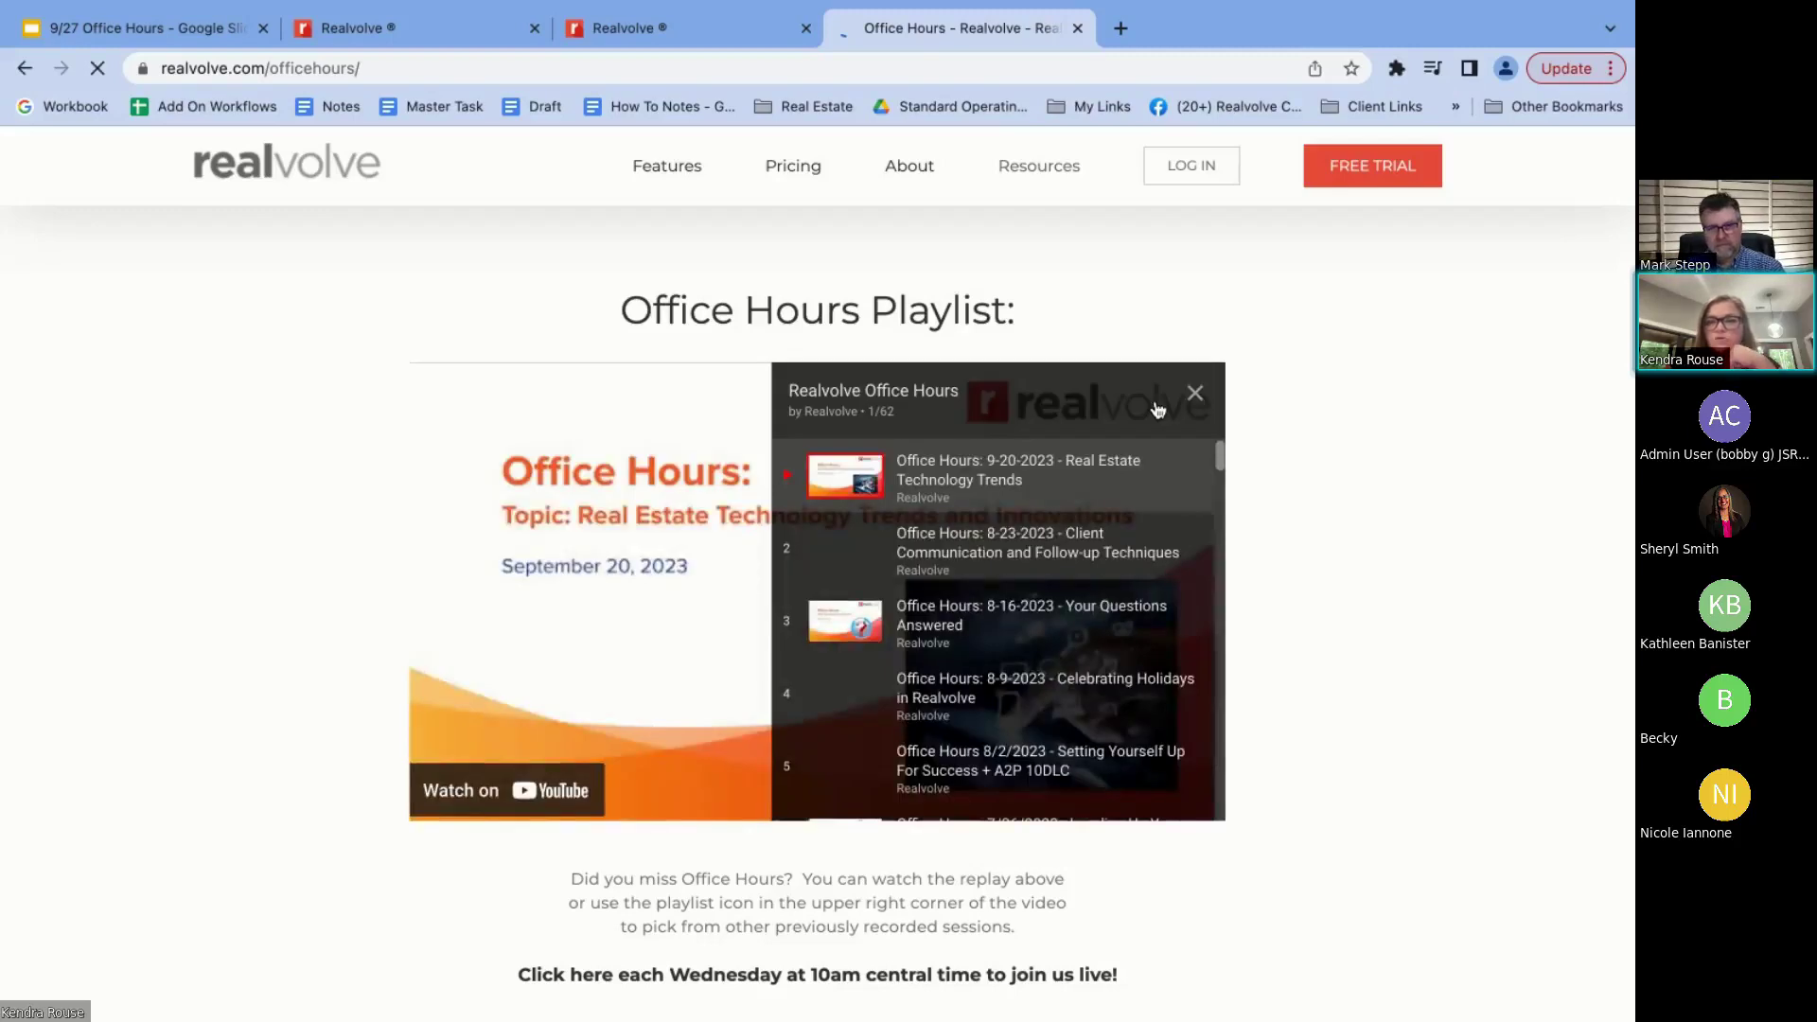
Look through the recorded sessions in the Realvolve Office Hours playlist, then close the playlist overlay
scroll(1065, 642, "down", 8)
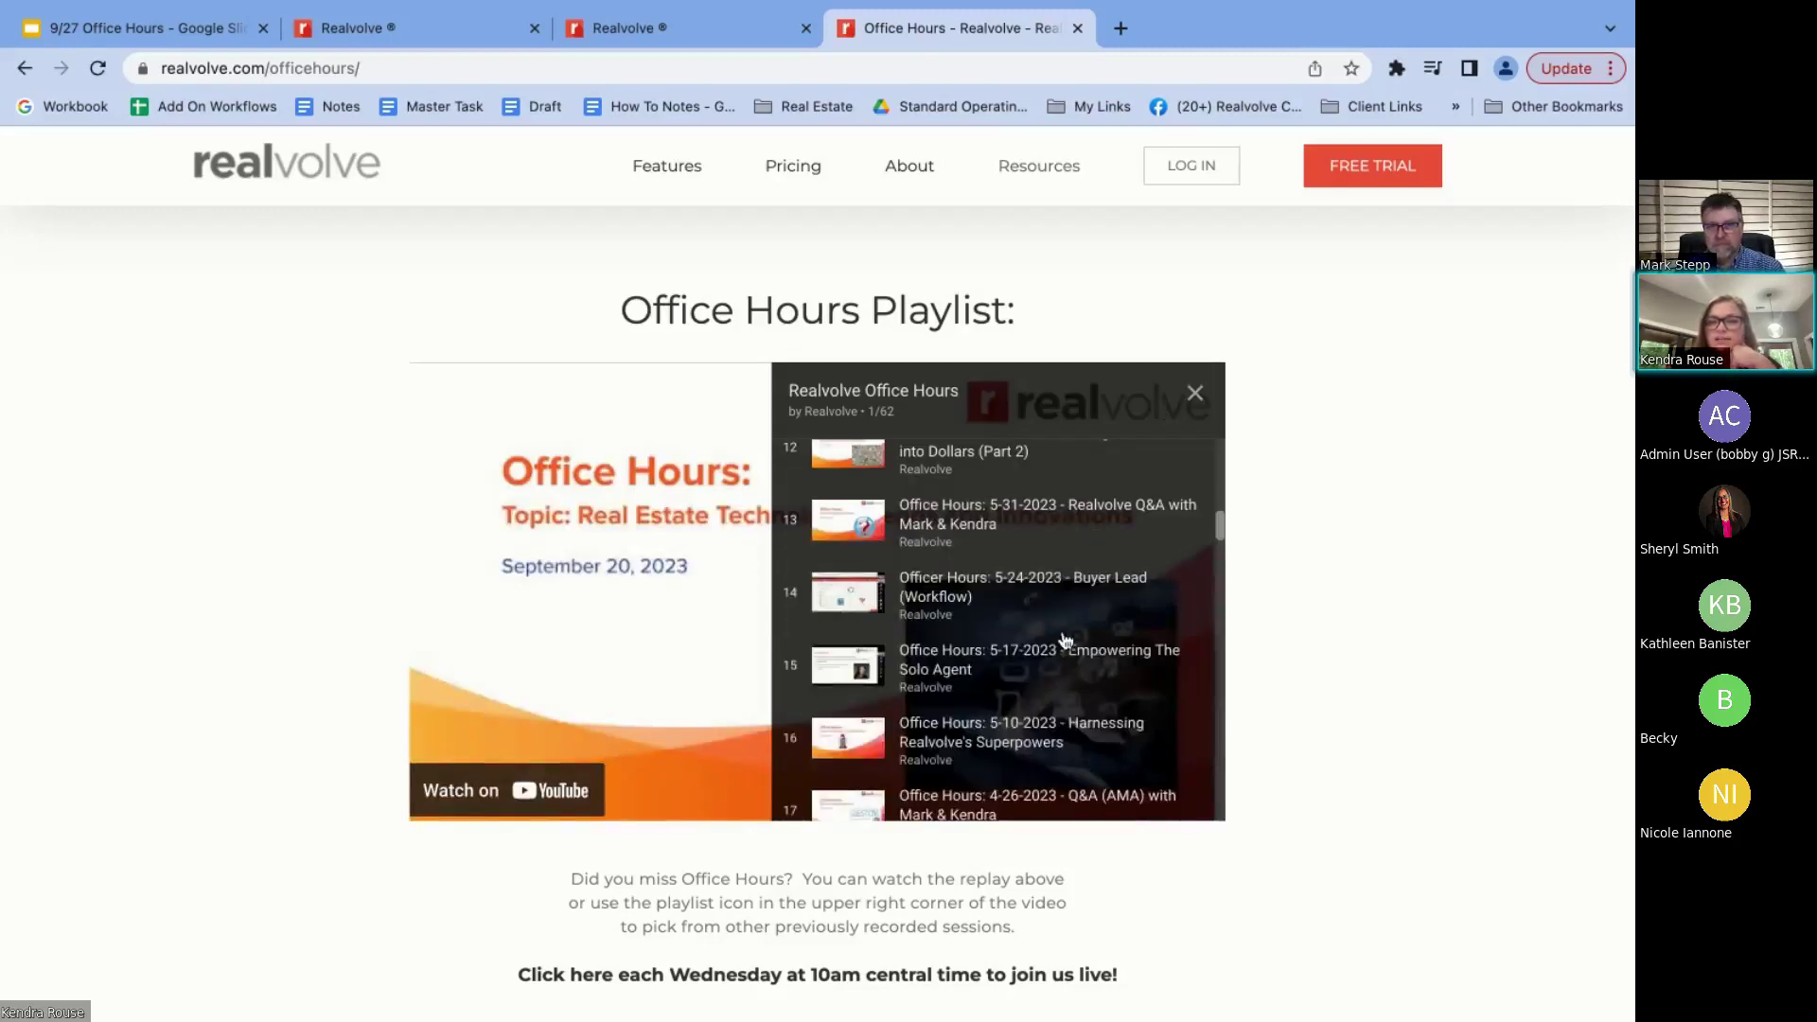
scroll(1065, 641, "down", 6)
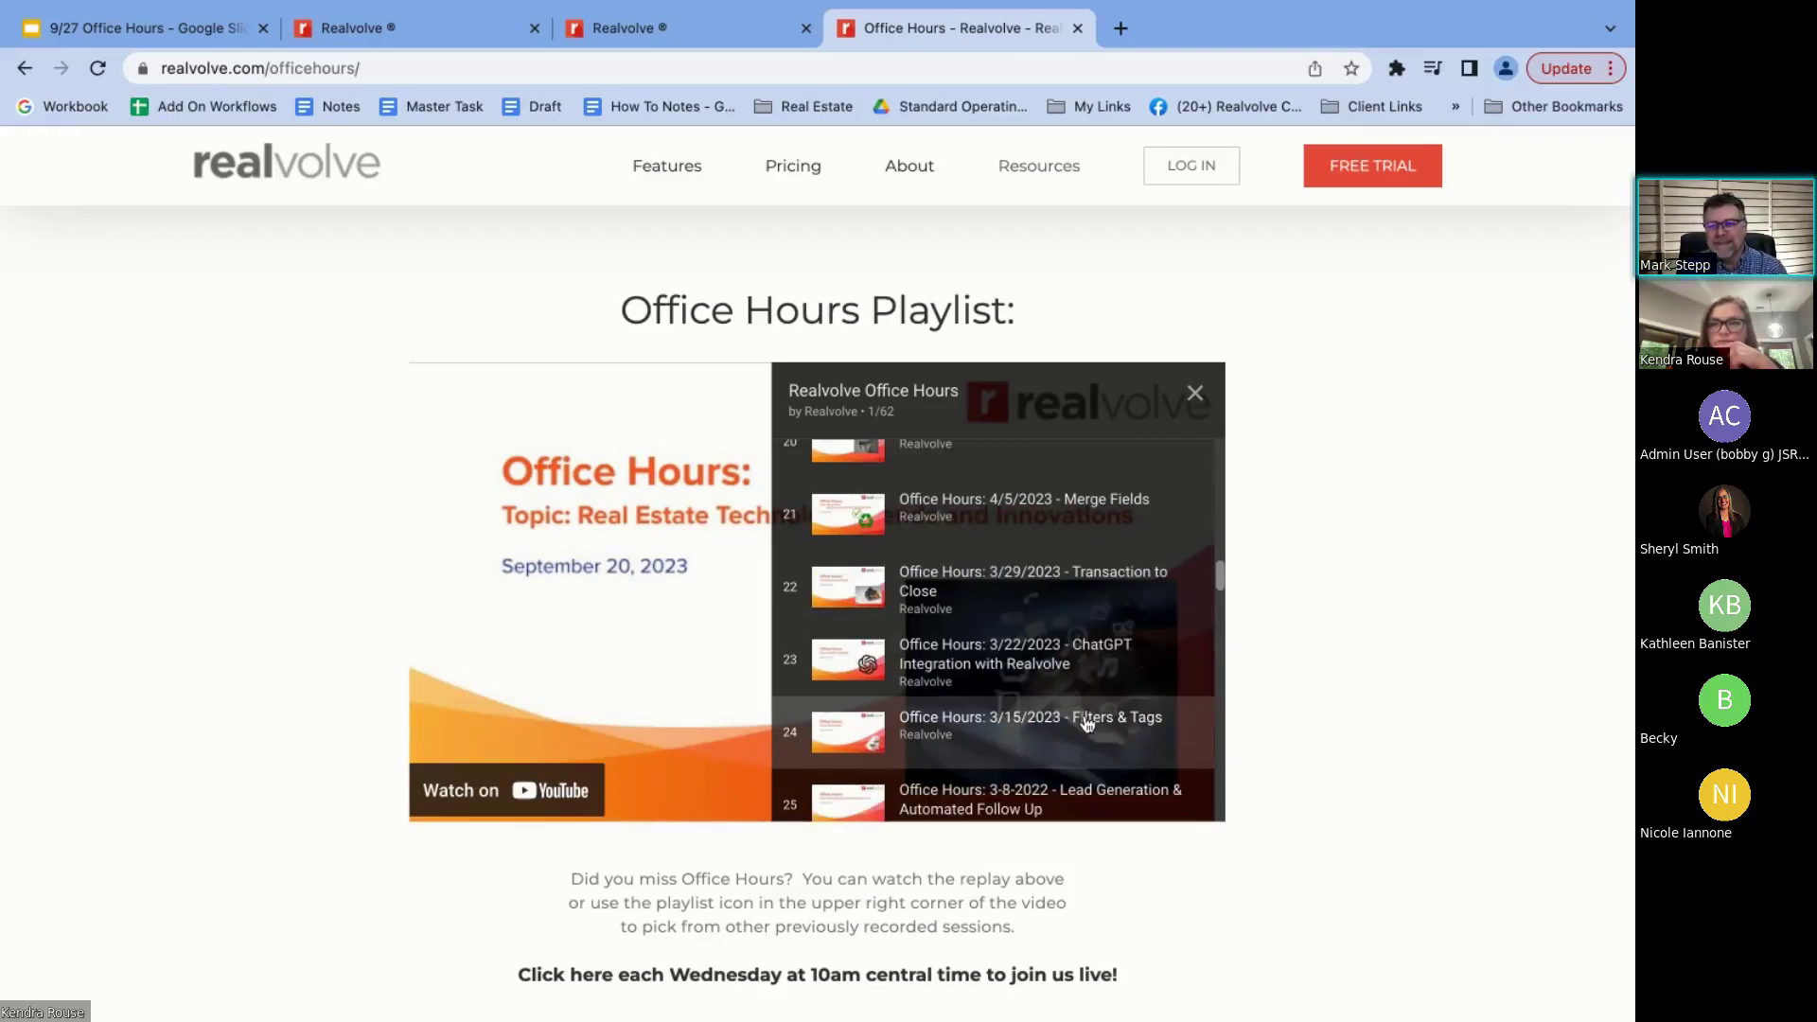
left_click(1196, 394)
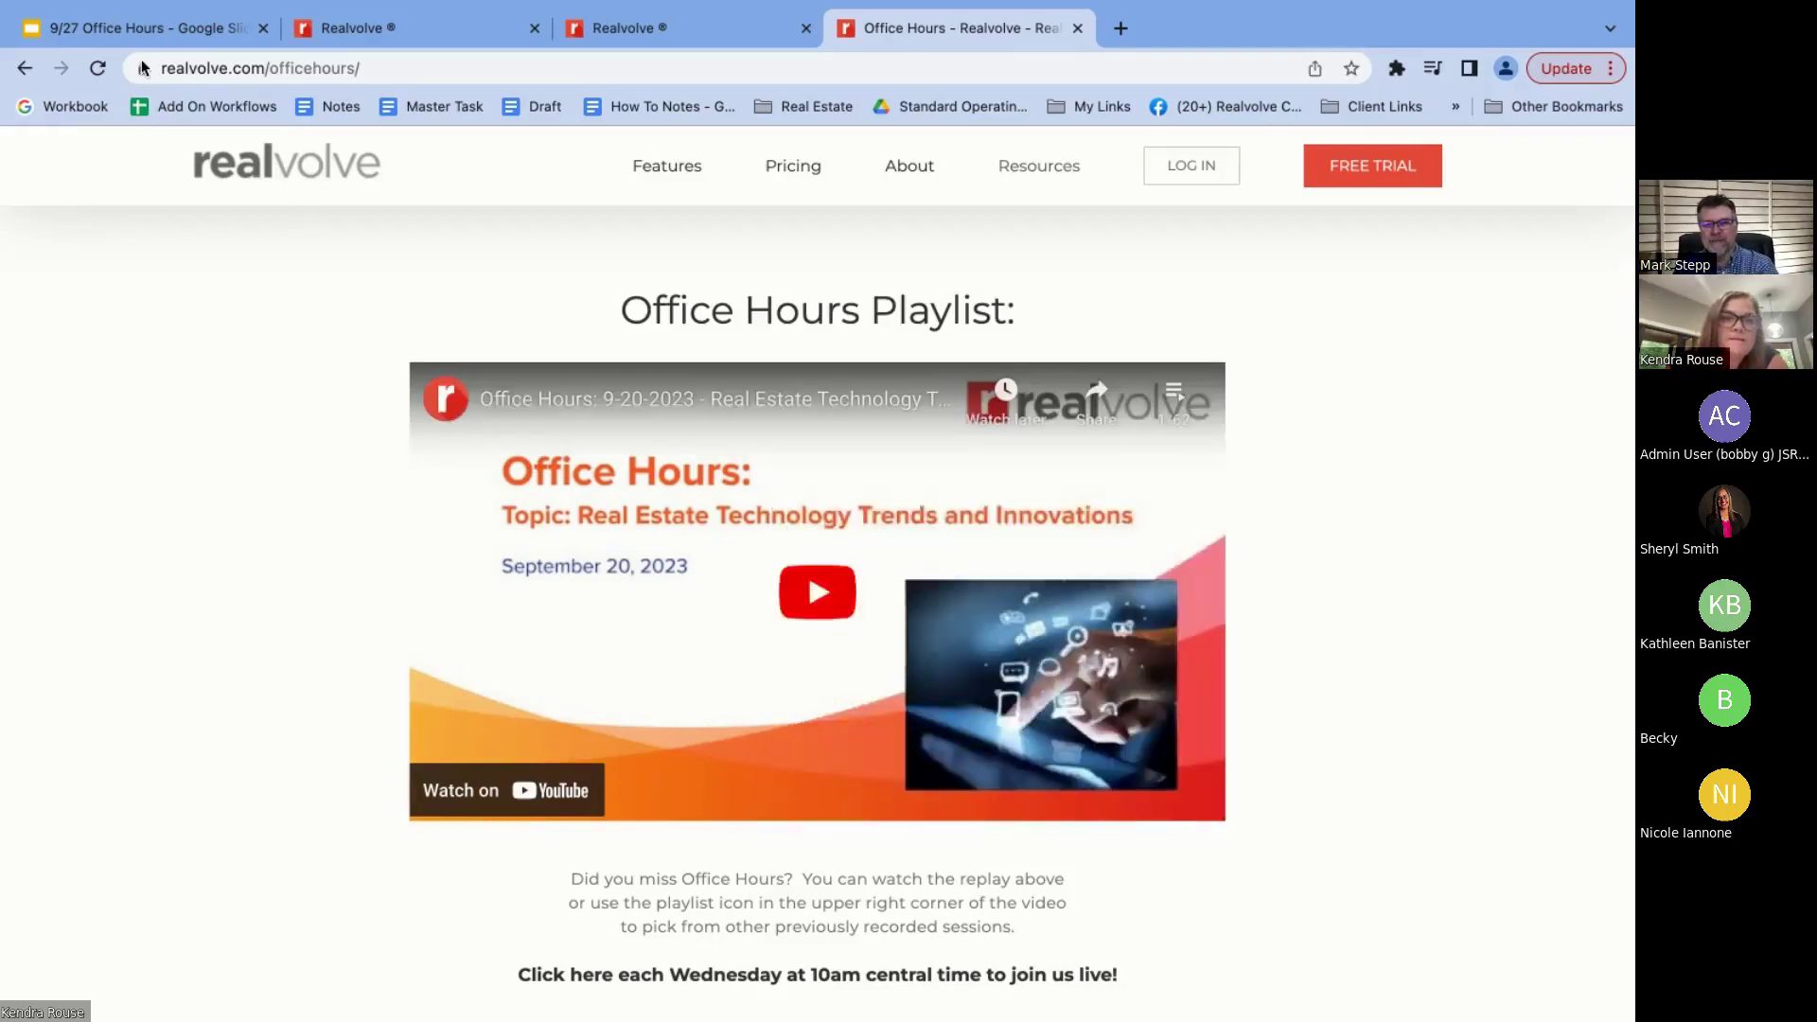
Switch to the Realvolve Library dashboard and open the presenter's test contact from the recently viewed records
left_click(435, 33)
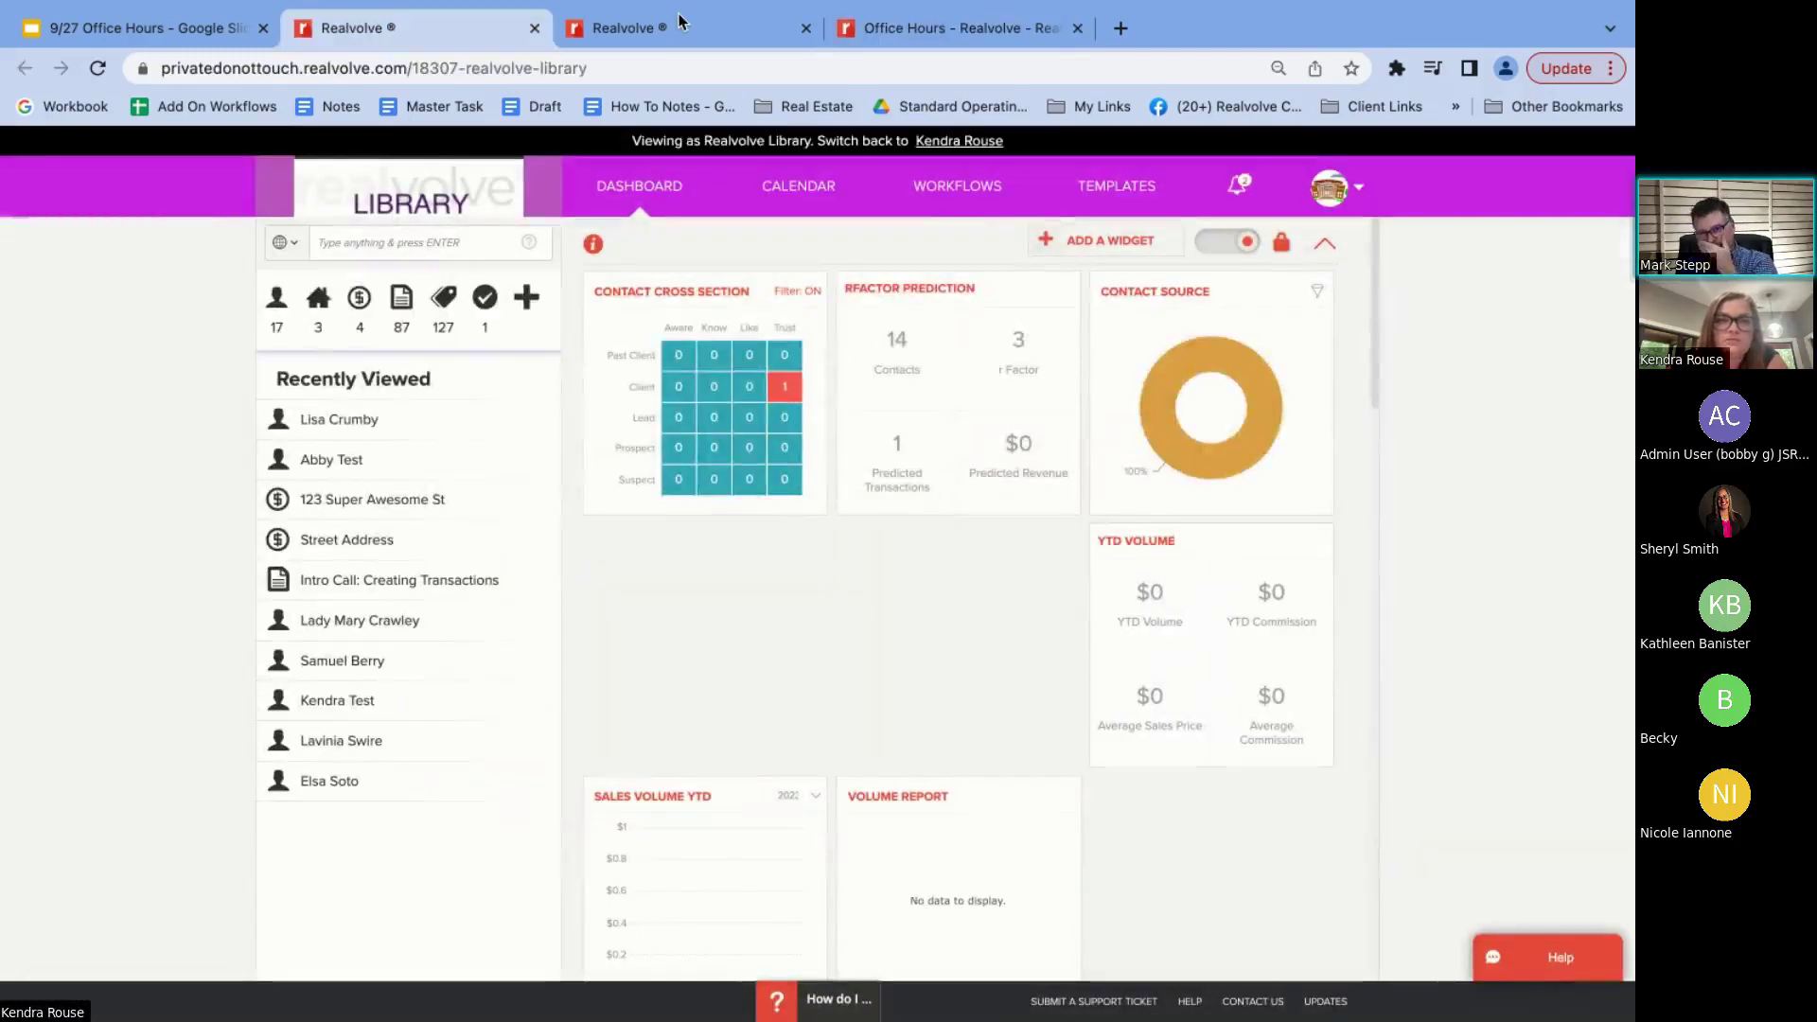
left_click(638, 42)
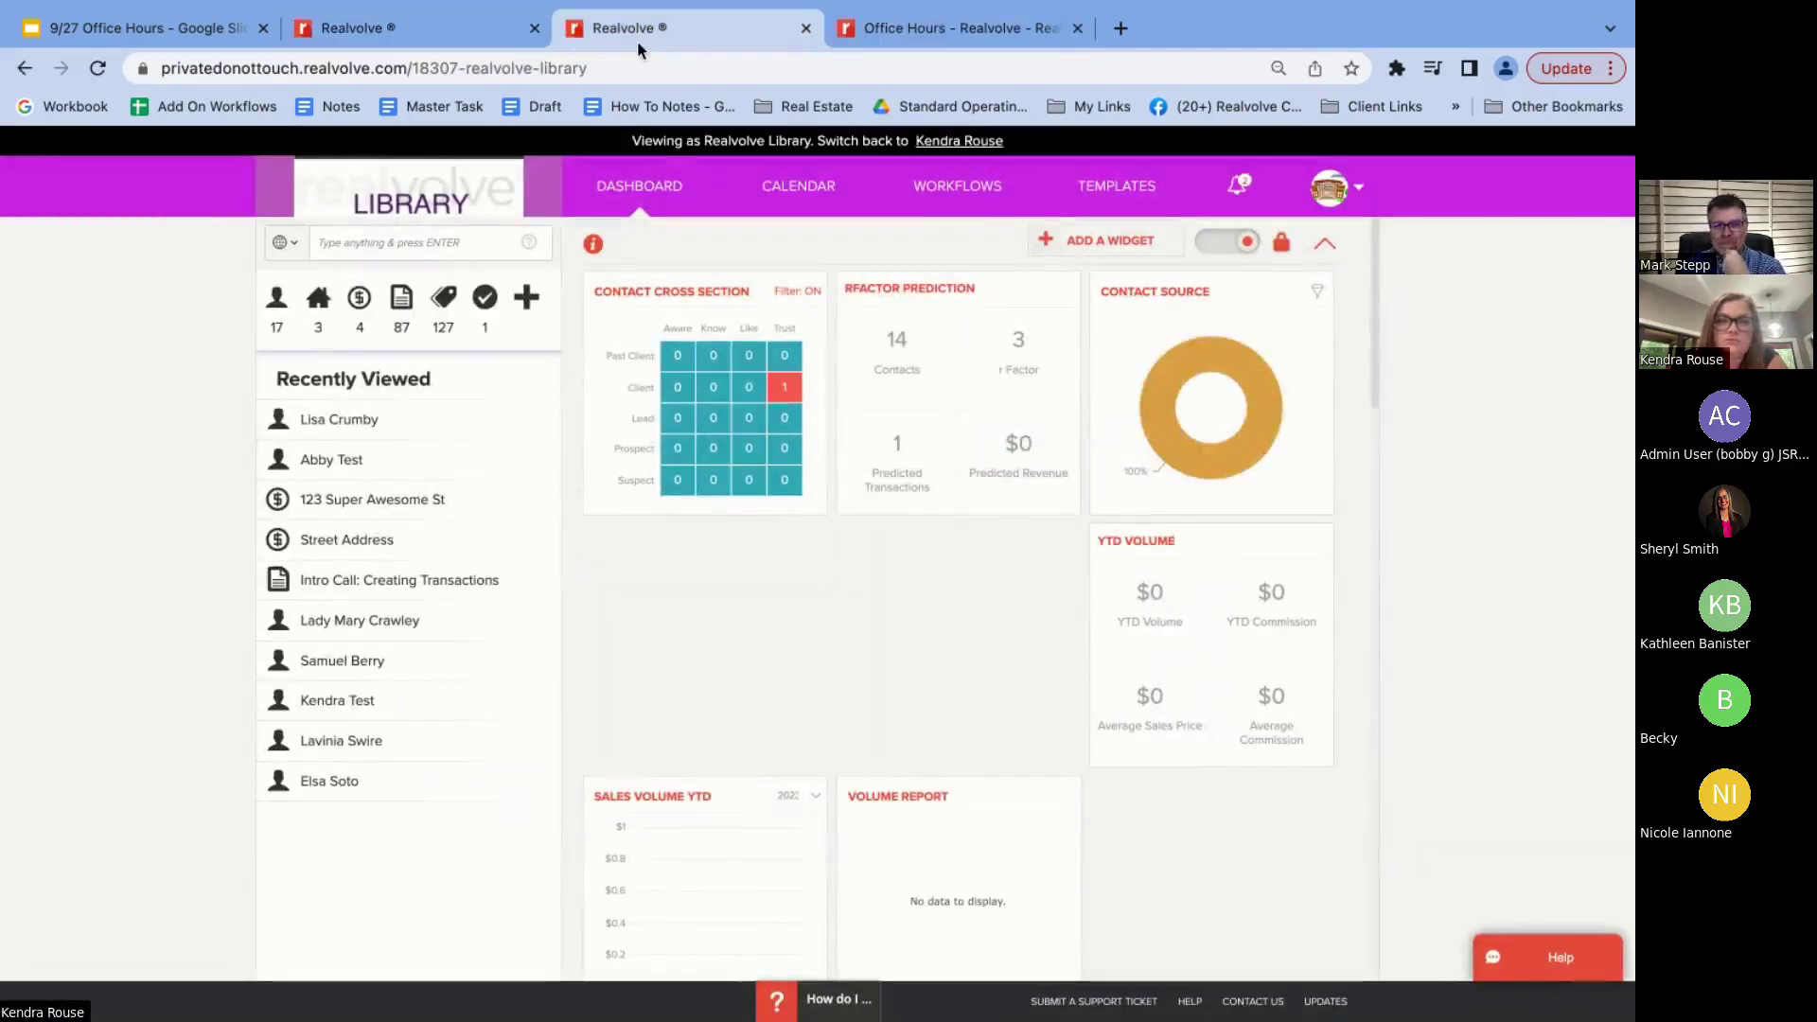
left_click(389, 37)
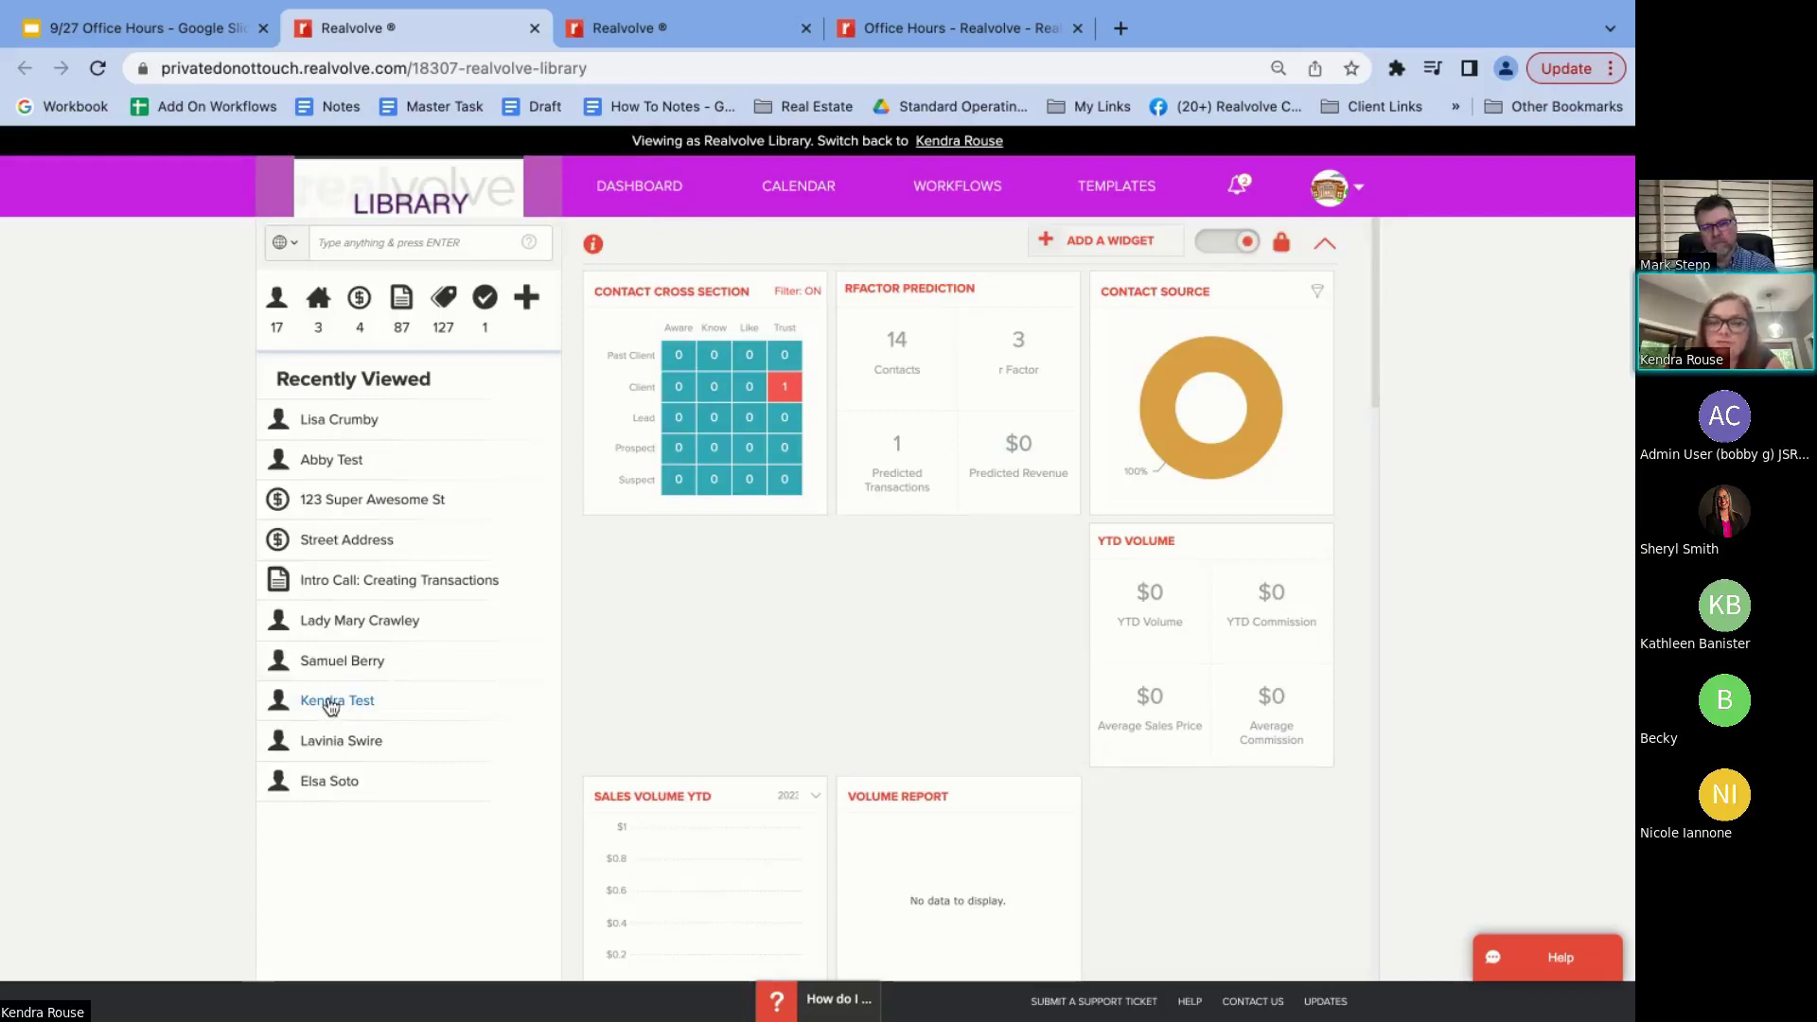
left_click(330, 704)
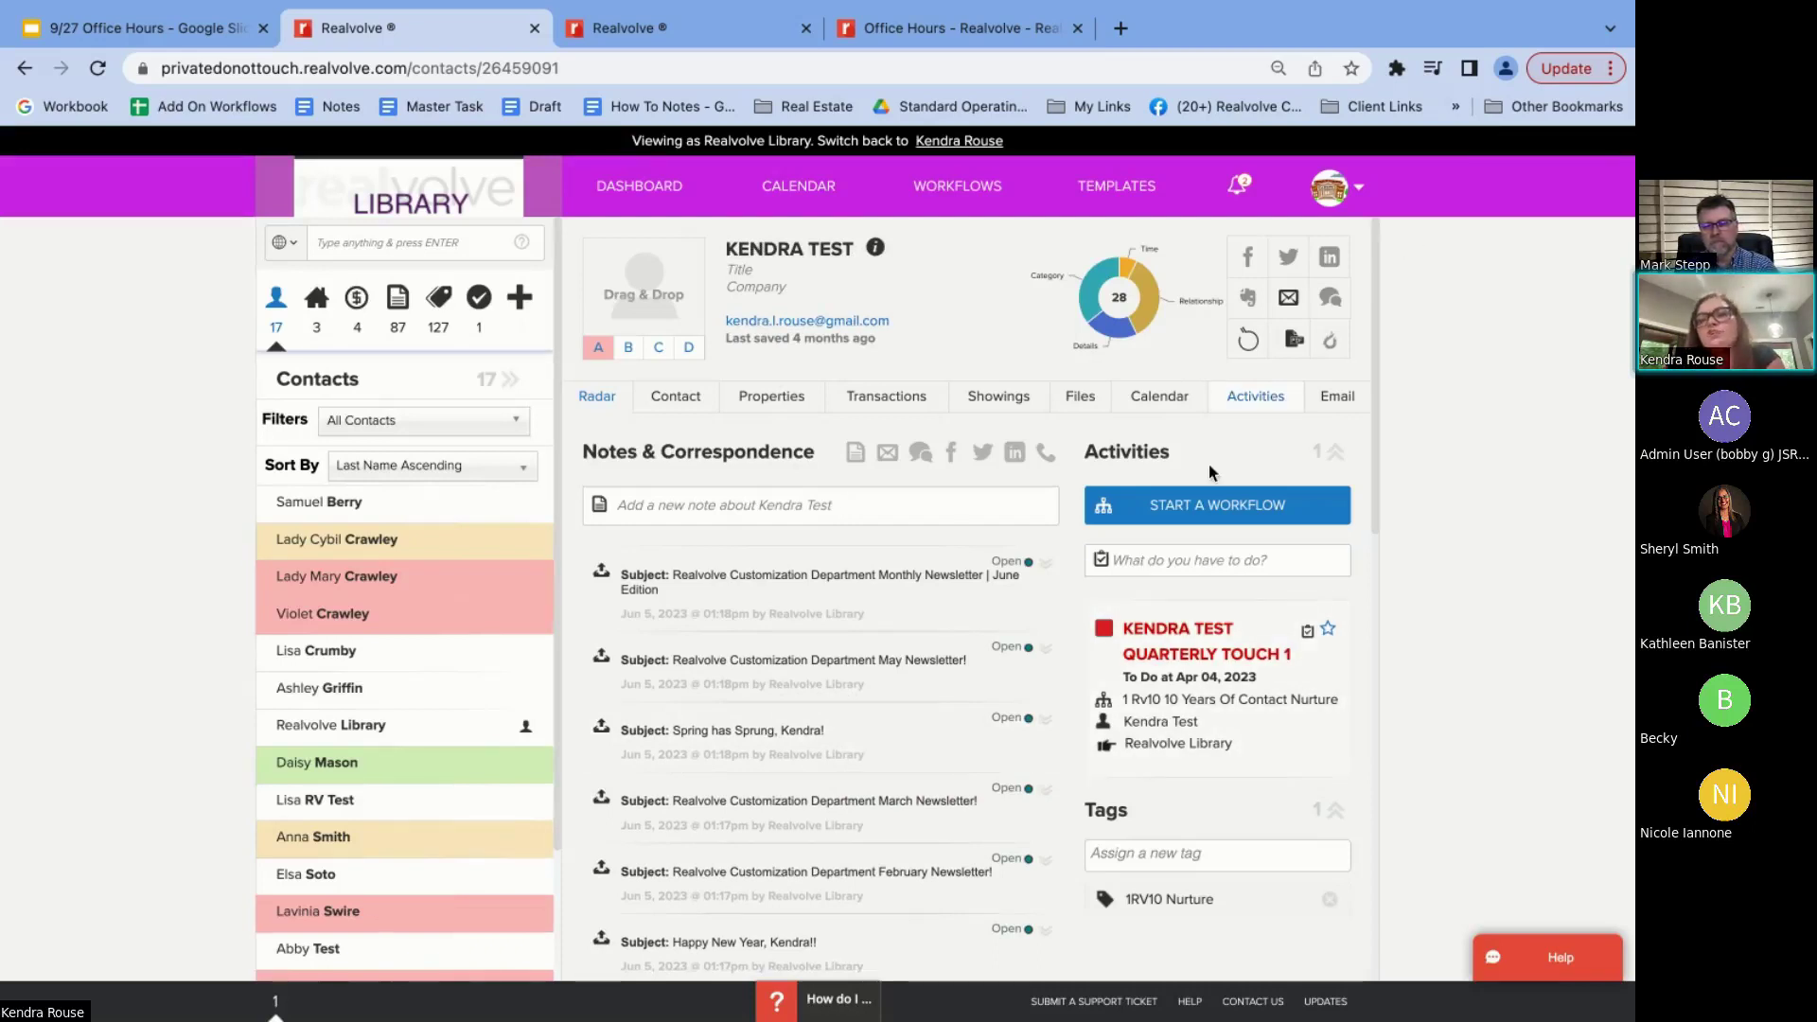
Start the "A Realvolve Pie Day" workflow for the open contact and proceed to its activity selection
mouse_move(1283, 706)
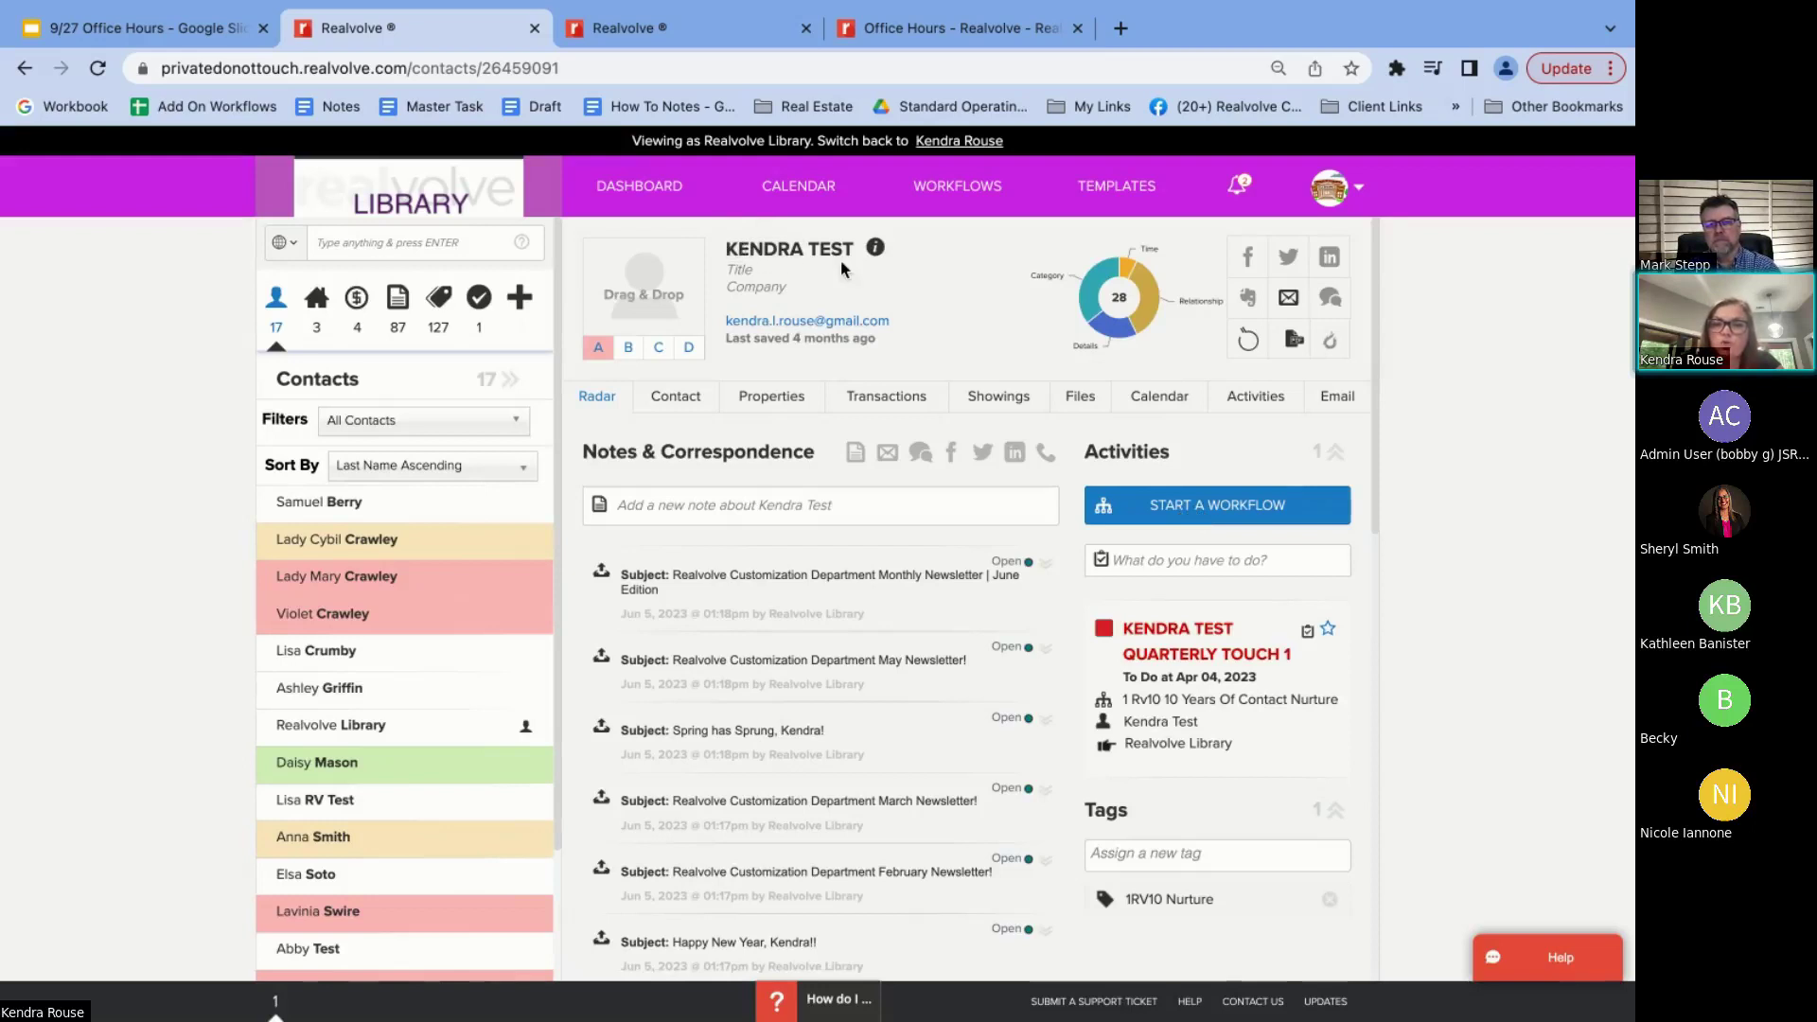
left_click(1226, 507)
left_click(1056, 591)
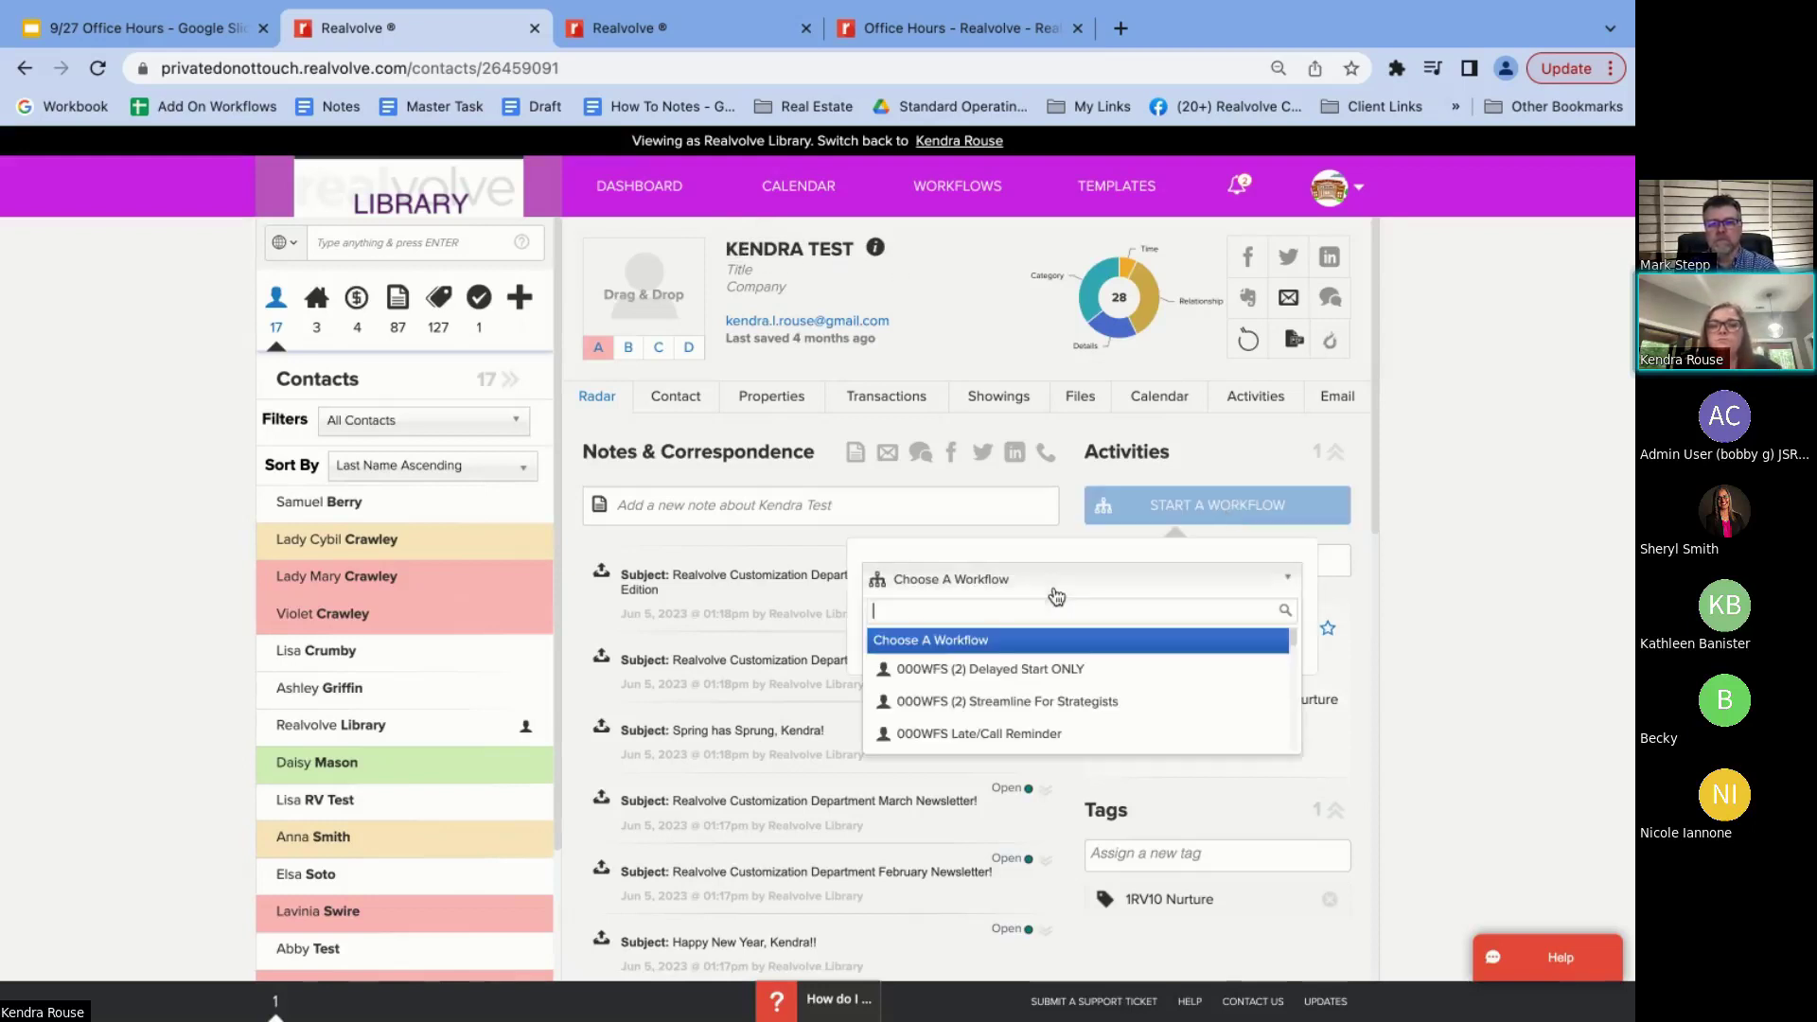
type("pie")
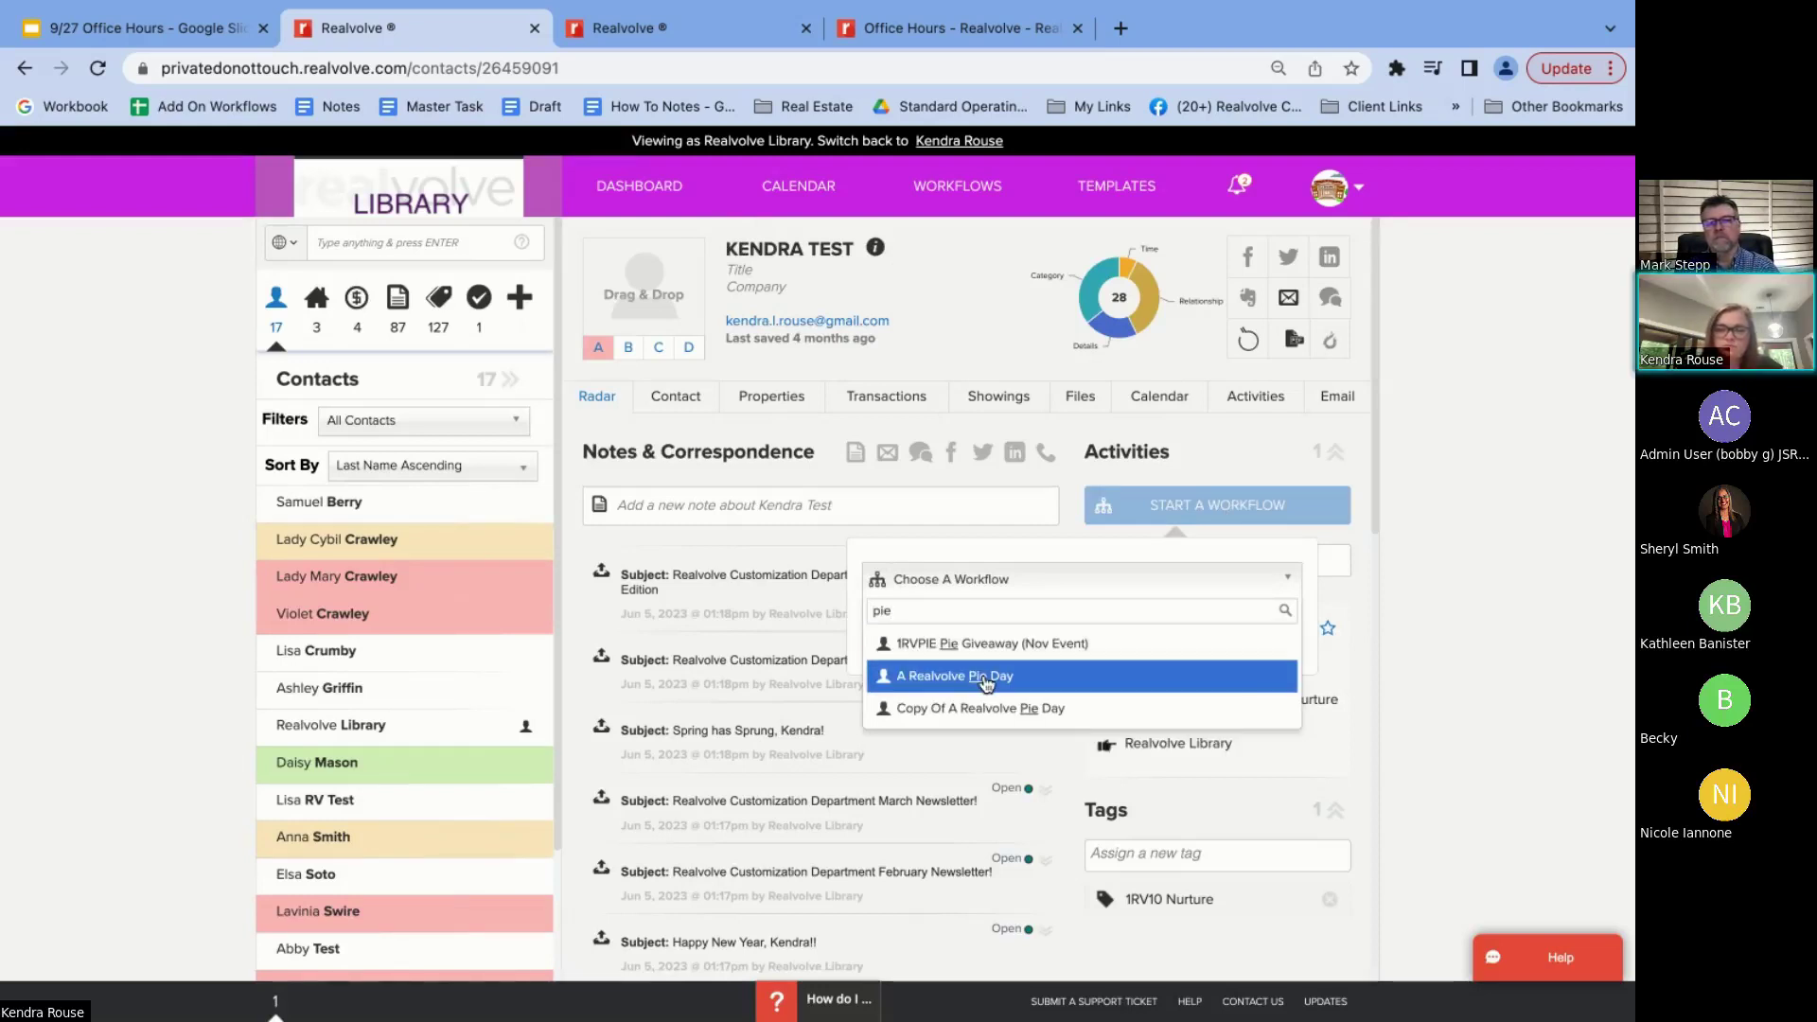
left_click(984, 675)
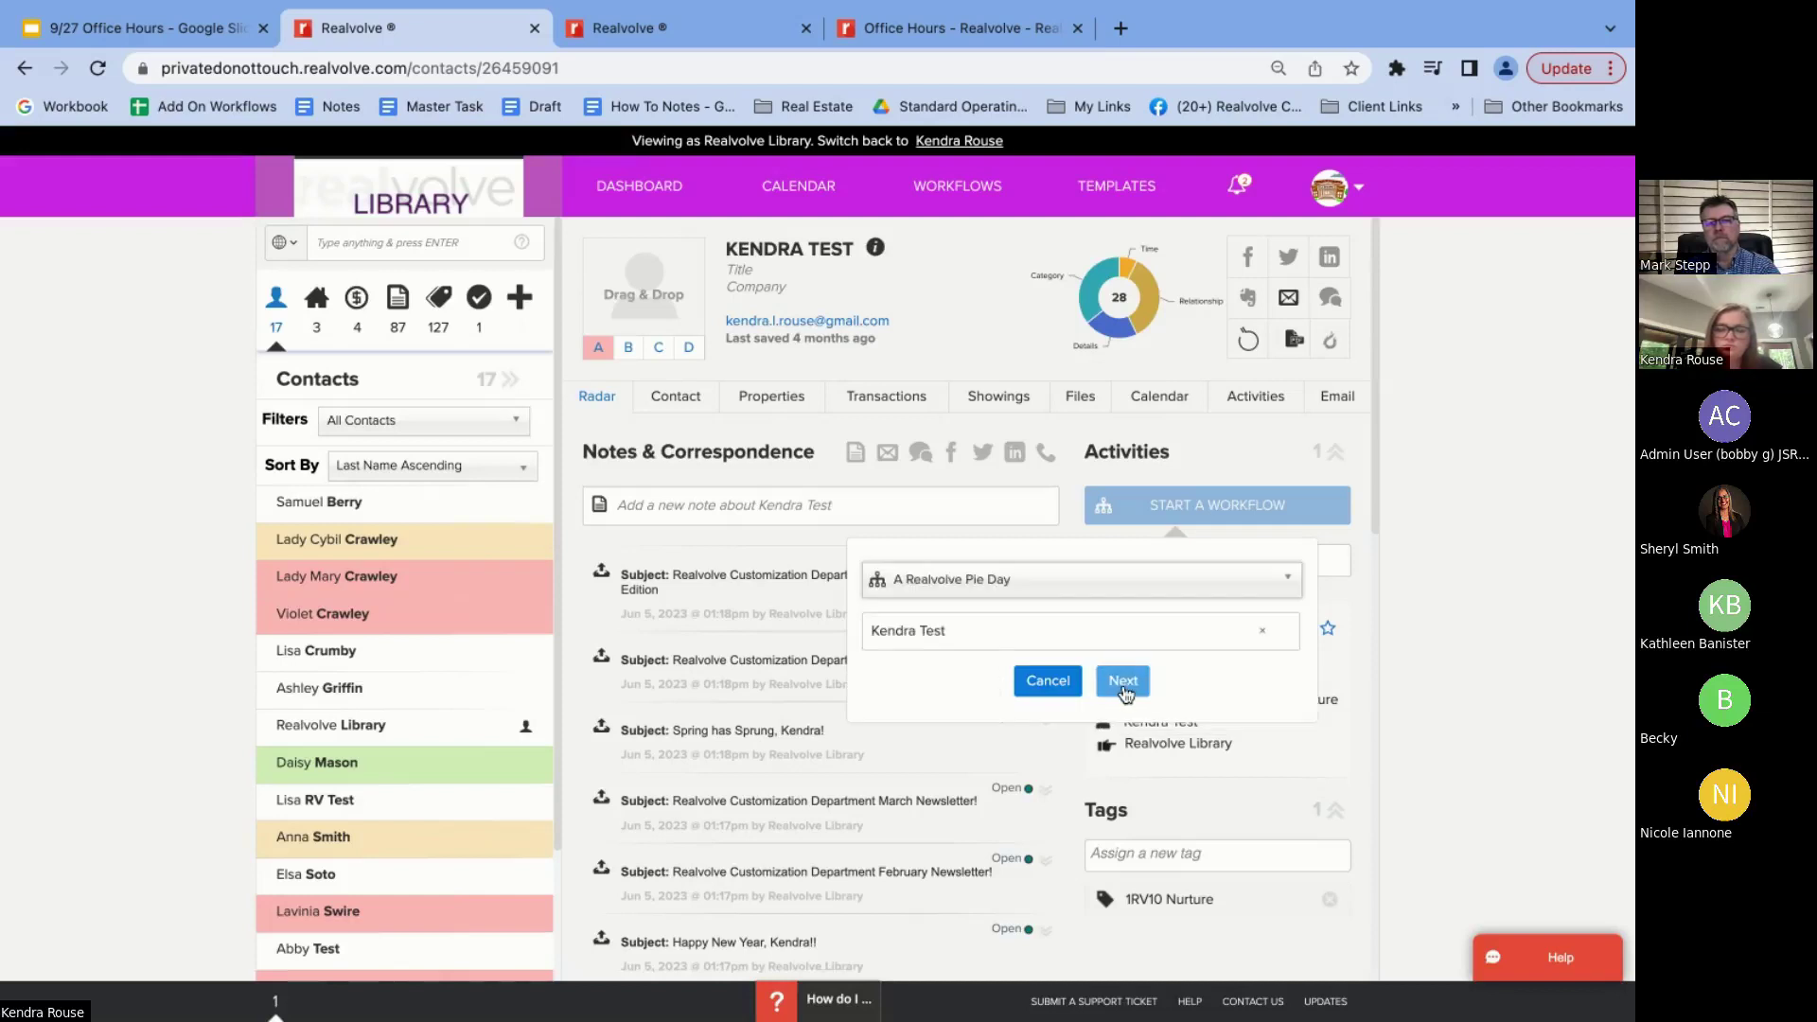
left_click(1126, 682)
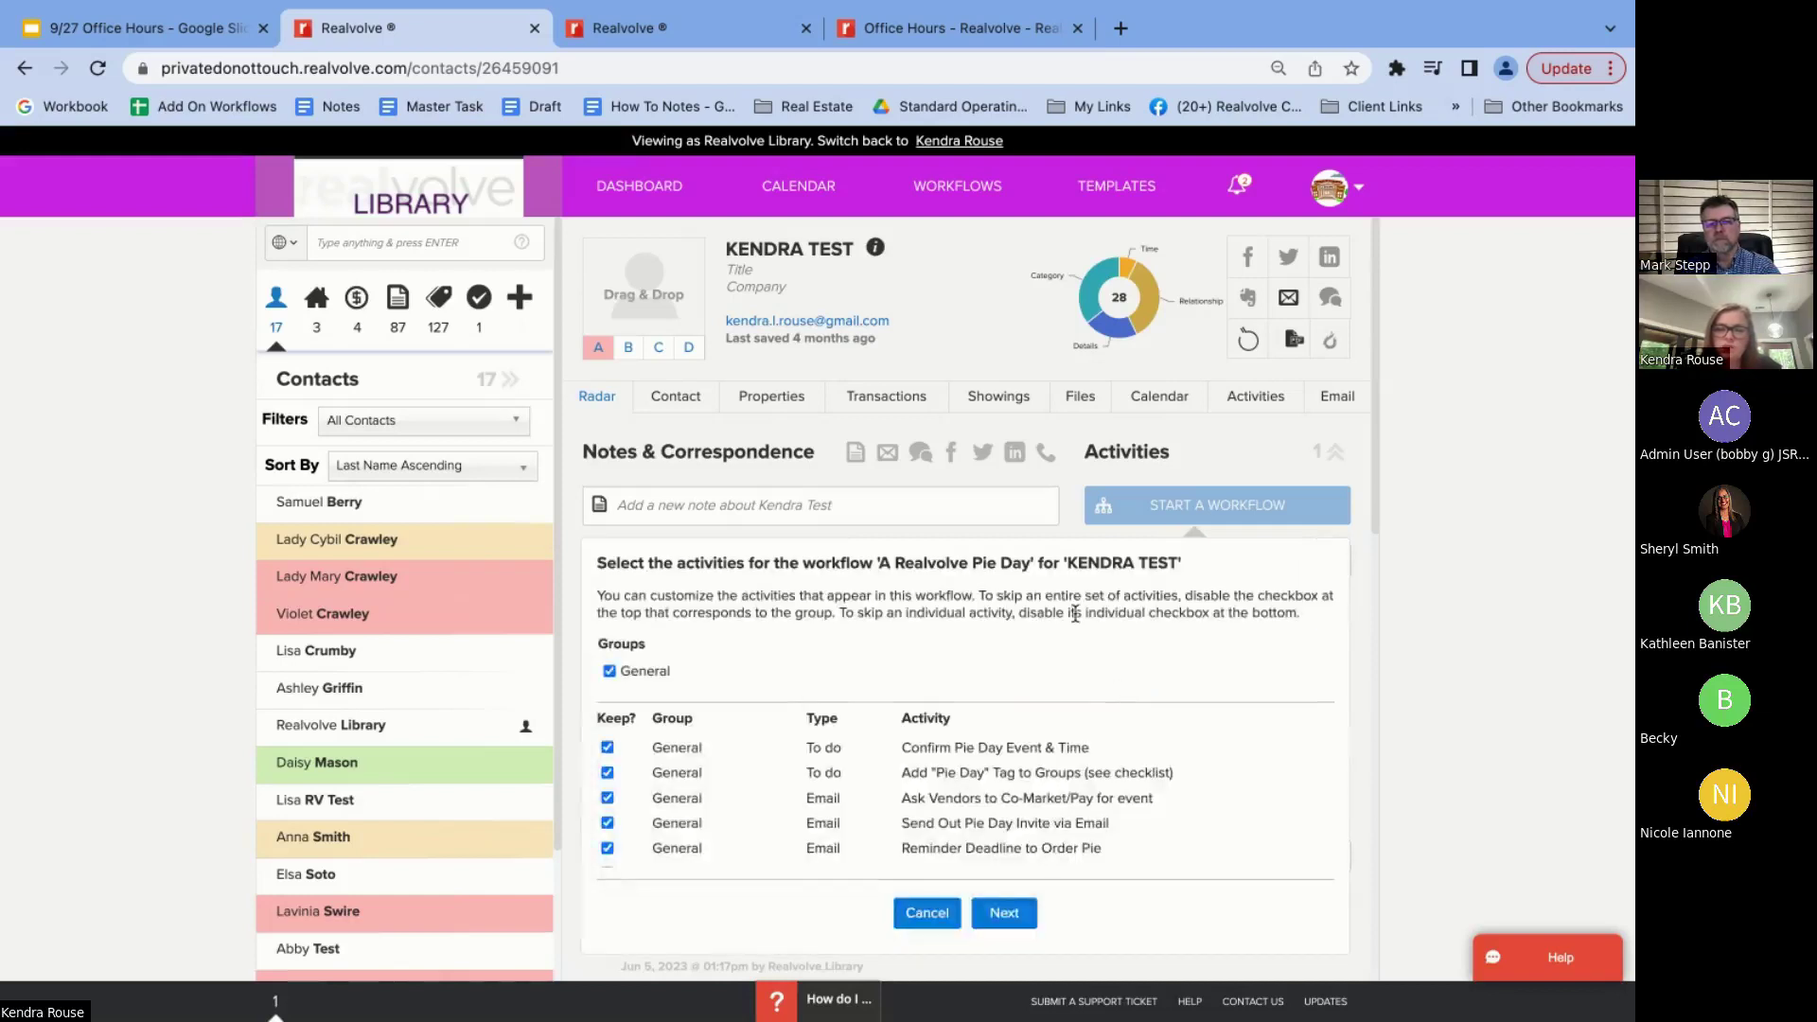
Review the Pie Day workflow's activities, keep all of them selected and continue to task assignment
scroll(952, 785, "down", 1)
scroll(952, 786, "up", 1)
scroll(847, 829, "down", 5)
scroll(847, 829, "up", 5)
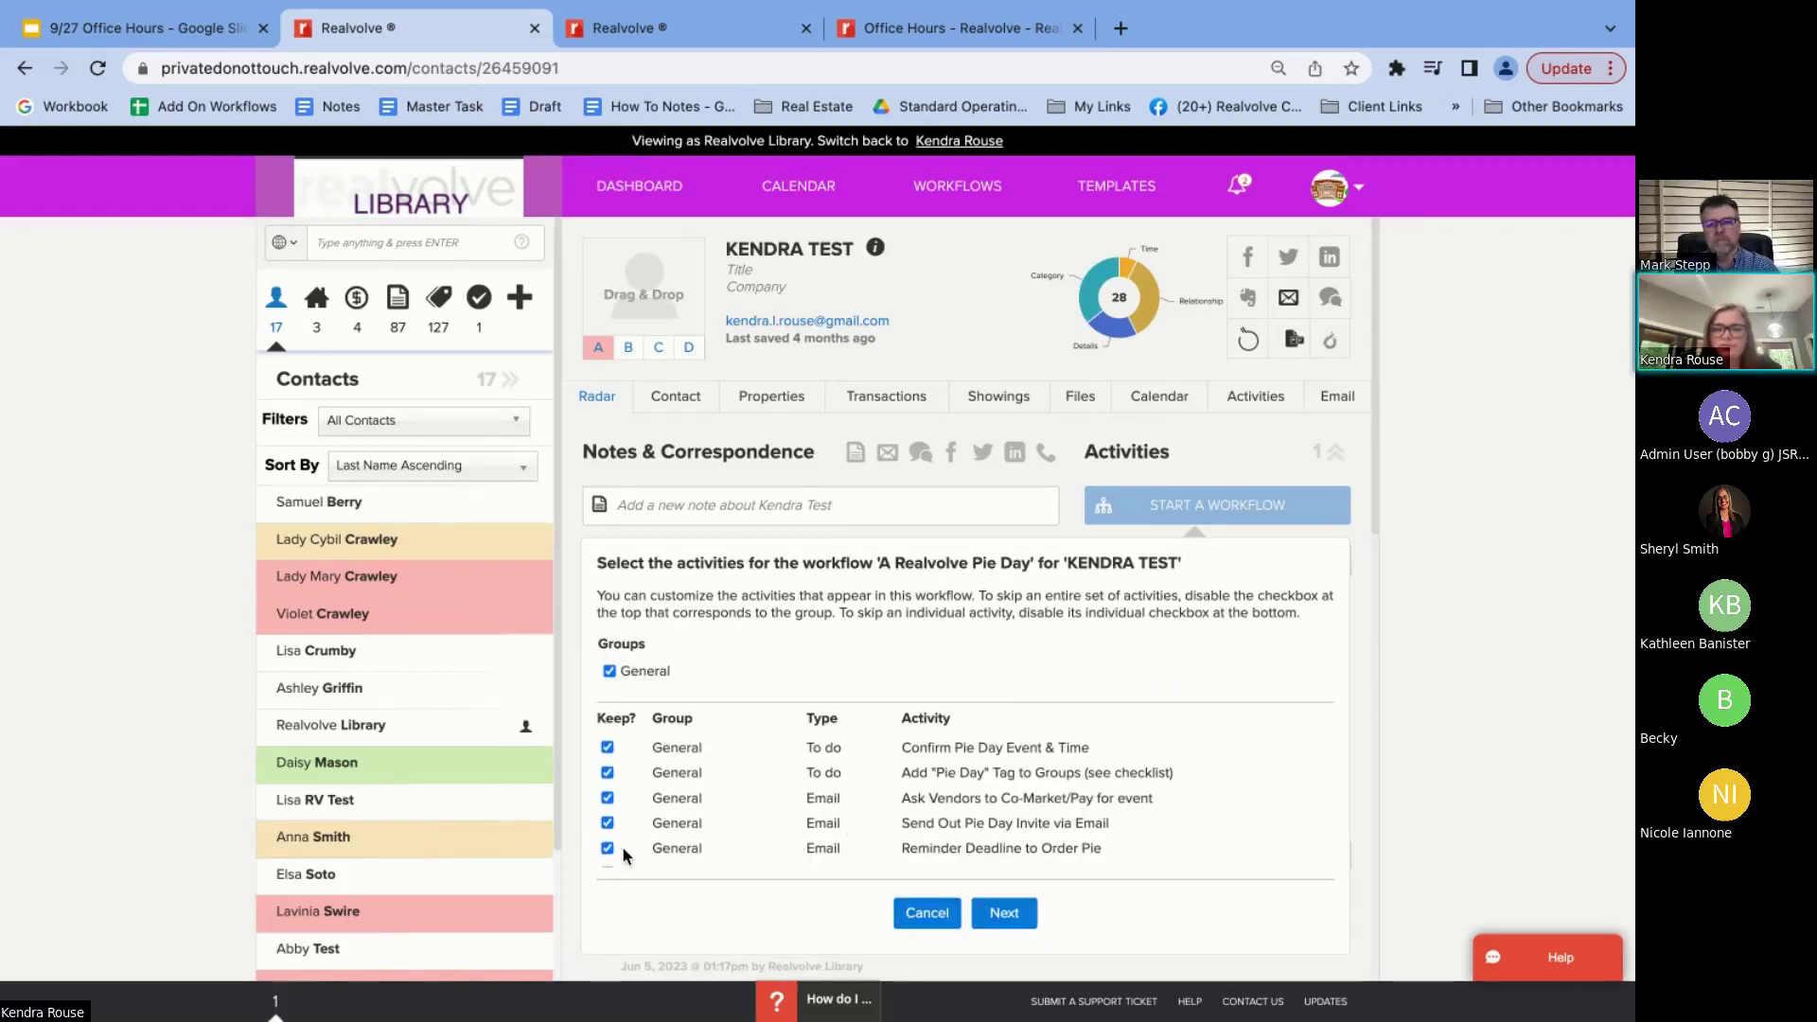
left_click(607, 797)
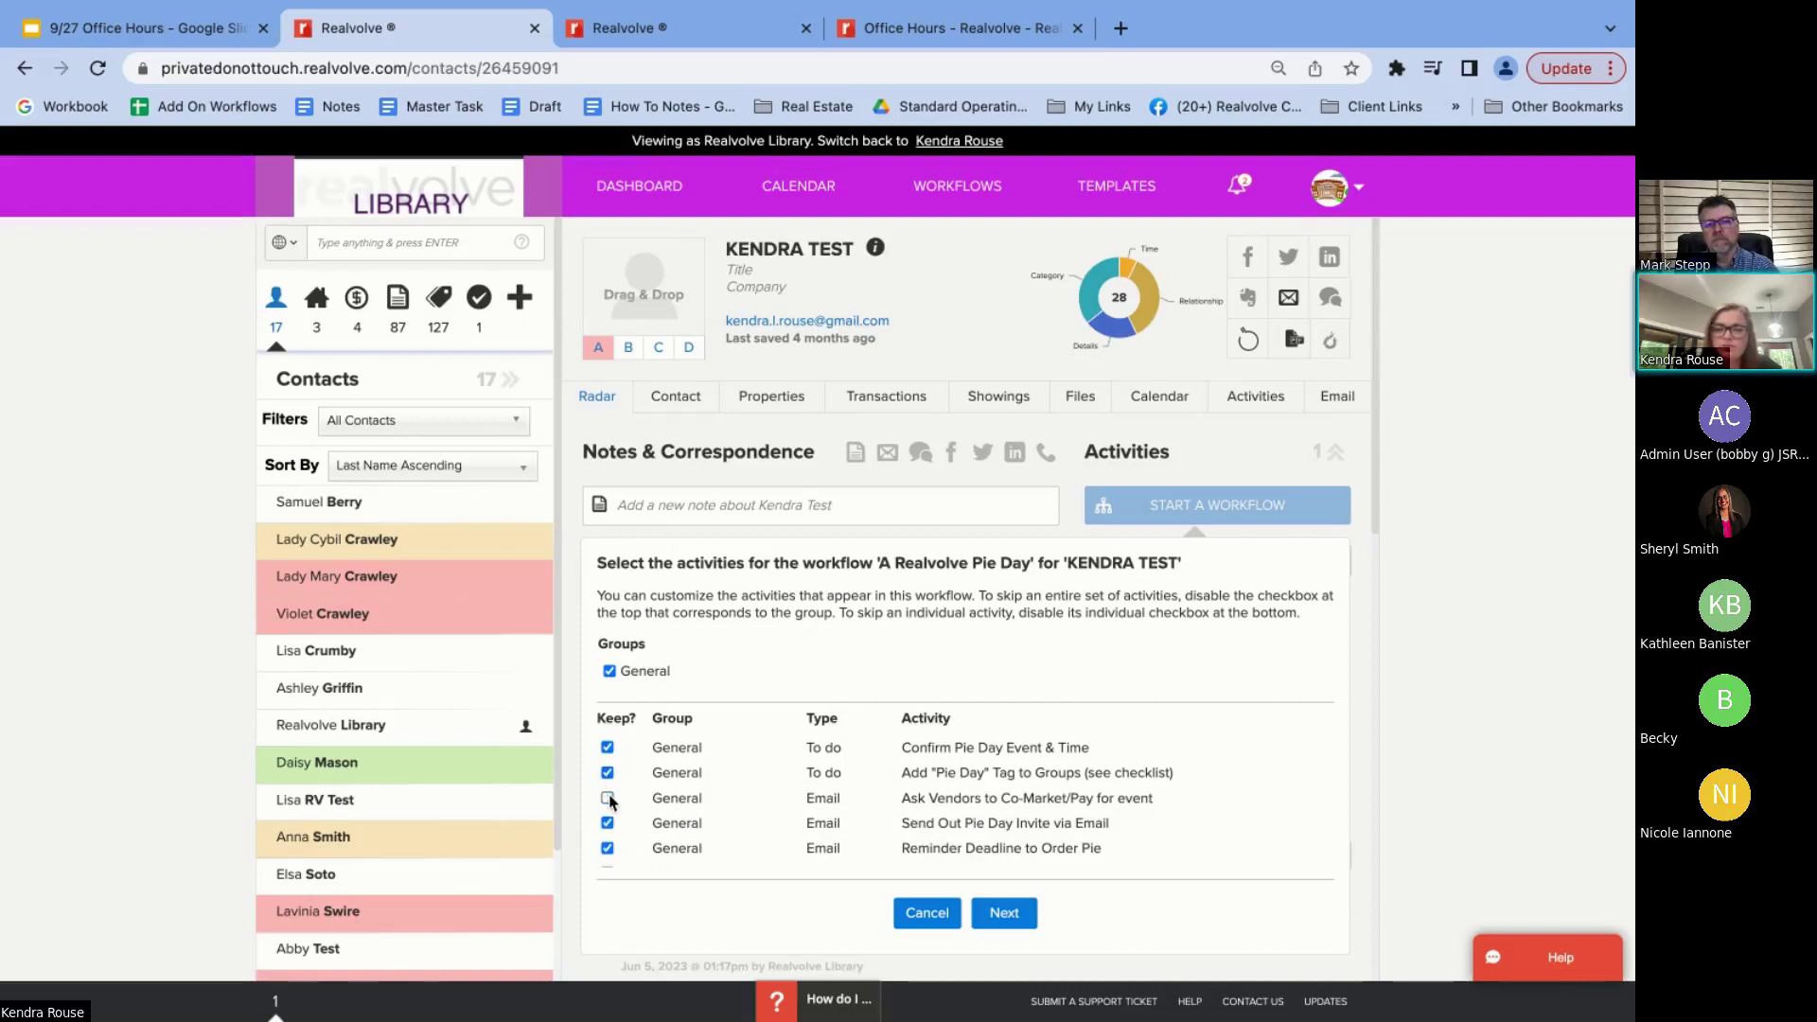
left_click(607, 798)
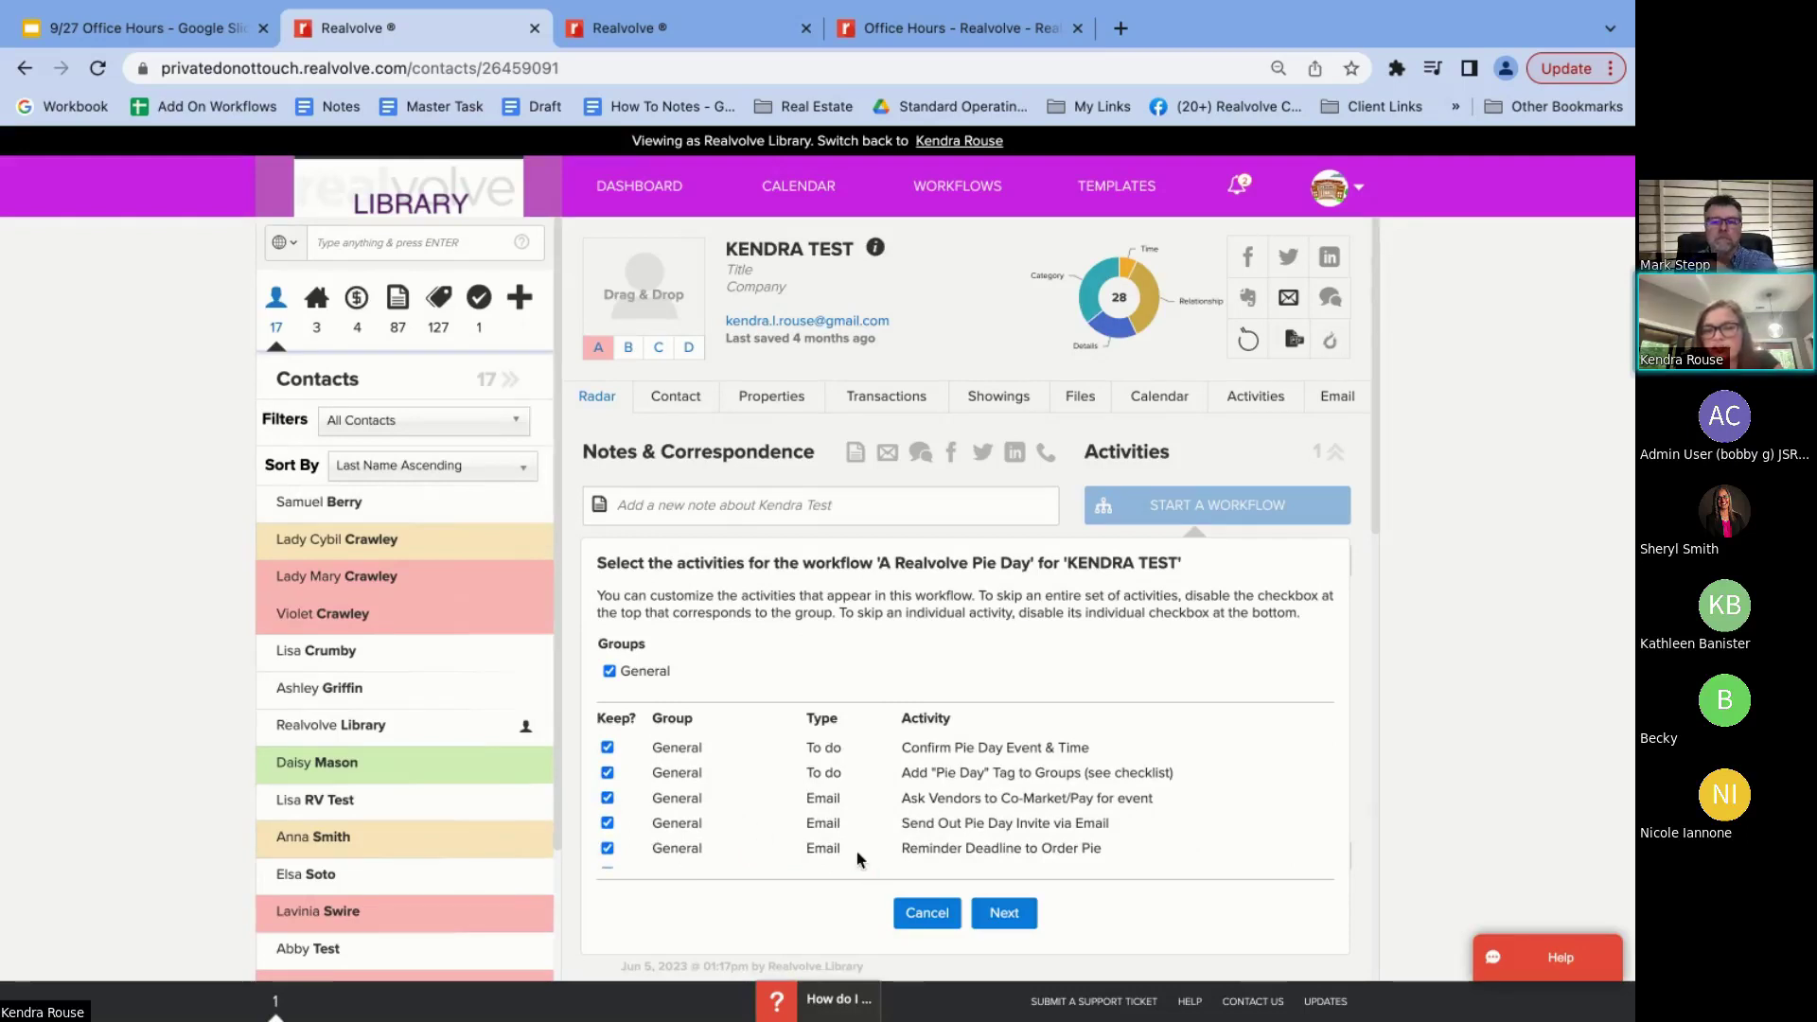
left_click(999, 916)
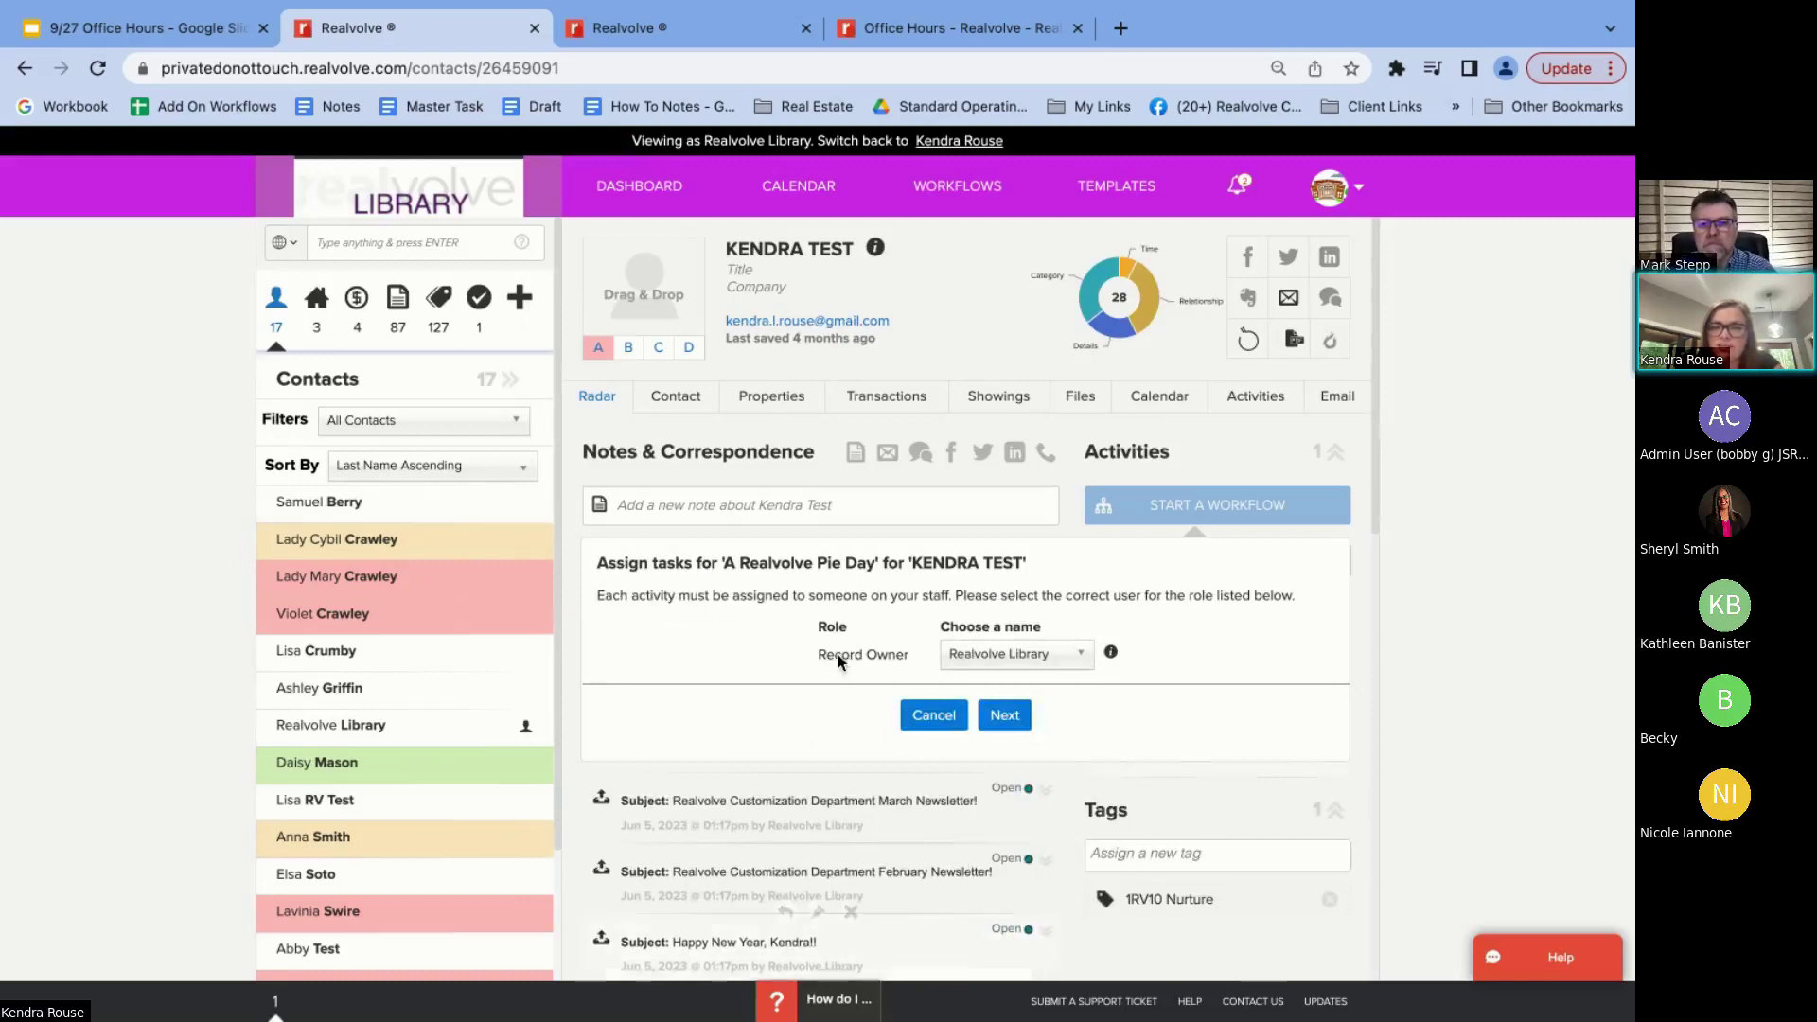
Assign the workflow's Record Owner role to Realvolve Library and continue to the date verification
left_click(1002, 668)
left_click(994, 698)
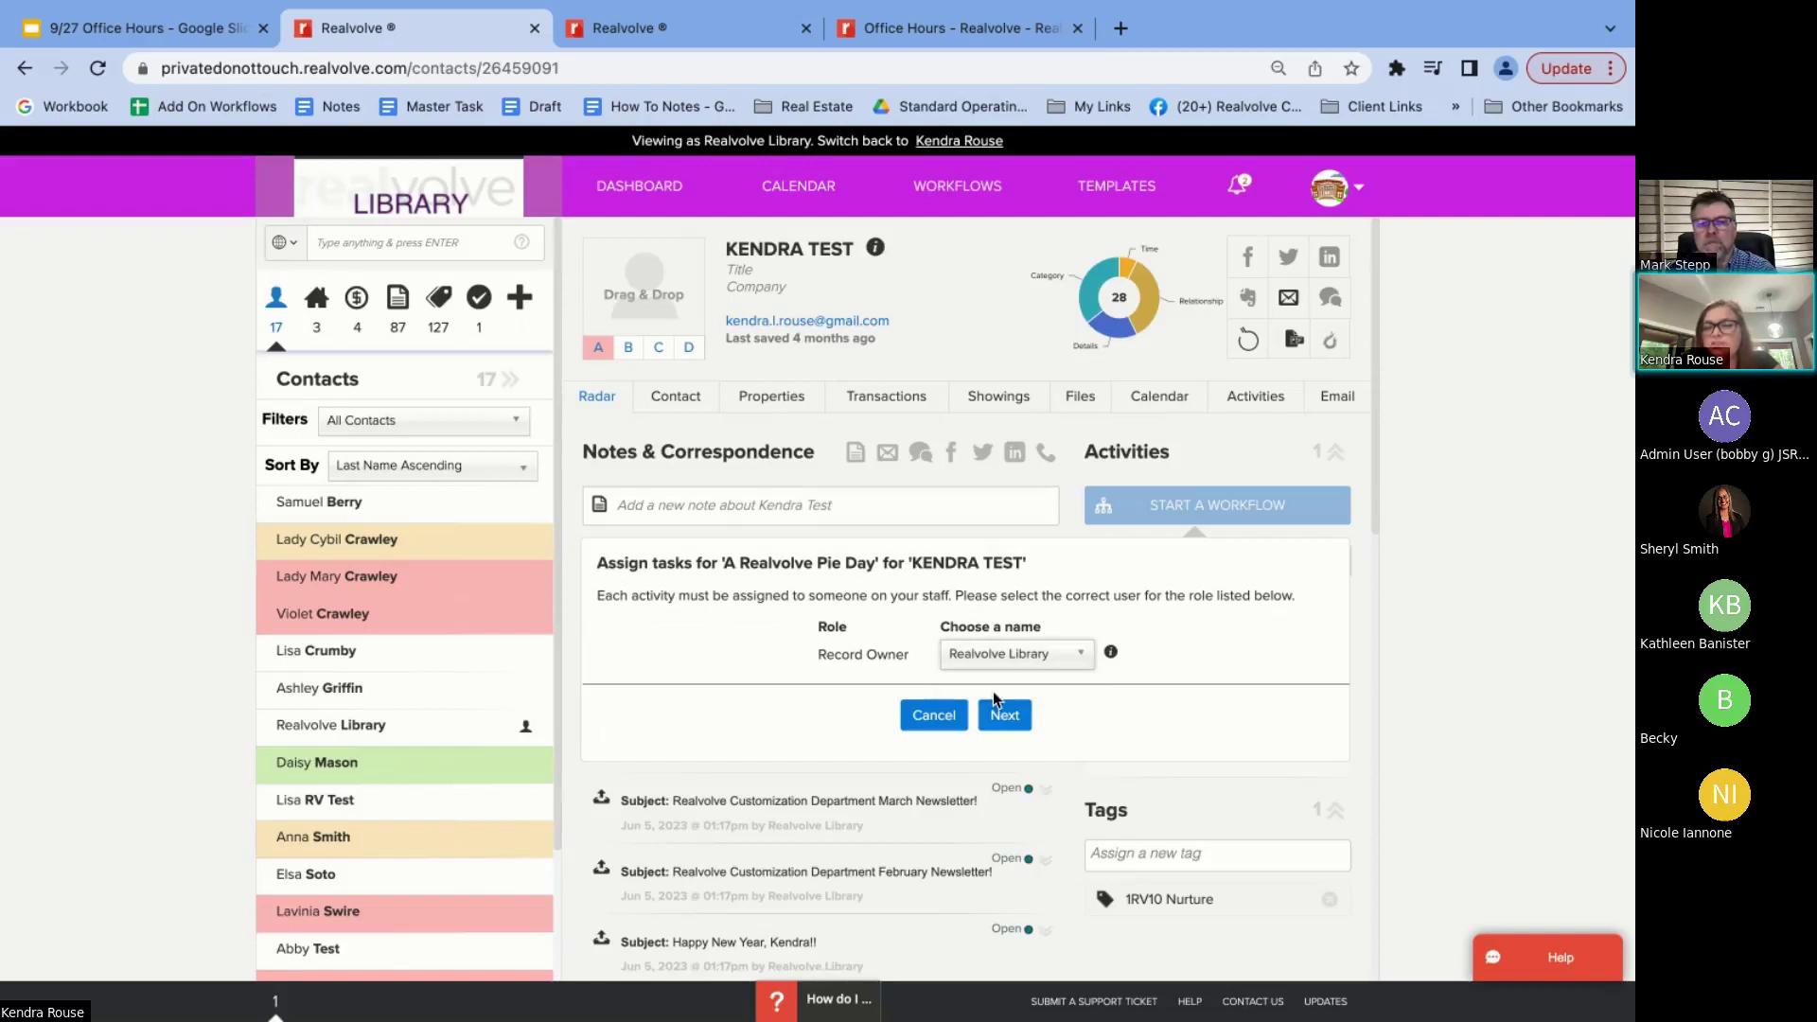
left_click(1048, 665)
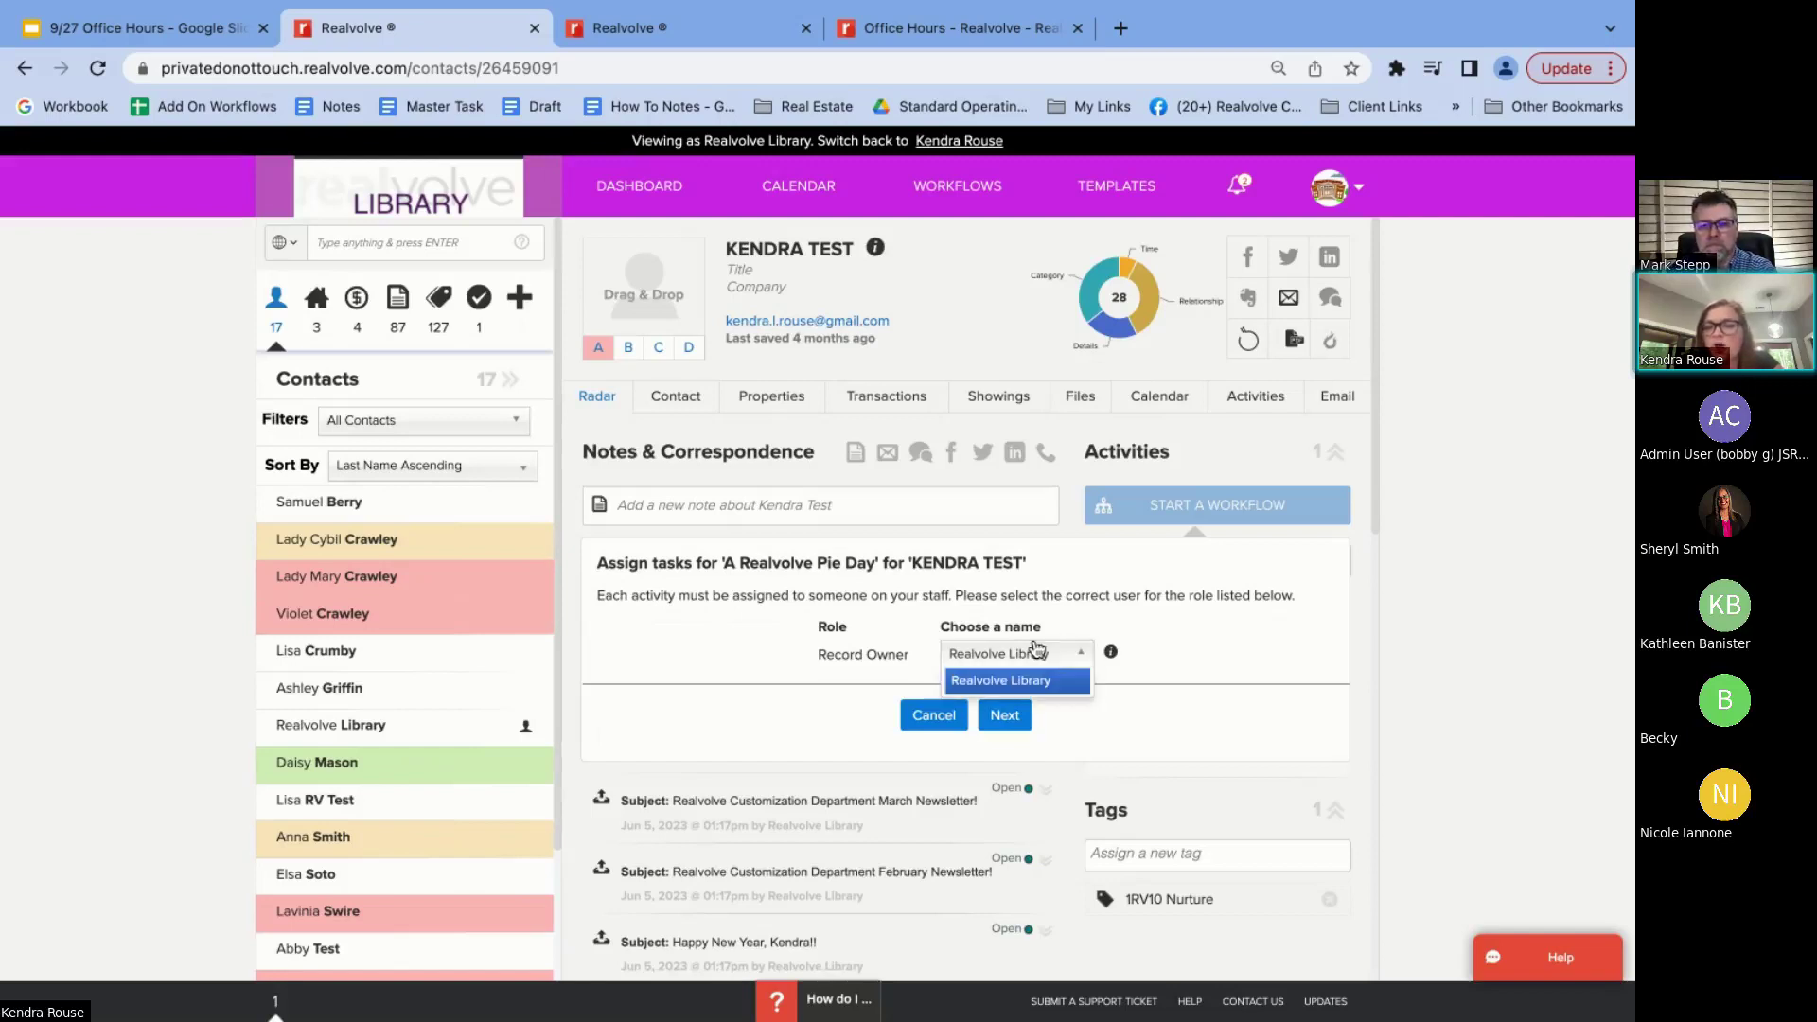
left_click(1057, 663)
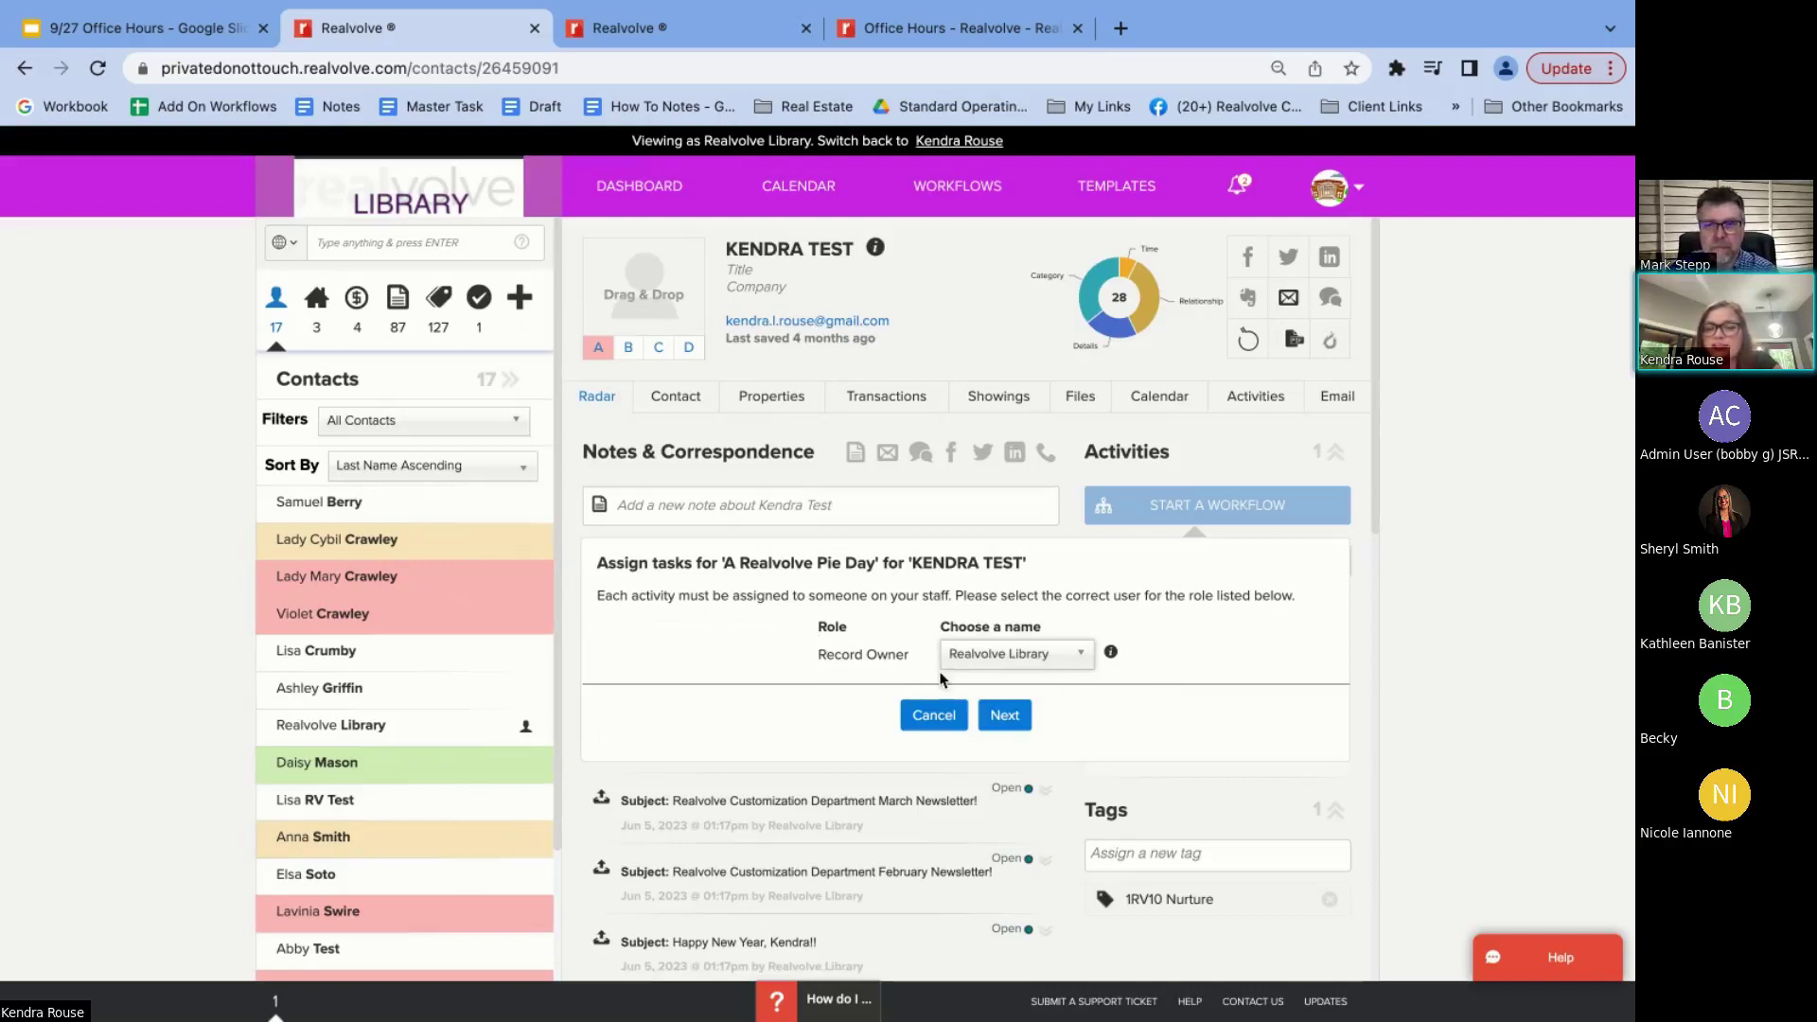
left_click(1007, 662)
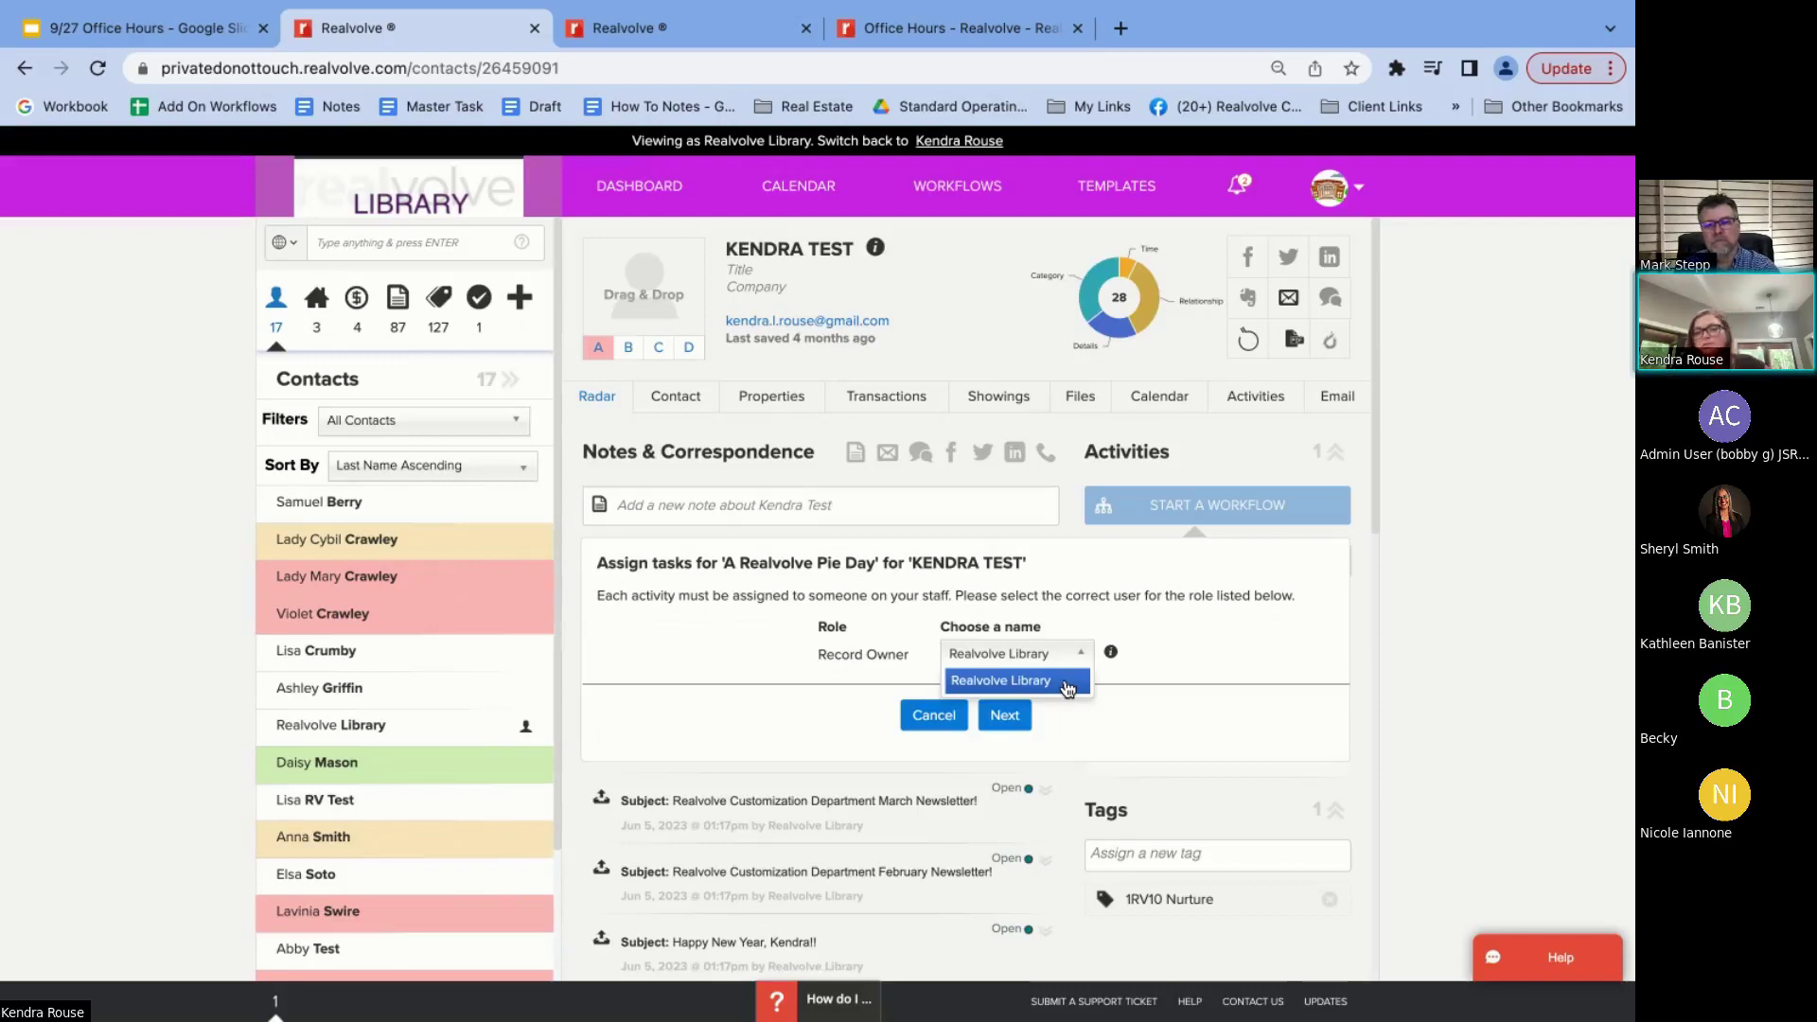
left_click(1068, 688)
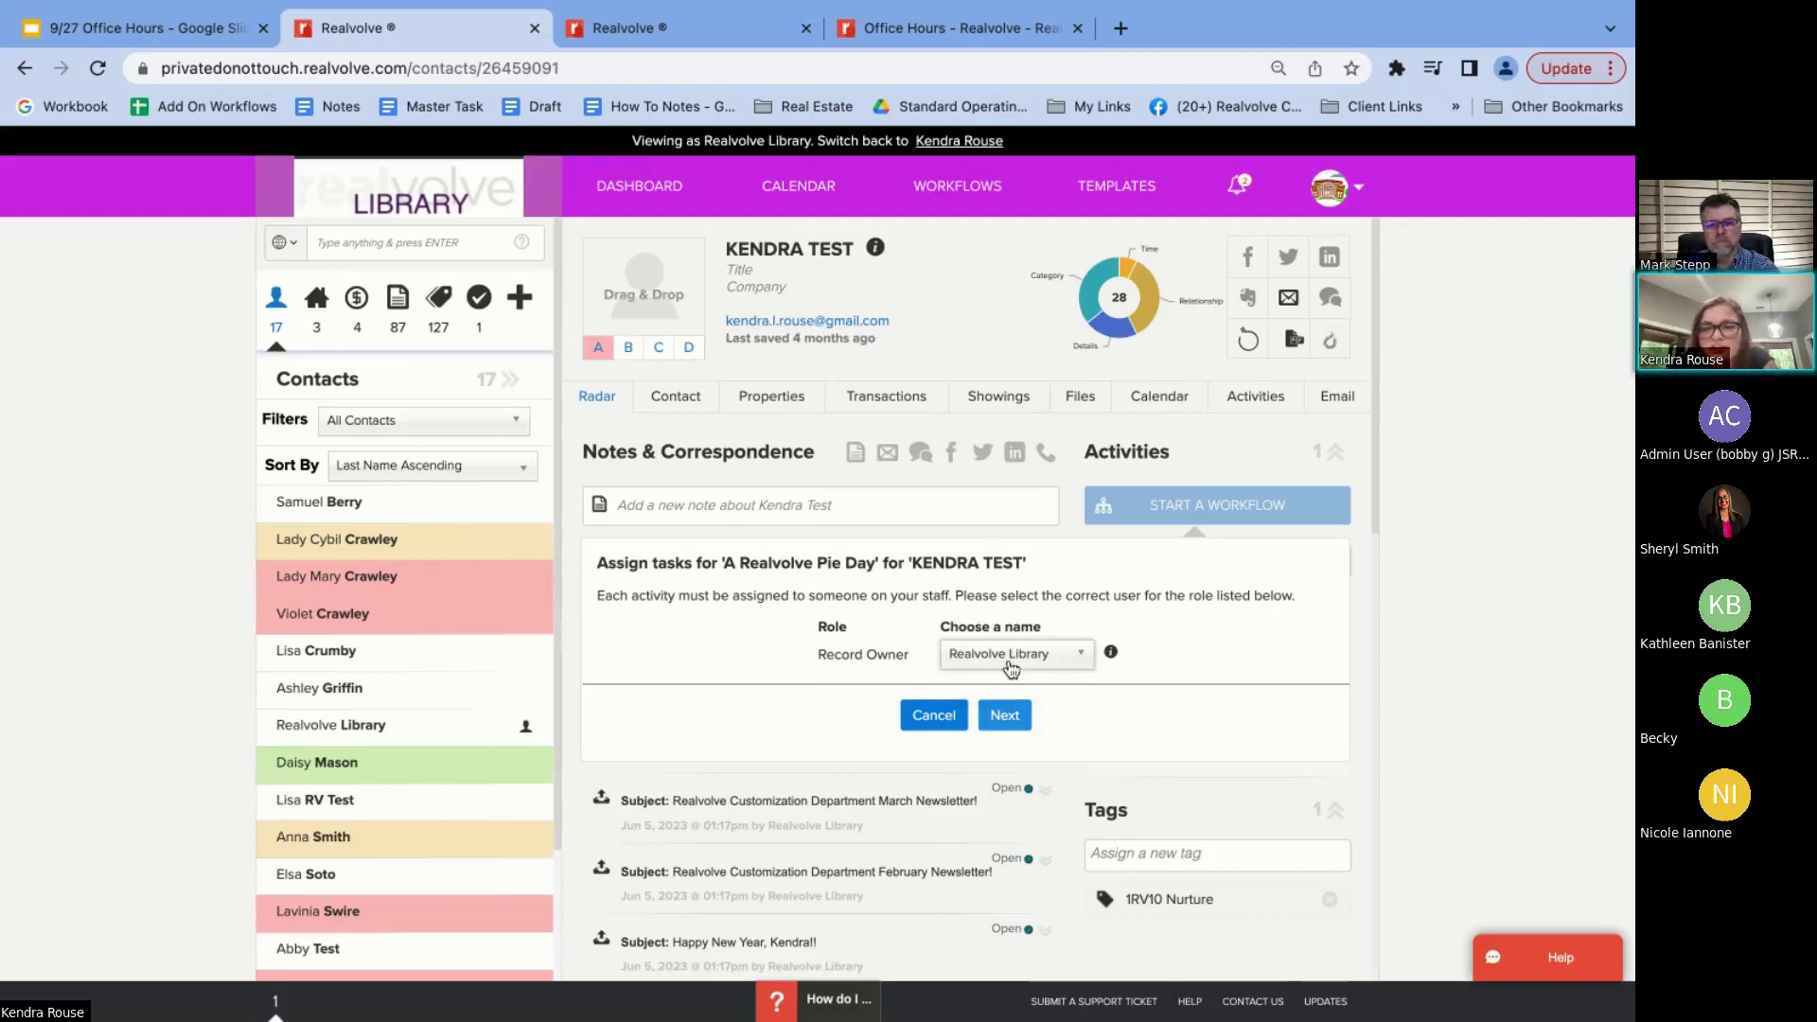
left_click(1008, 721)
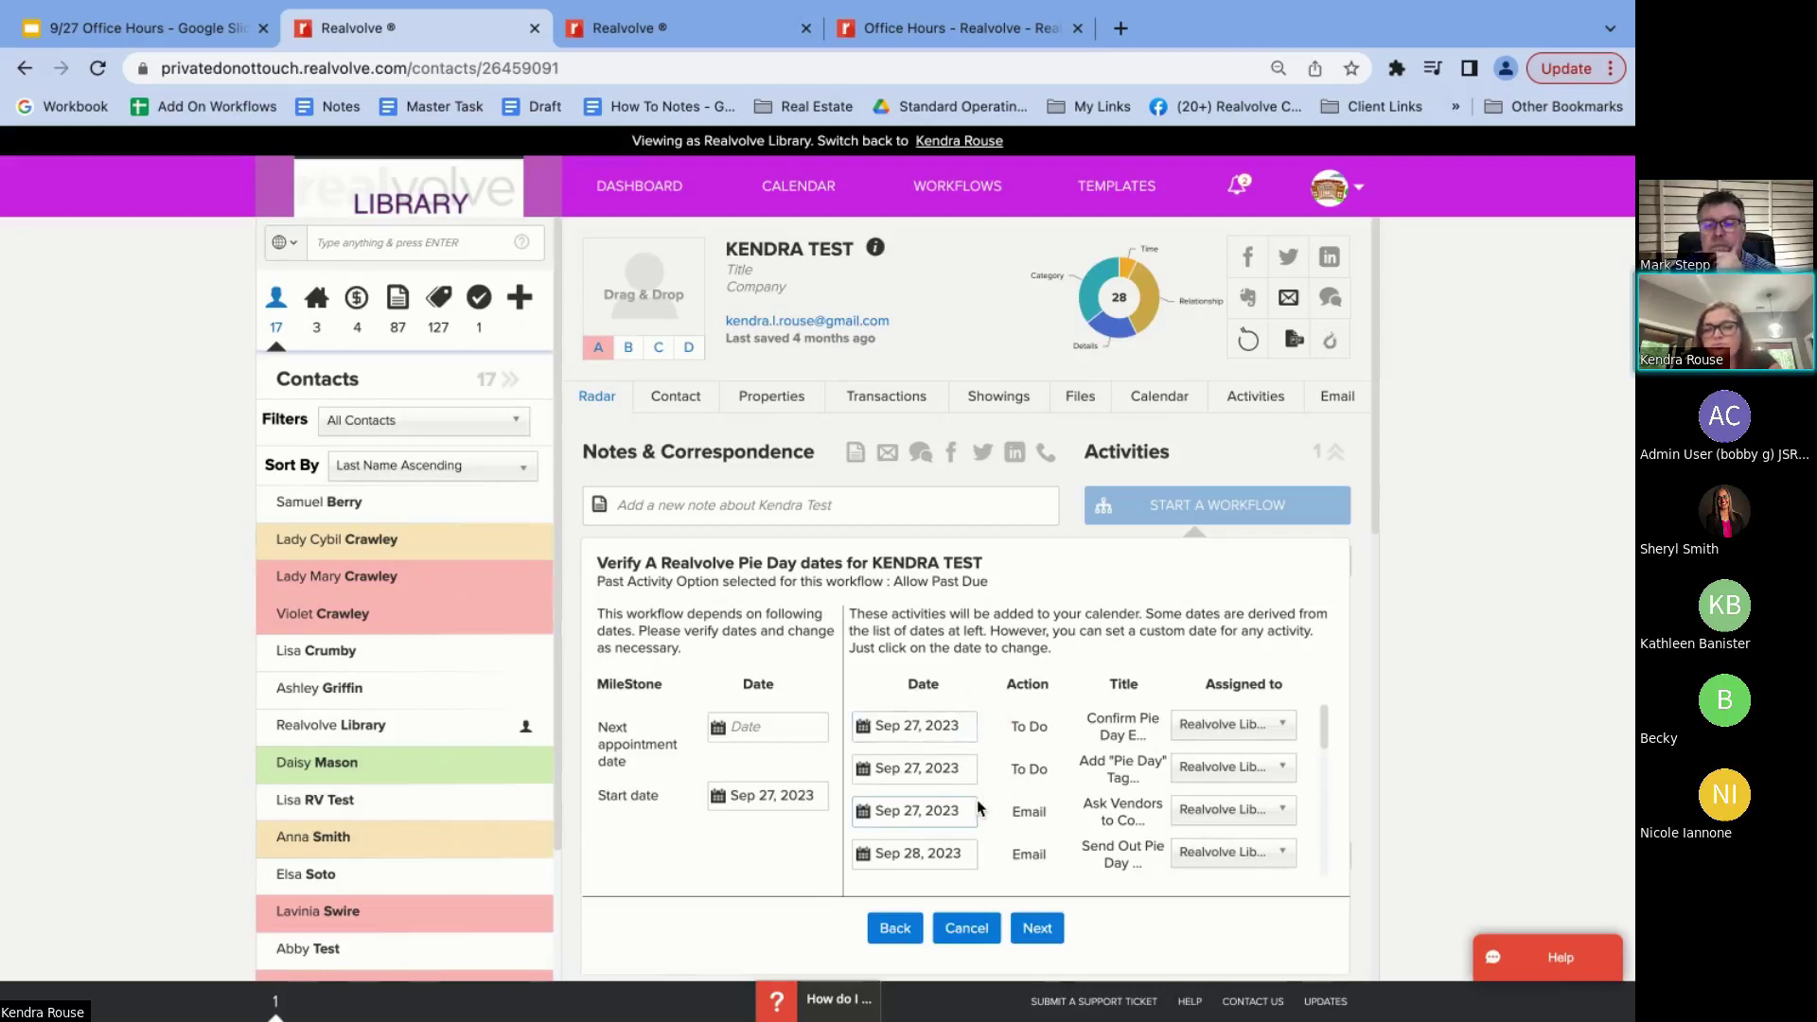
Review the Pie Day activities' dates and assignees, accept them as set and continue to the parties verification
scroll(979, 806, "down", 3)
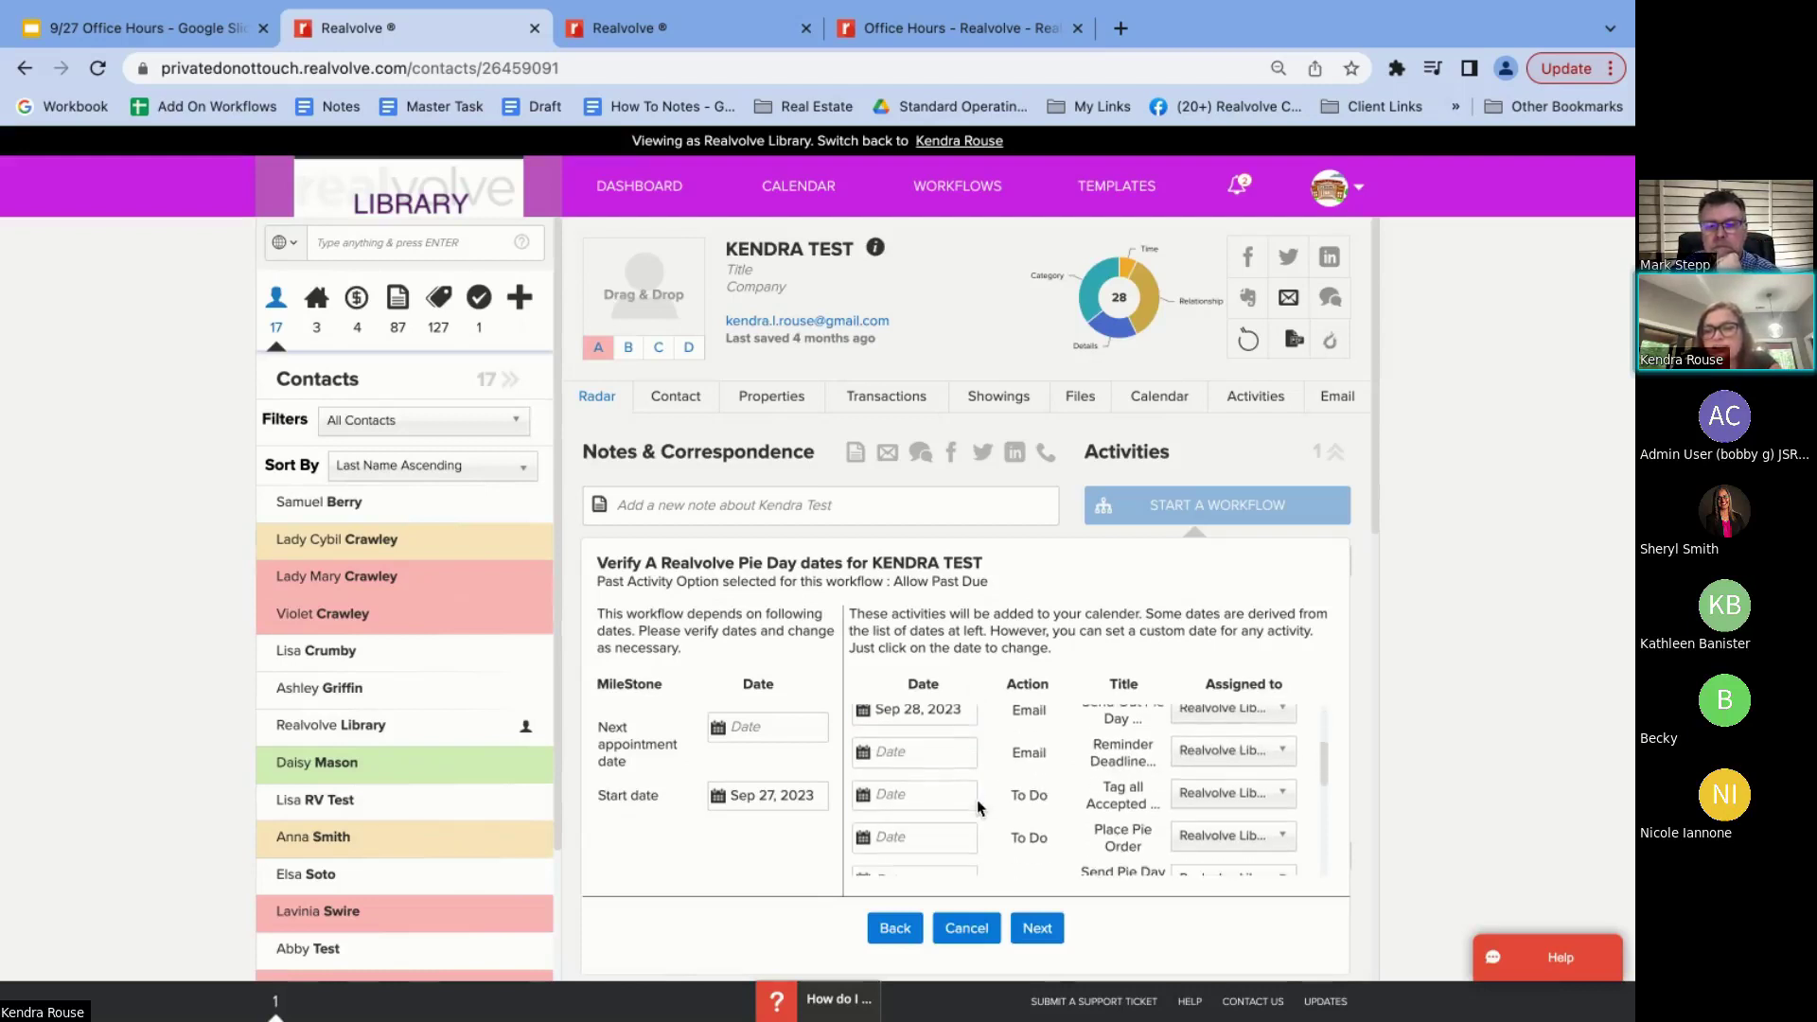
scroll(977, 799, "up", 3)
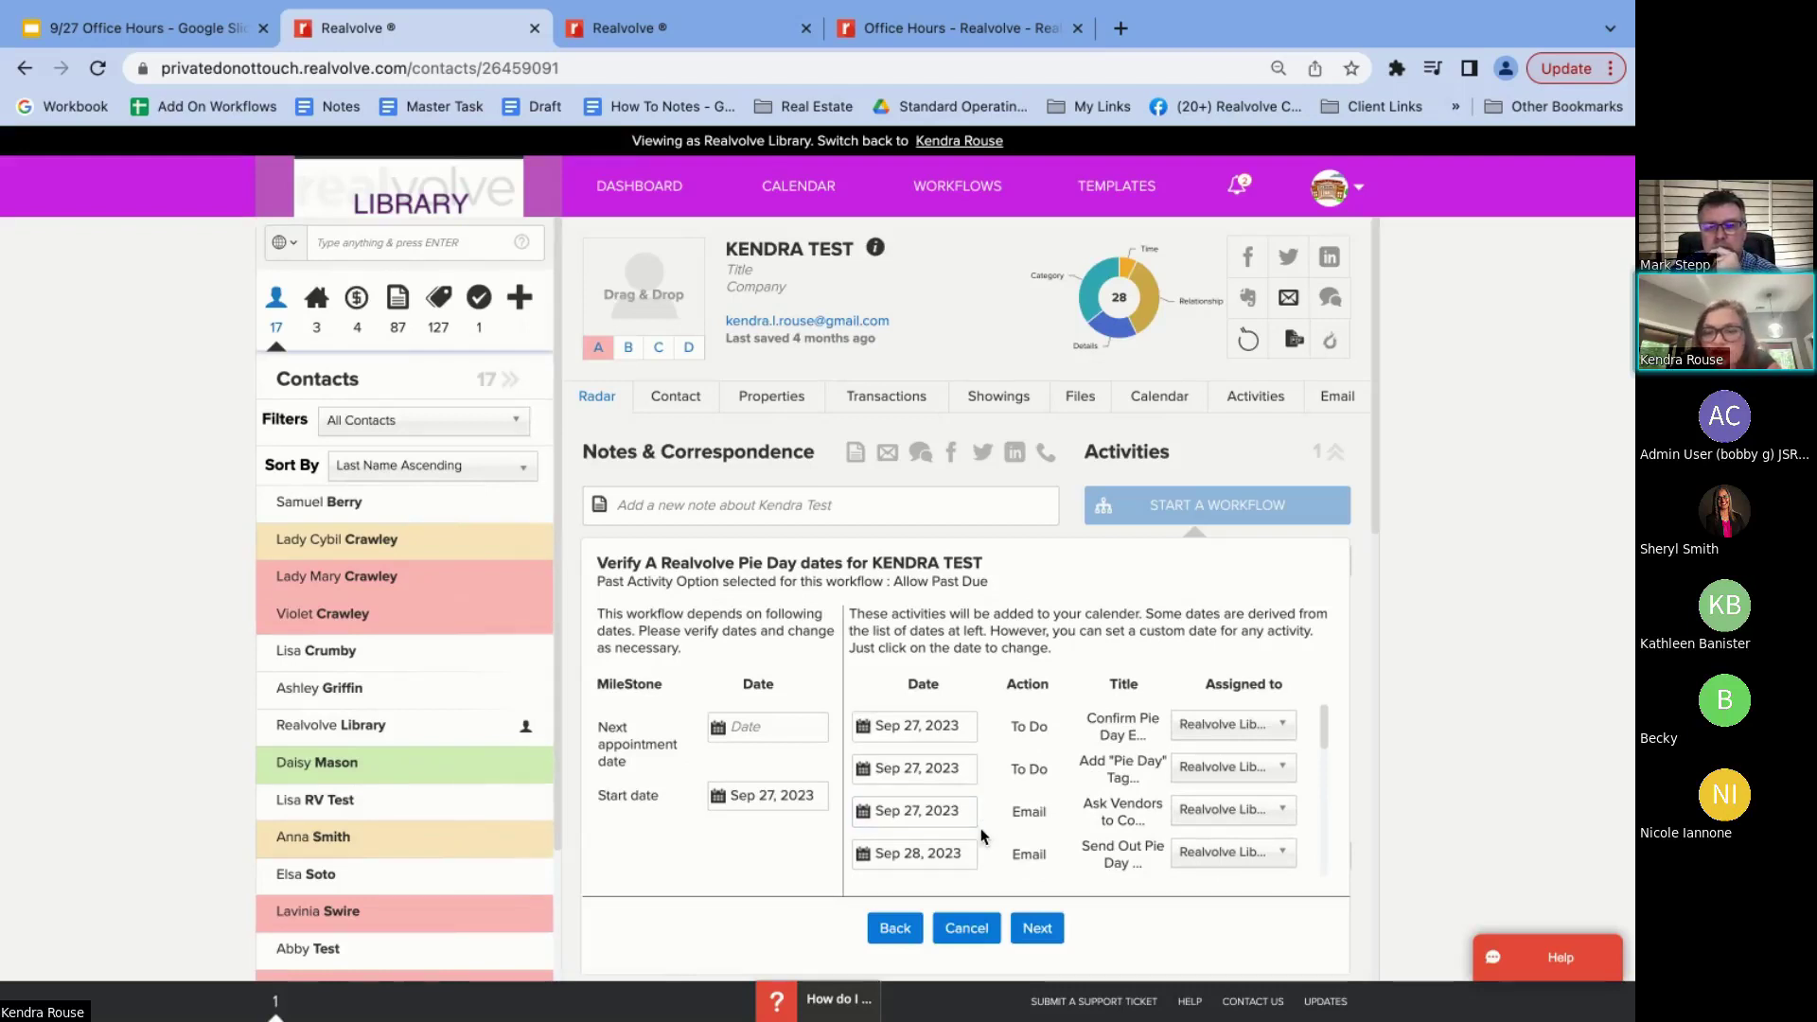
scroll(980, 806, "down", 3)
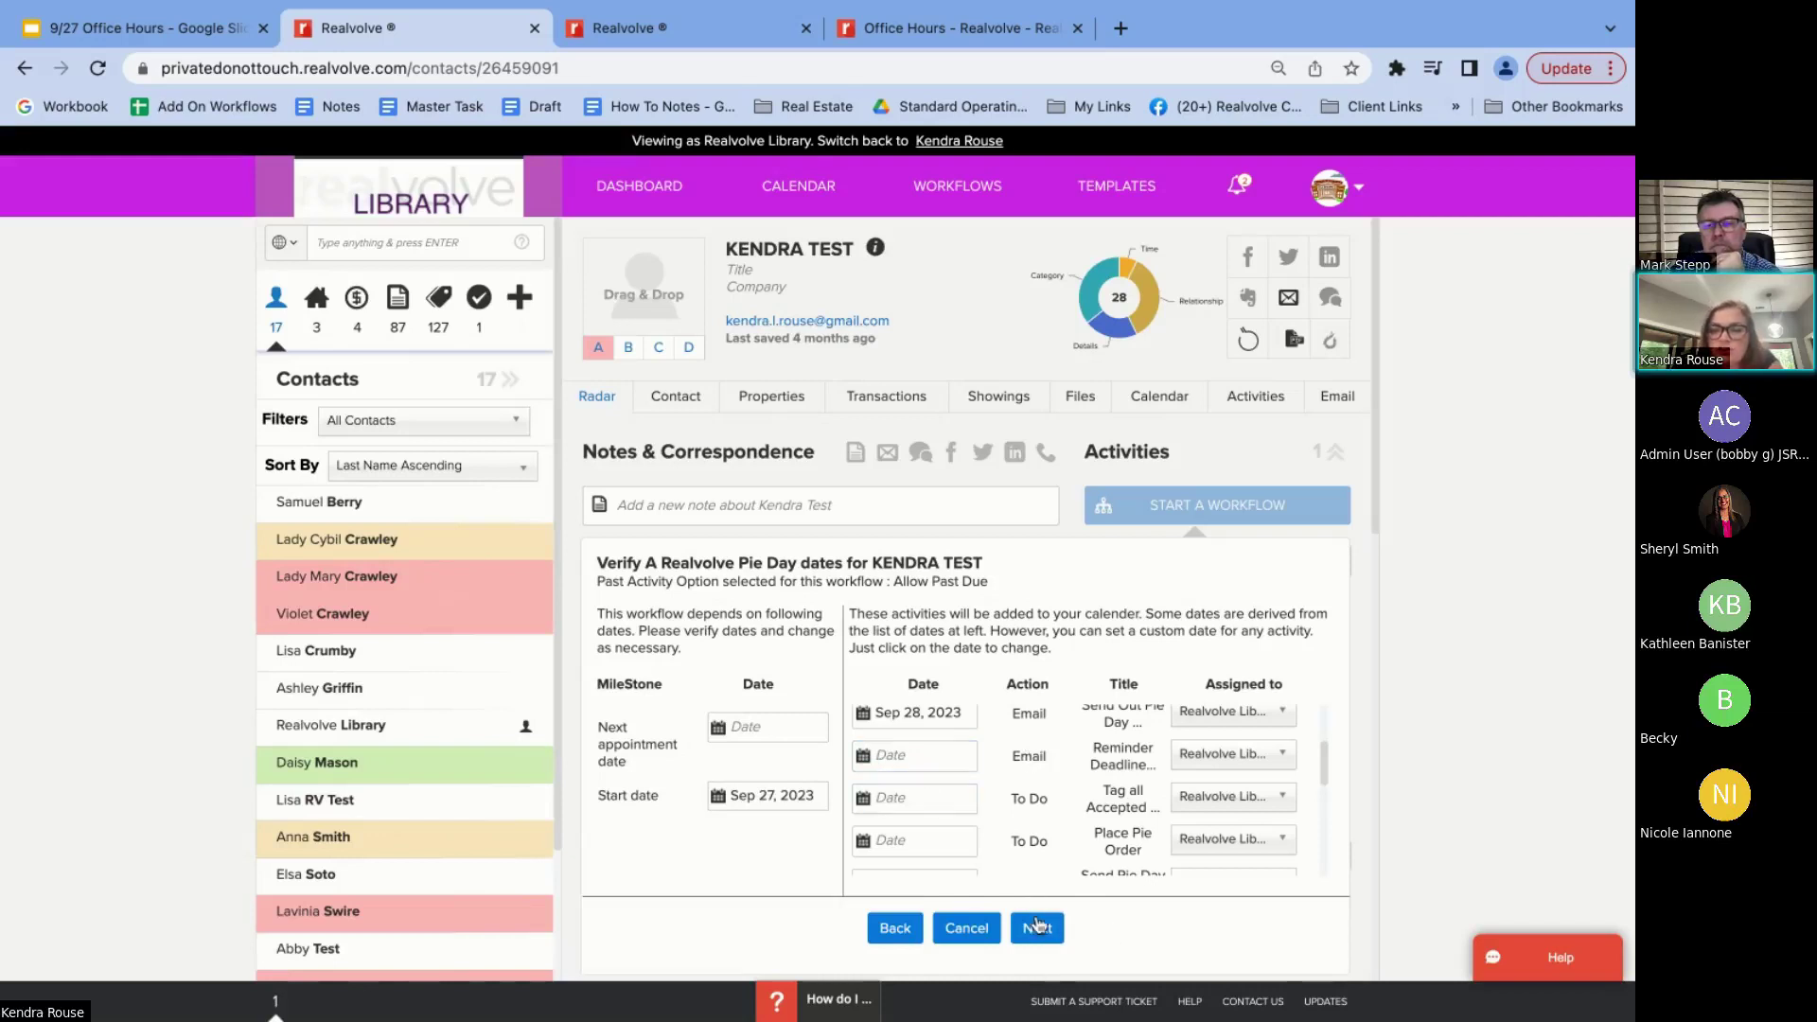
scroll(998, 827, "up", 5)
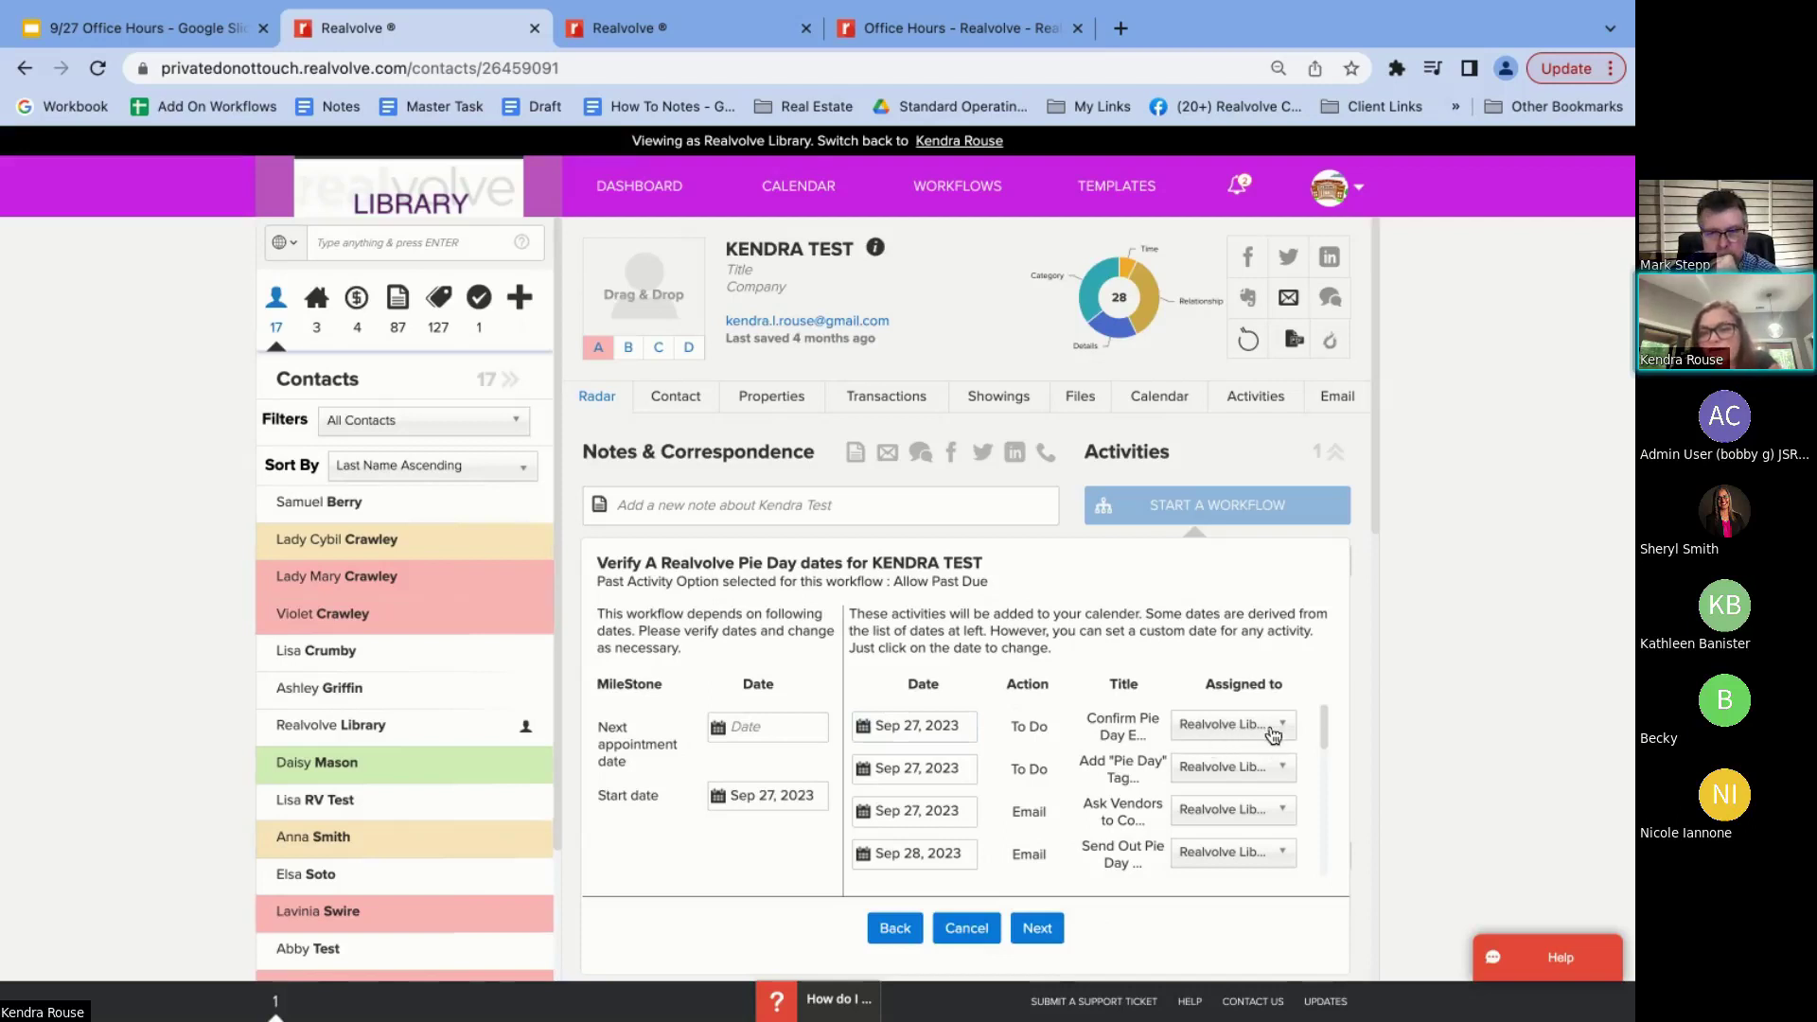
scroll(1267, 747, "down", 5)
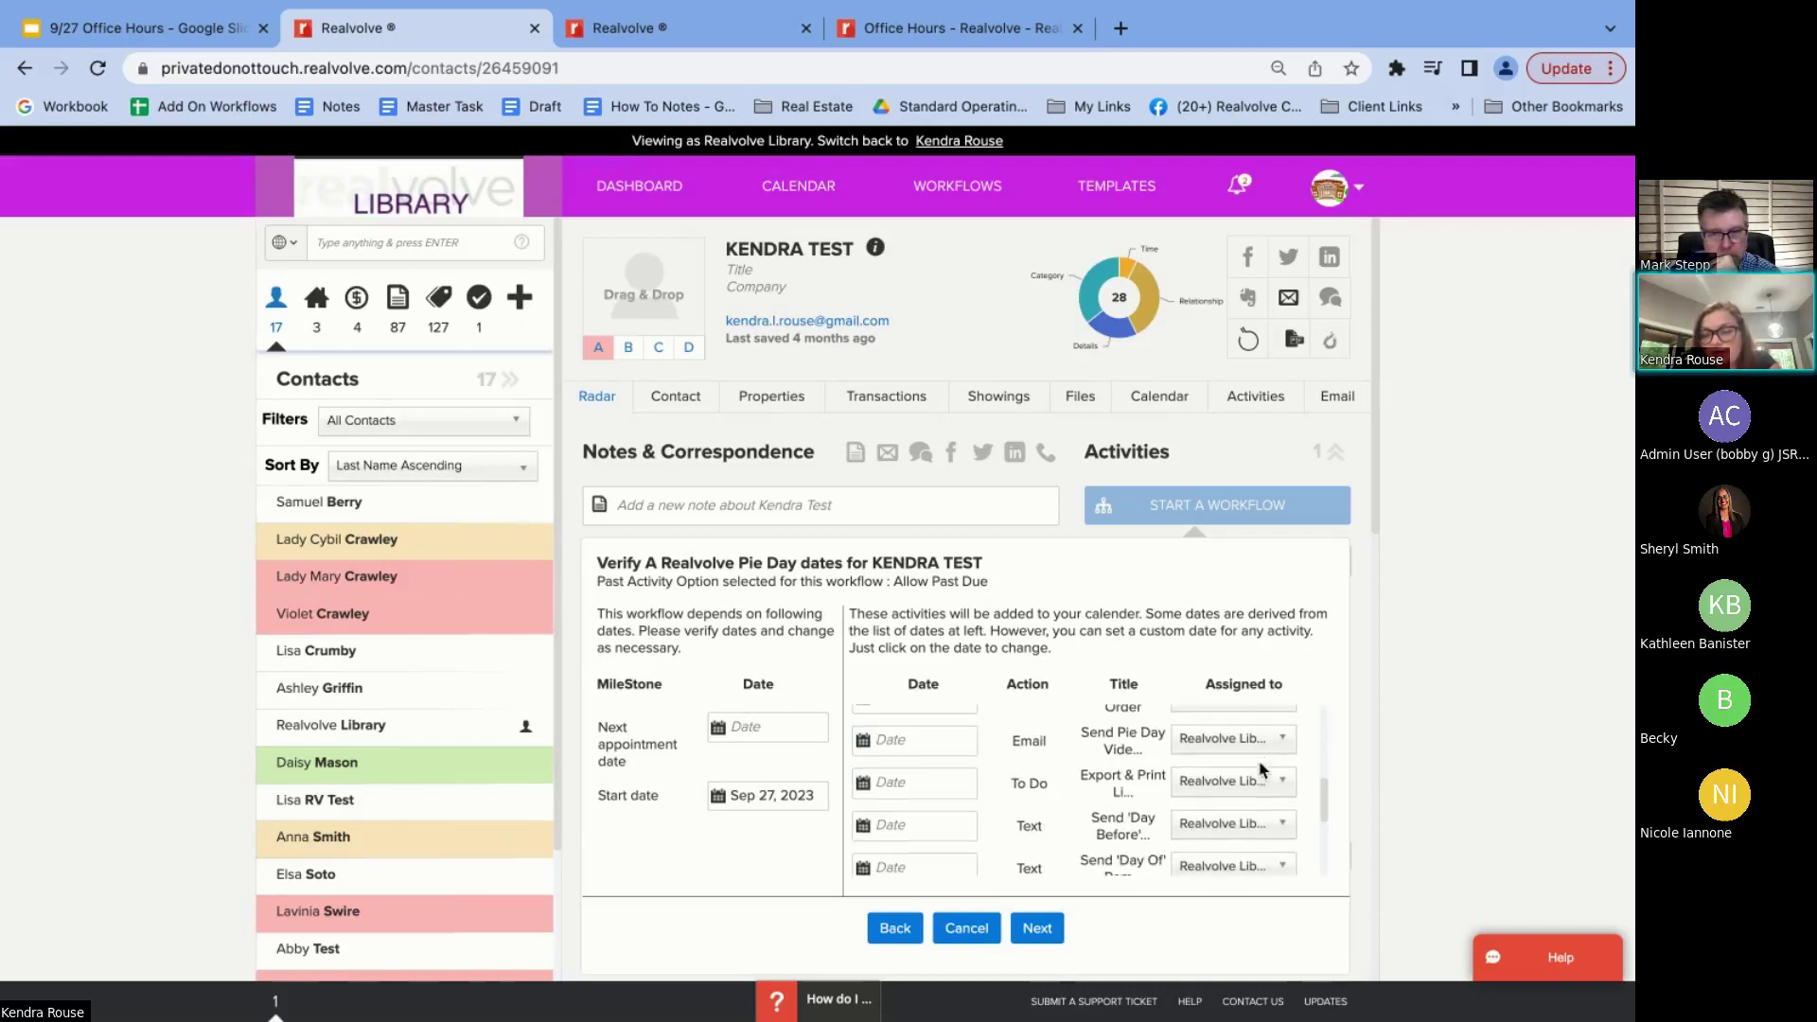
scroll(1262, 770, "down", 5)
scroll(1263, 769, "up", 10)
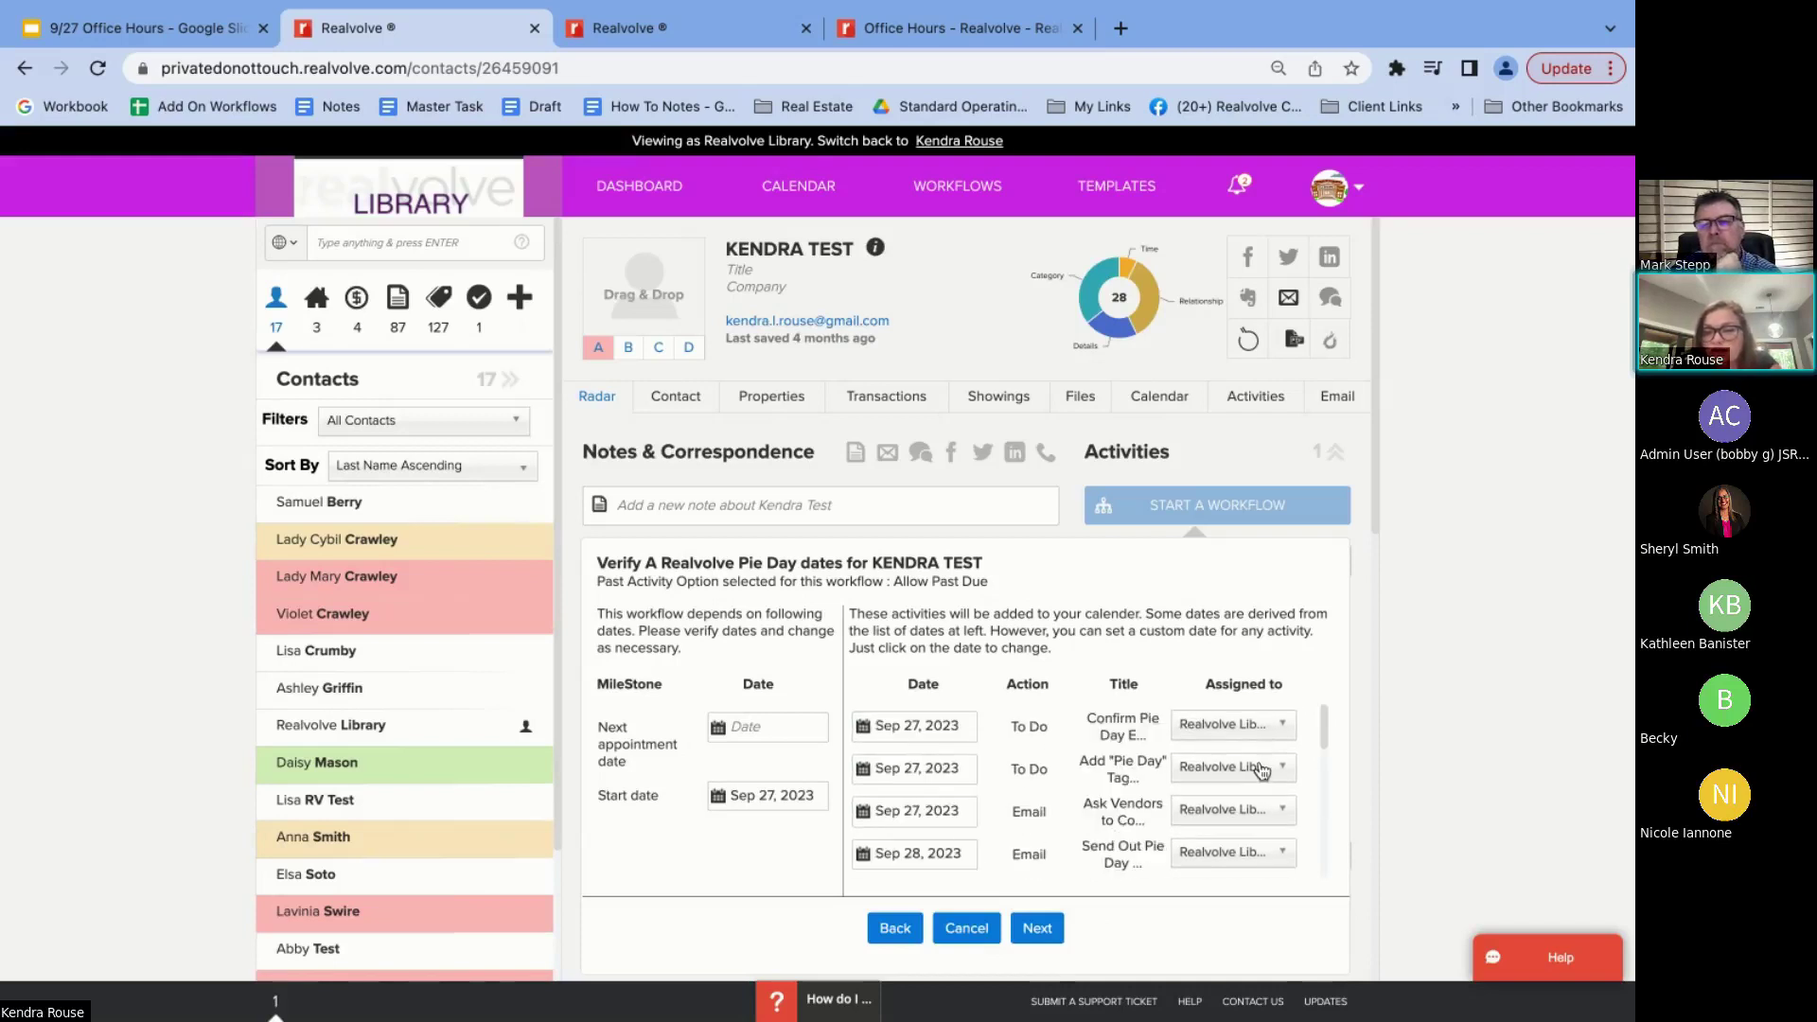
left_click(1282, 727)
left_click(1282, 732)
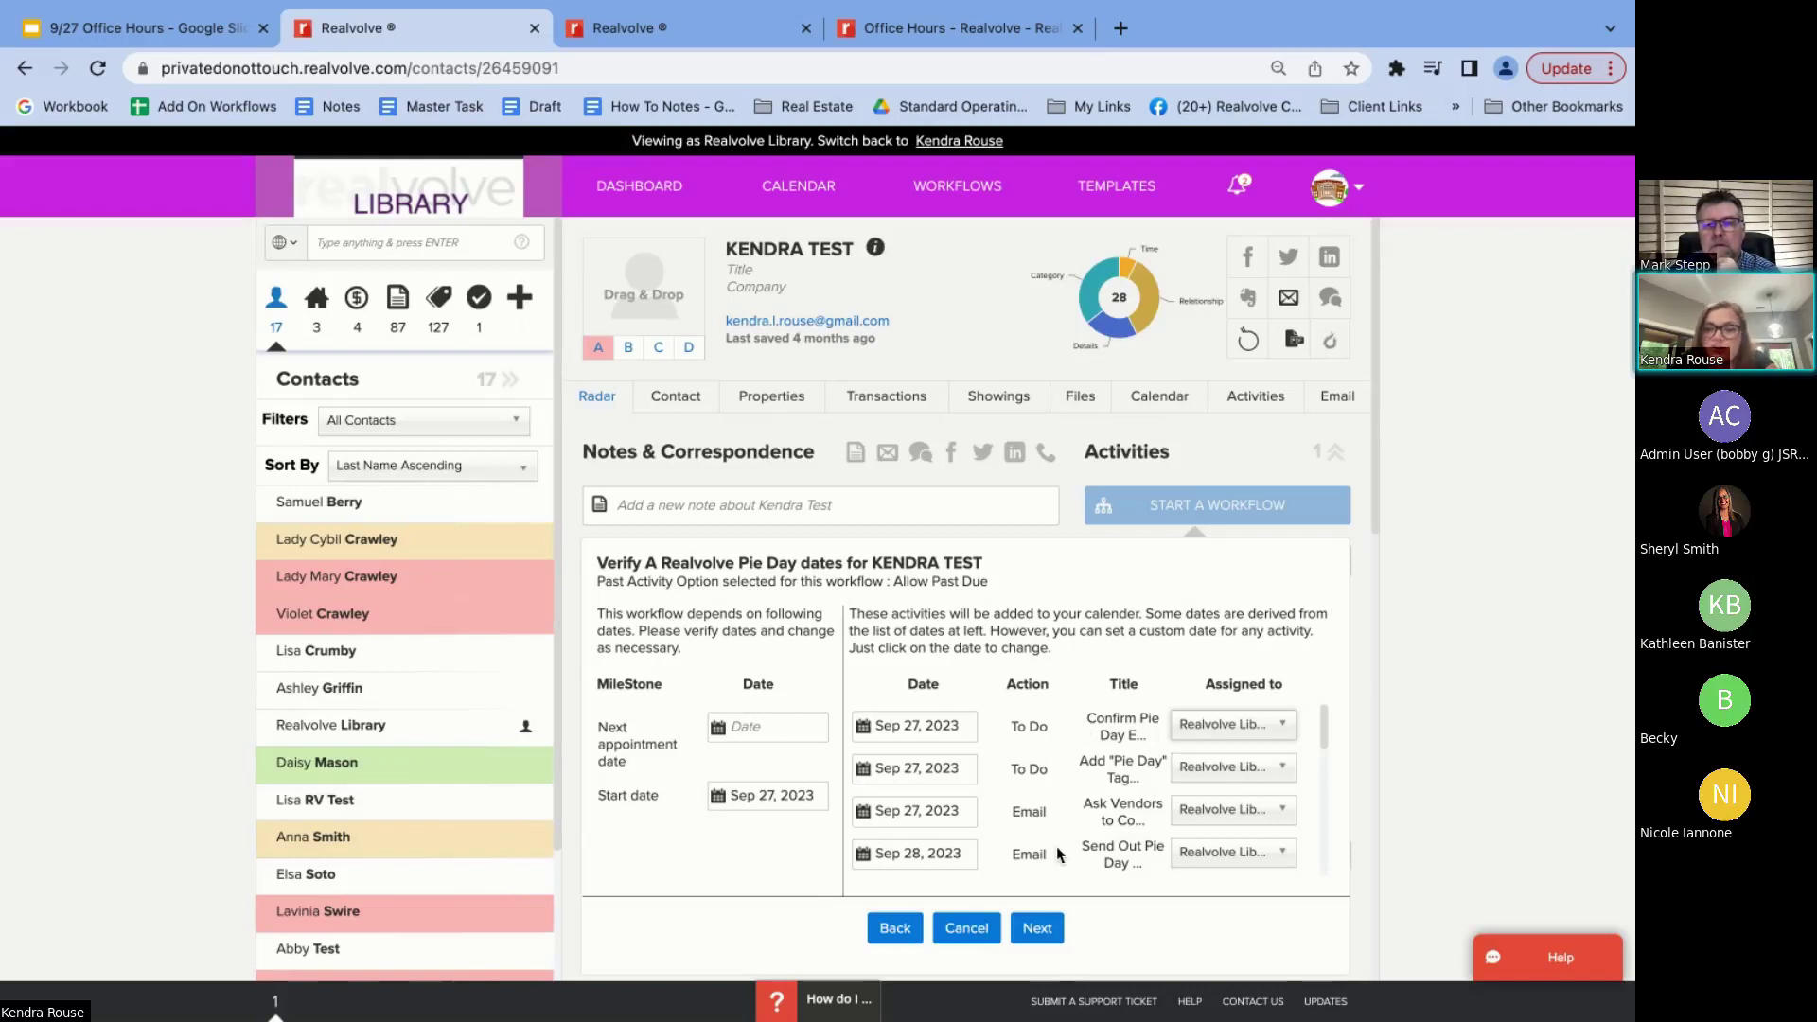
left_click(1041, 933)
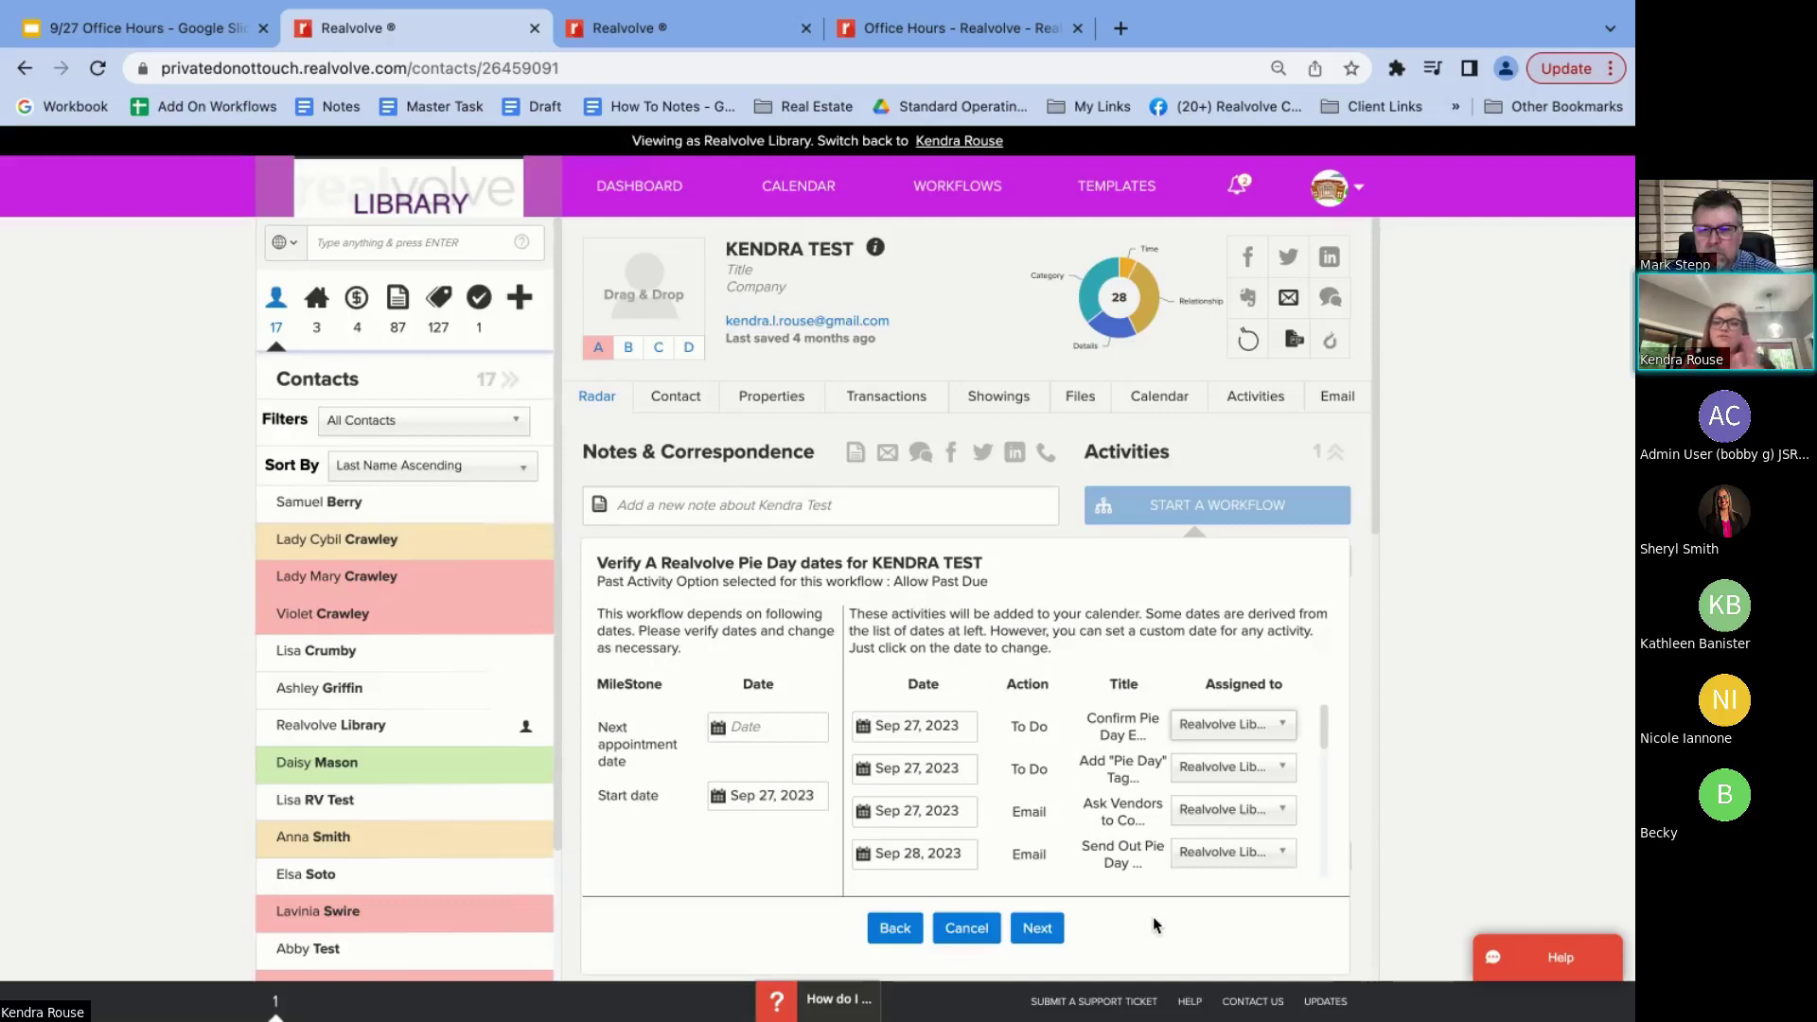
left_click(1039, 931)
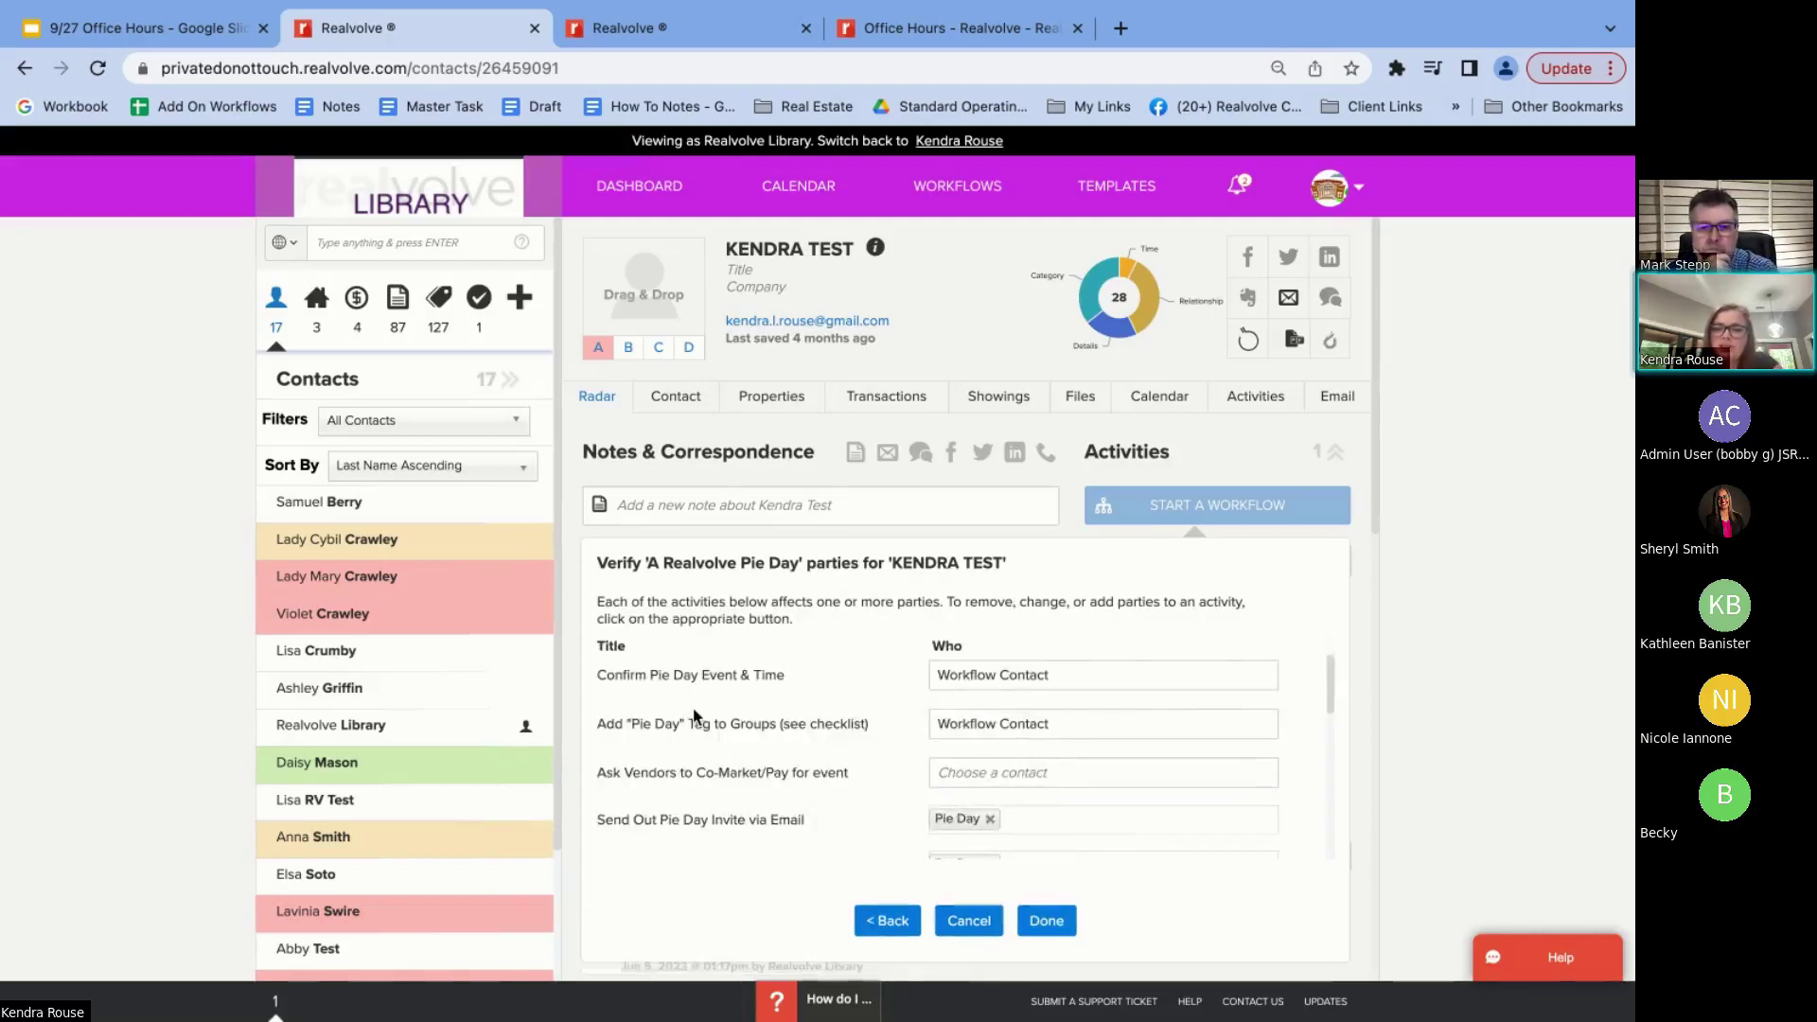
Examine which contacts or tags each Pie Day activity is directed to in the parties list
scroll(622, 696, "down", 3)
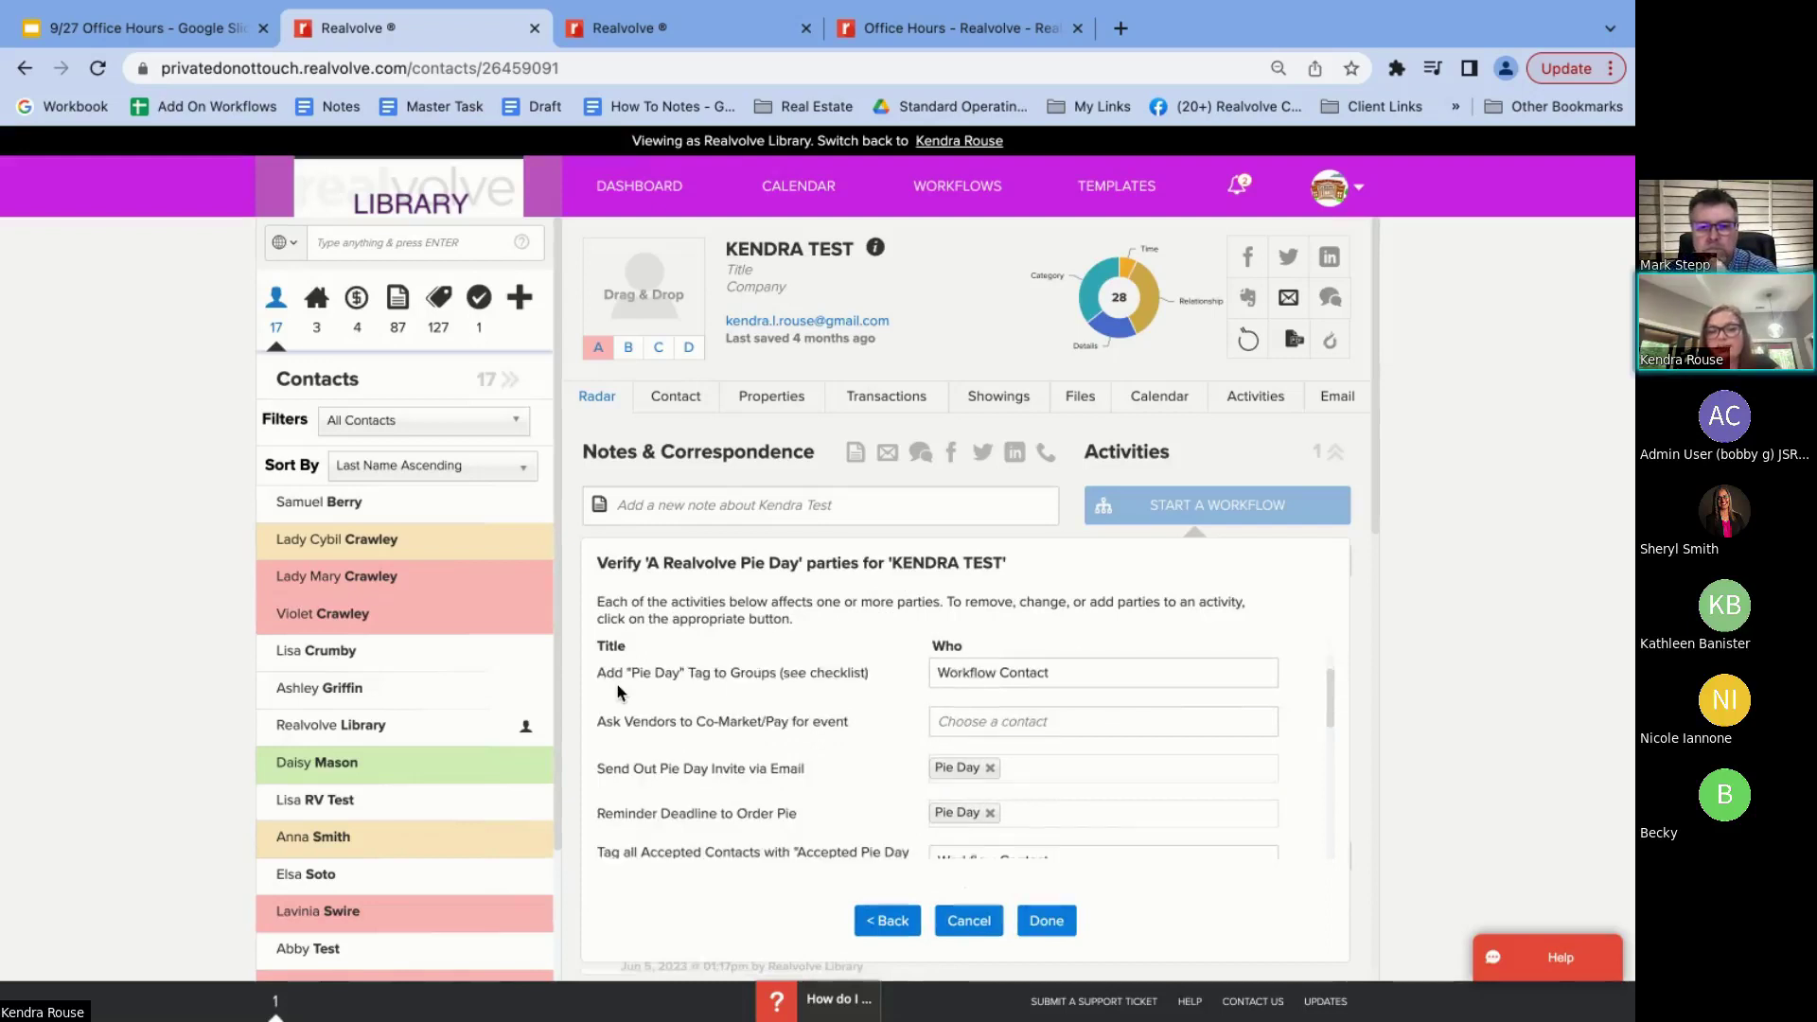
scroll(647, 771, "down", 4)
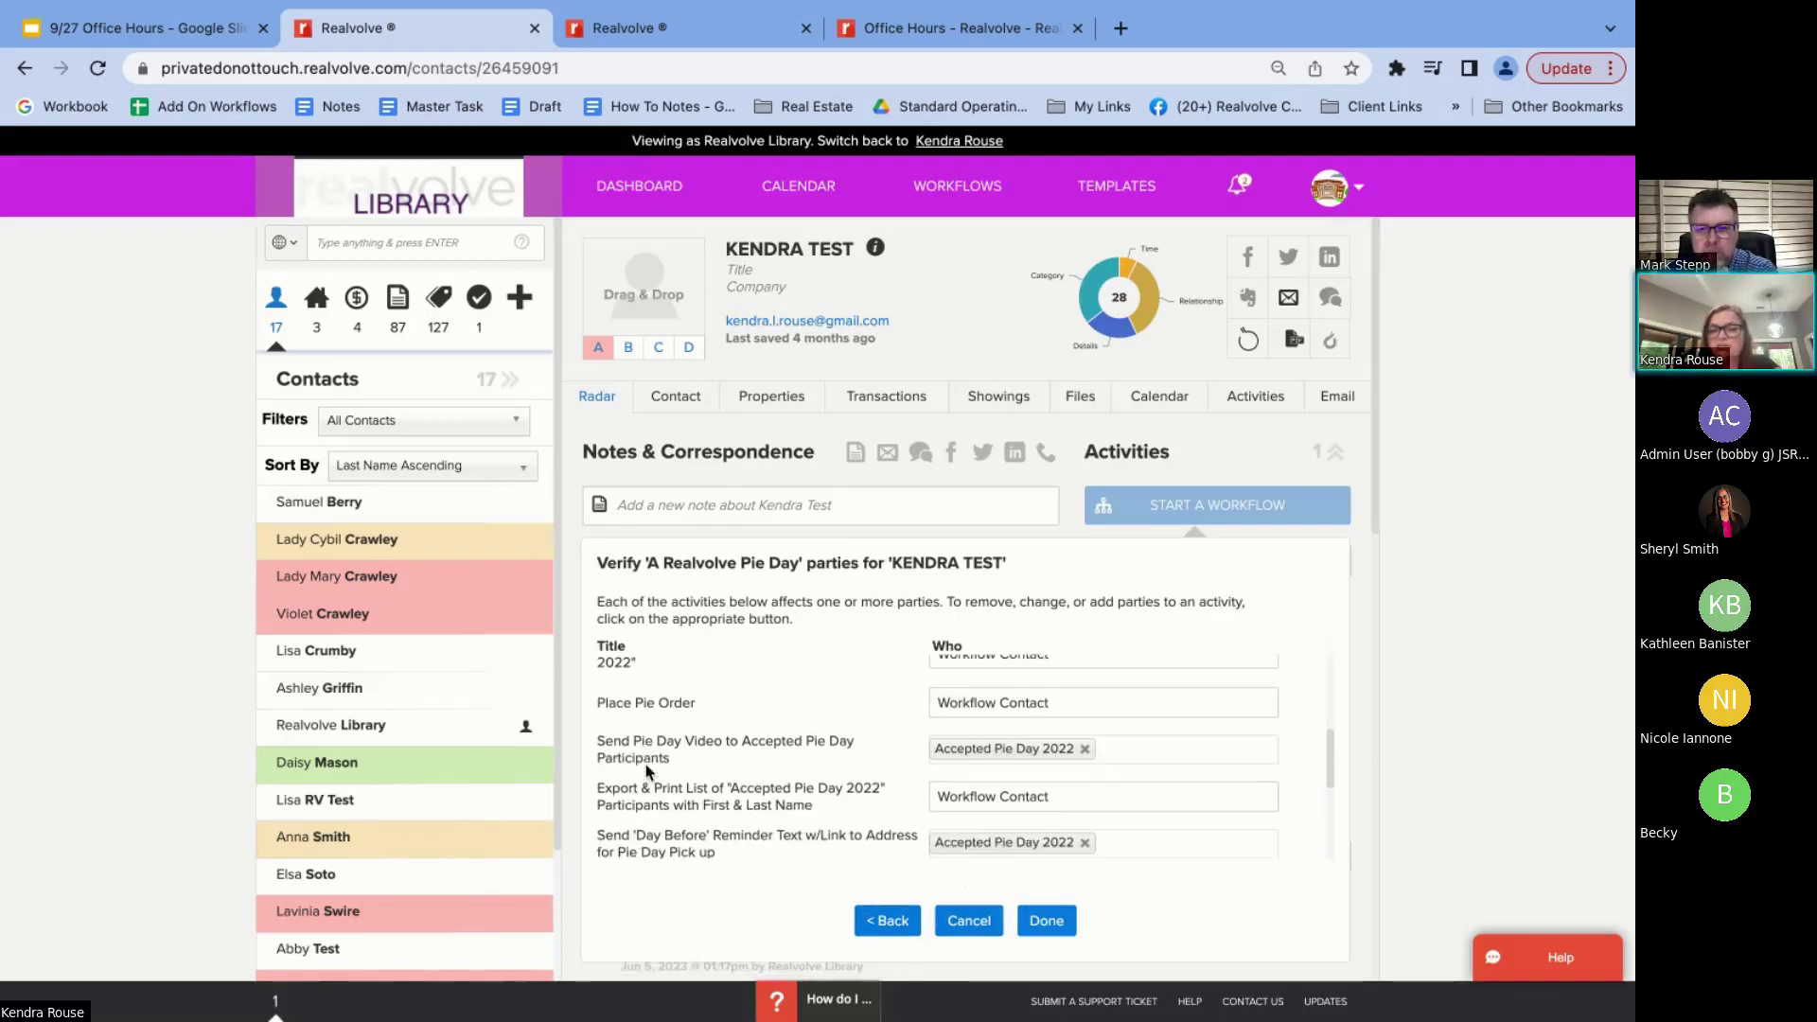
scroll(646, 769, "down", 4)
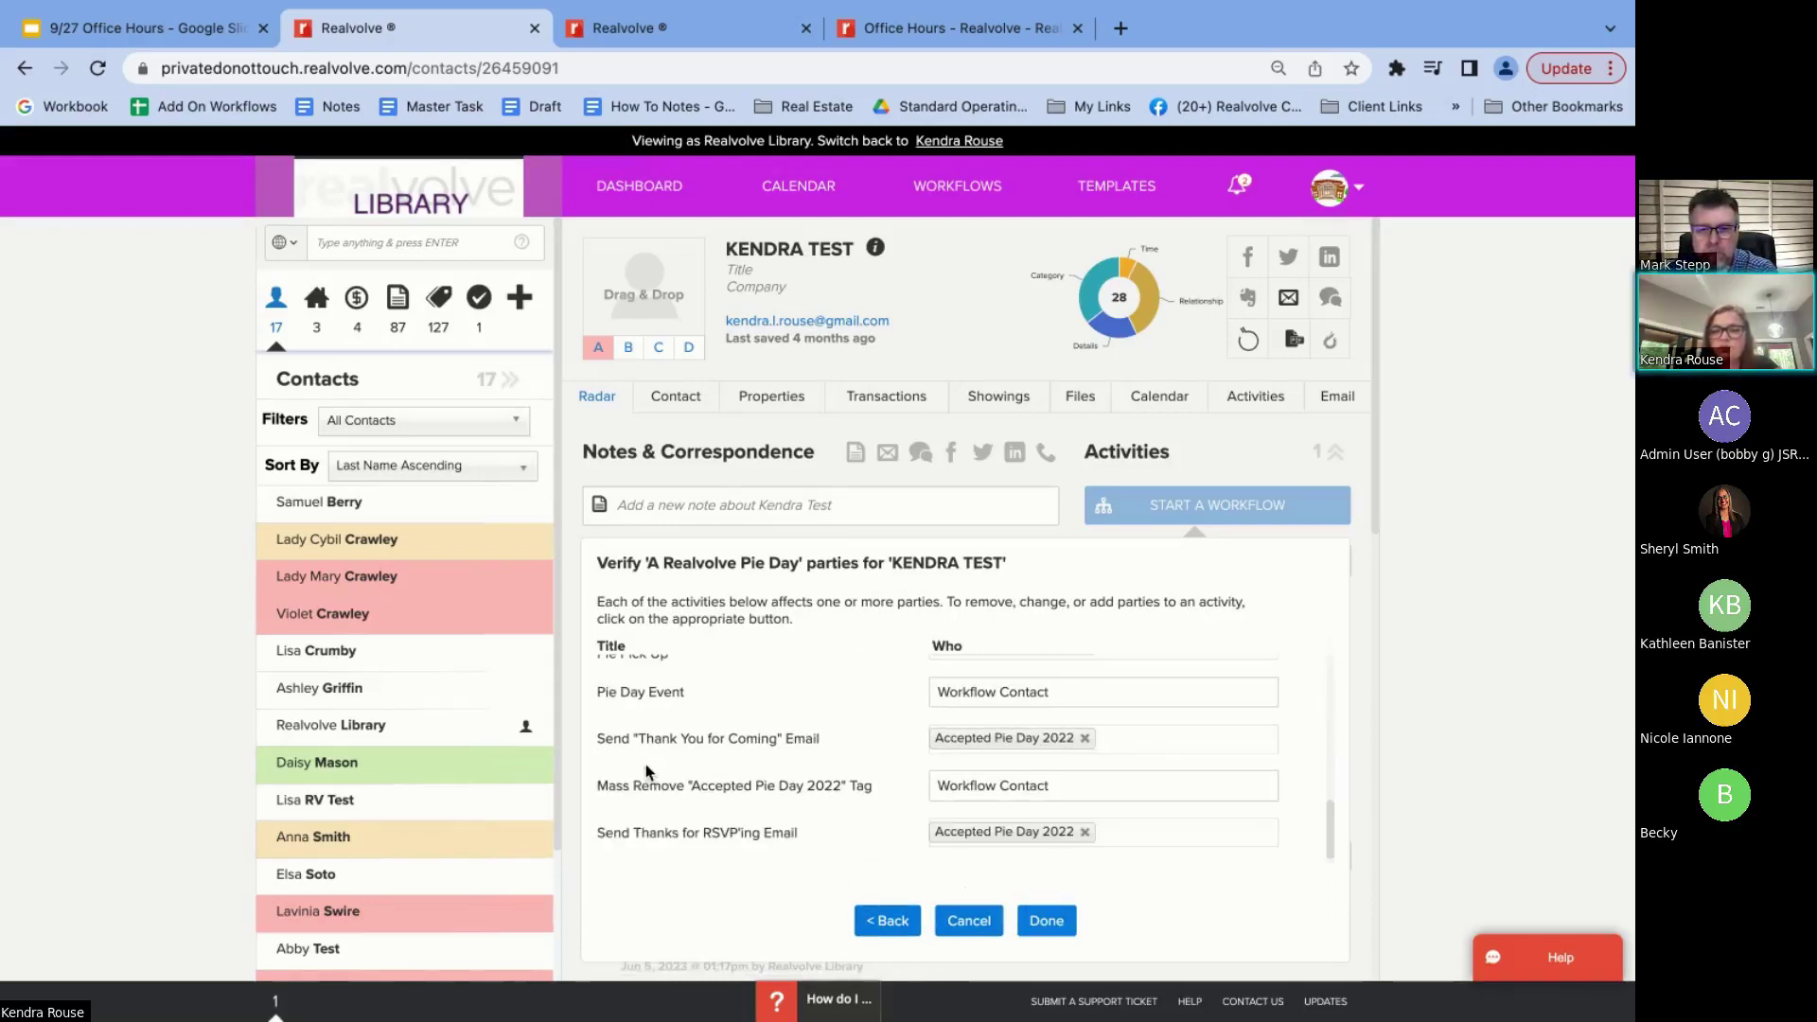
scroll(755, 745, "up", 12)
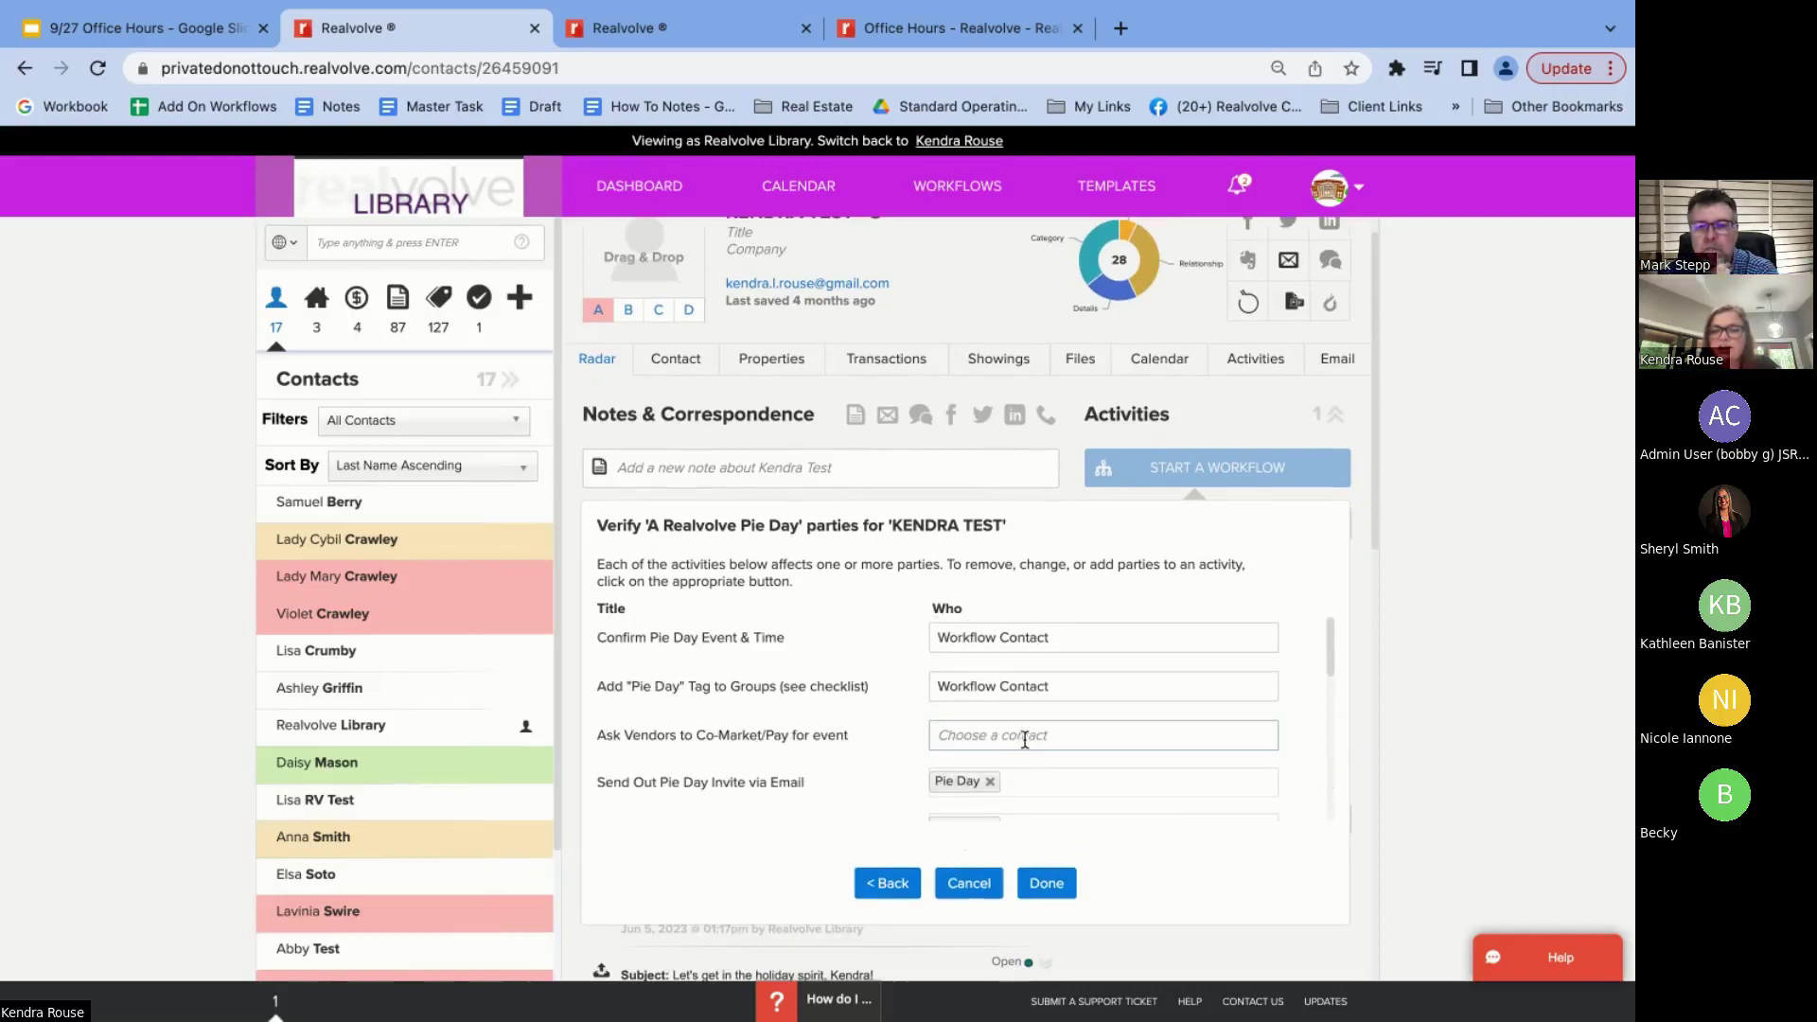
Check the parties of the remaining Pie Day activities, accept them as set and finish starting the workflow
scroll(887, 764, "down", 1)
scroll(885, 765, "down", 1)
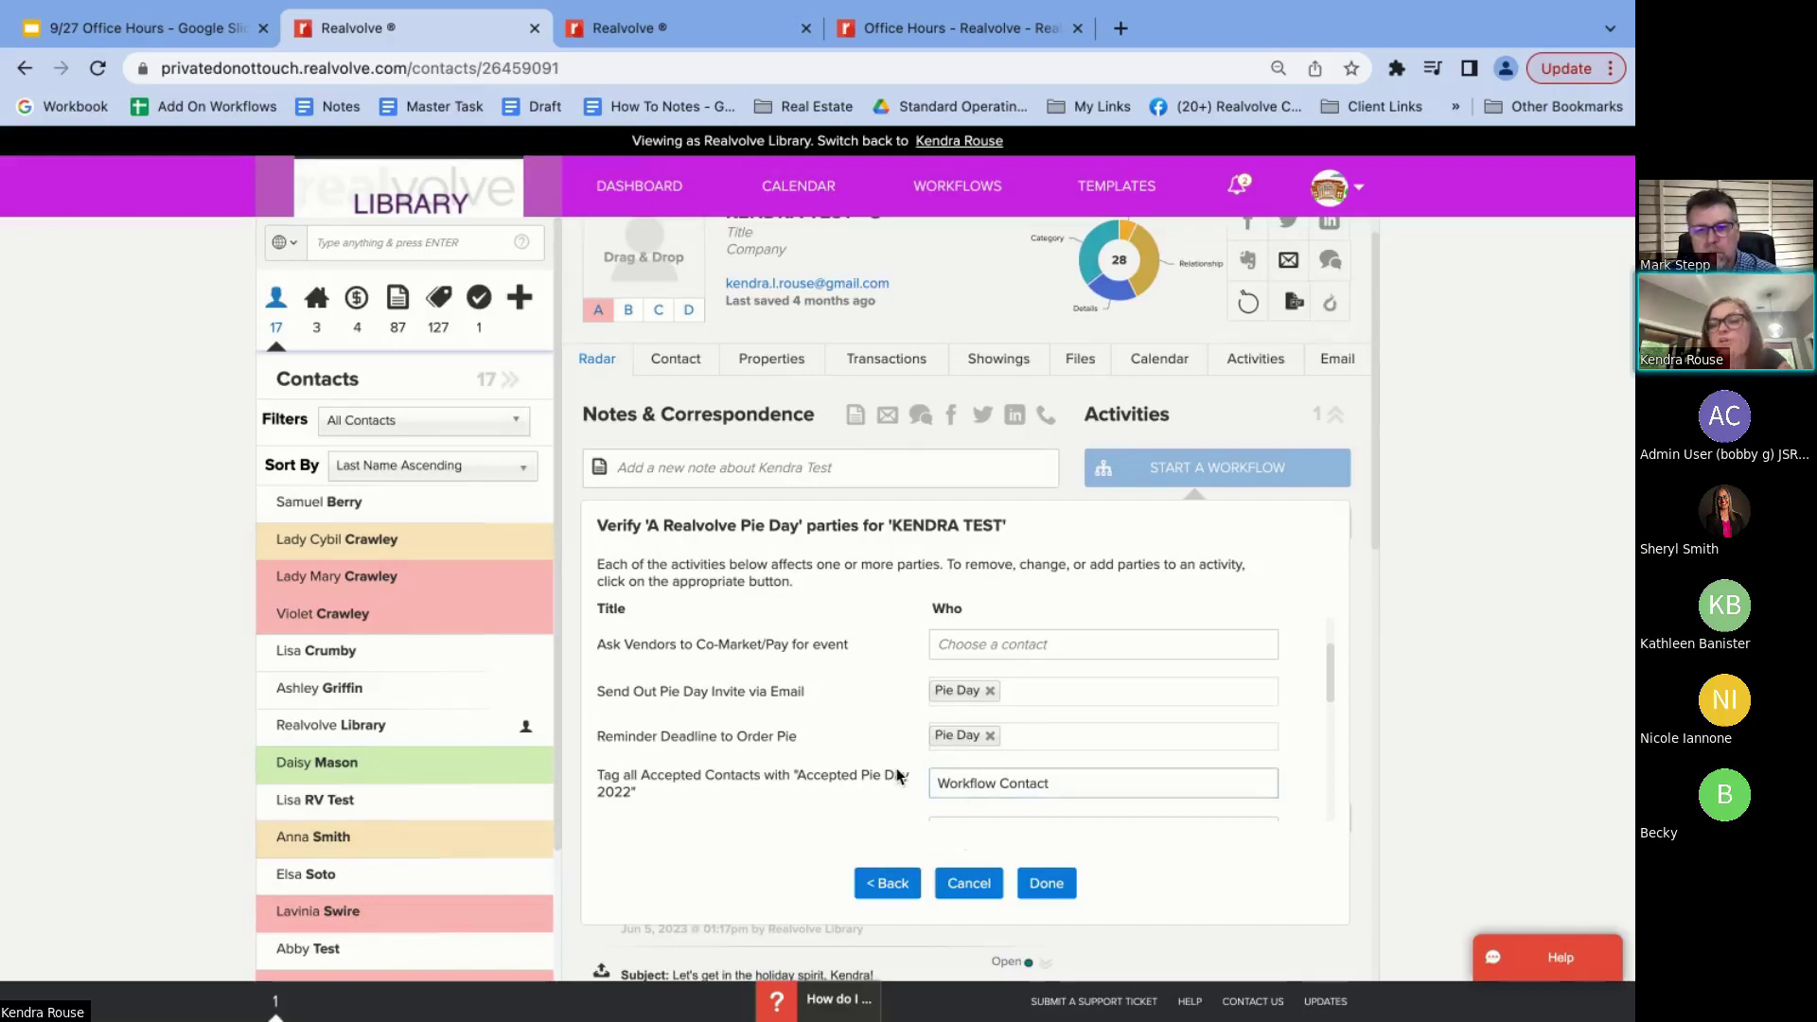
scroll(924, 723, "down", 3)
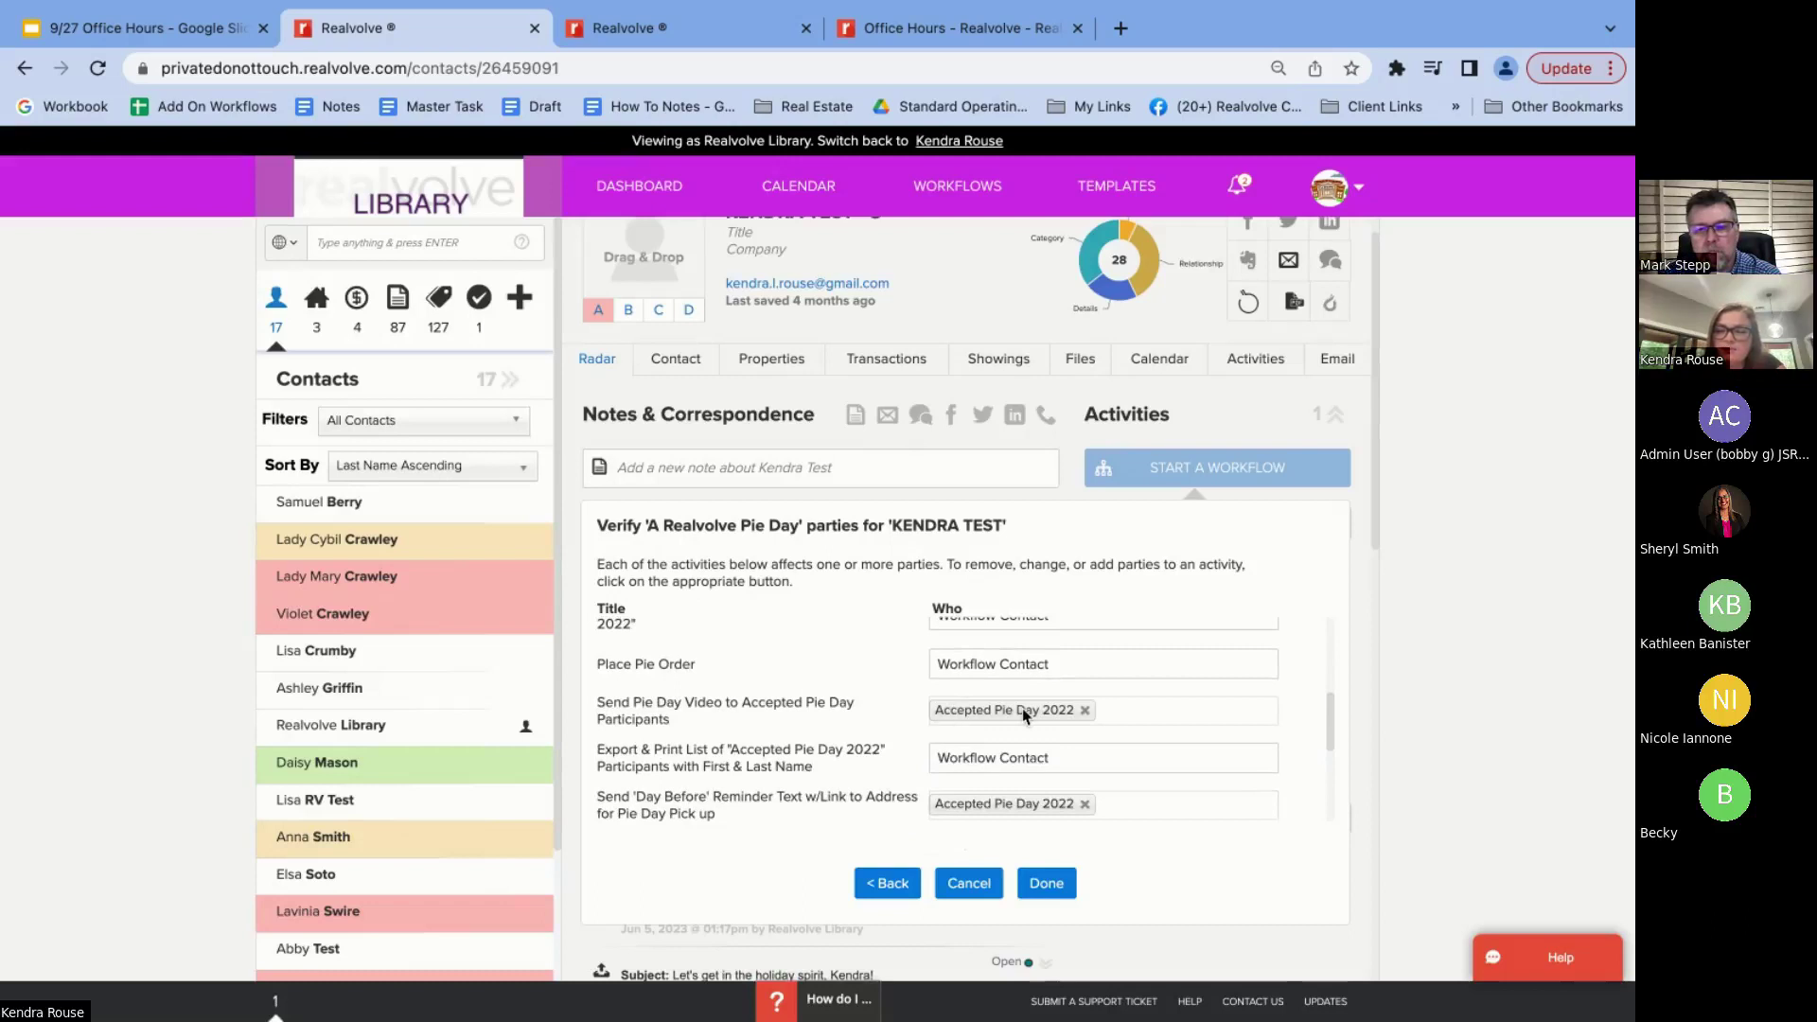
scroll(1008, 717, "down", 4)
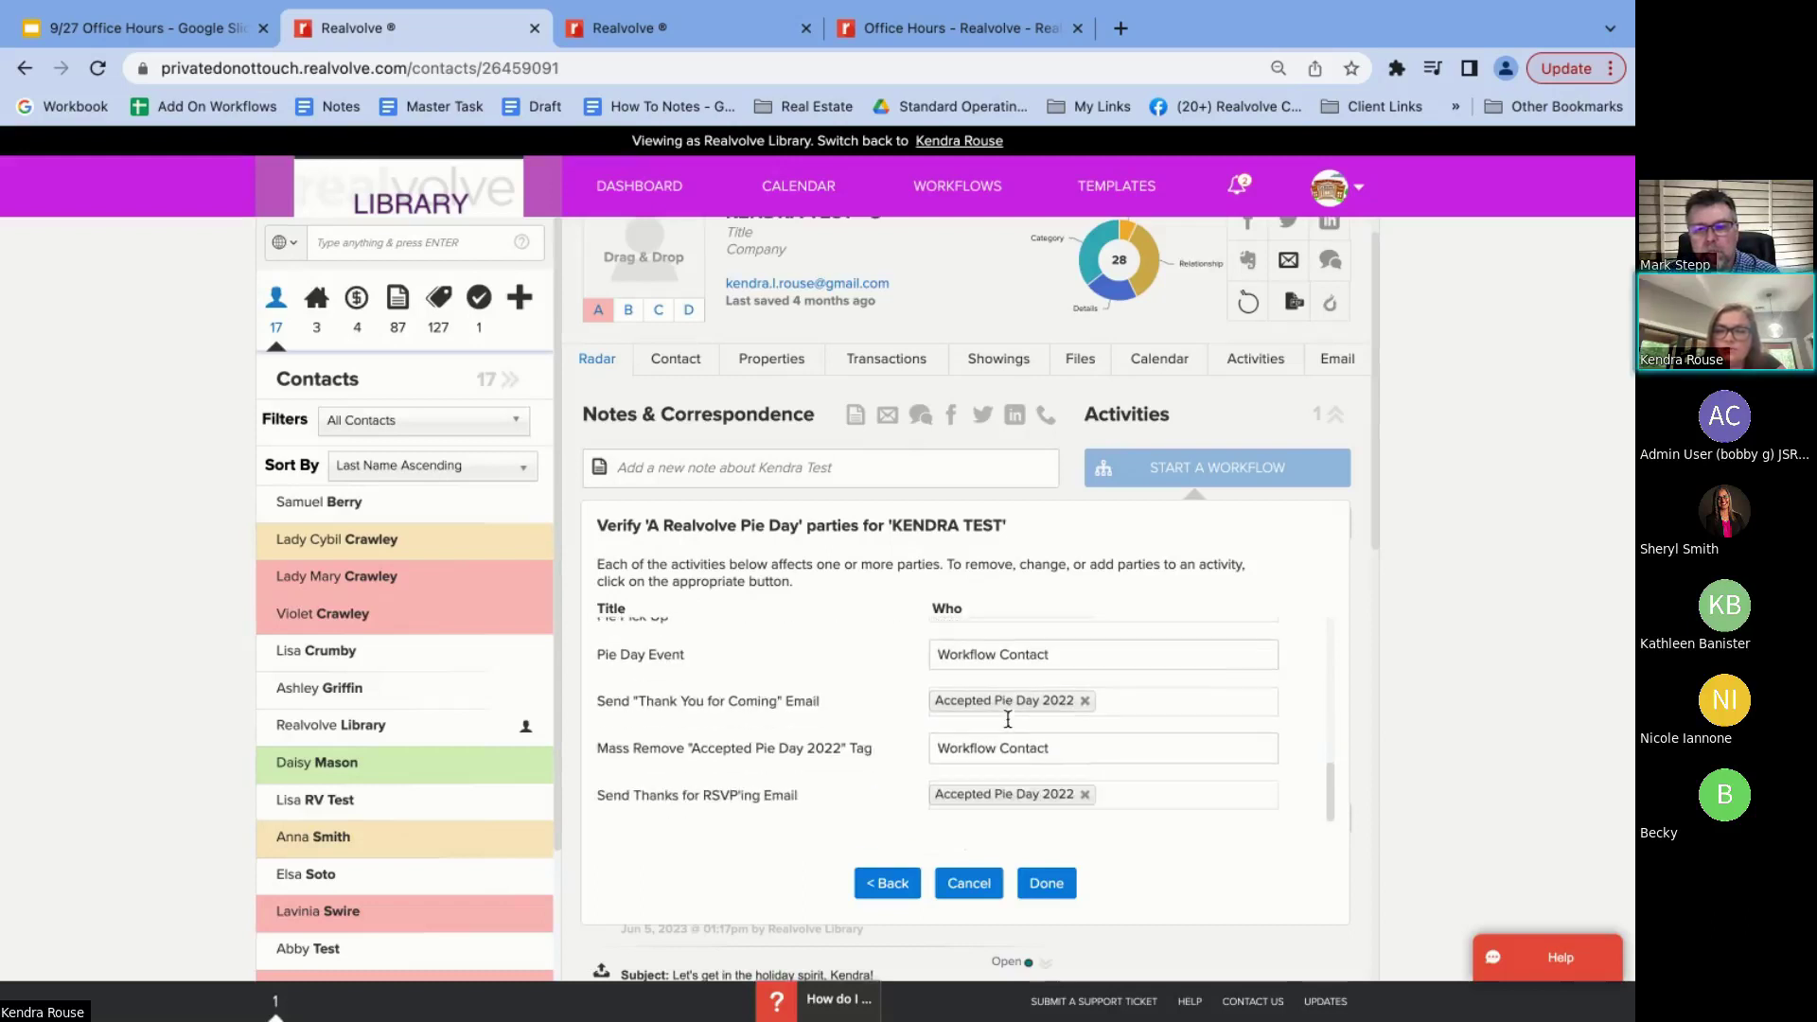
scroll(1009, 721, "up", 5)
scroll(1008, 726, "up", 5)
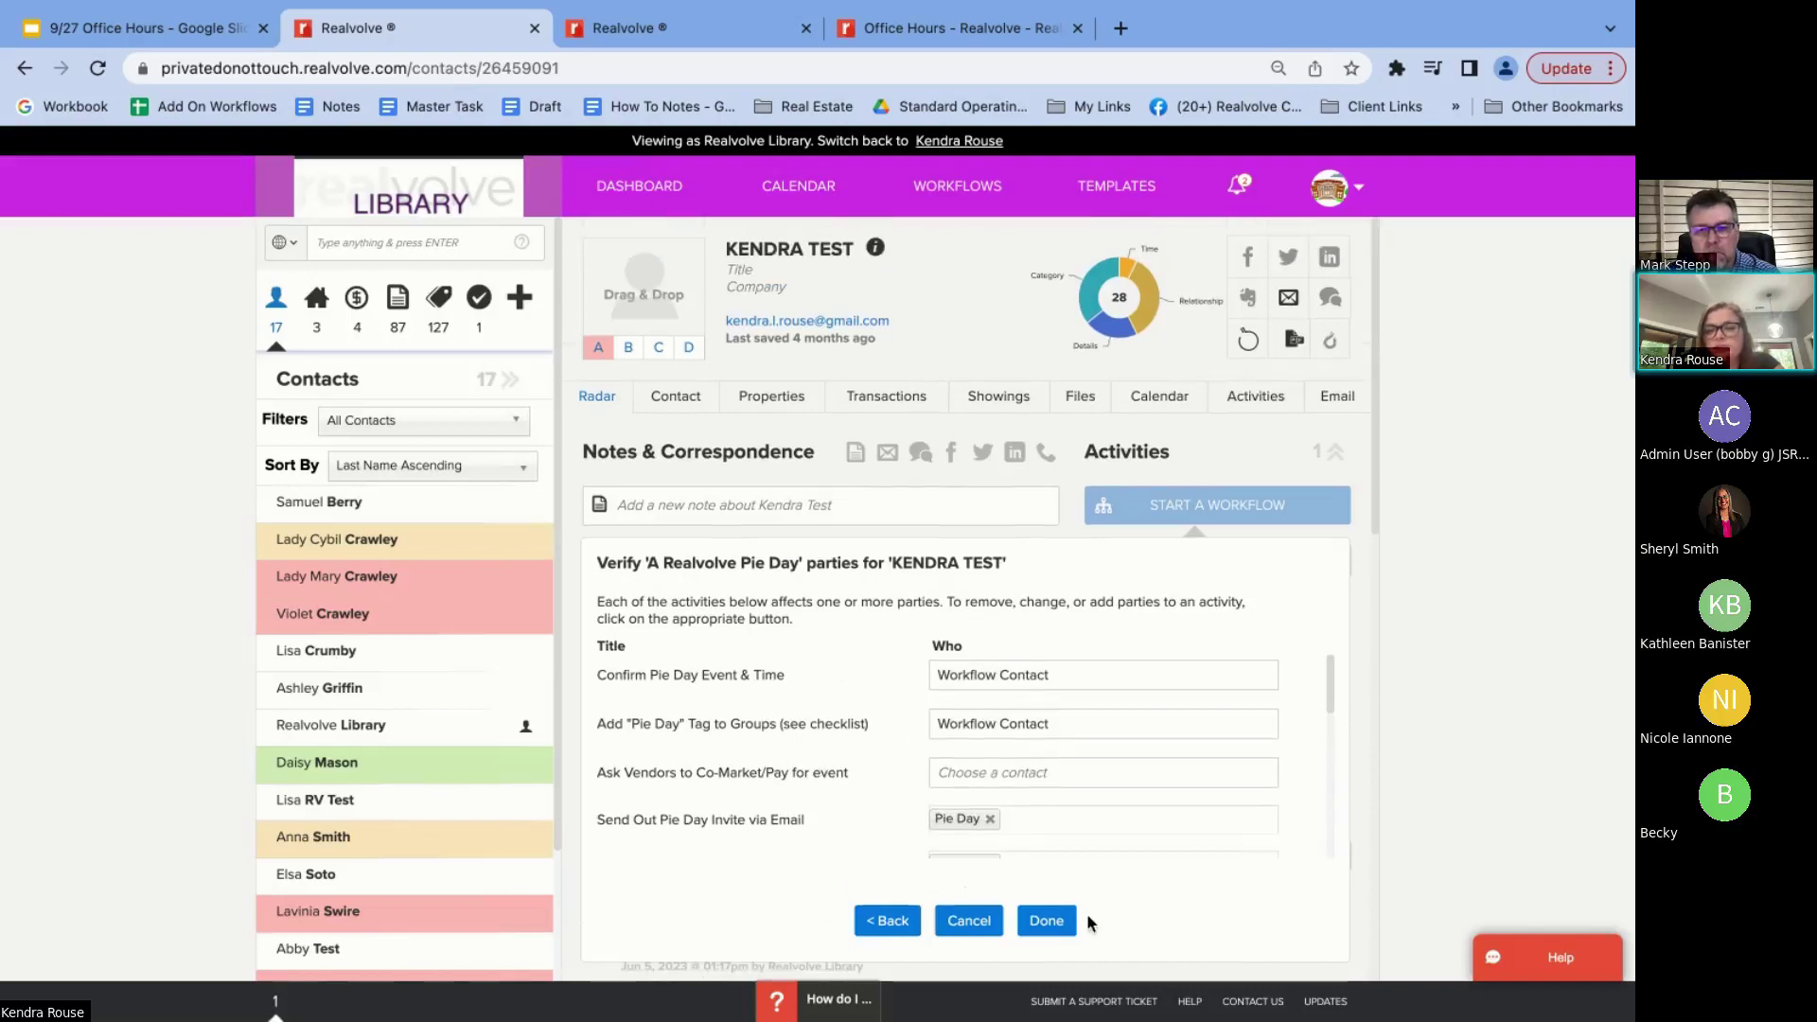
left_click(1046, 923)
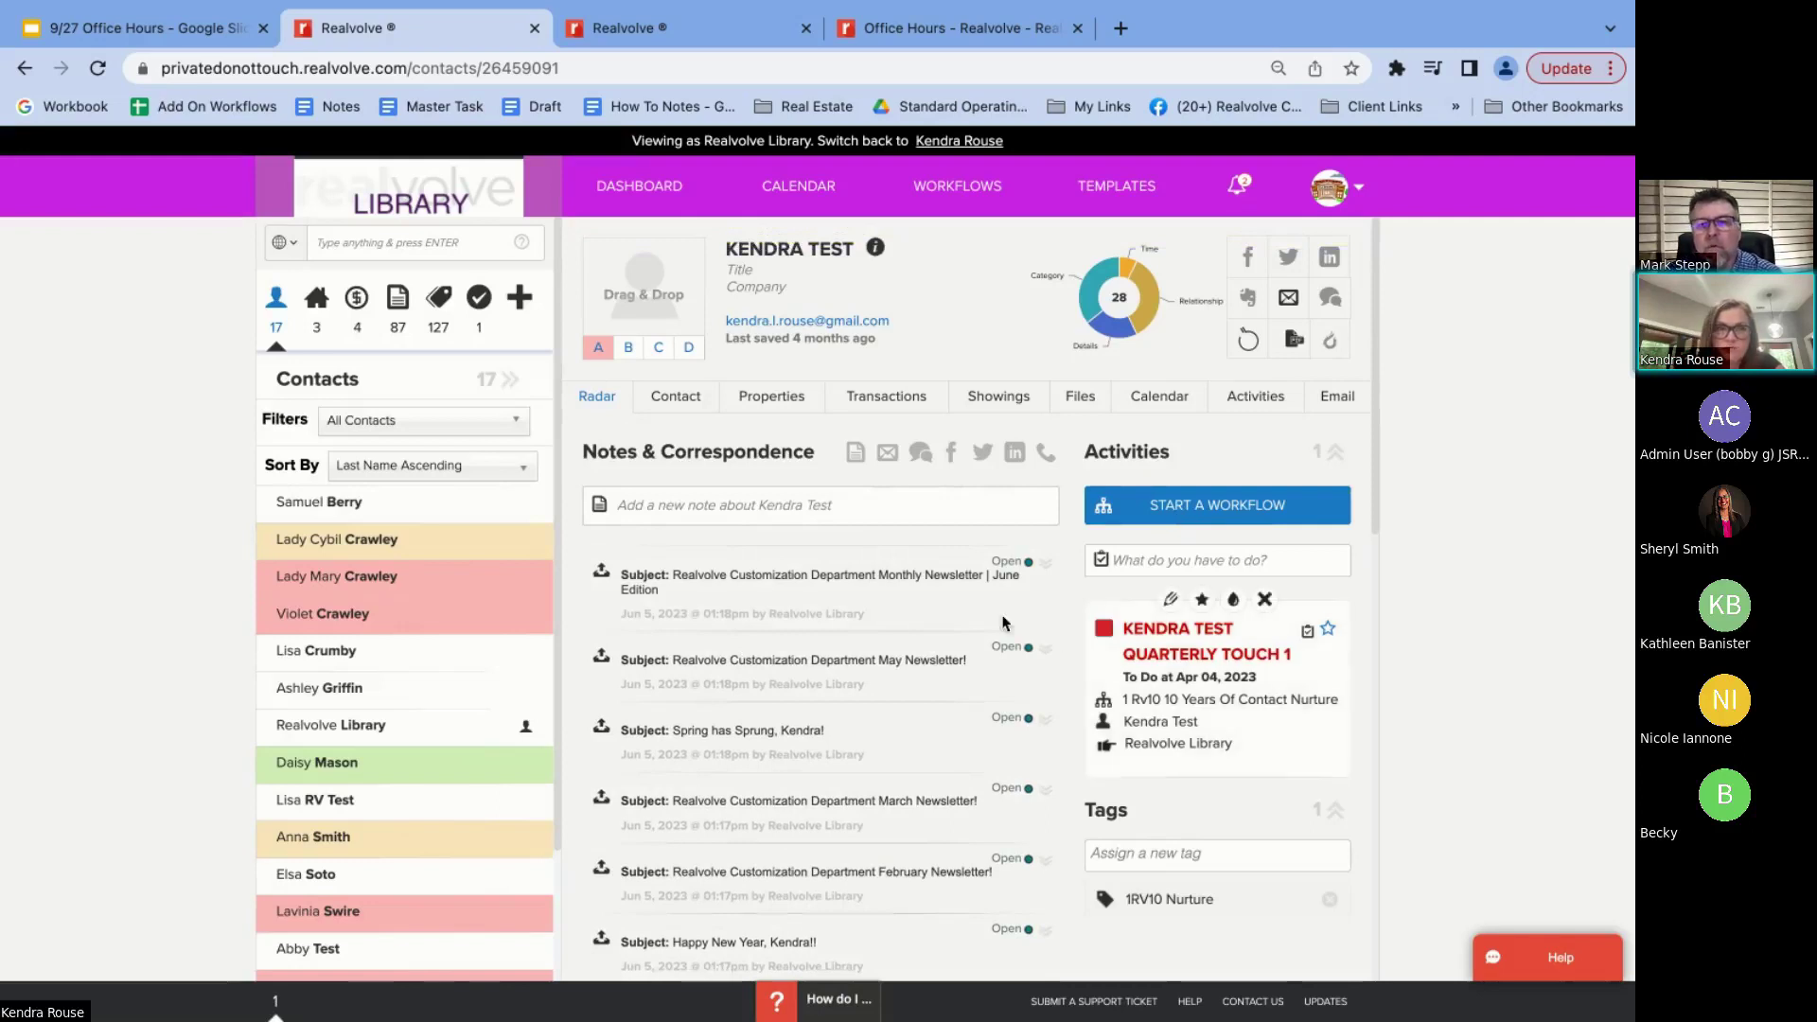
Reload the test contact's page and bring up the checklist of the 'Add "Pie Day" Tag to Groups' activity
left_click(99, 70)
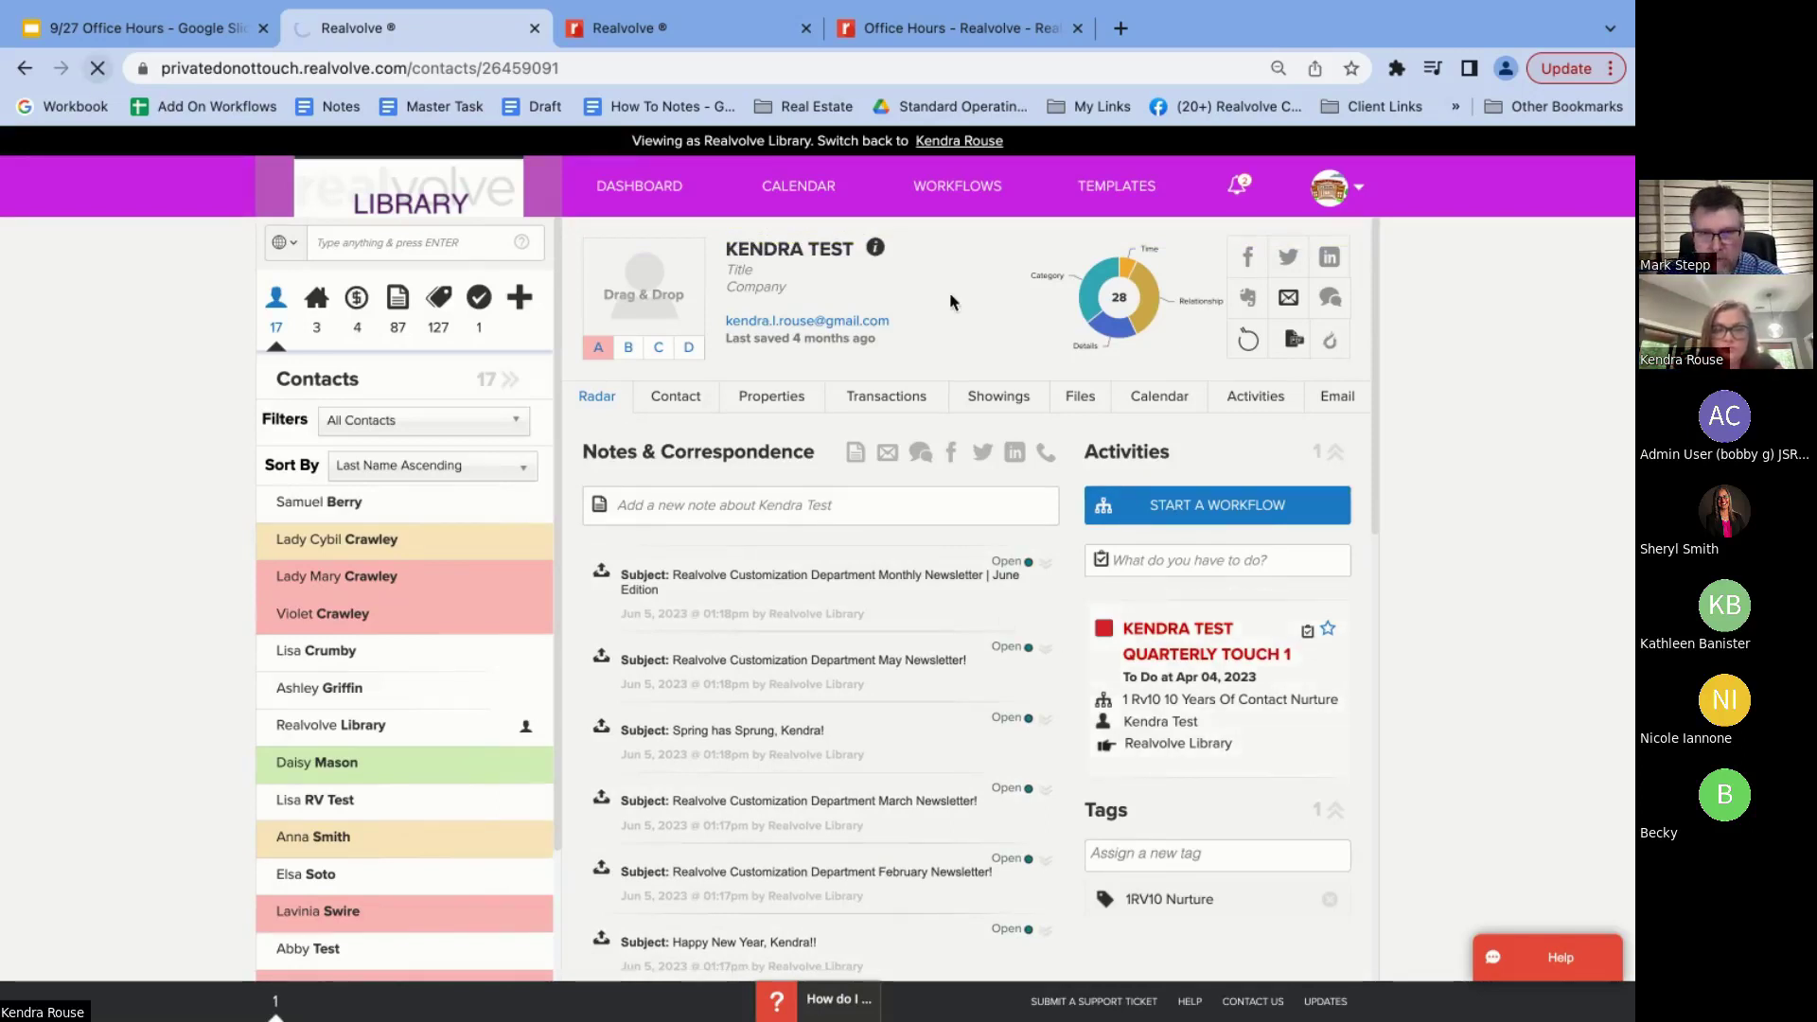
mouse_move(972, 567)
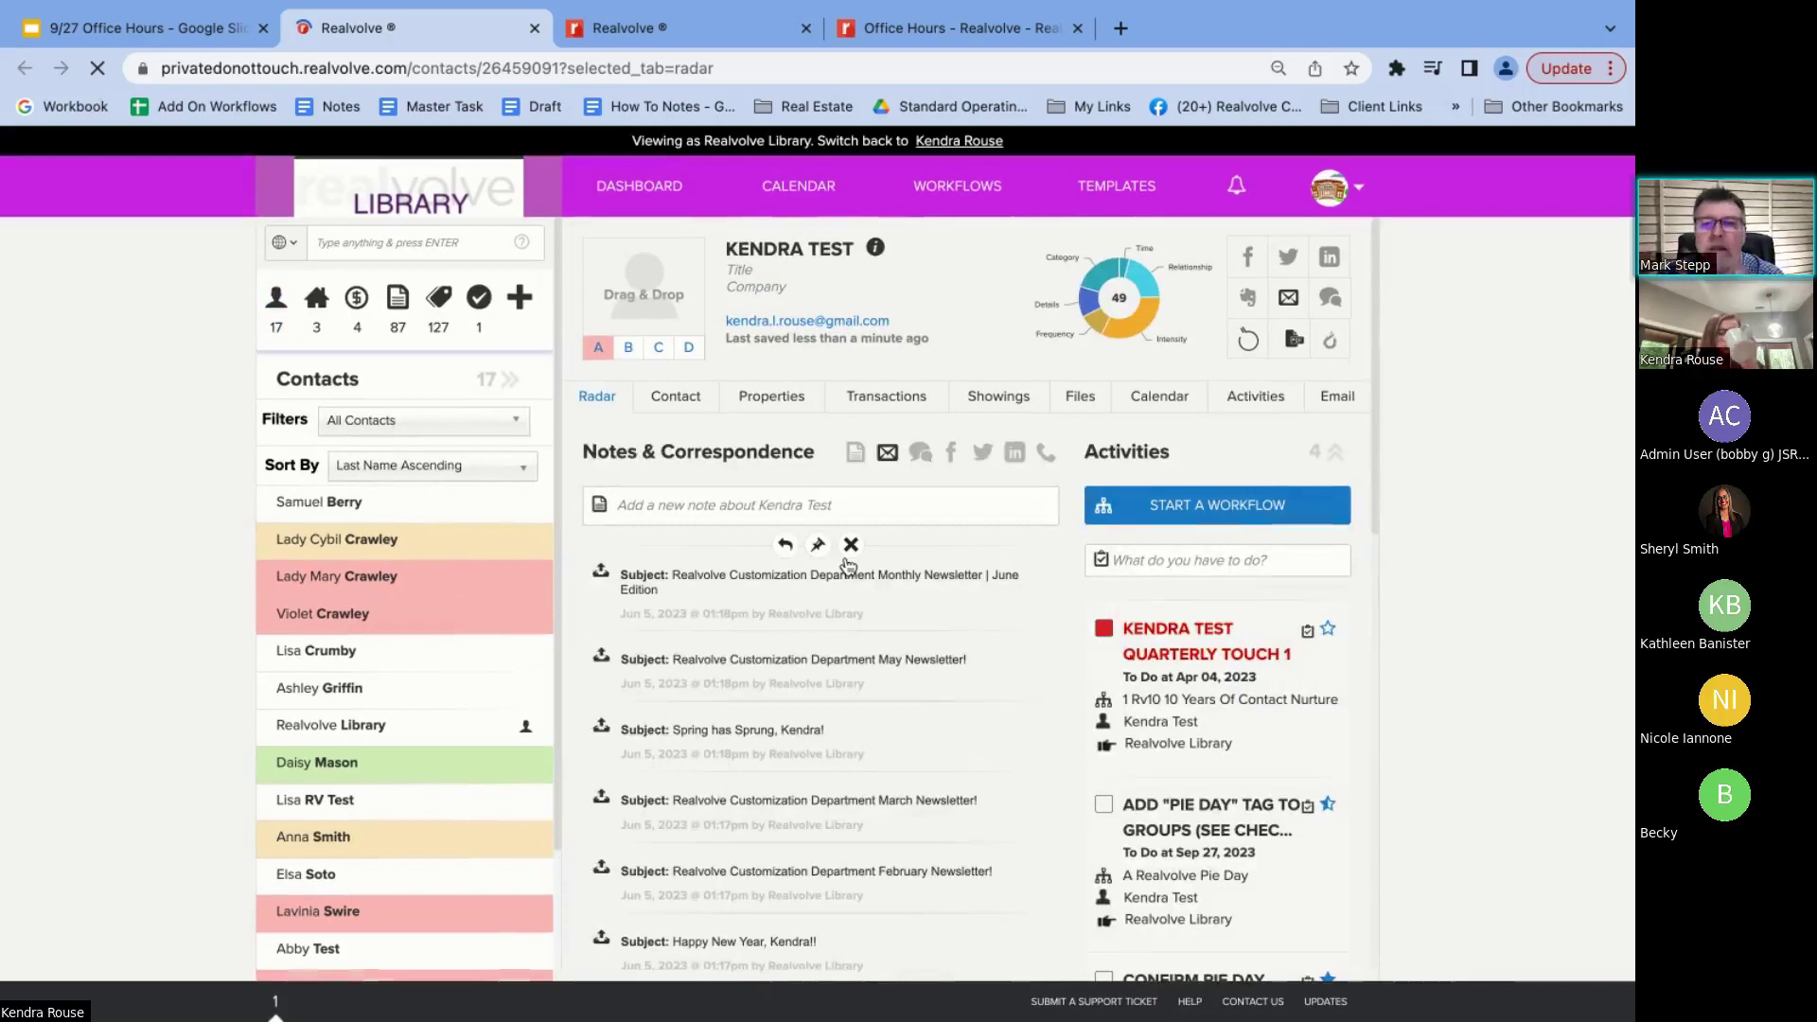
scroll(1009, 674, "down", 1)
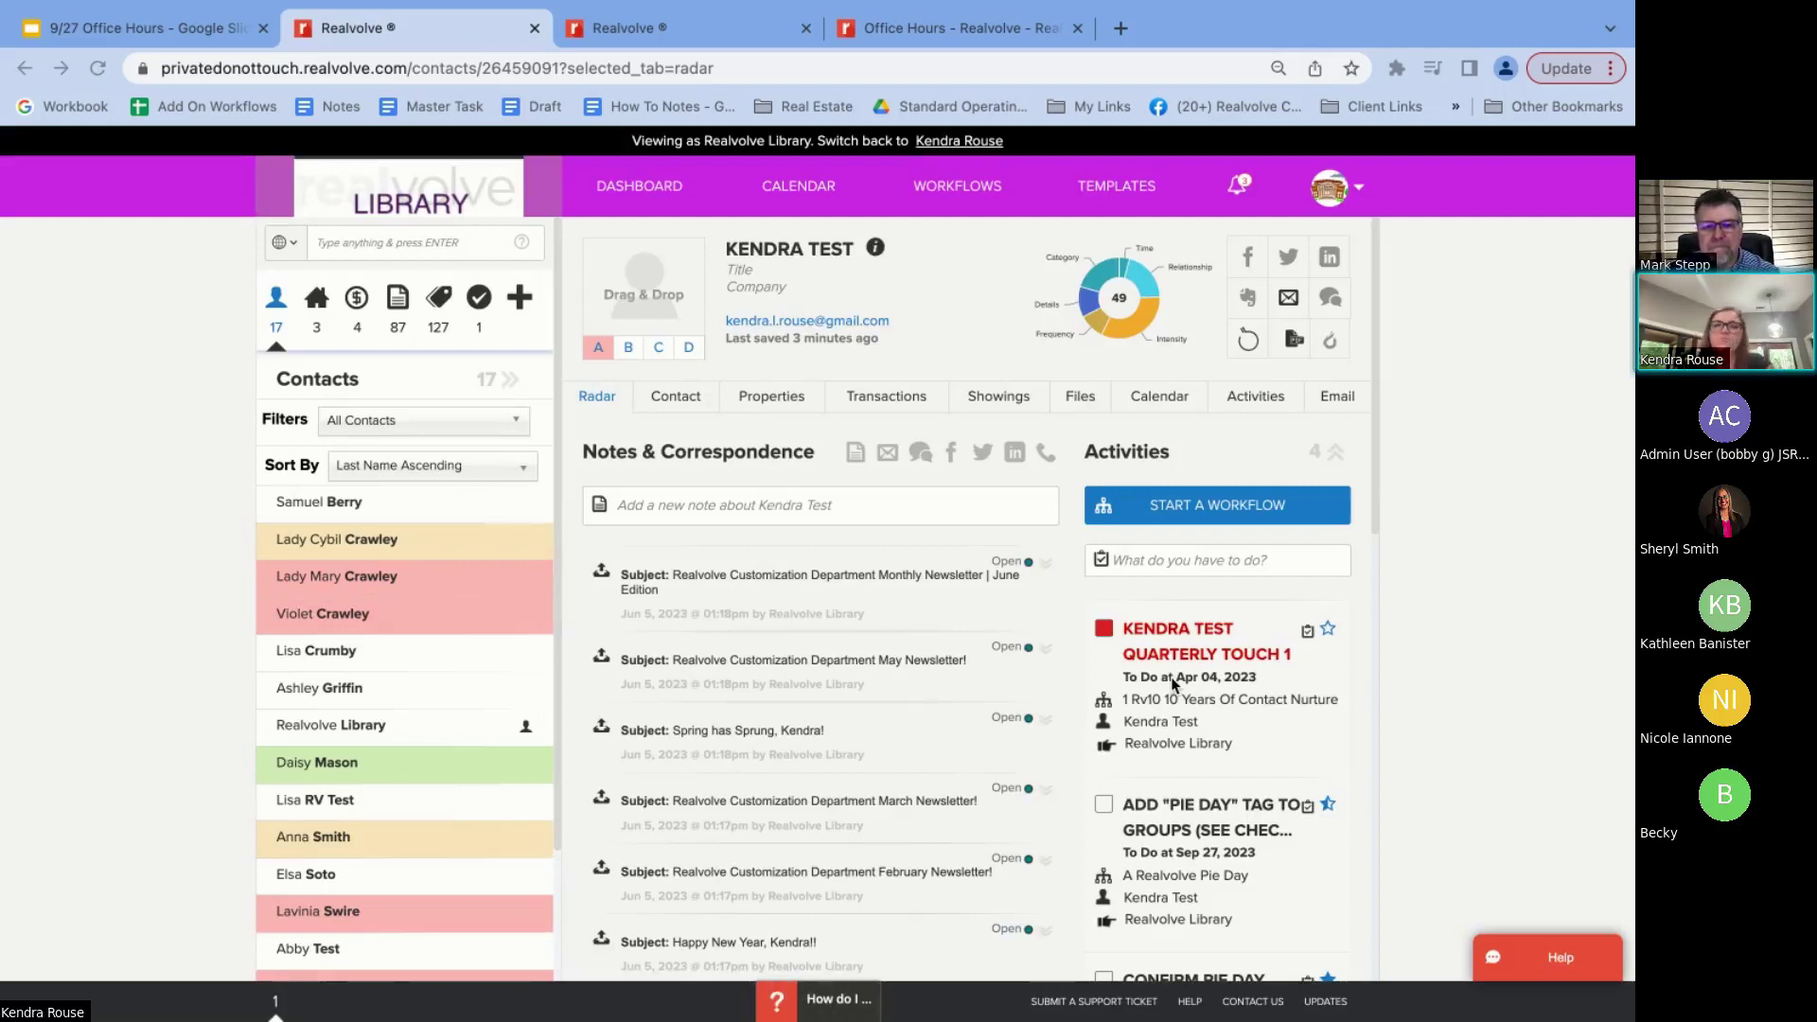
scroll(1061, 845, "down", 3)
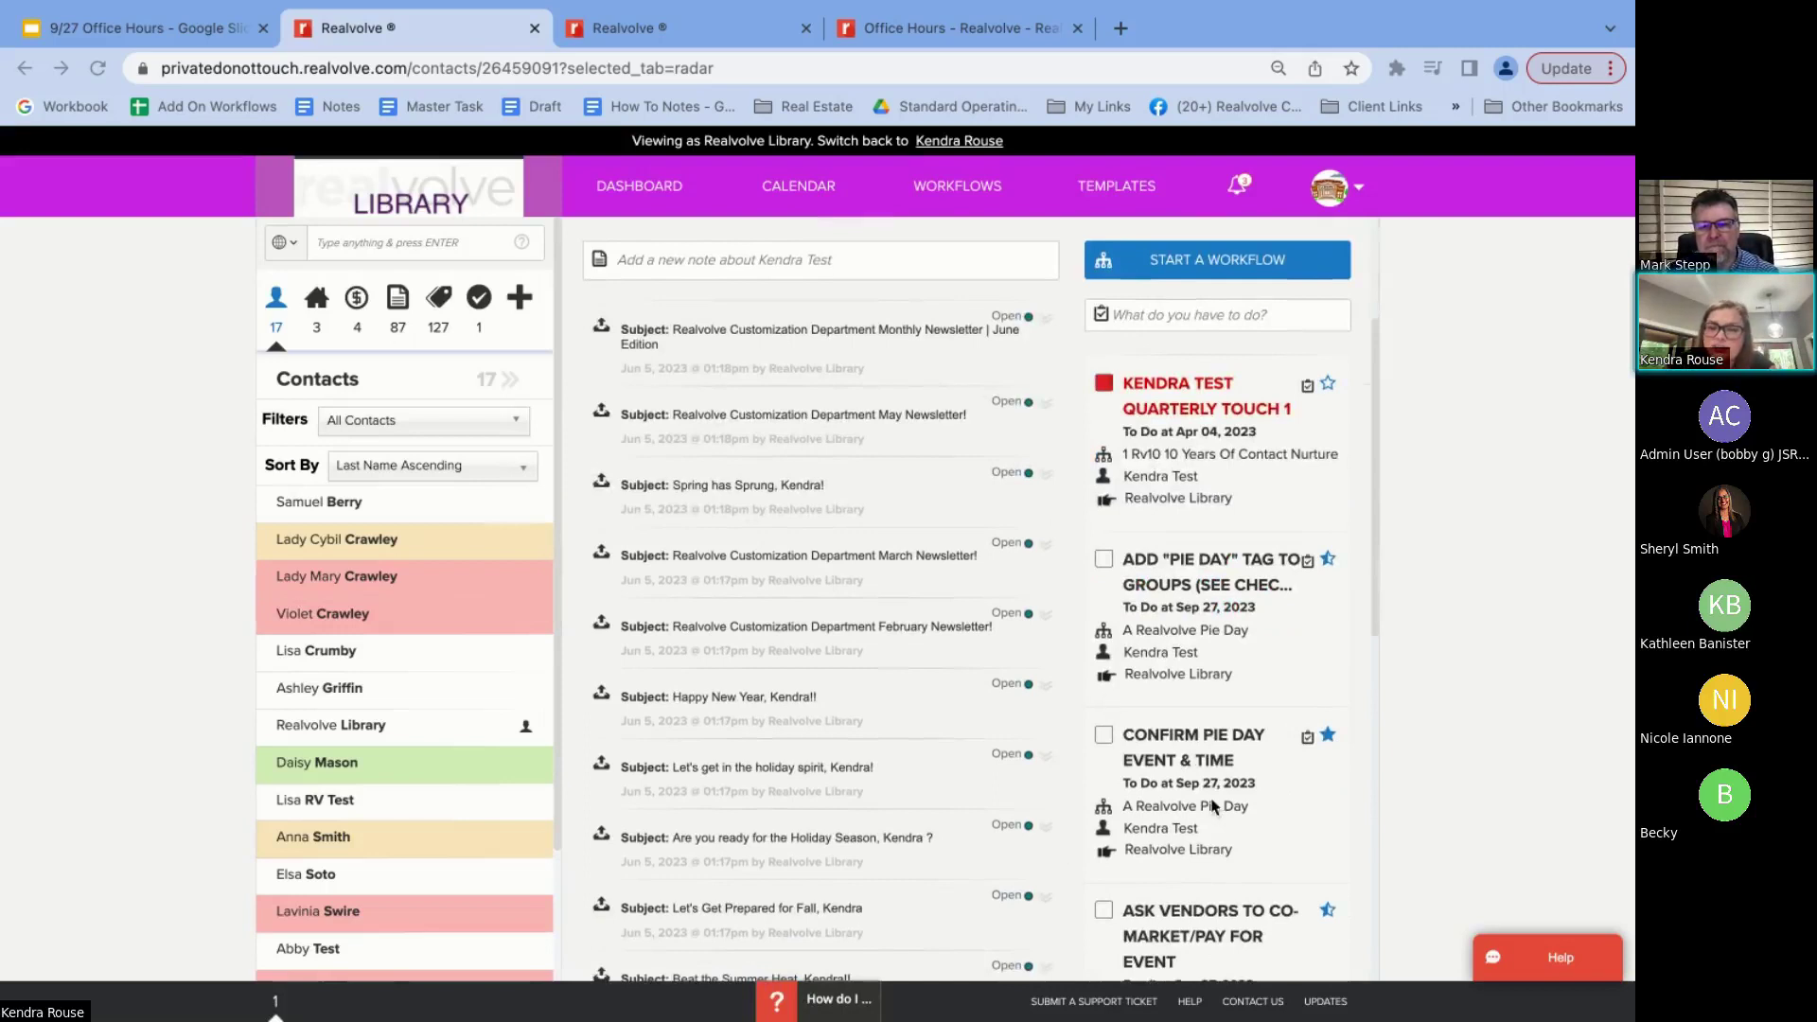
left_click(1105, 564)
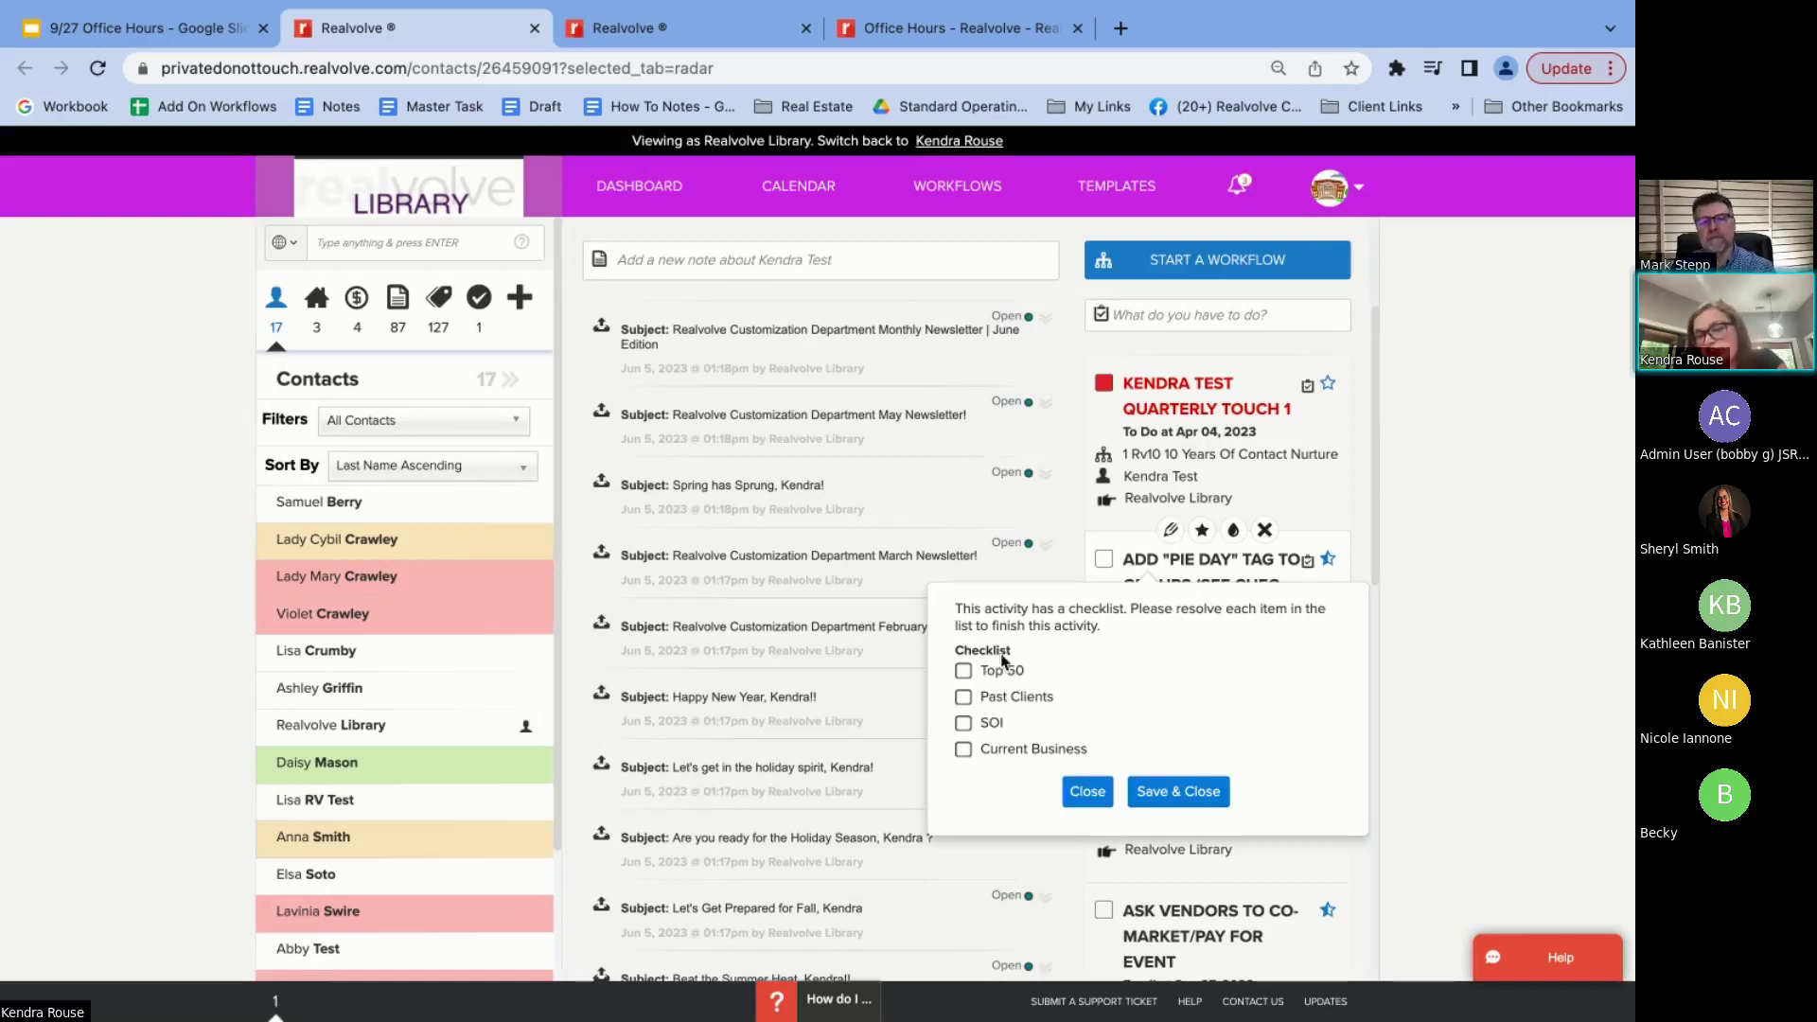
In the other Realvolve browser tab, search the workflows for "pie day" and open "A Realvolve Pie Day" in the Workflow Editor
left_click(678, 31)
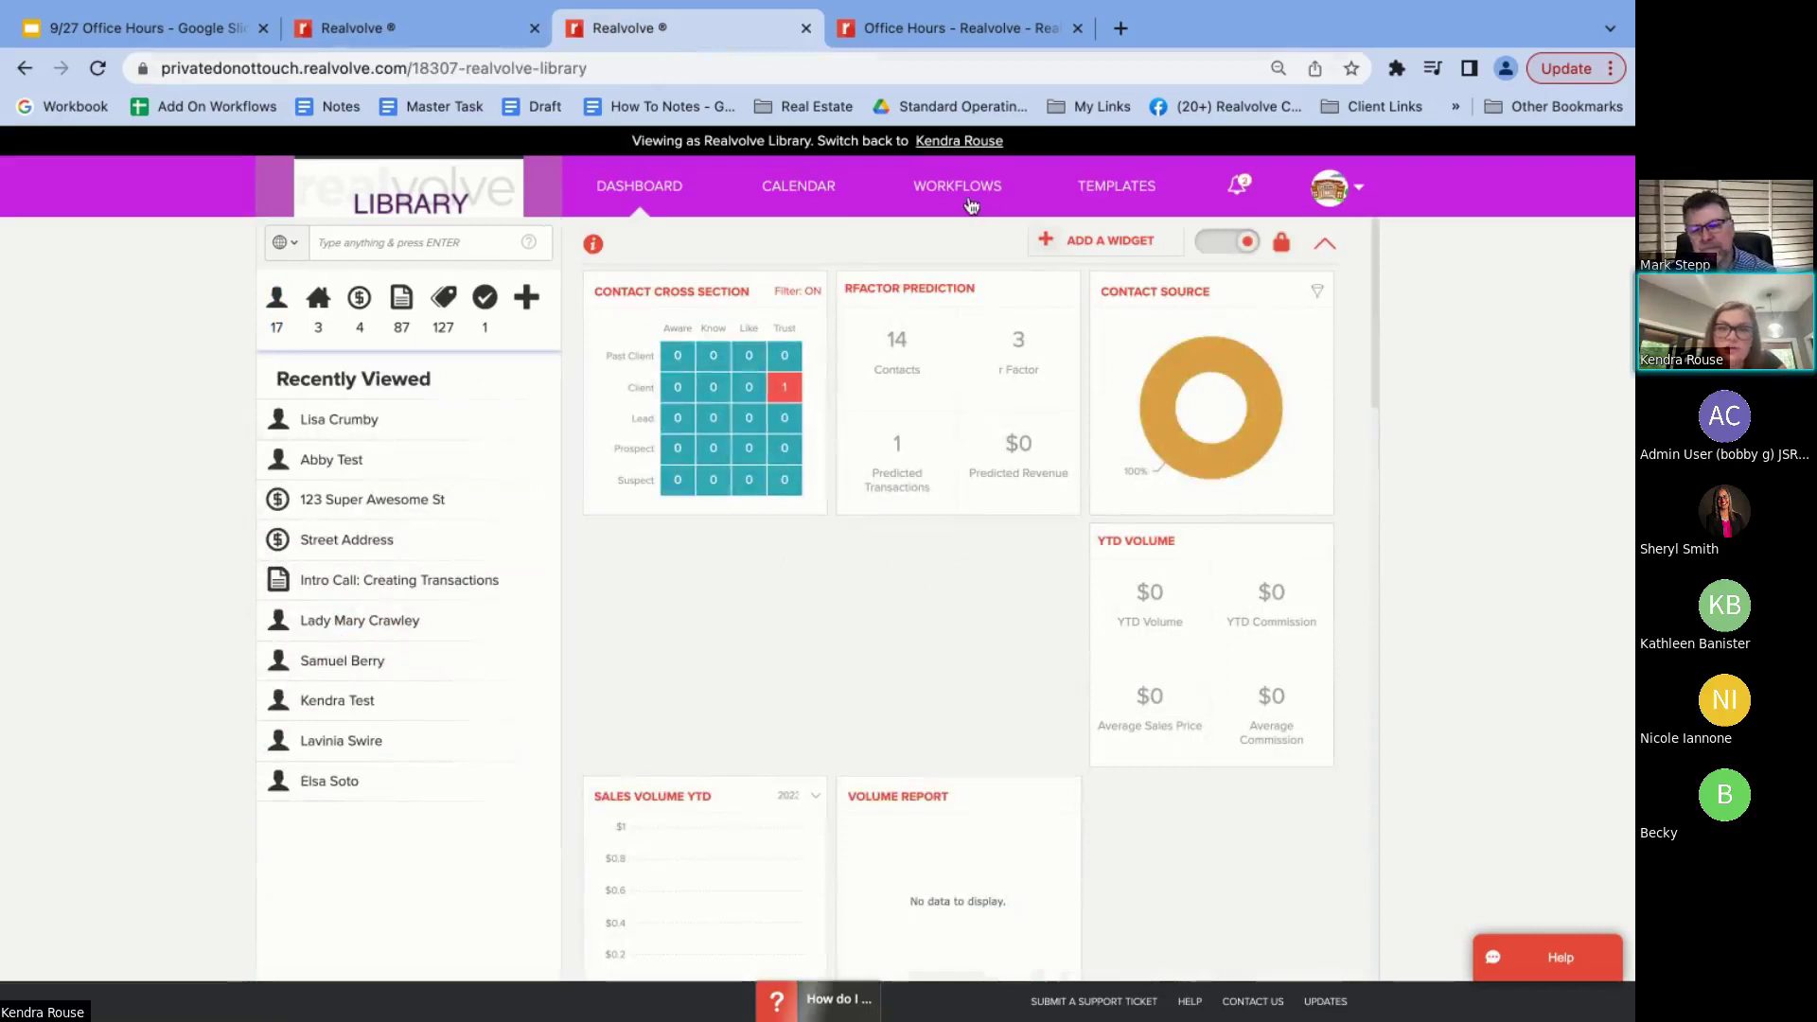
left_click(952, 195)
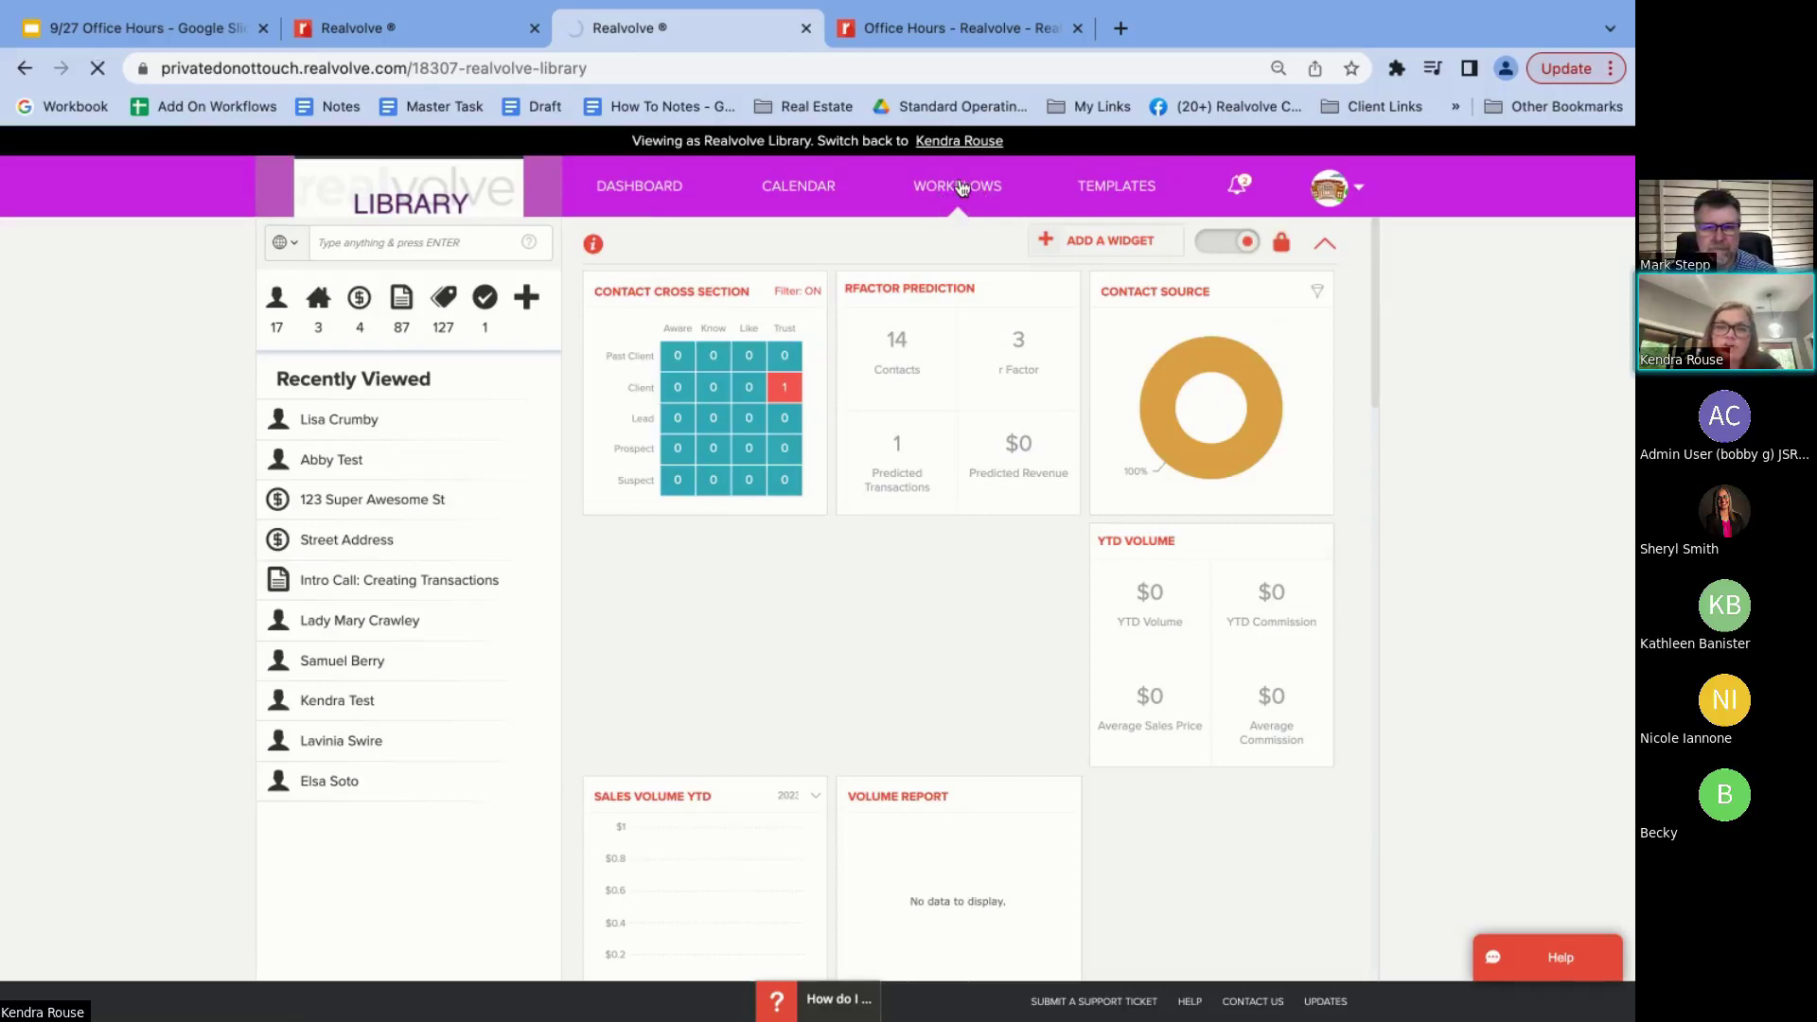
left_click(960, 192)
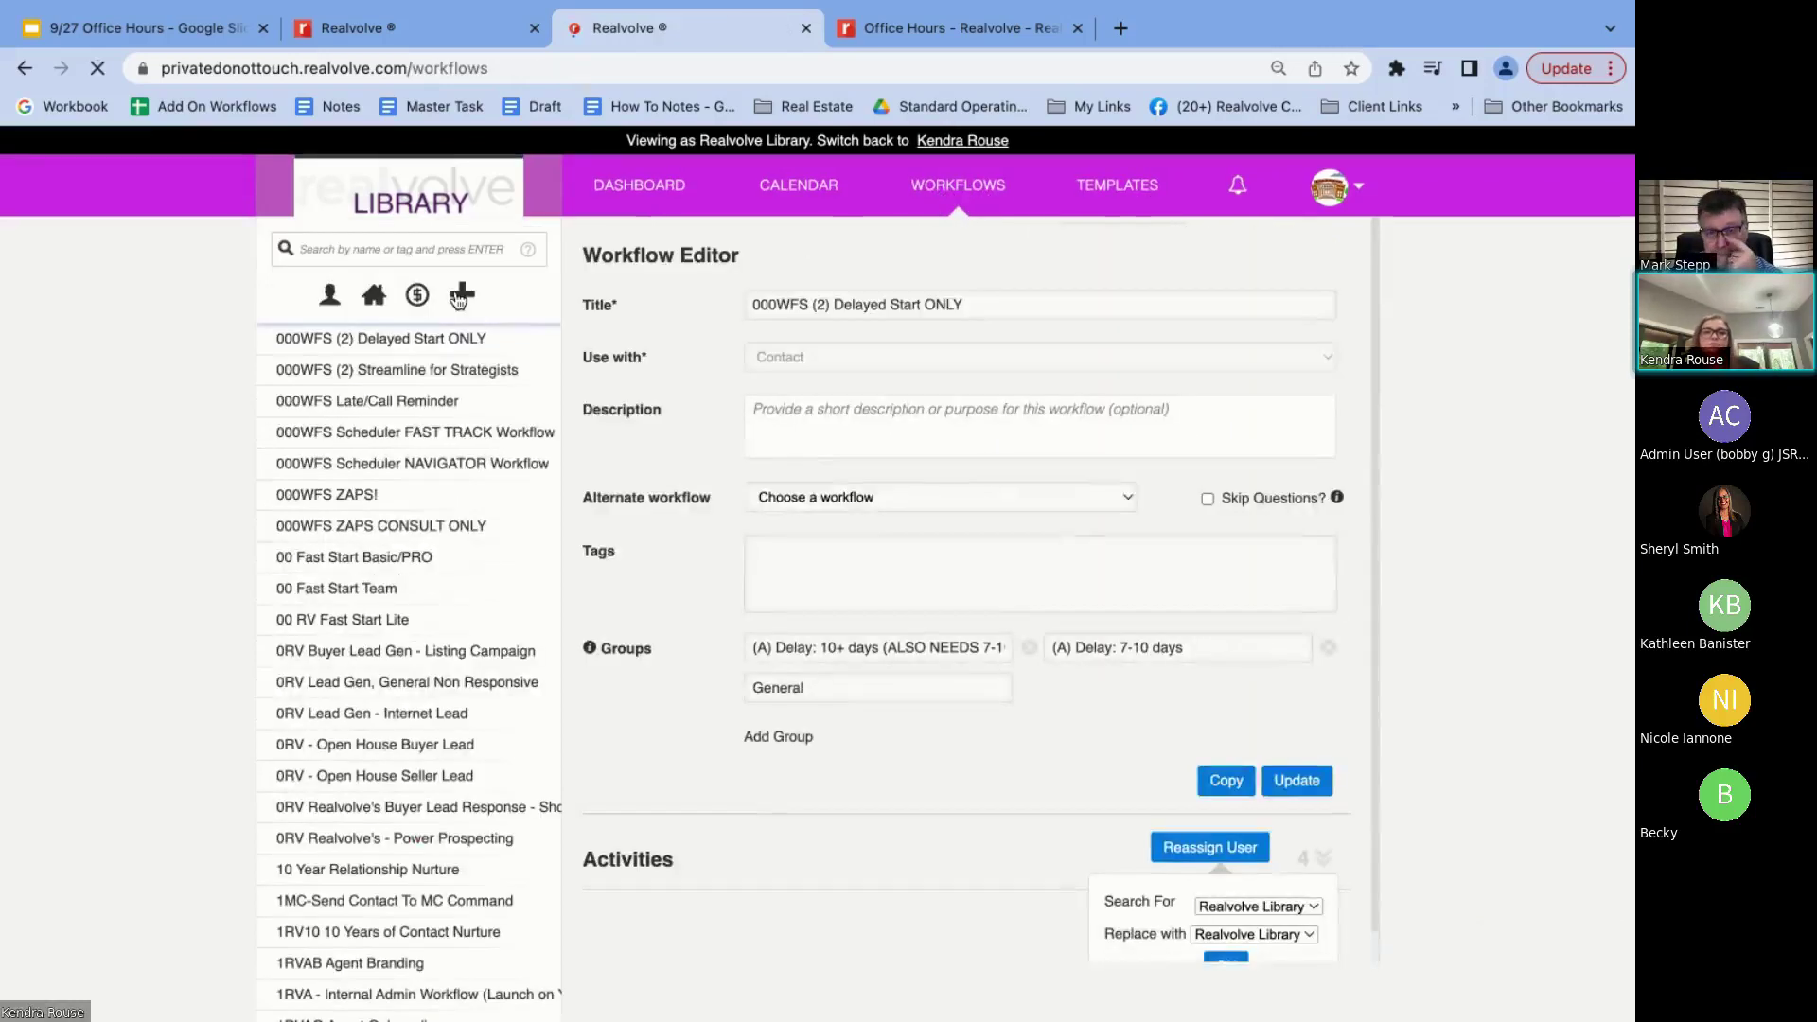
left_click(373, 248)
type("pie da")
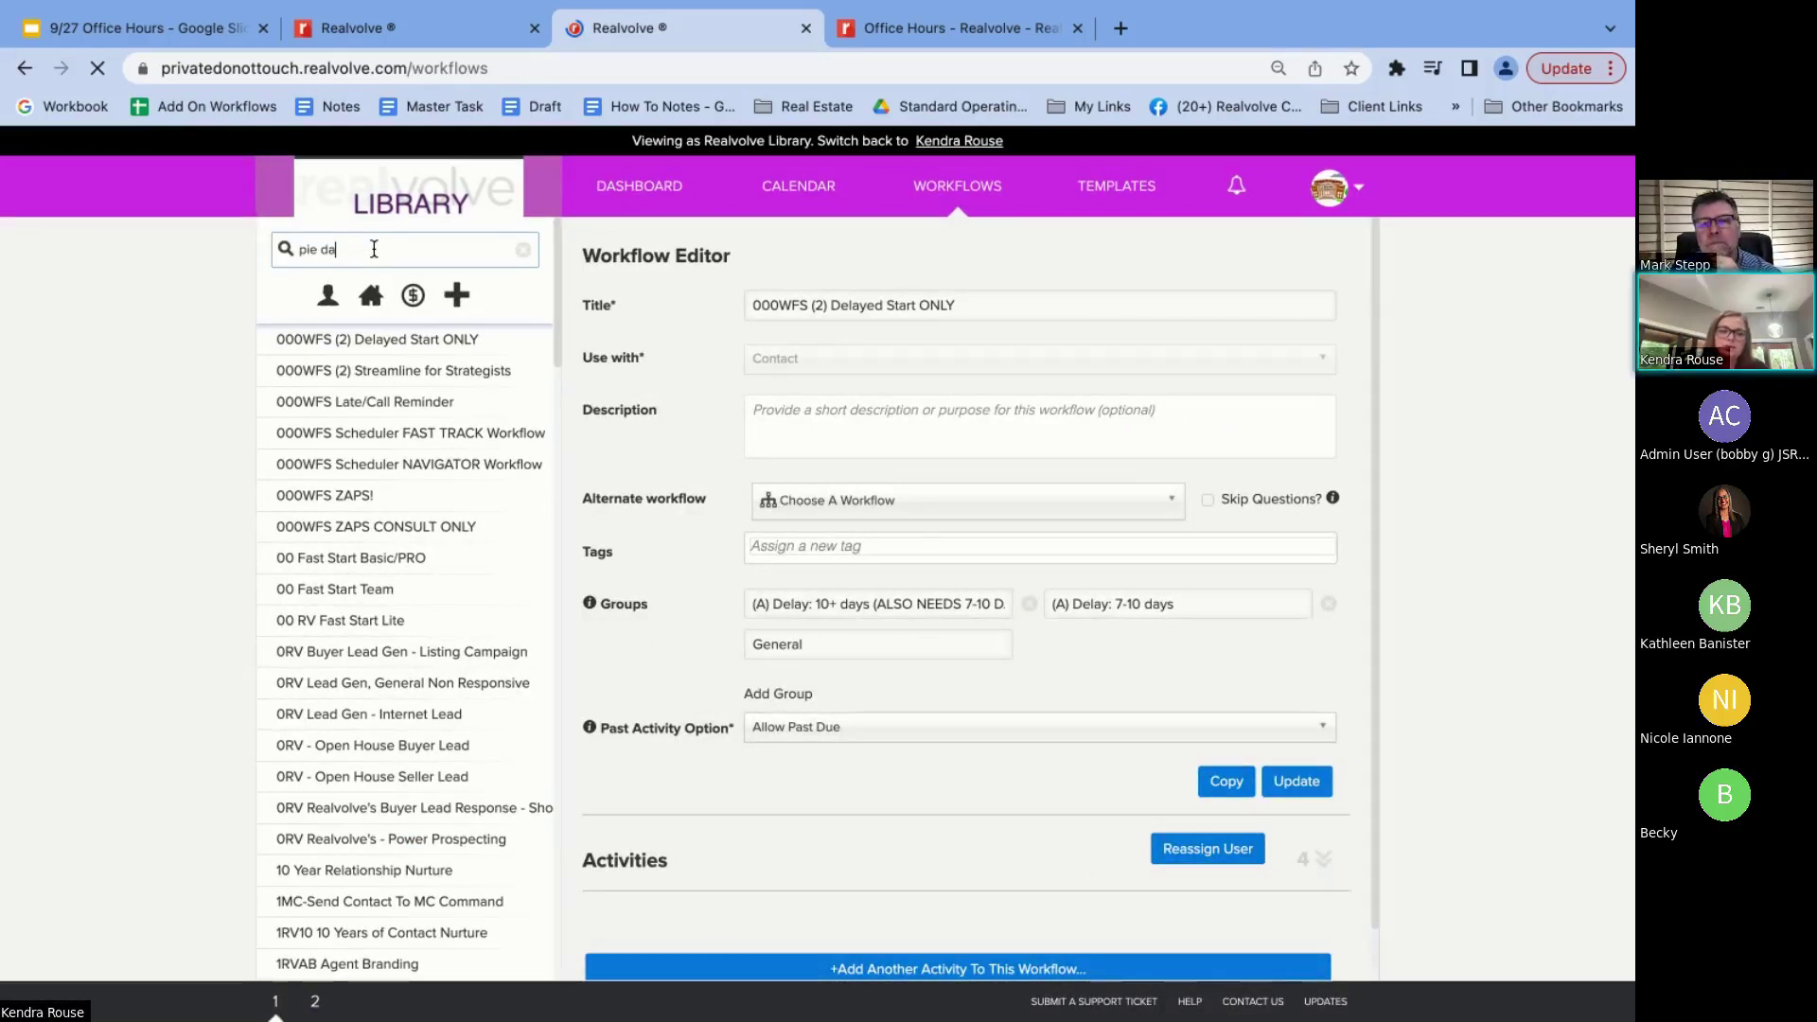
type("y")
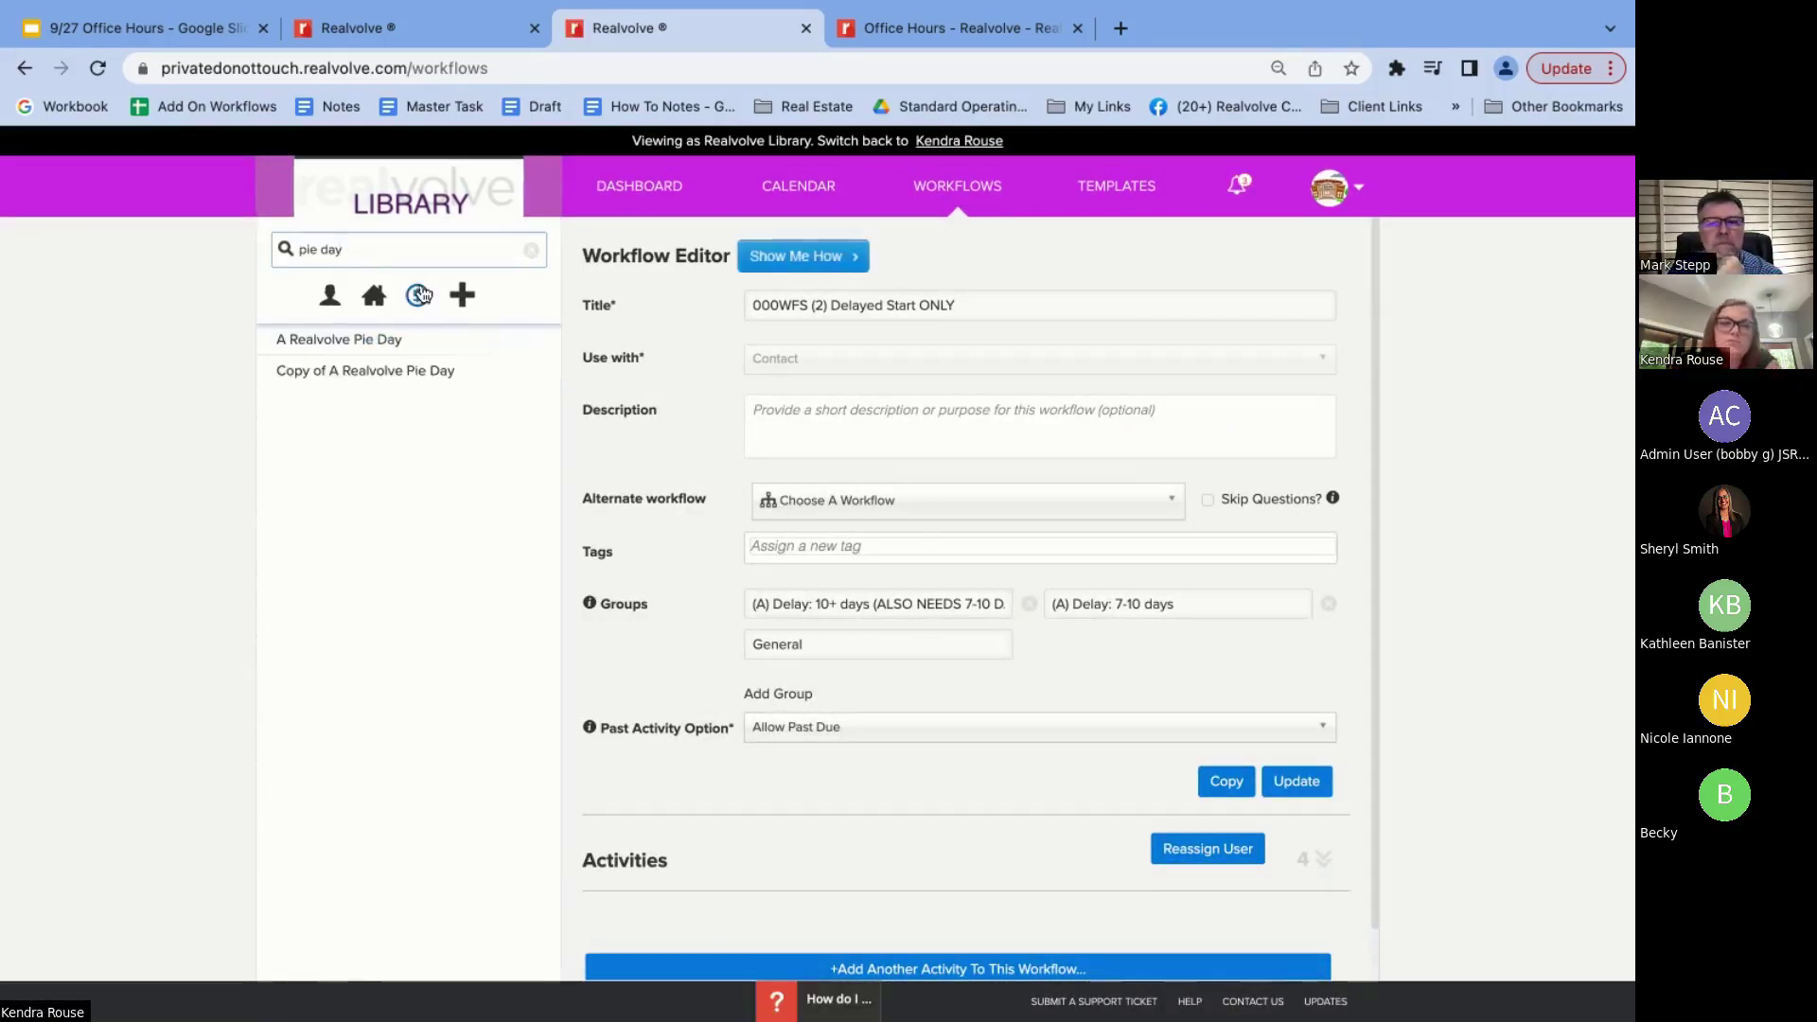
left_click(351, 340)
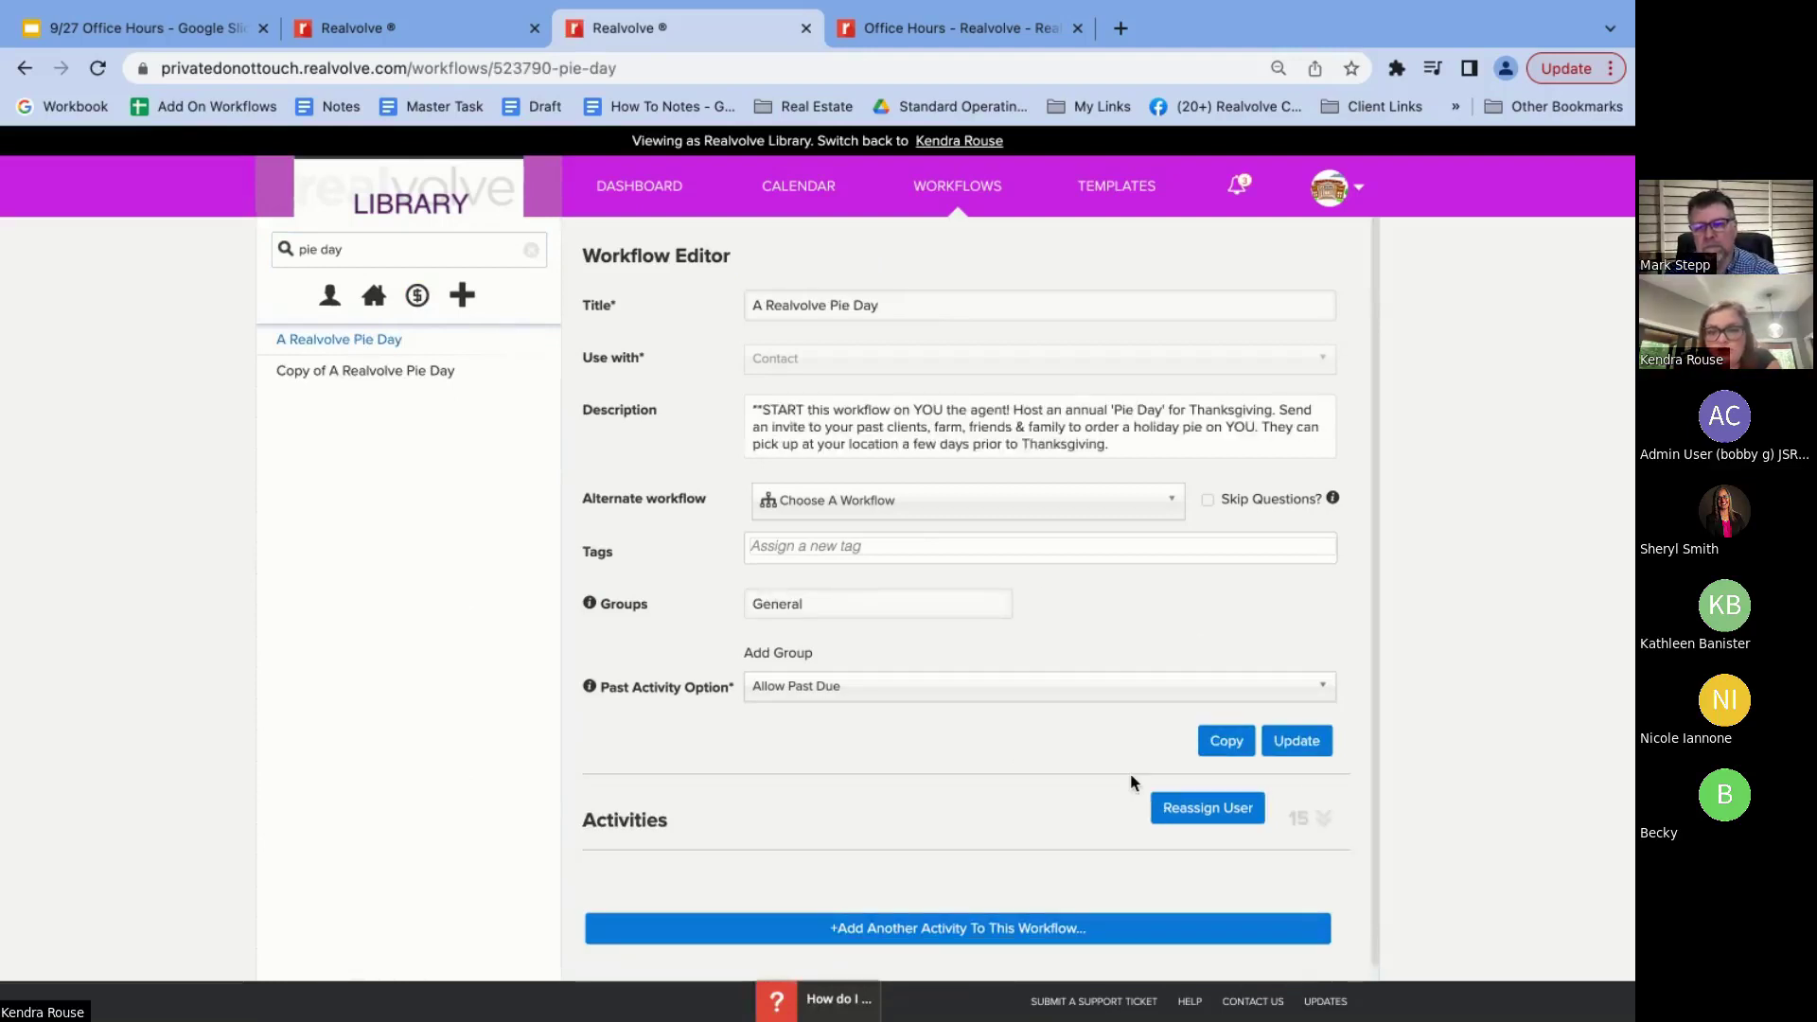
Expand the workflow's activities list and compare it with the activity checklist open on the test contact
left_click(1321, 819)
scroll(1109, 823, "down", 2)
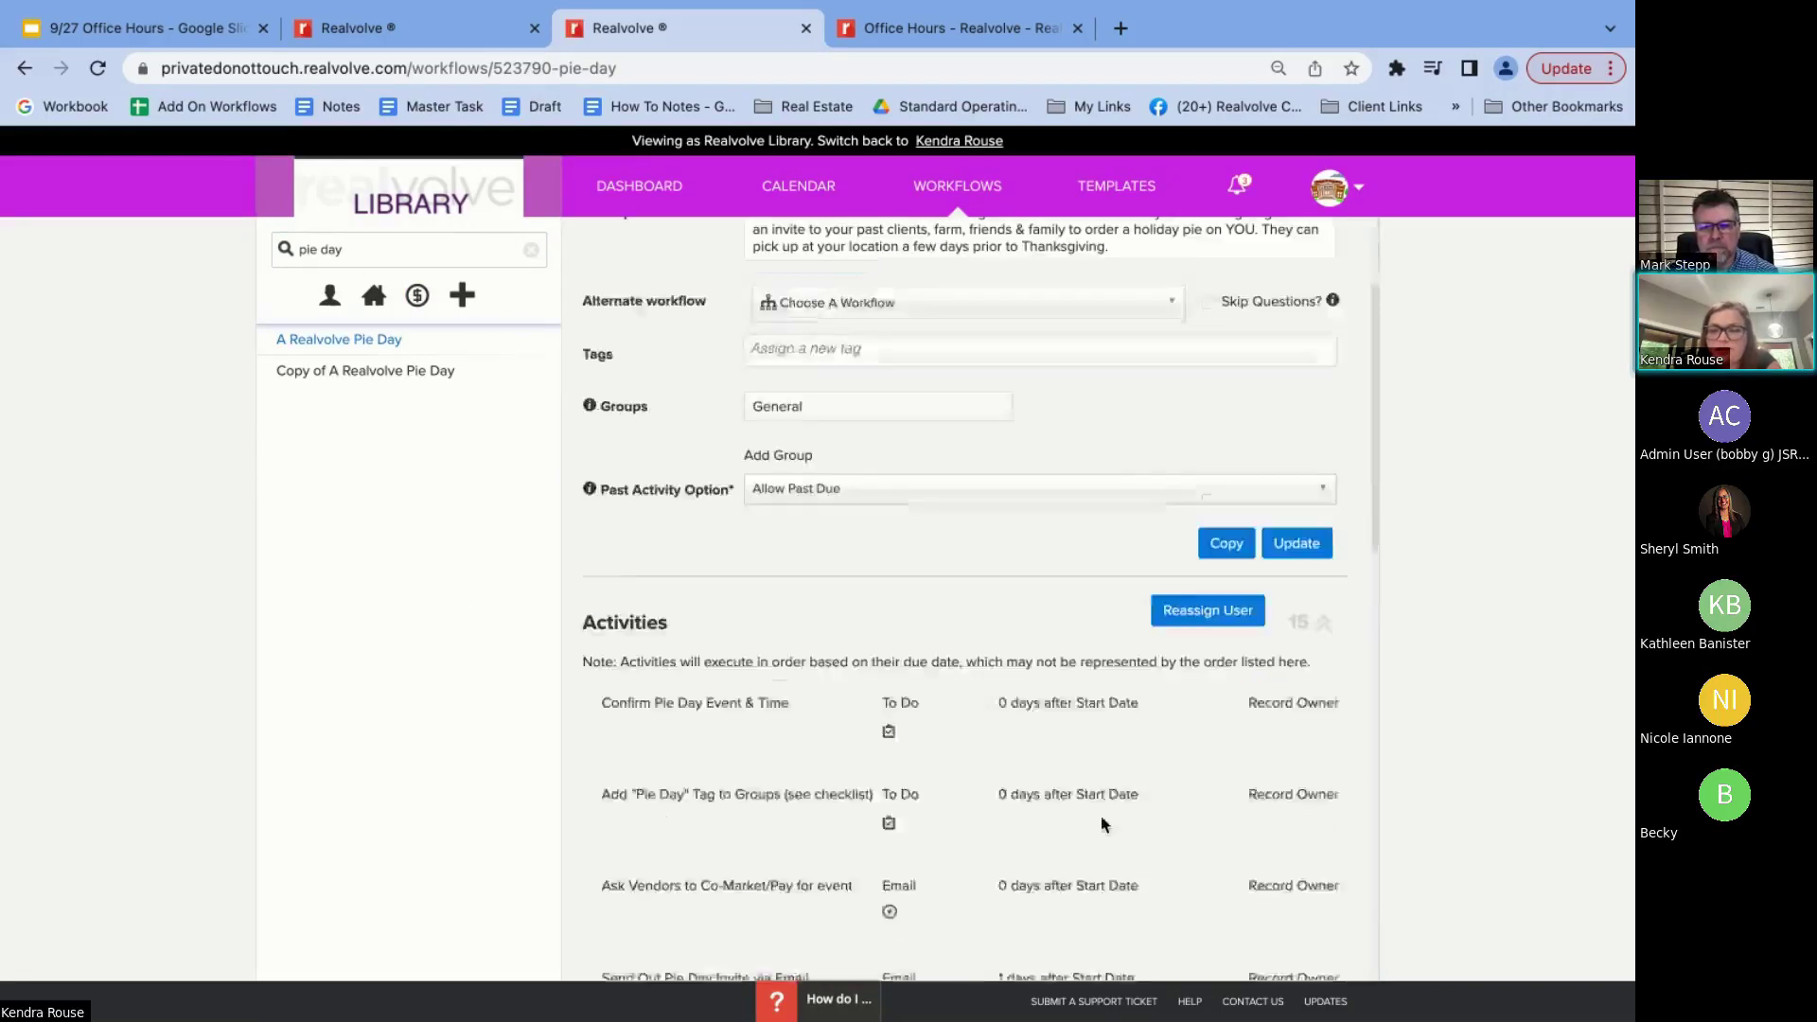
scroll(1102, 824, "down", 1)
scroll(1101, 824, "down", 2)
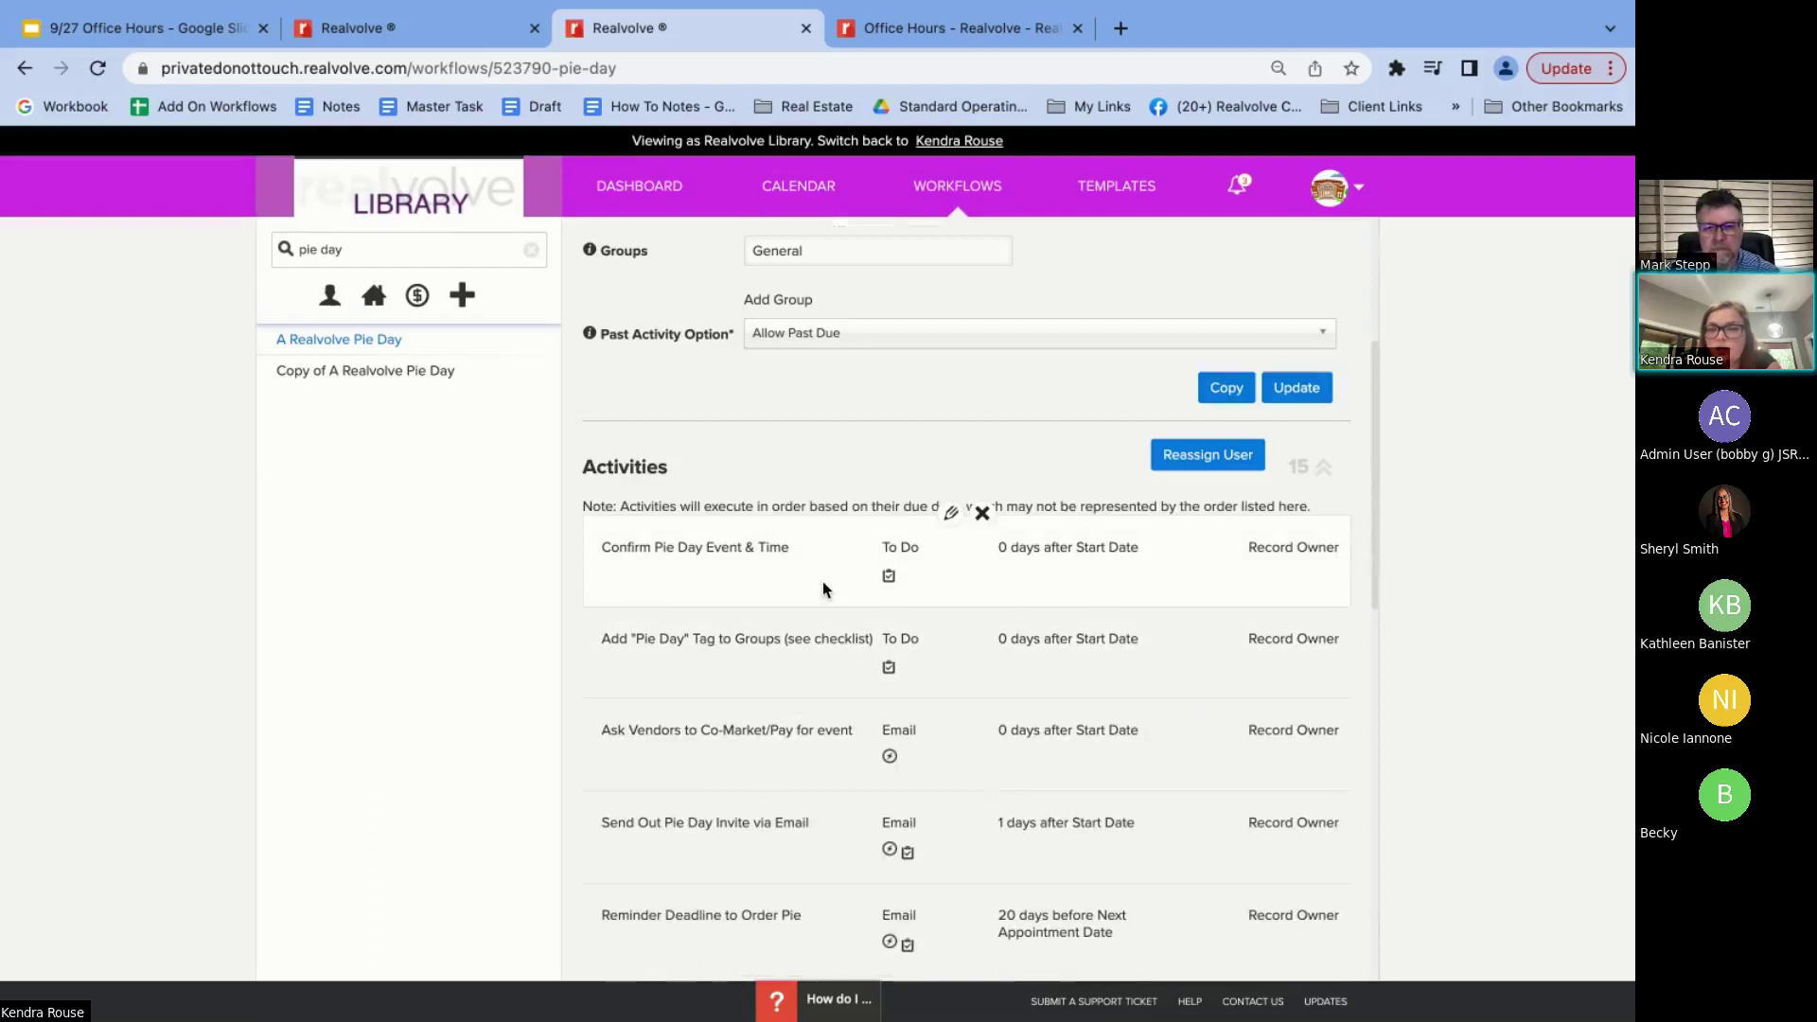
left_click(404, 27)
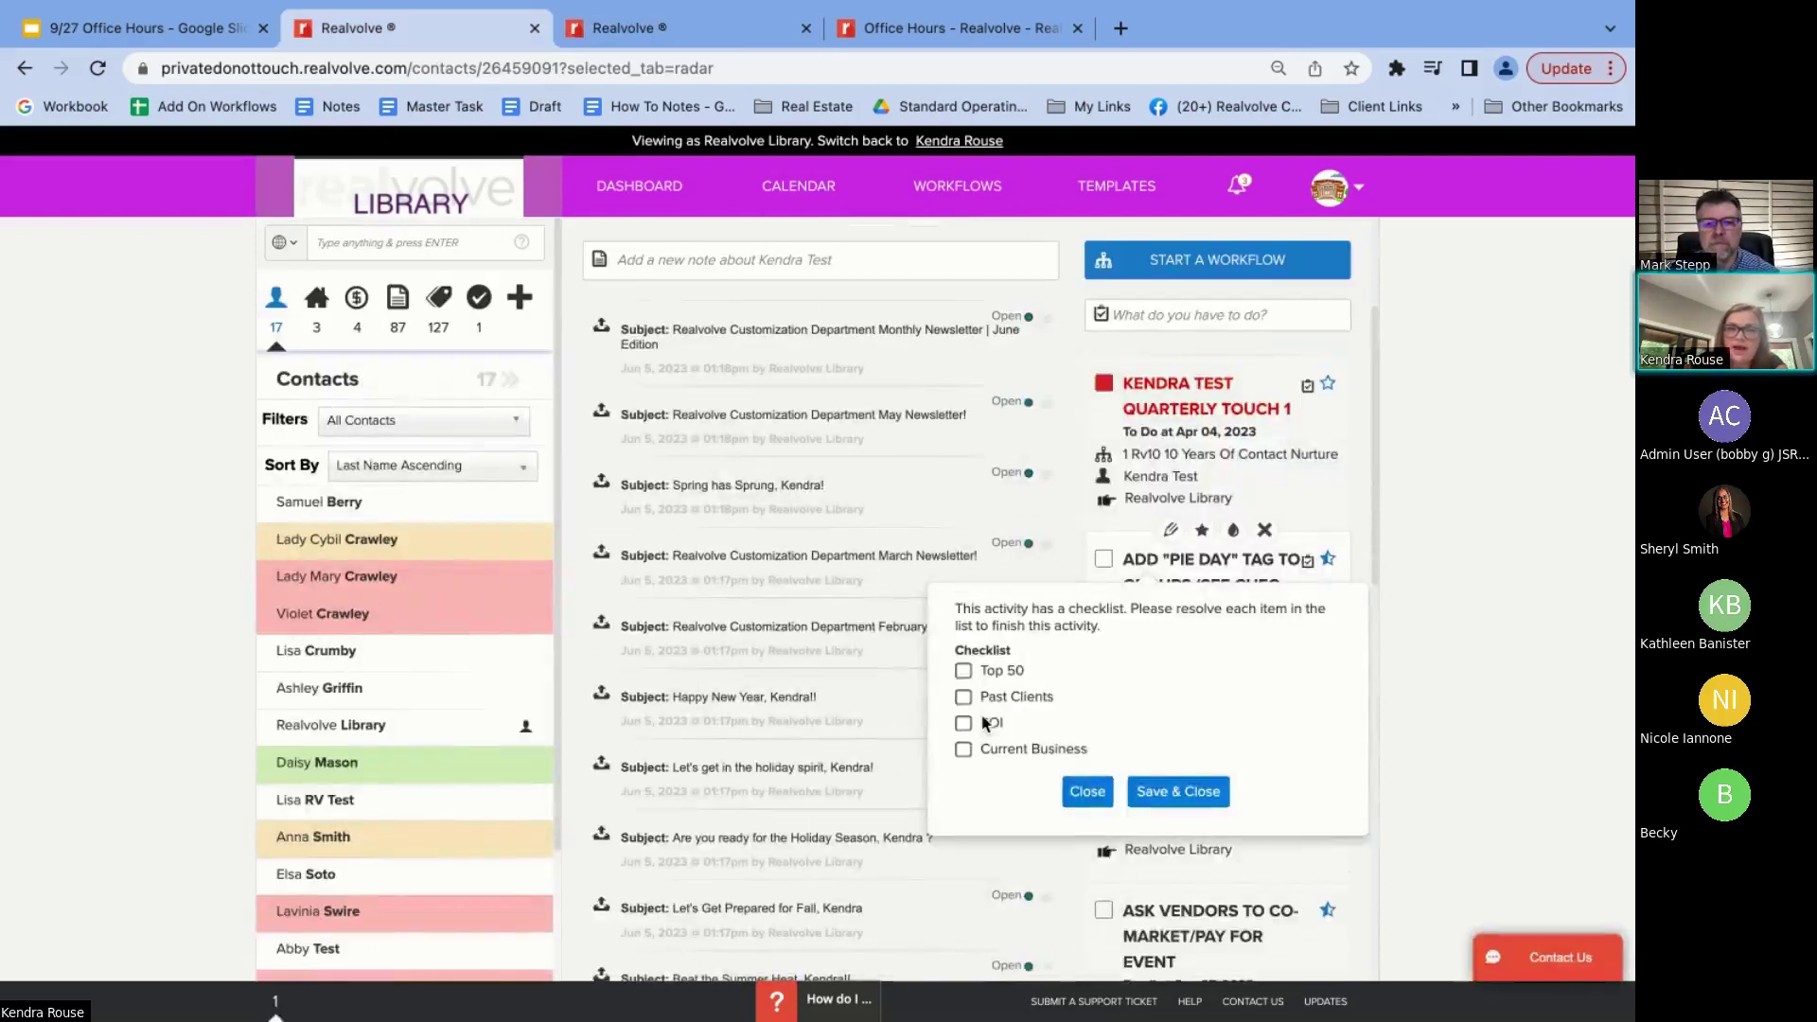
left_click(663, 28)
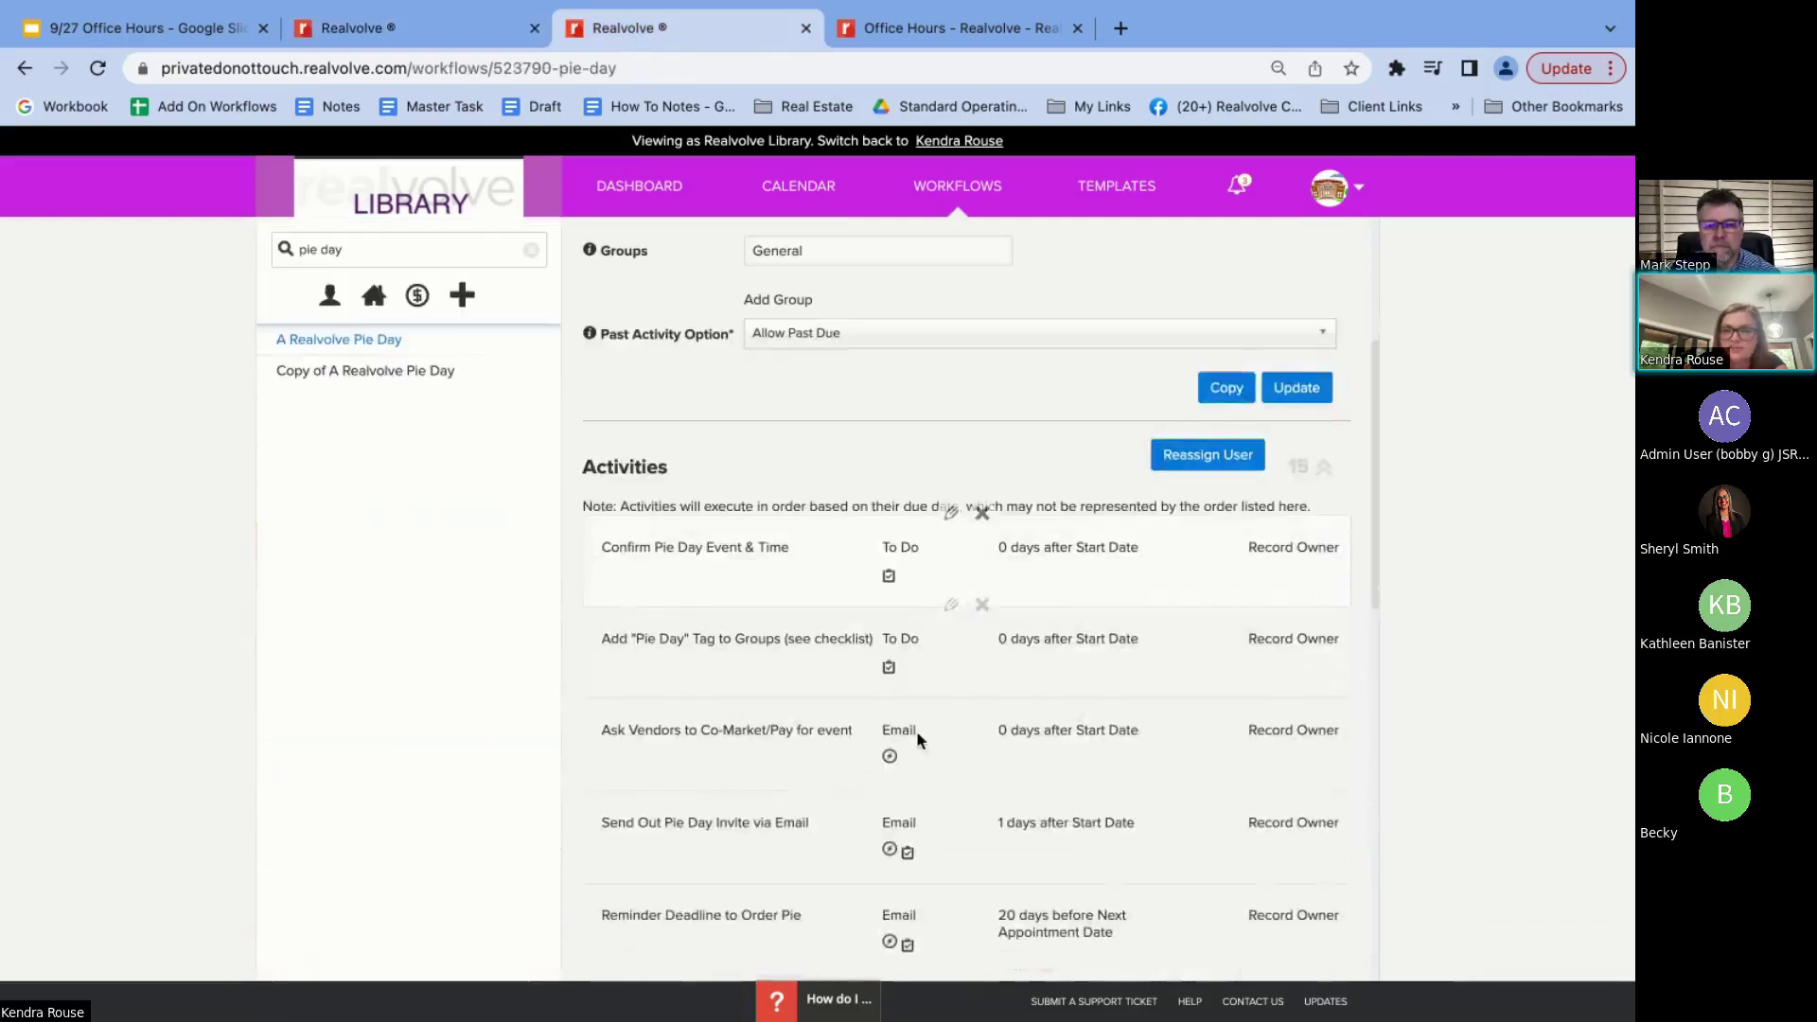
Edit the 'Add "Pie Day" Tag to Groups' activity, adding the checklist item "klfsdfklsdfjkl;dlgsdlk" and placing it between Past Clients and SOI
left_click(950, 604)
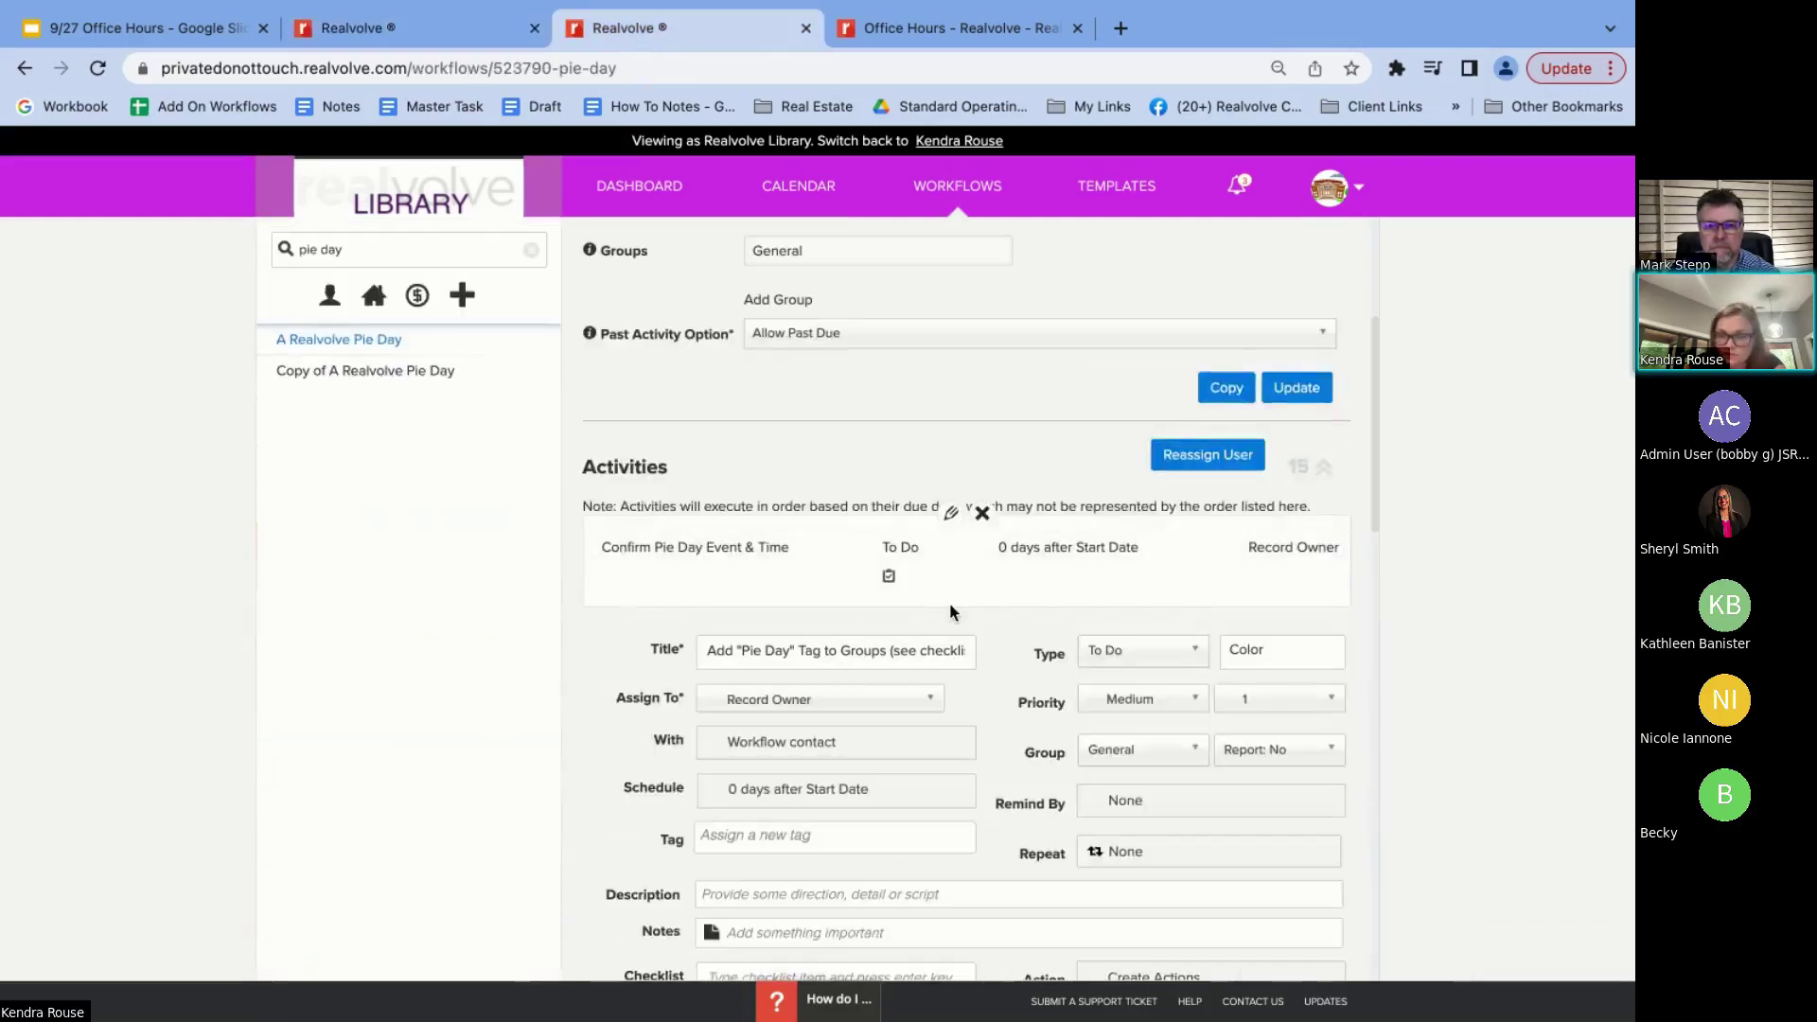
scroll(693, 559, "down", 1)
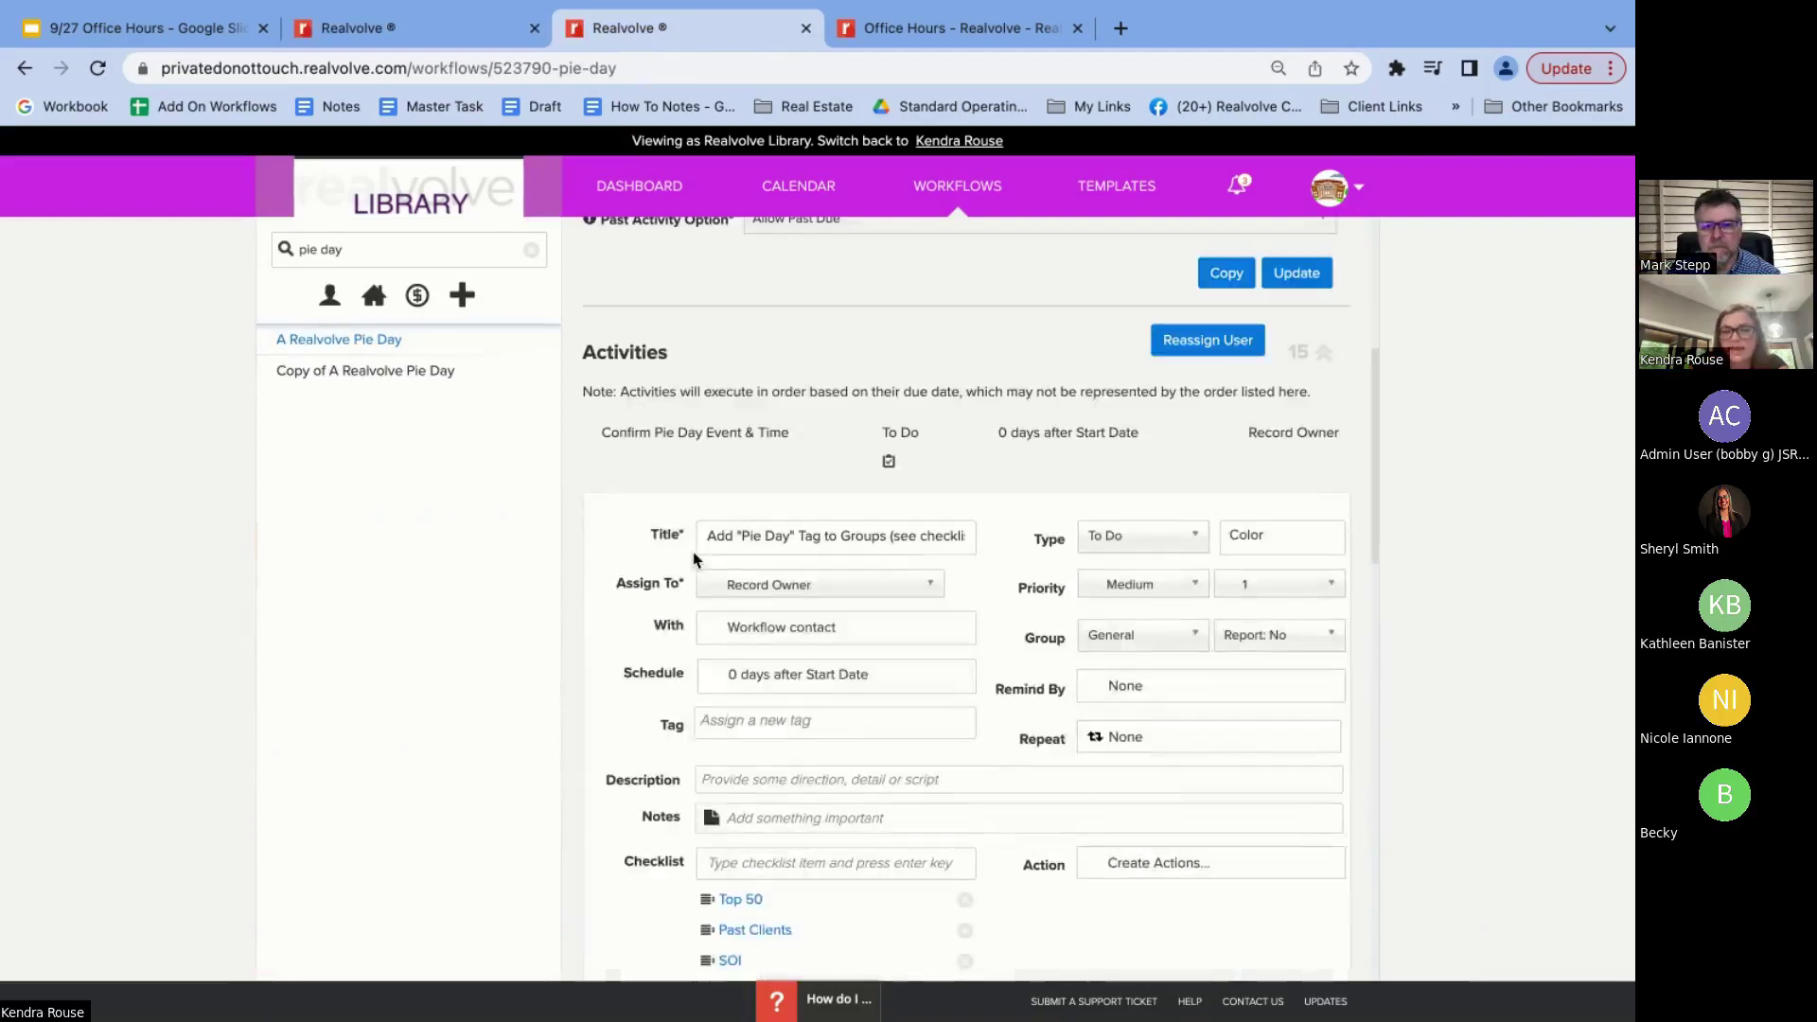
scroll(979, 571, "down", 1)
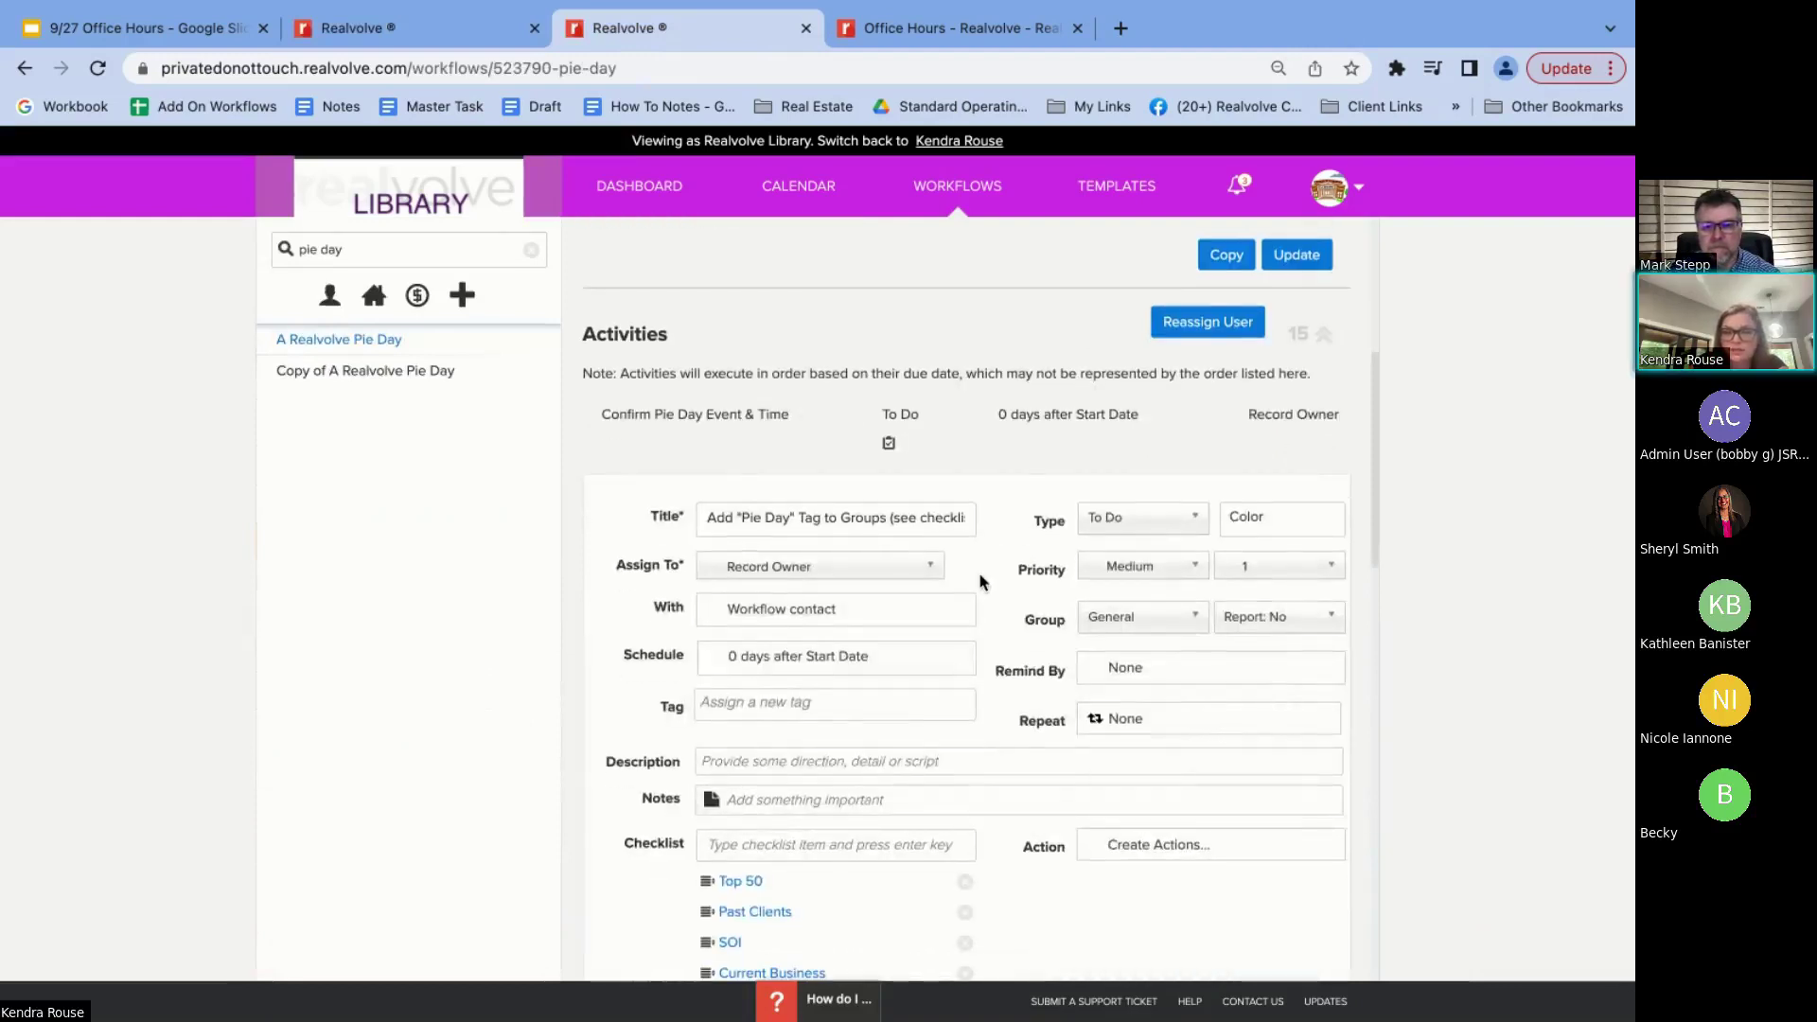
scroll(978, 571, "down", 2)
left_click(753, 696)
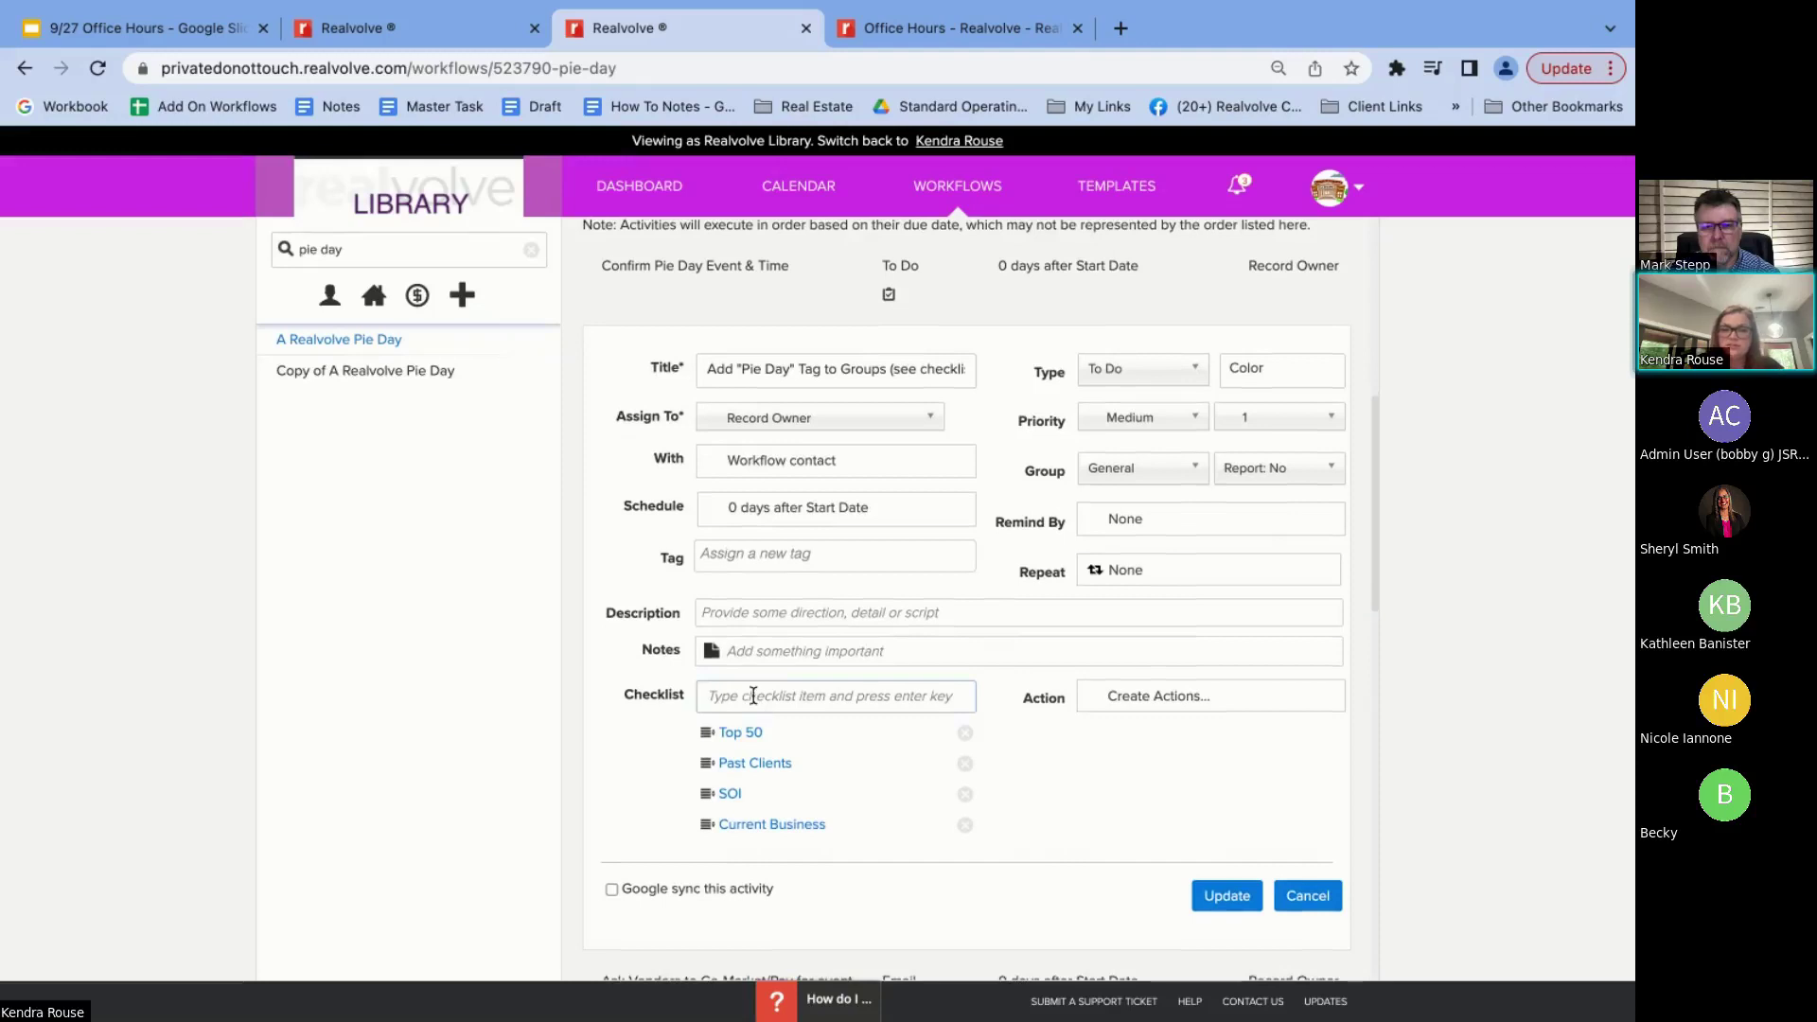
type("klfsdfkl;dfjkl;dlgsdlk")
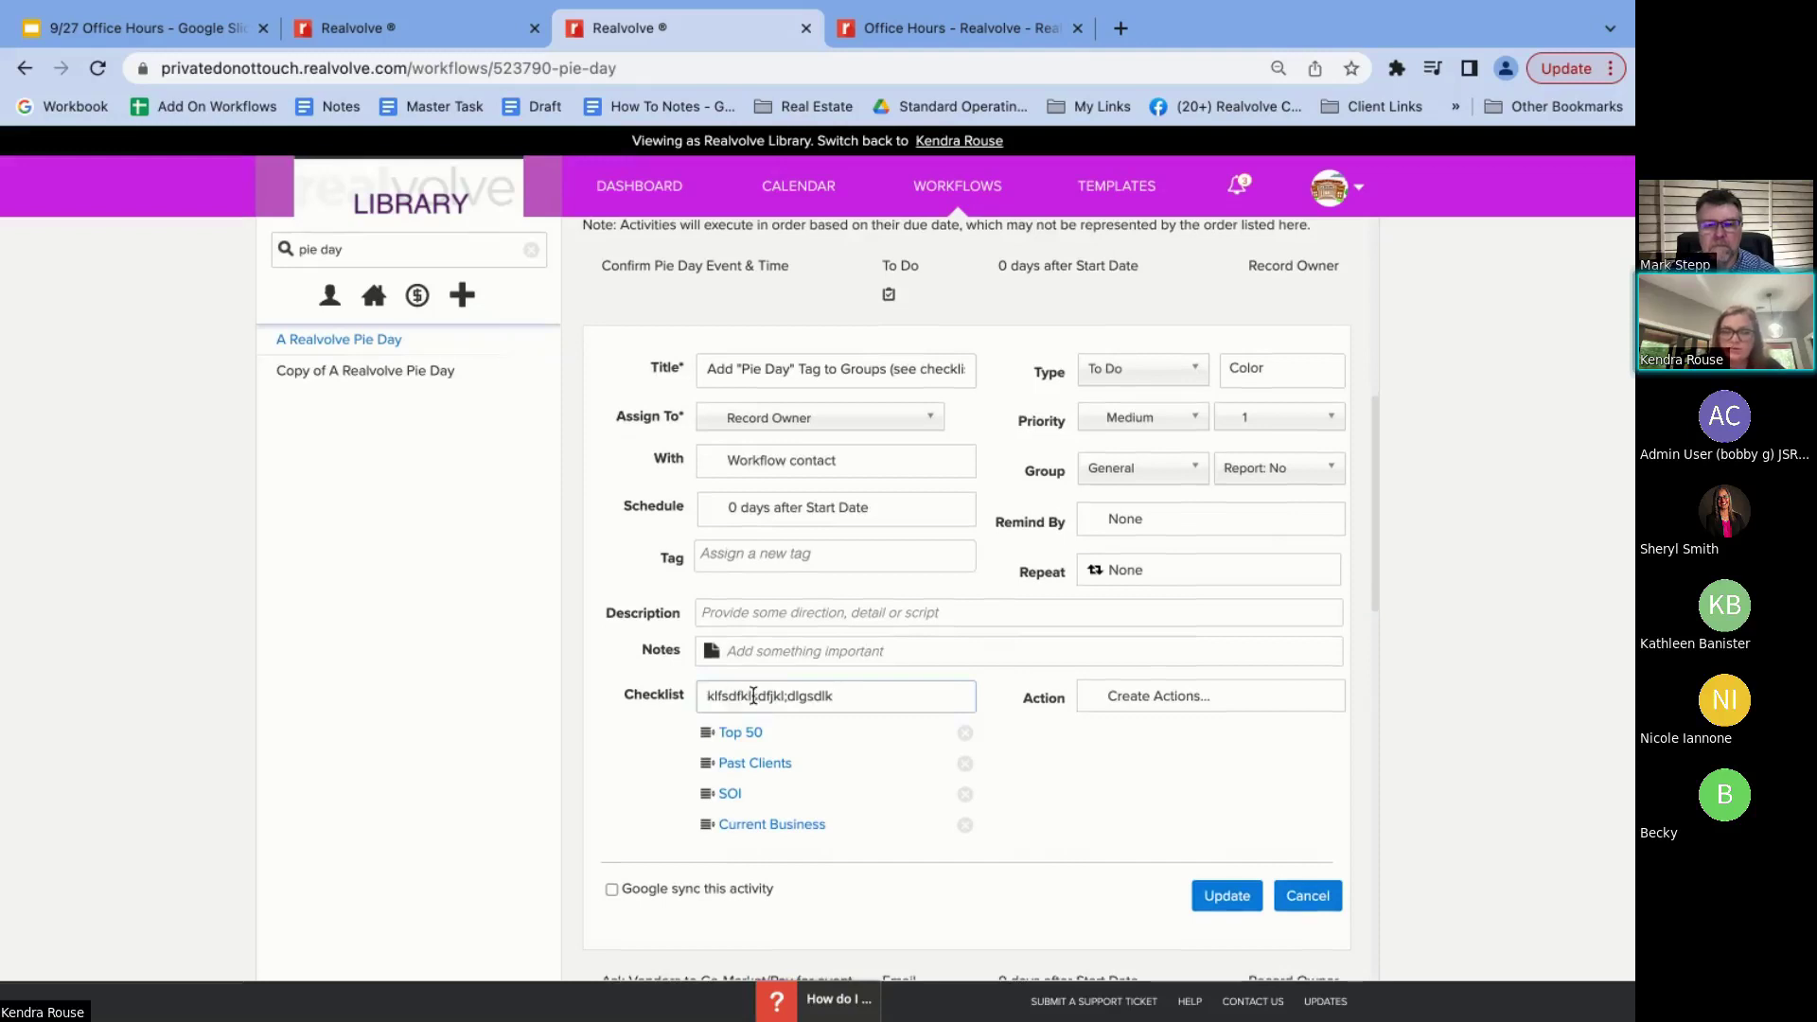
key("Return")
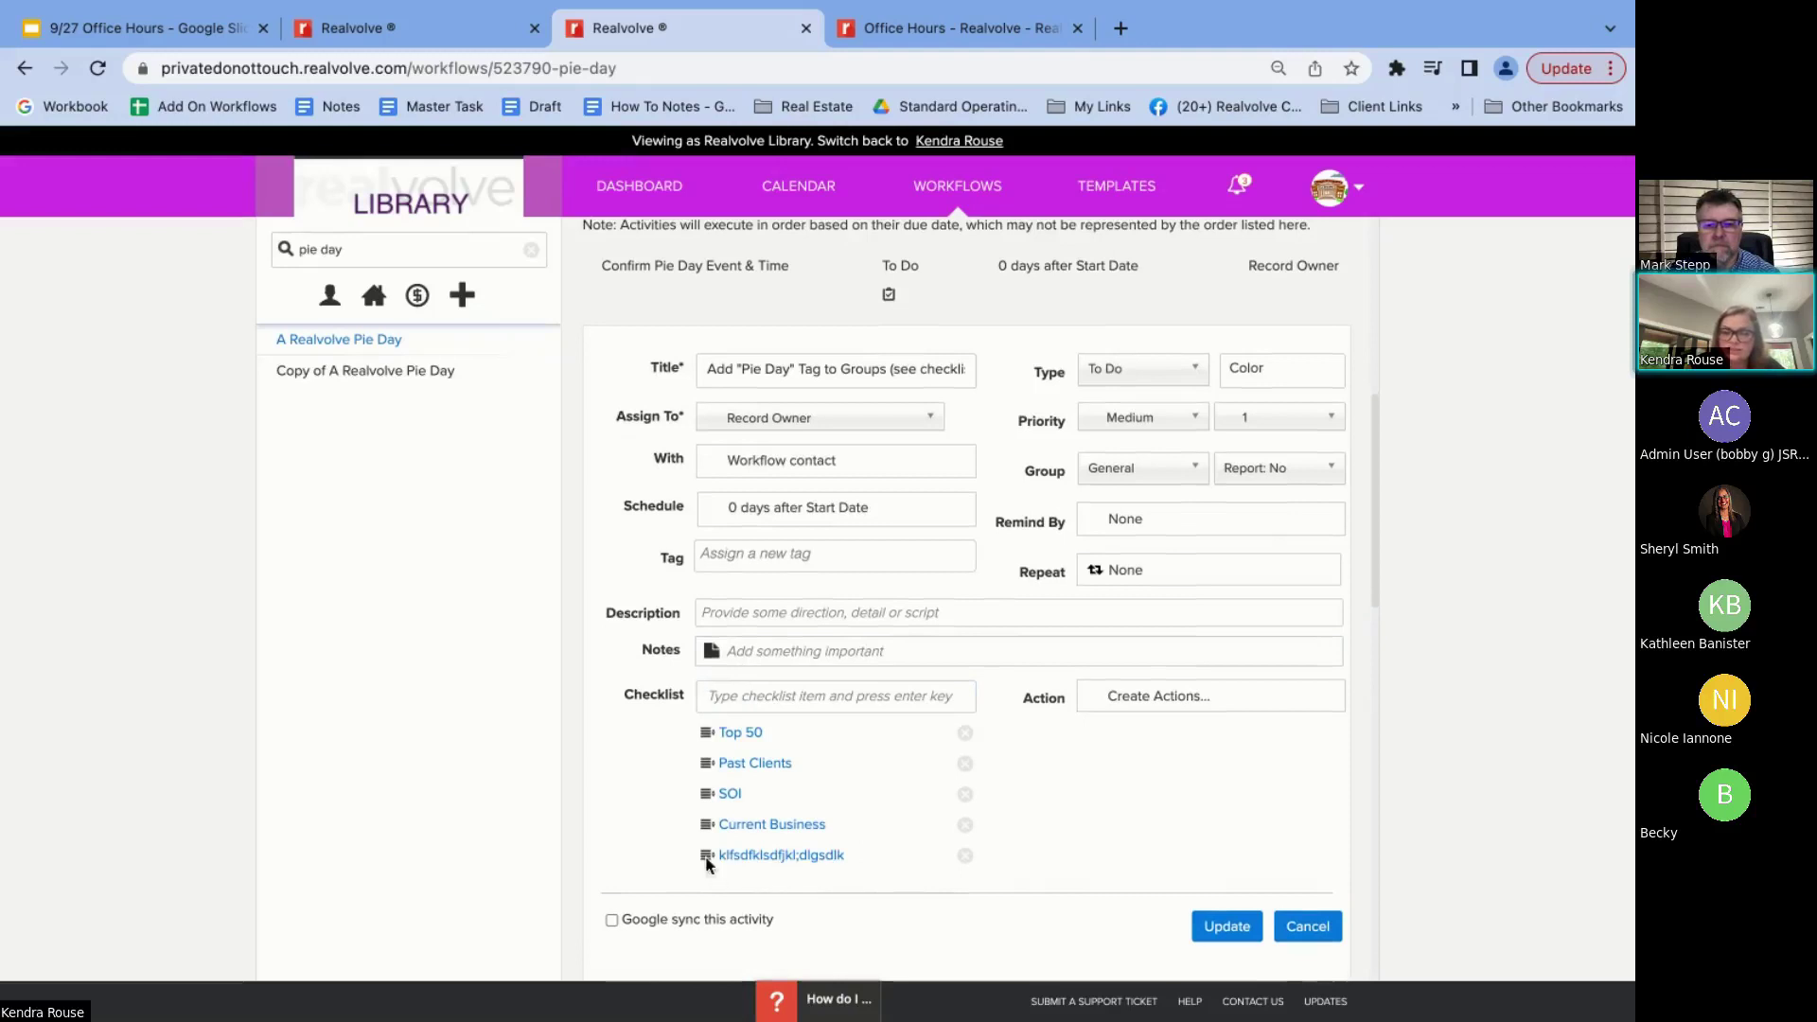
left_click_drag(708, 864, 745, 785)
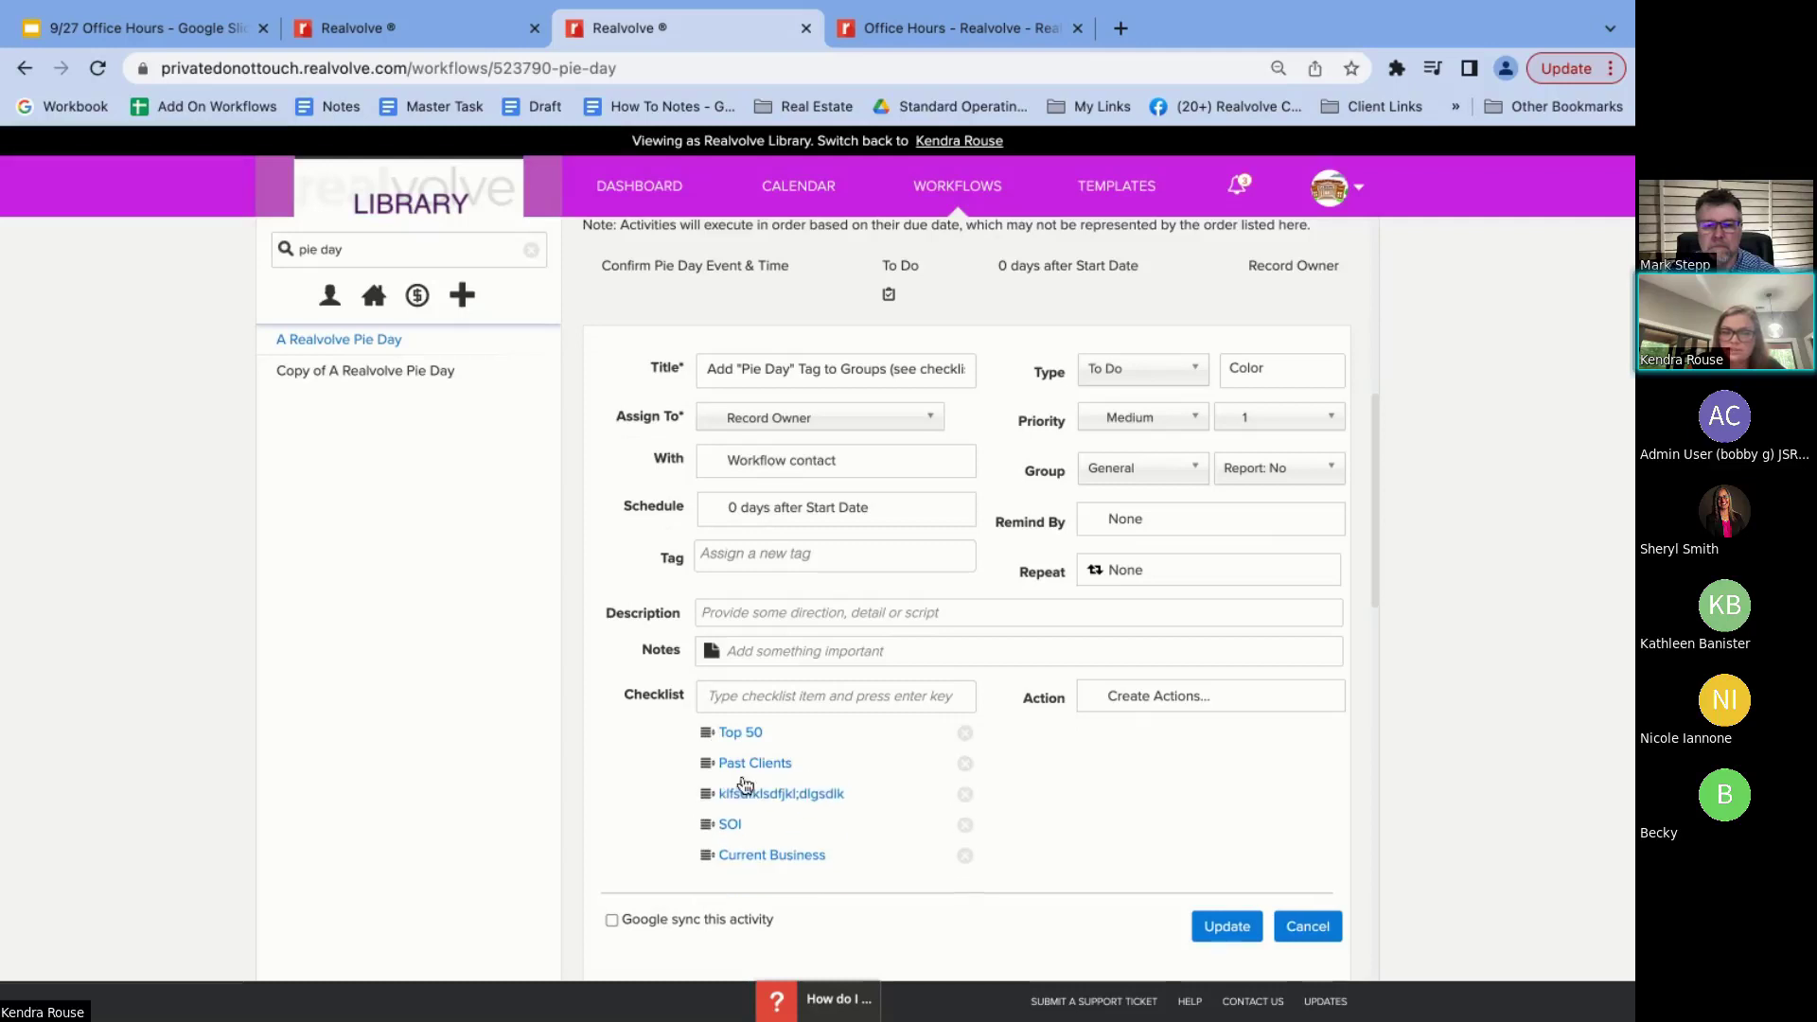
Remove the placeholder item and Current Business from the activity's checklist, and cancel the activity edit
left_click(965, 796)
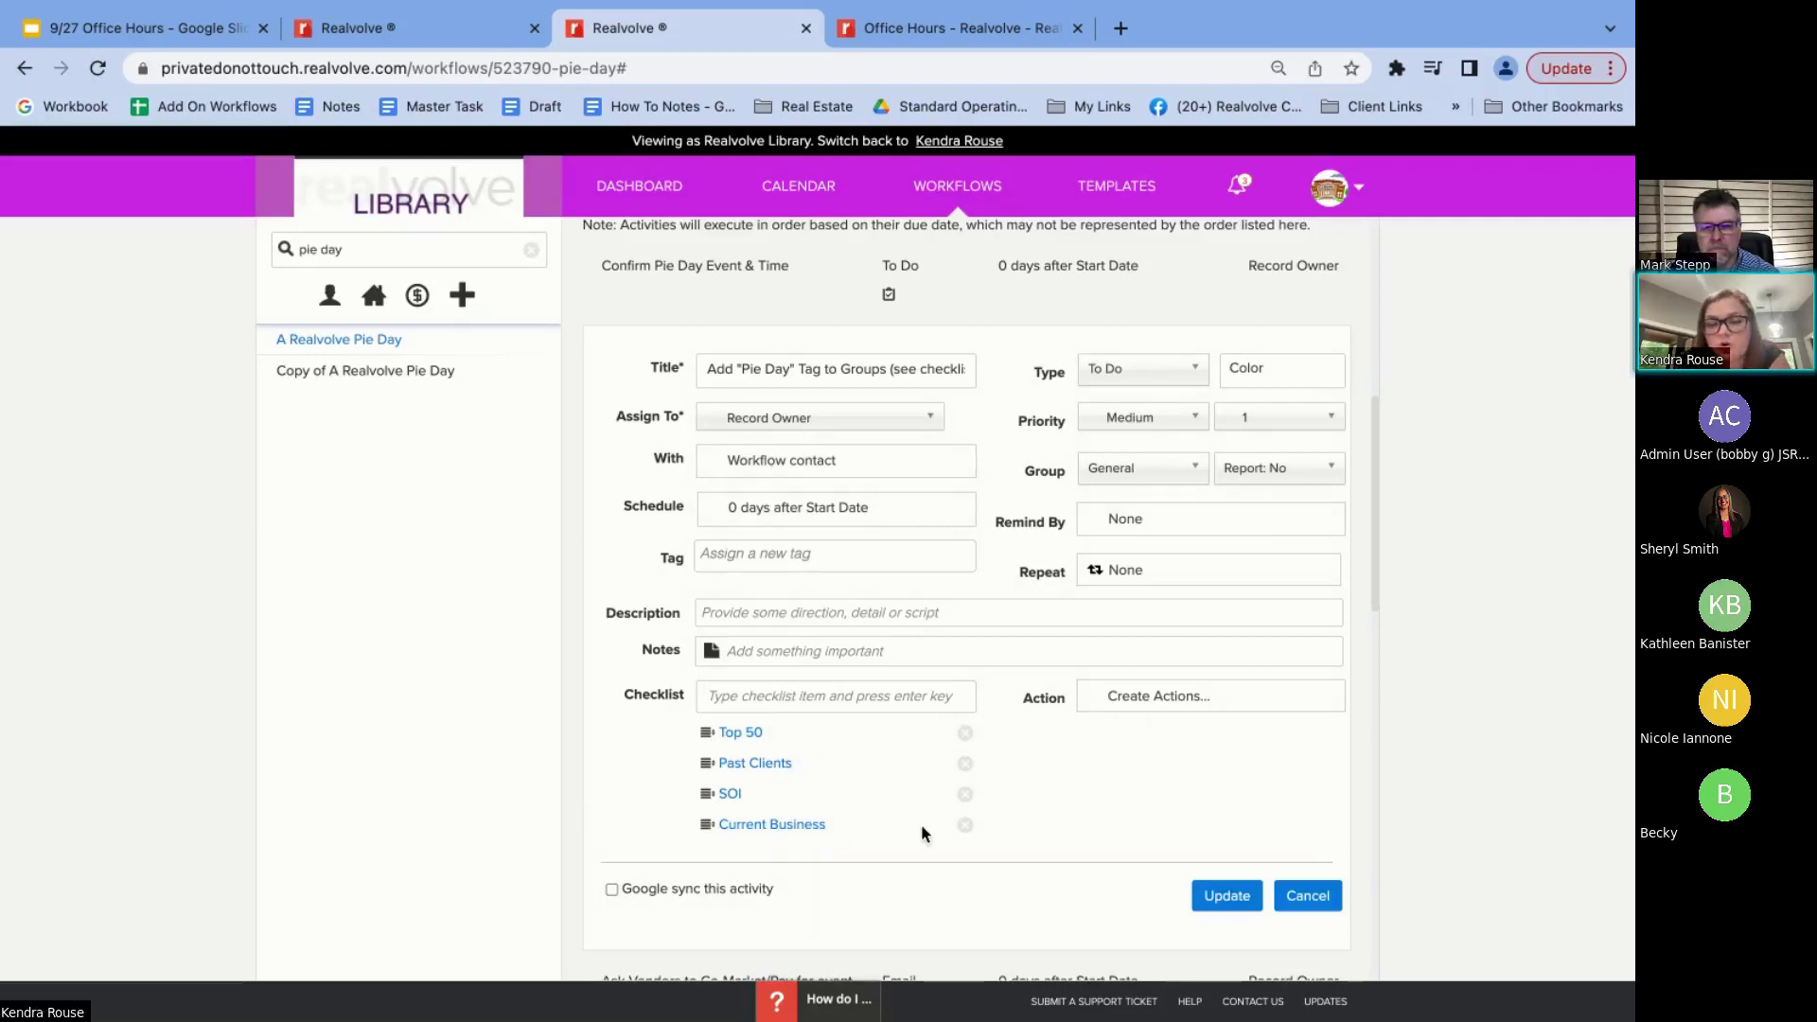
left_click(965, 826)
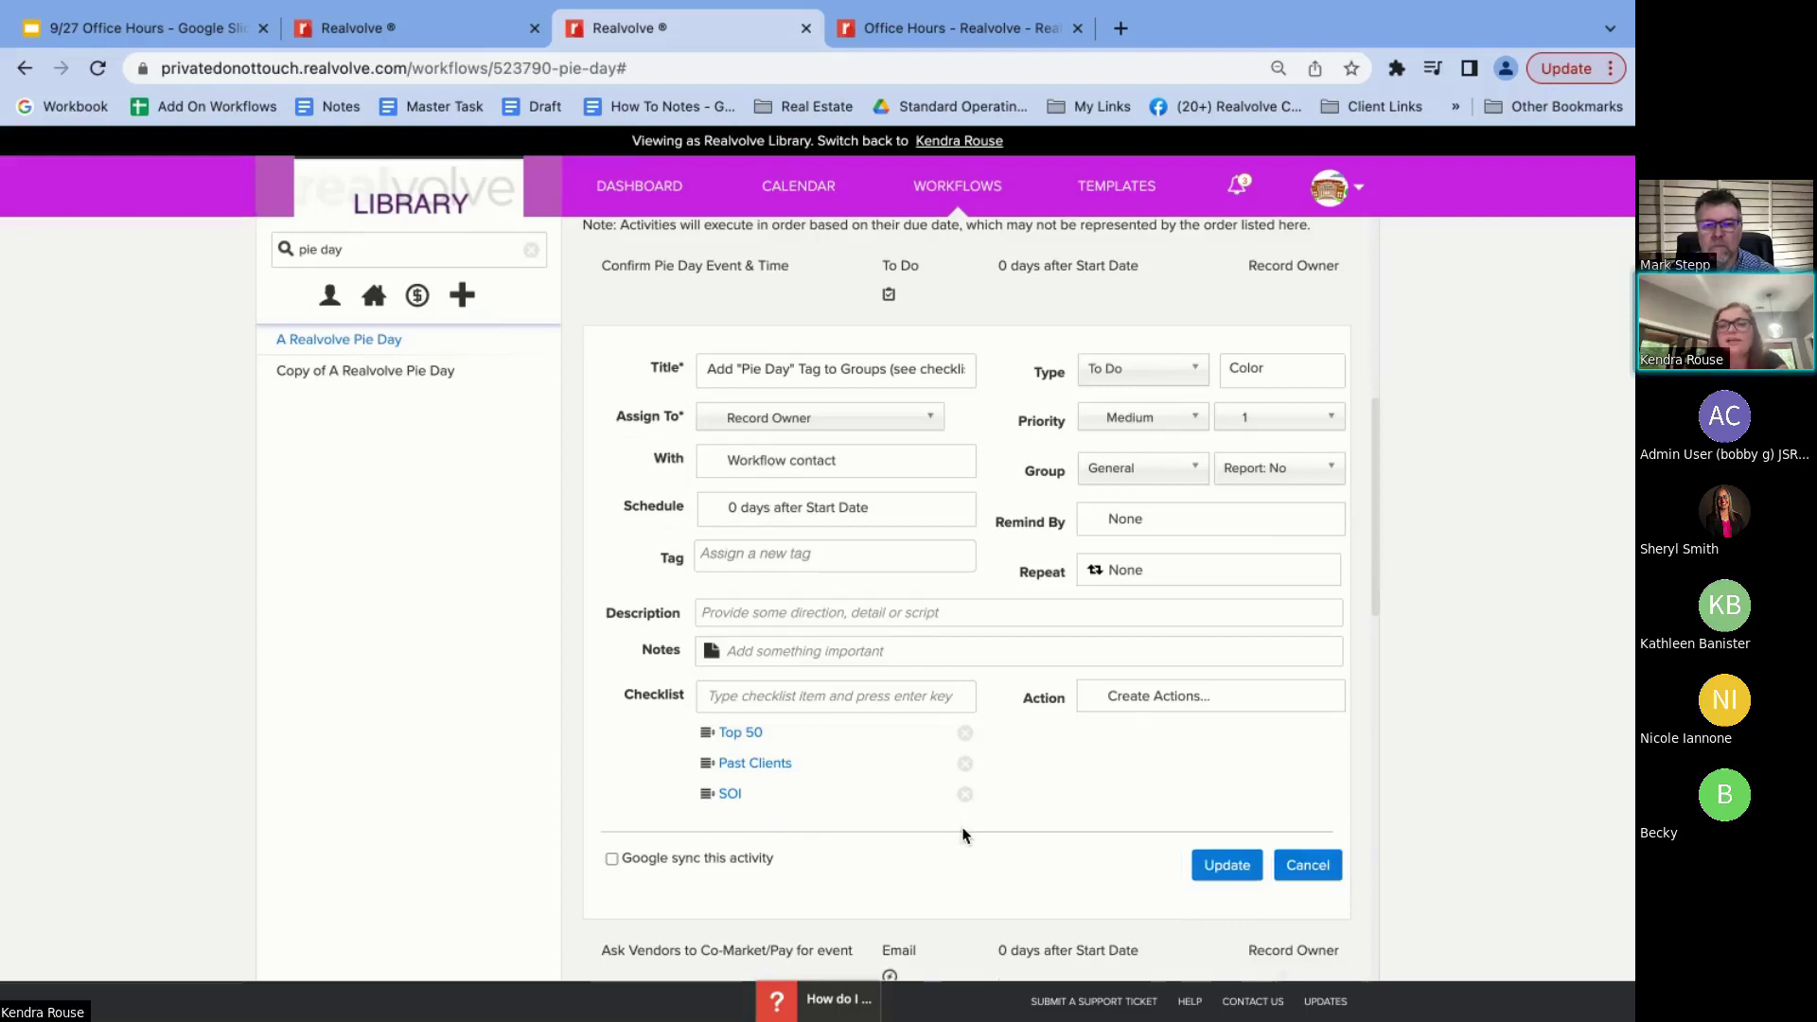
left_click(1308, 867)
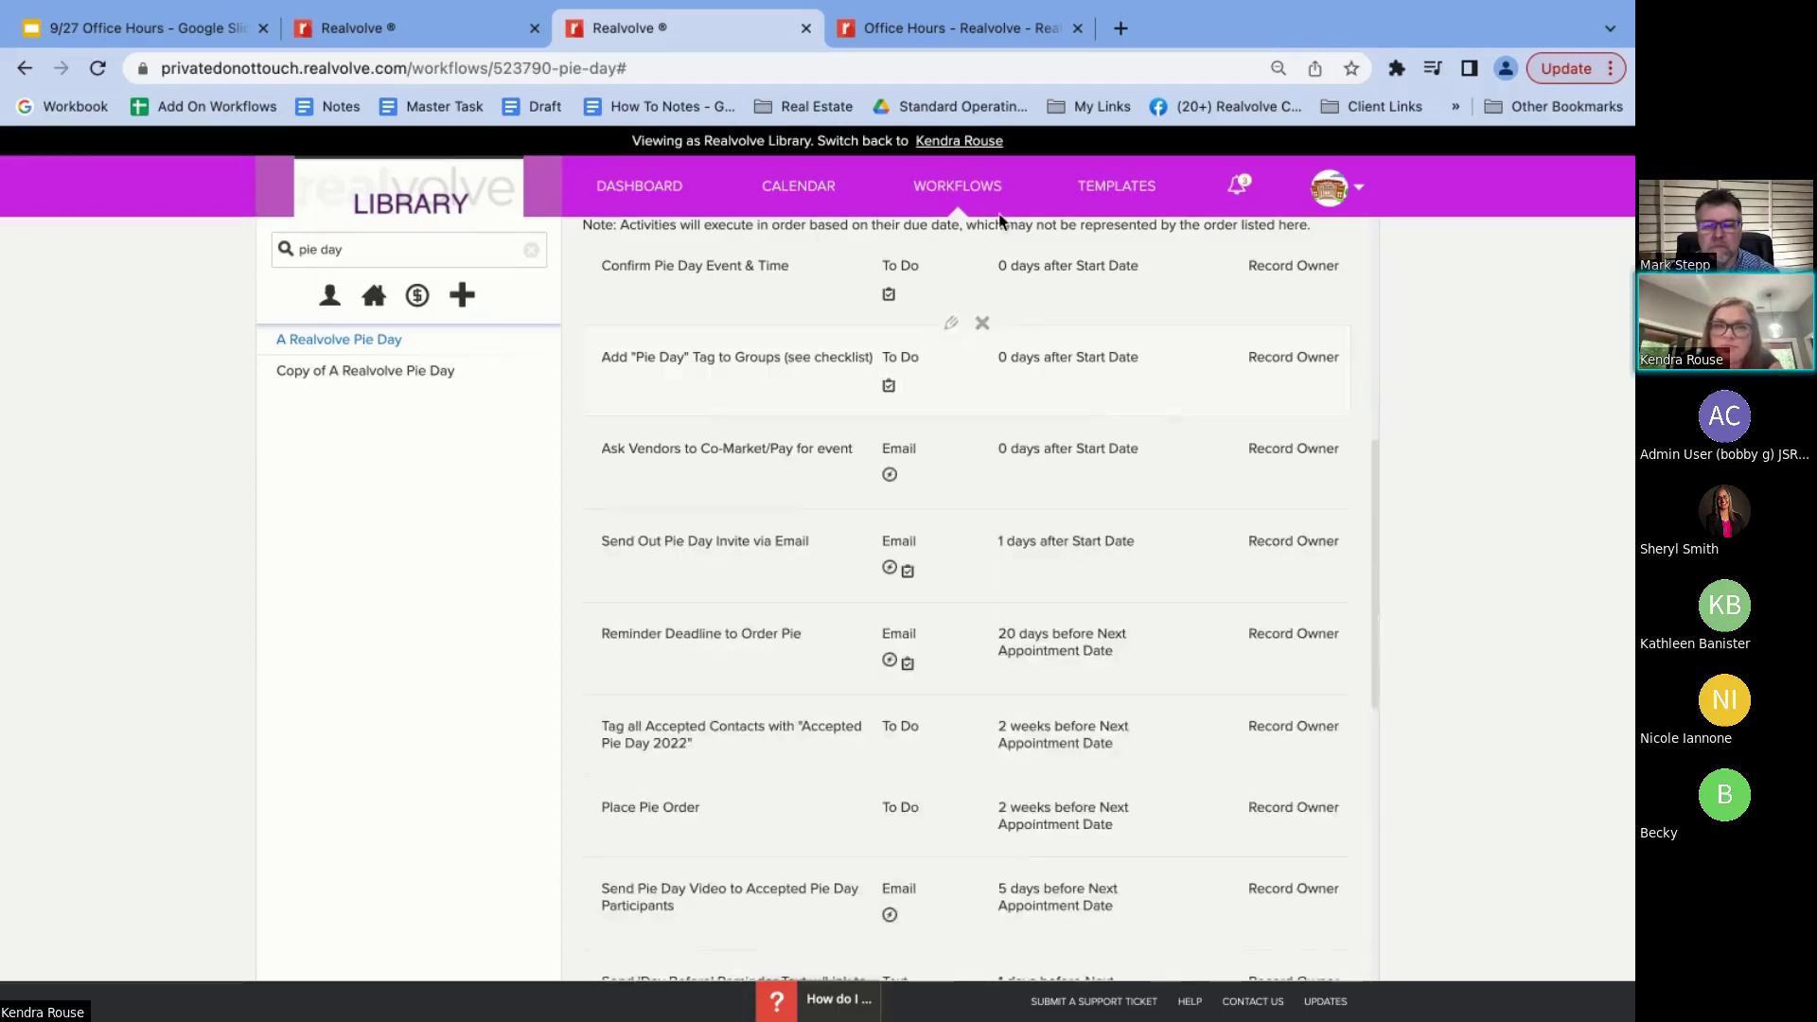
Return to the test contact's browser tab, save and close the activity checklist, and assign the contact the "Pie Day" tag
left_click(383, 38)
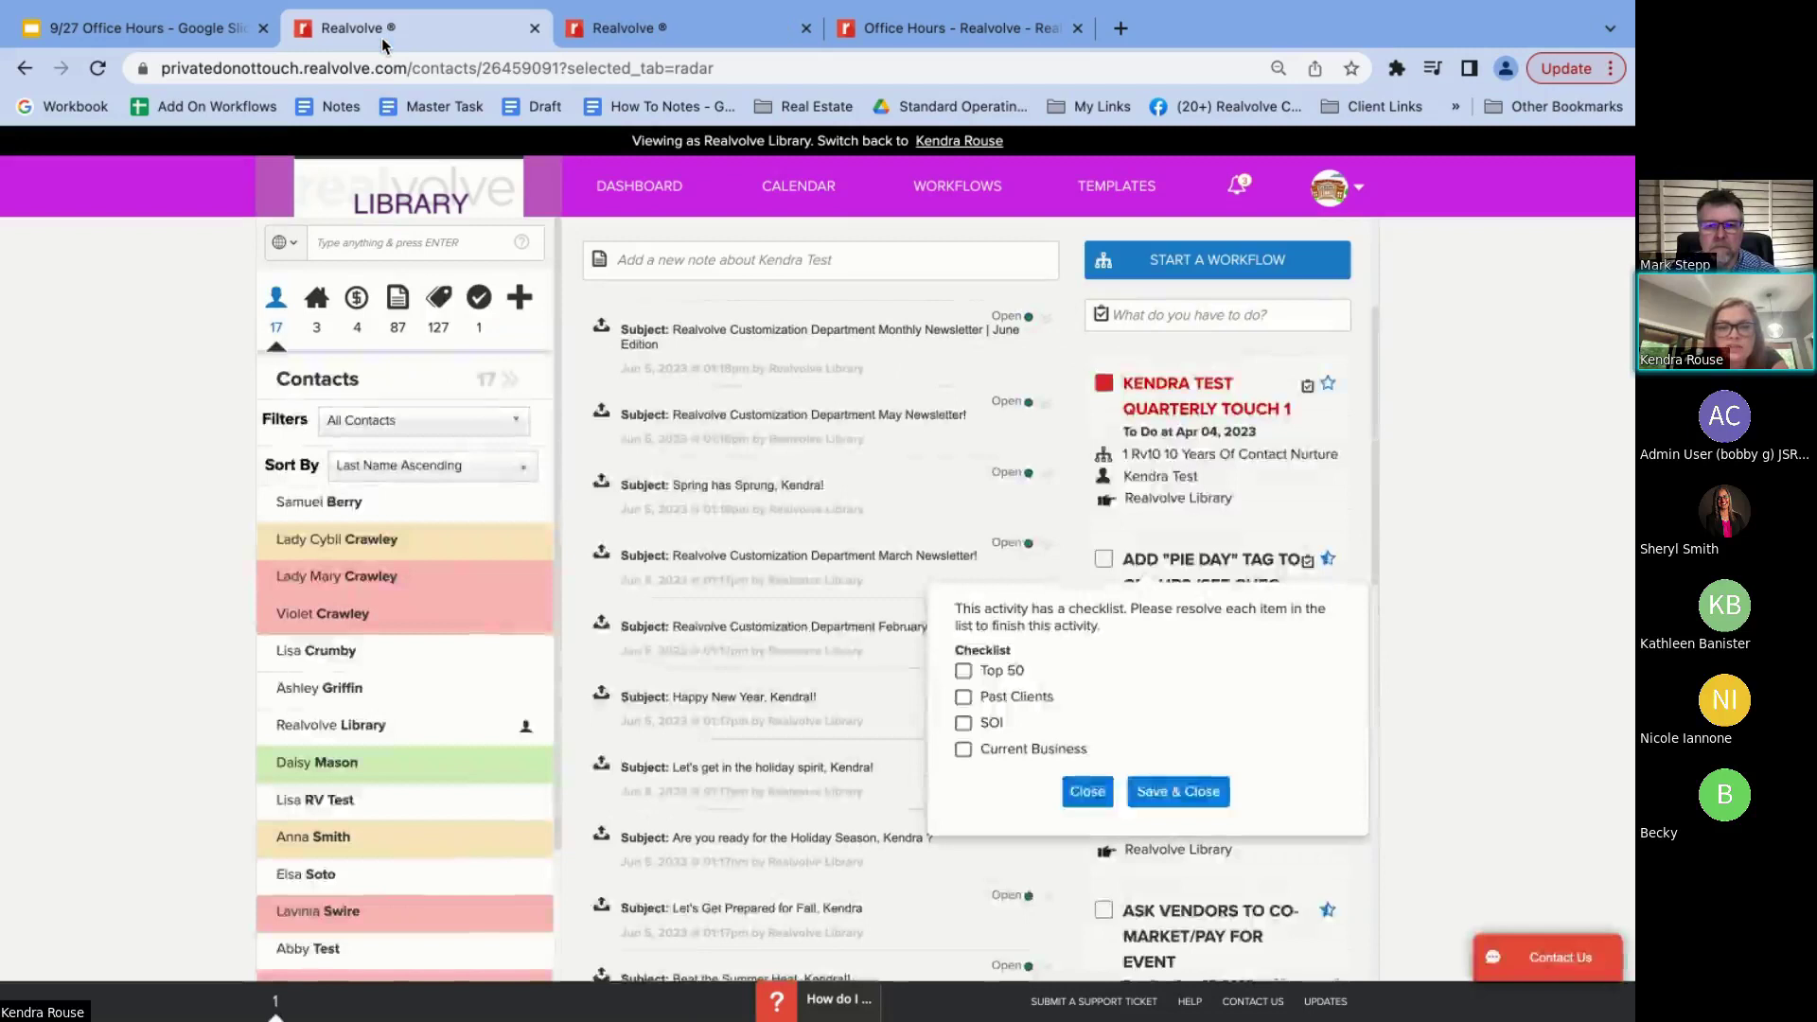
left_click(1157, 803)
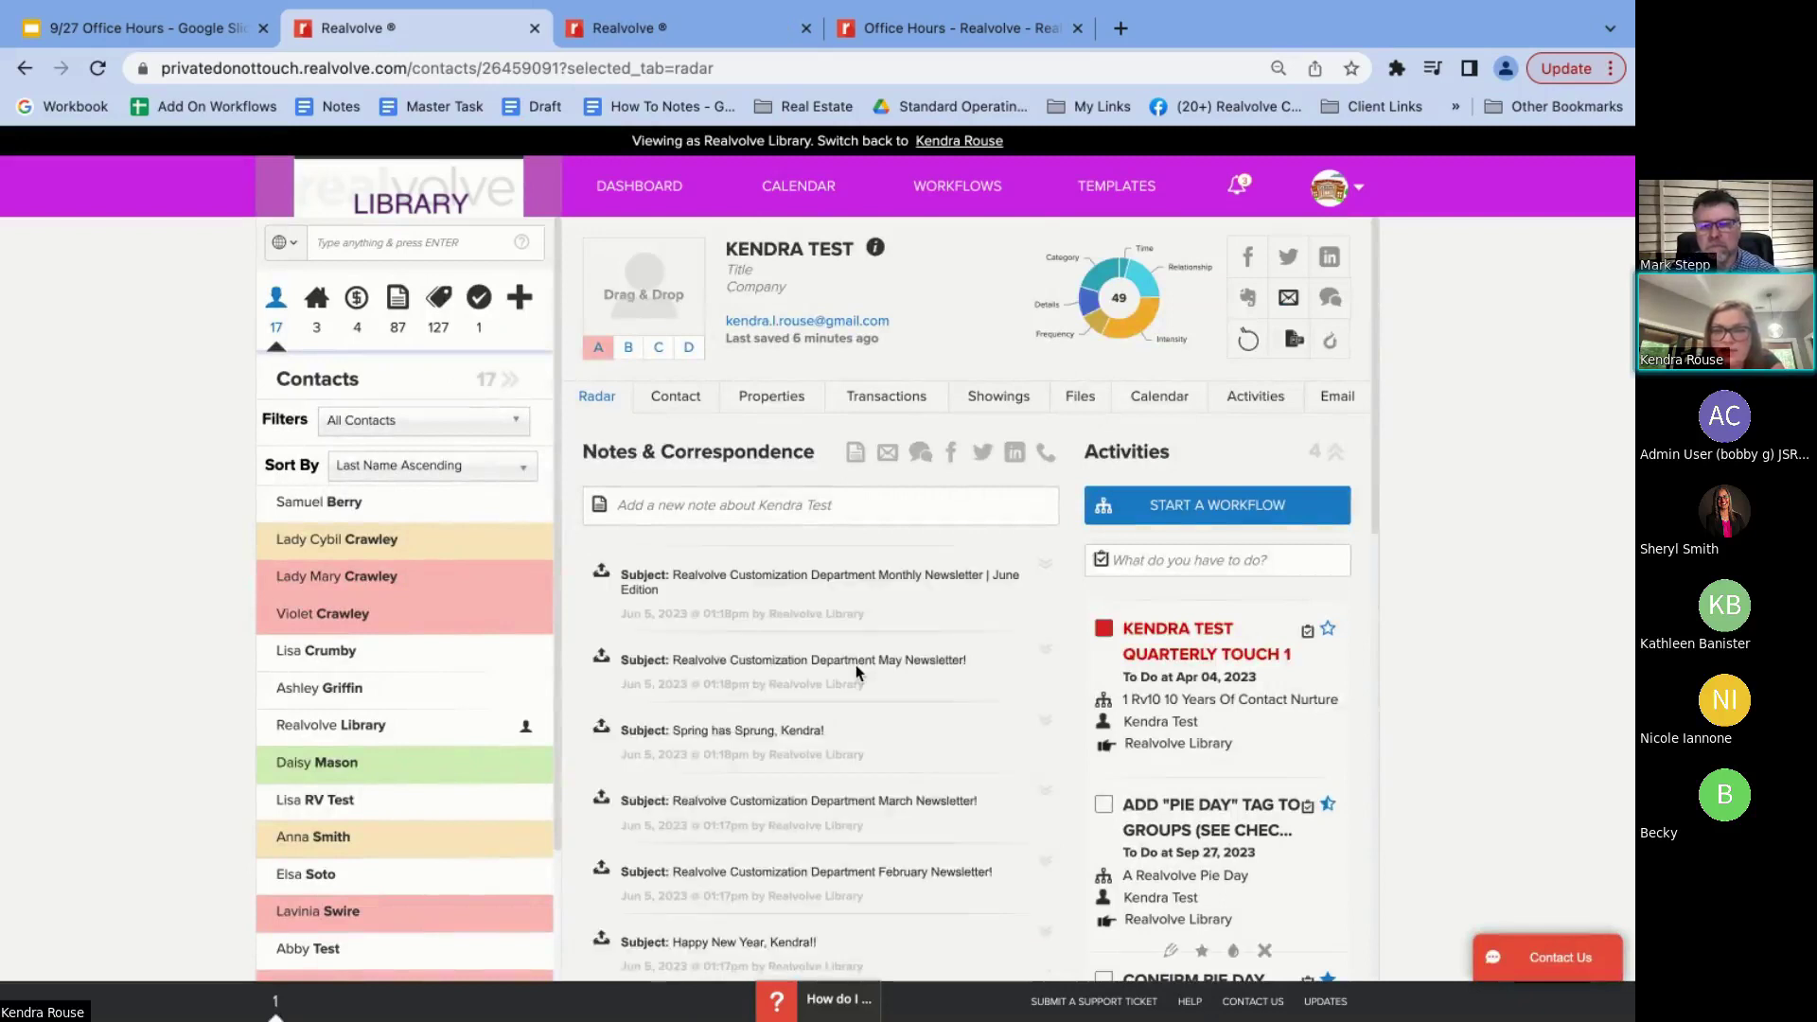
scroll(1018, 767, "down", 8)
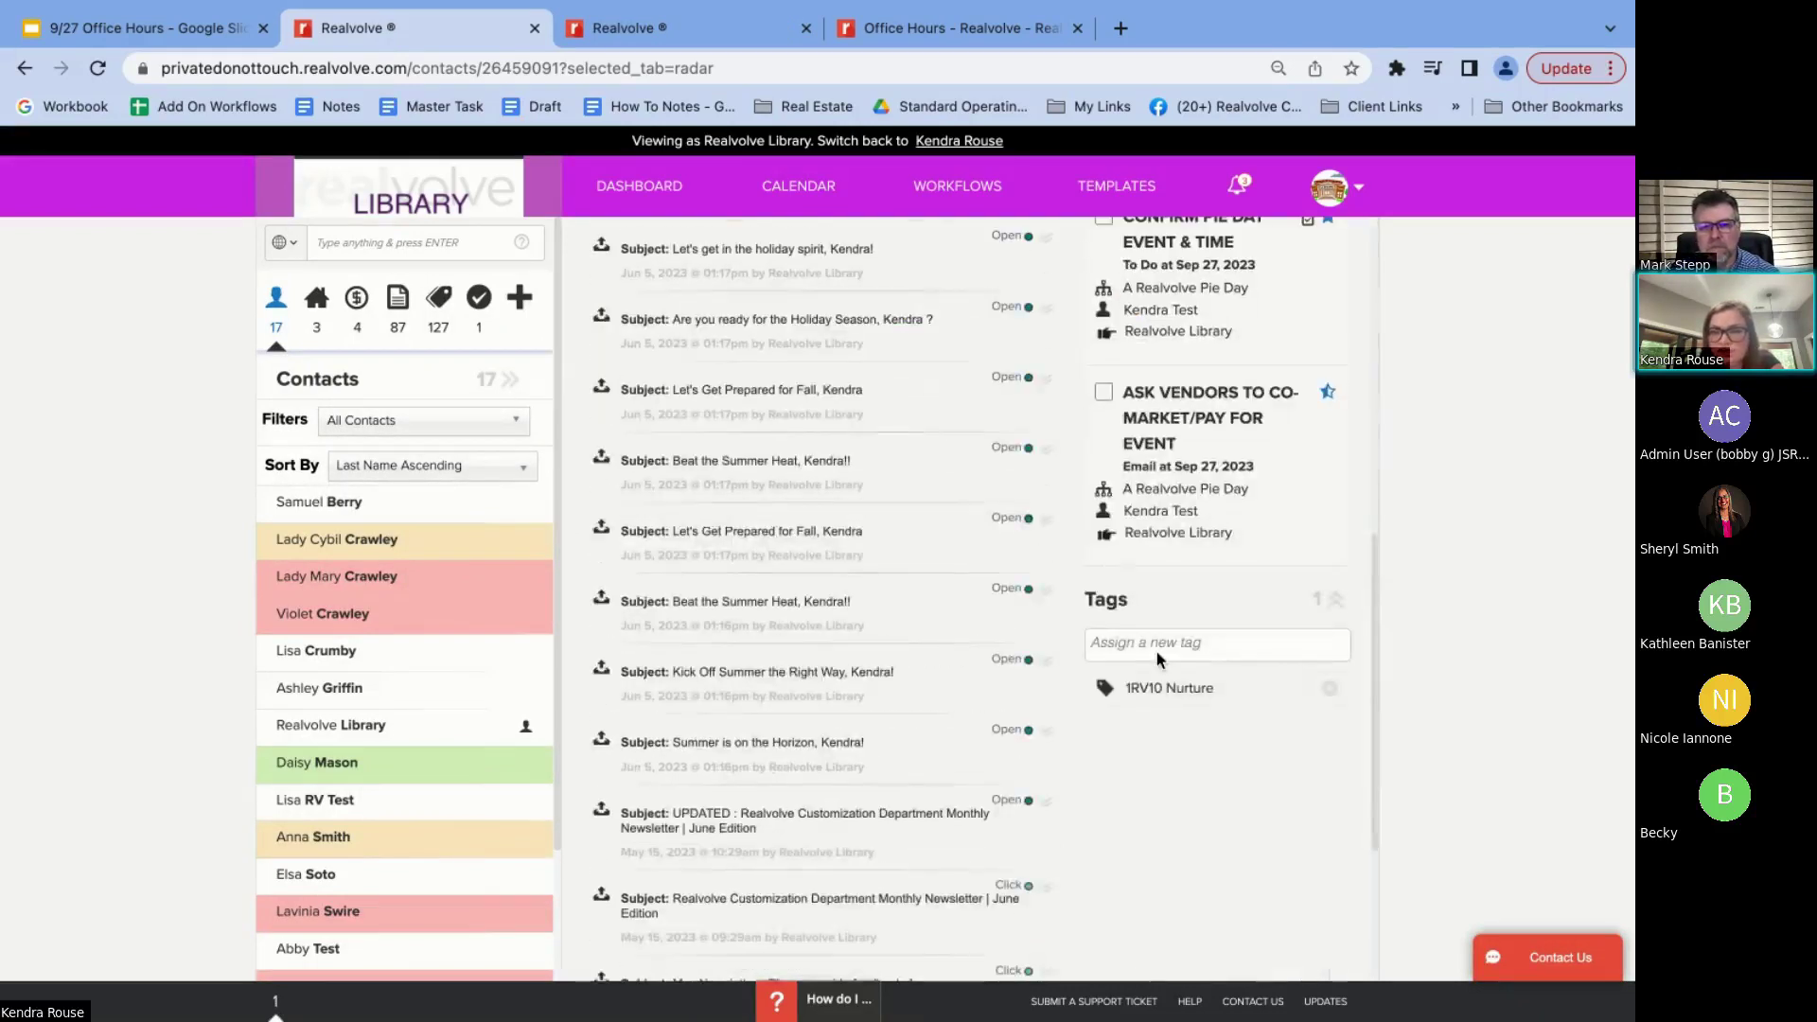
left_click(1155, 649)
type("Pl")
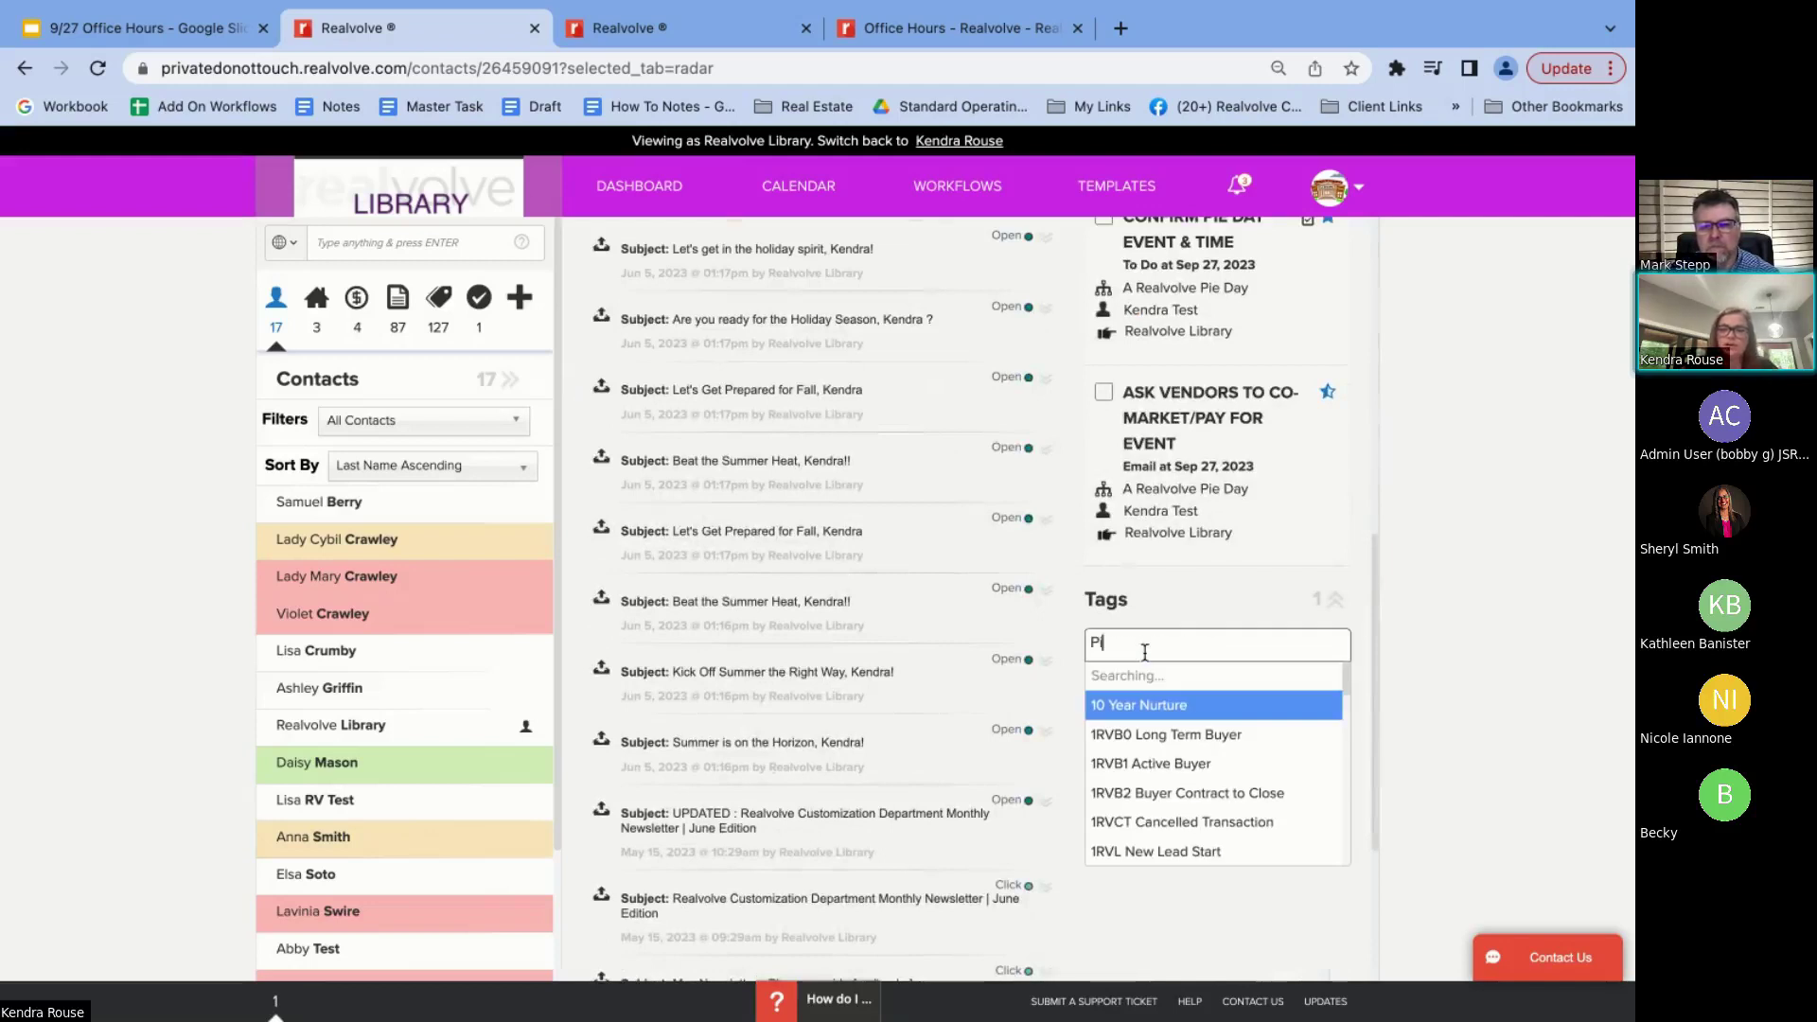
type("e Day")
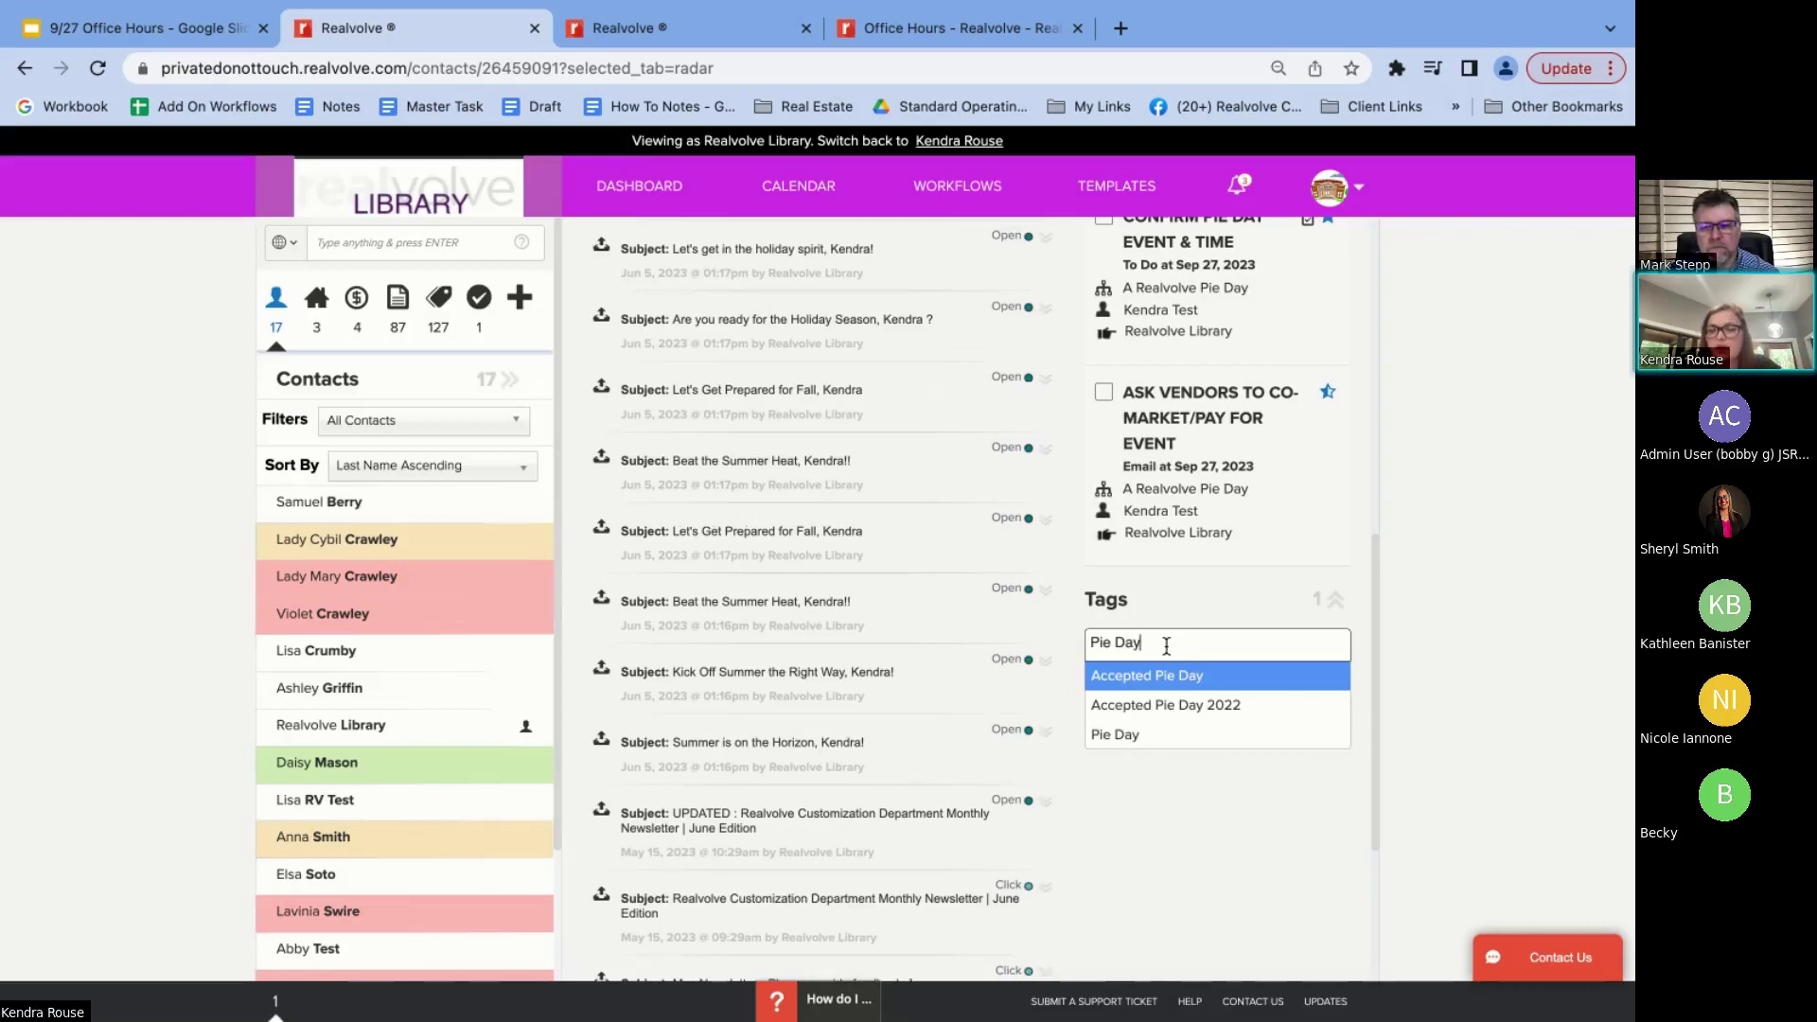
left_click(1160, 742)
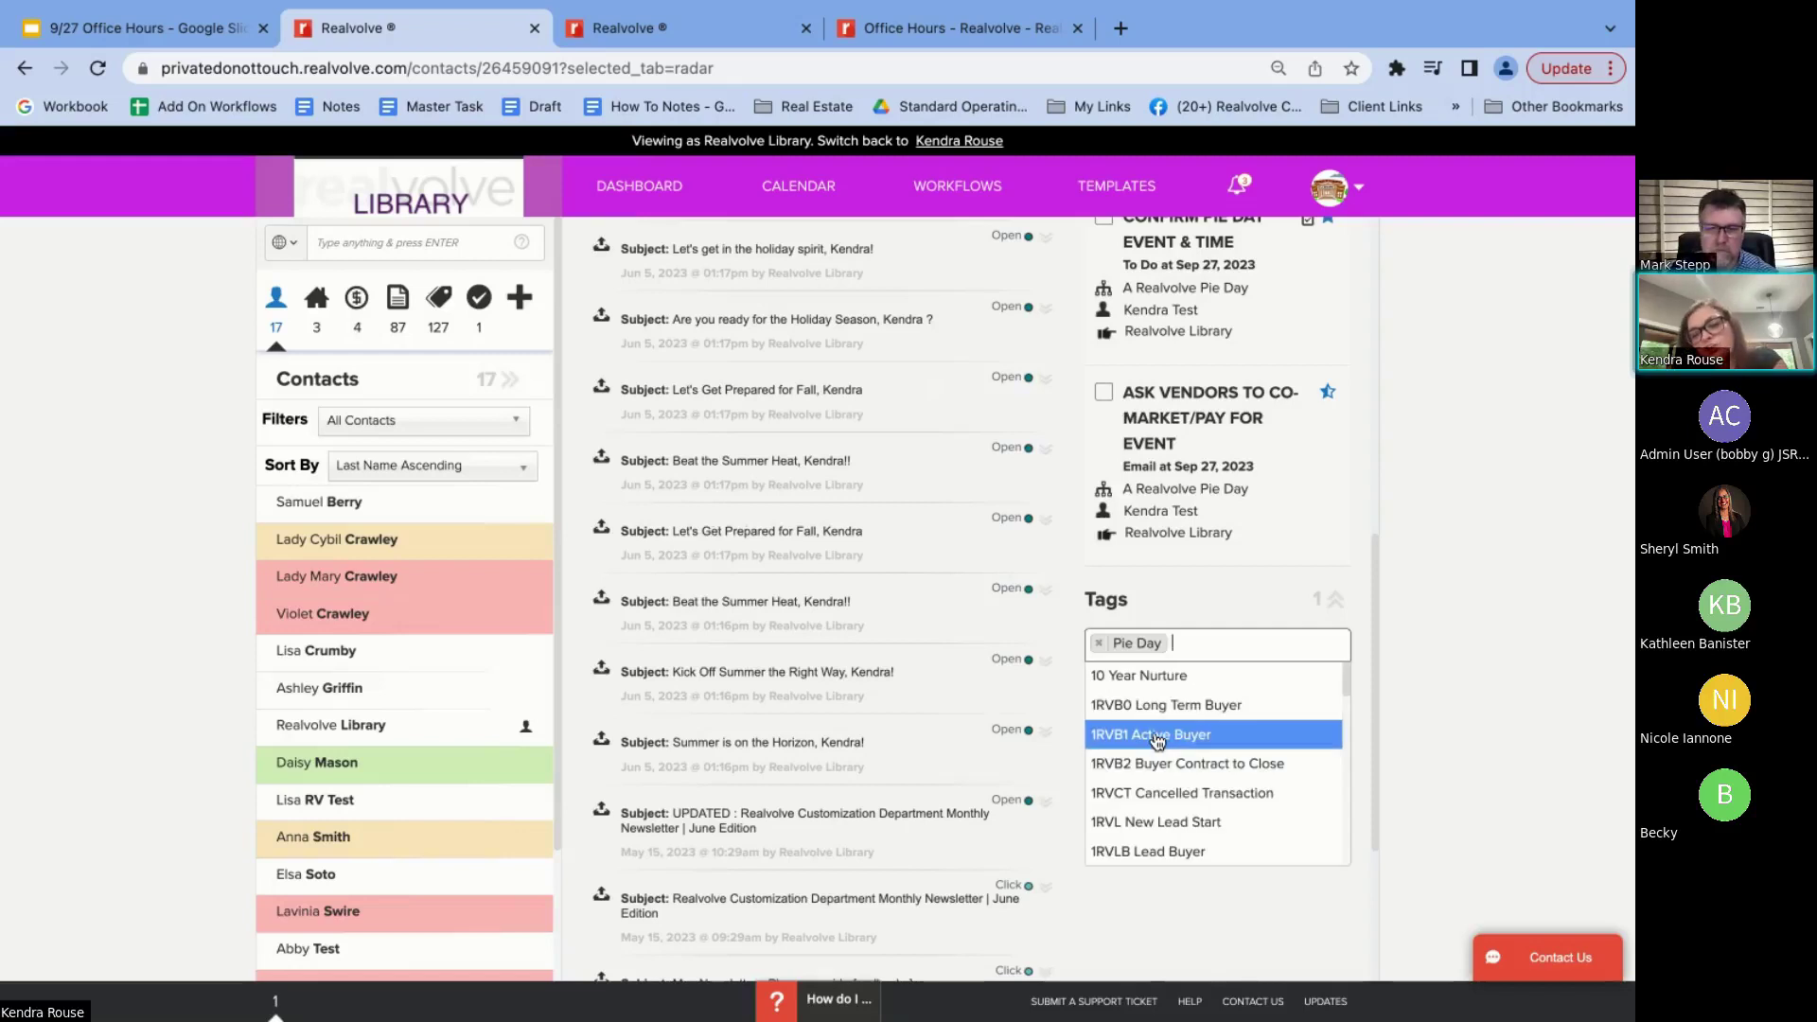
left_click(1203, 593)
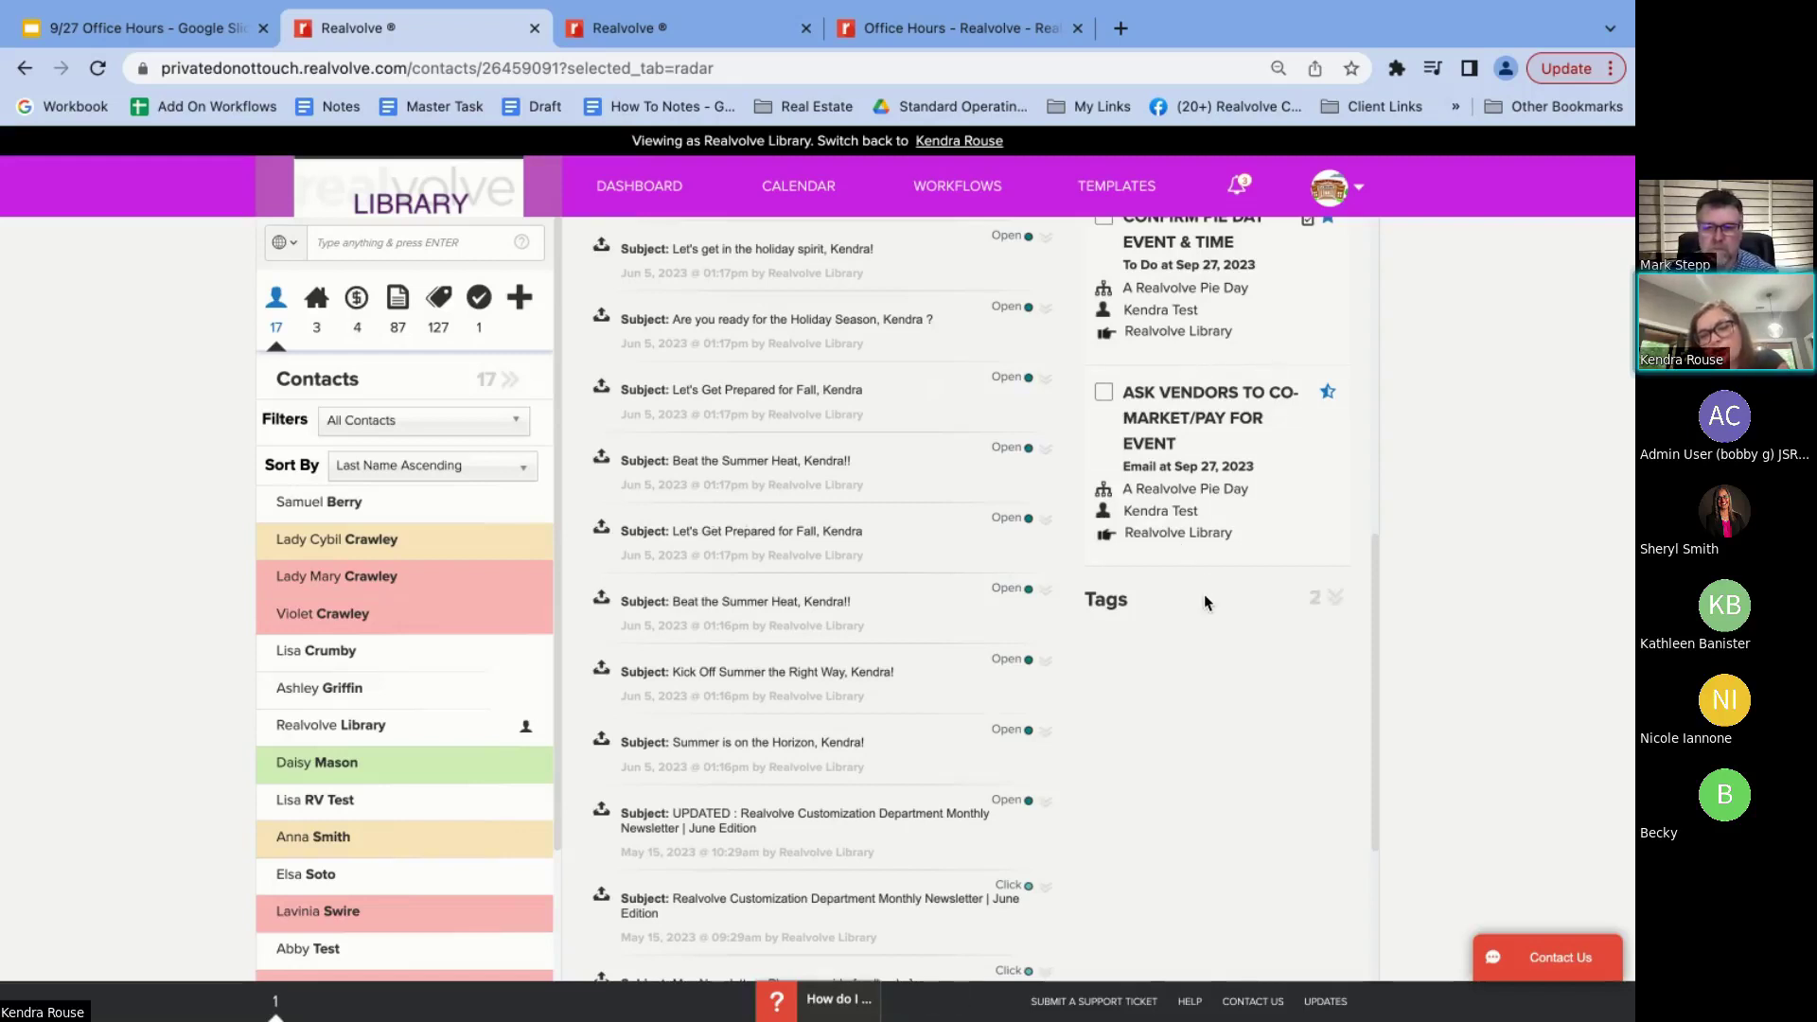
left_click(1334, 598)
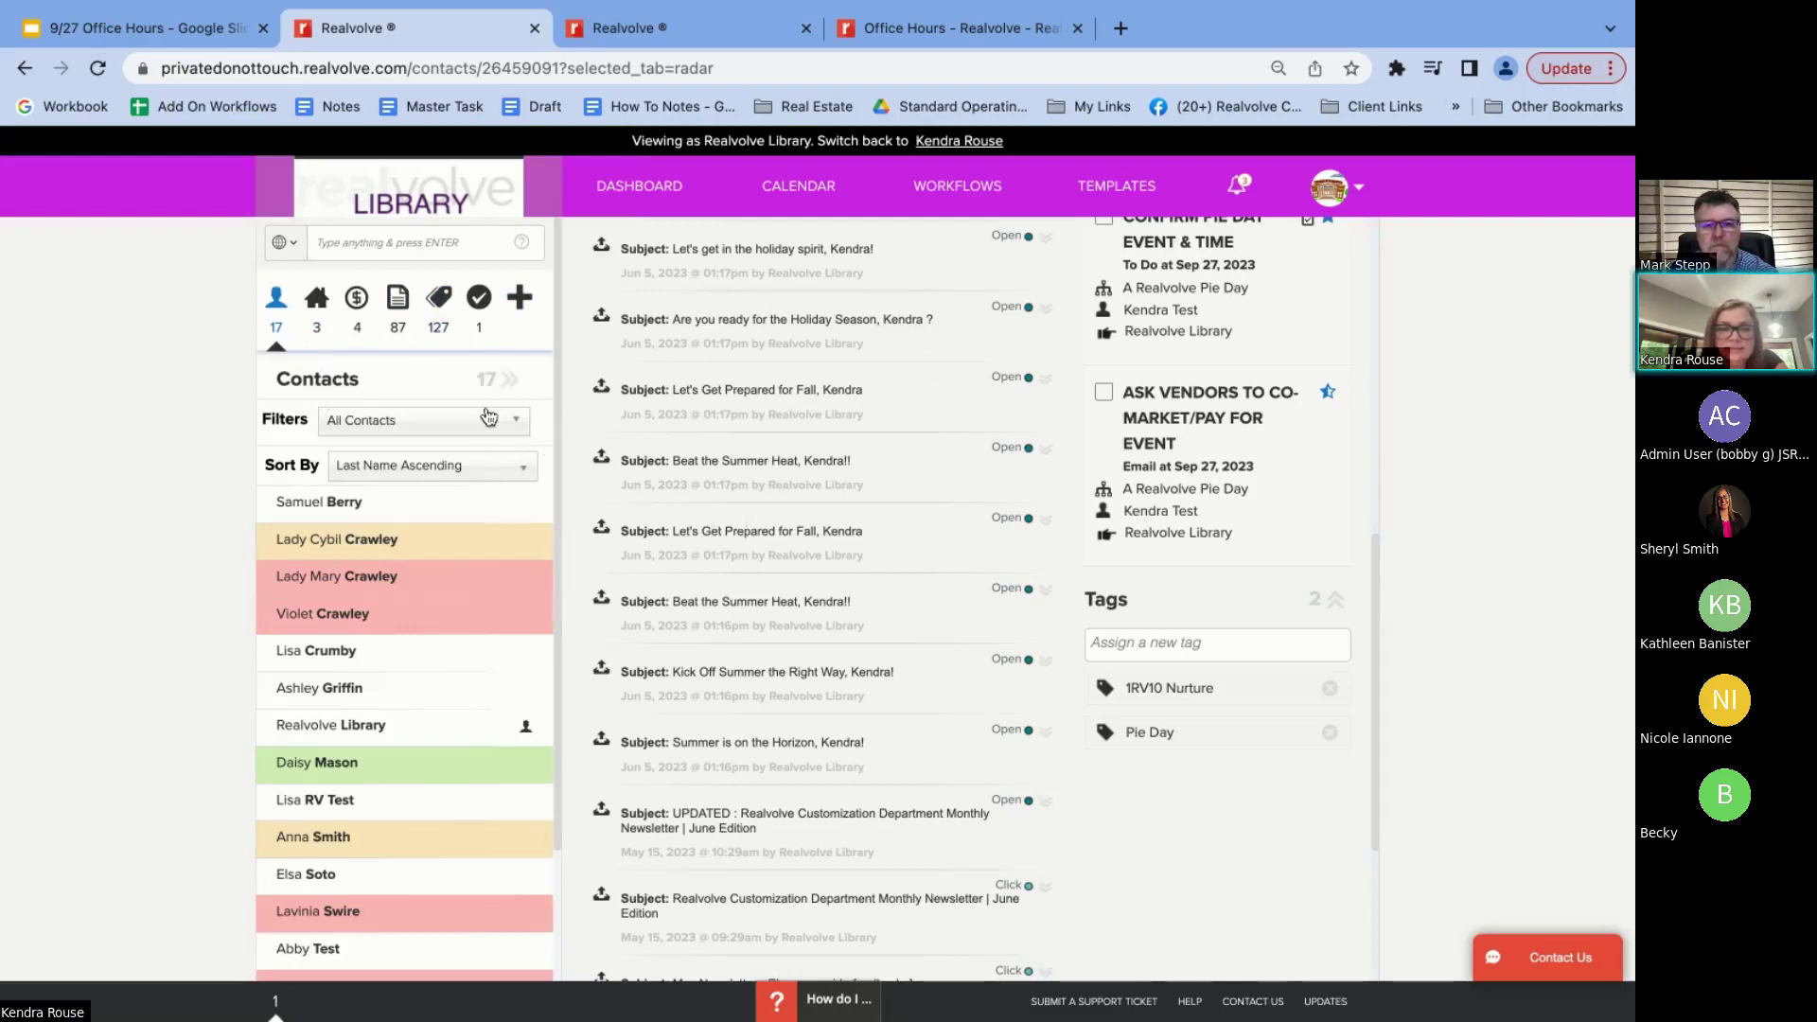
Create a new contact filter with the status Past Client and list the matching contacts
left_click(509, 382)
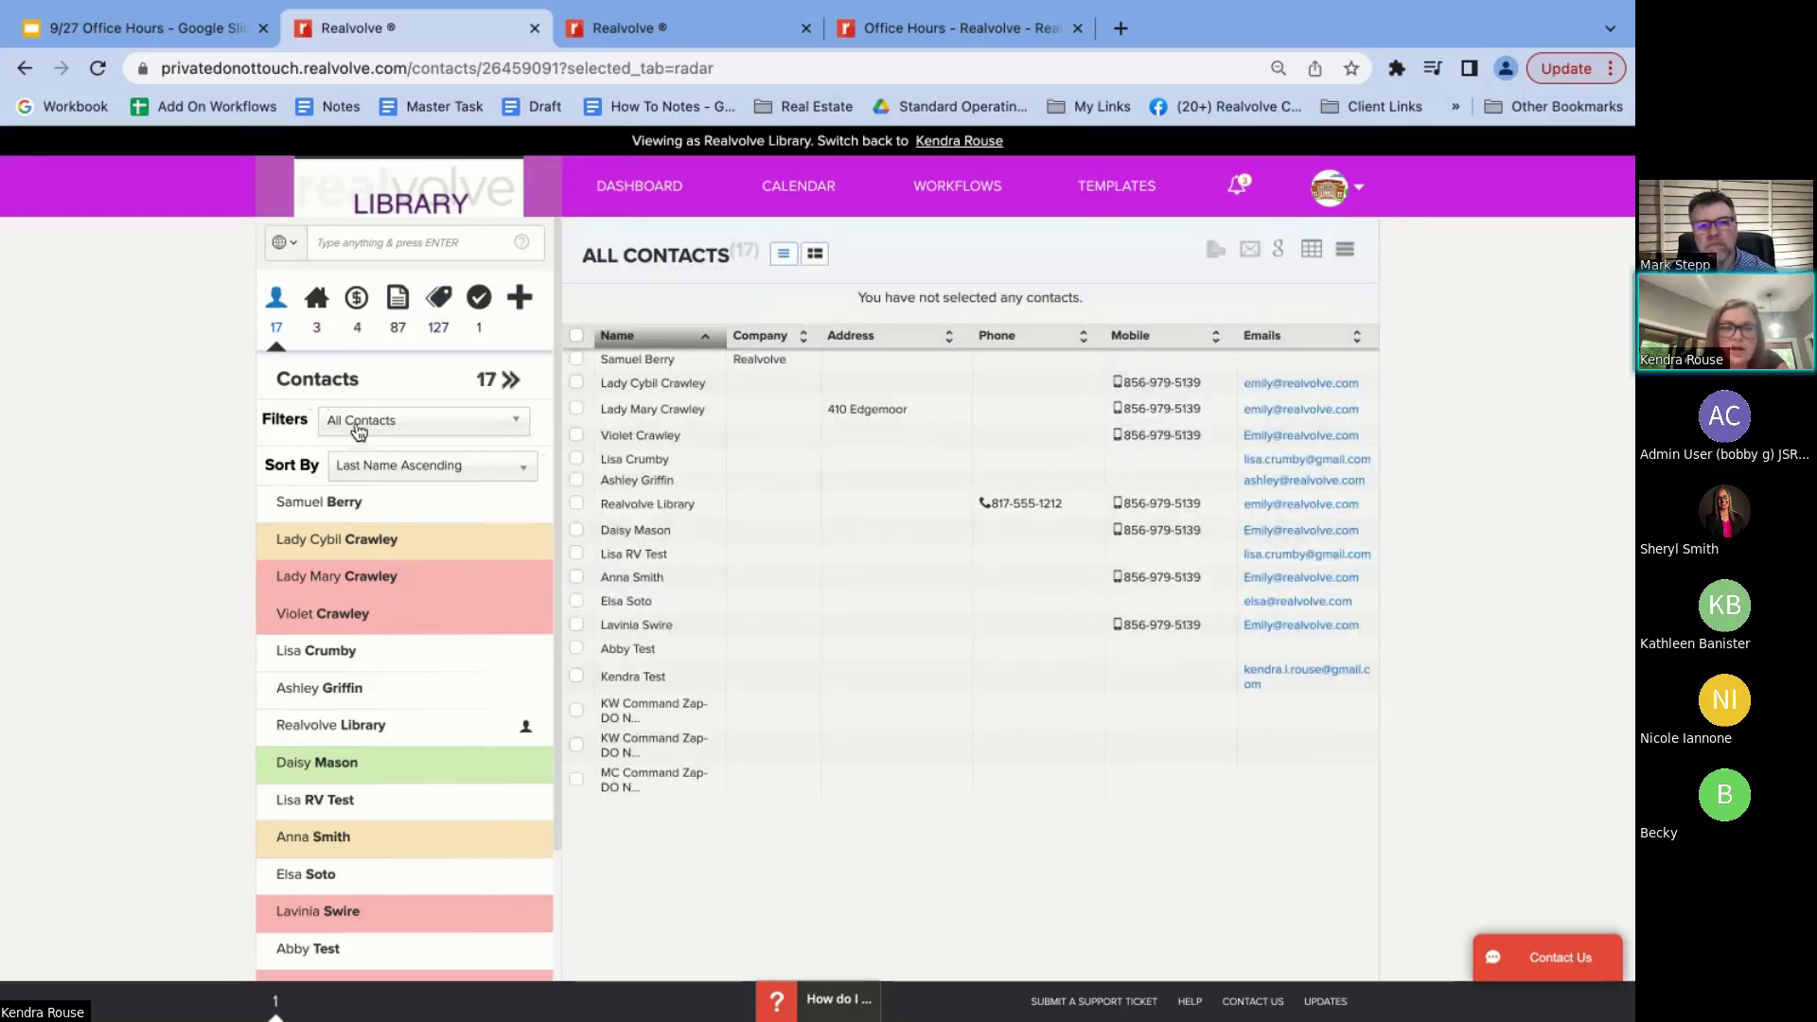
left_click(362, 426)
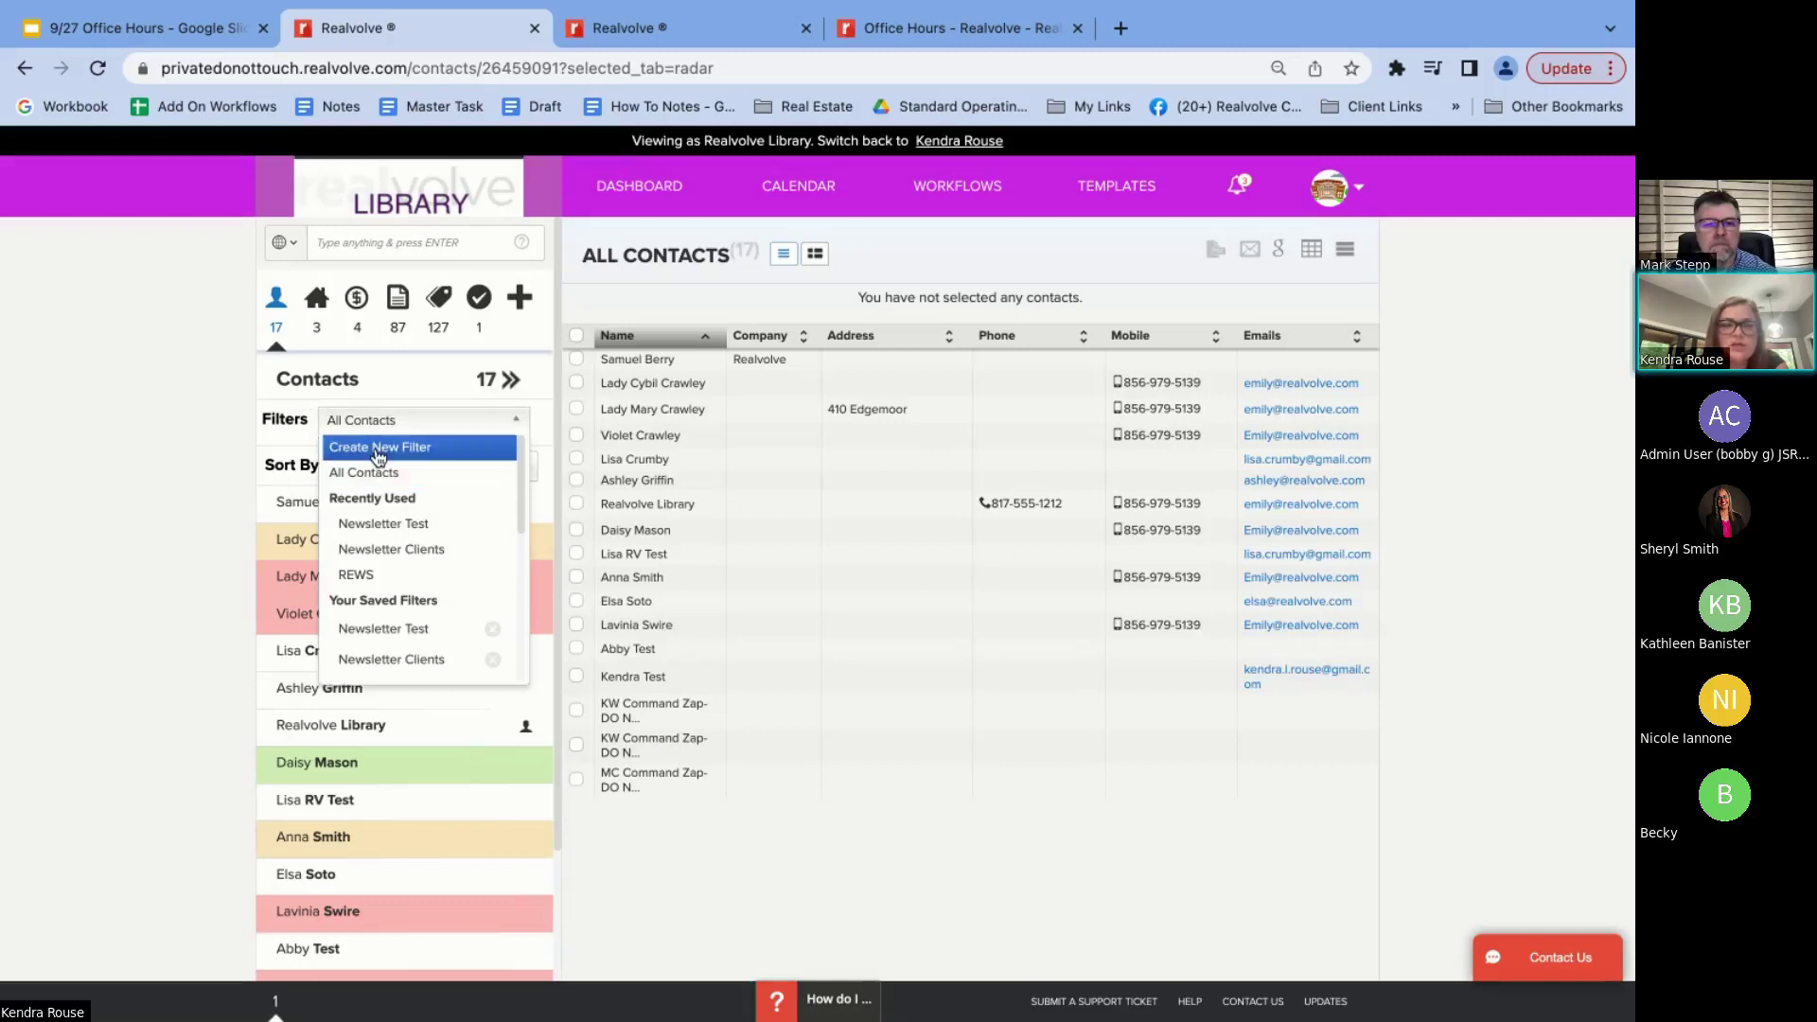
left_click(377, 449)
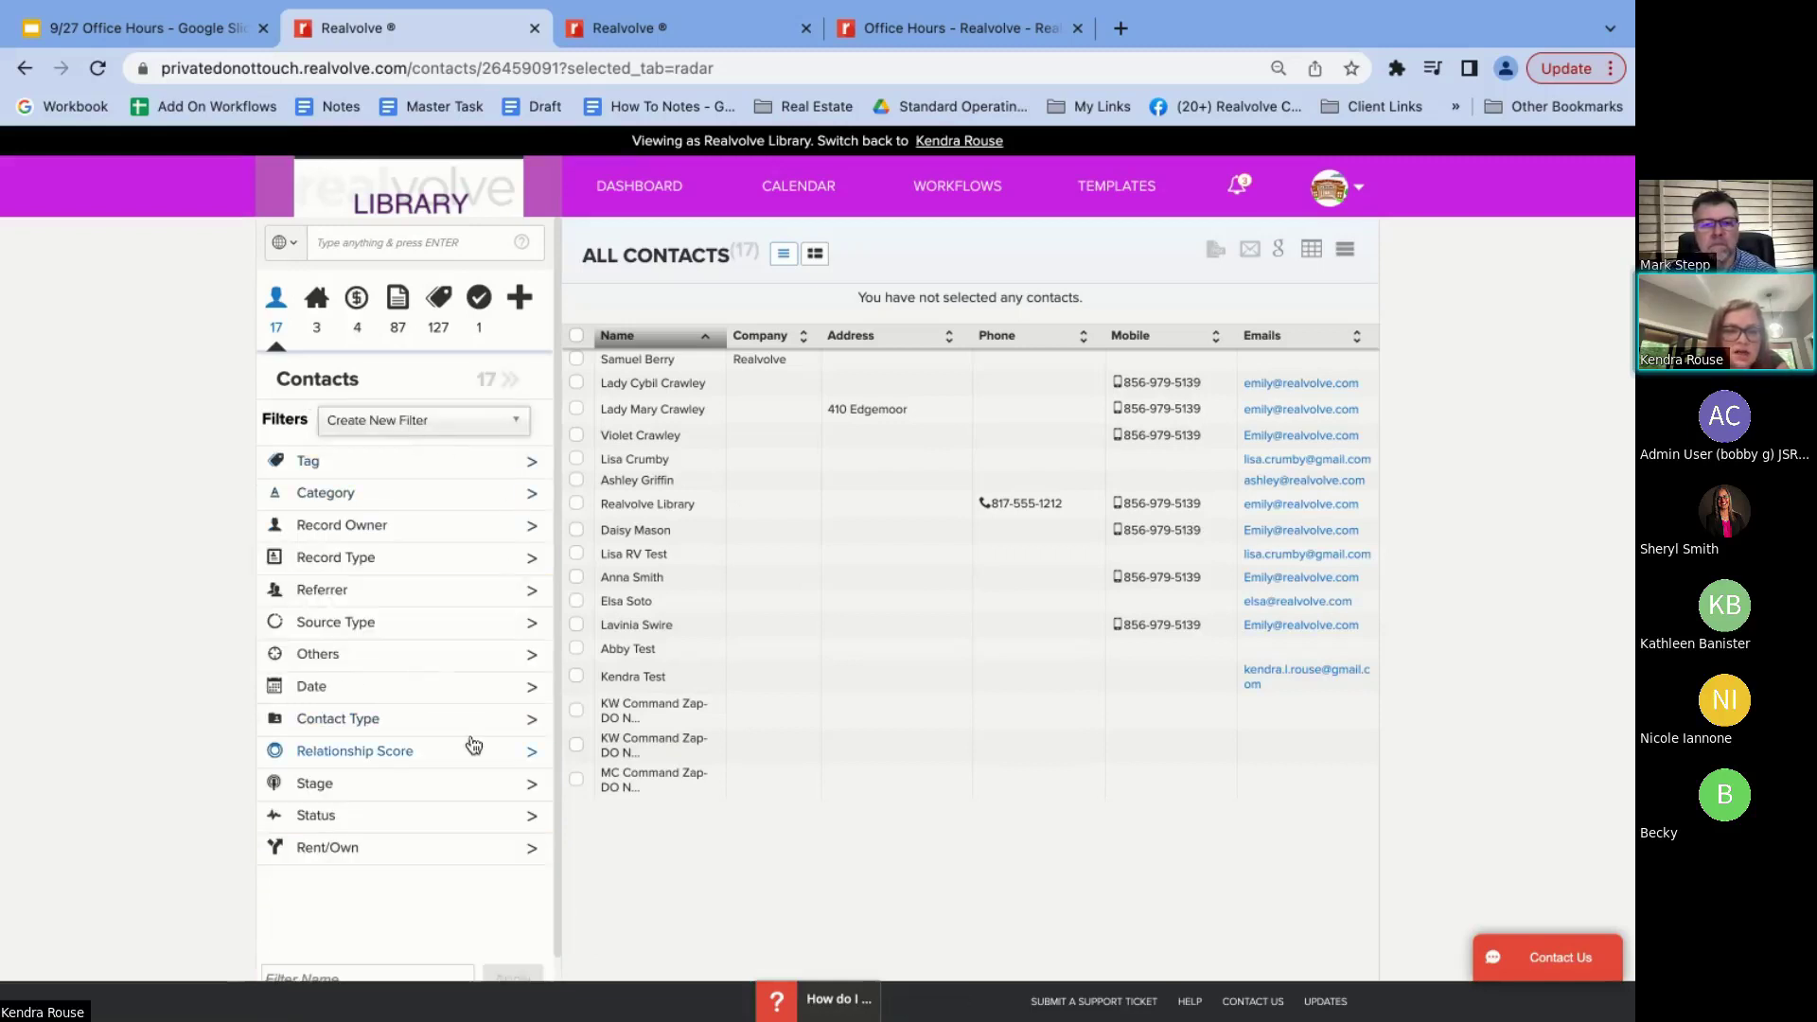
left_click(417, 819)
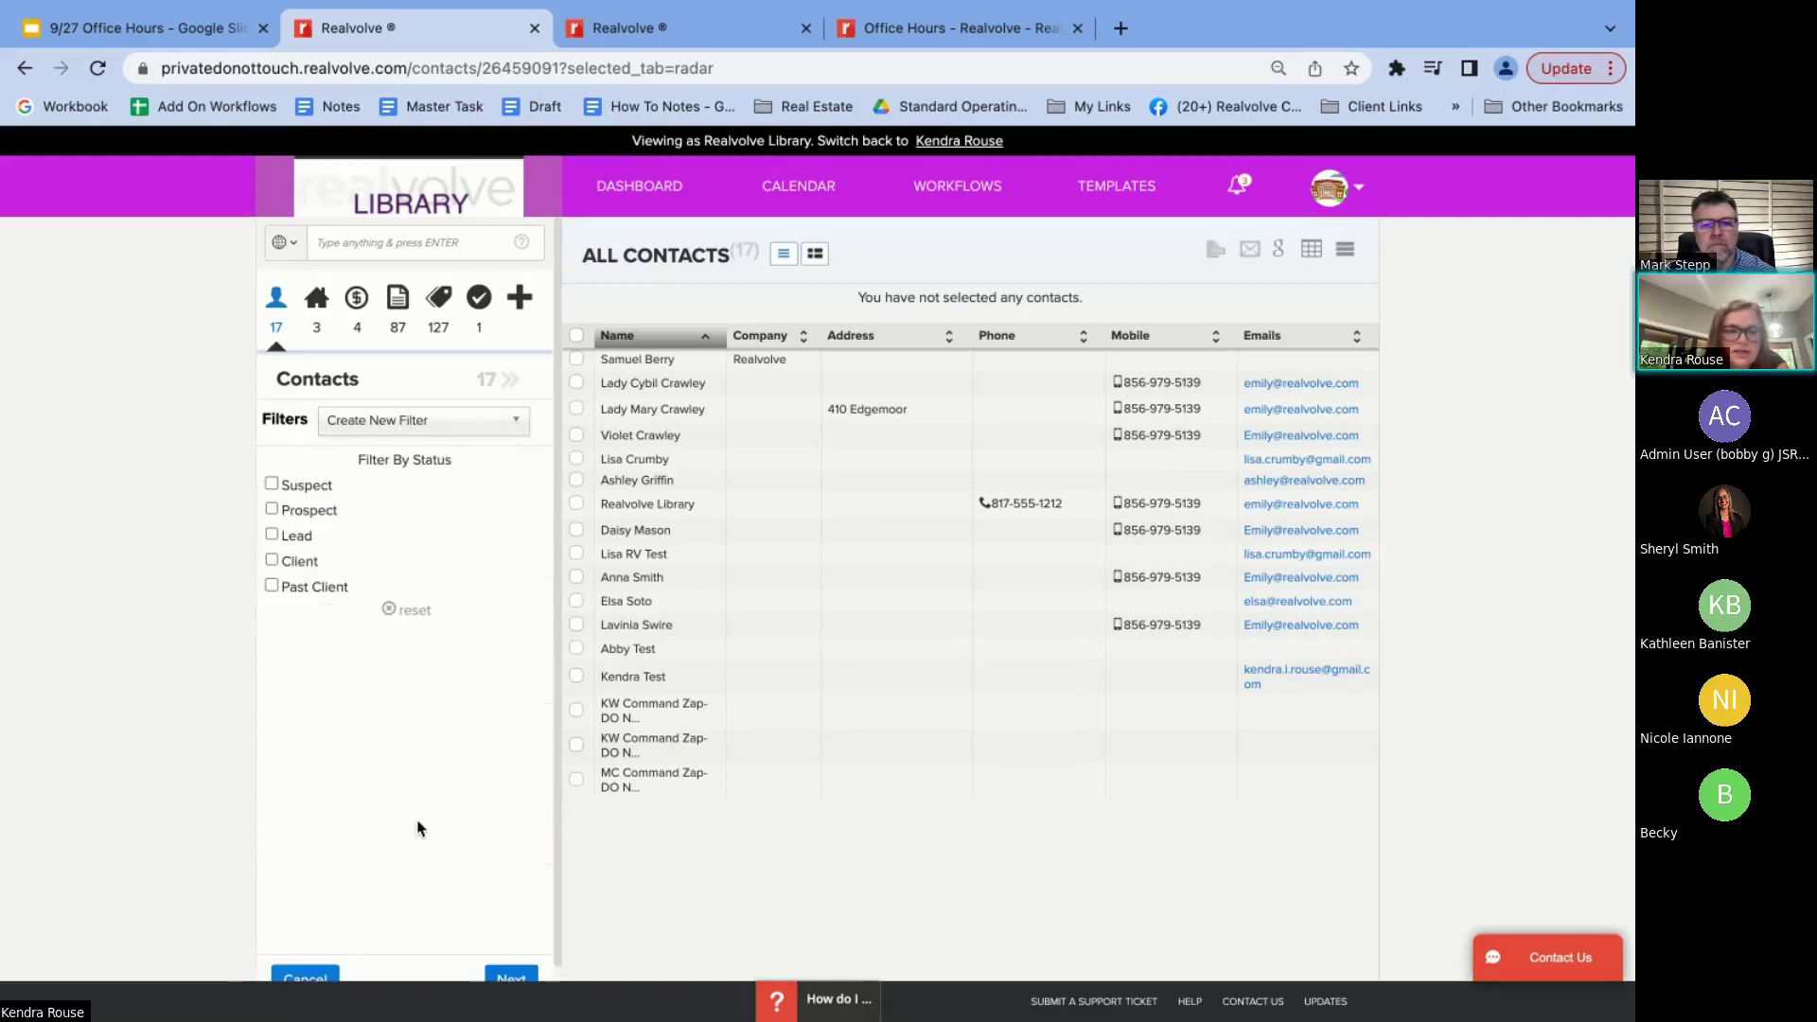
left_click(274, 588)
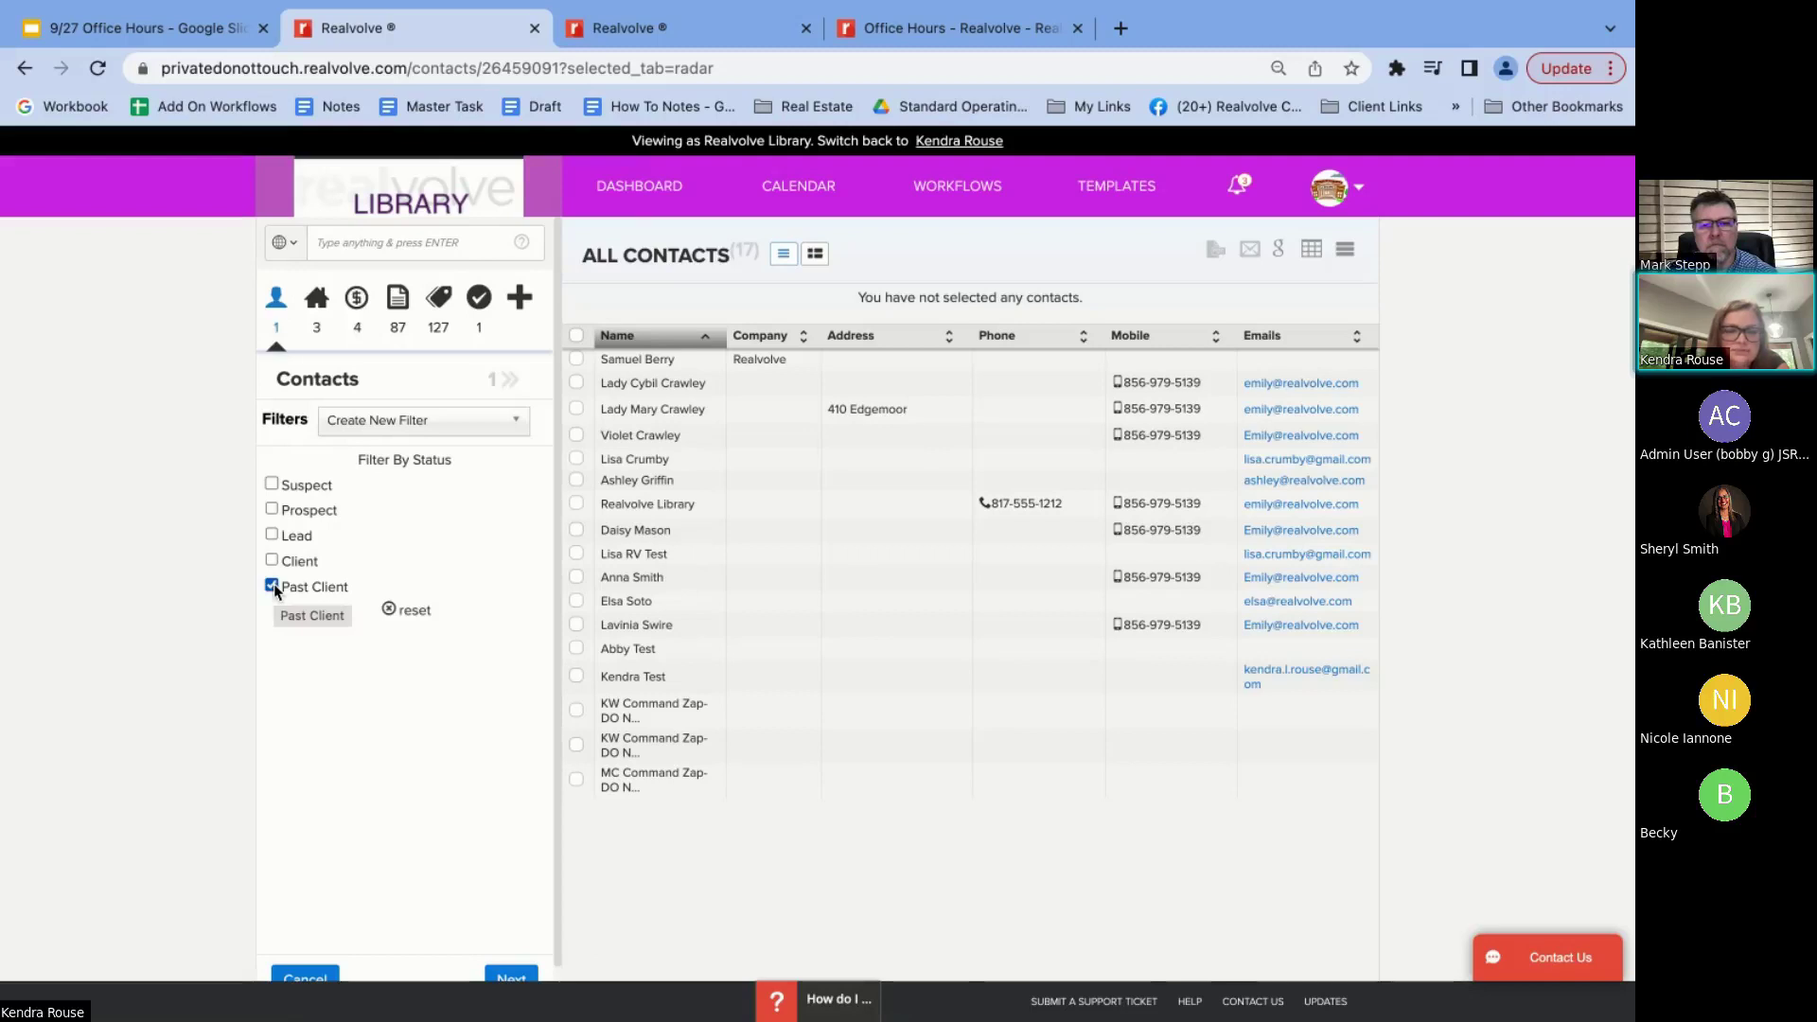
left_click(500, 969)
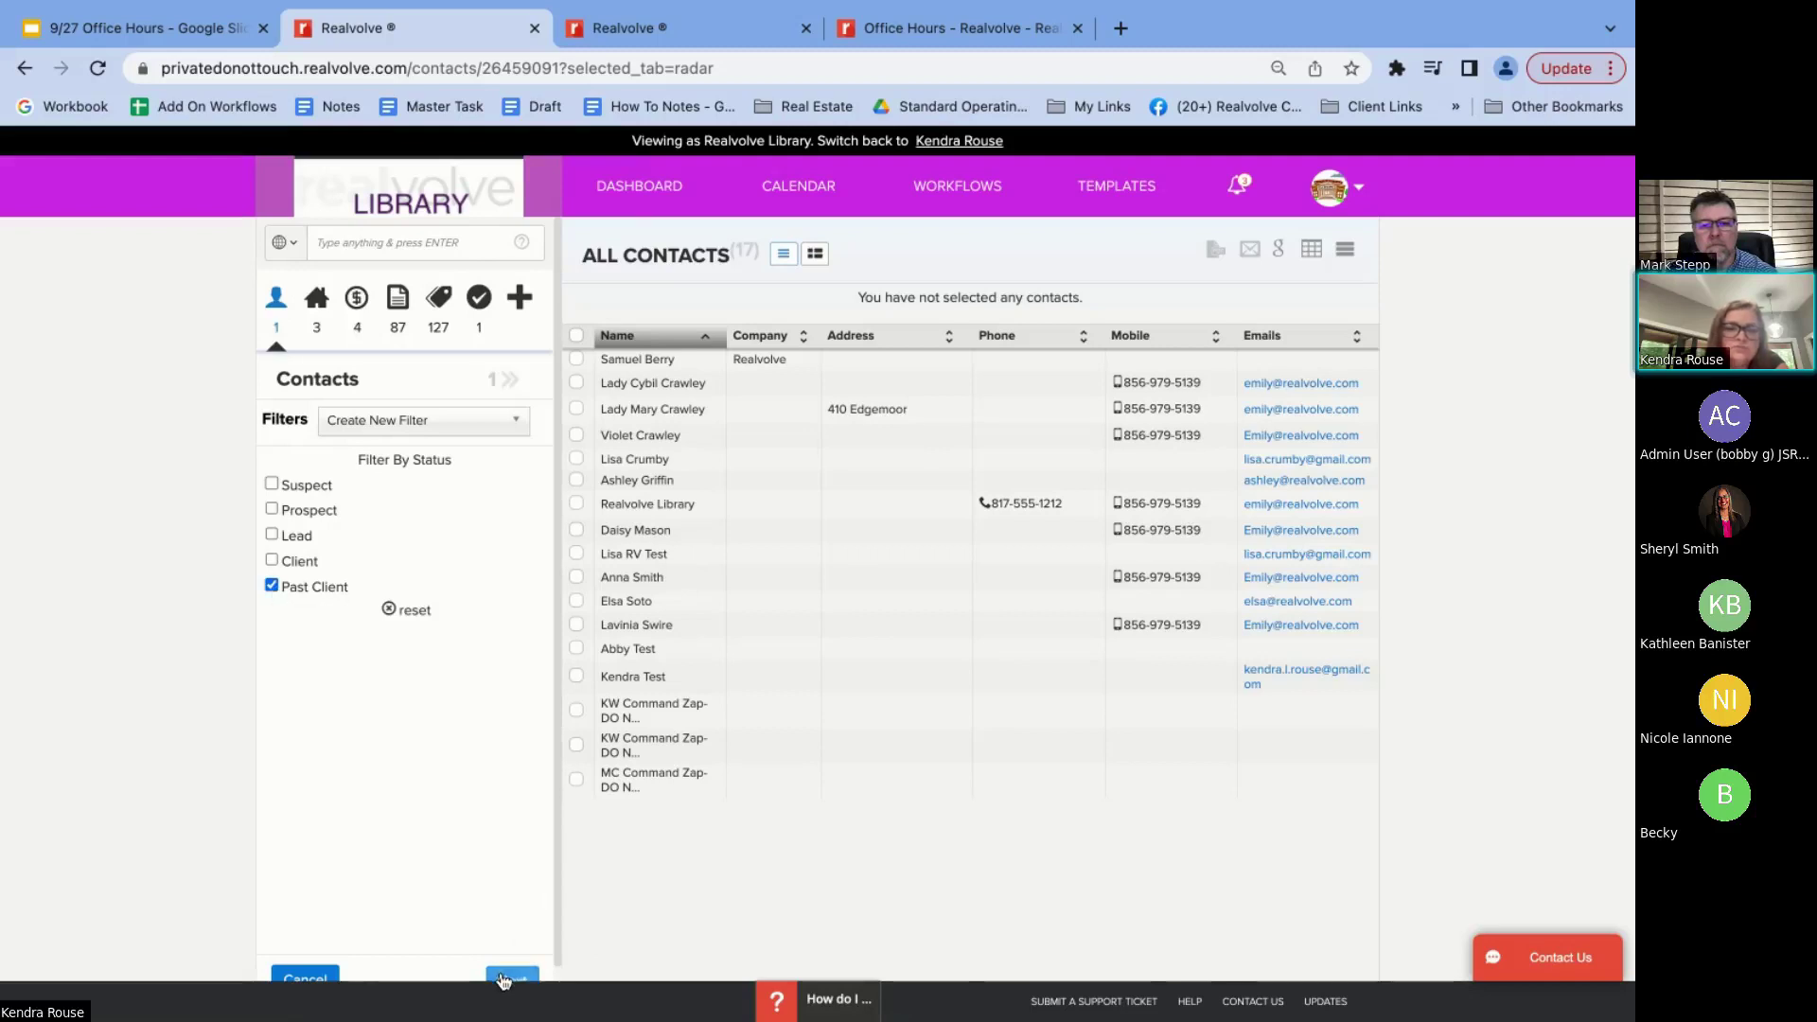
left_click(508, 382)
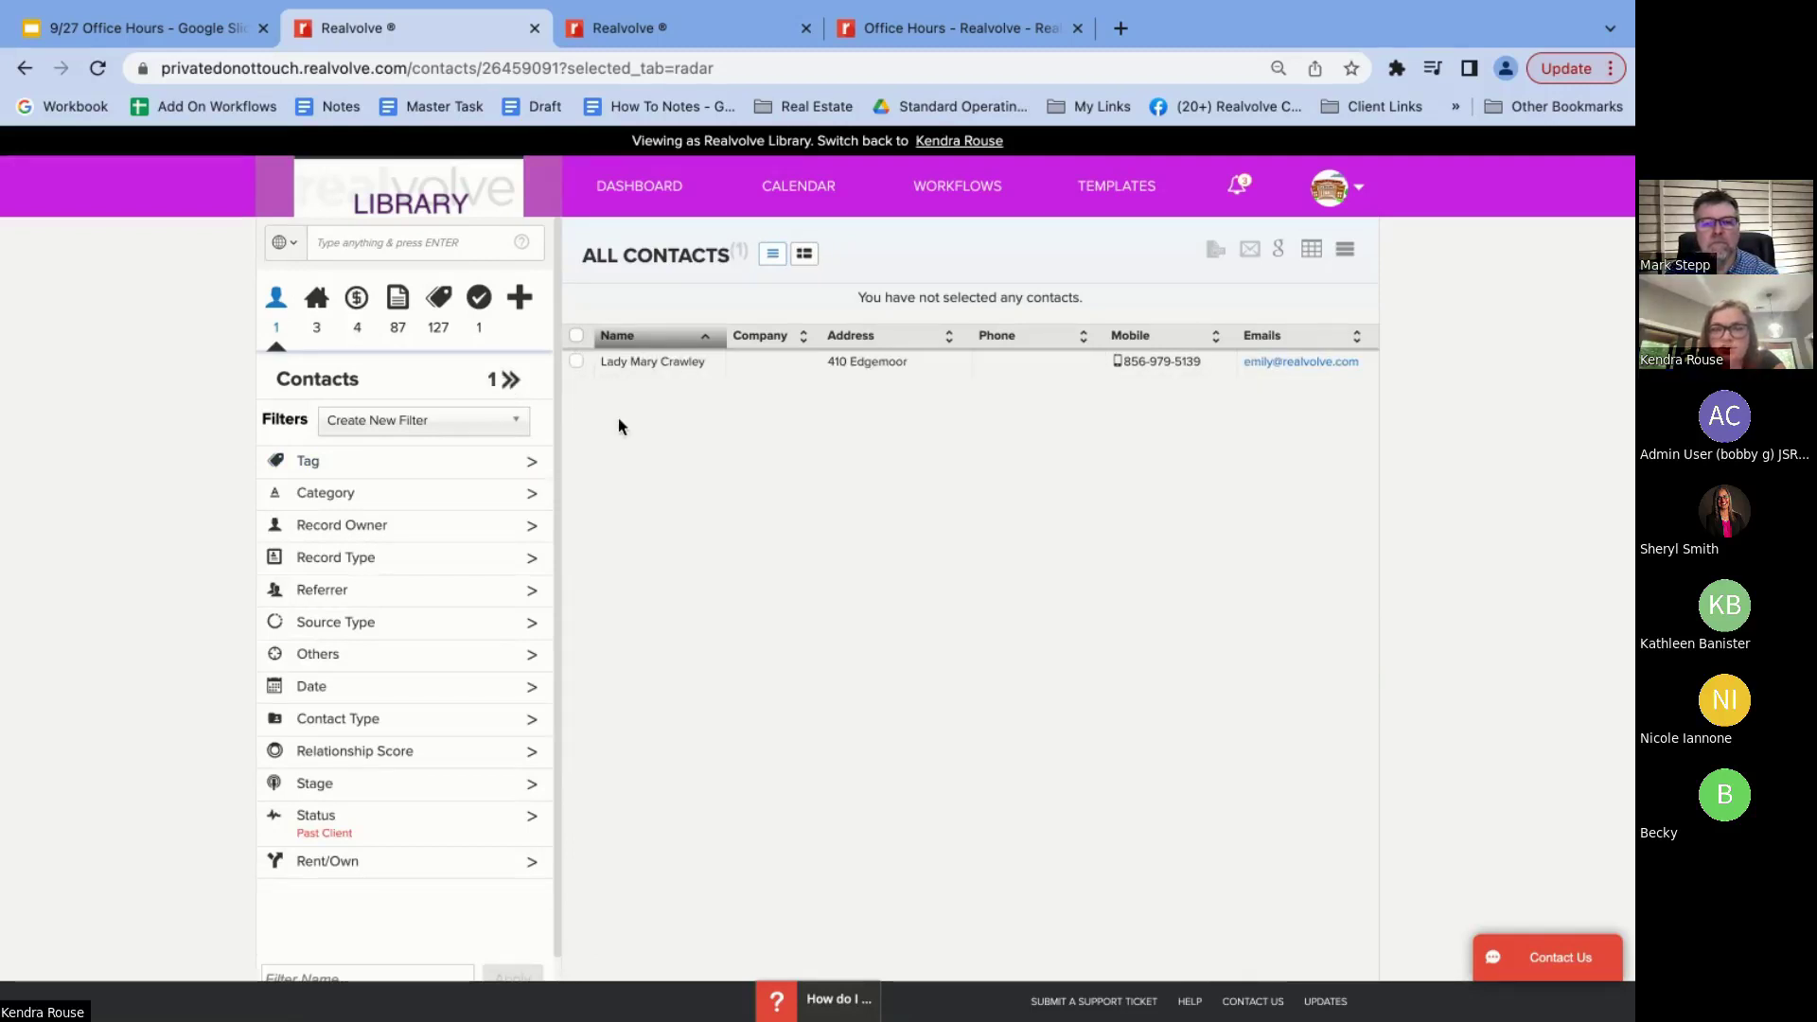
Select all the filtered past-client contacts and bulk-add the "Pie Day" tag to them
left_click(576, 337)
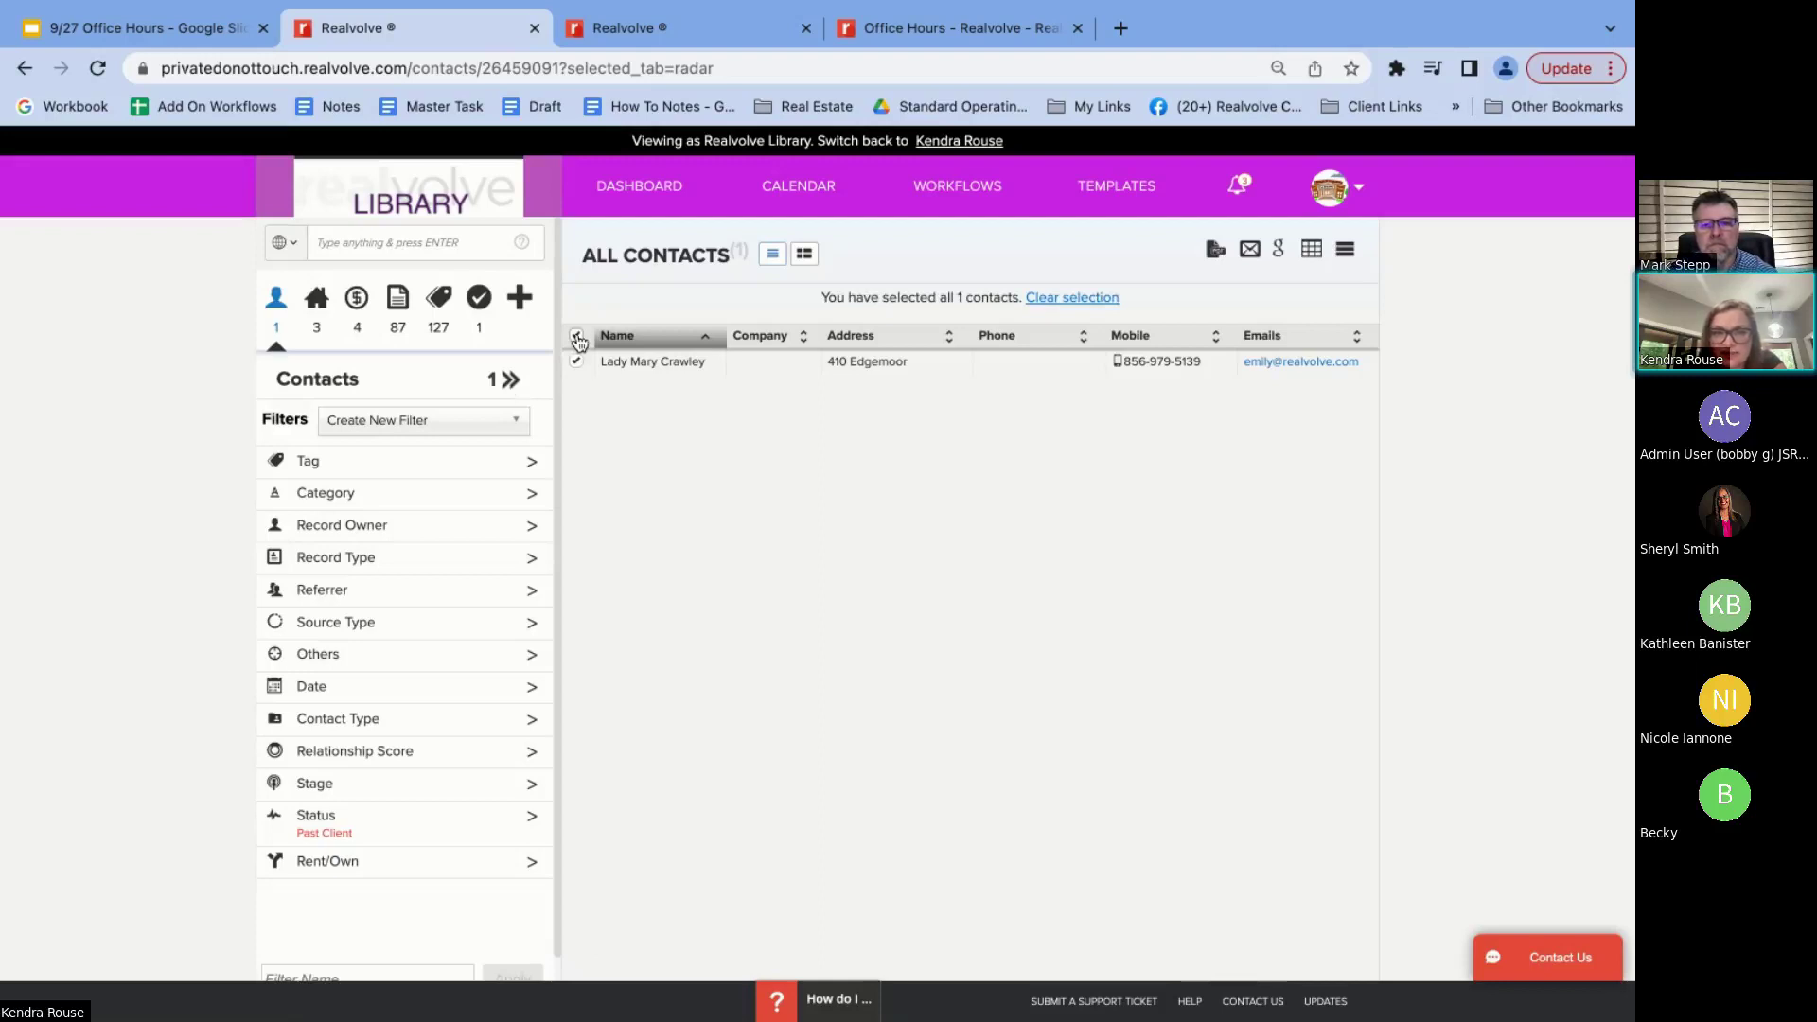
left_click(577, 338)
left_click(578, 338)
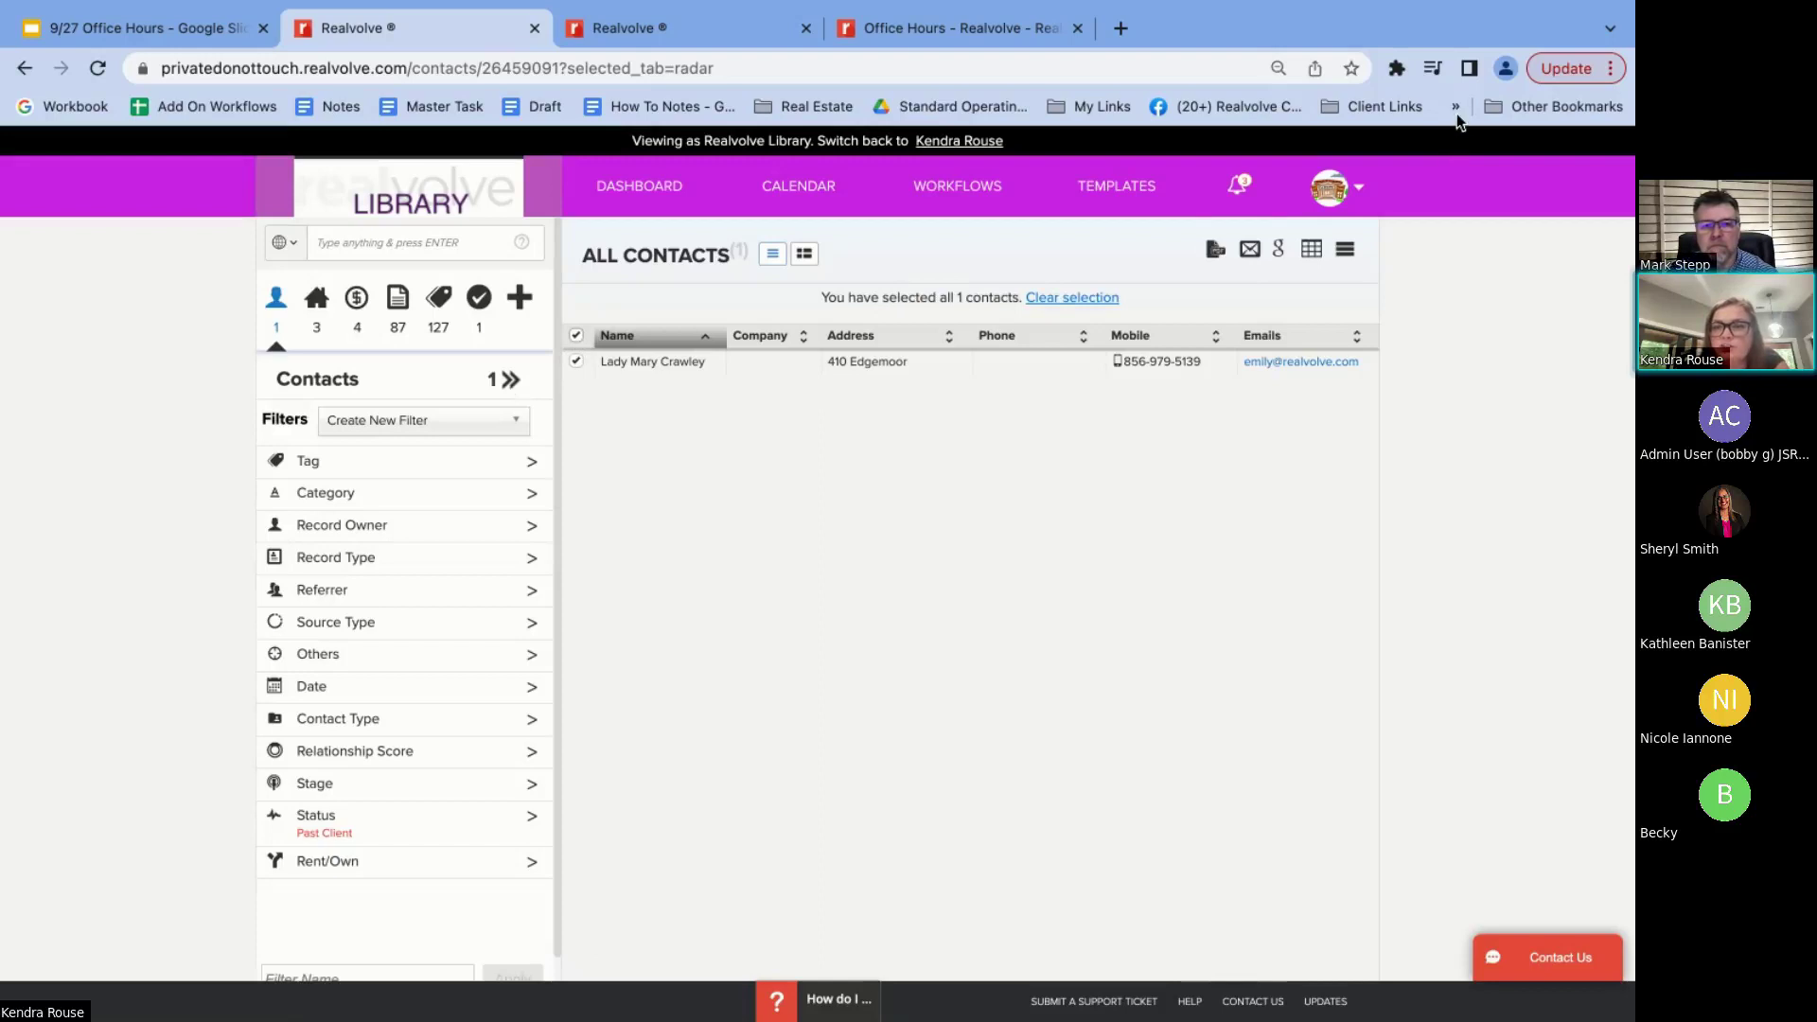
left_click(1345, 251)
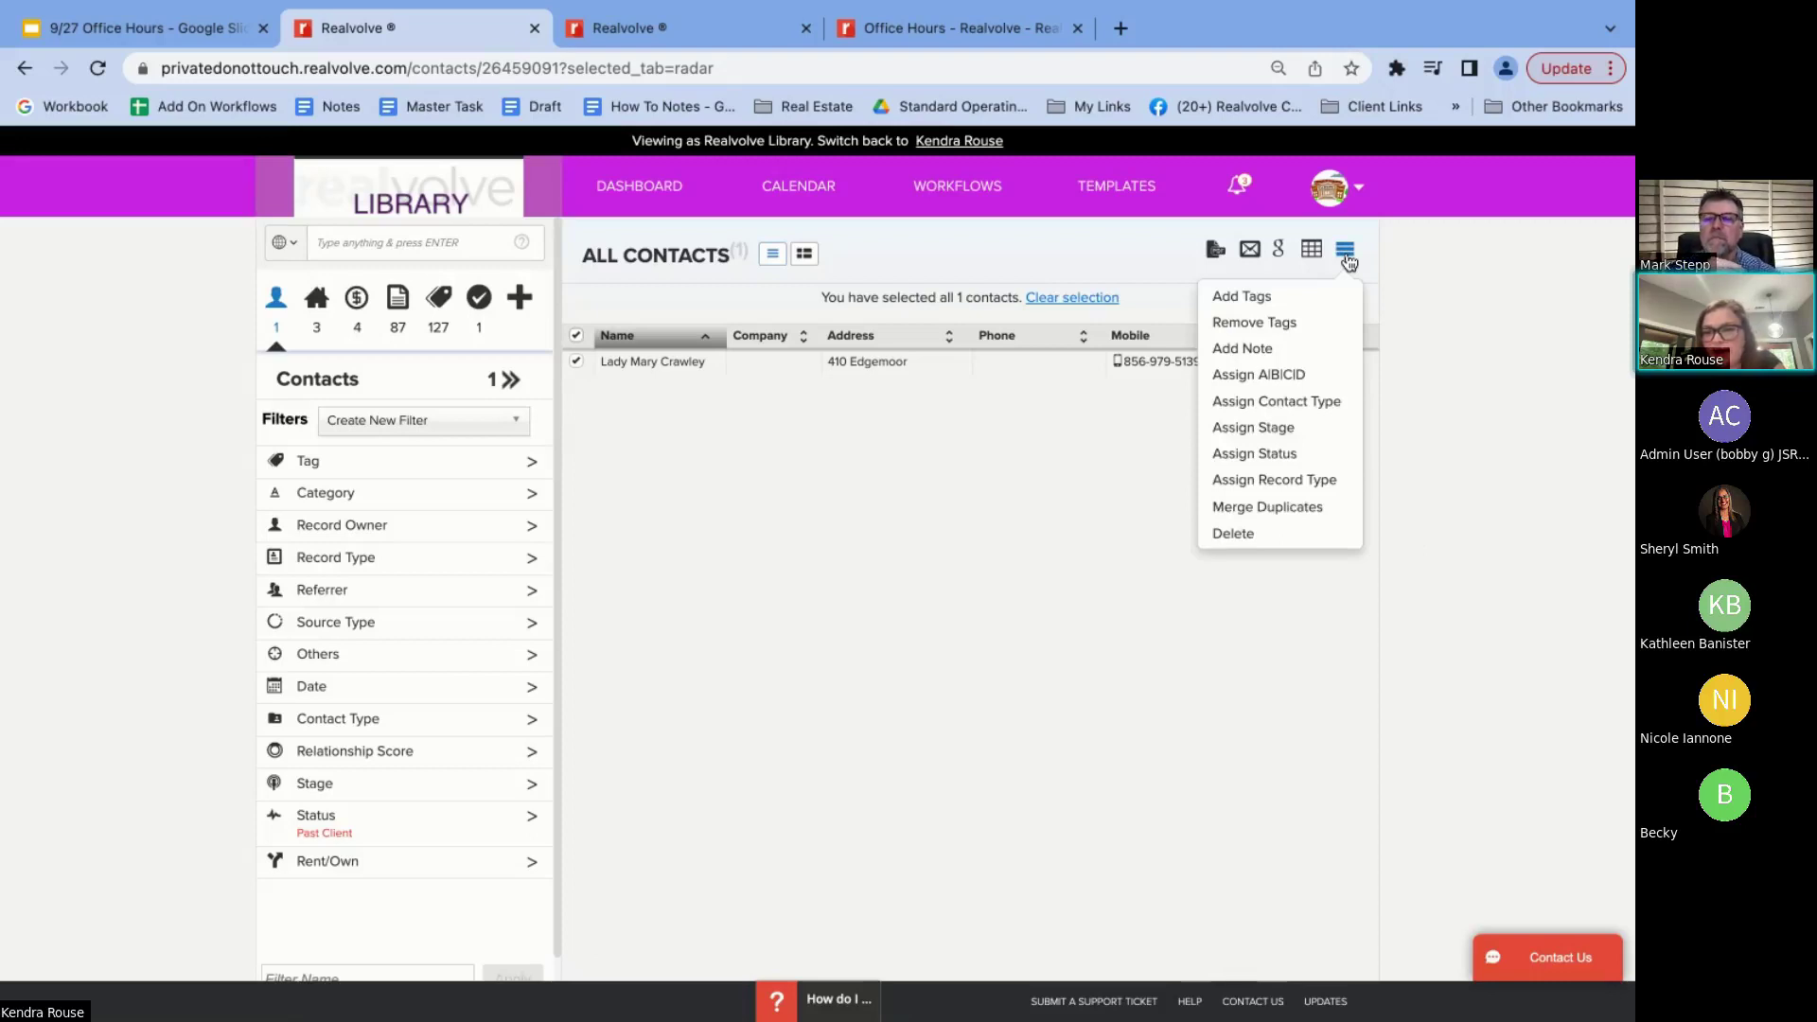
left_click(1232, 301)
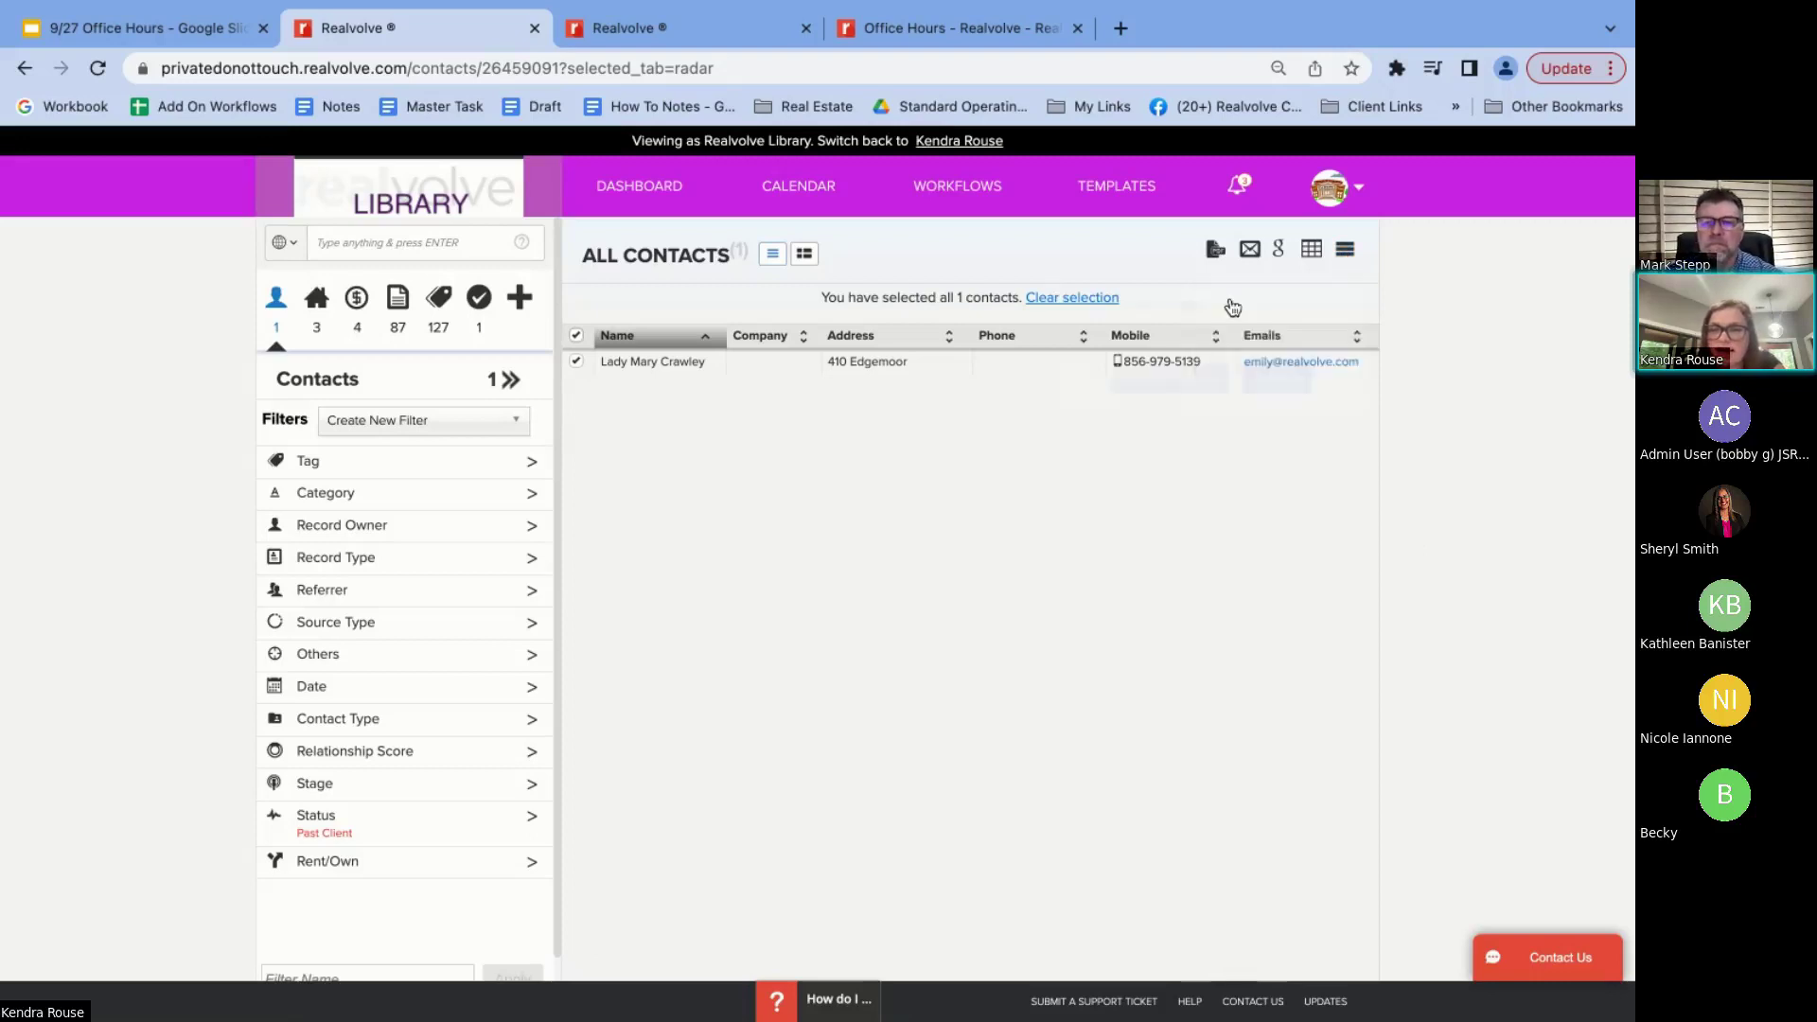
left_click(1138, 338)
type("P")
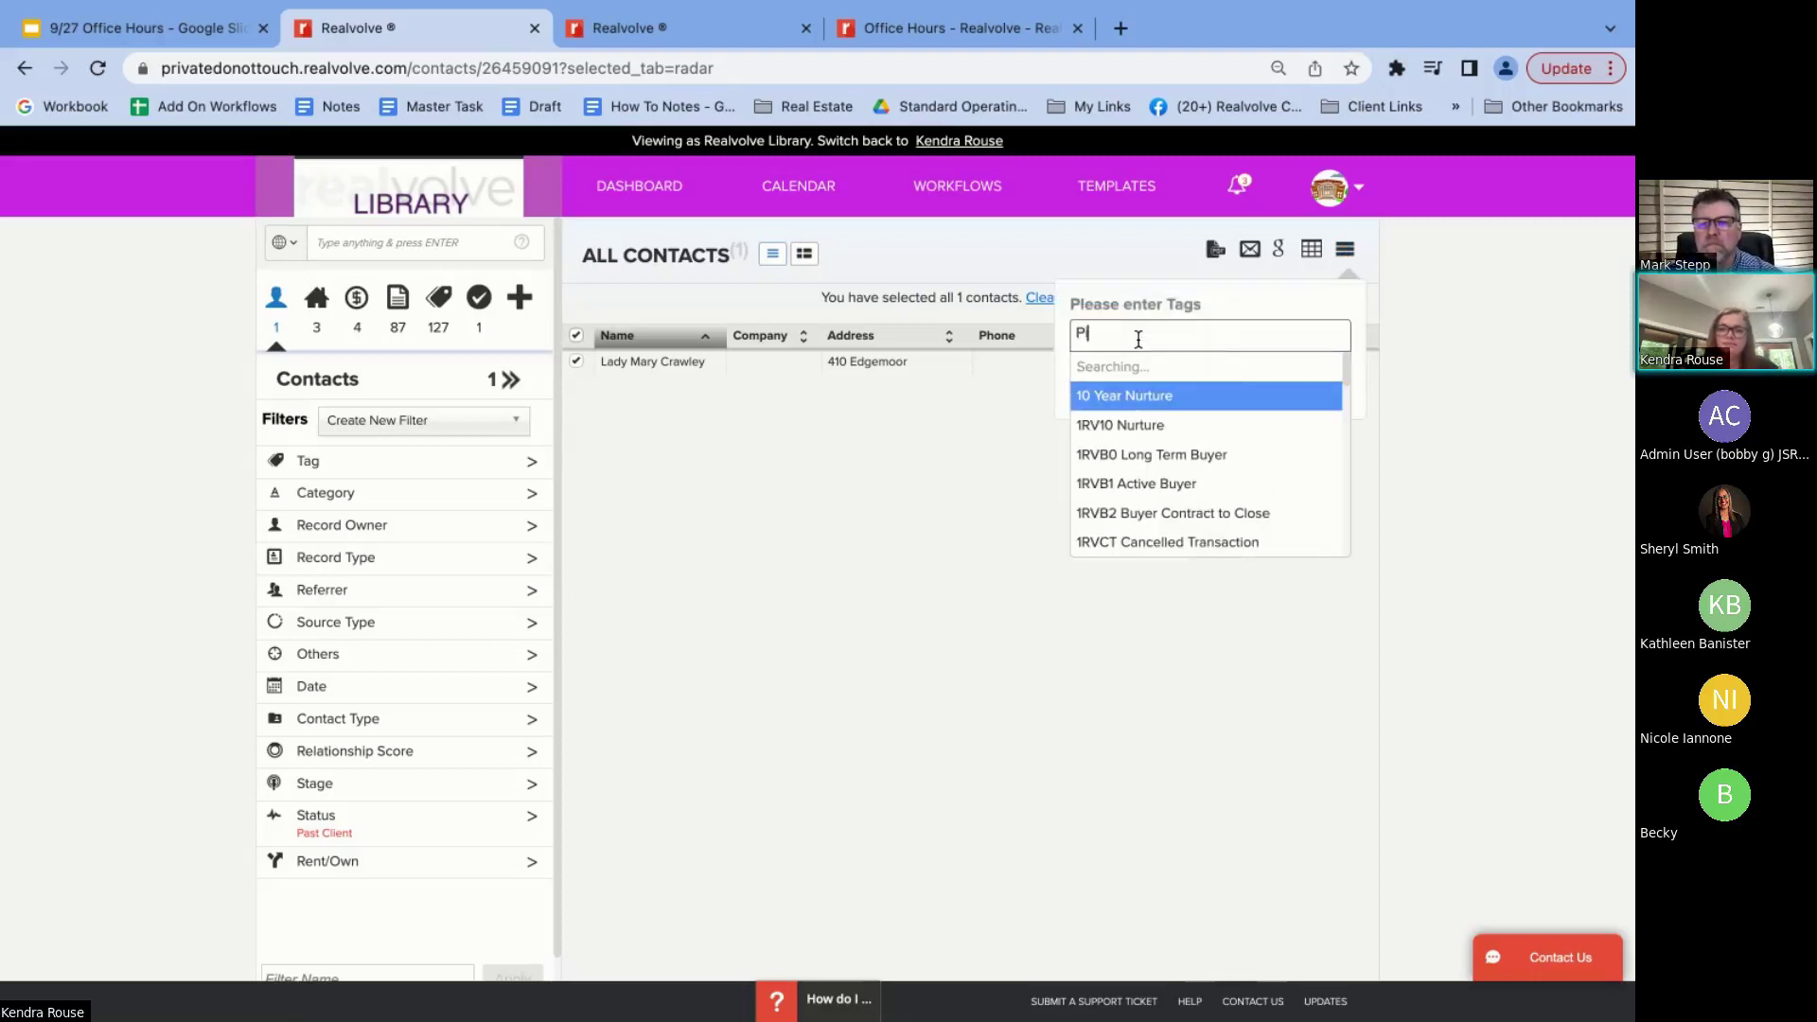
type("ie Day")
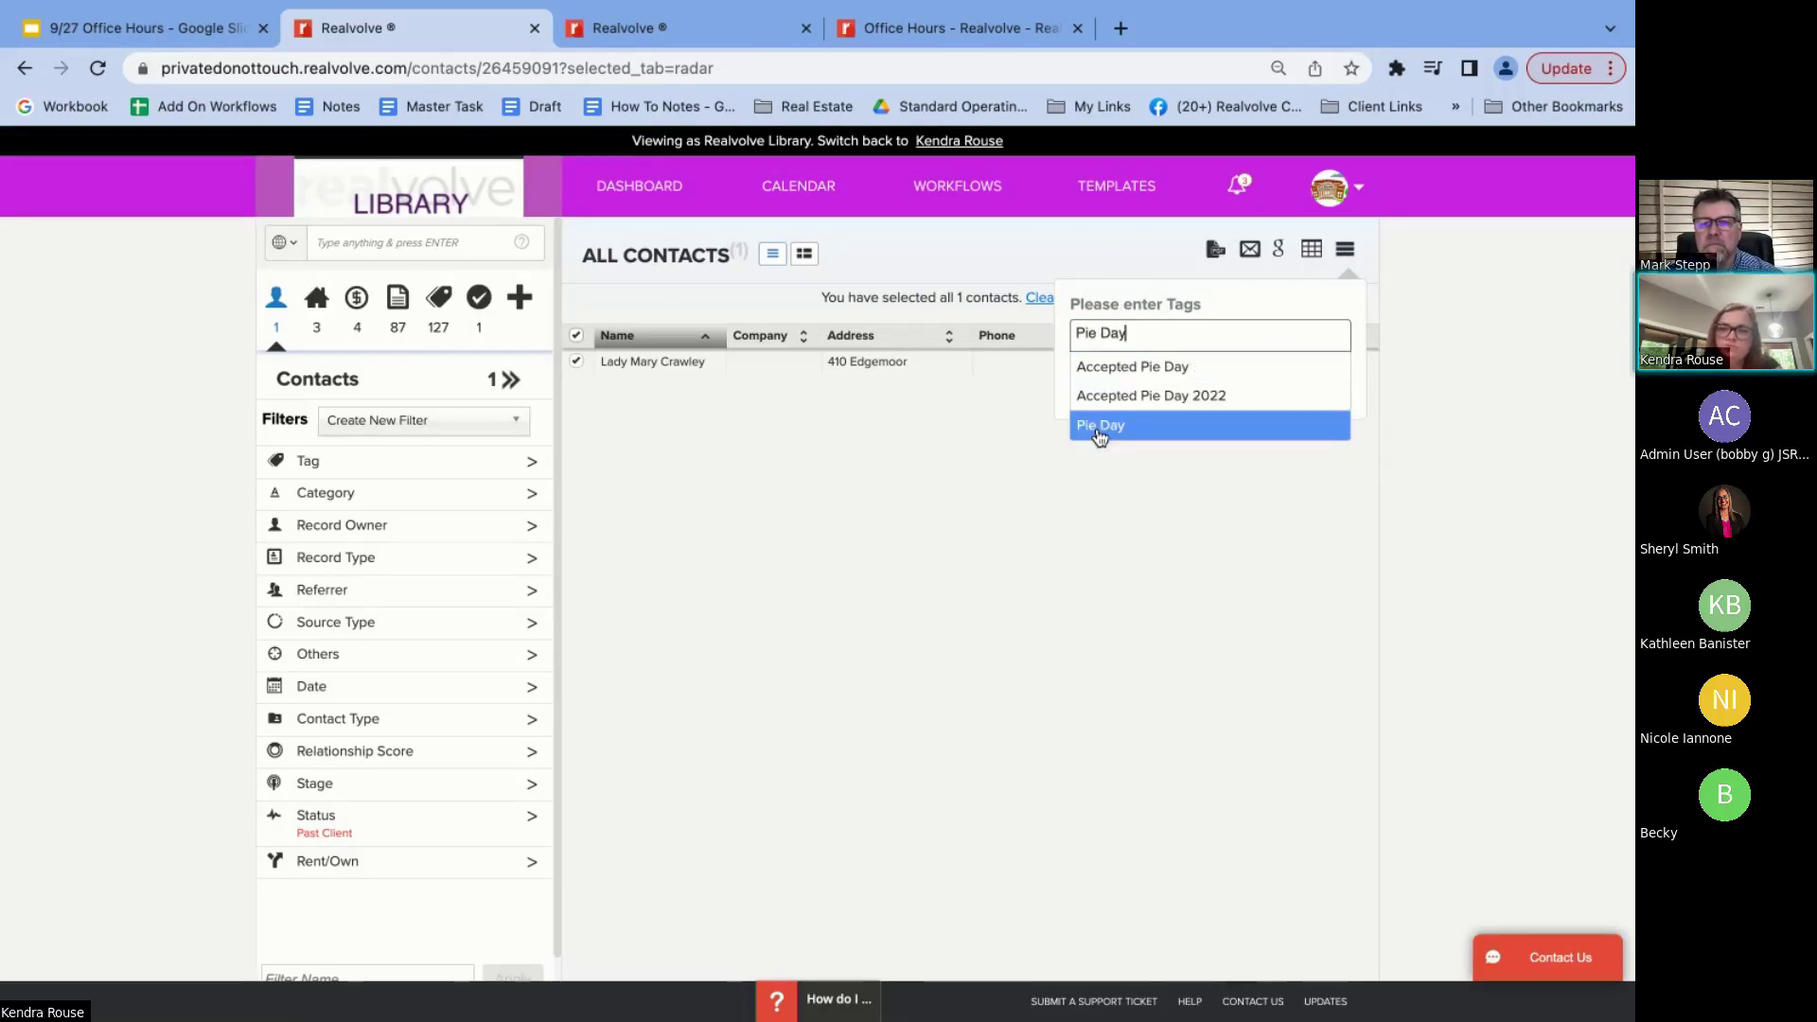
left_click(1098, 433)
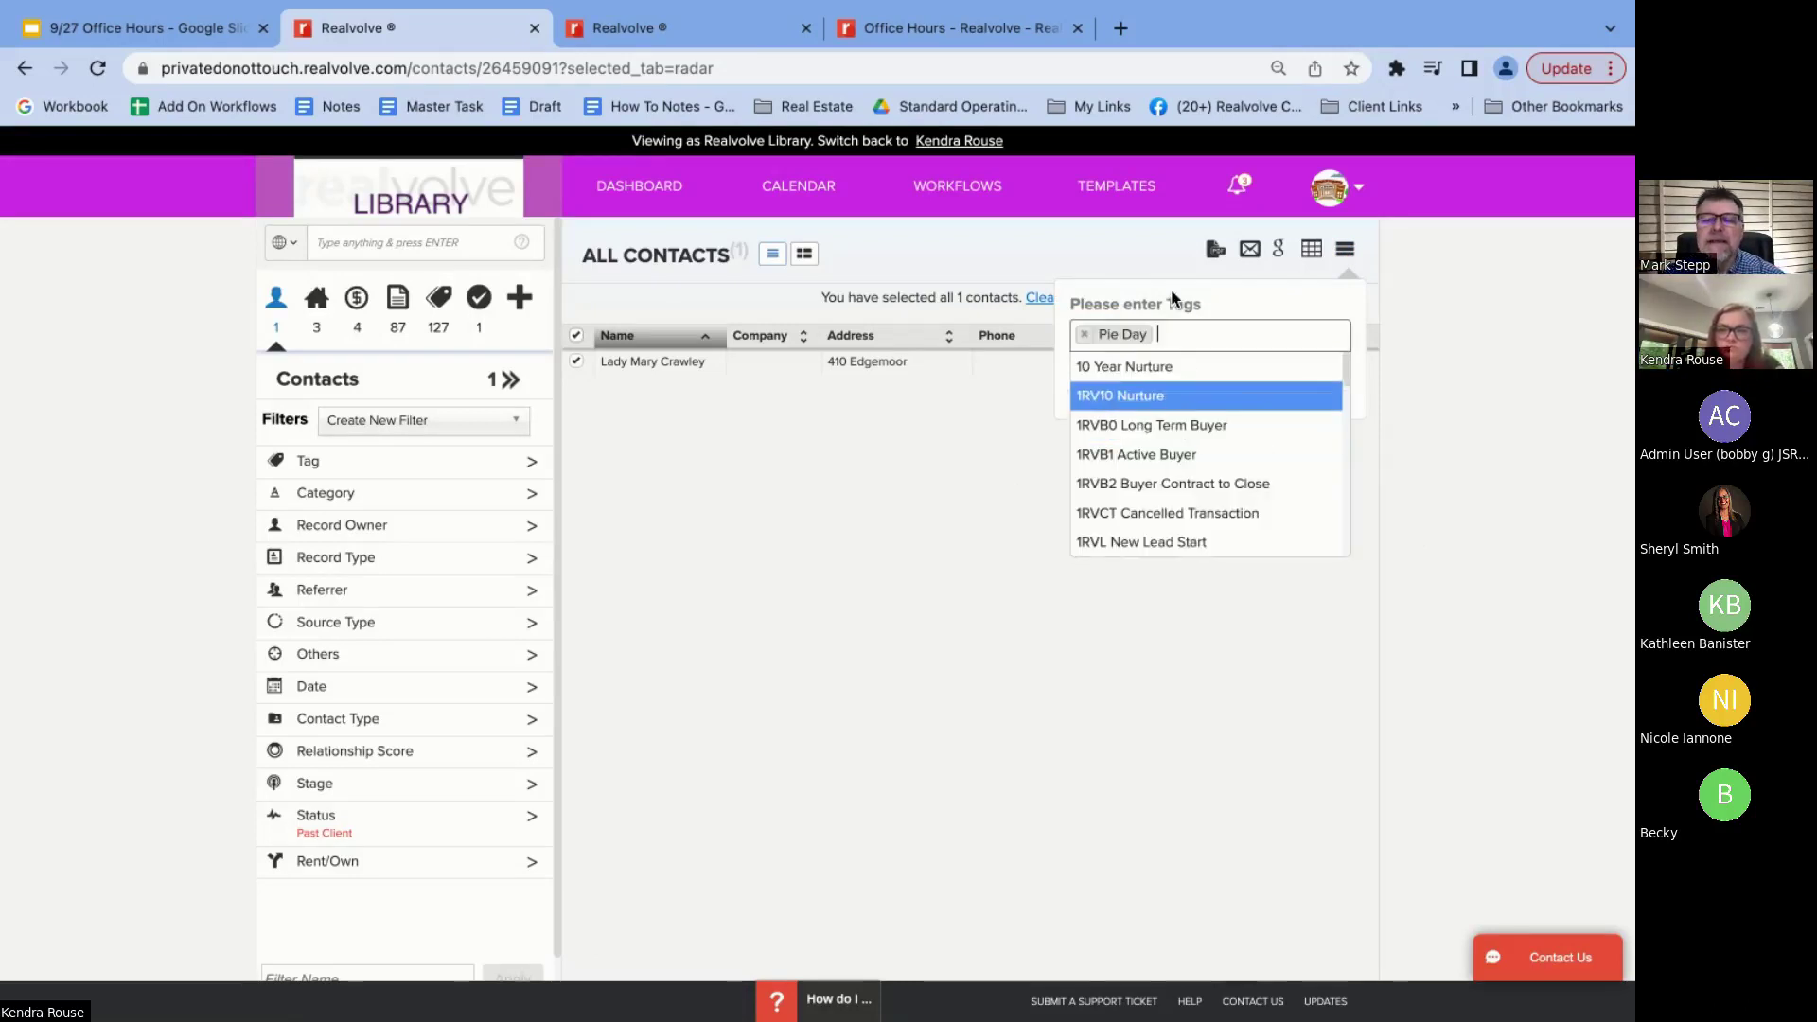
left_click(1212, 304)
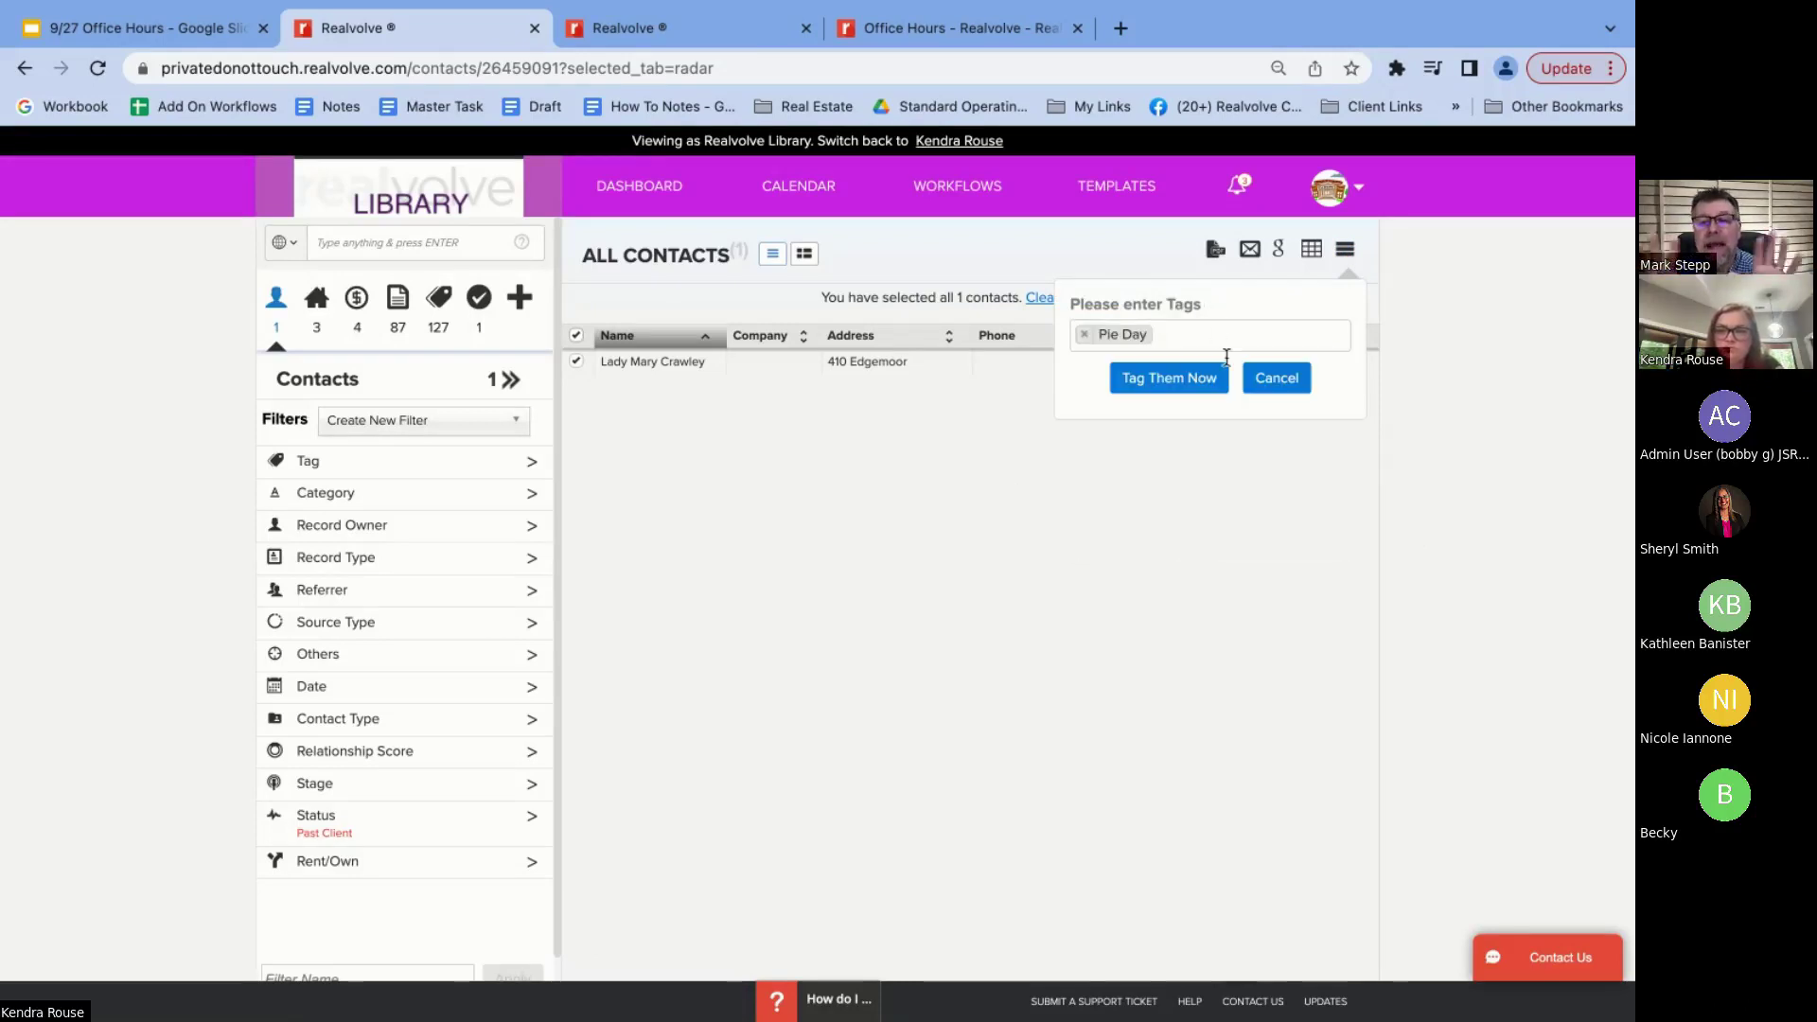
left_click(1179, 382)
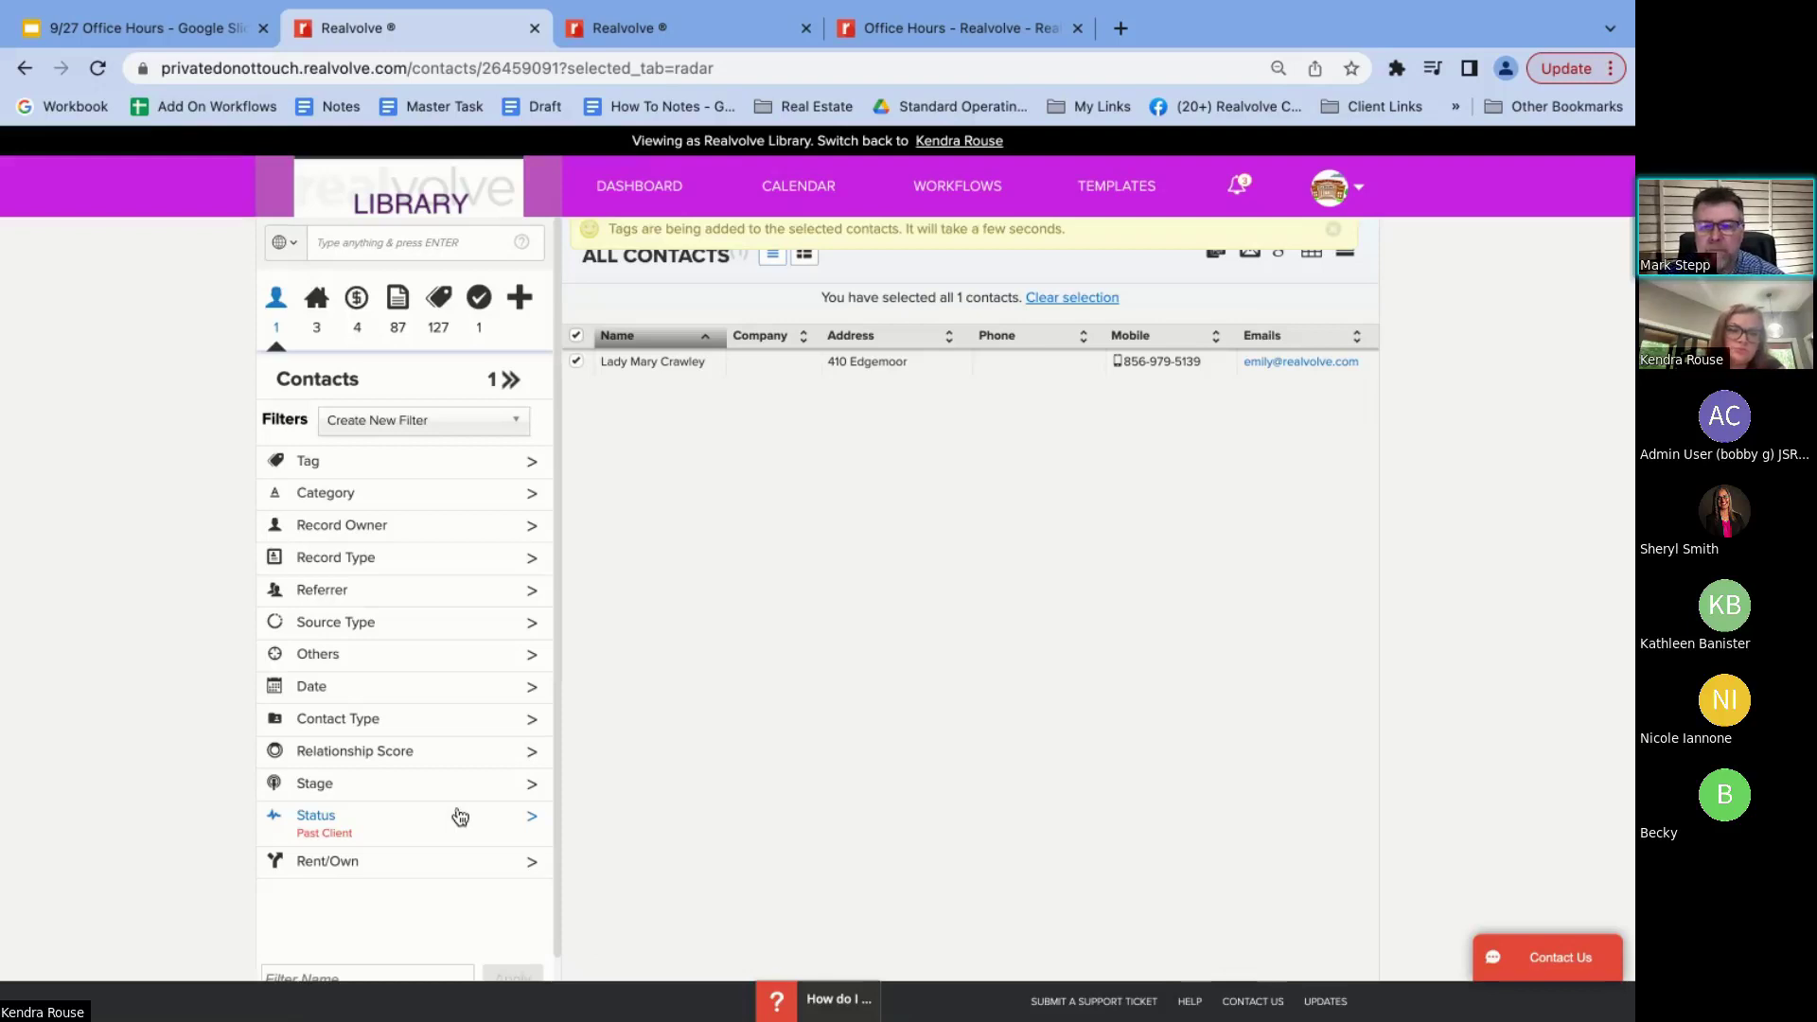
Look through the Status, Category and Record Owner filter criteria, cancelling out of each one
left_click(408, 842)
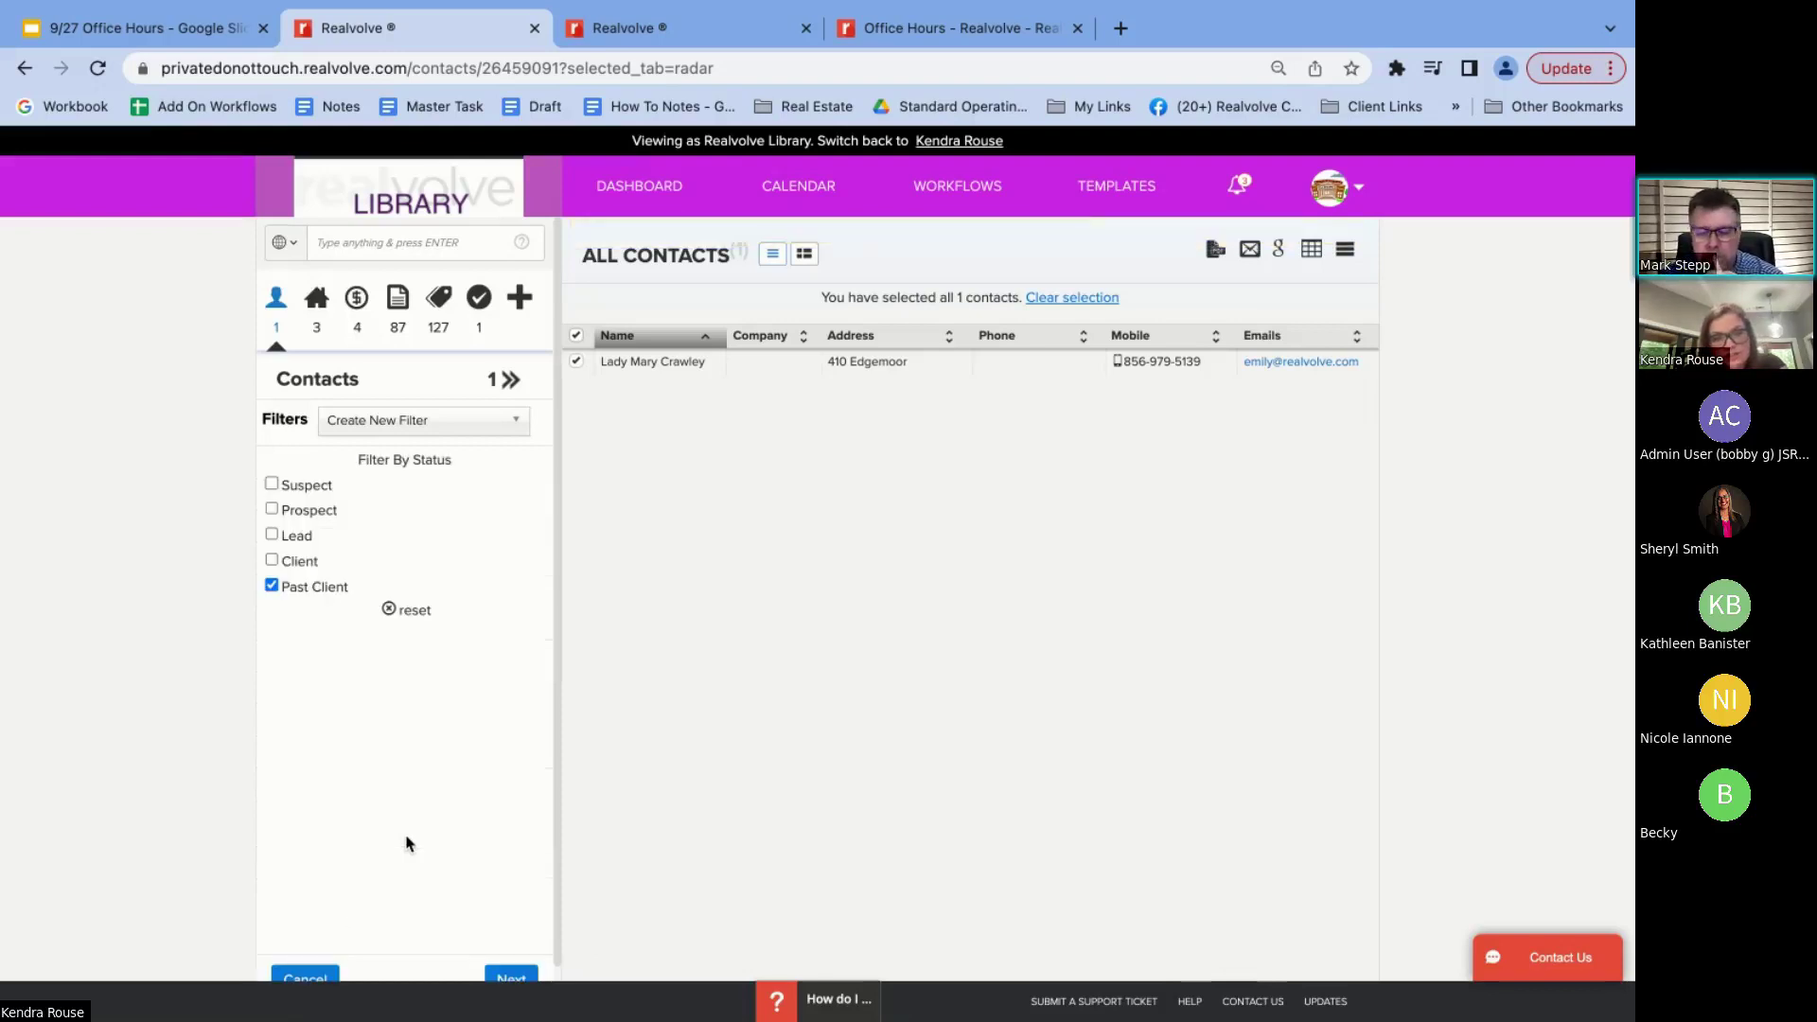
left_click(303, 977)
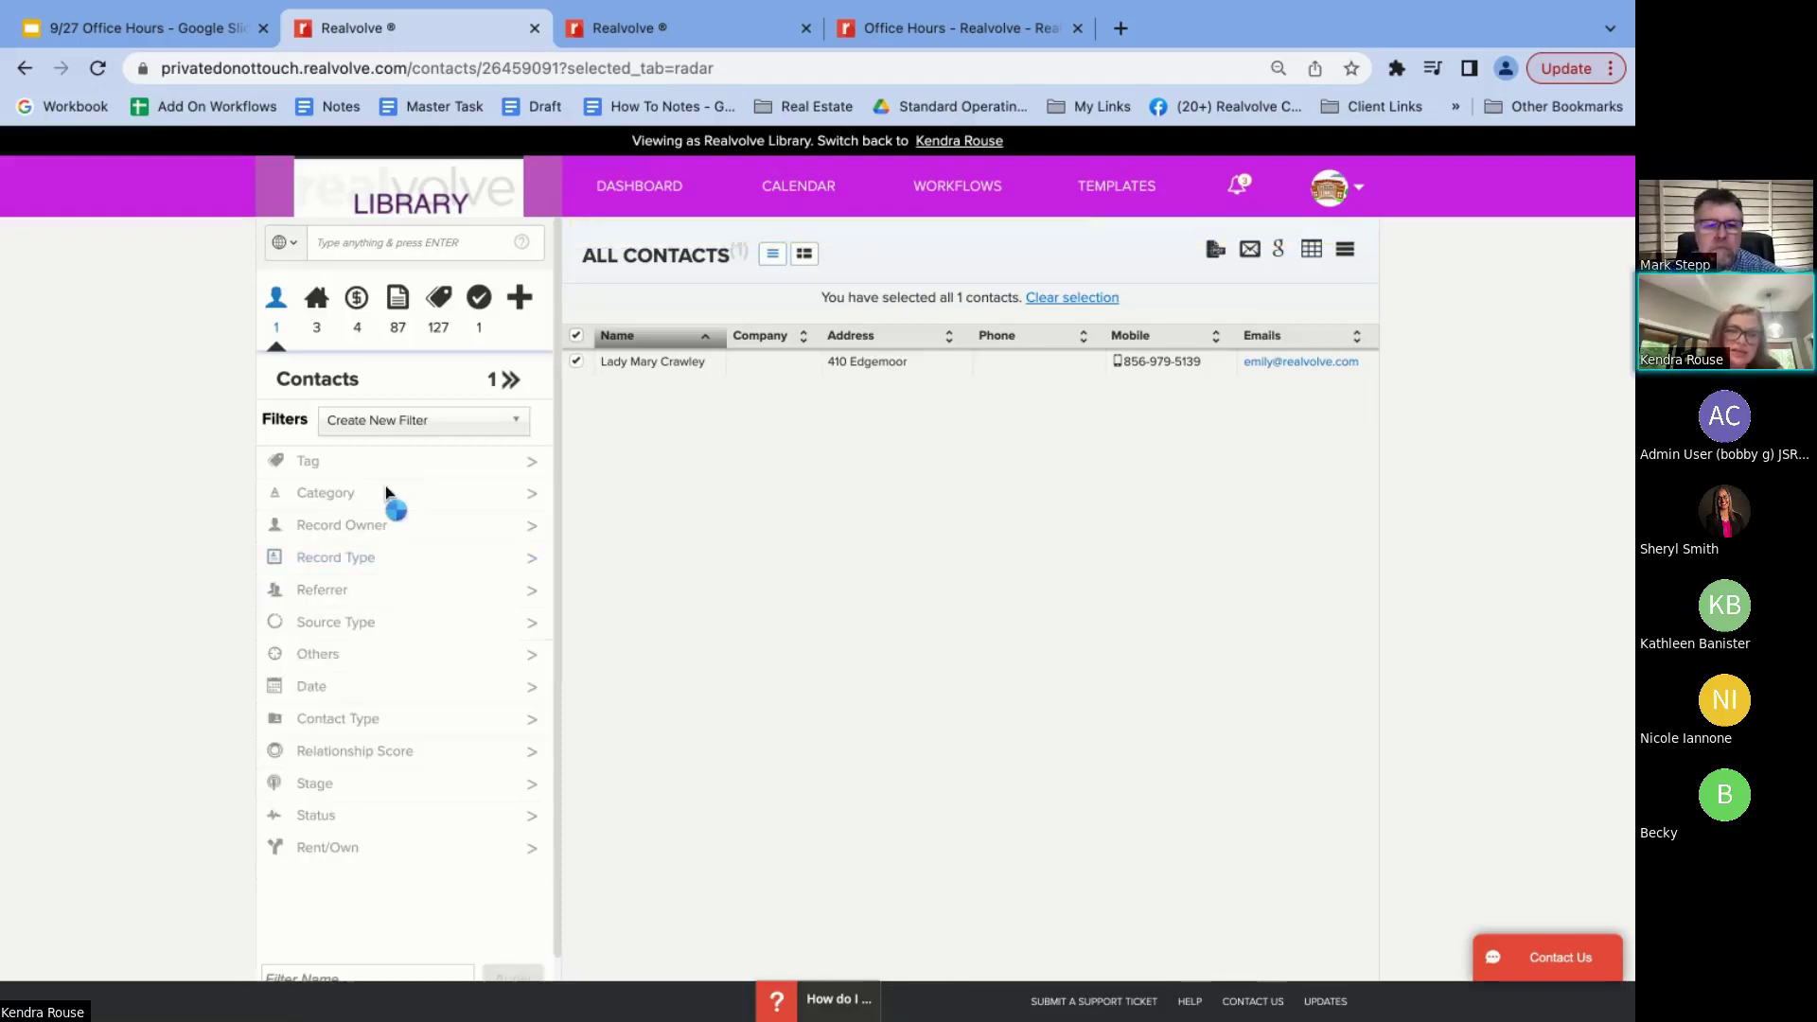
left_click(506, 493)
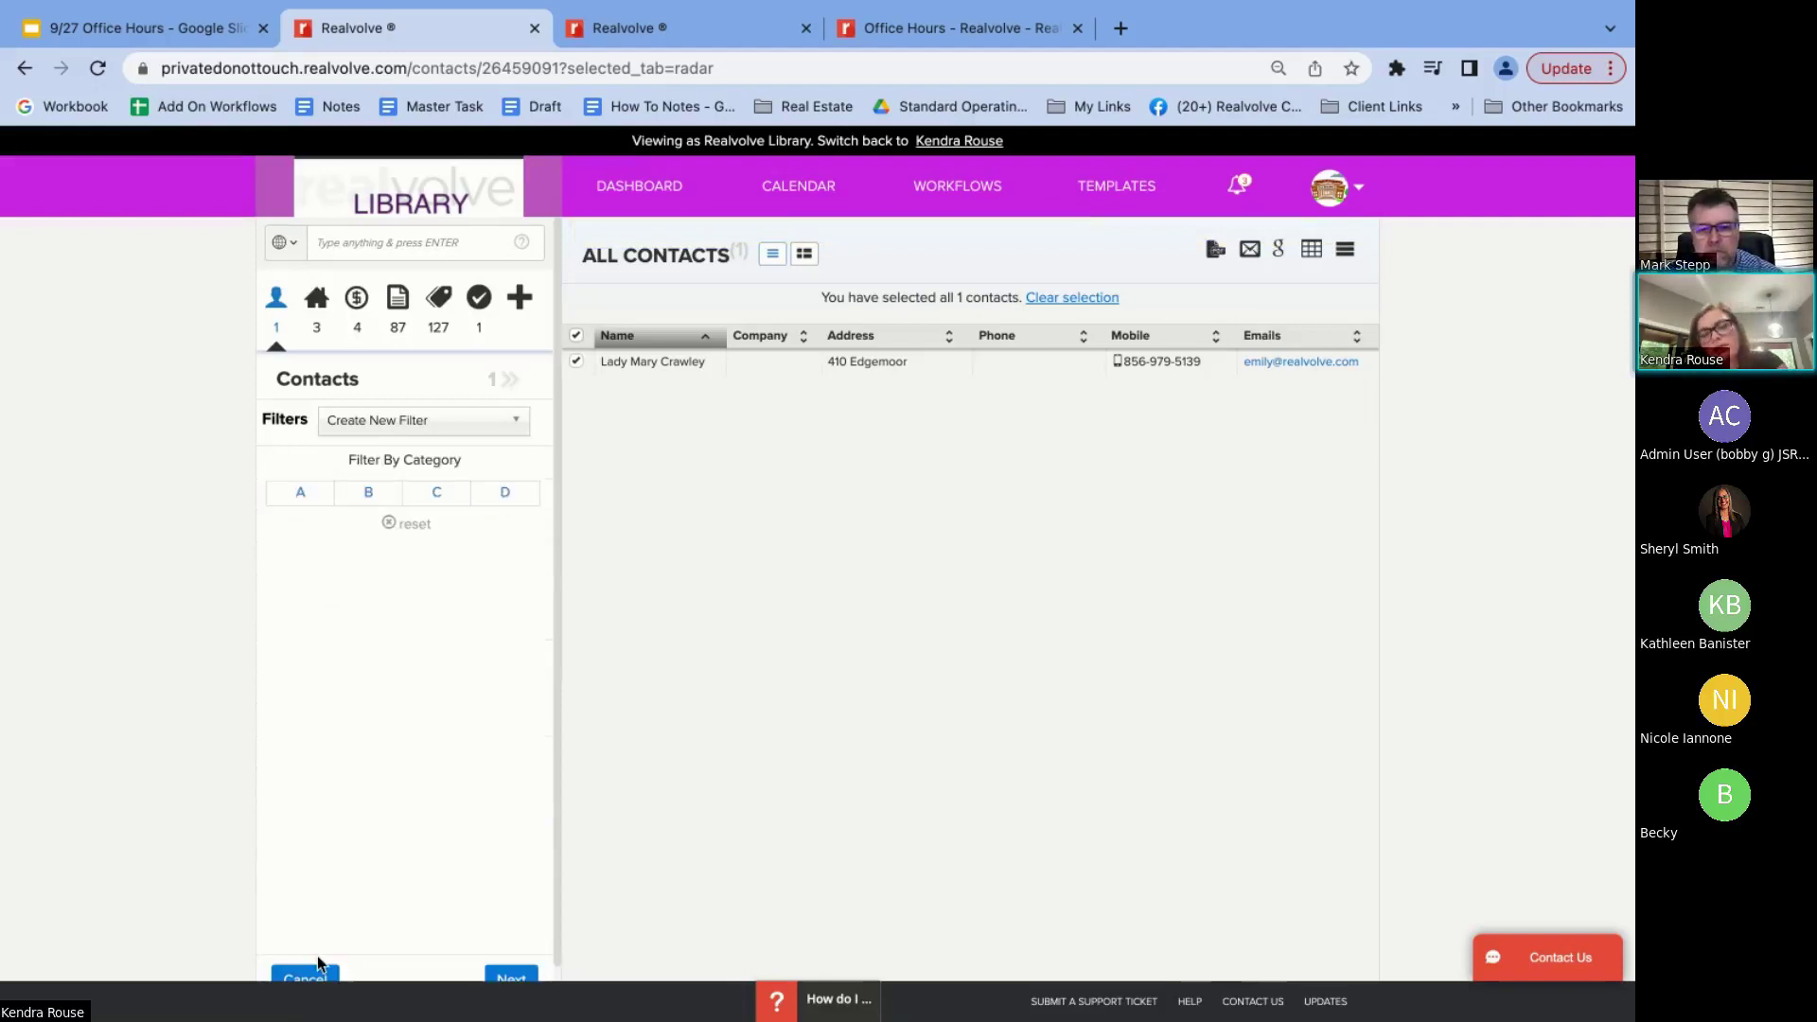
left_click(371, 493)
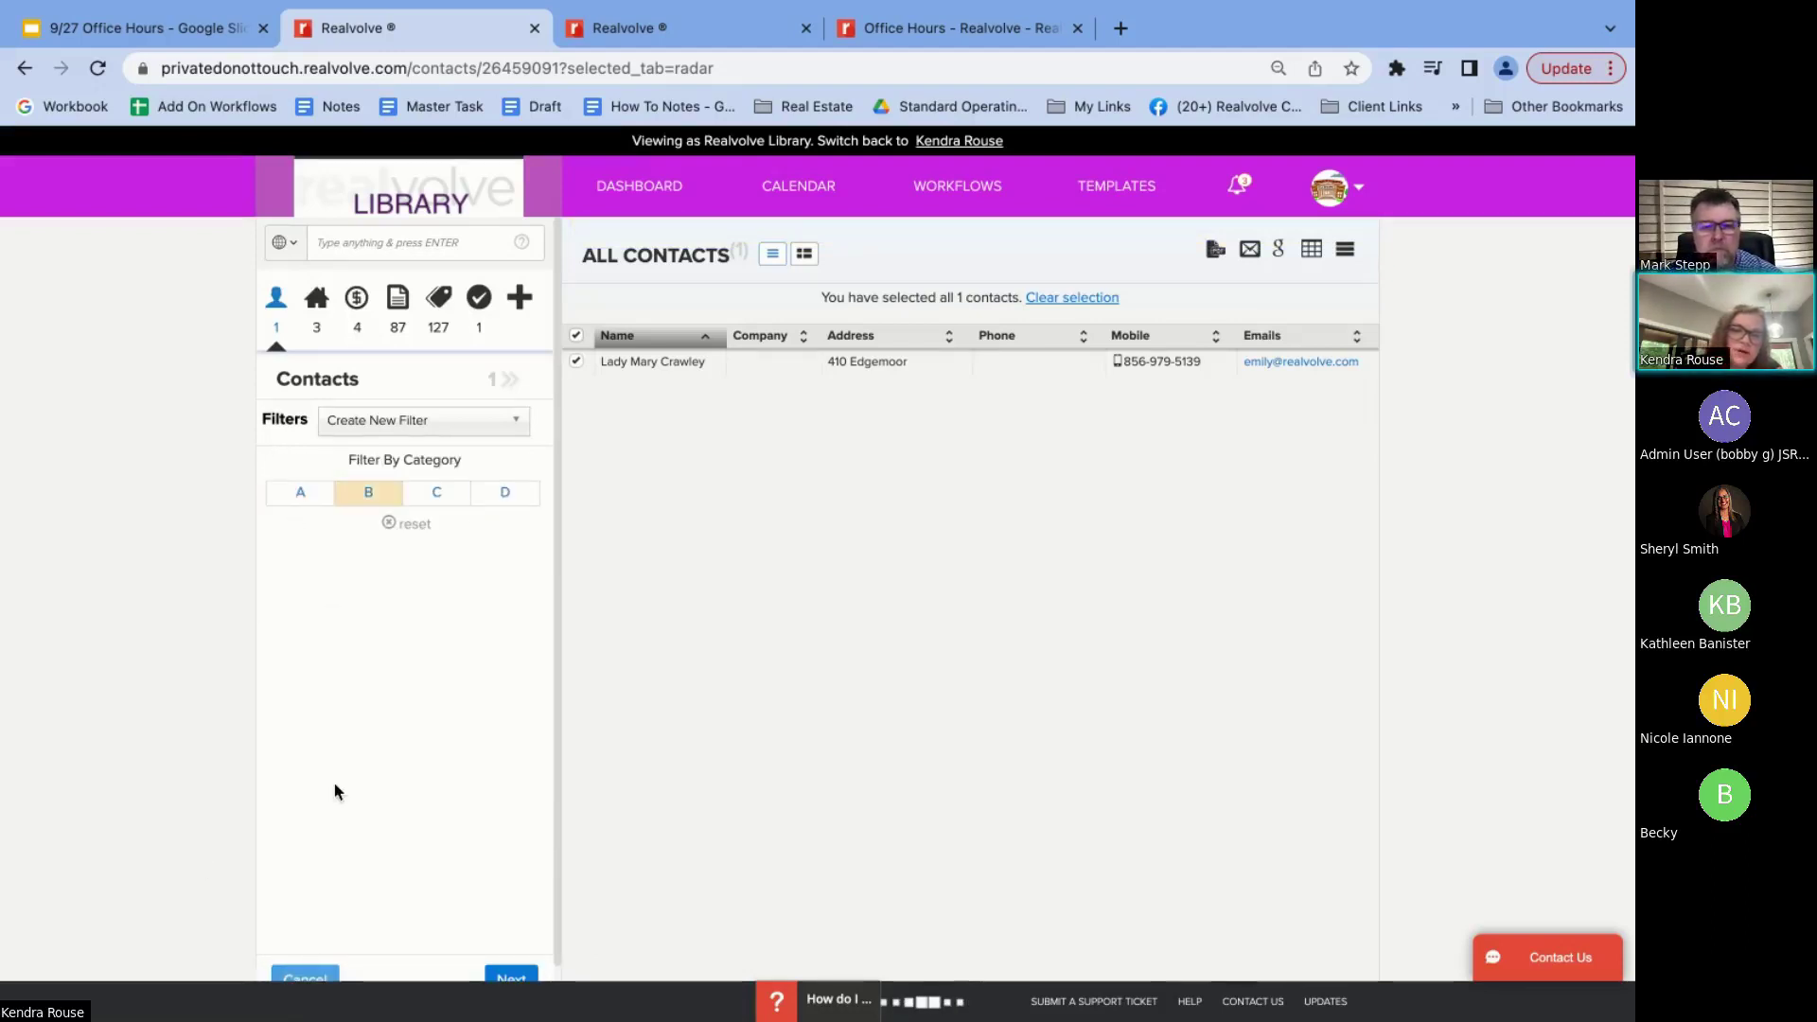
left_click(305, 975)
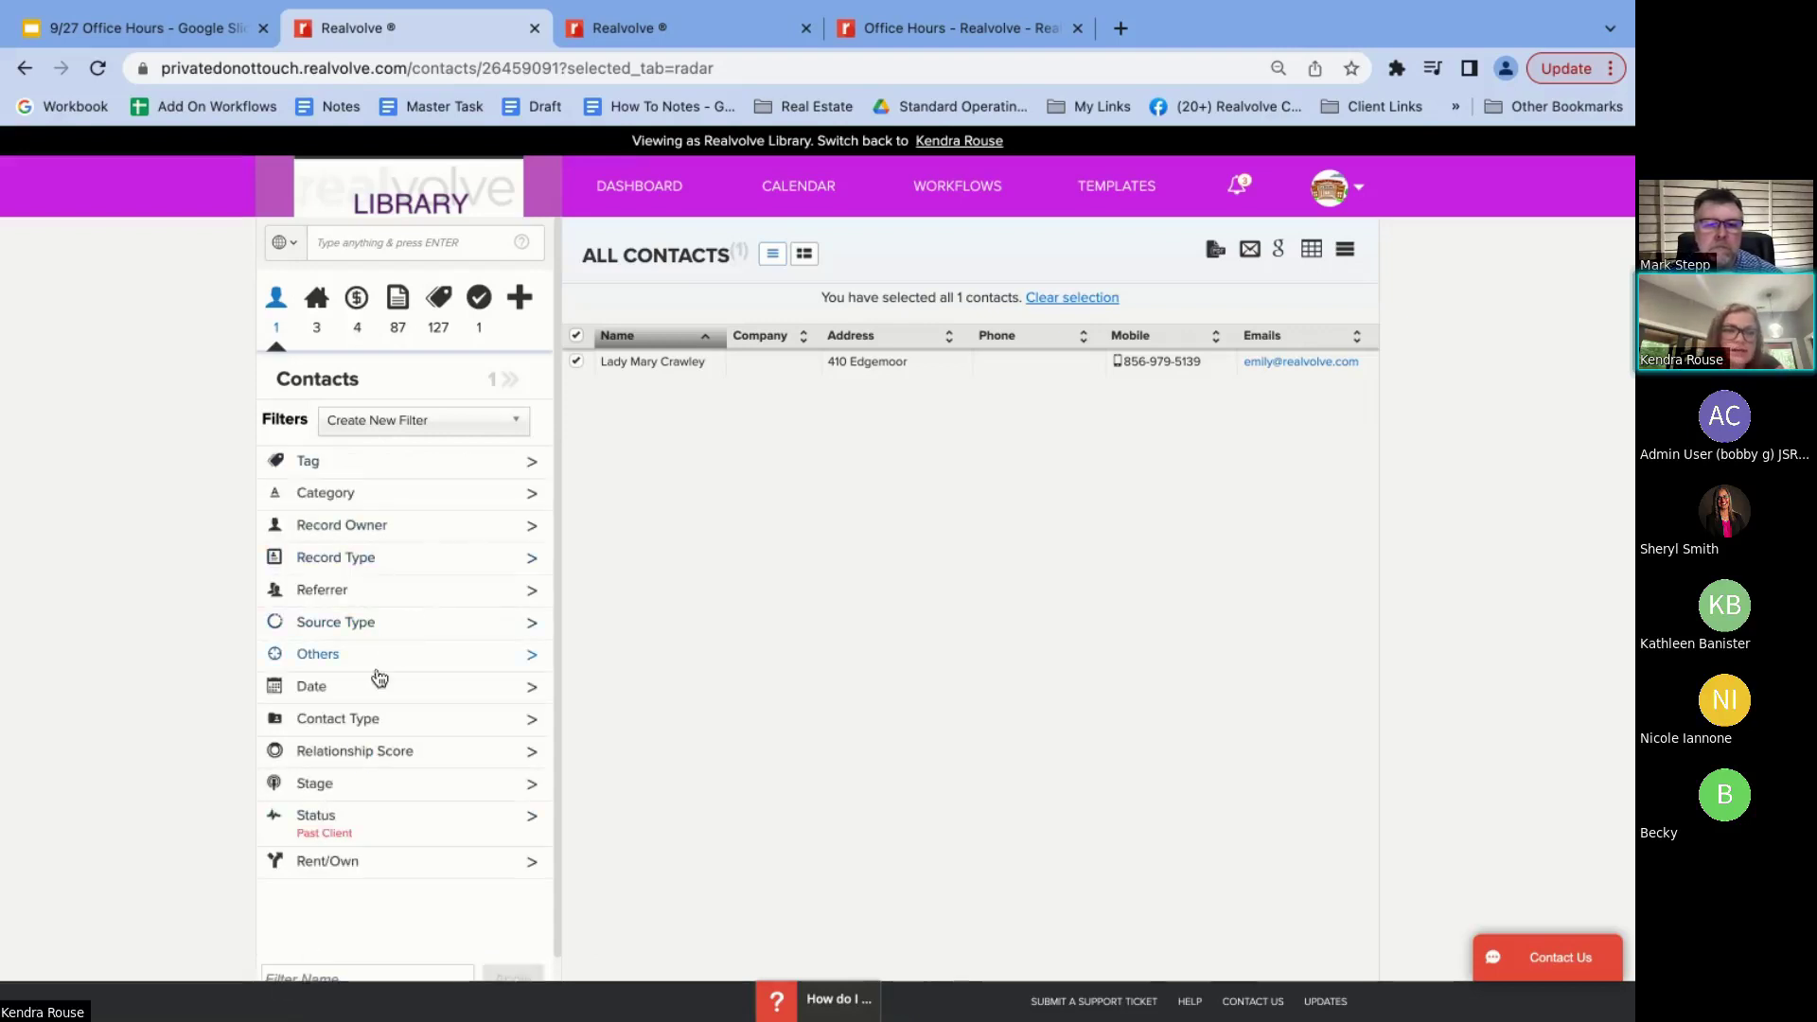
left_click(452, 529)
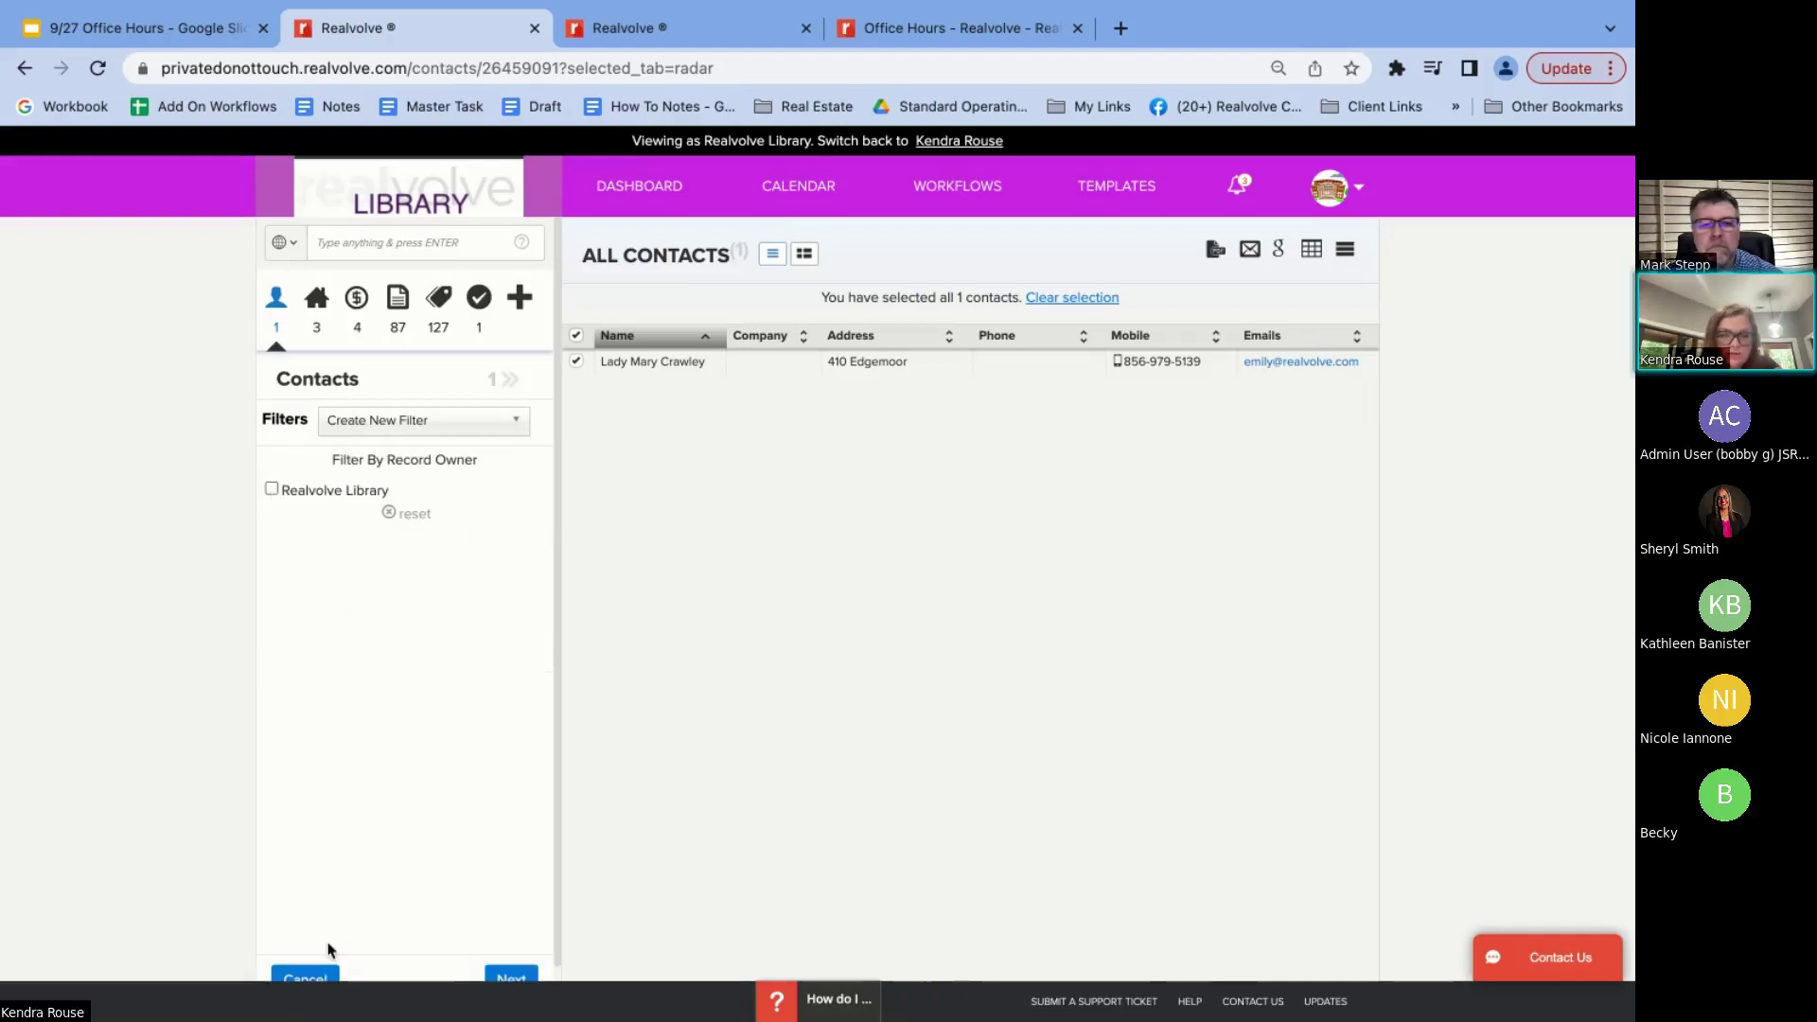
left_click(307, 976)
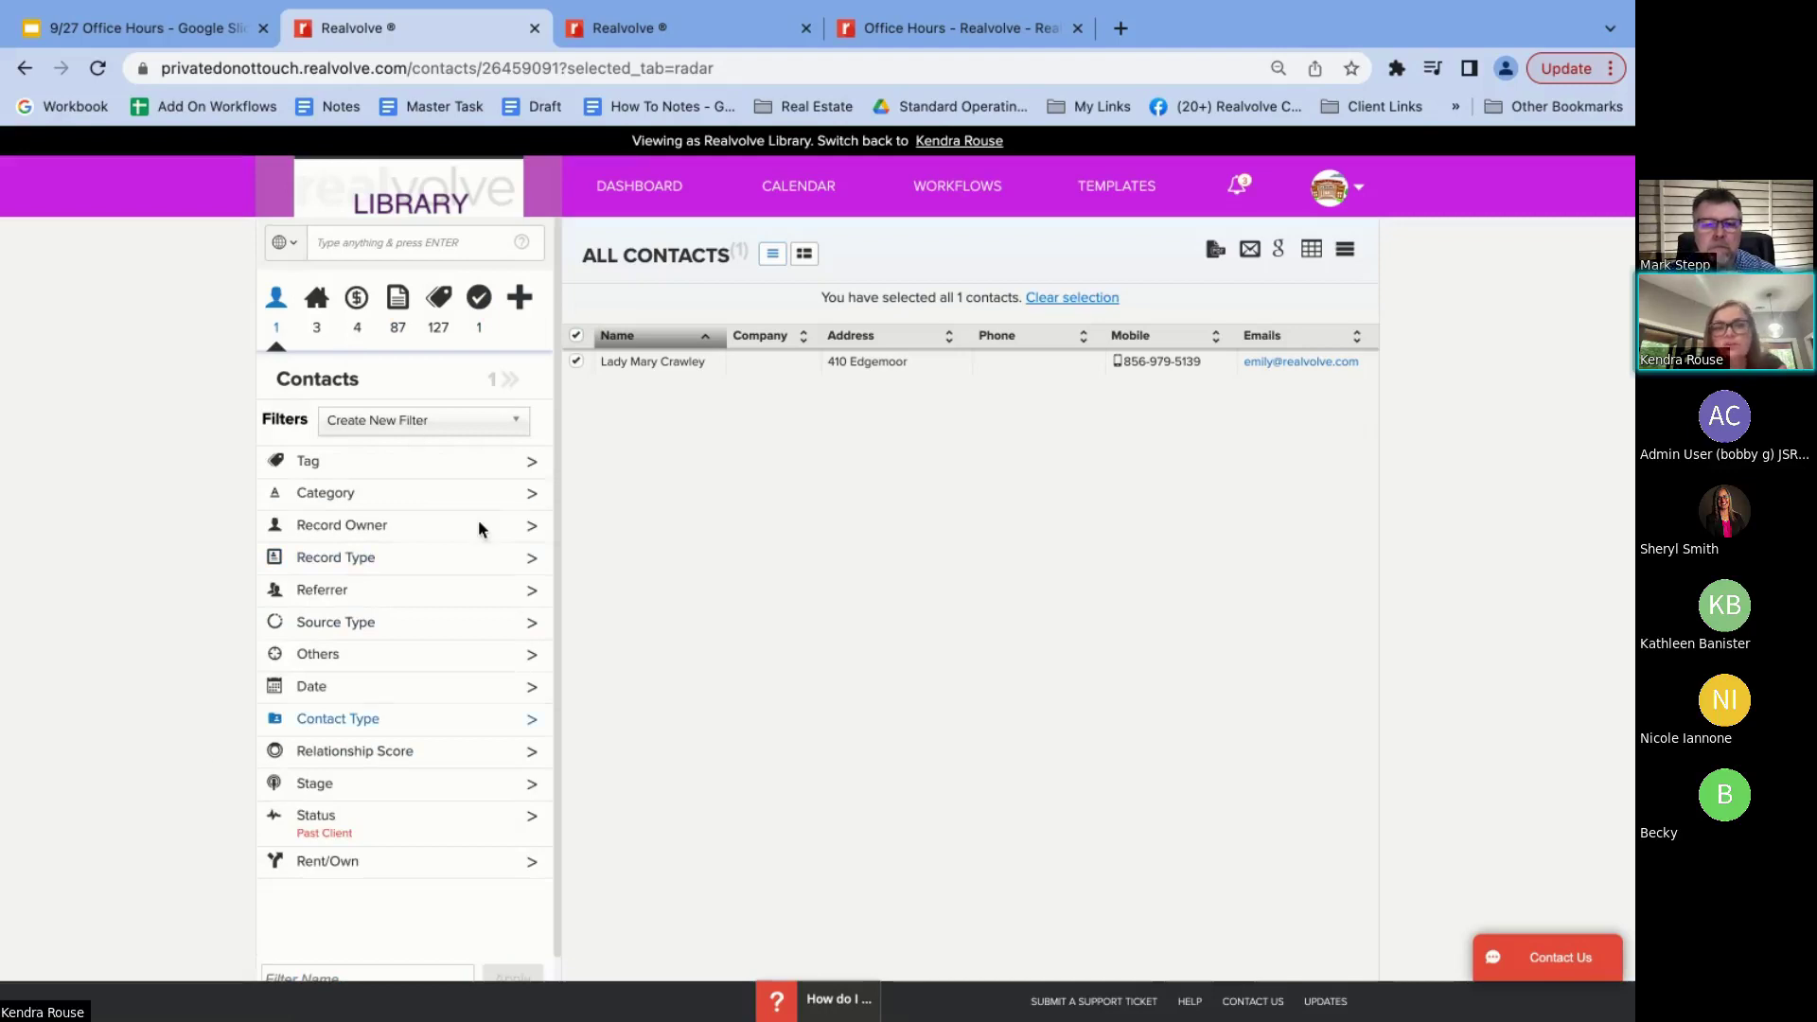
List the filtered past-client contacts again, select them all, and show the bulk actions available for them
left_click(511, 383)
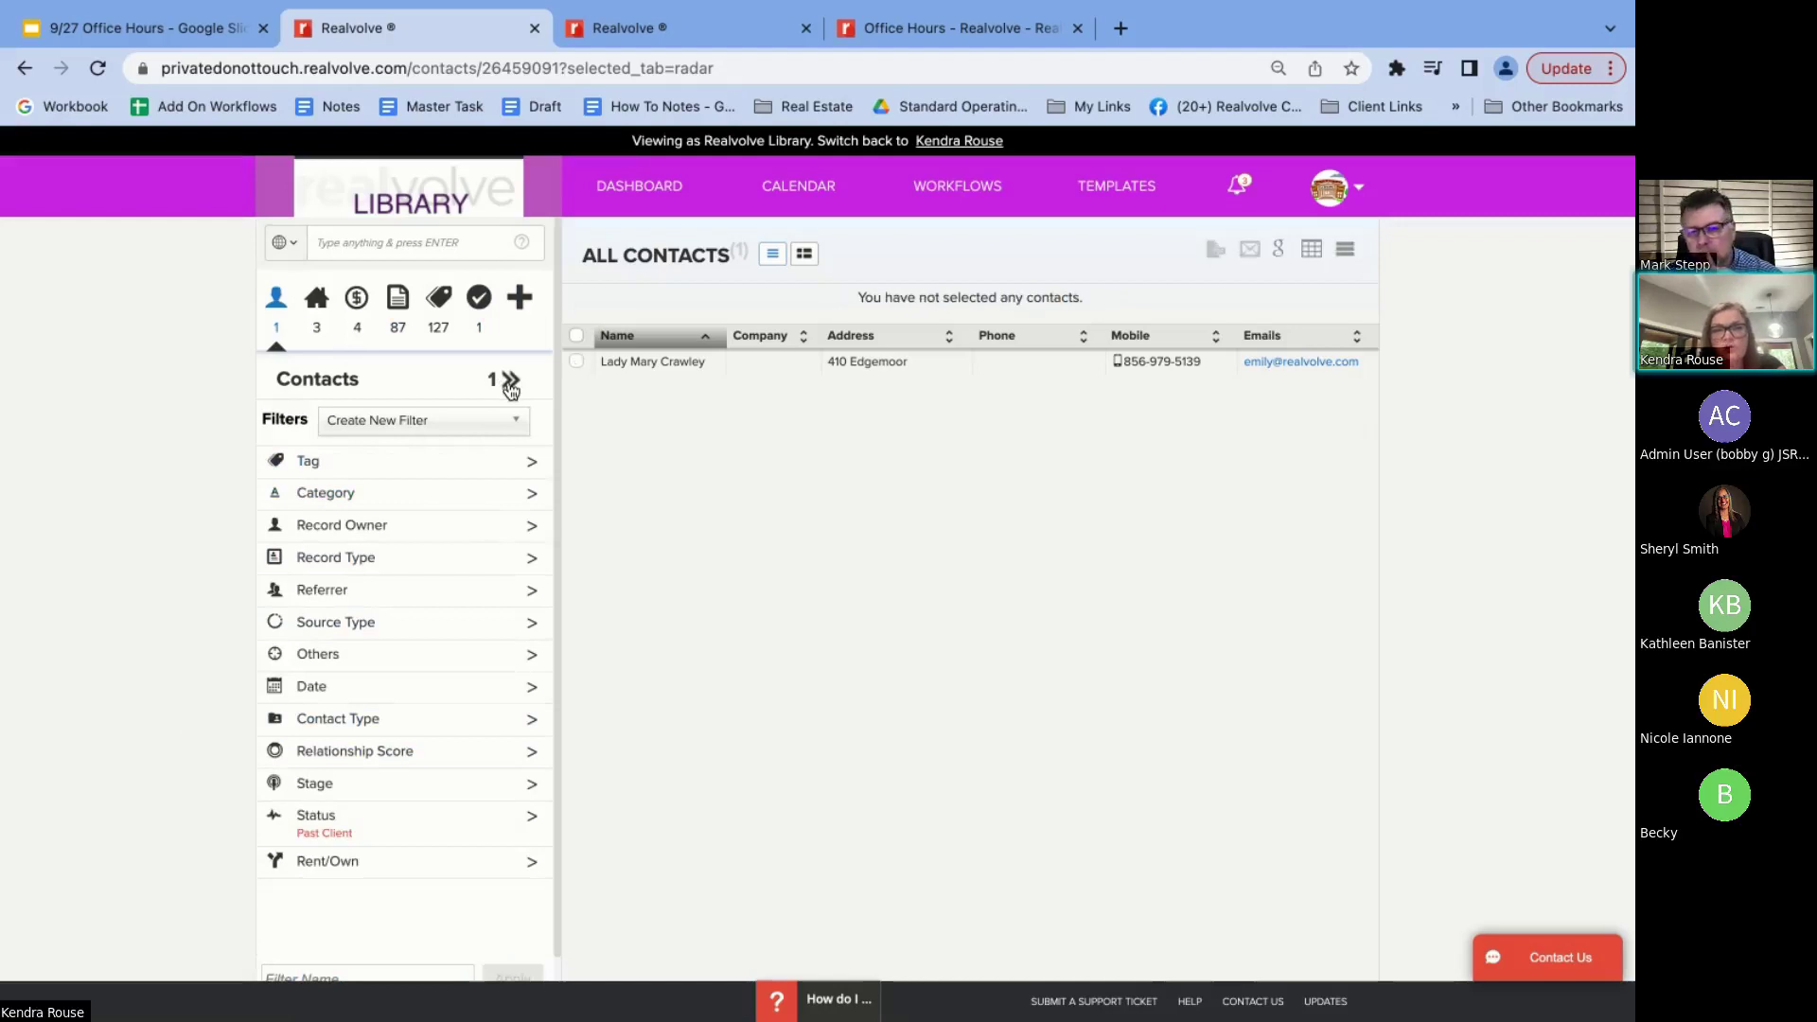
left_click(577, 335)
left_click(1344, 249)
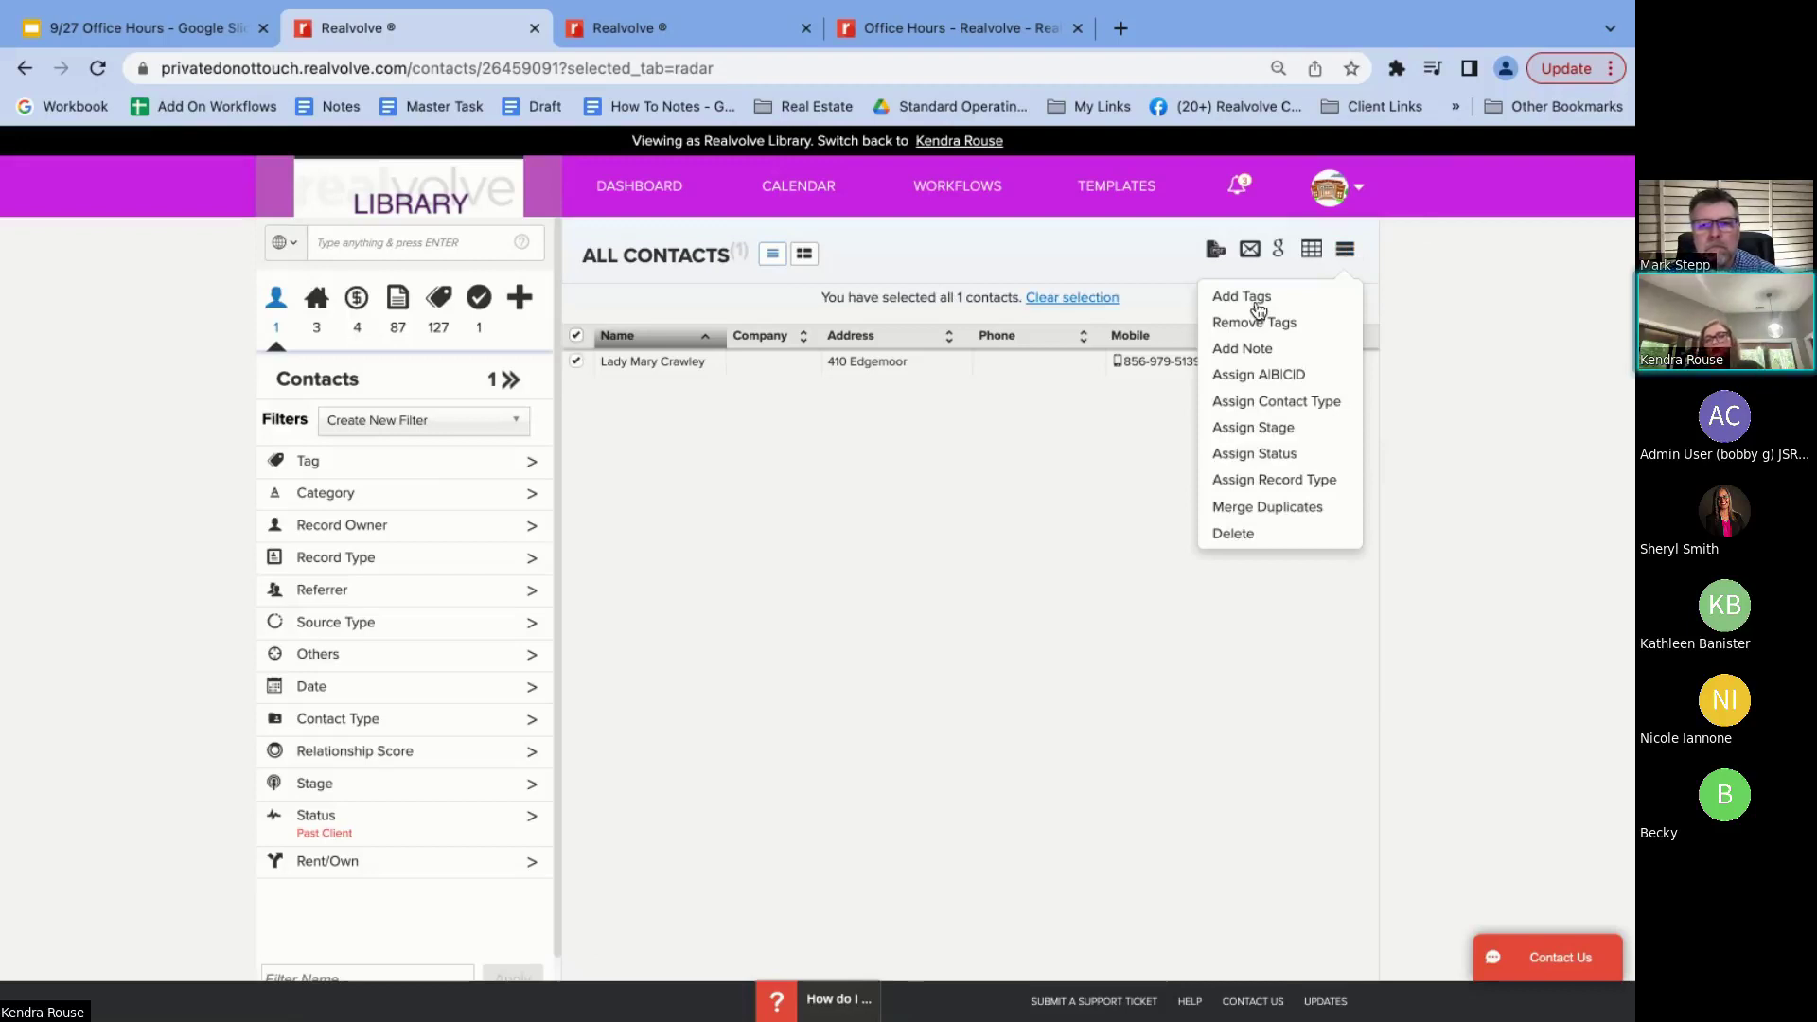
In the Pie Day workflow, examine the checklists of the "Add 'Pie Day' Tag to Groups" and "Confirm Pie Day Event & Time" activities
left_click(634, 32)
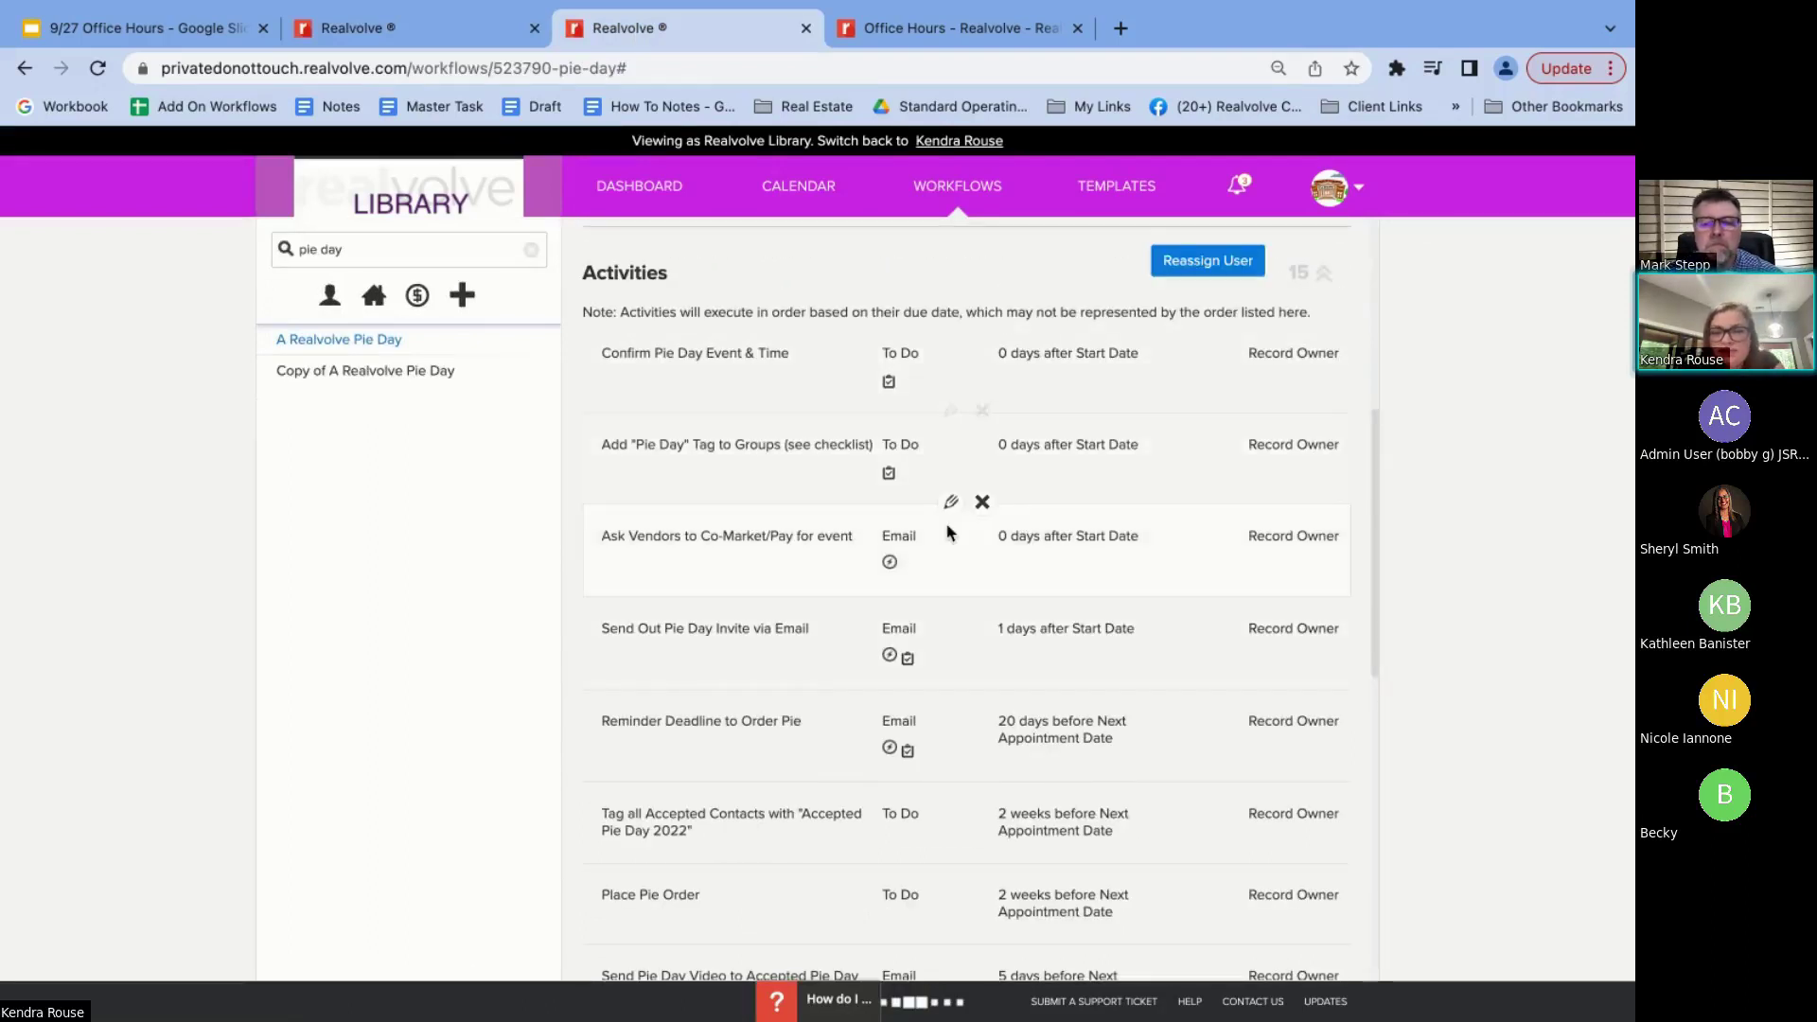
left_click(950, 501)
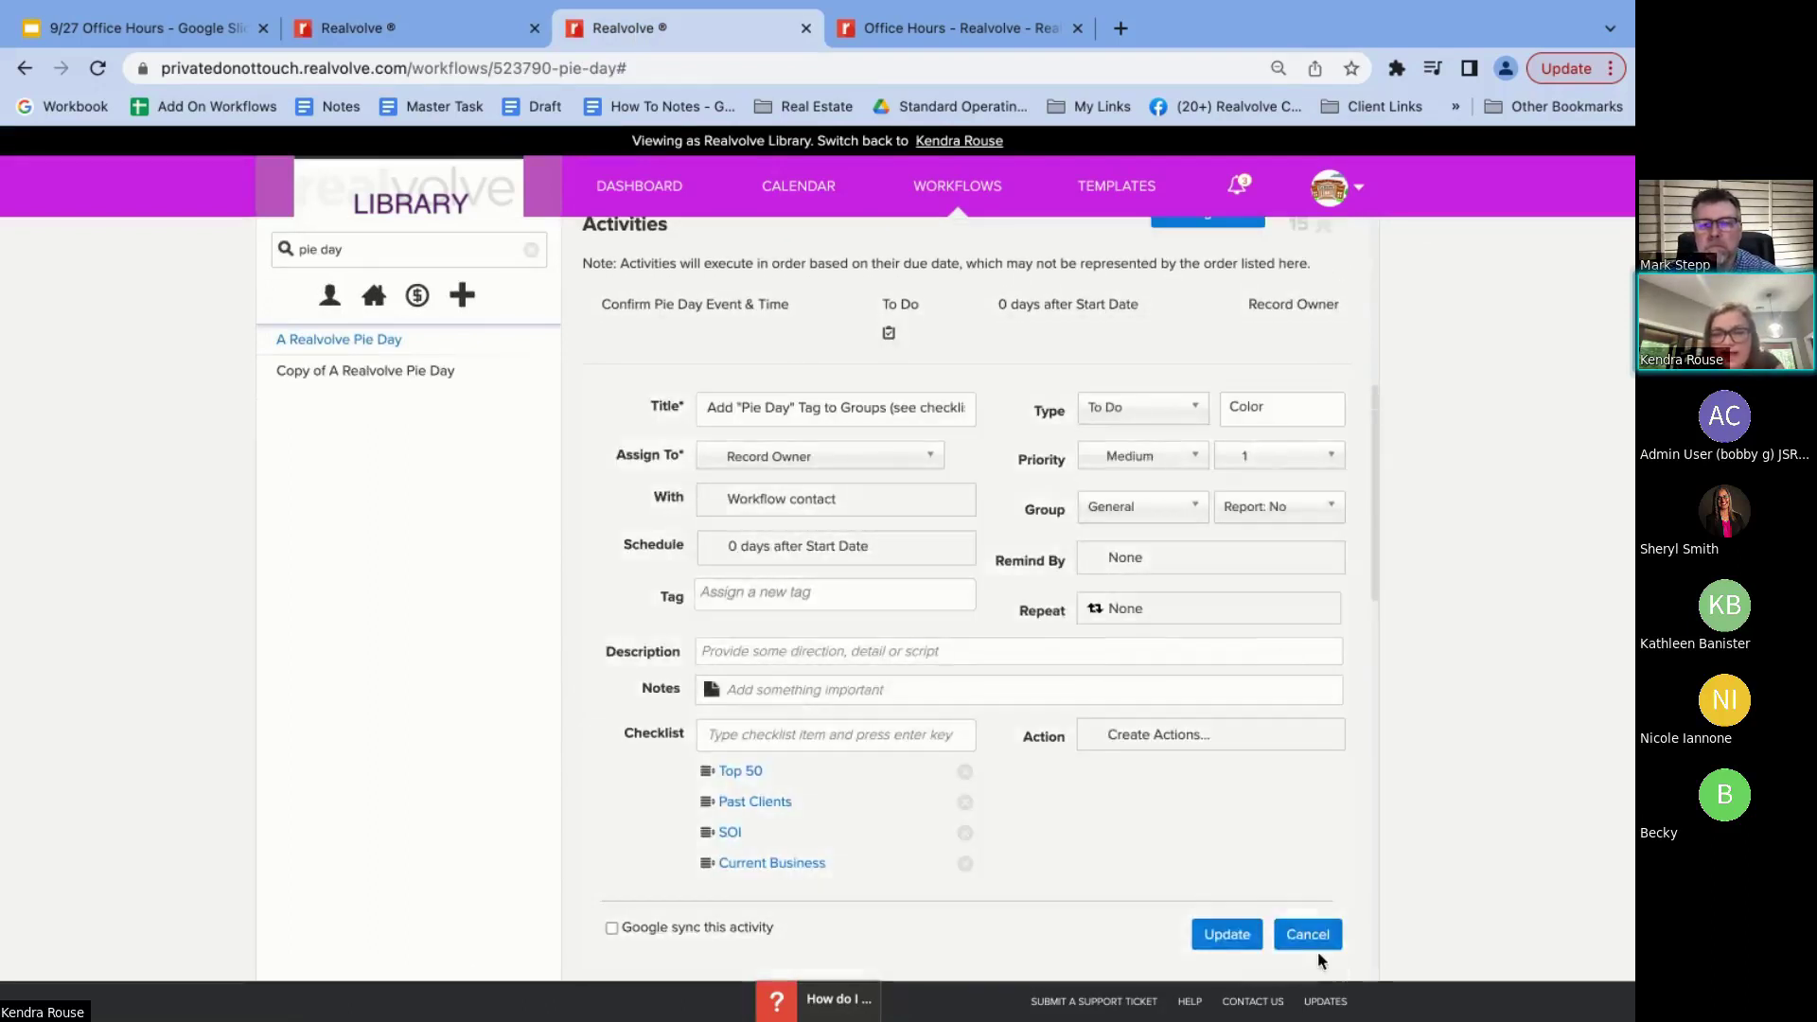
left_click(1307, 935)
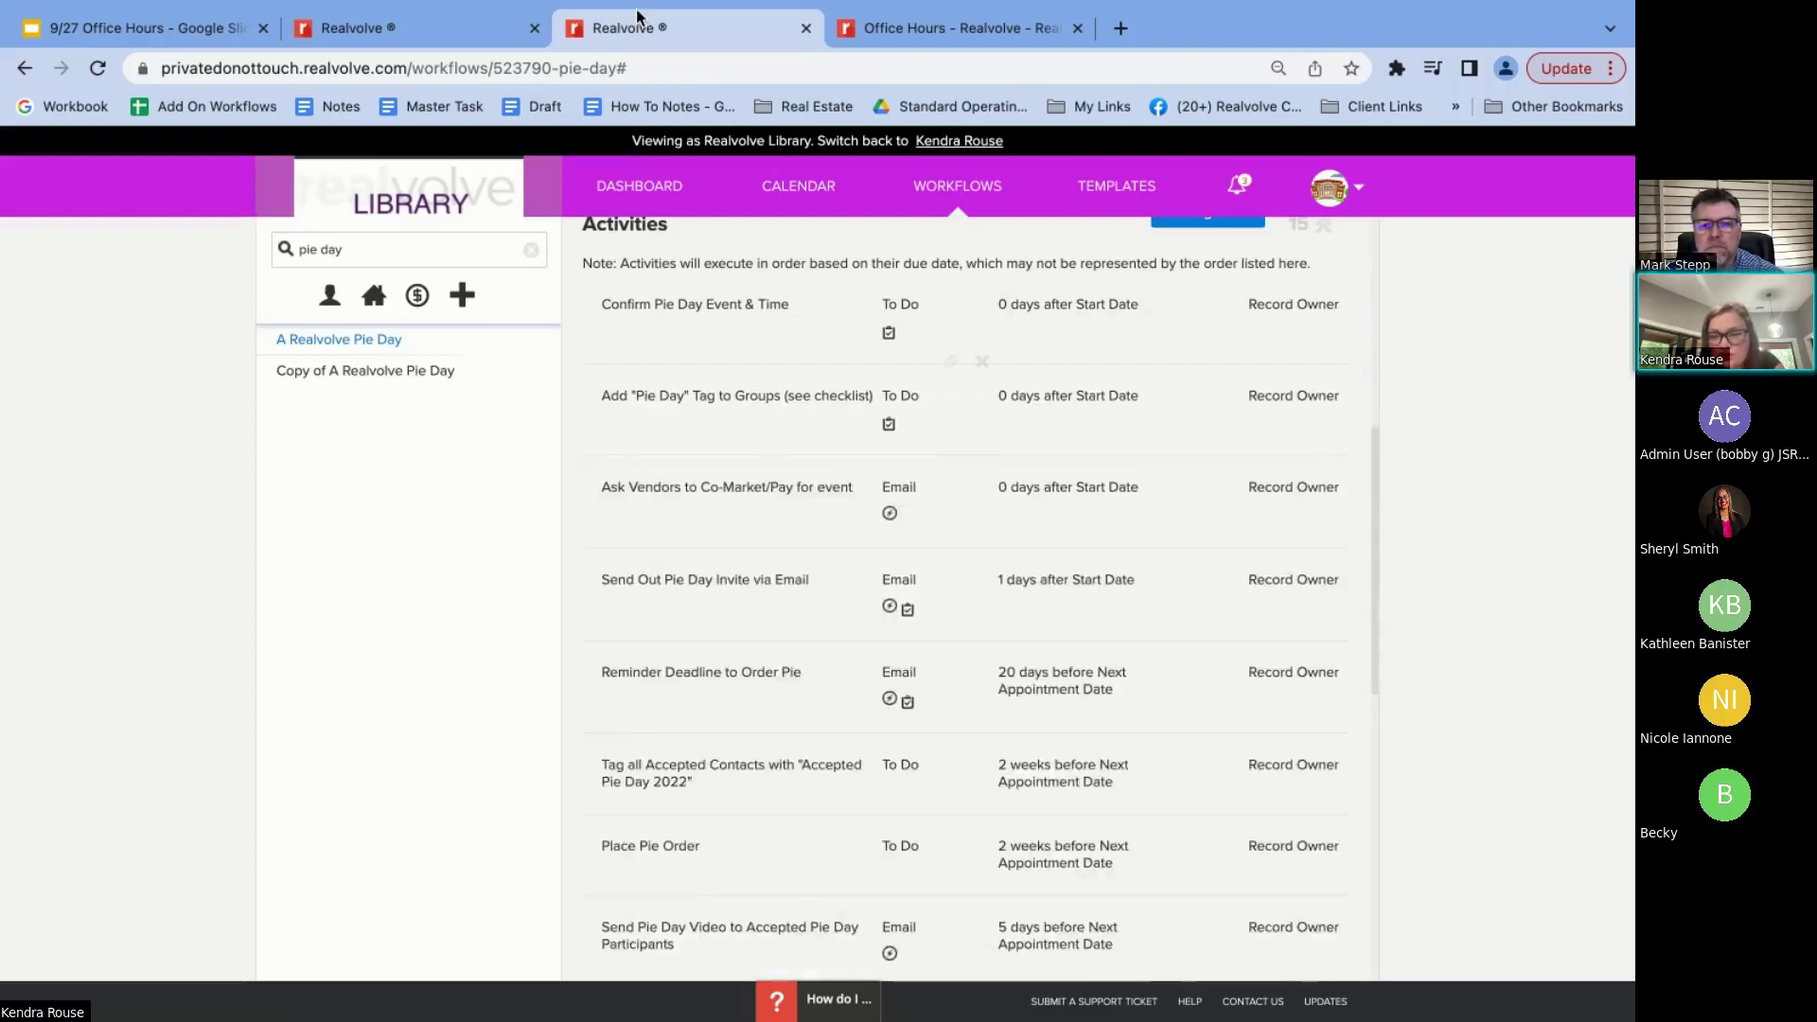
scroll(1053, 492, "up", 1)
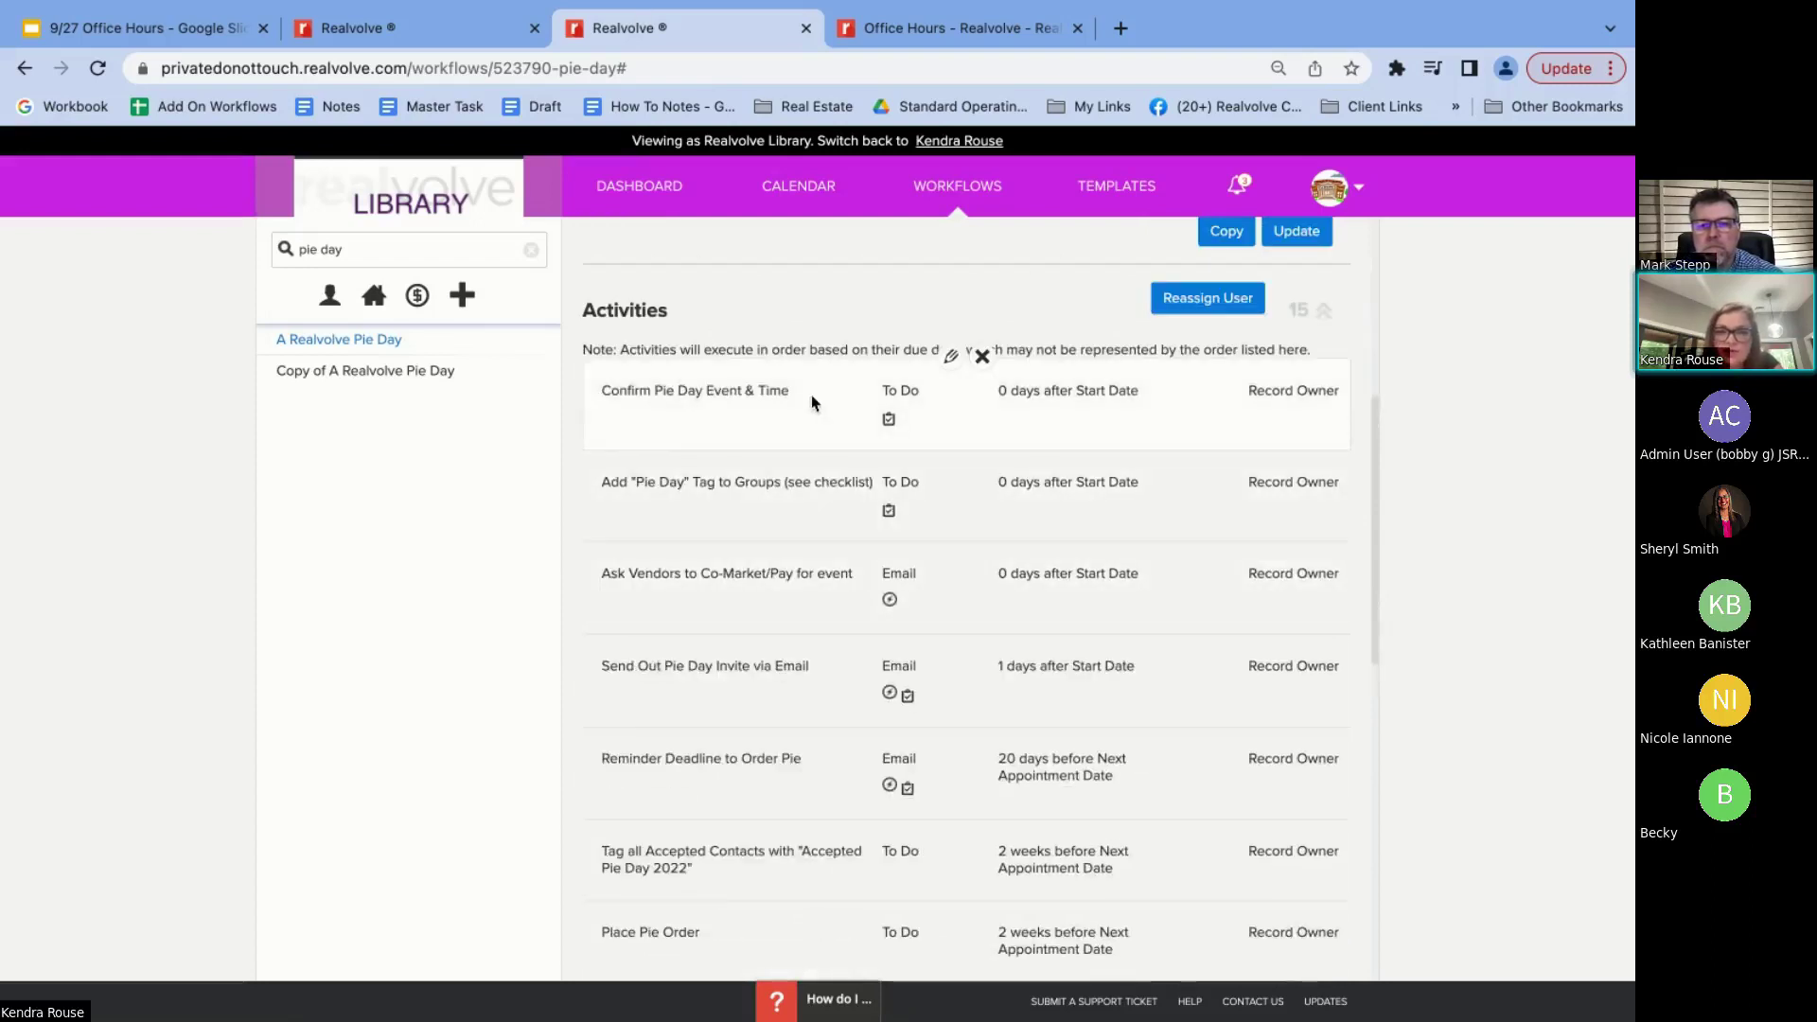
left_click(948, 359)
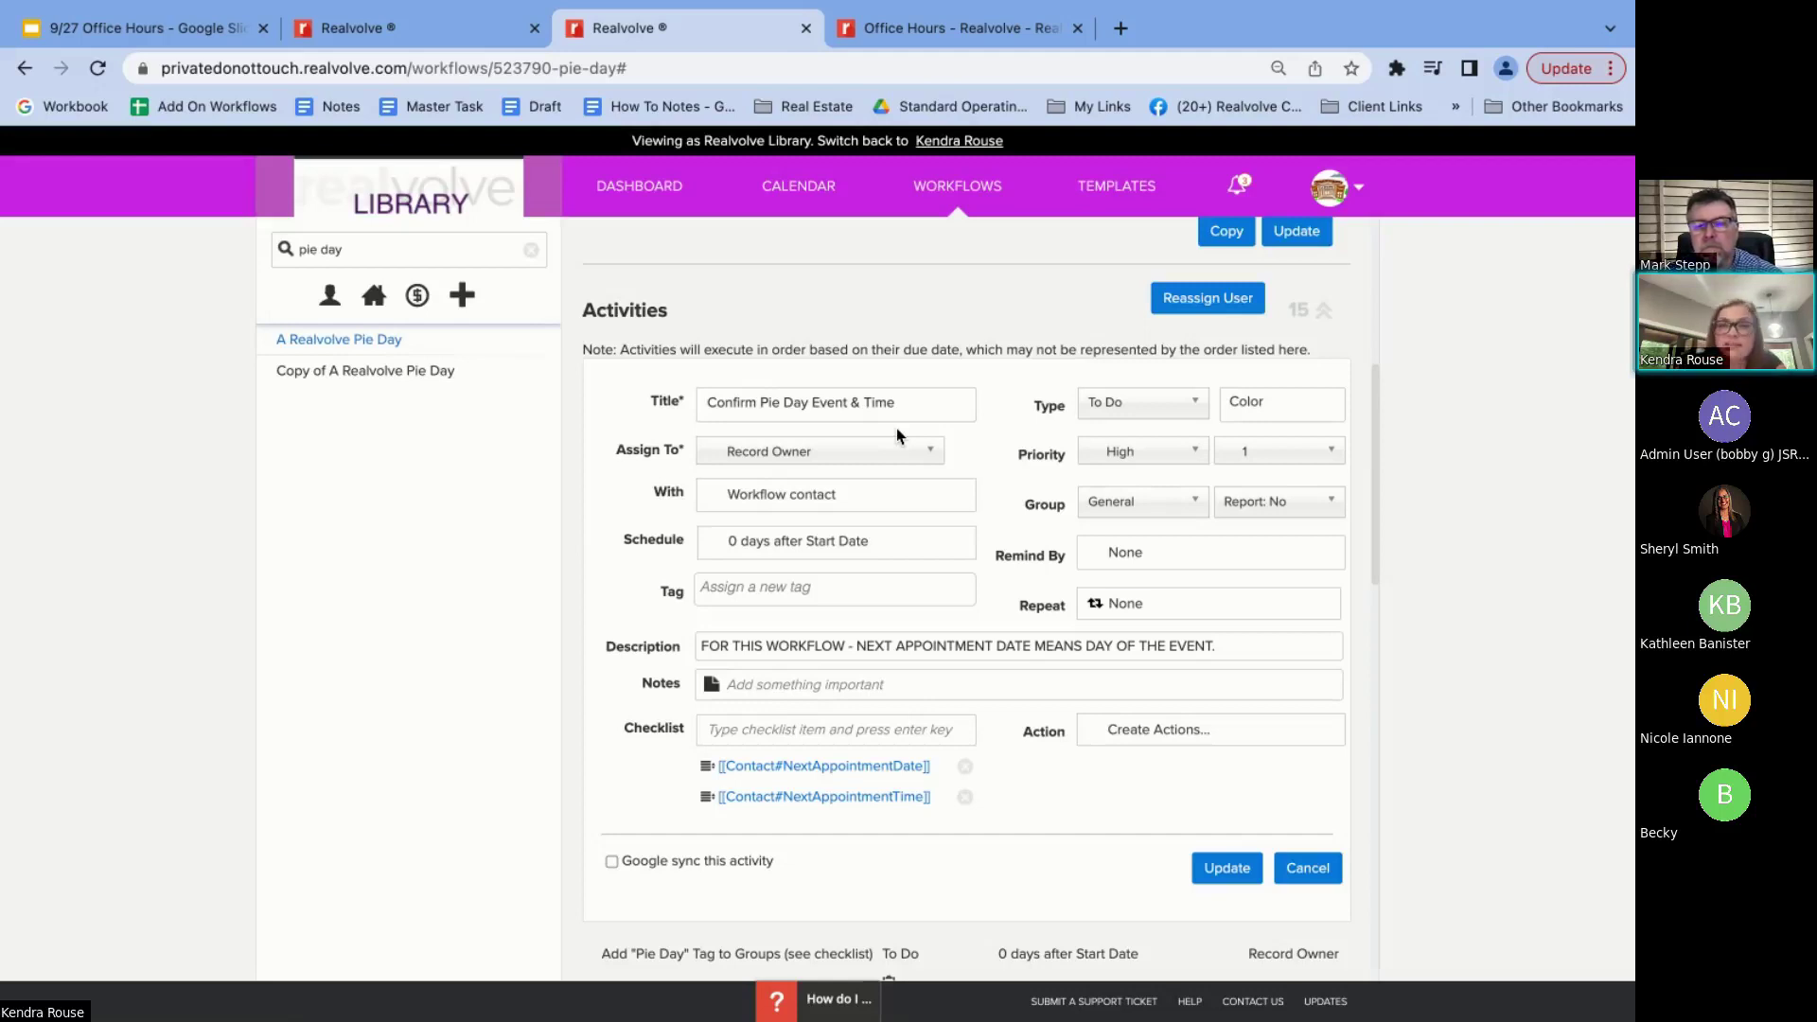
Open the test contact from the recently viewed records and show the checklist of its "Confirm Pie Day Event & Time" activity
left_click(488, 36)
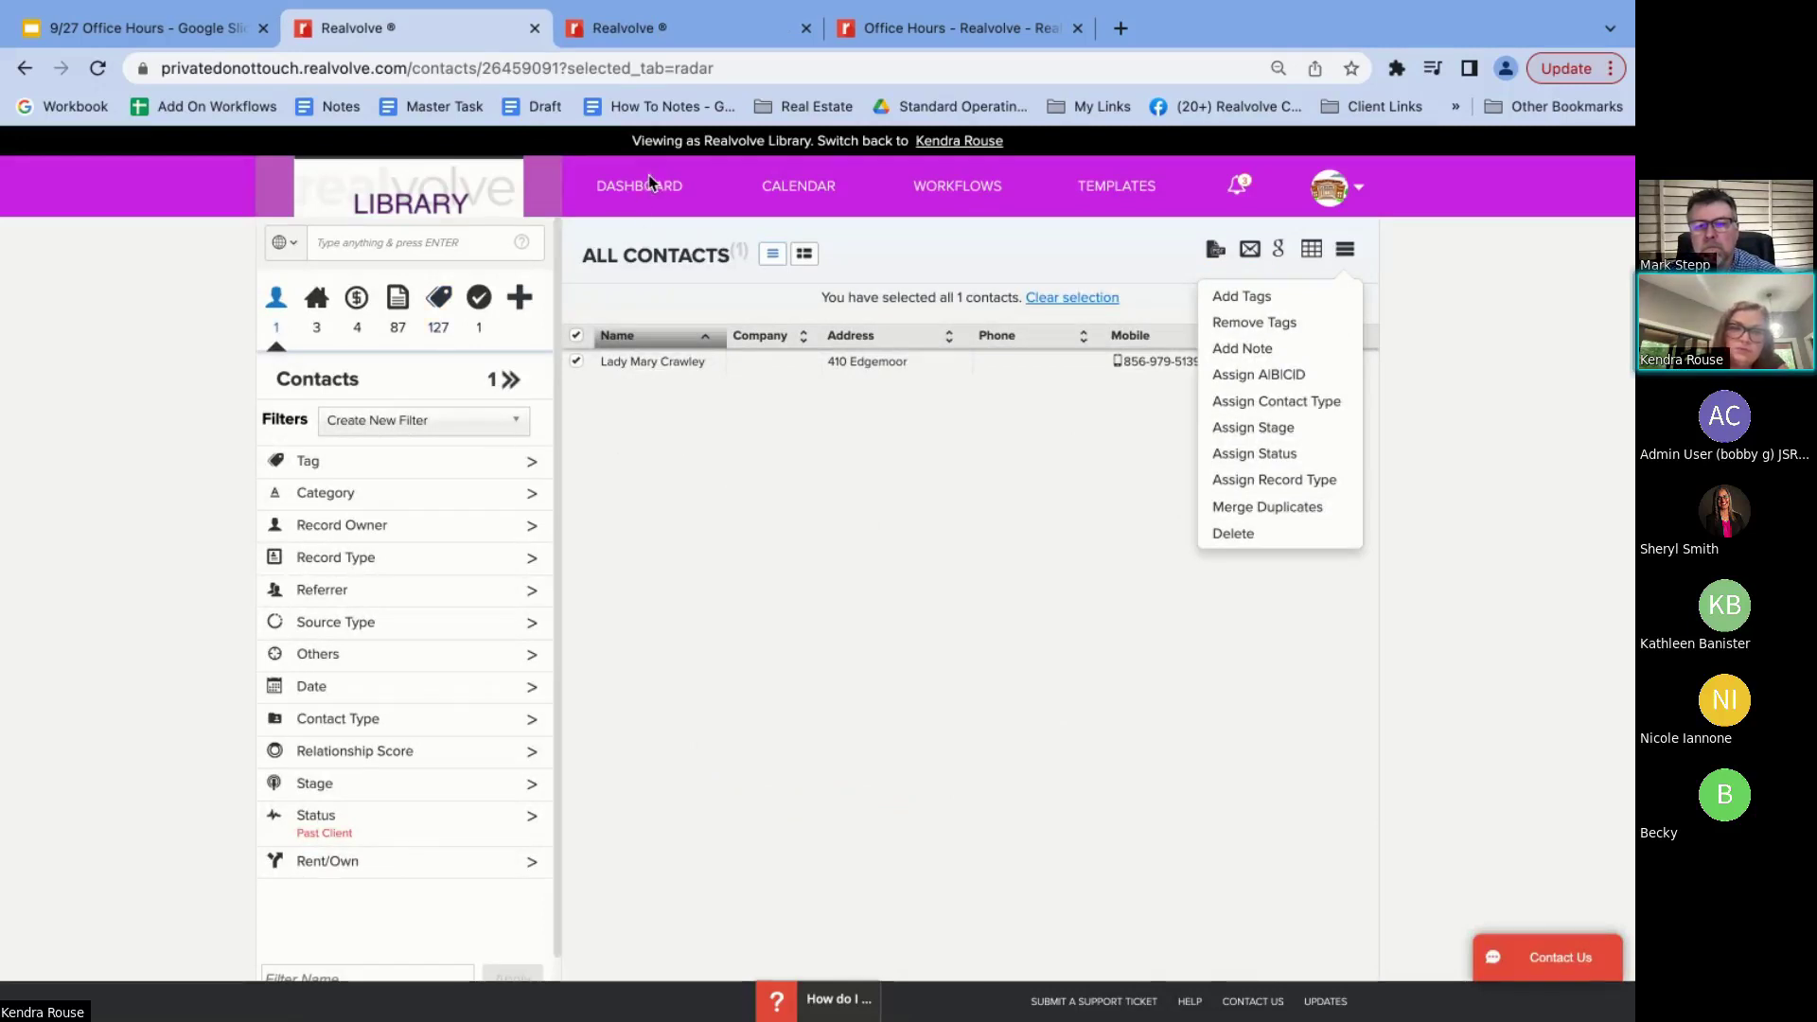
left_click(995, 210)
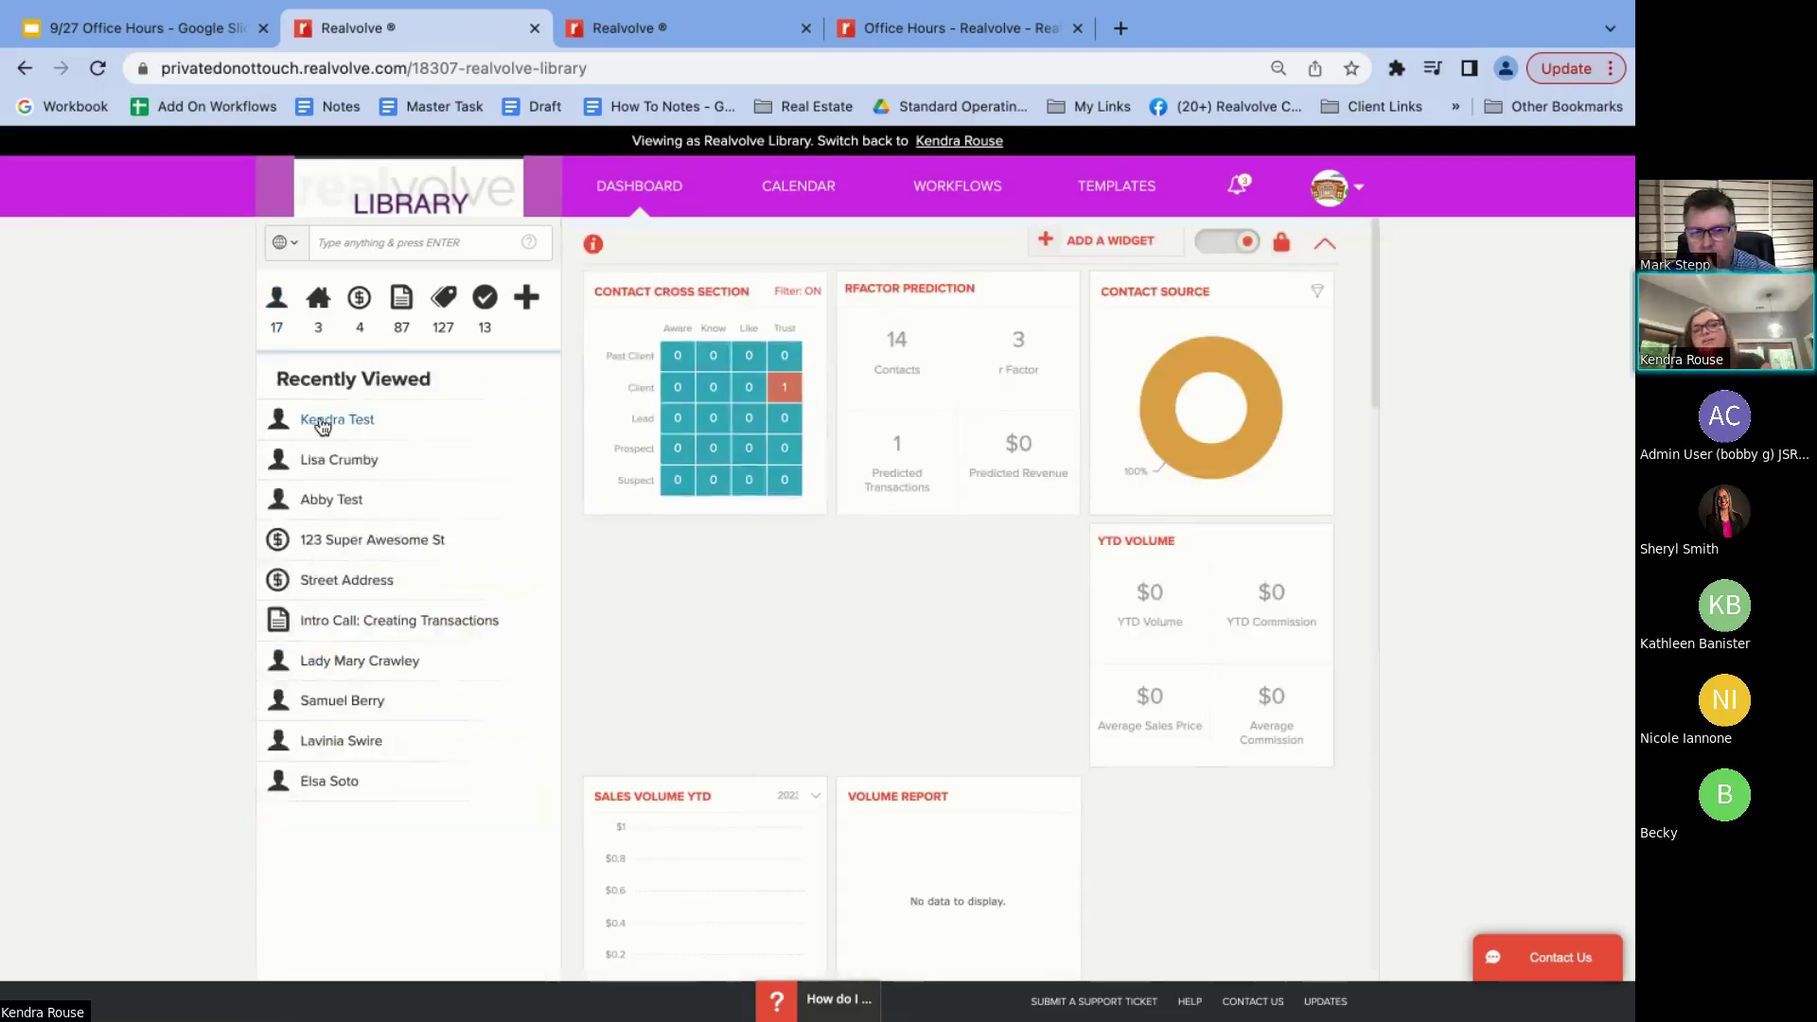
left_click(321, 423)
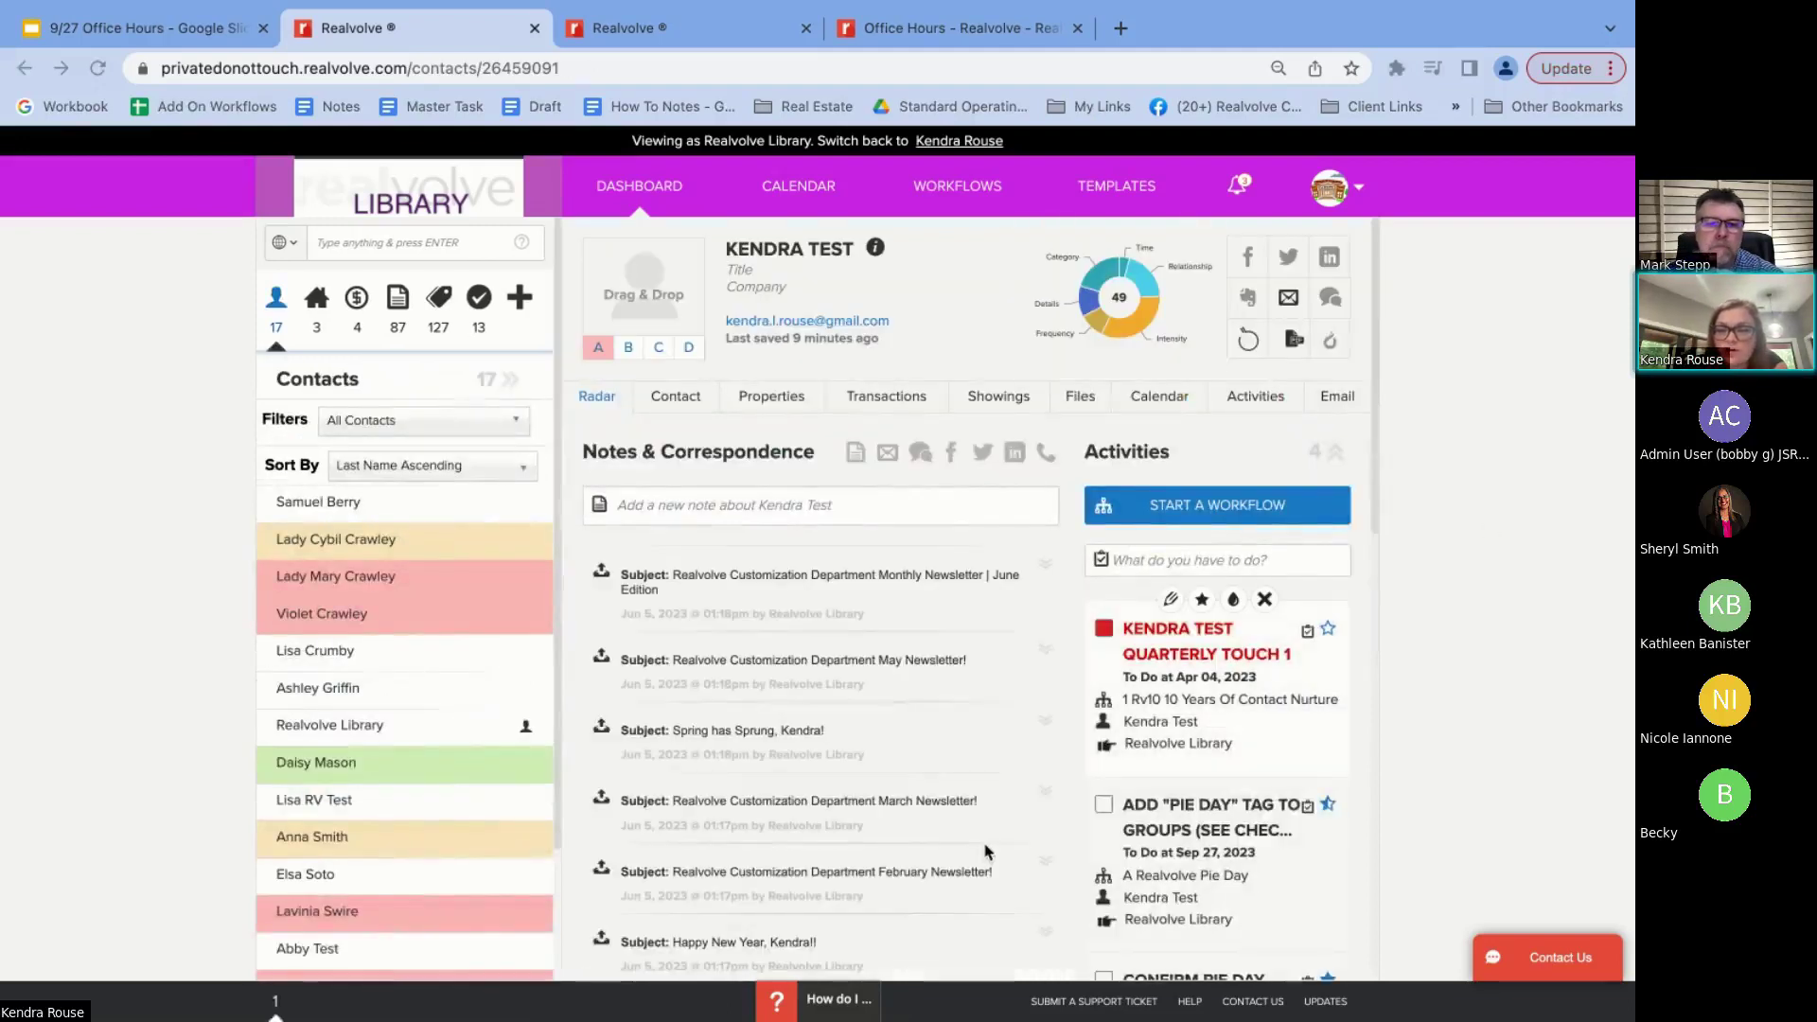
scroll(984, 852, "down", 4)
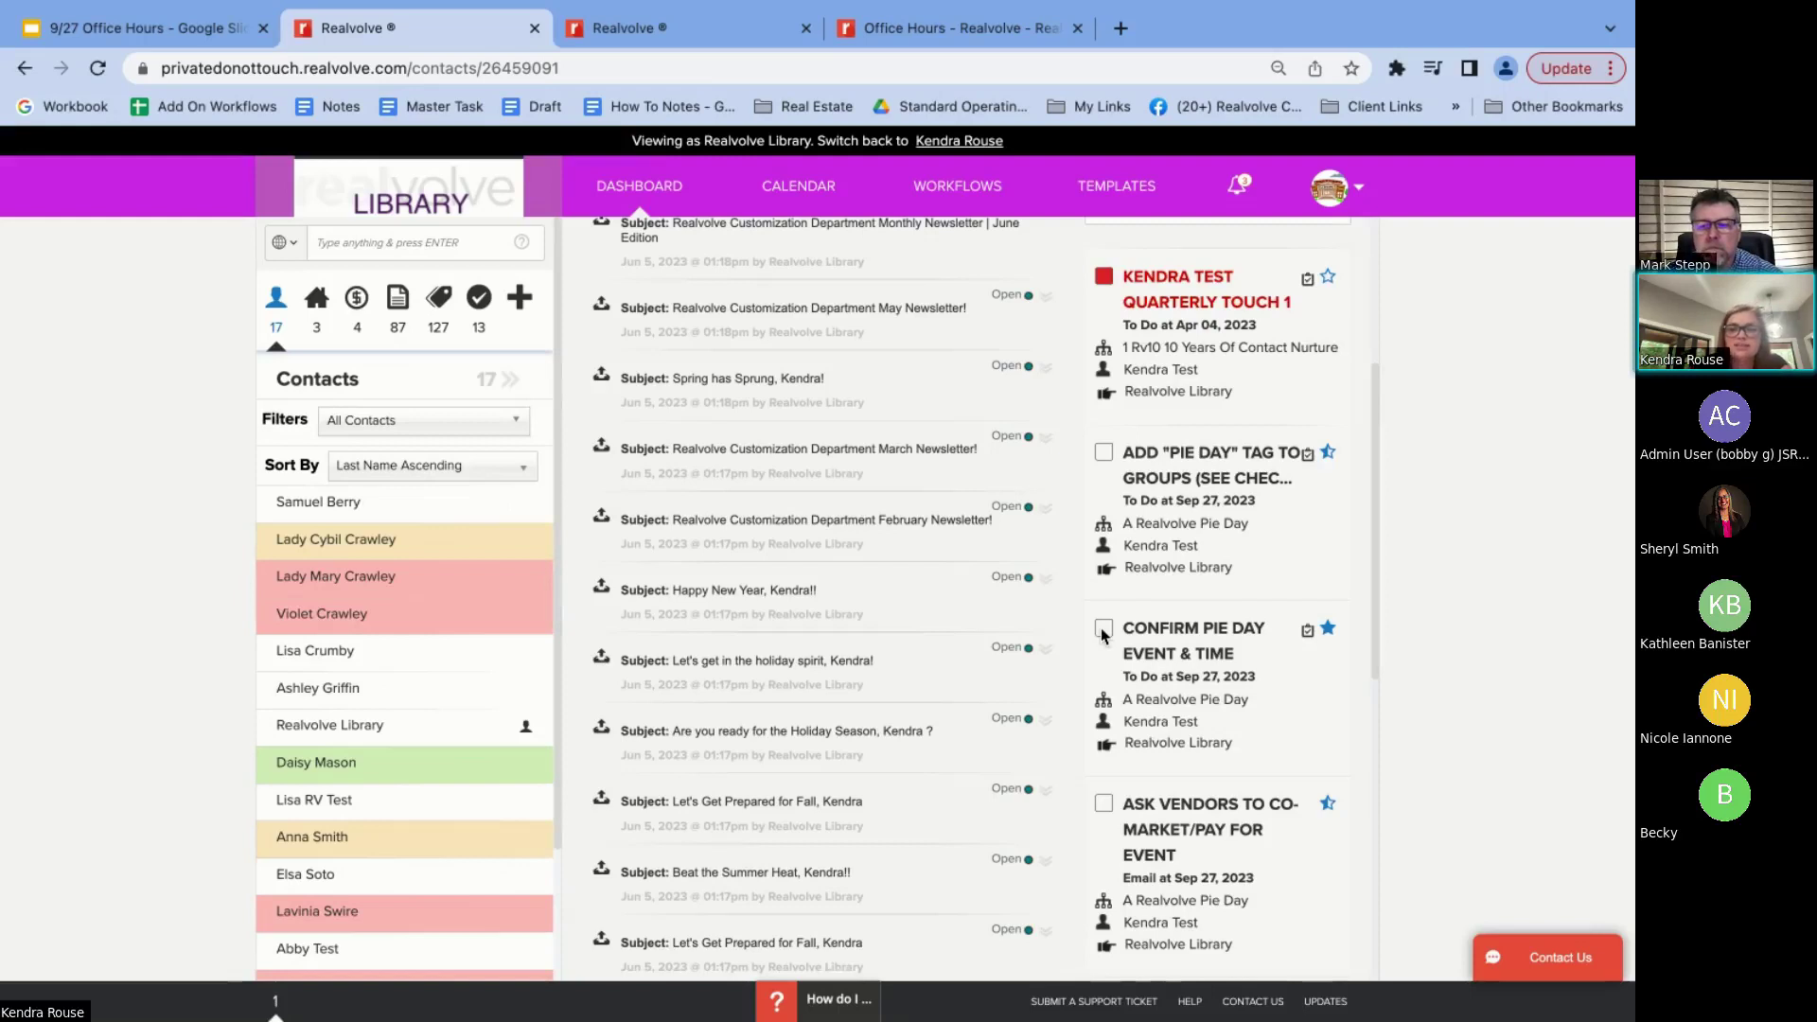
left_click(1104, 631)
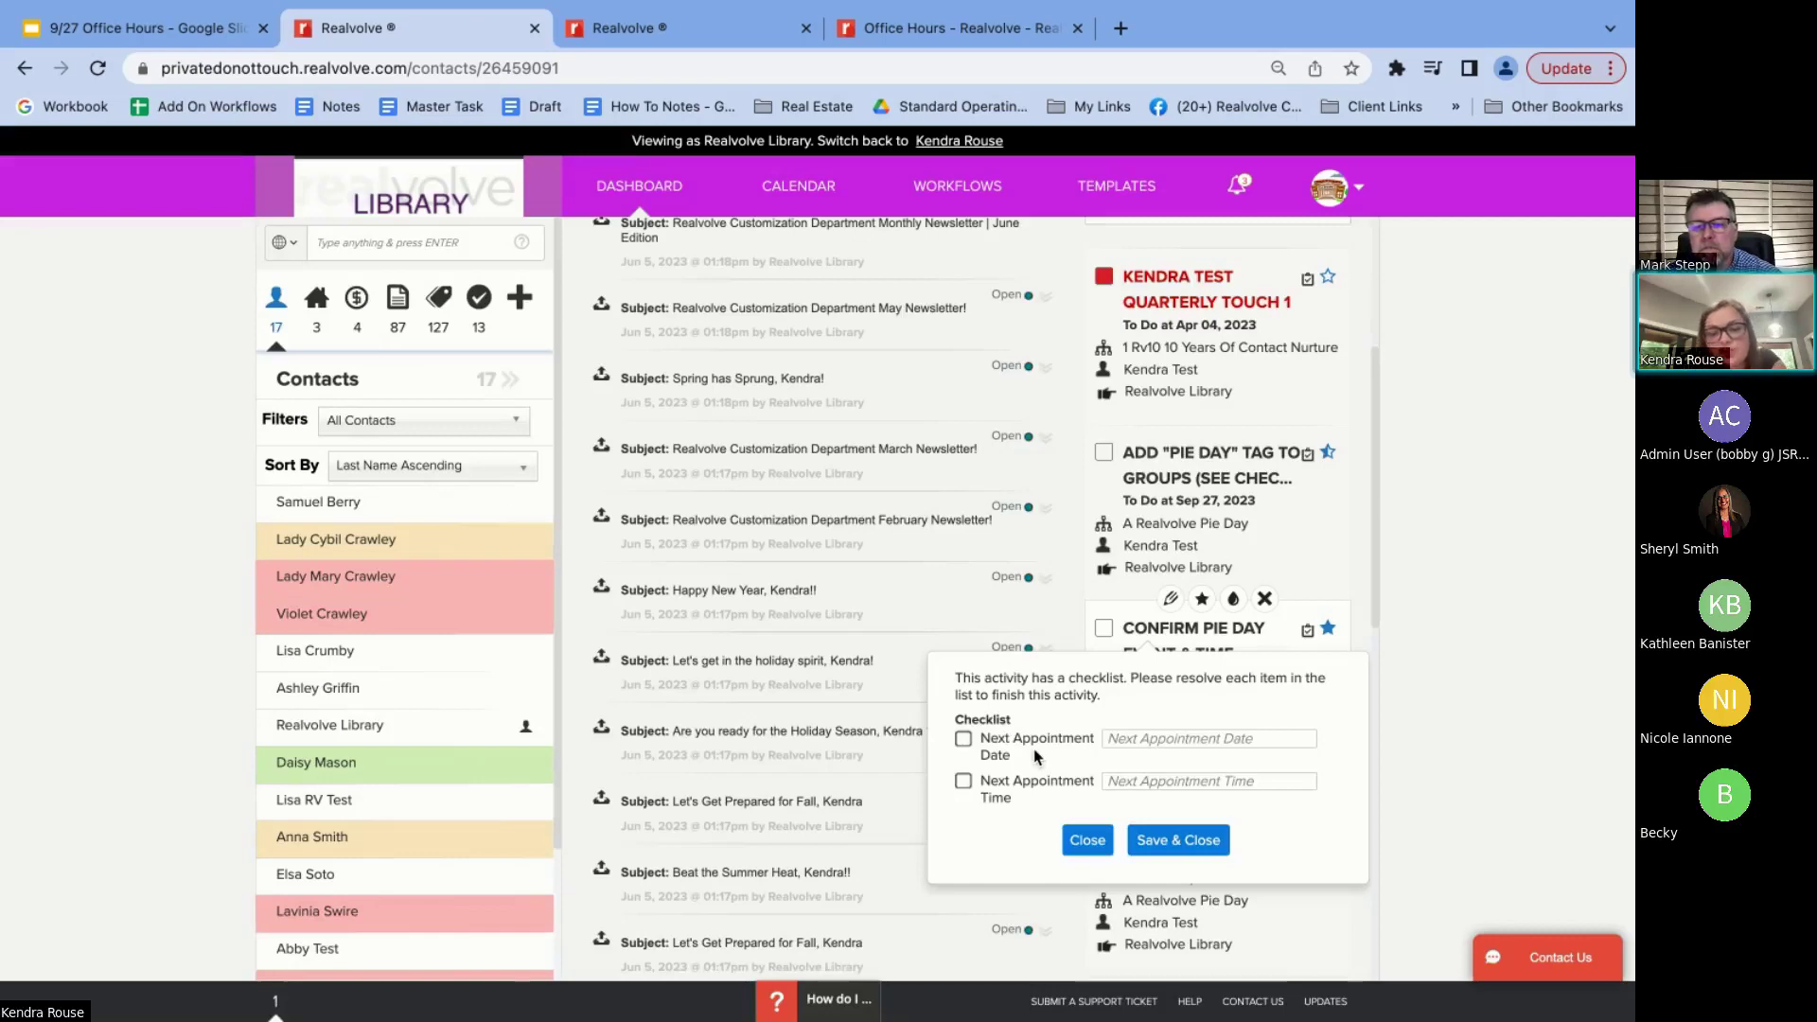
scroll(1056, 724, "down", 3)
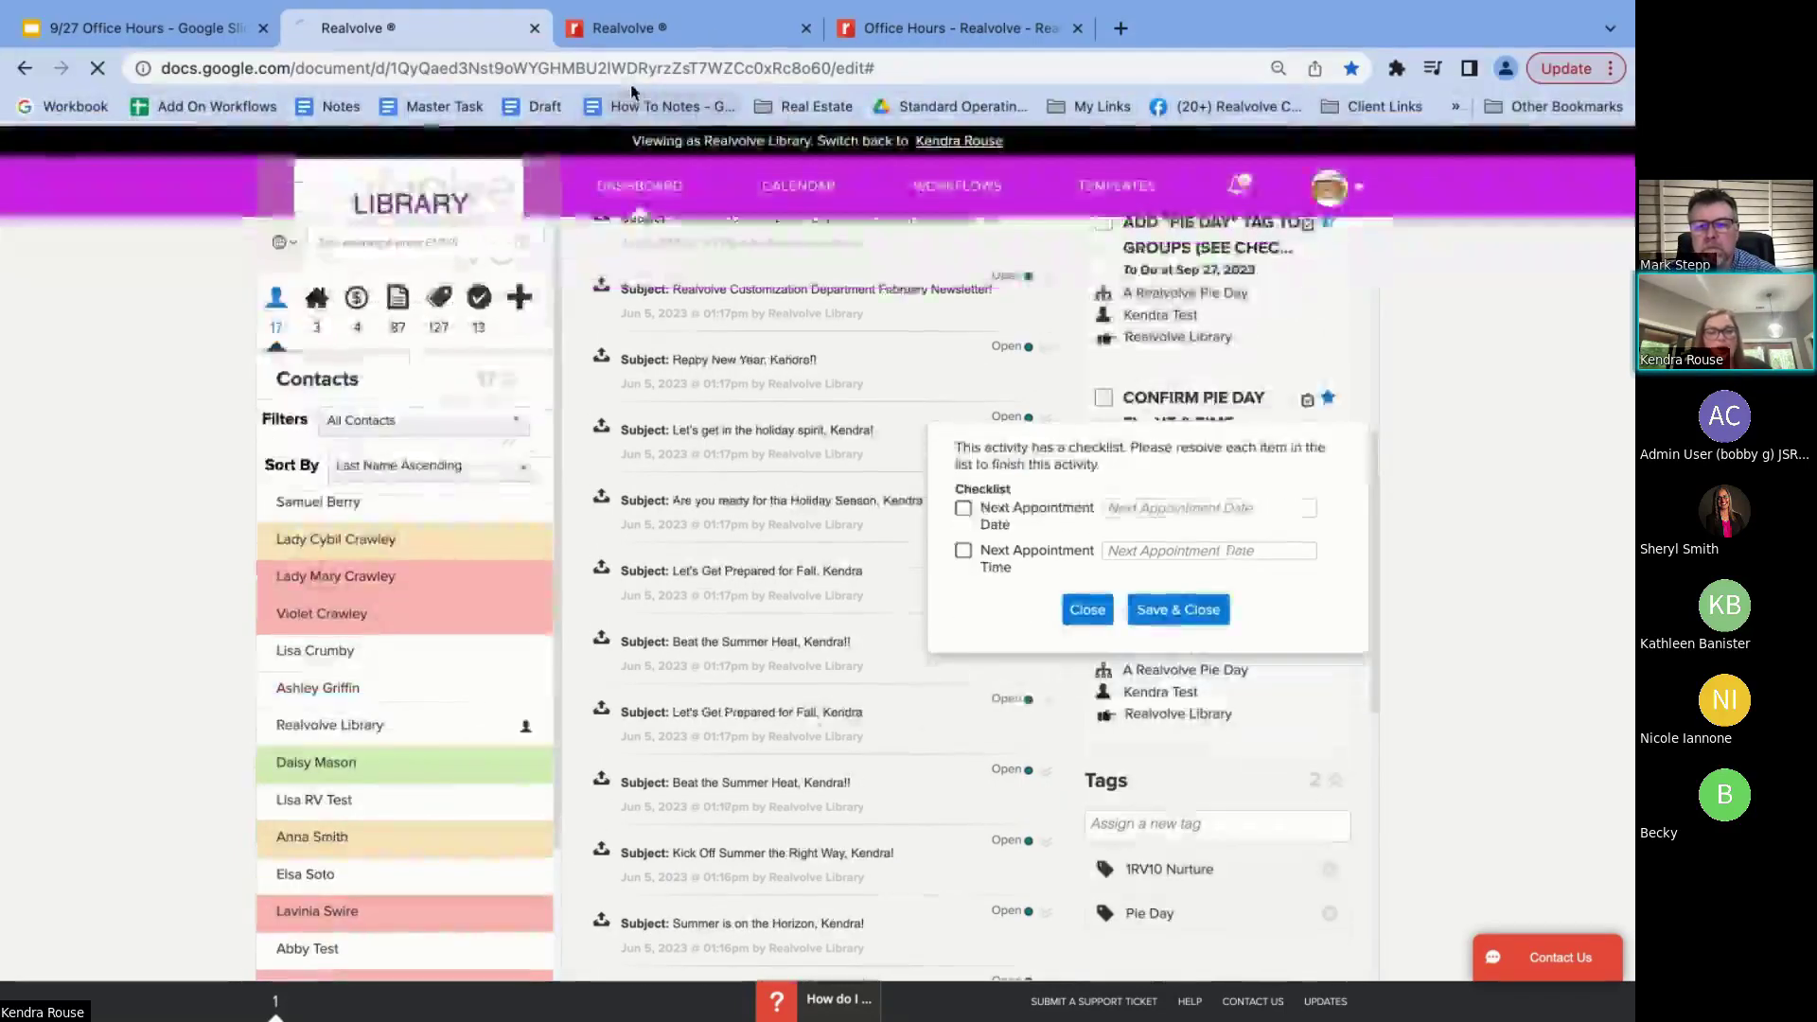
Look through the activities further down the Pie Day workflow and close the Knowledge Base document tab
left_click(636, 93)
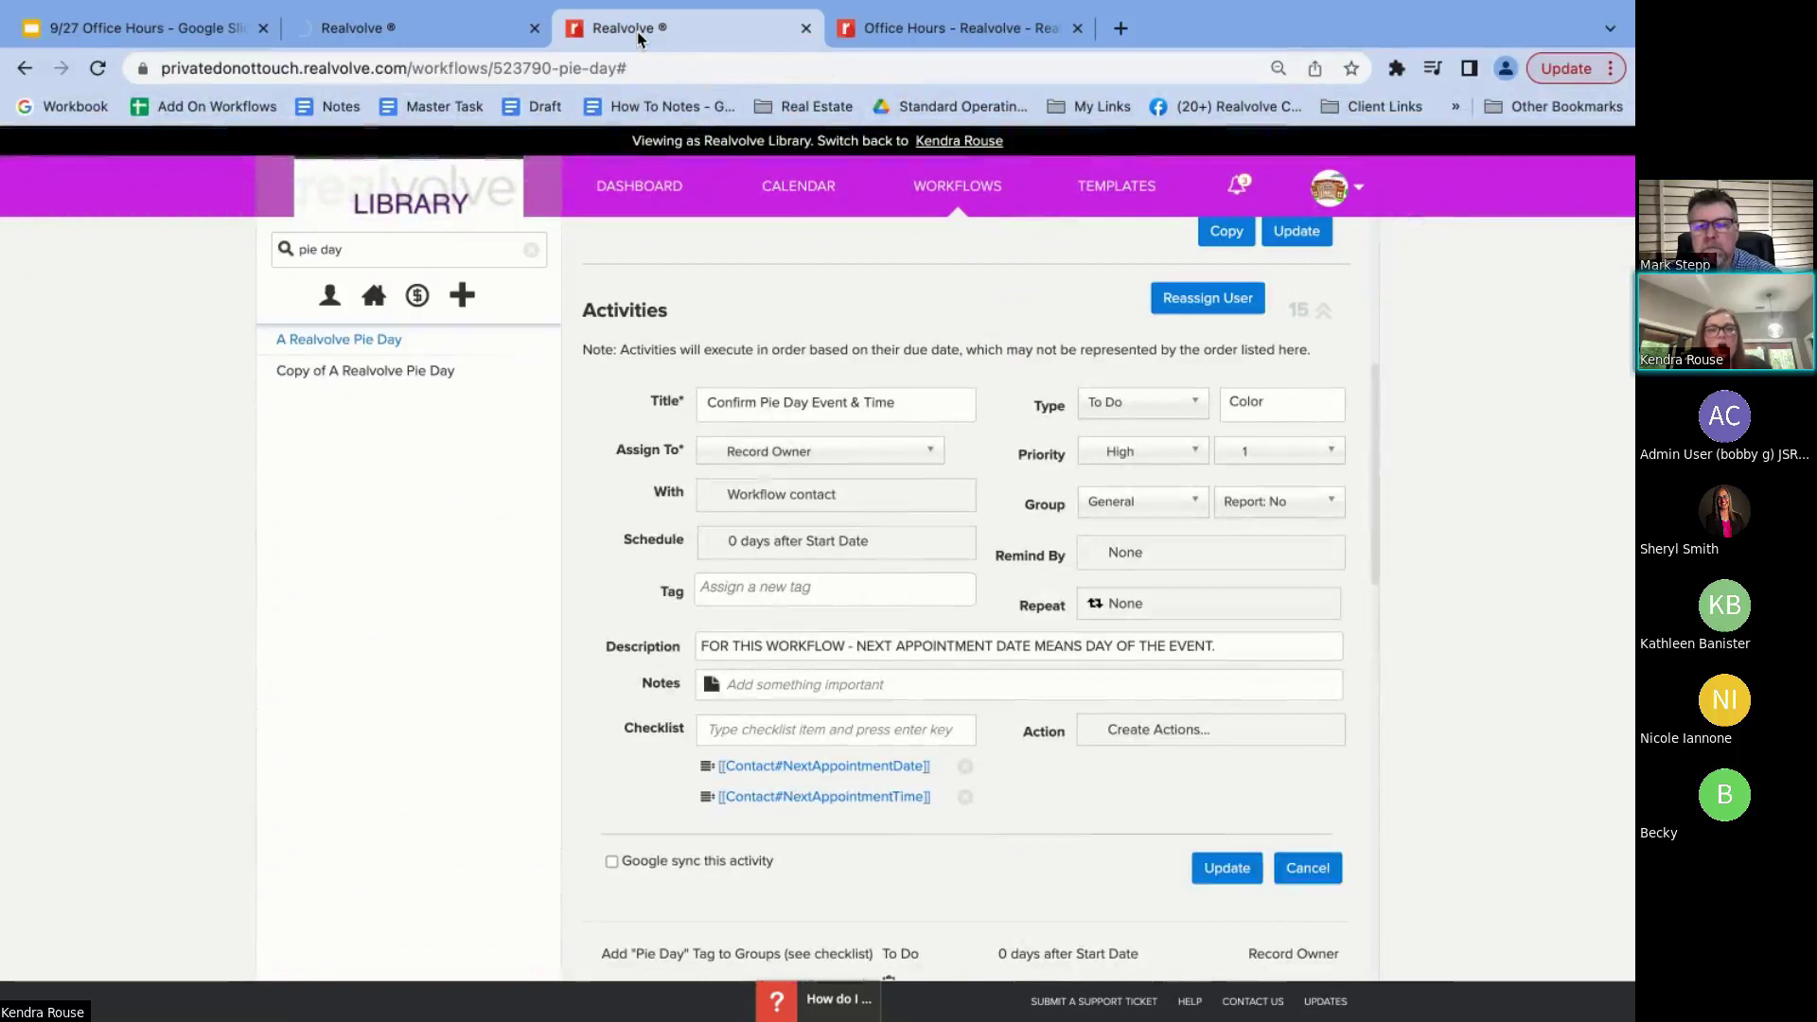
scroll(1042, 763, "down", 10)
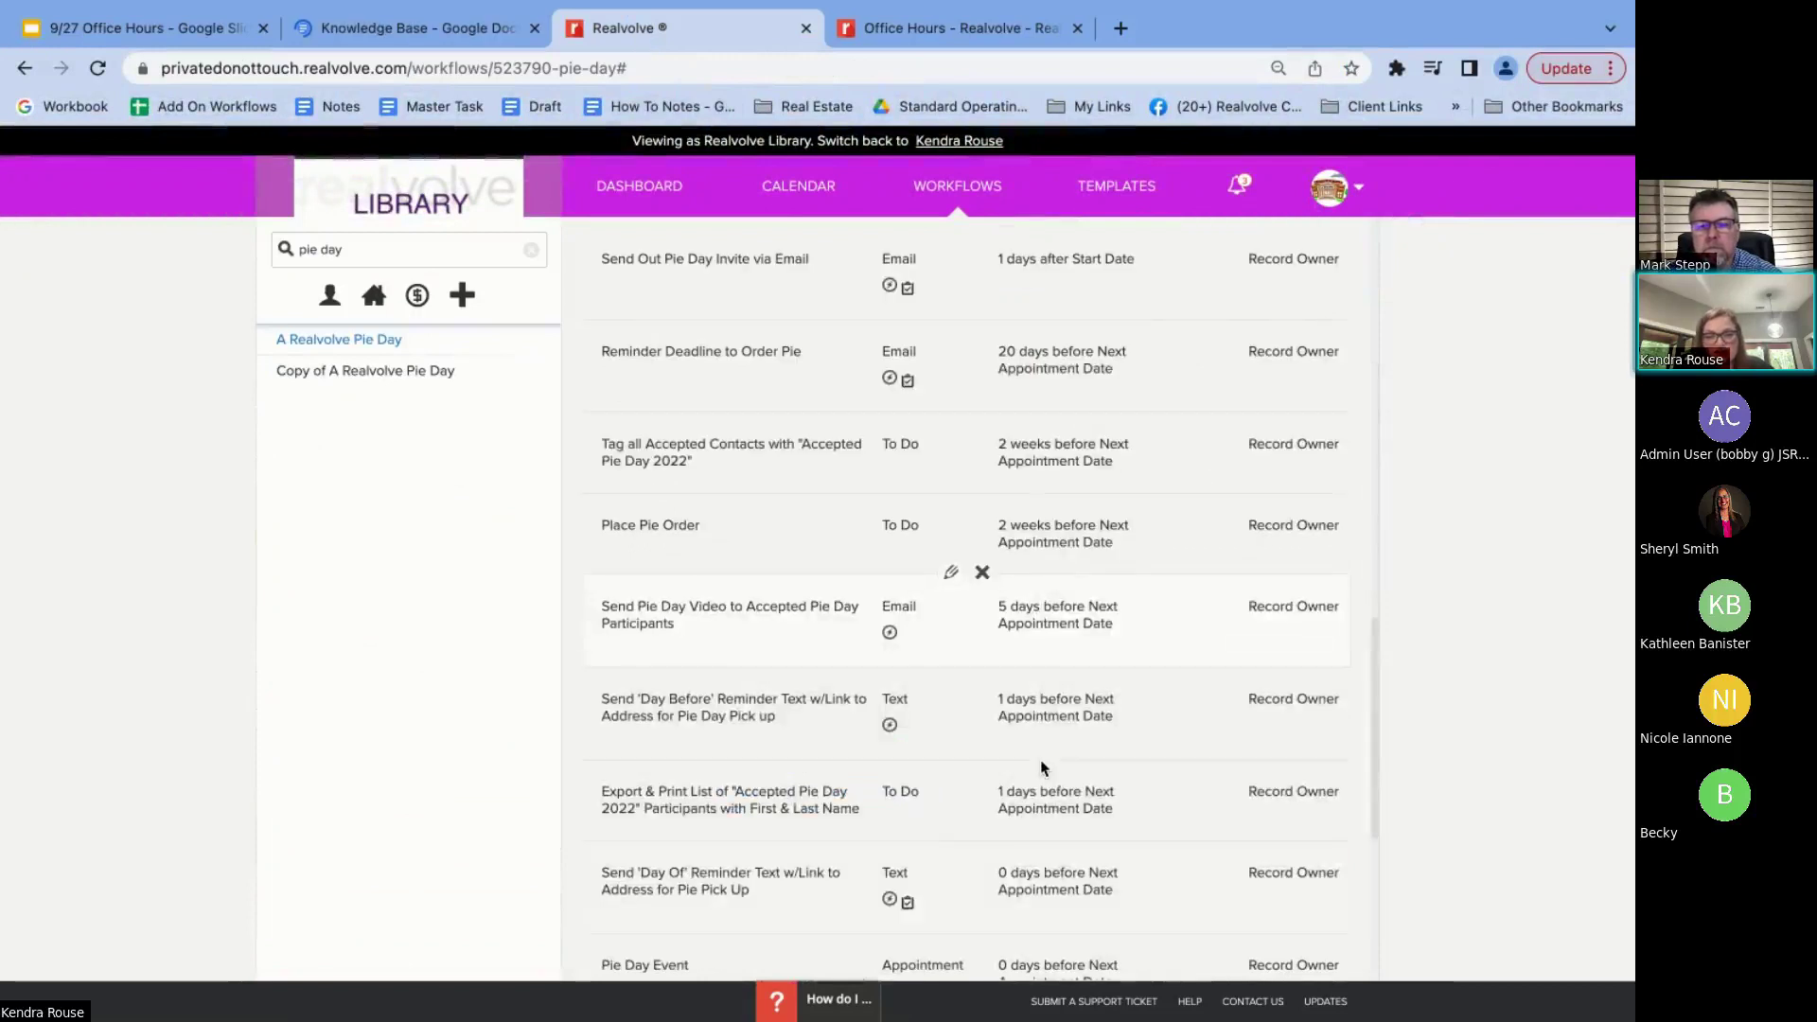
scroll(1041, 764, "down", 2)
scroll(1032, 761, "up", 2)
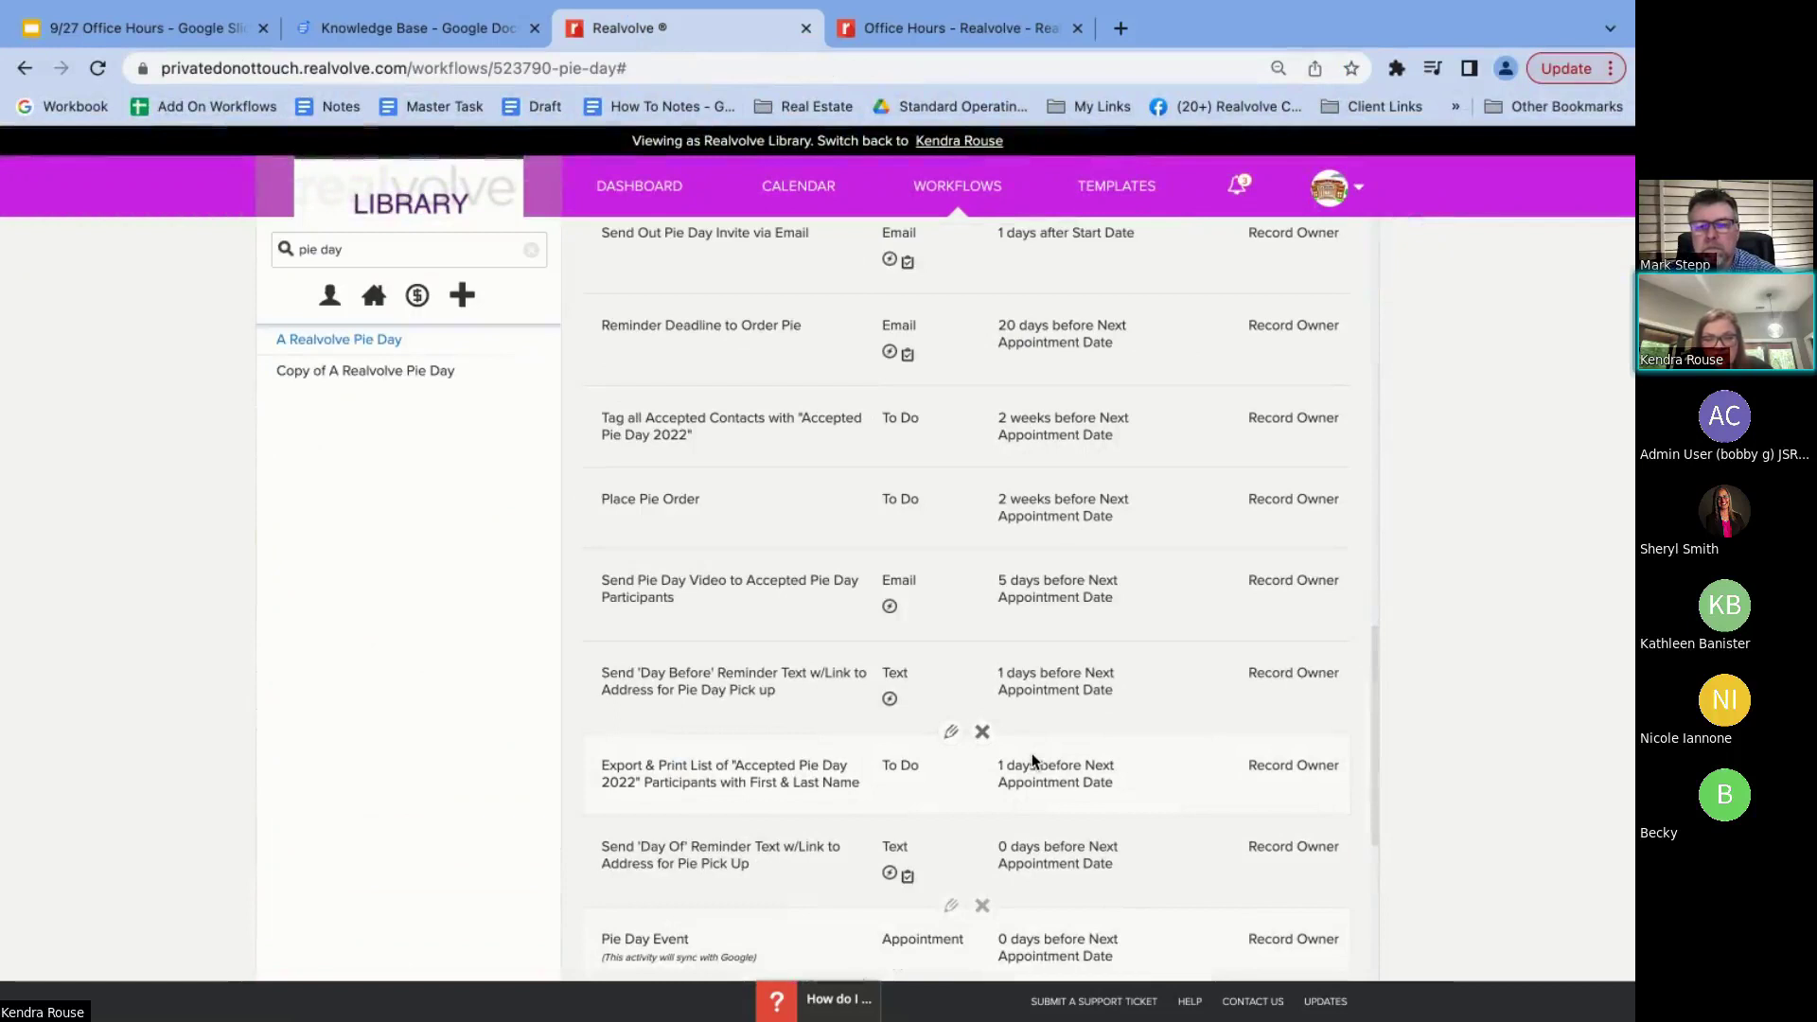
left_click(535, 30)
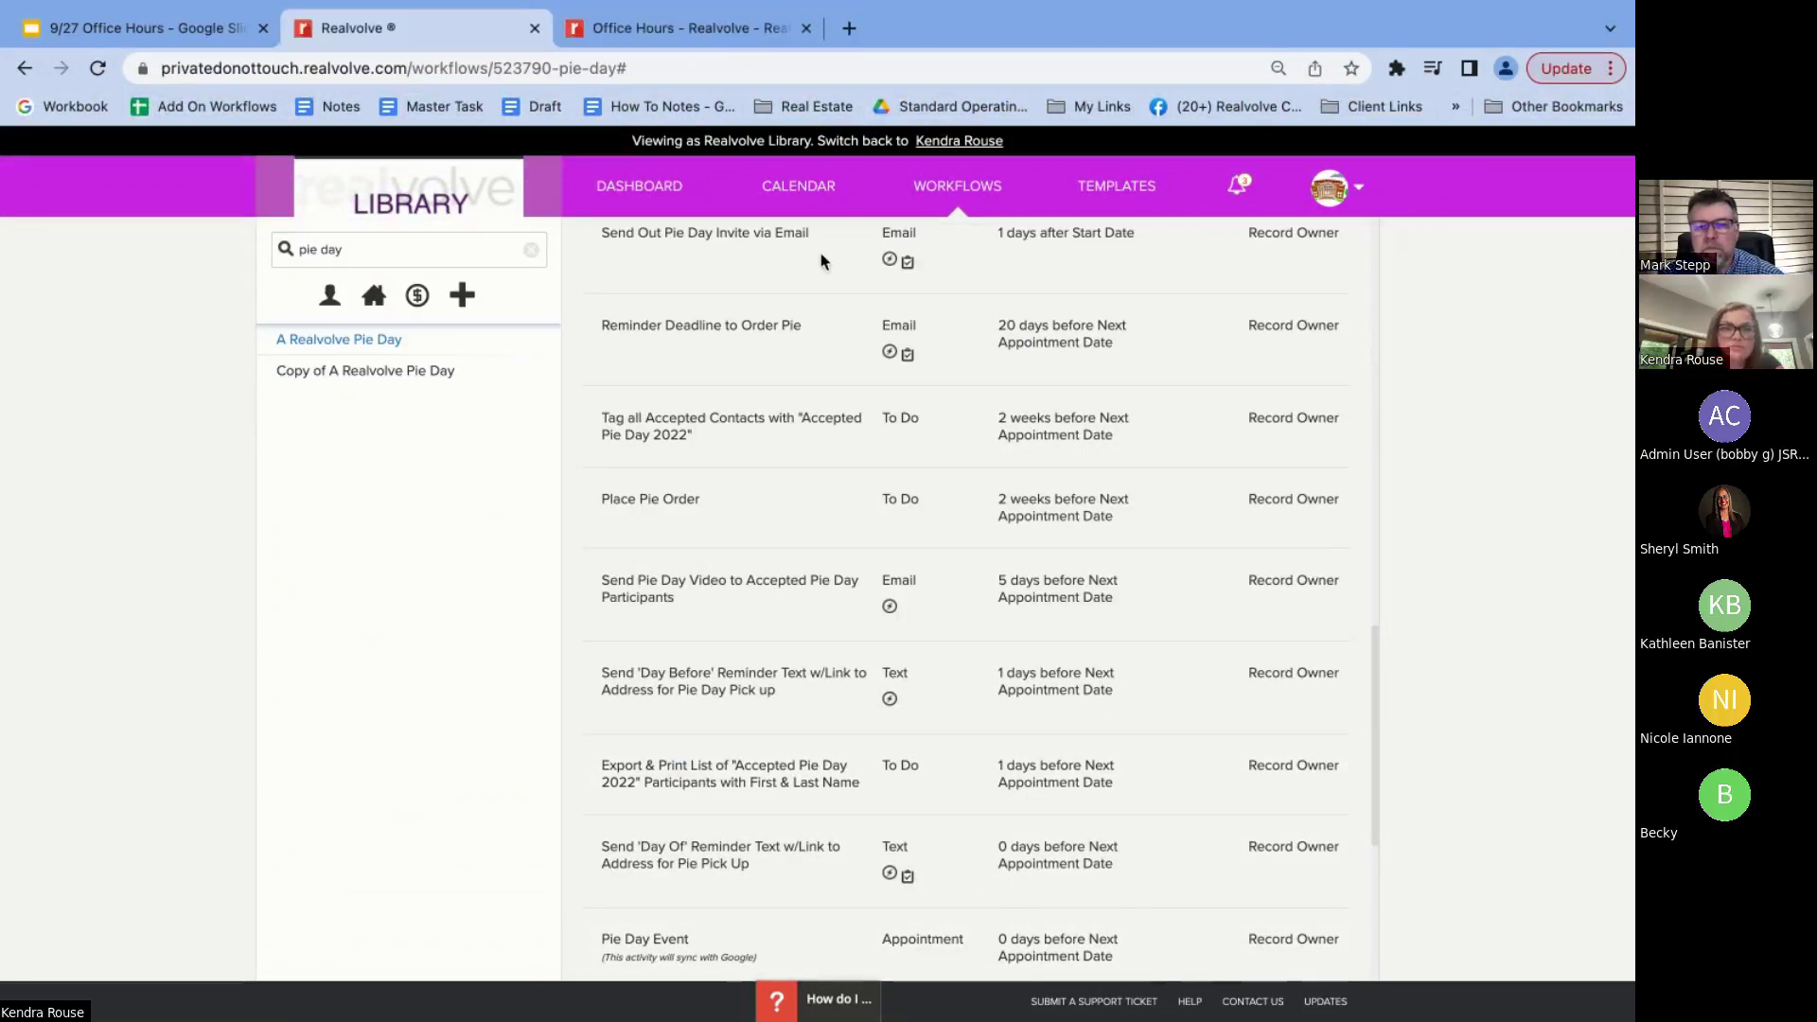
Open the dashboard in a new browser tab and open the test contact from its recently viewed records
right_click(636, 185)
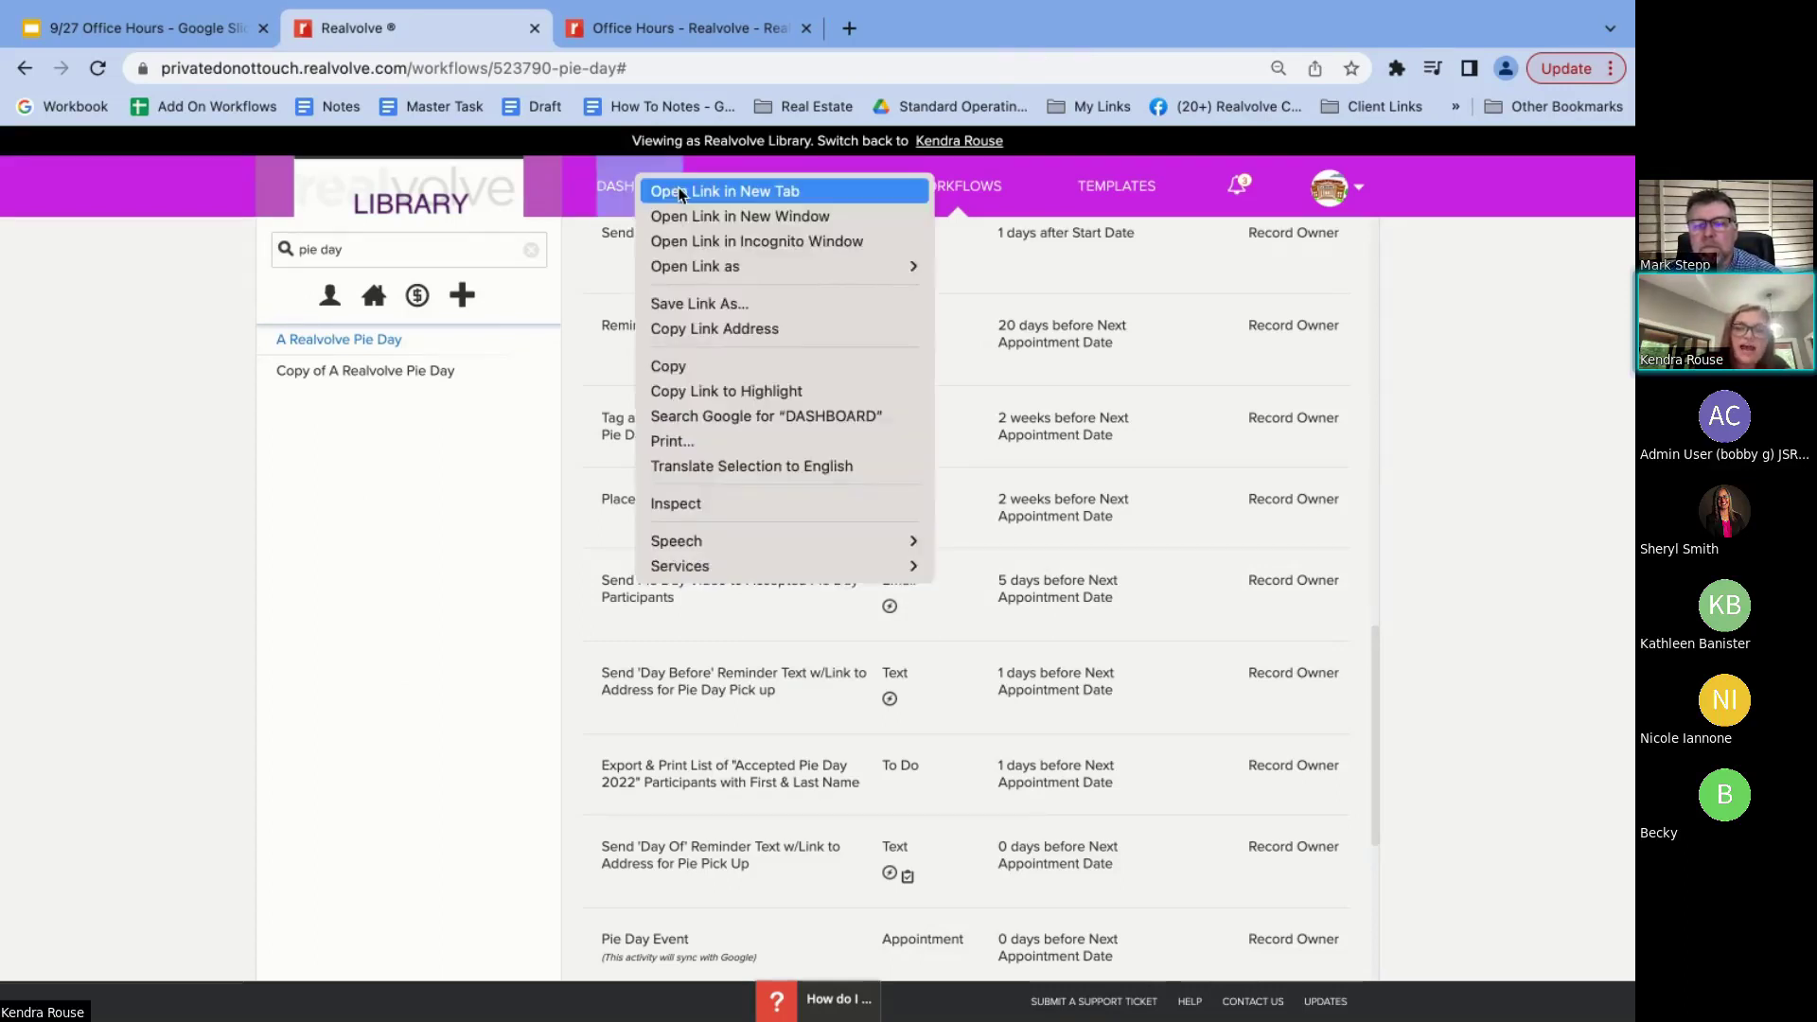
left_click(679, 194)
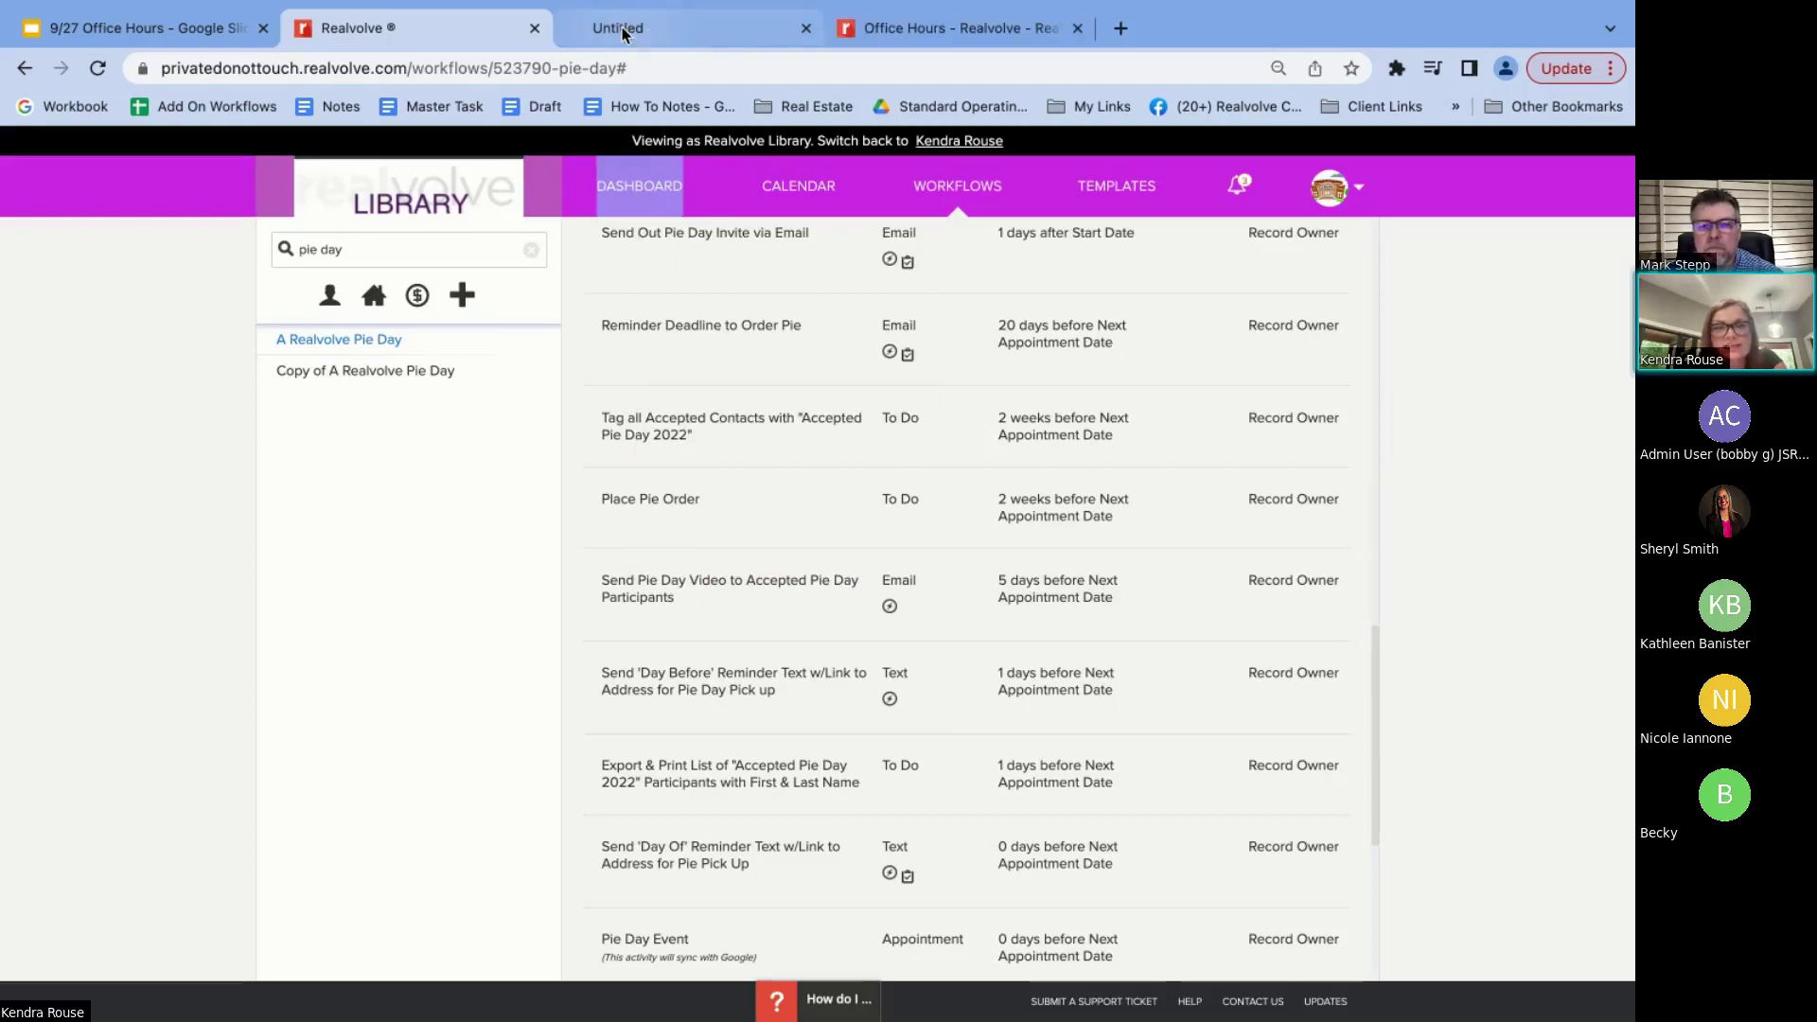
left_click(621, 30)
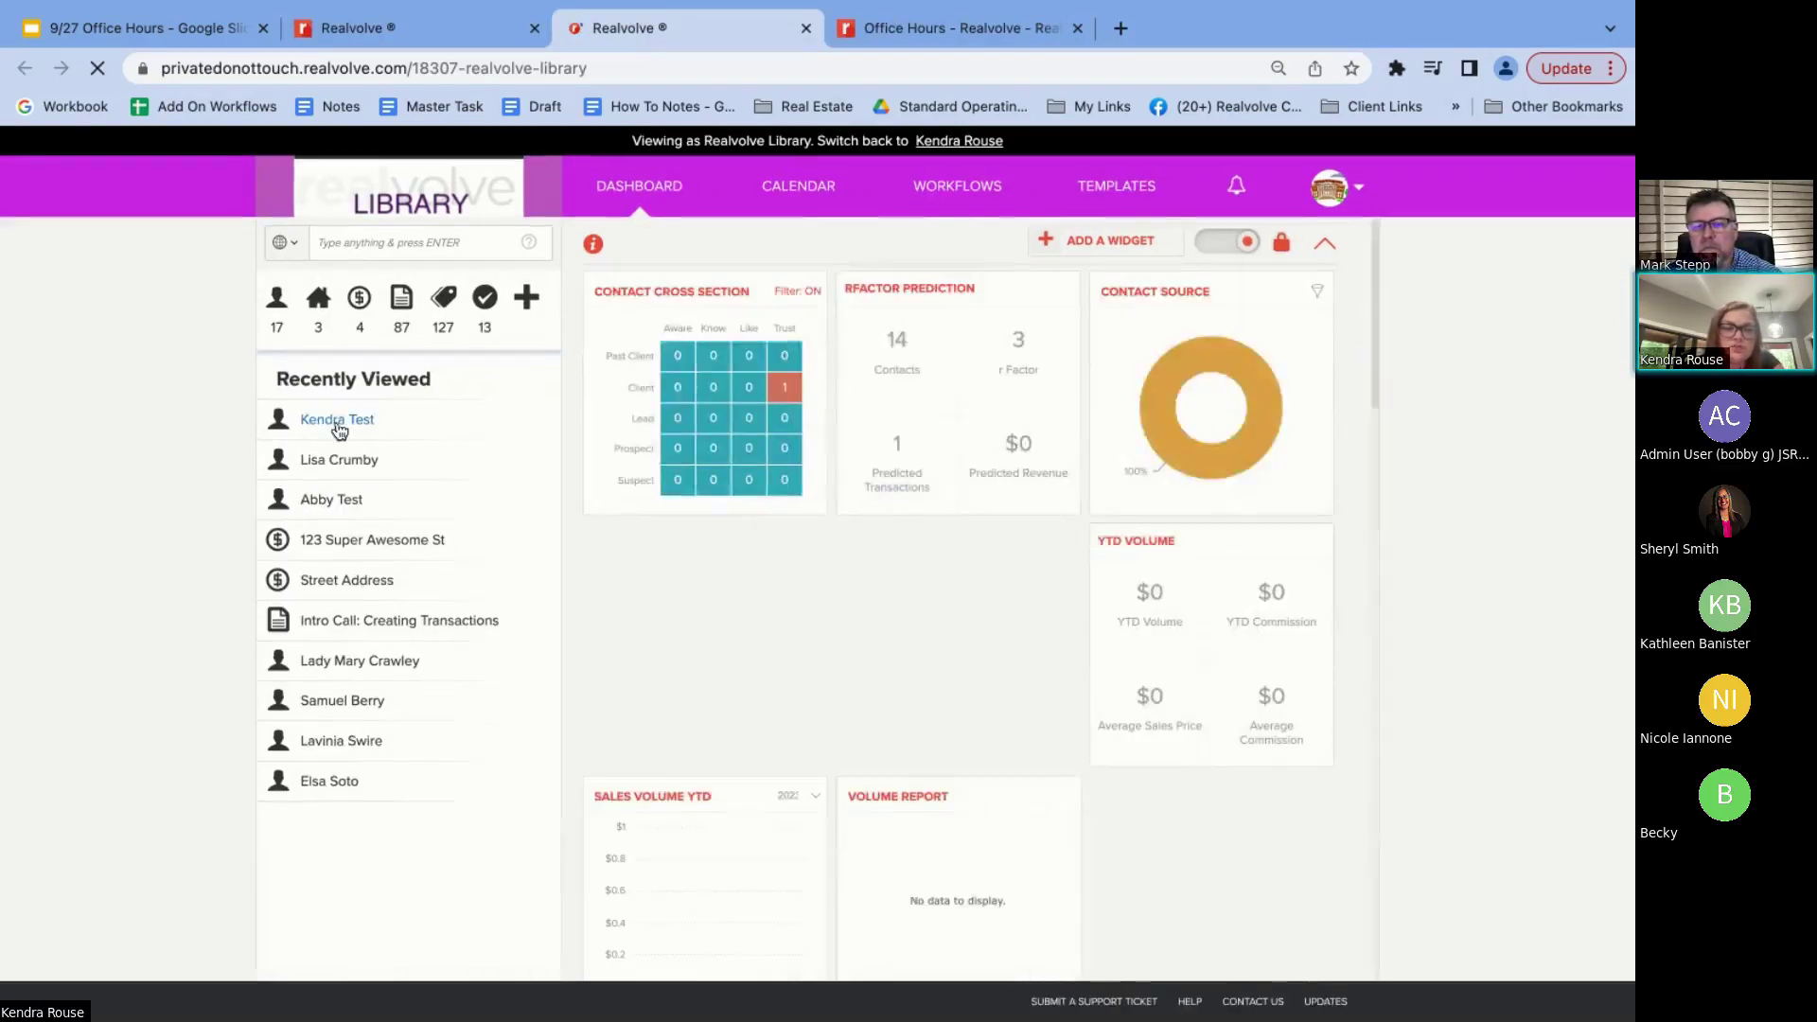
left_click(337, 420)
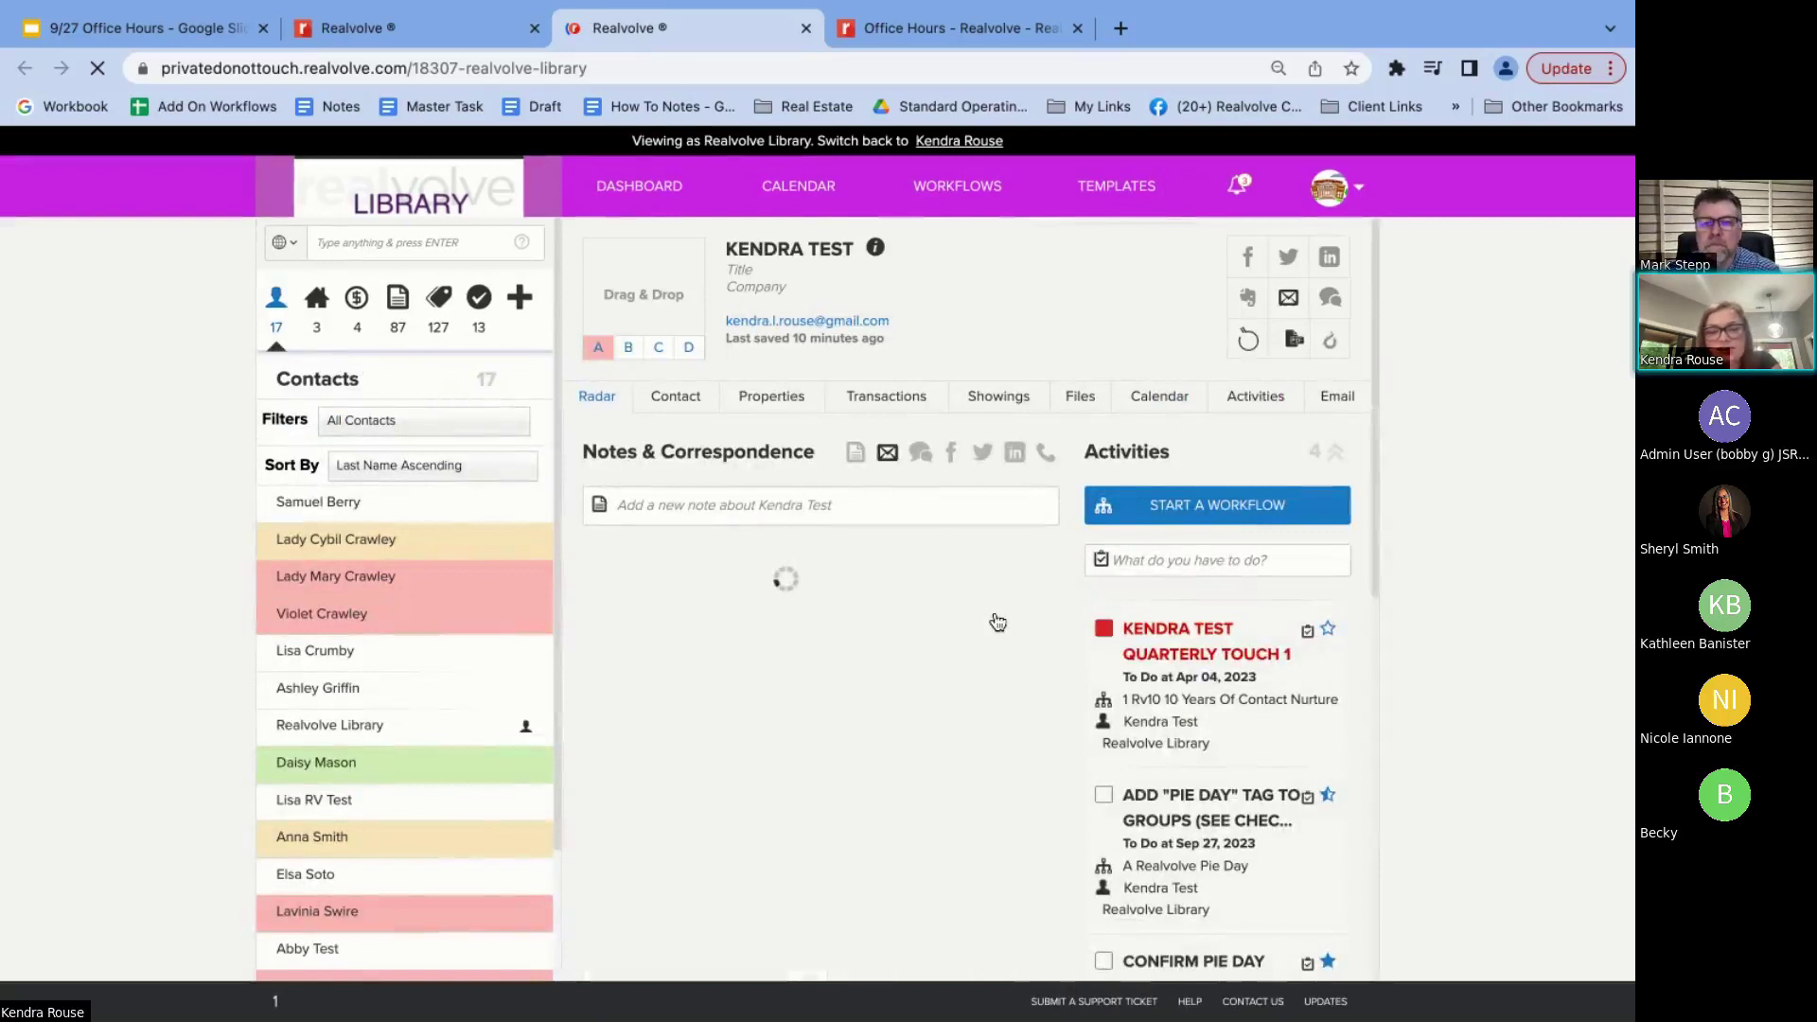
Resolve the "Confirm Pie Day Event & Time" checklist with next appointment date Sep 29, 2023 and time 10:30am, and save it
scroll(997, 622, "down", 3)
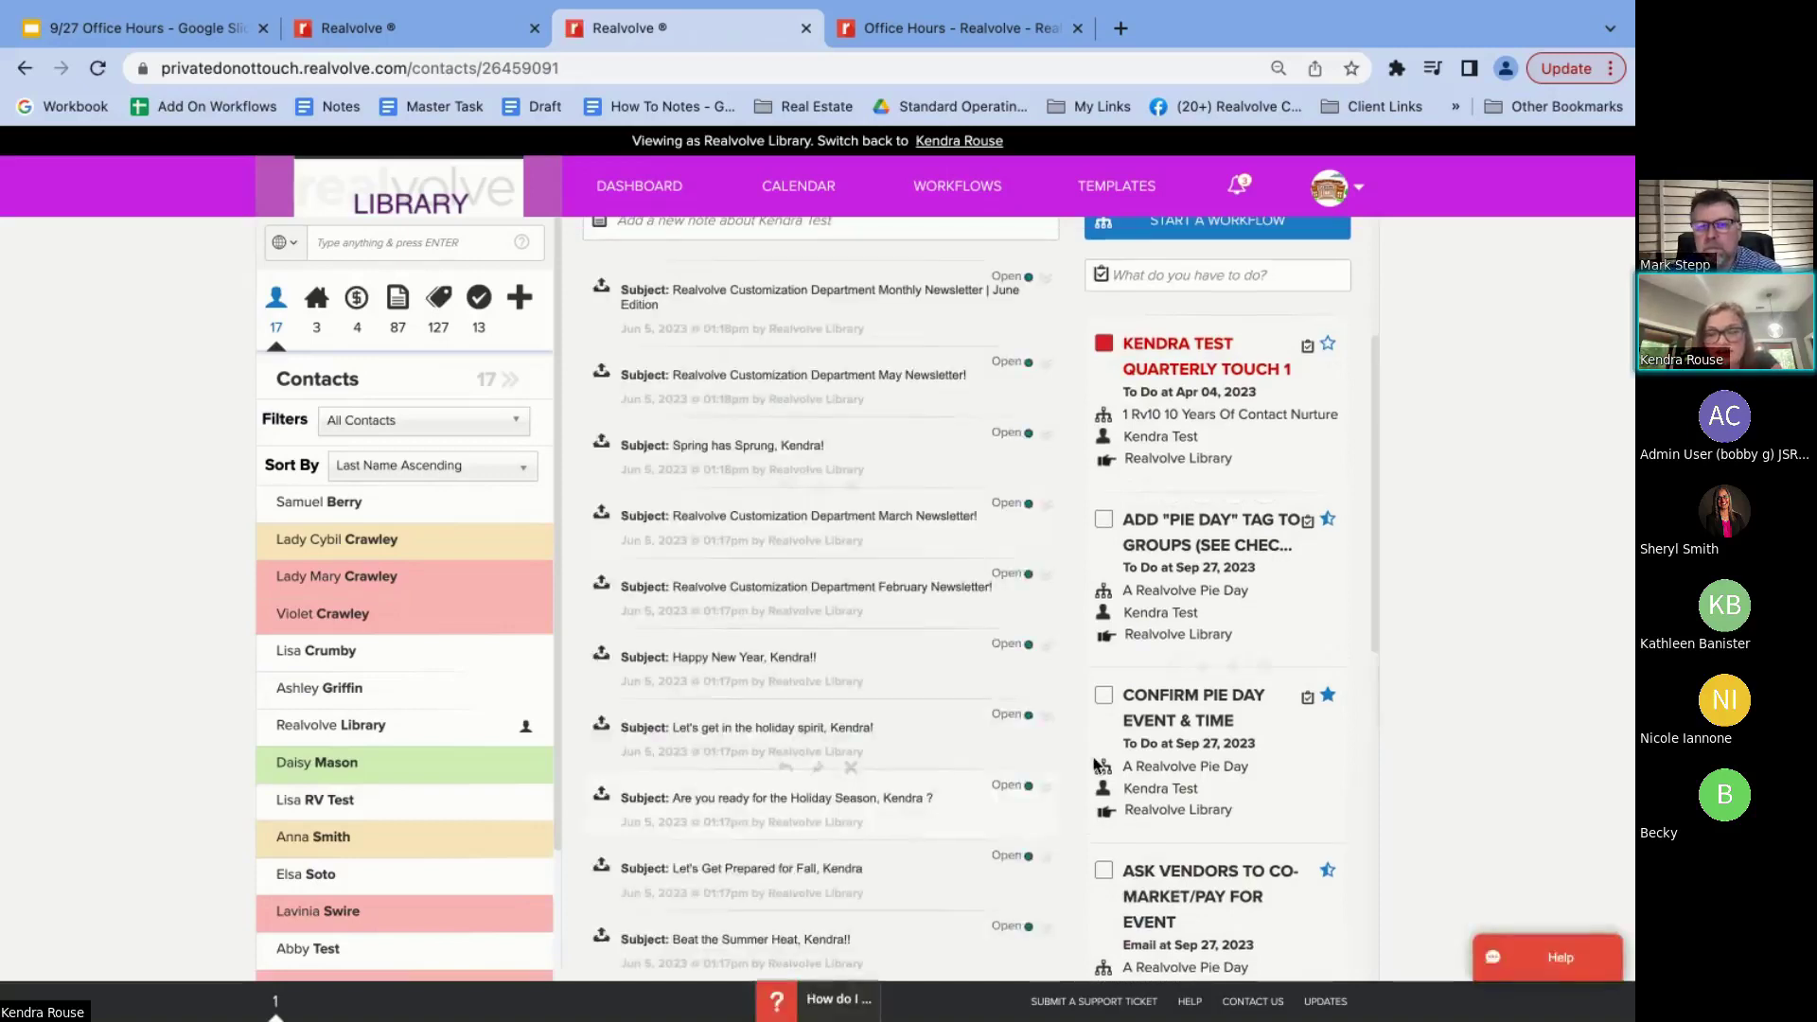
left_click(1103, 695)
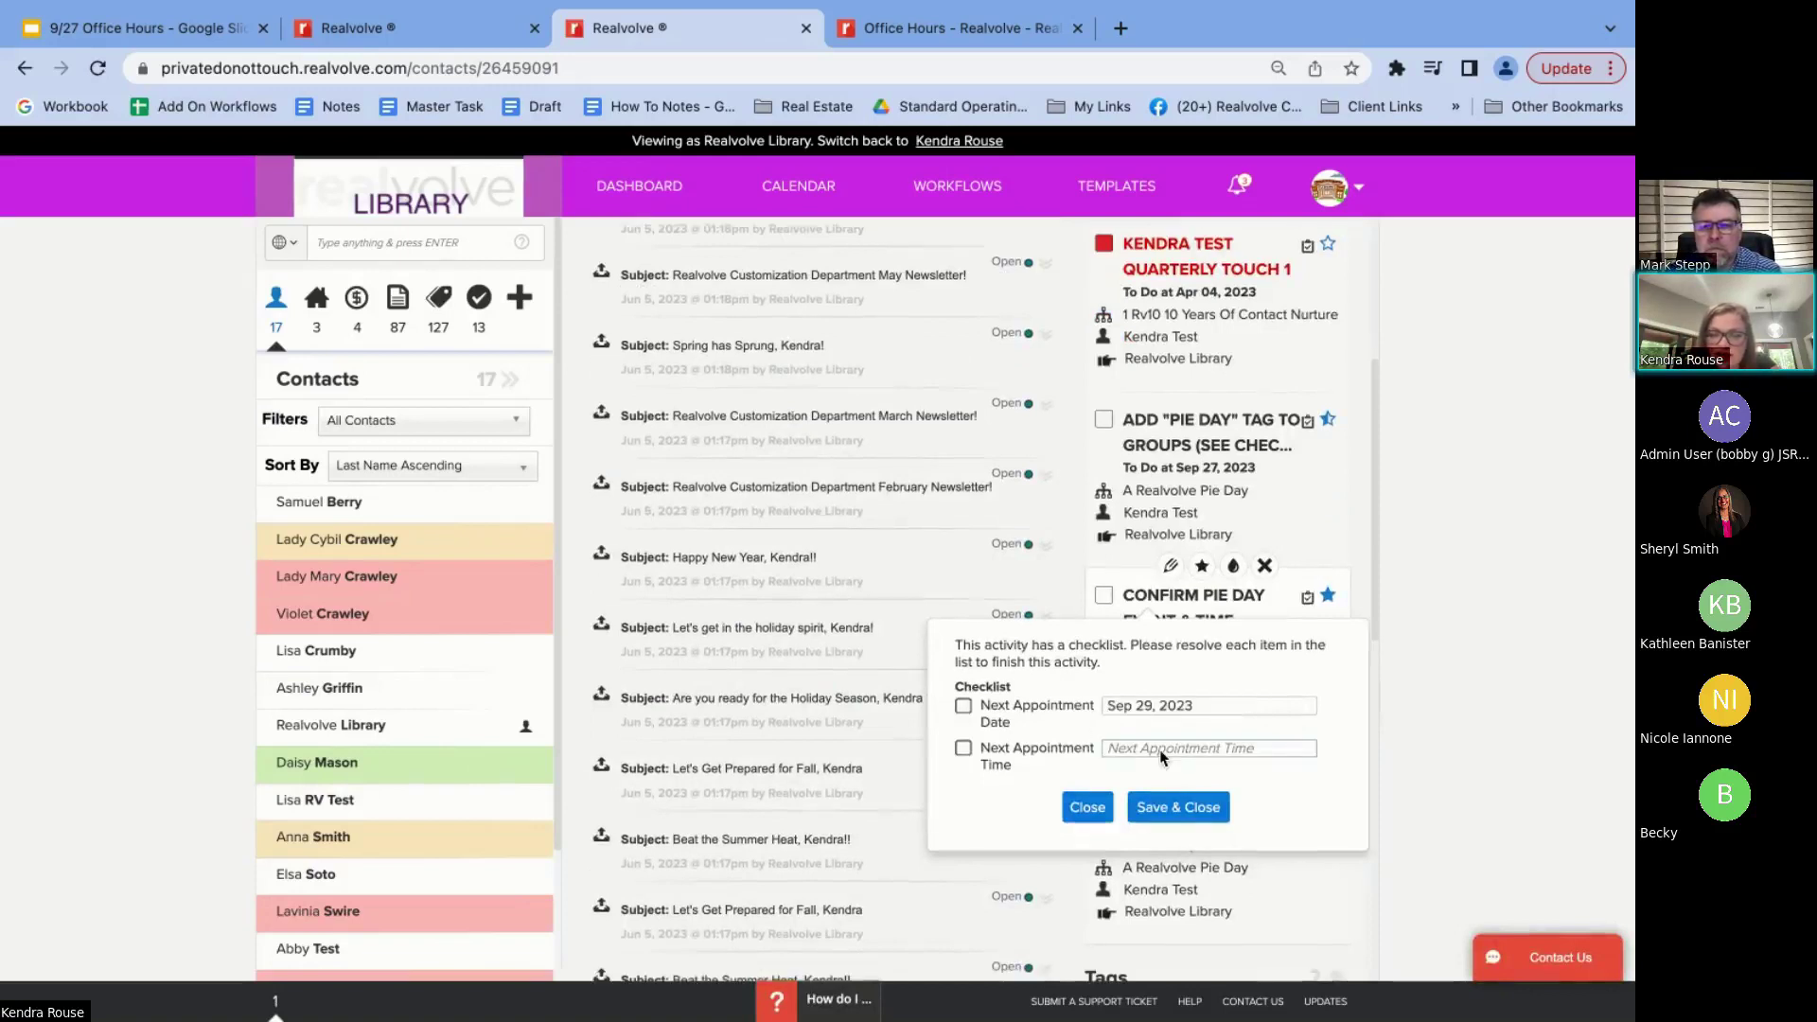
left_click(1160, 749)
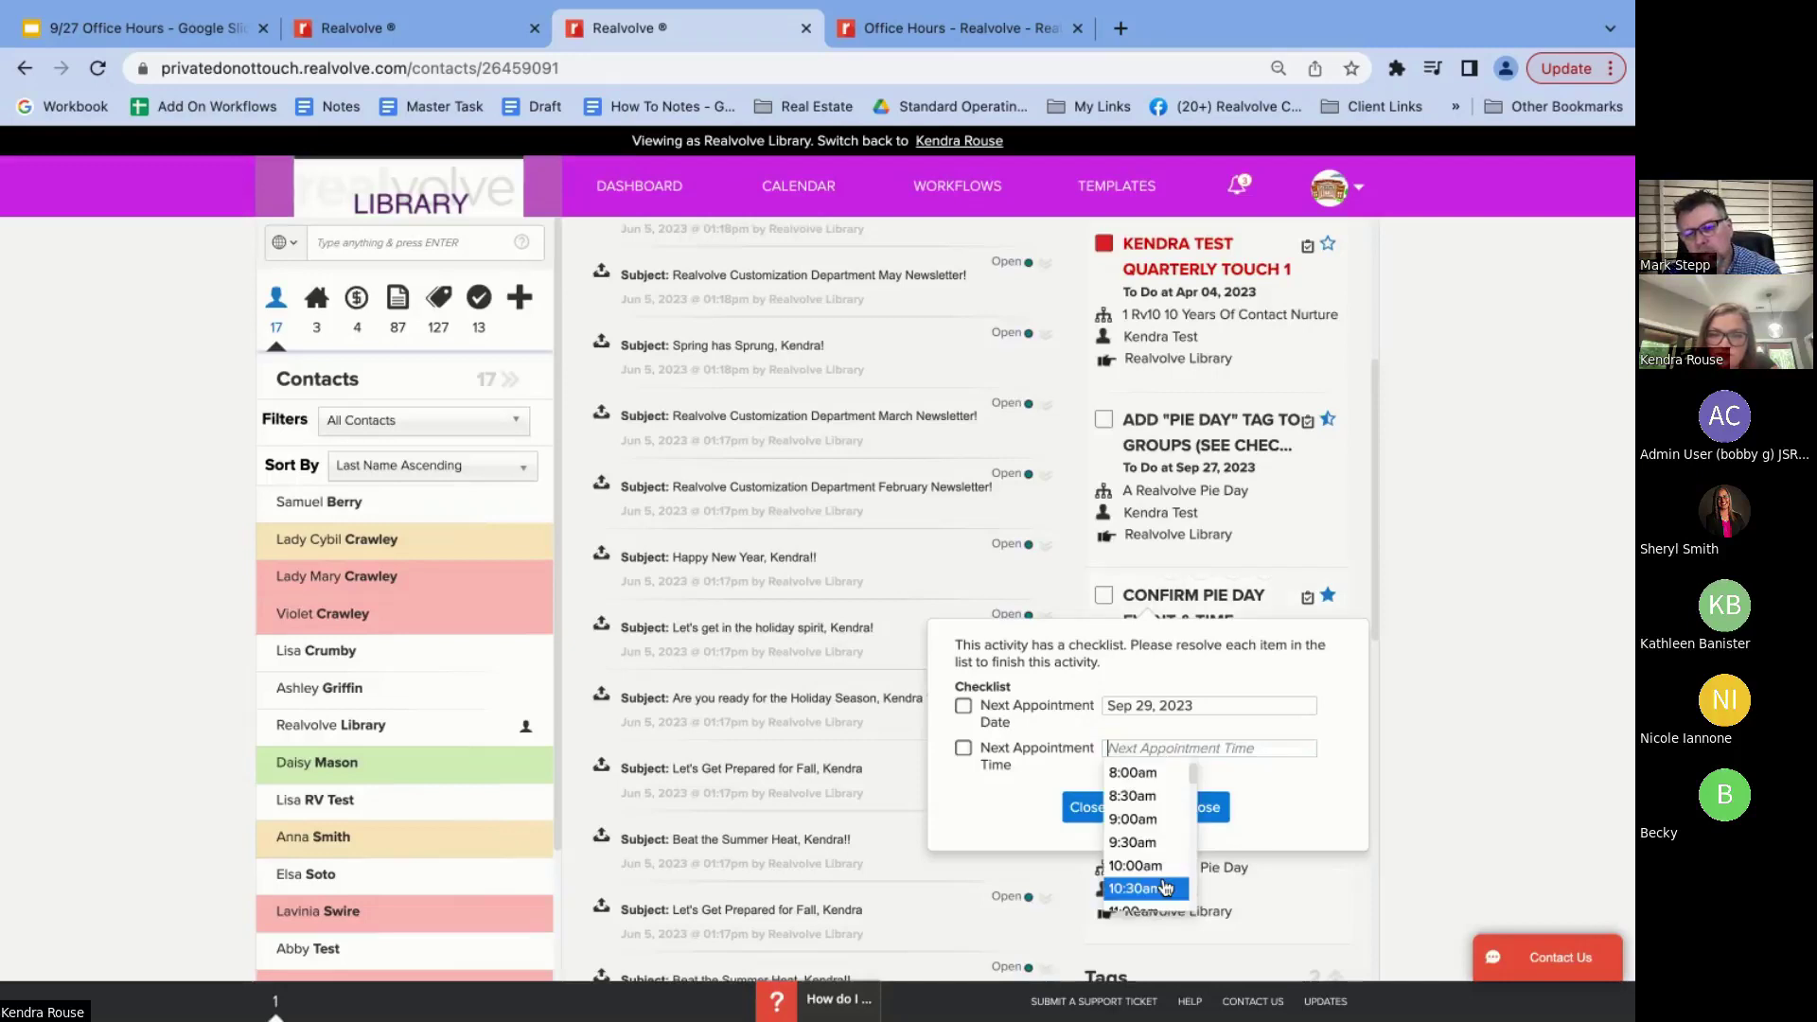
left_click(1165, 888)
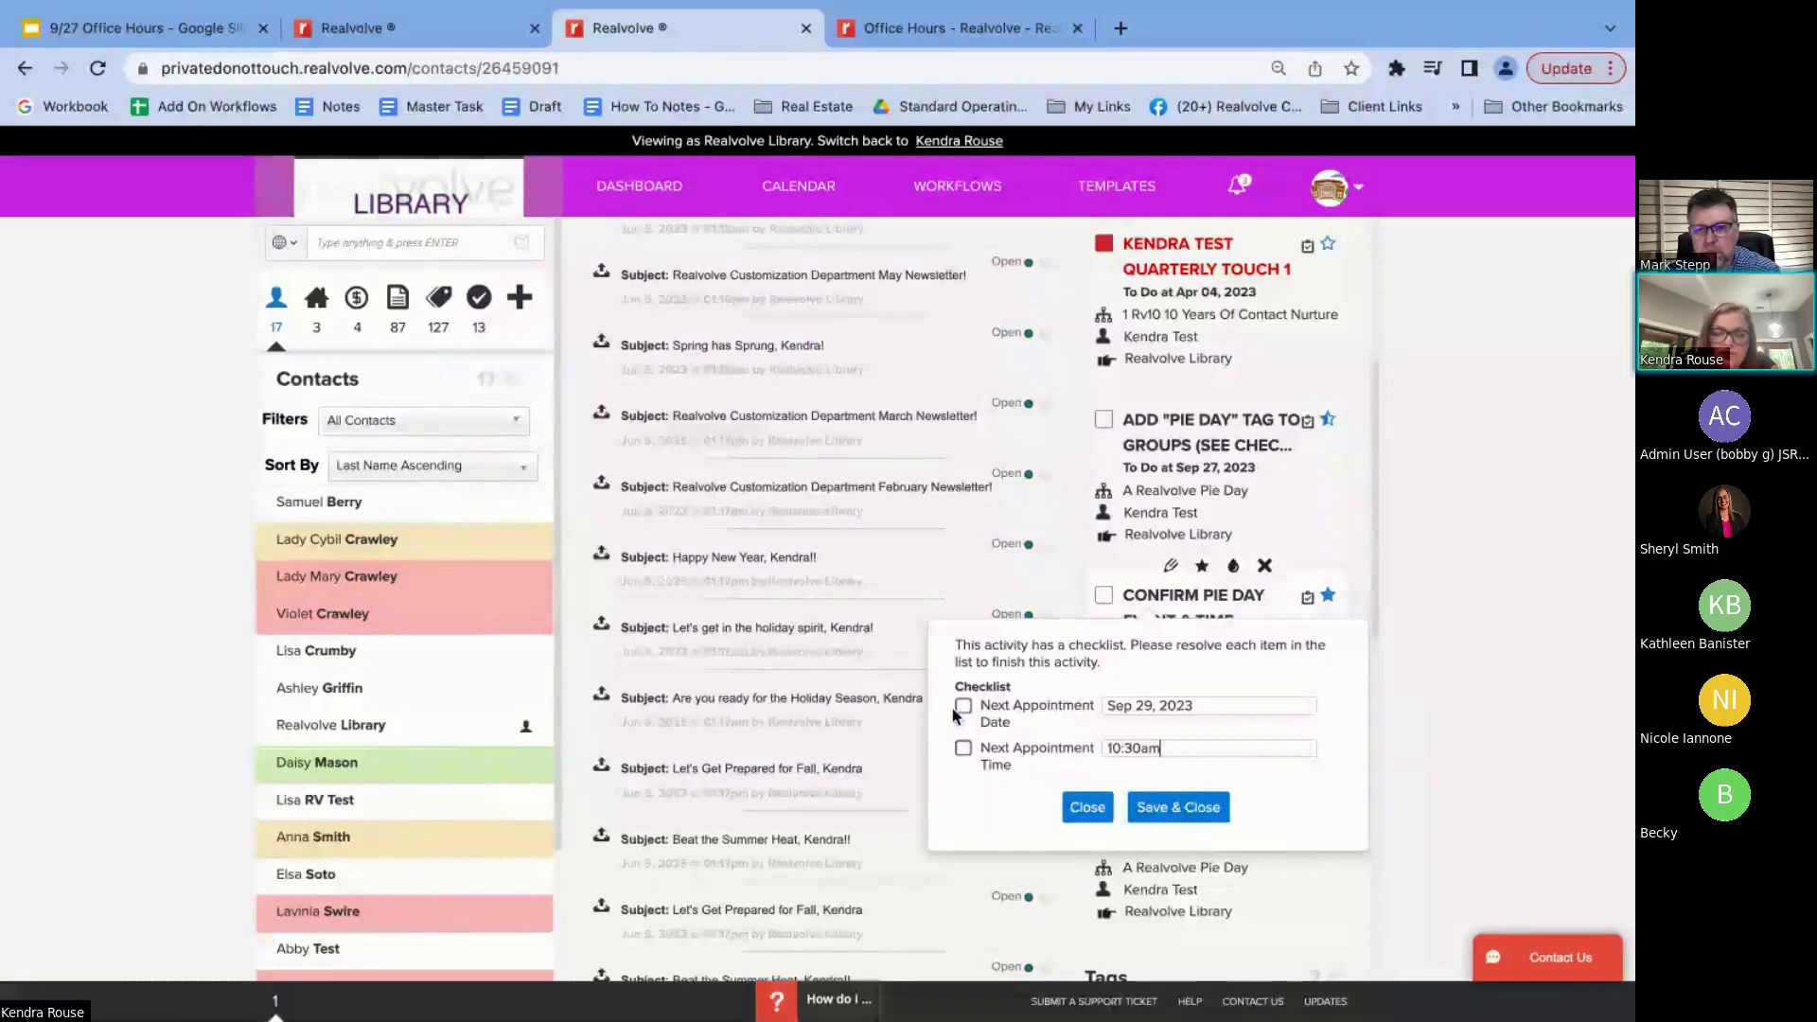
left_click(1178, 806)
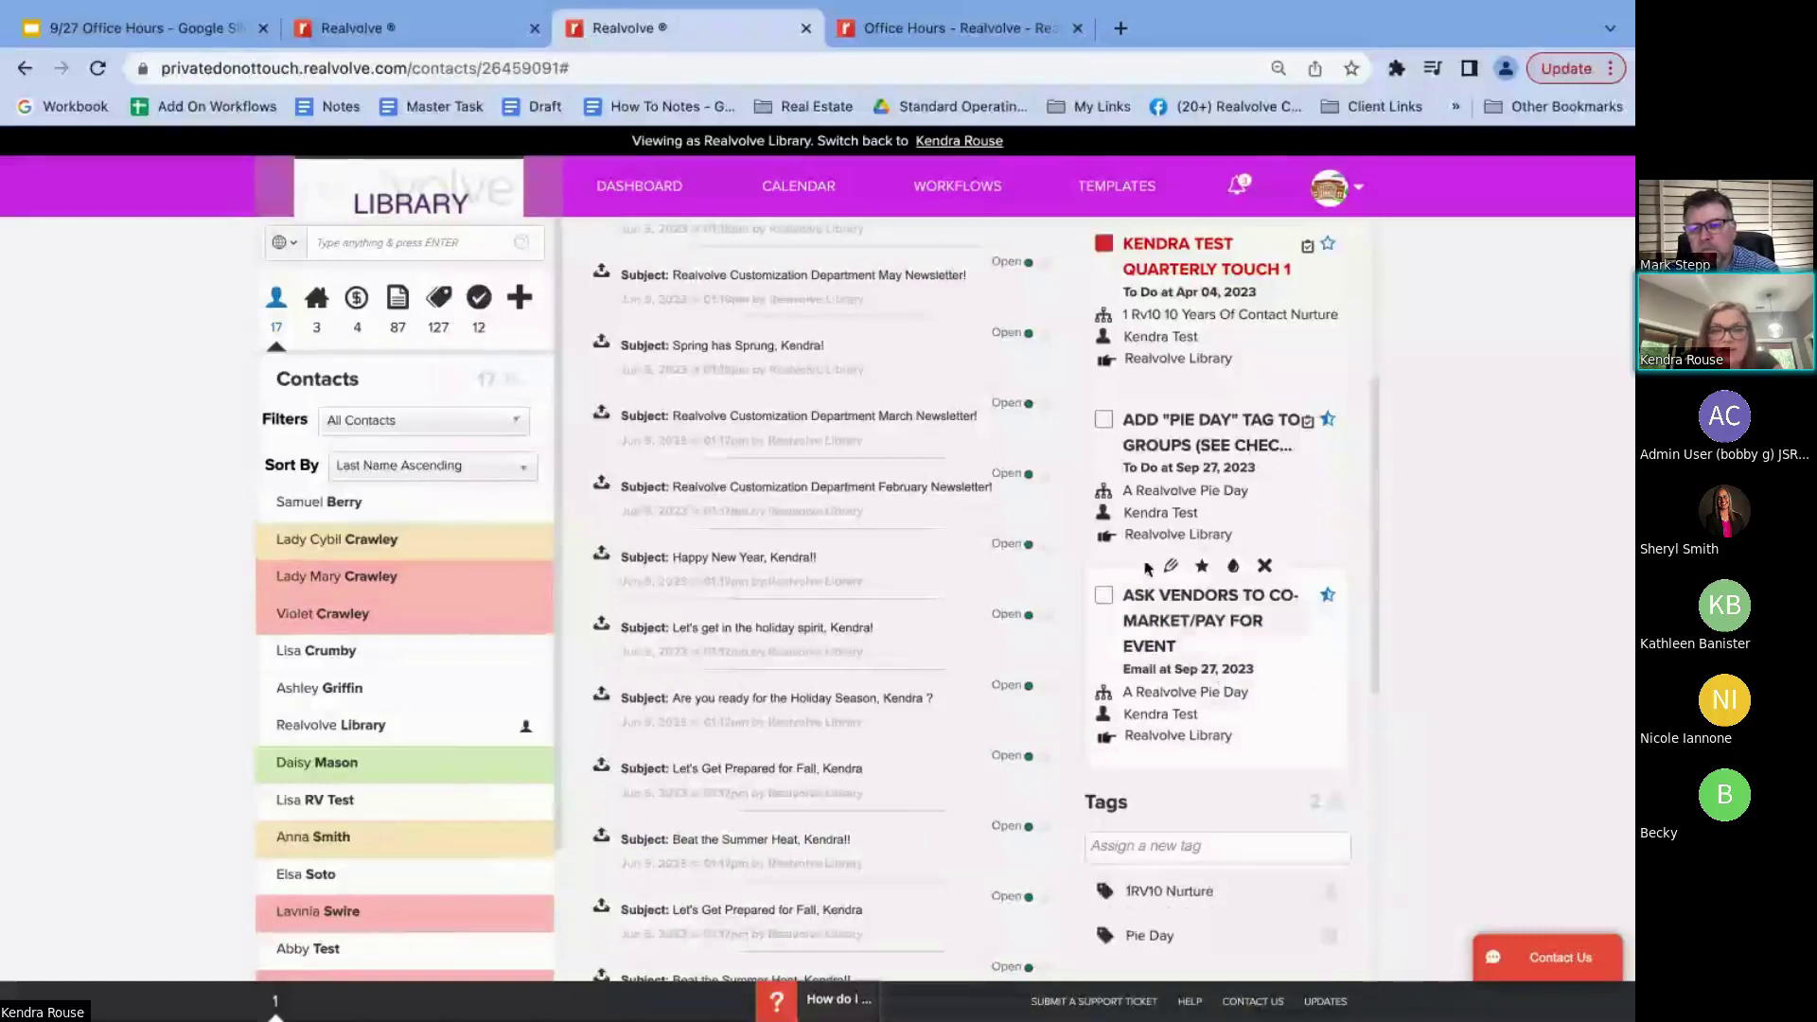
Return to the Pie Day workflow and examine the settings and email action of "Ask Vendors to Co-Market/Pay for event", cancelling out of the activity
scroll(1214, 598, "up", 1)
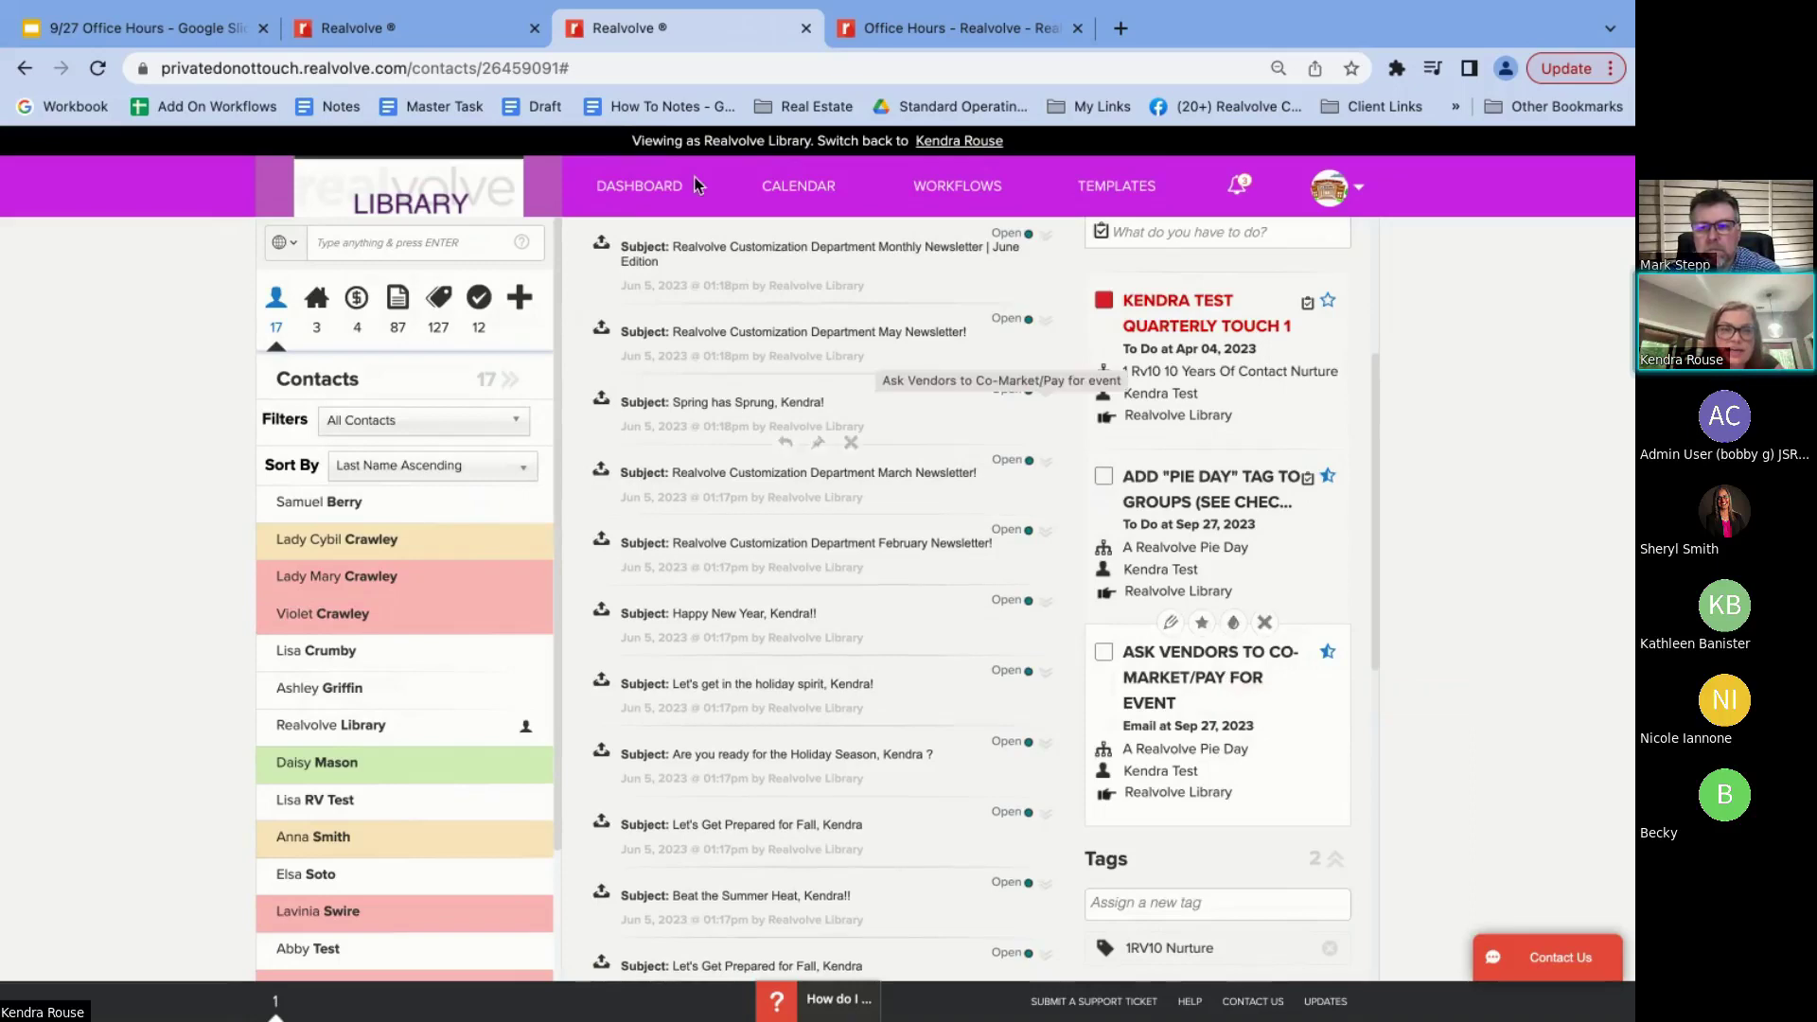
left_click(452, 28)
scroll(937, 575, "up", 1)
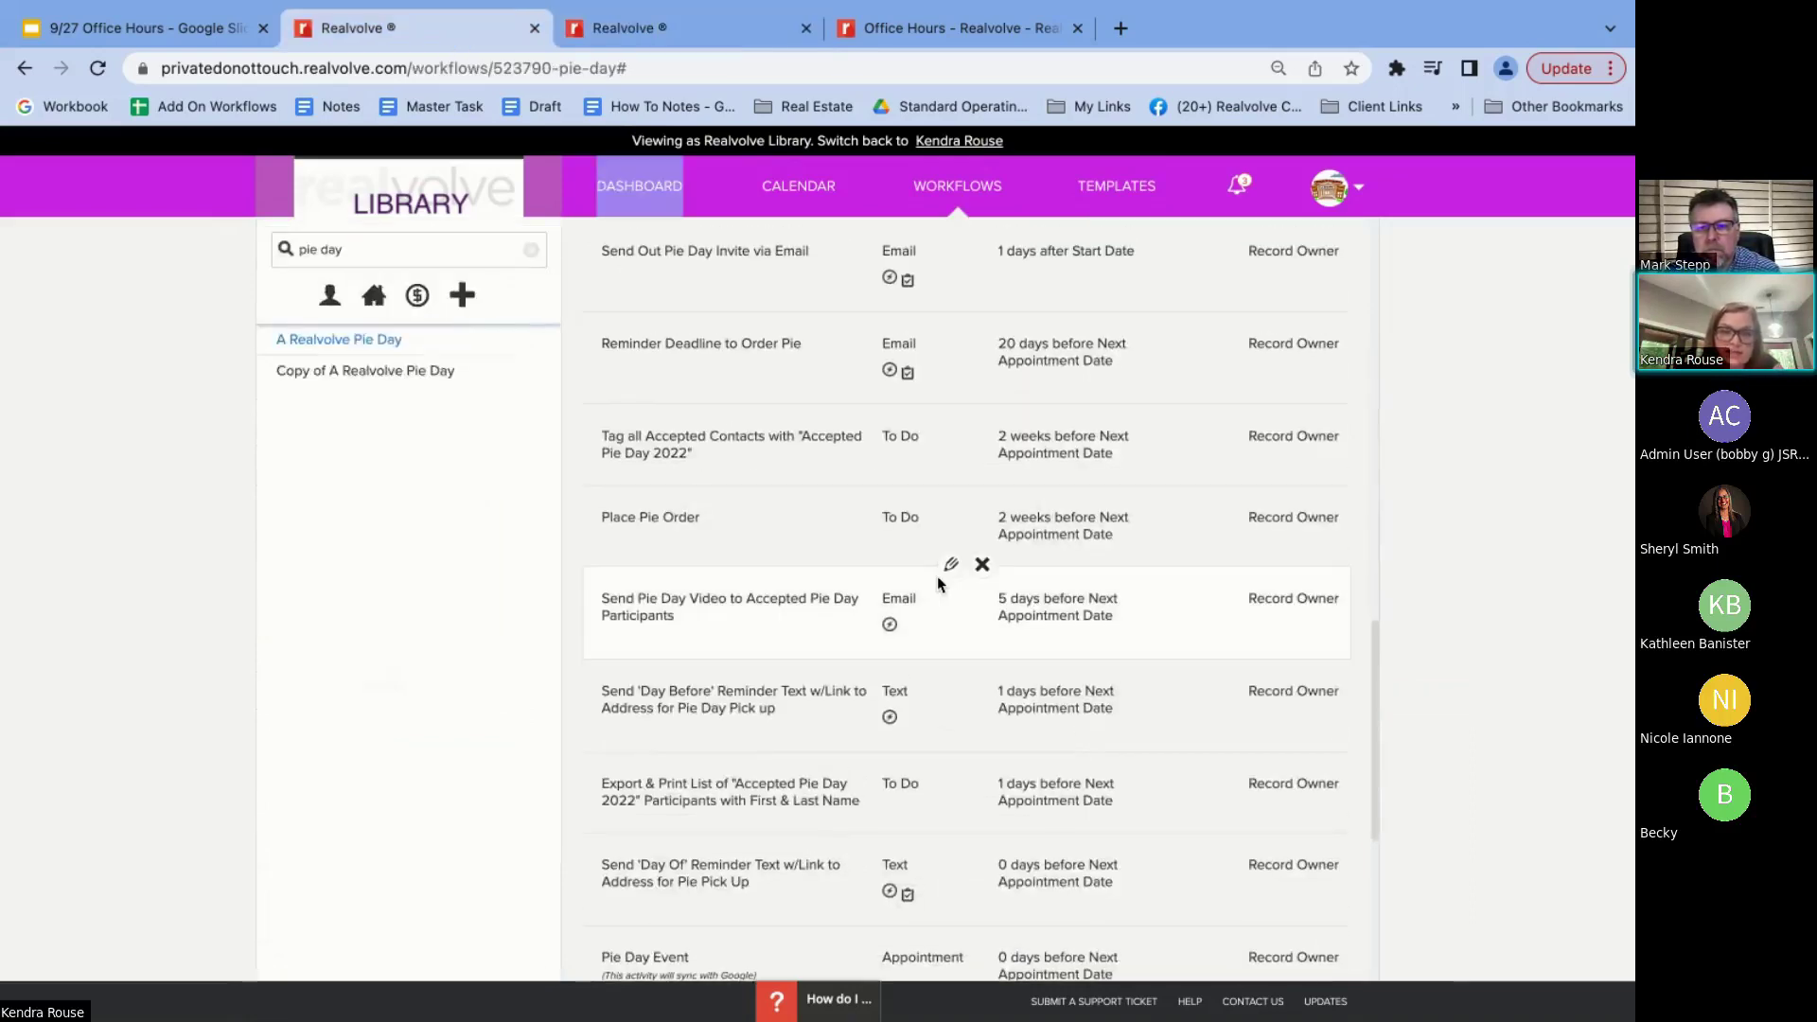
scroll(839, 499, "up", 6)
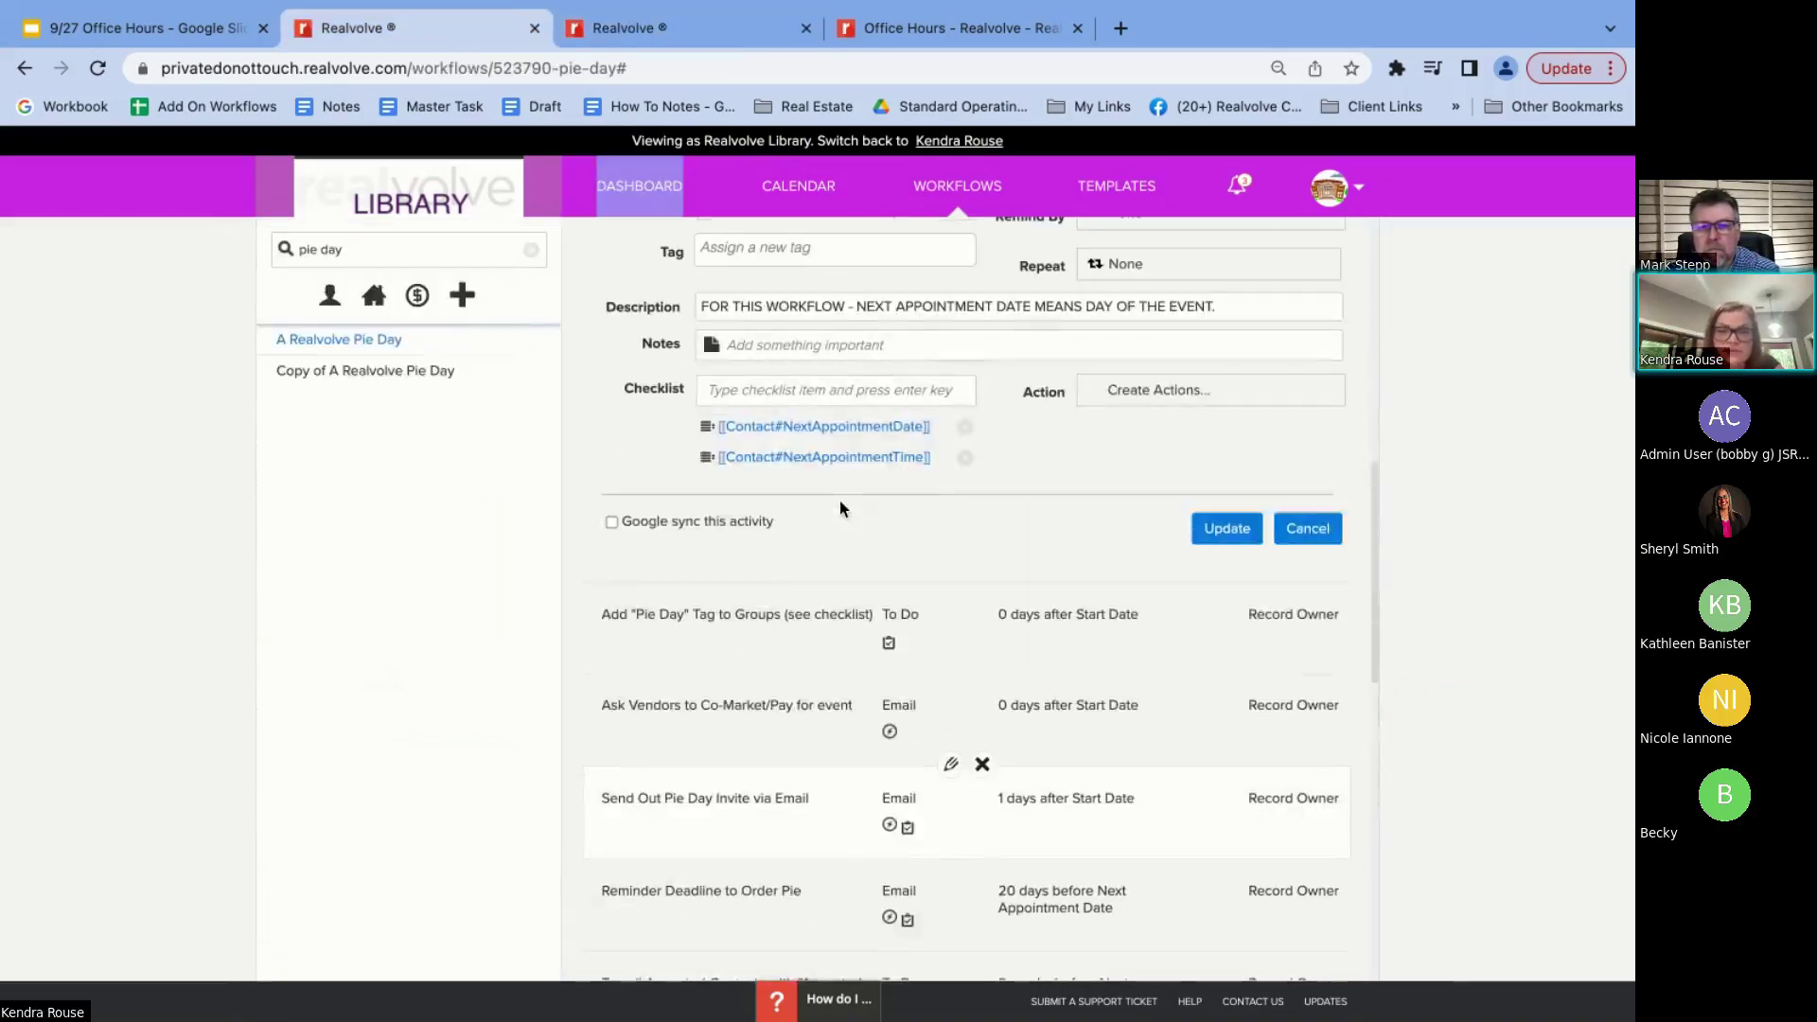
scroll(838, 499, "down", 3)
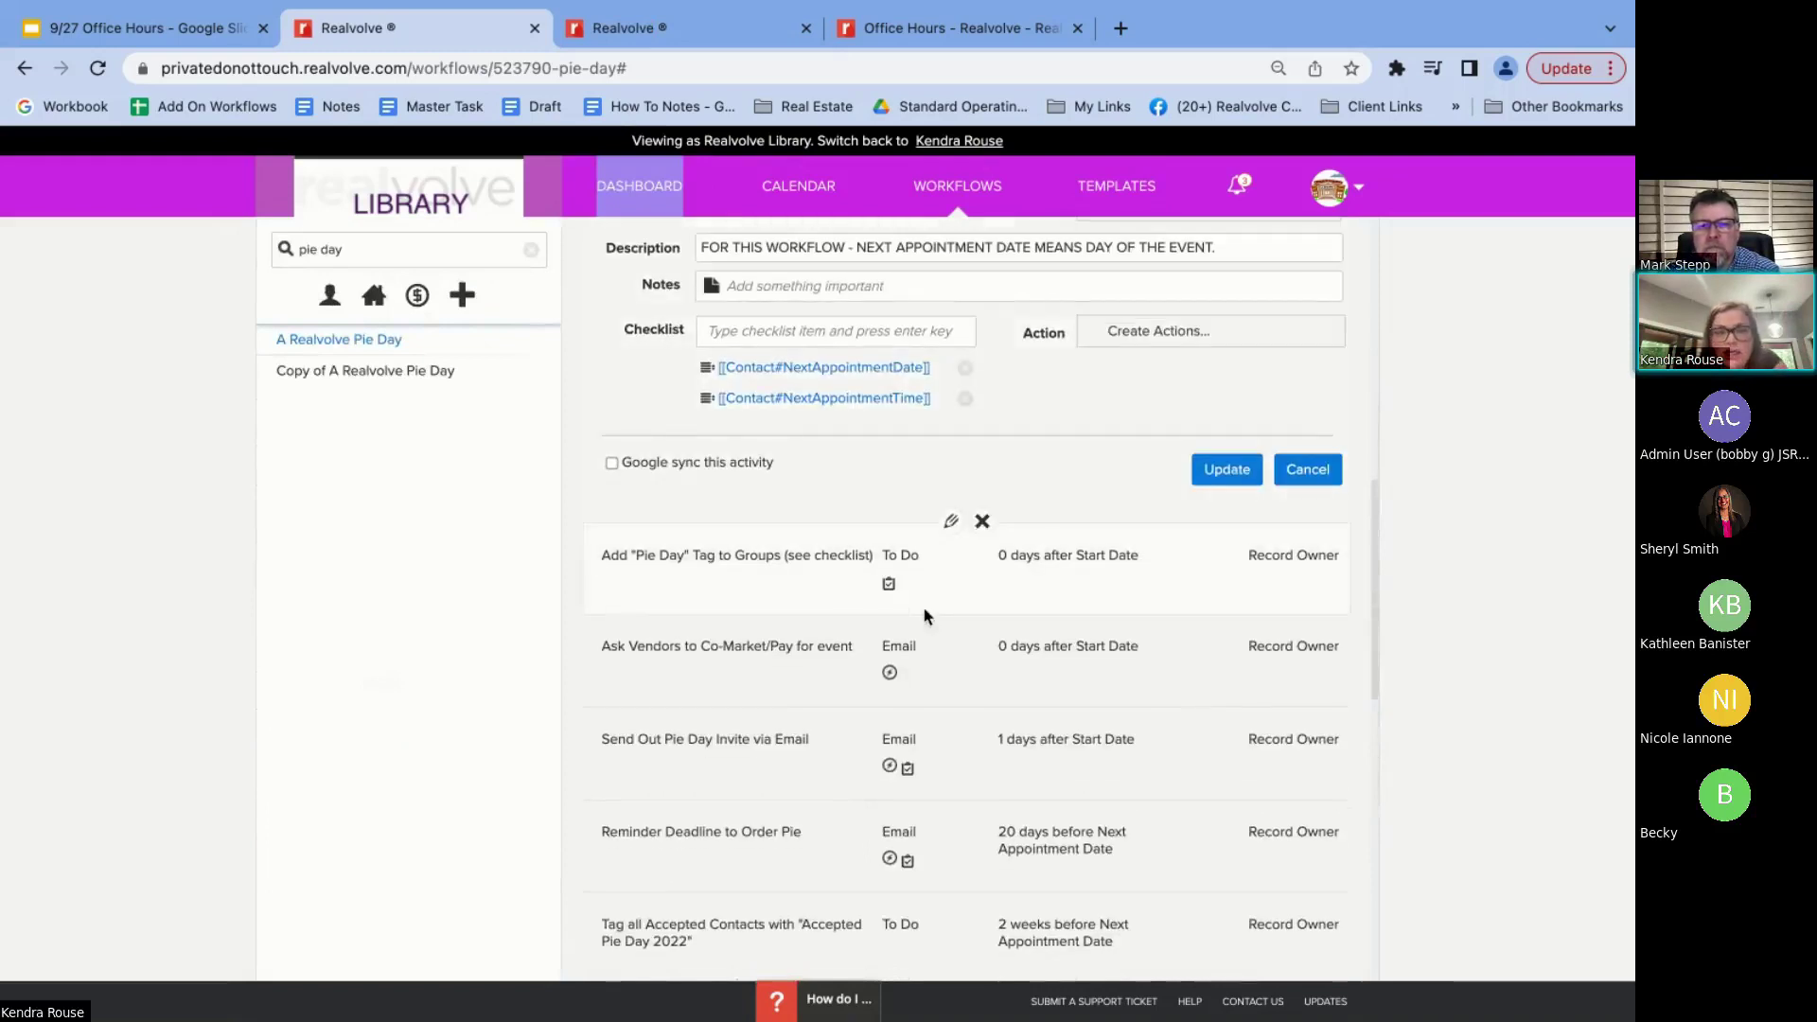
scroll(923, 663, "down", 1)
scroll(600, 545, "down", 1)
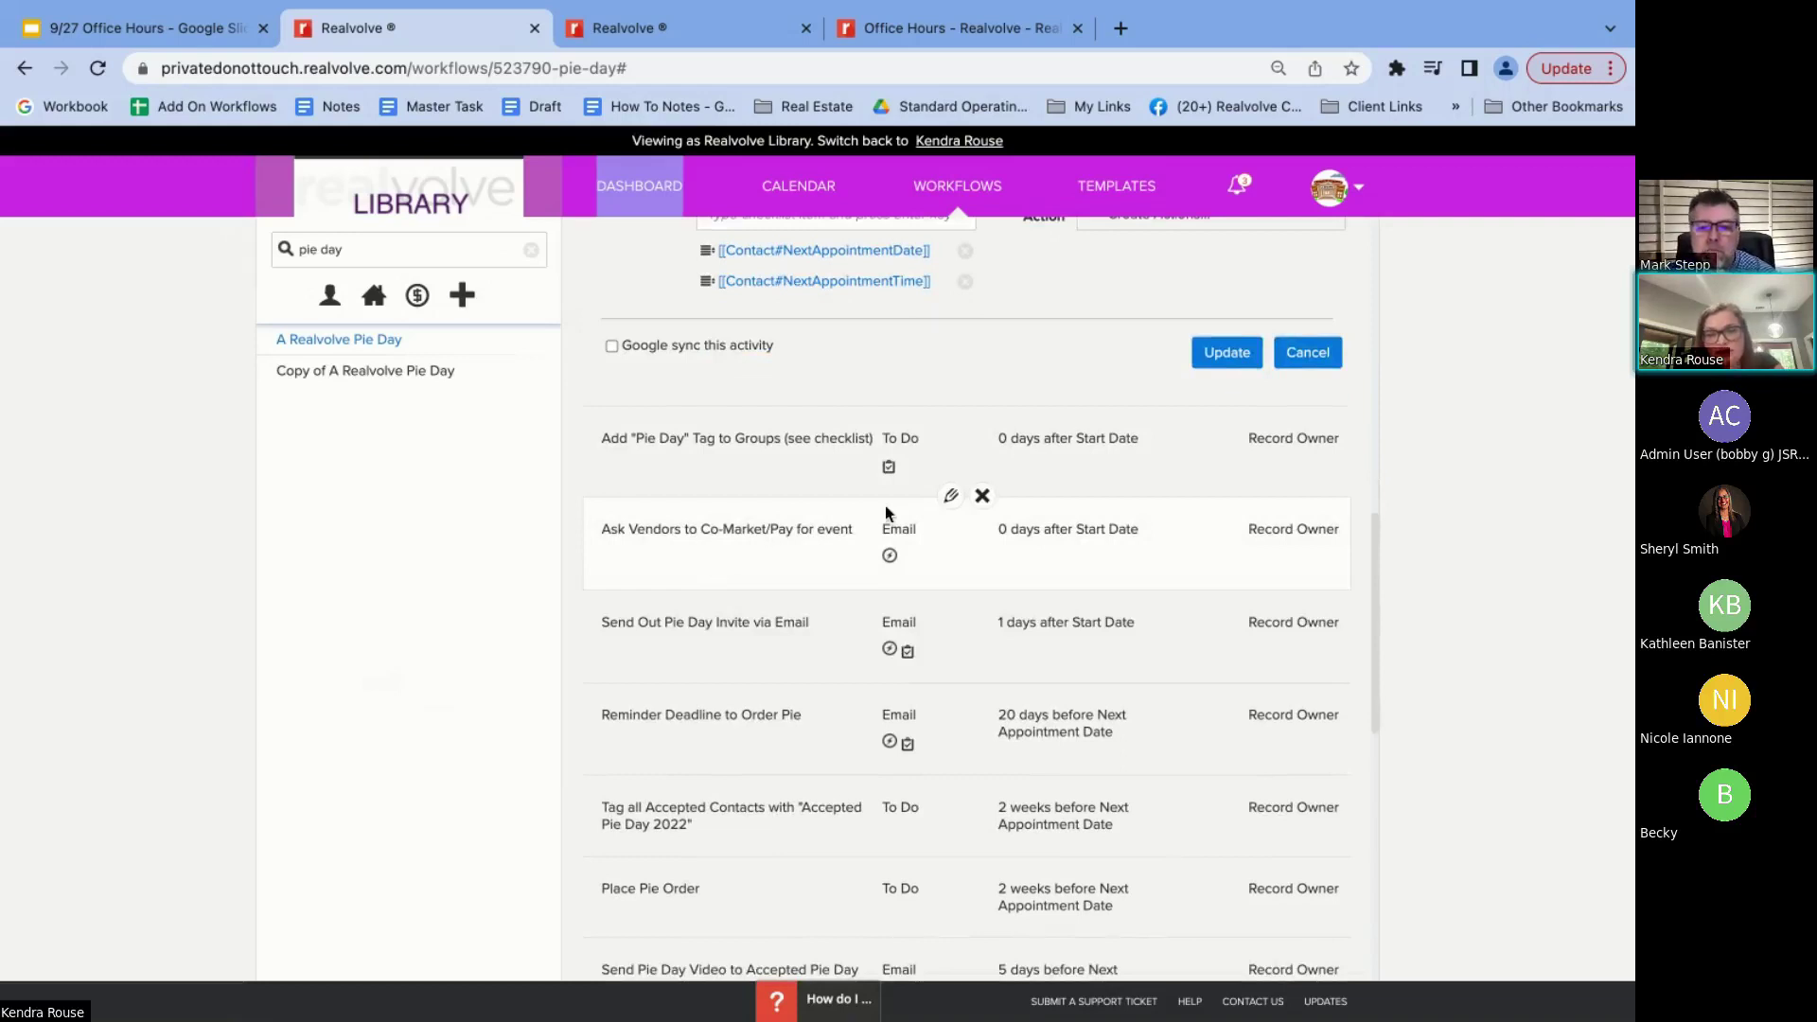
left_click(950, 495)
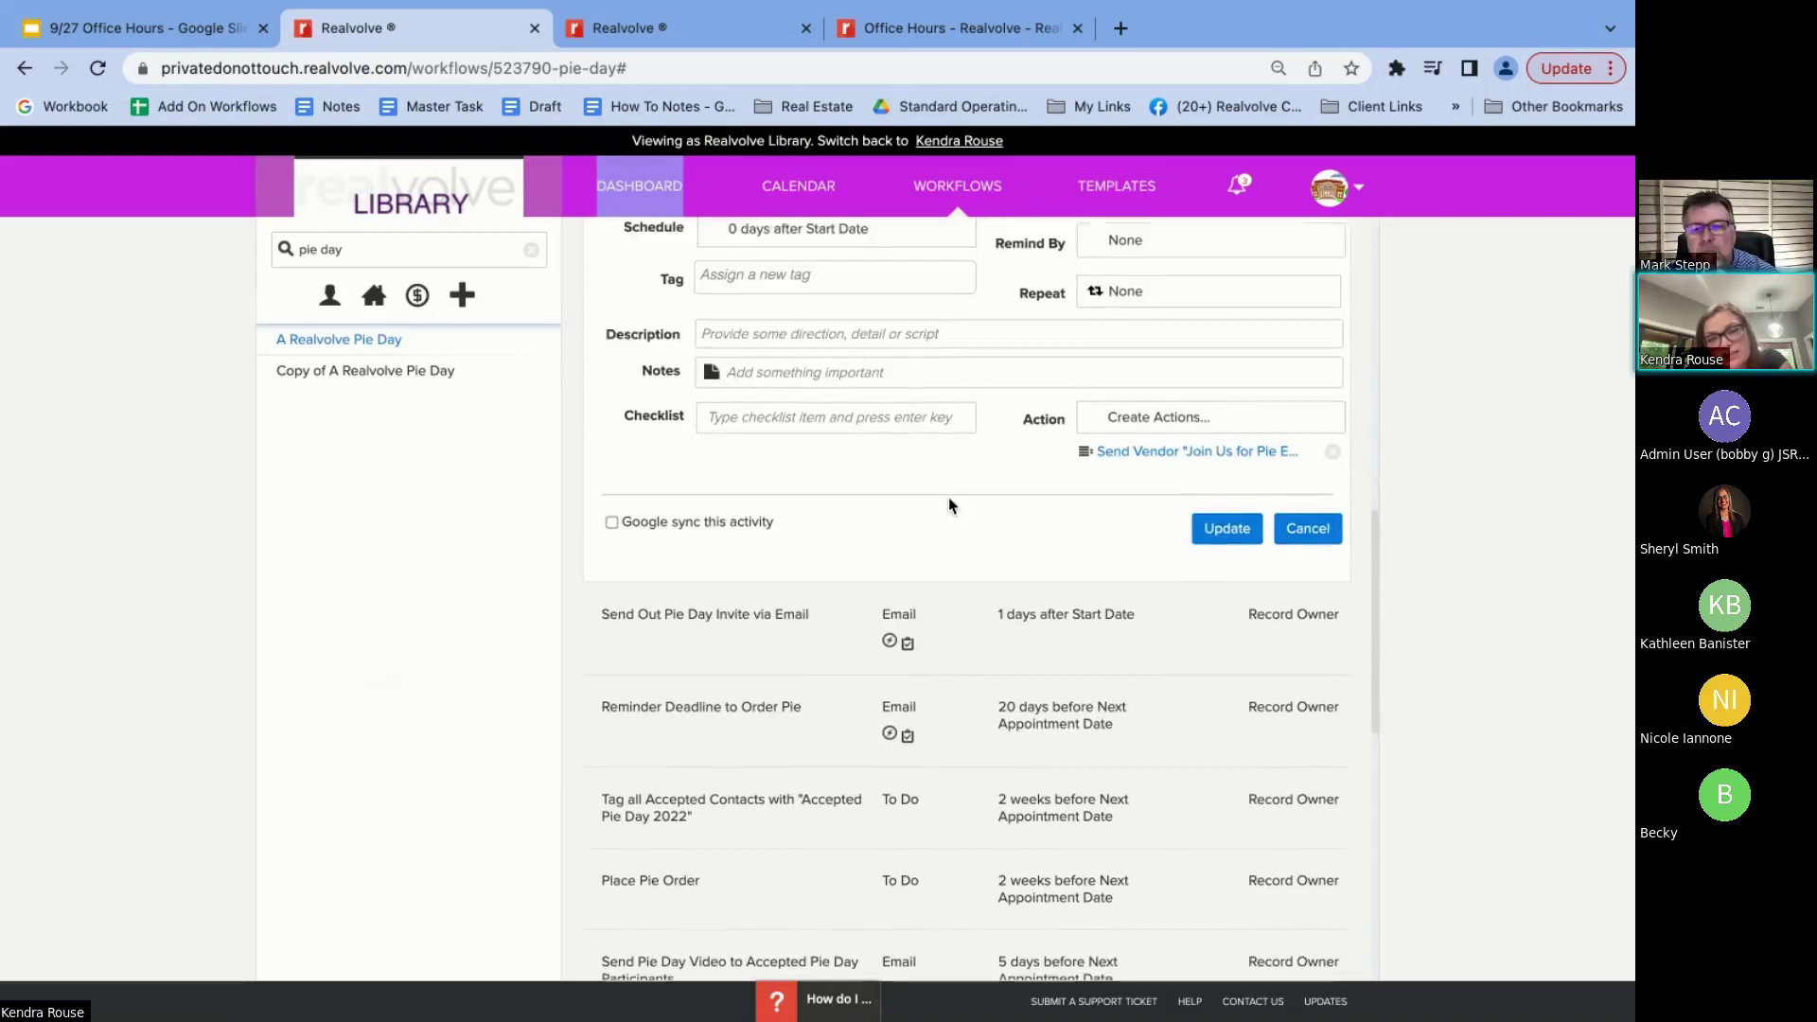
scroll(950, 505, "up", 3)
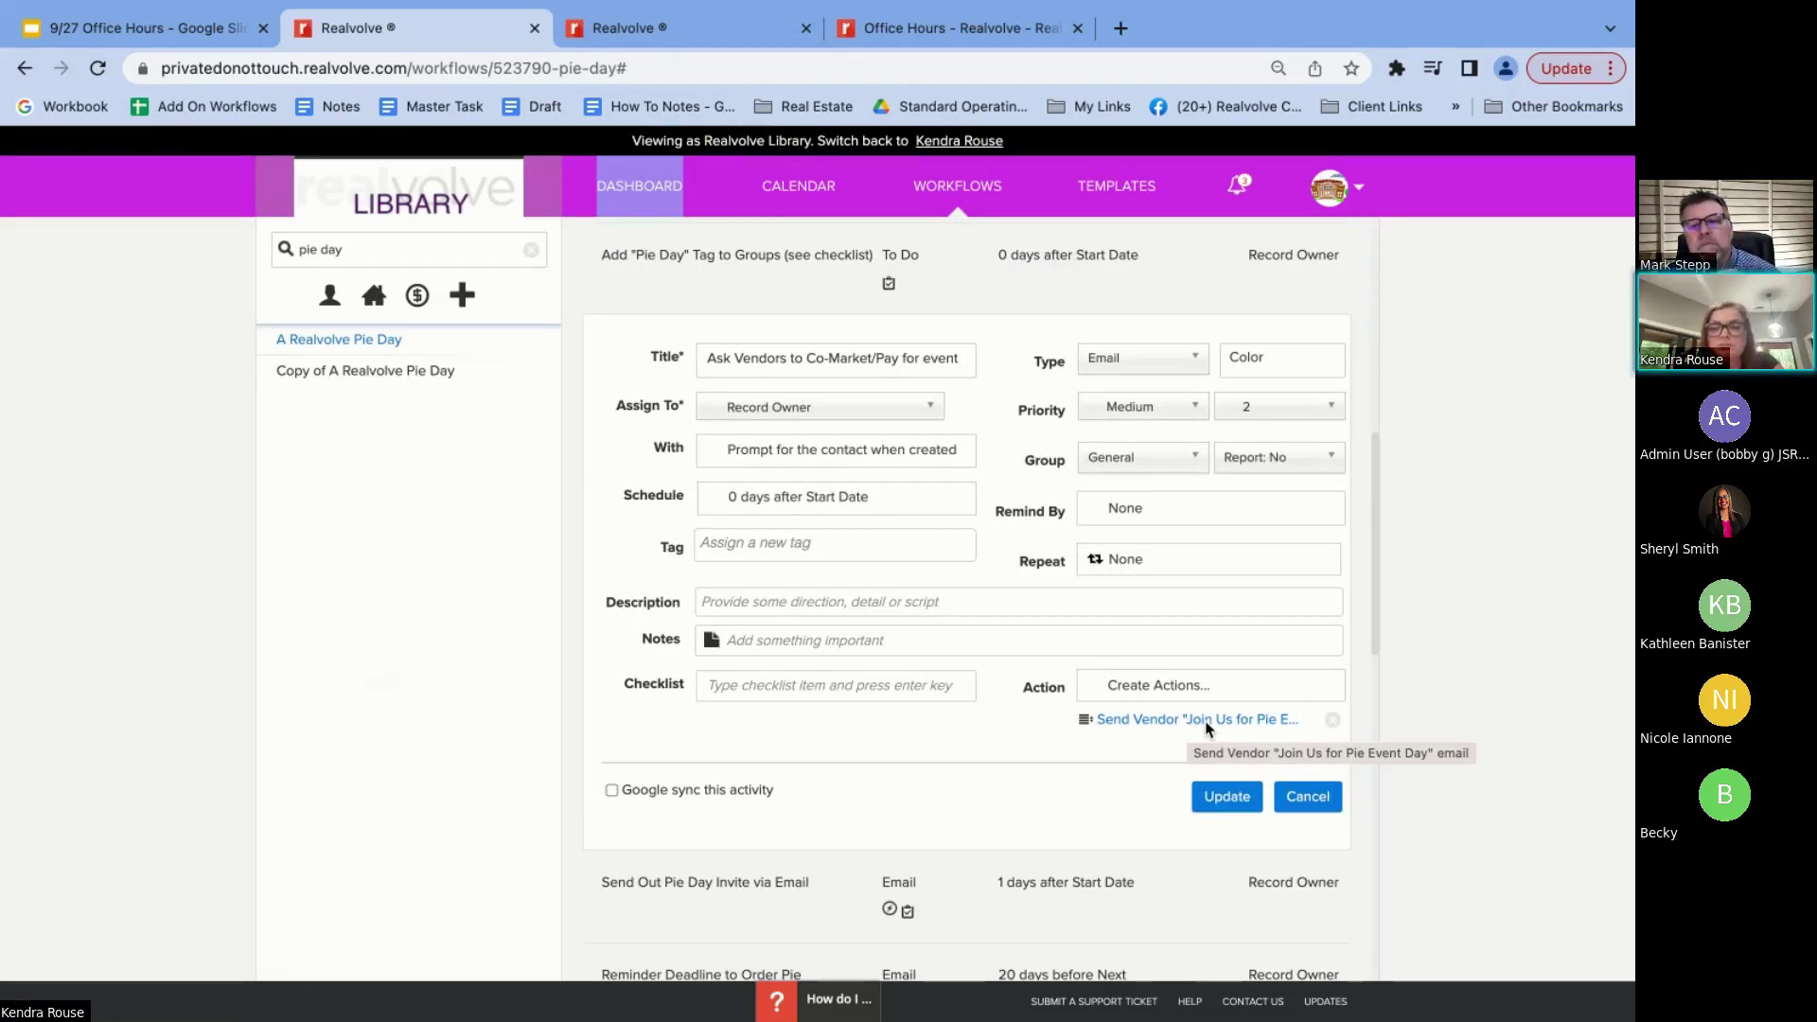
left_click(1304, 799)
Reopen "Ask Vendors to Co-Market/Pay for event" and set its With contacts to those tagged with any of Vendor
scroll(946, 502, "up", 1)
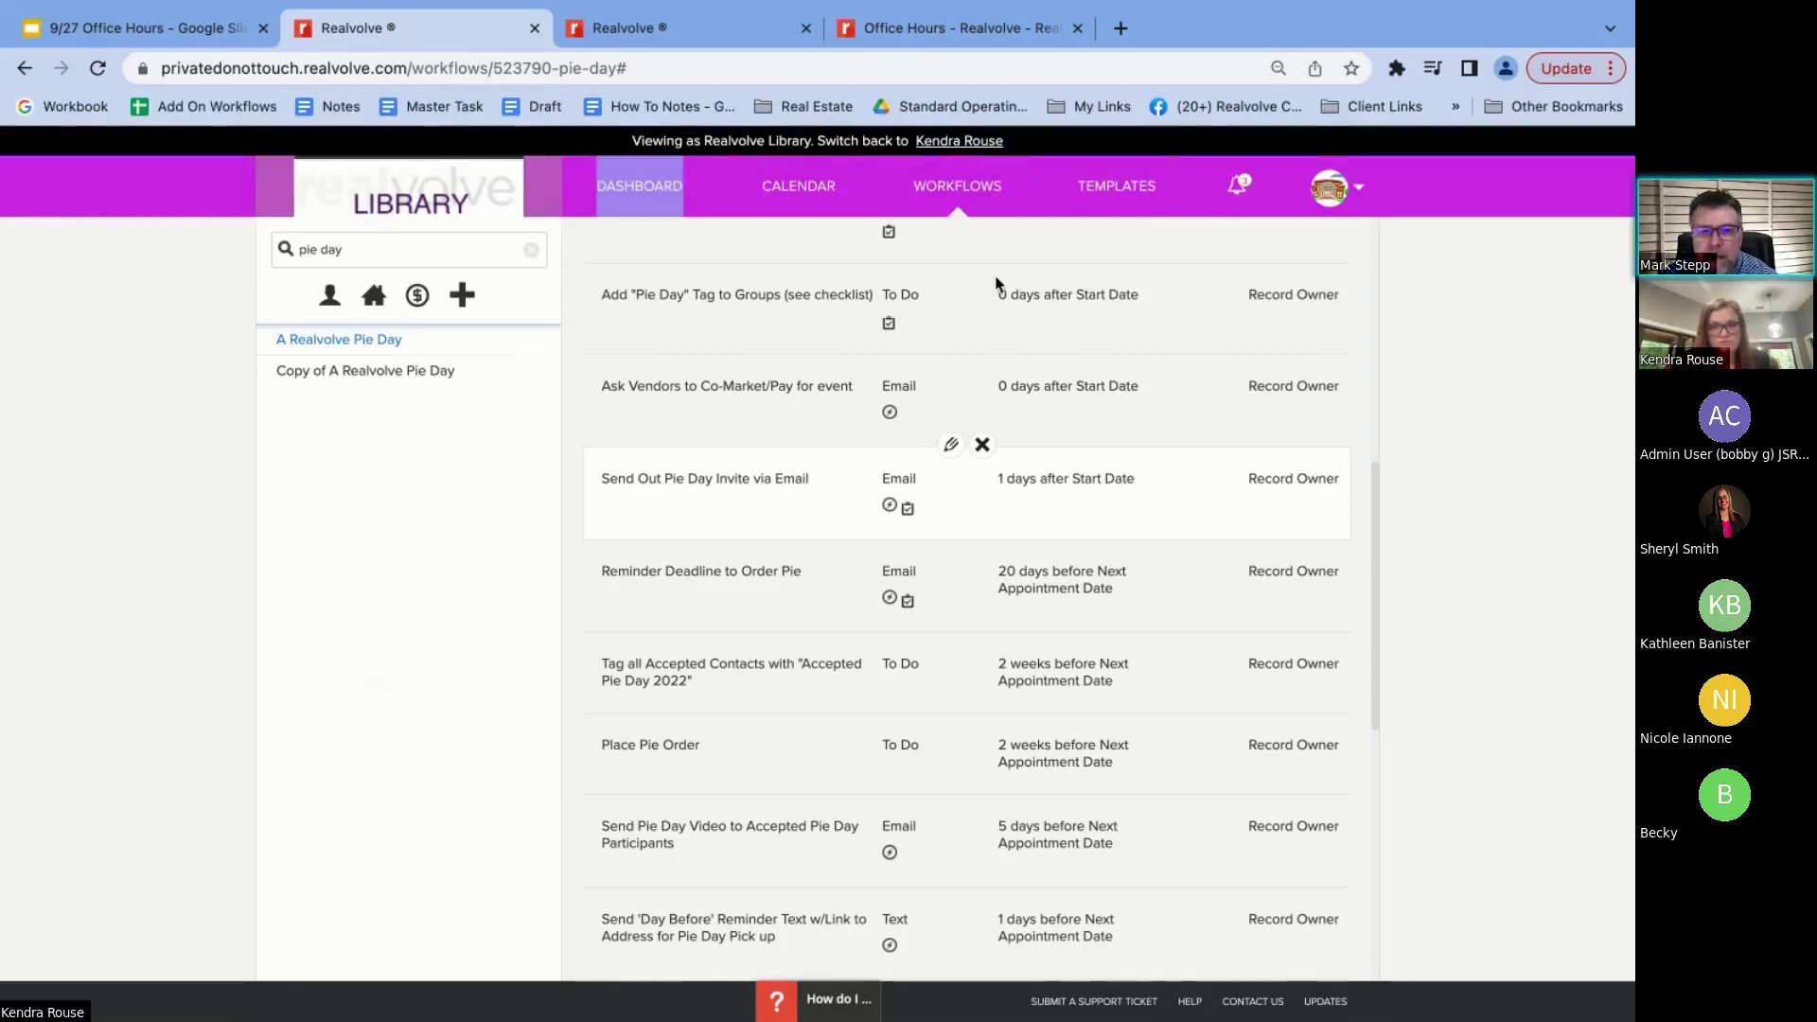
left_click(951, 353)
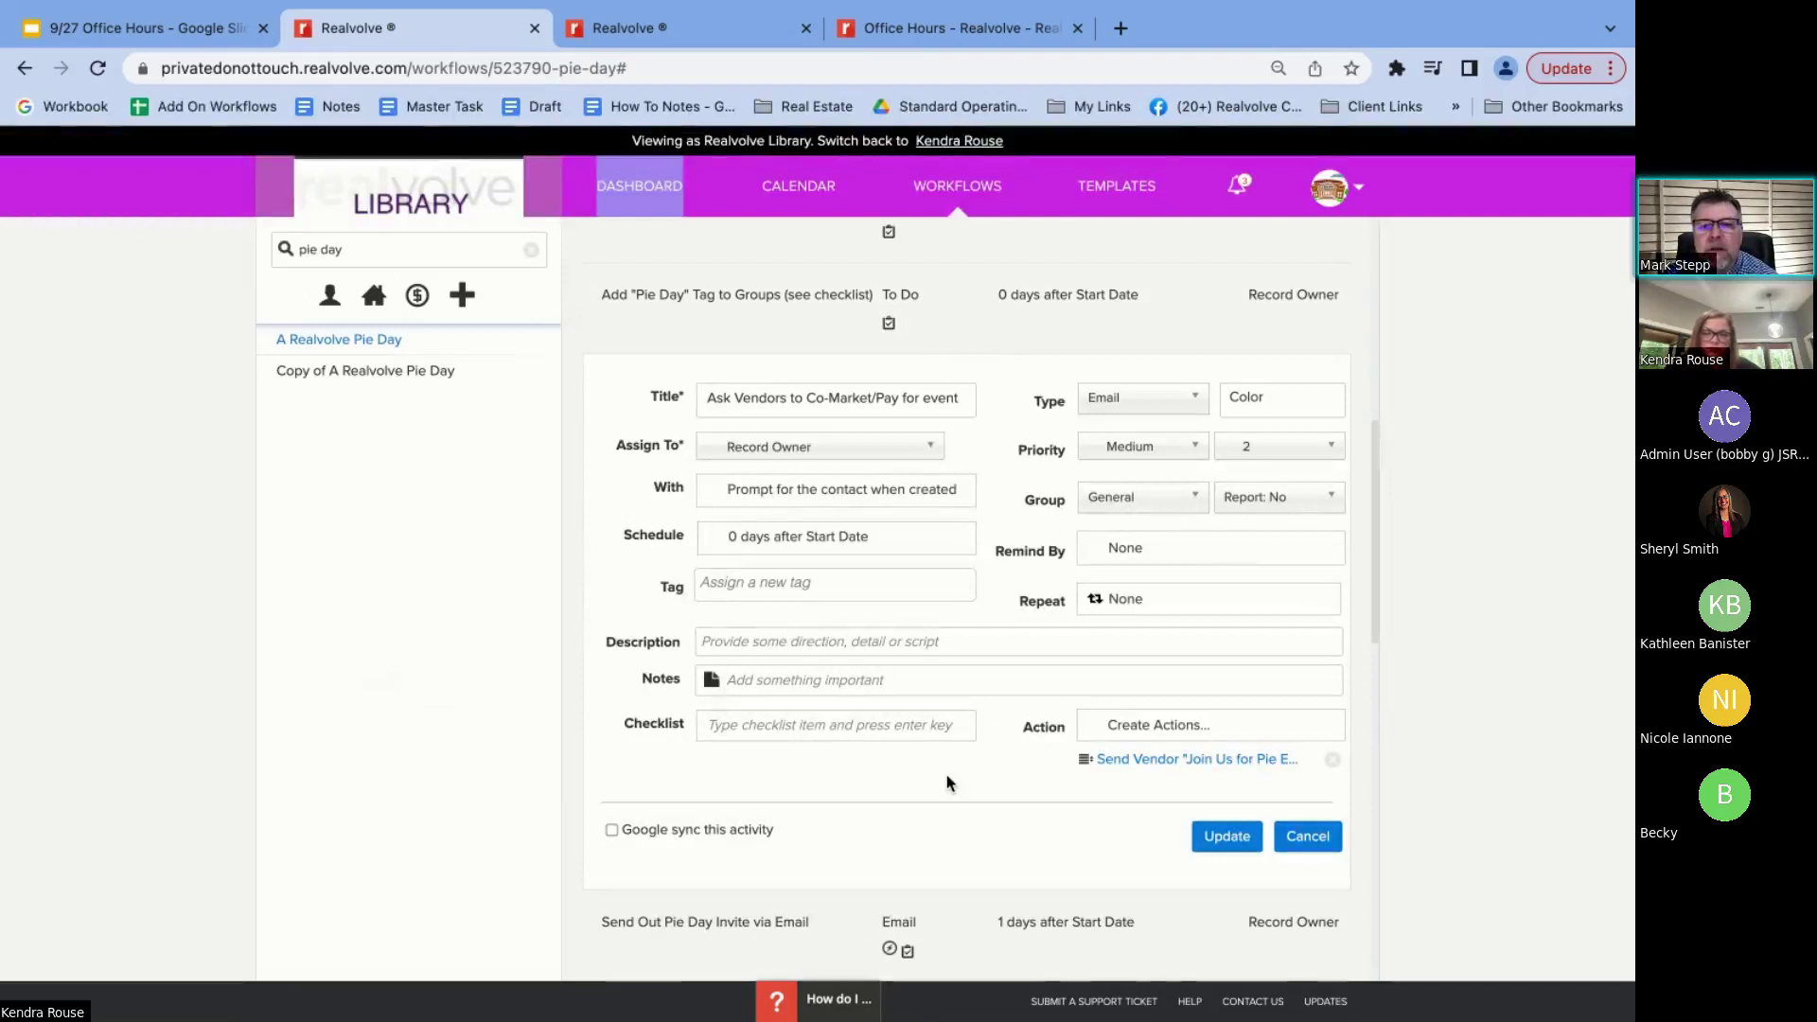
left_click(829, 492)
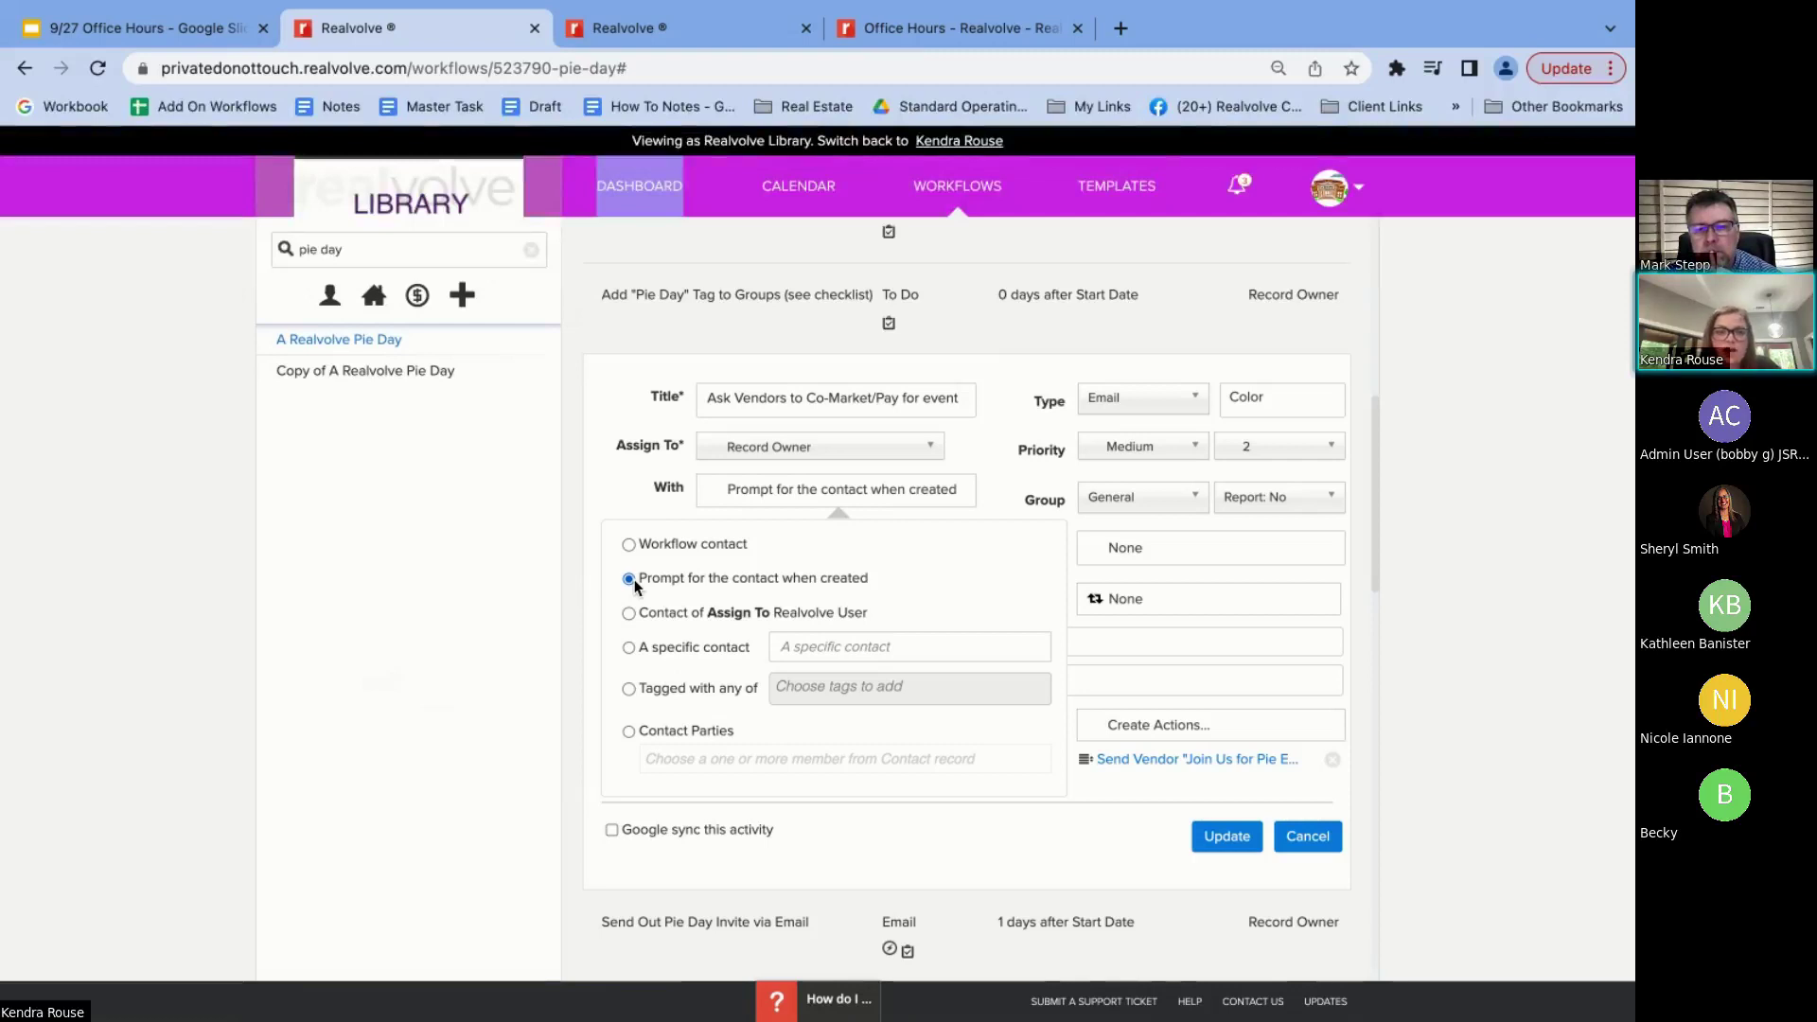
left_click(628, 688)
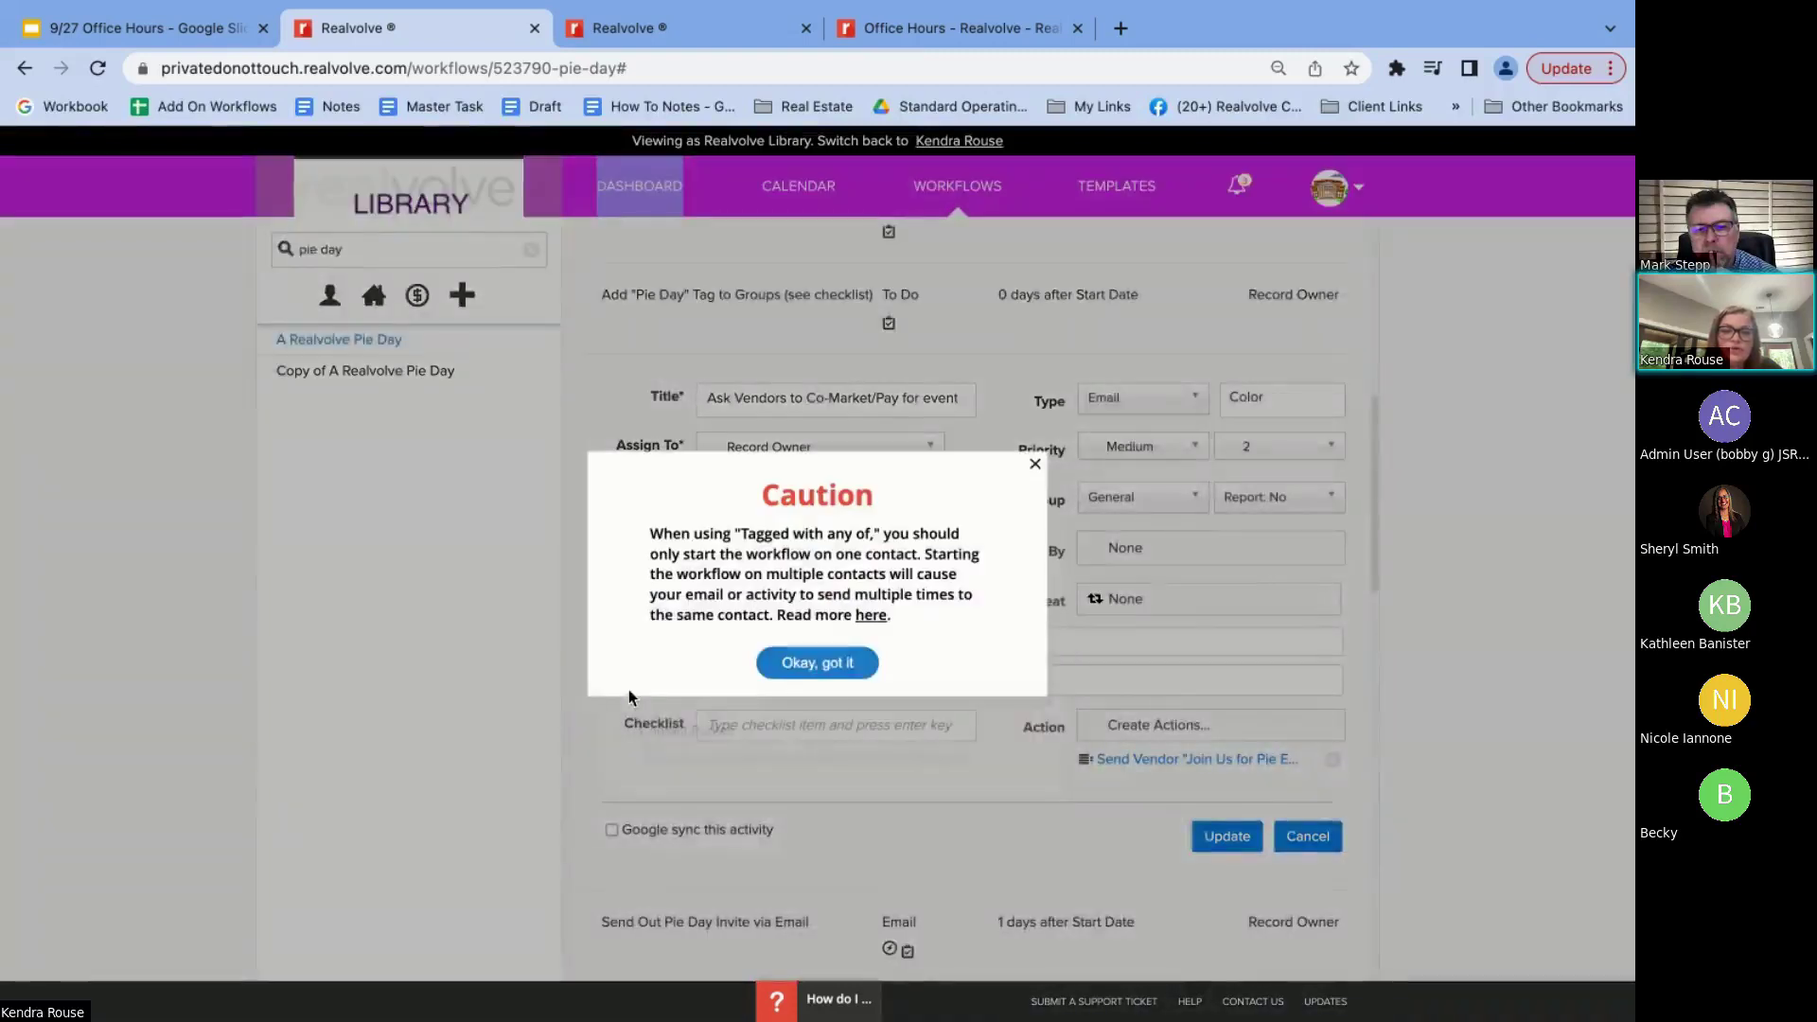
left_click(785, 668)
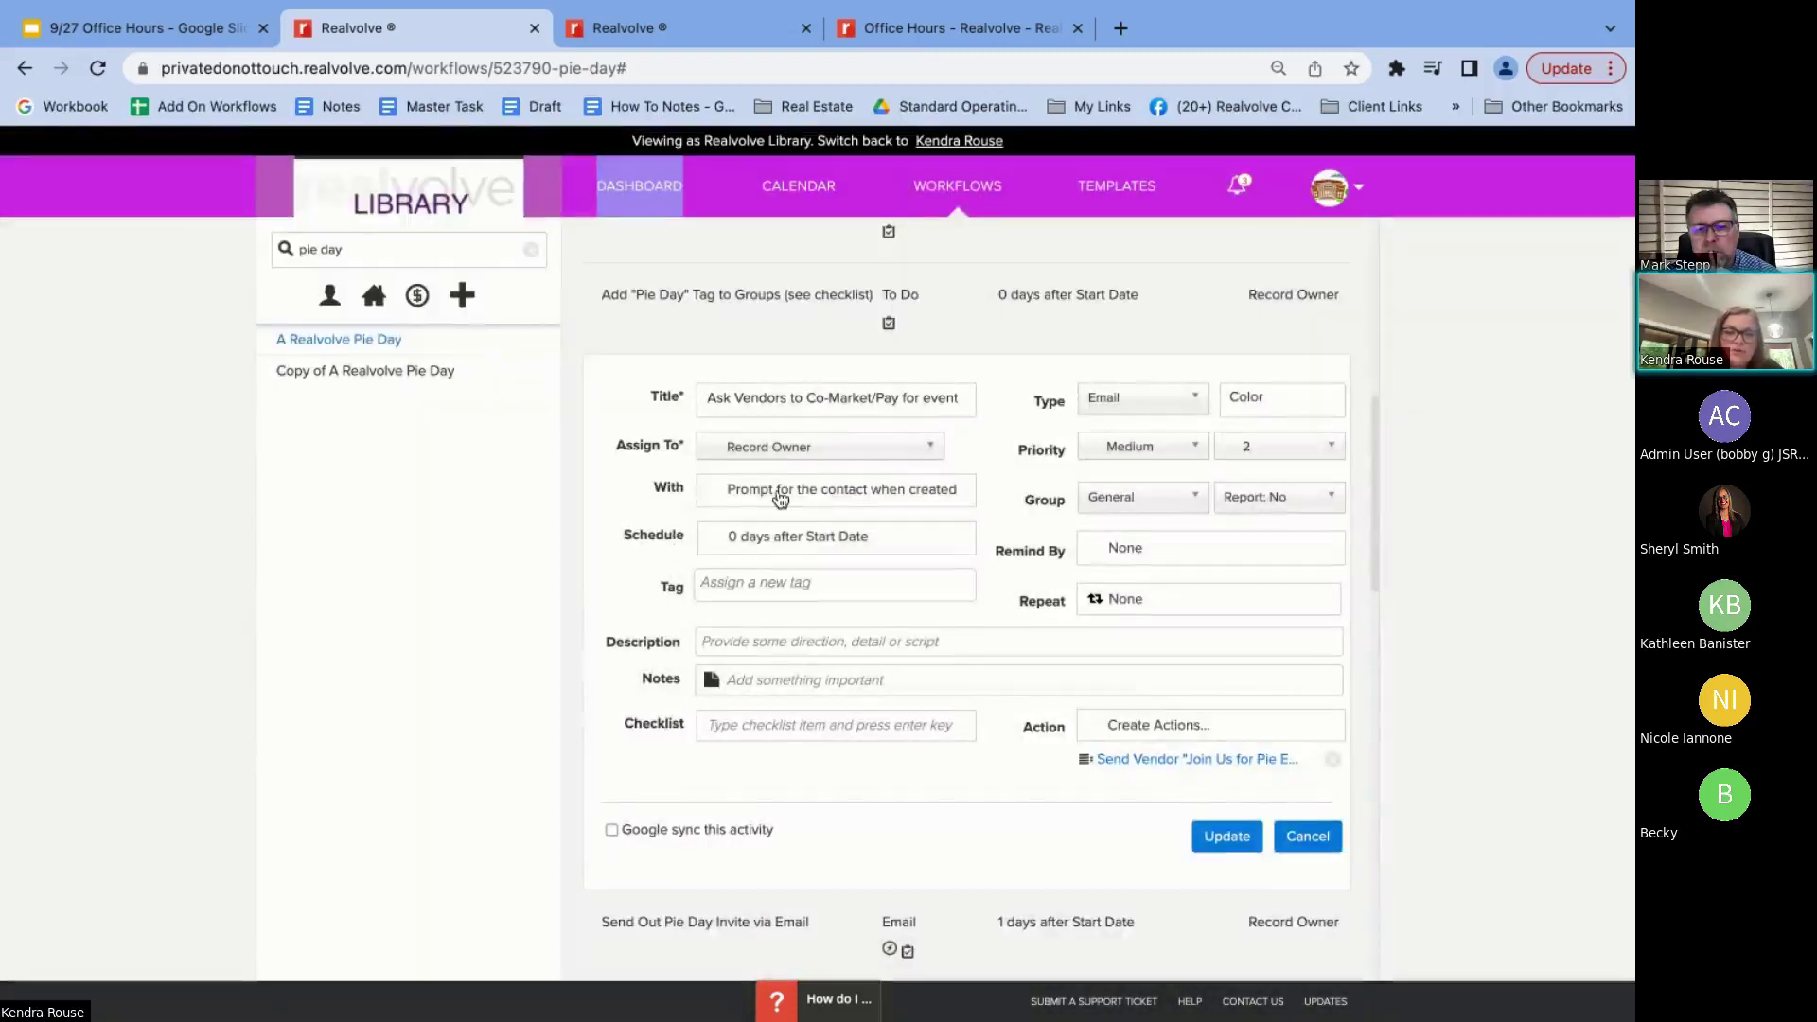
left_click(780, 496)
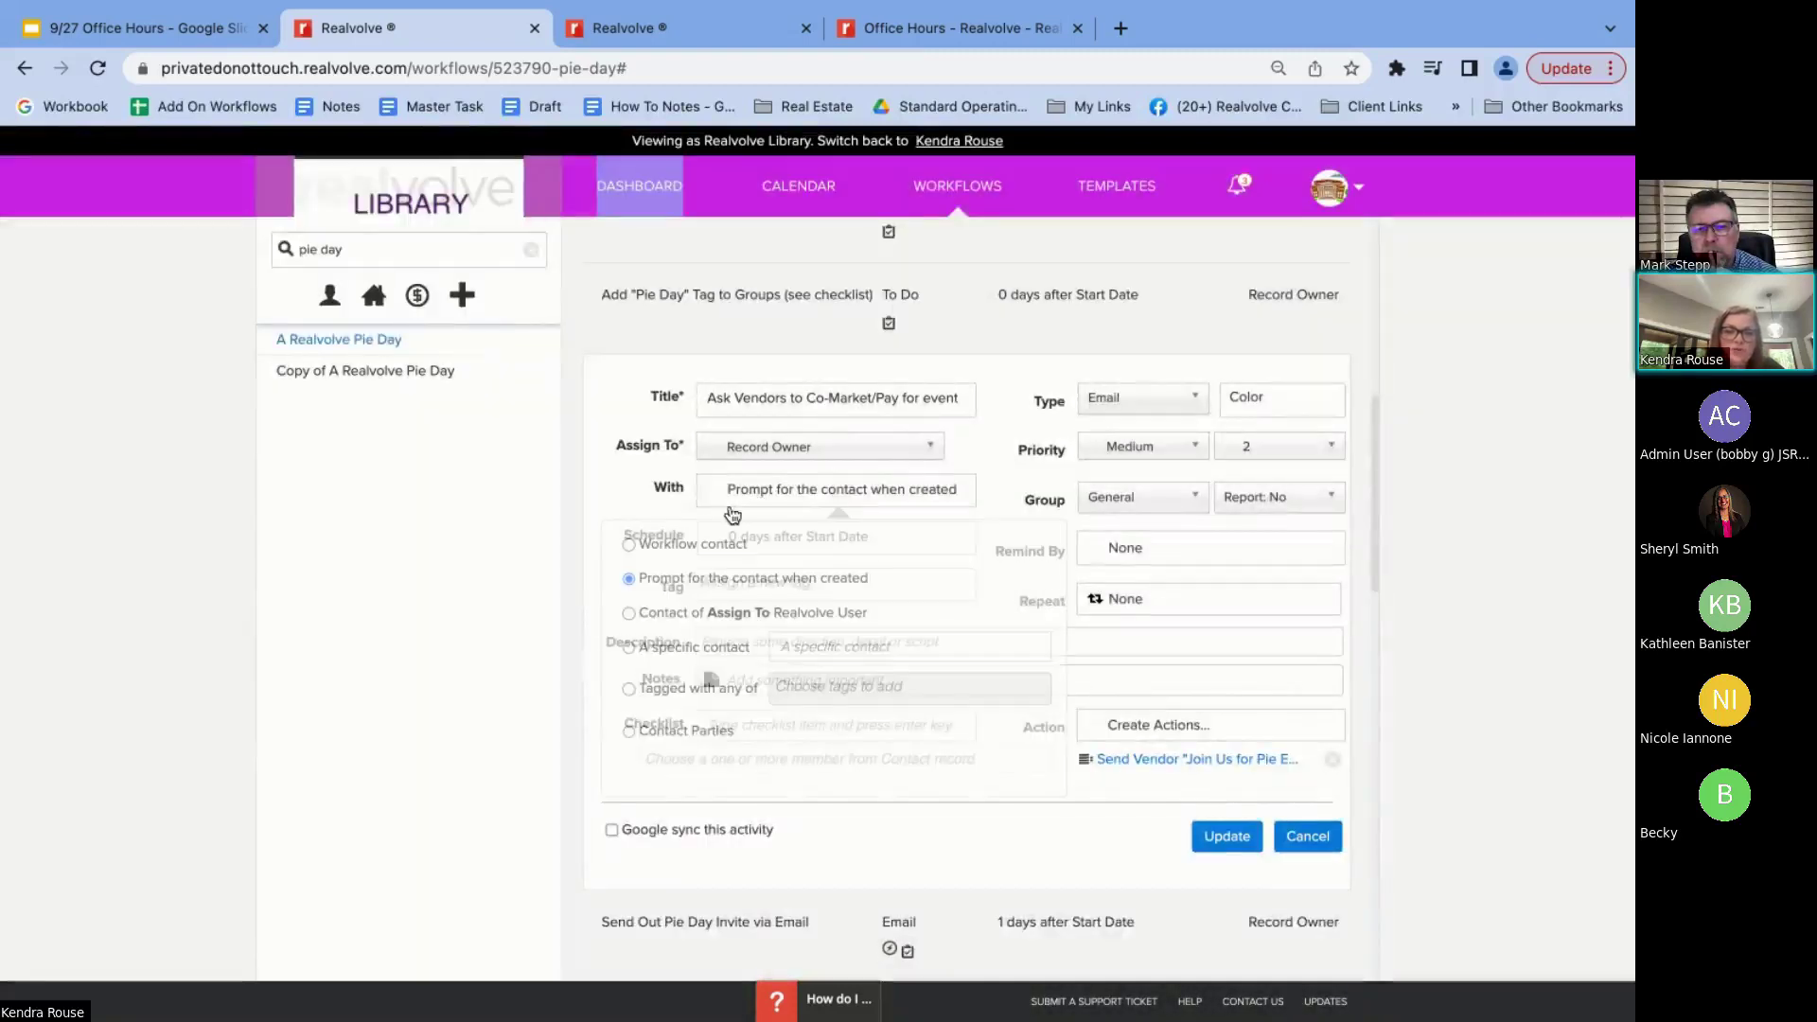
left_click(628, 689)
left_click(827, 684)
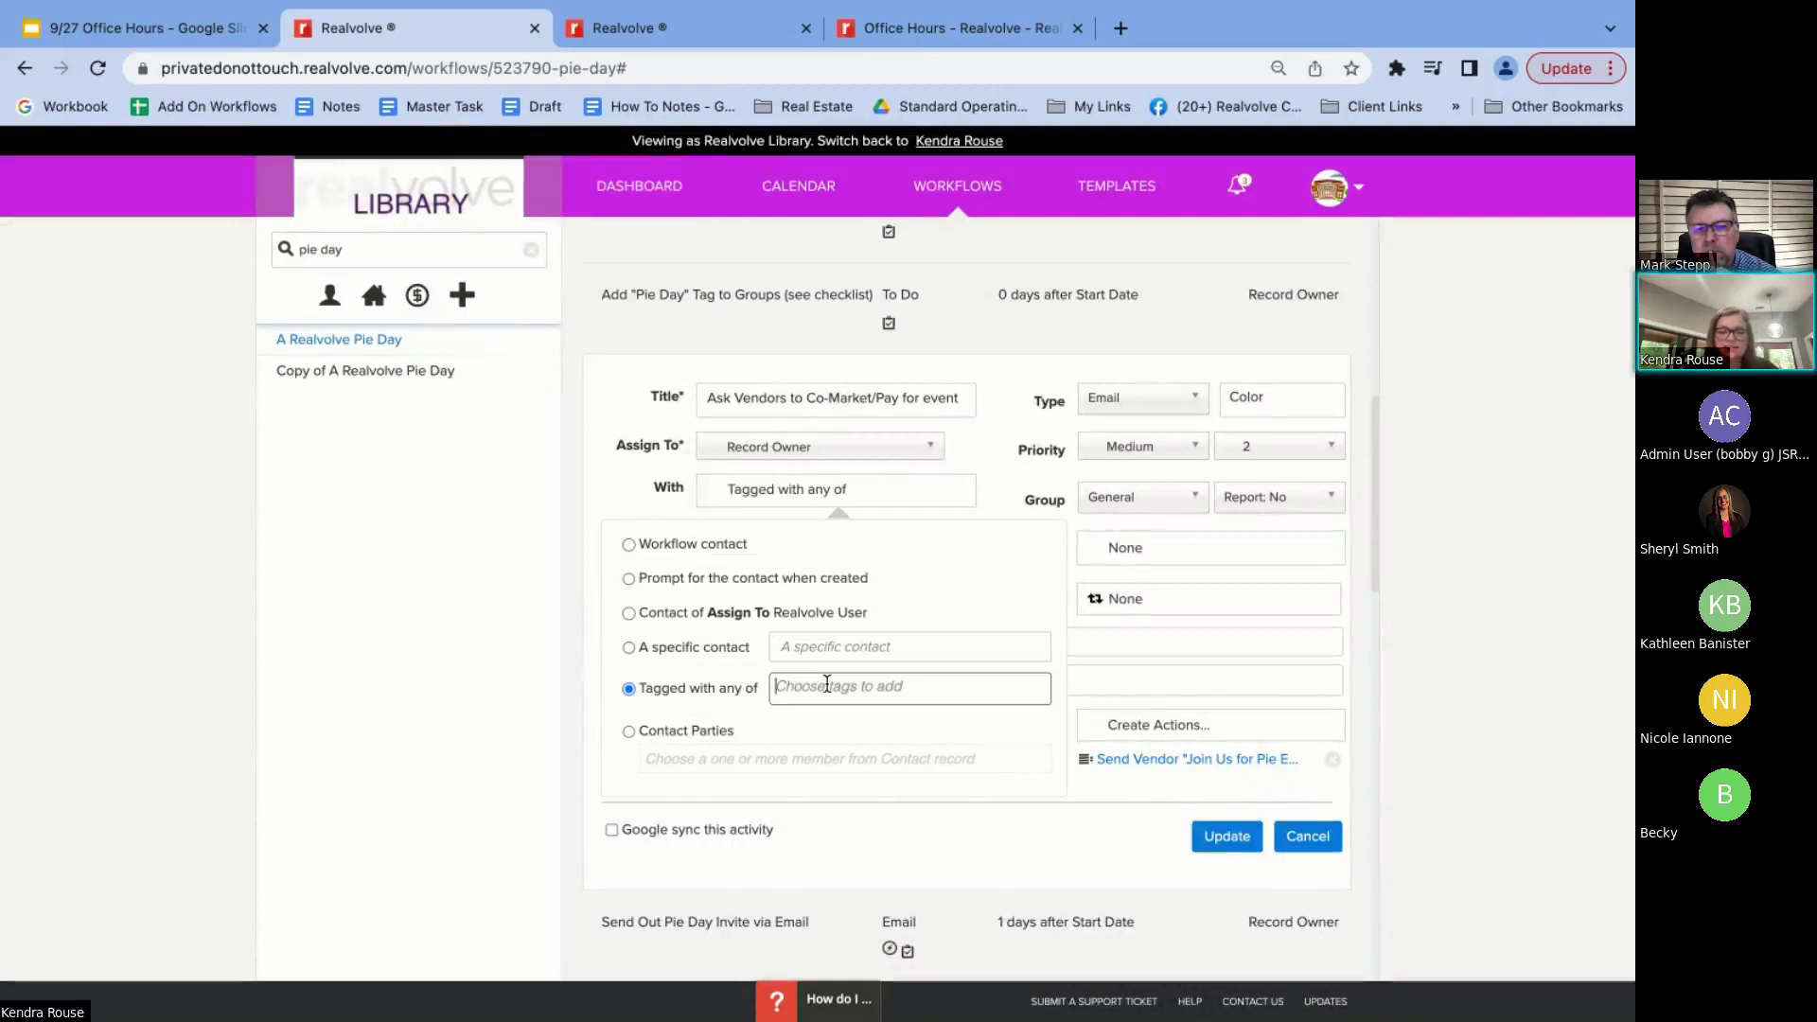
type("Vendor")
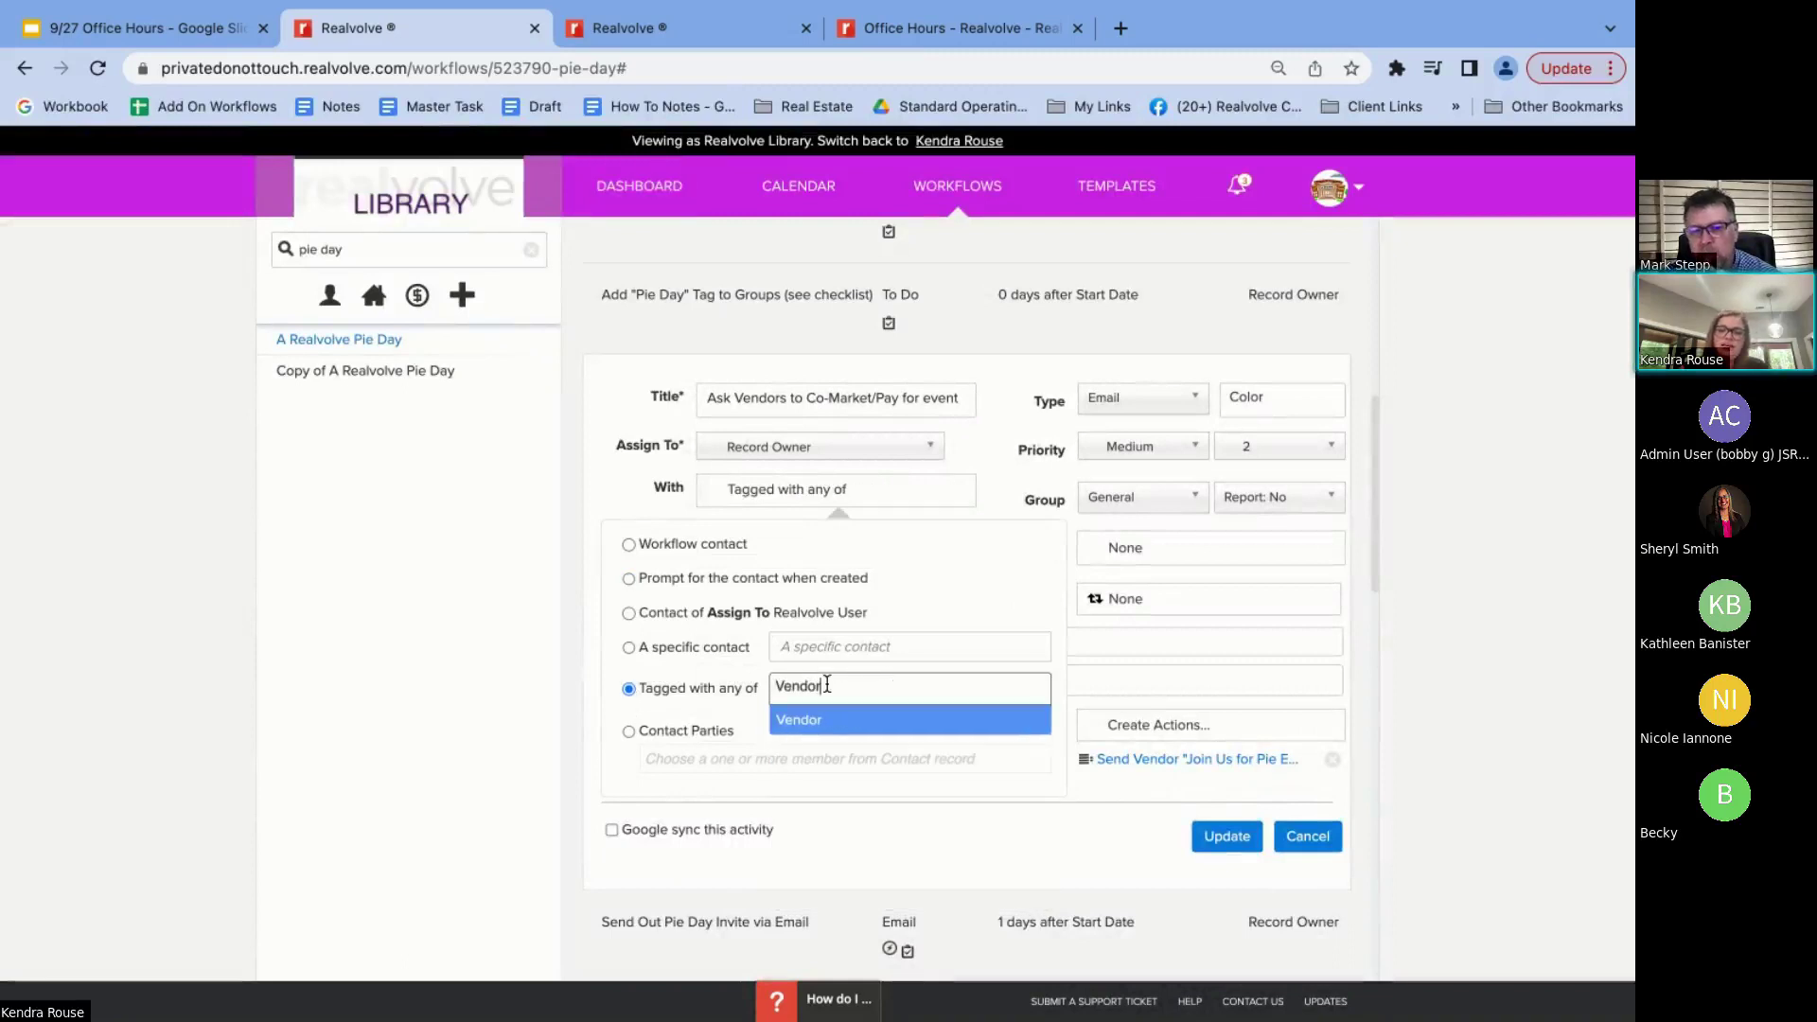
left_click(830, 728)
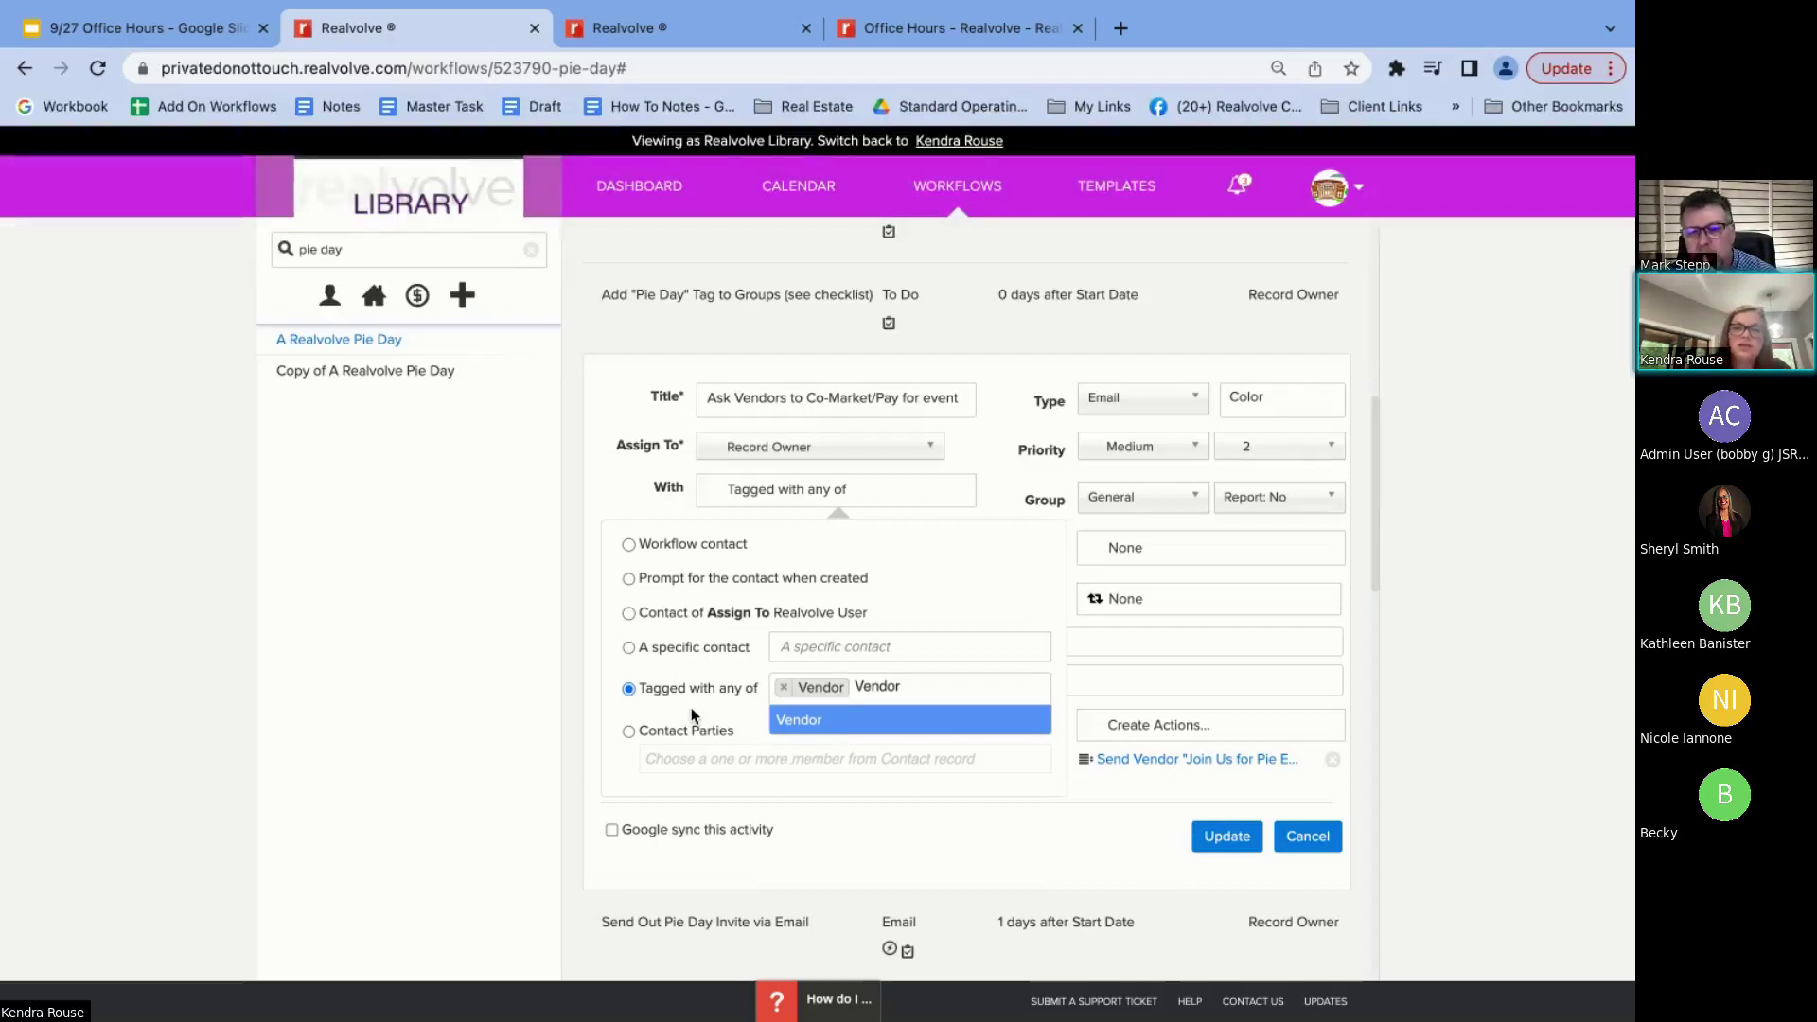
Try two specific contacts as the vendor activity's With recipients, return to the Vendor tag option and cancel the edit
left_click(628, 647)
left_click(825, 647)
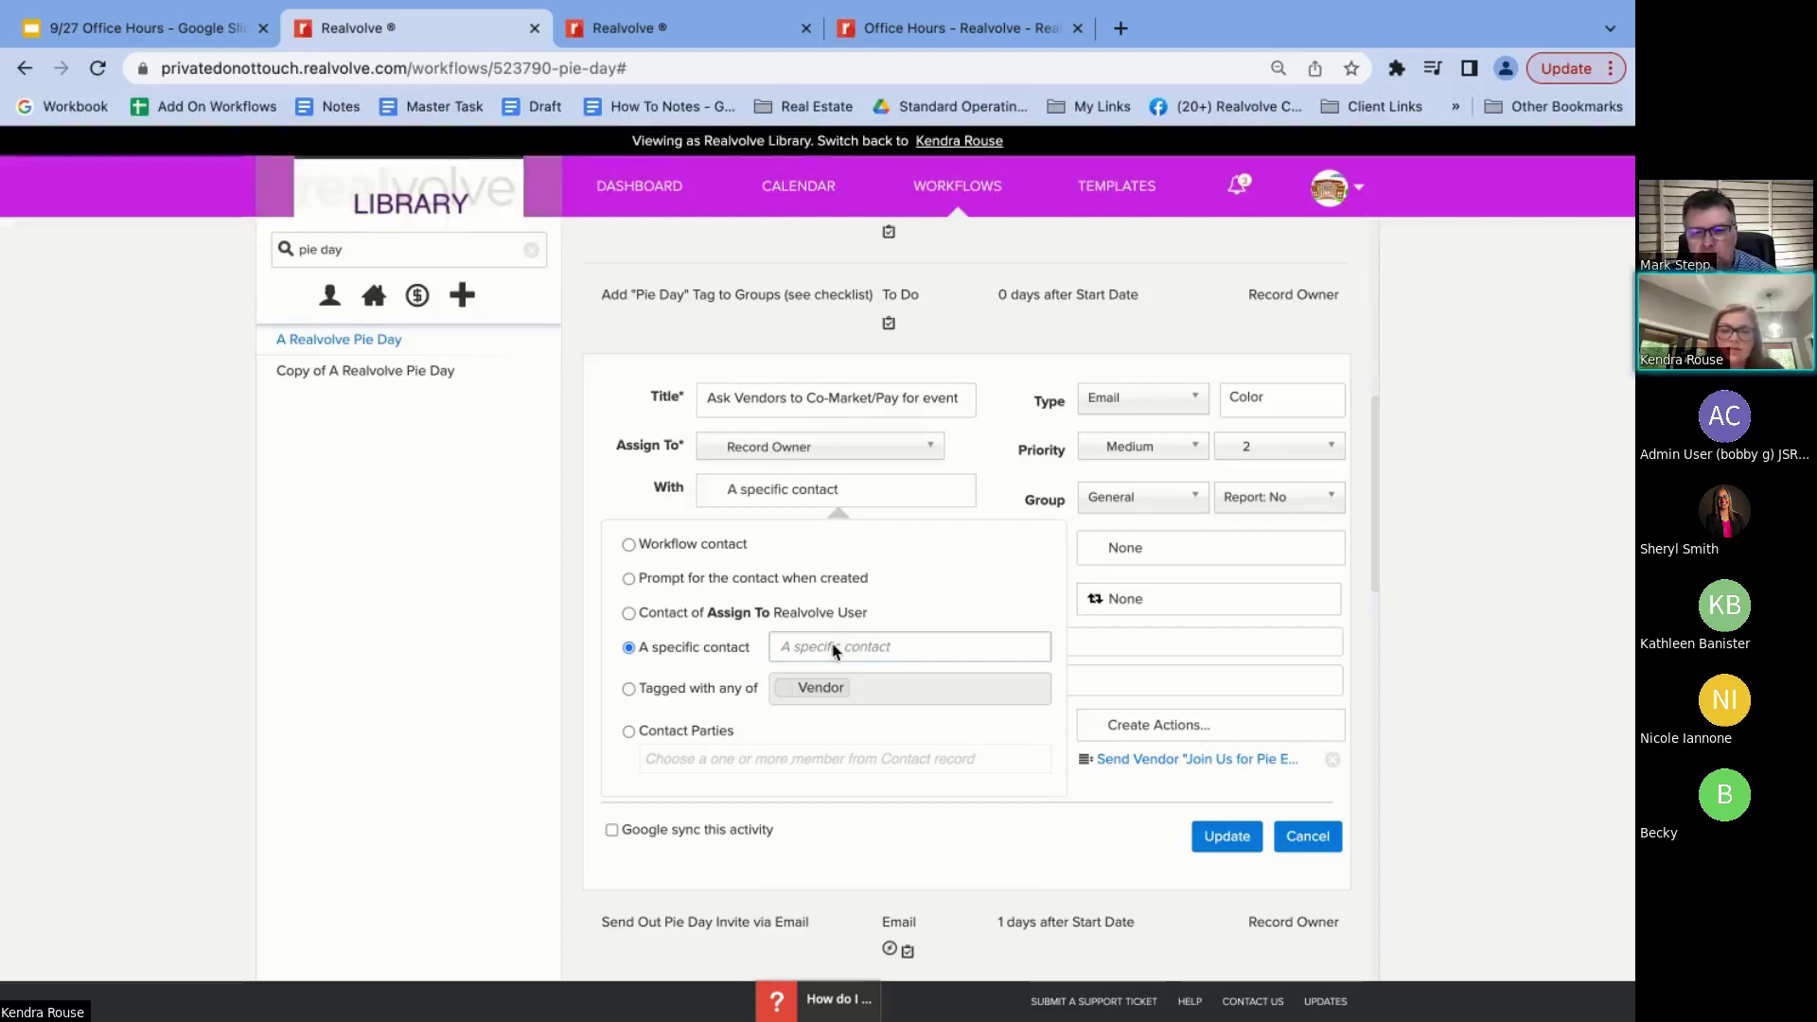
type("kendra")
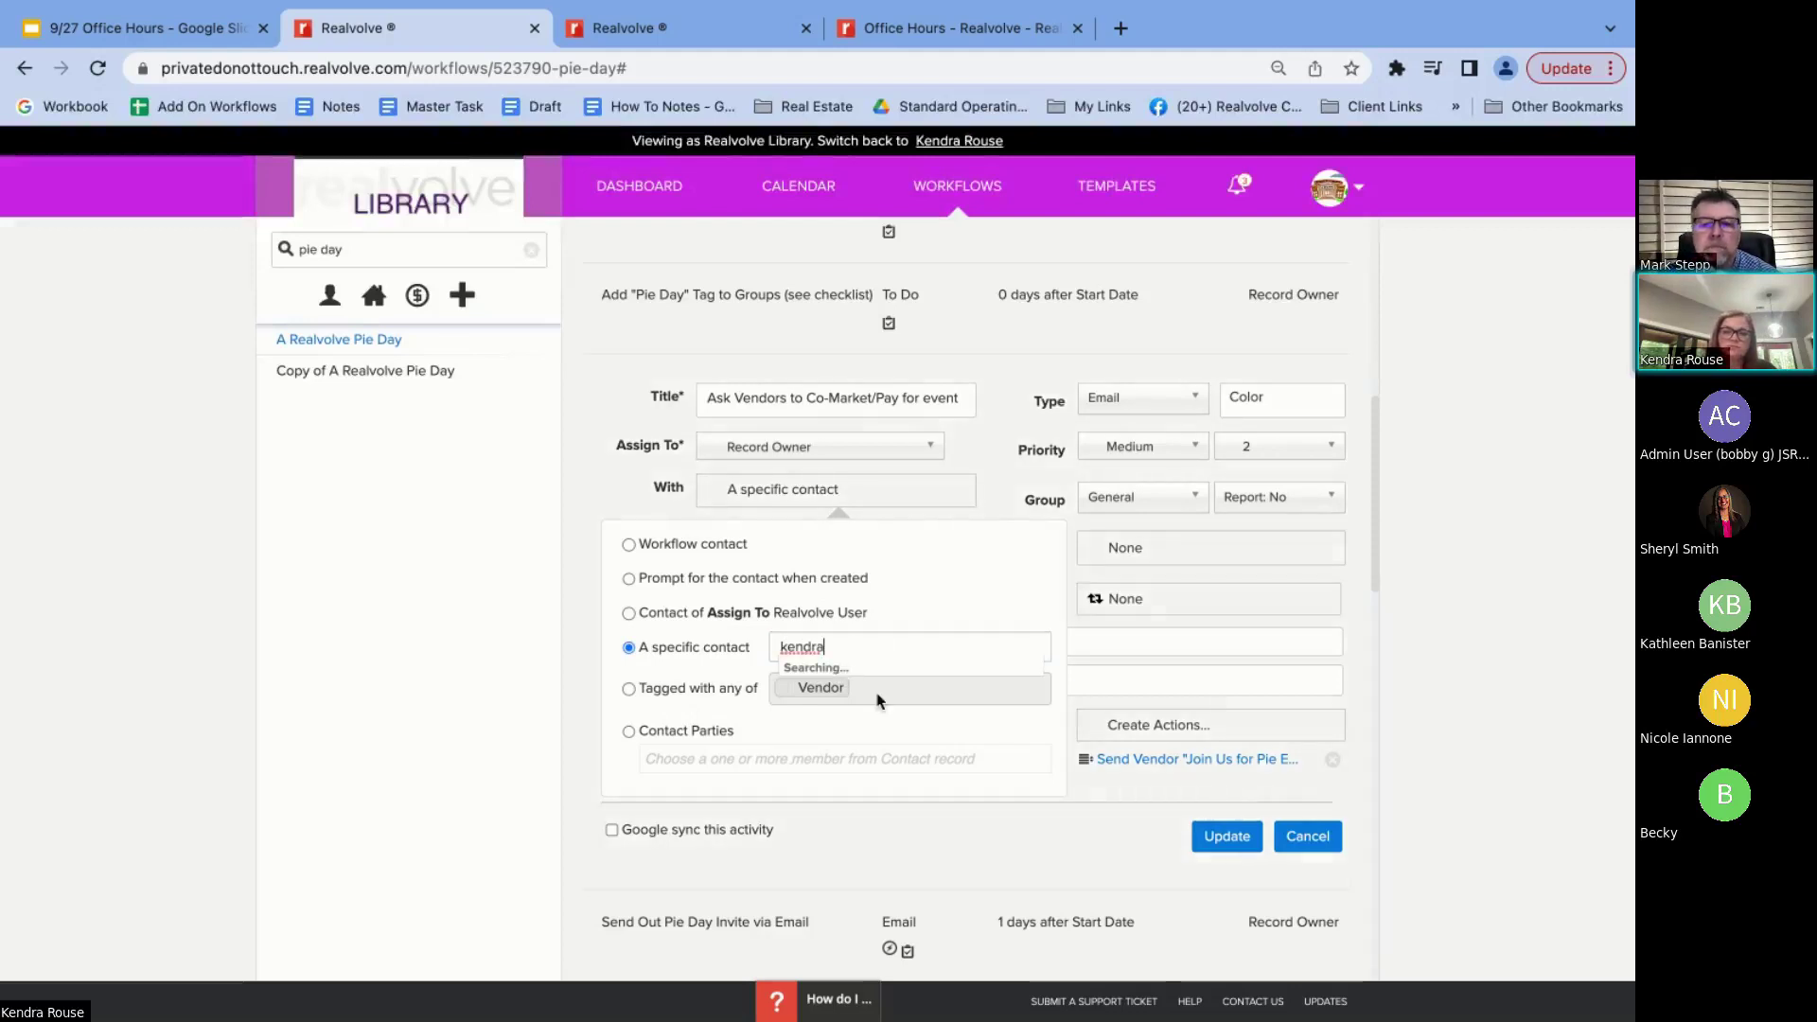
left_click(805, 674)
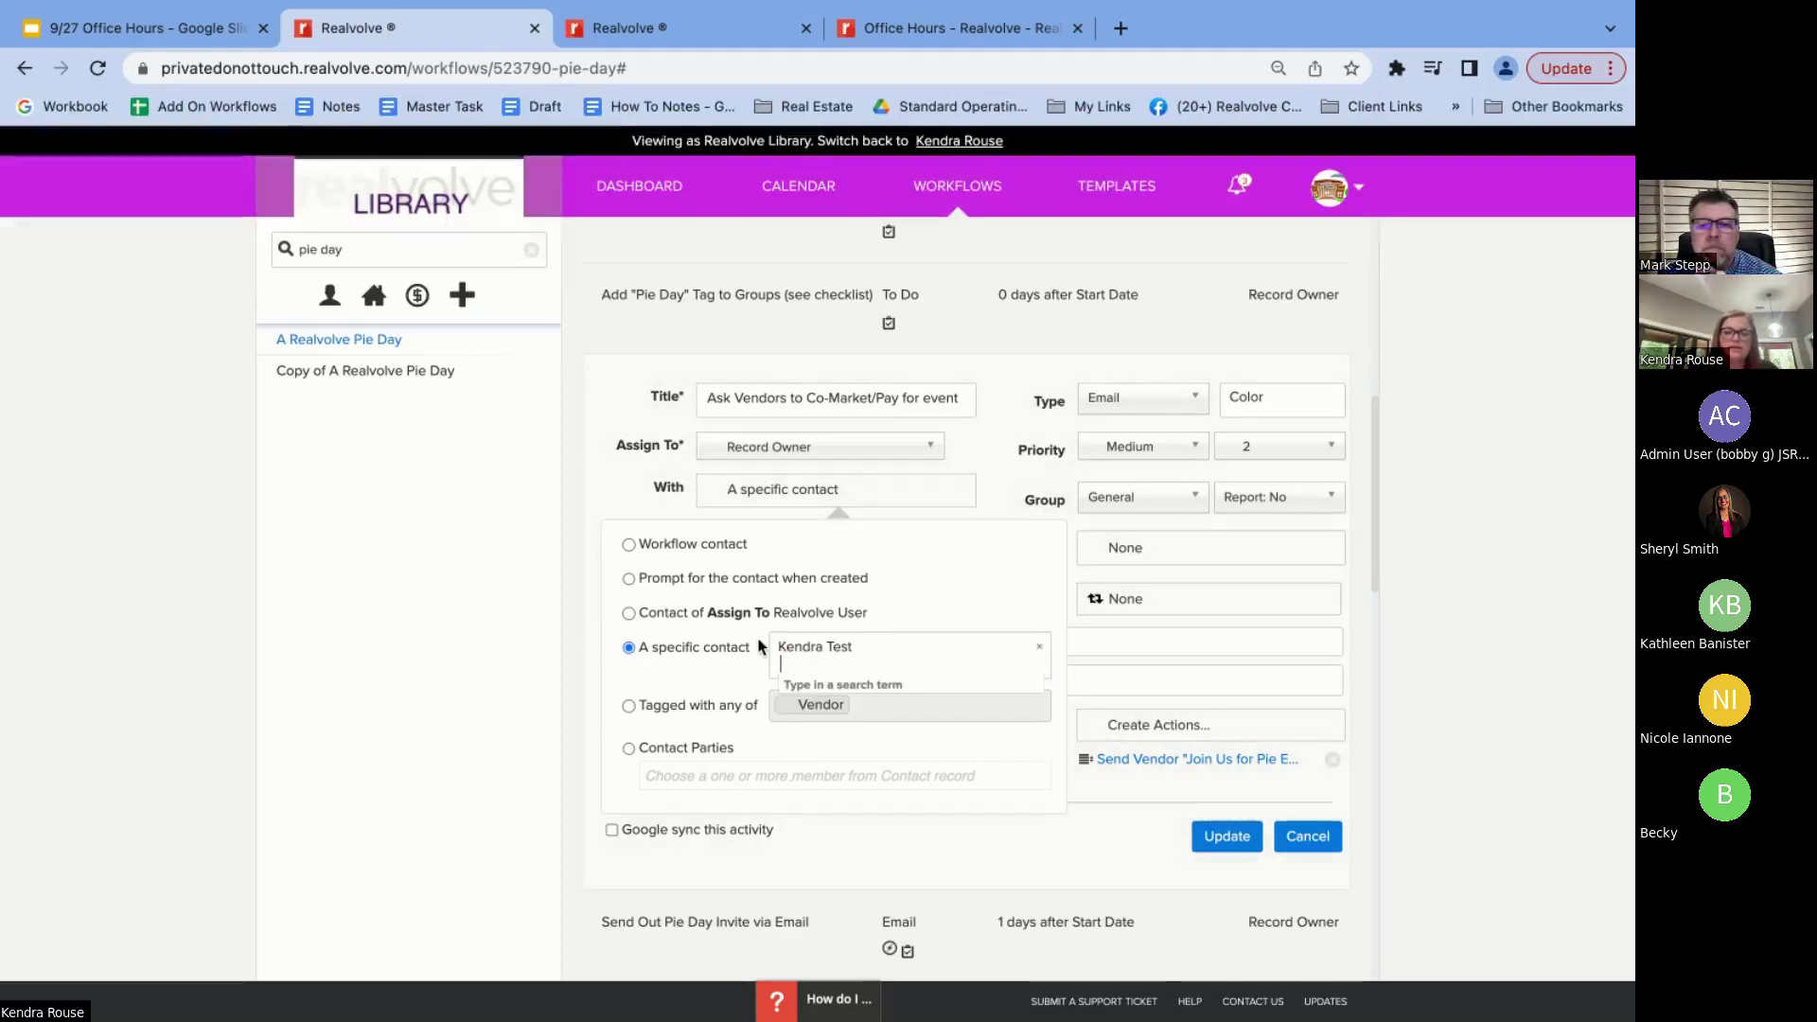
type("lisa")
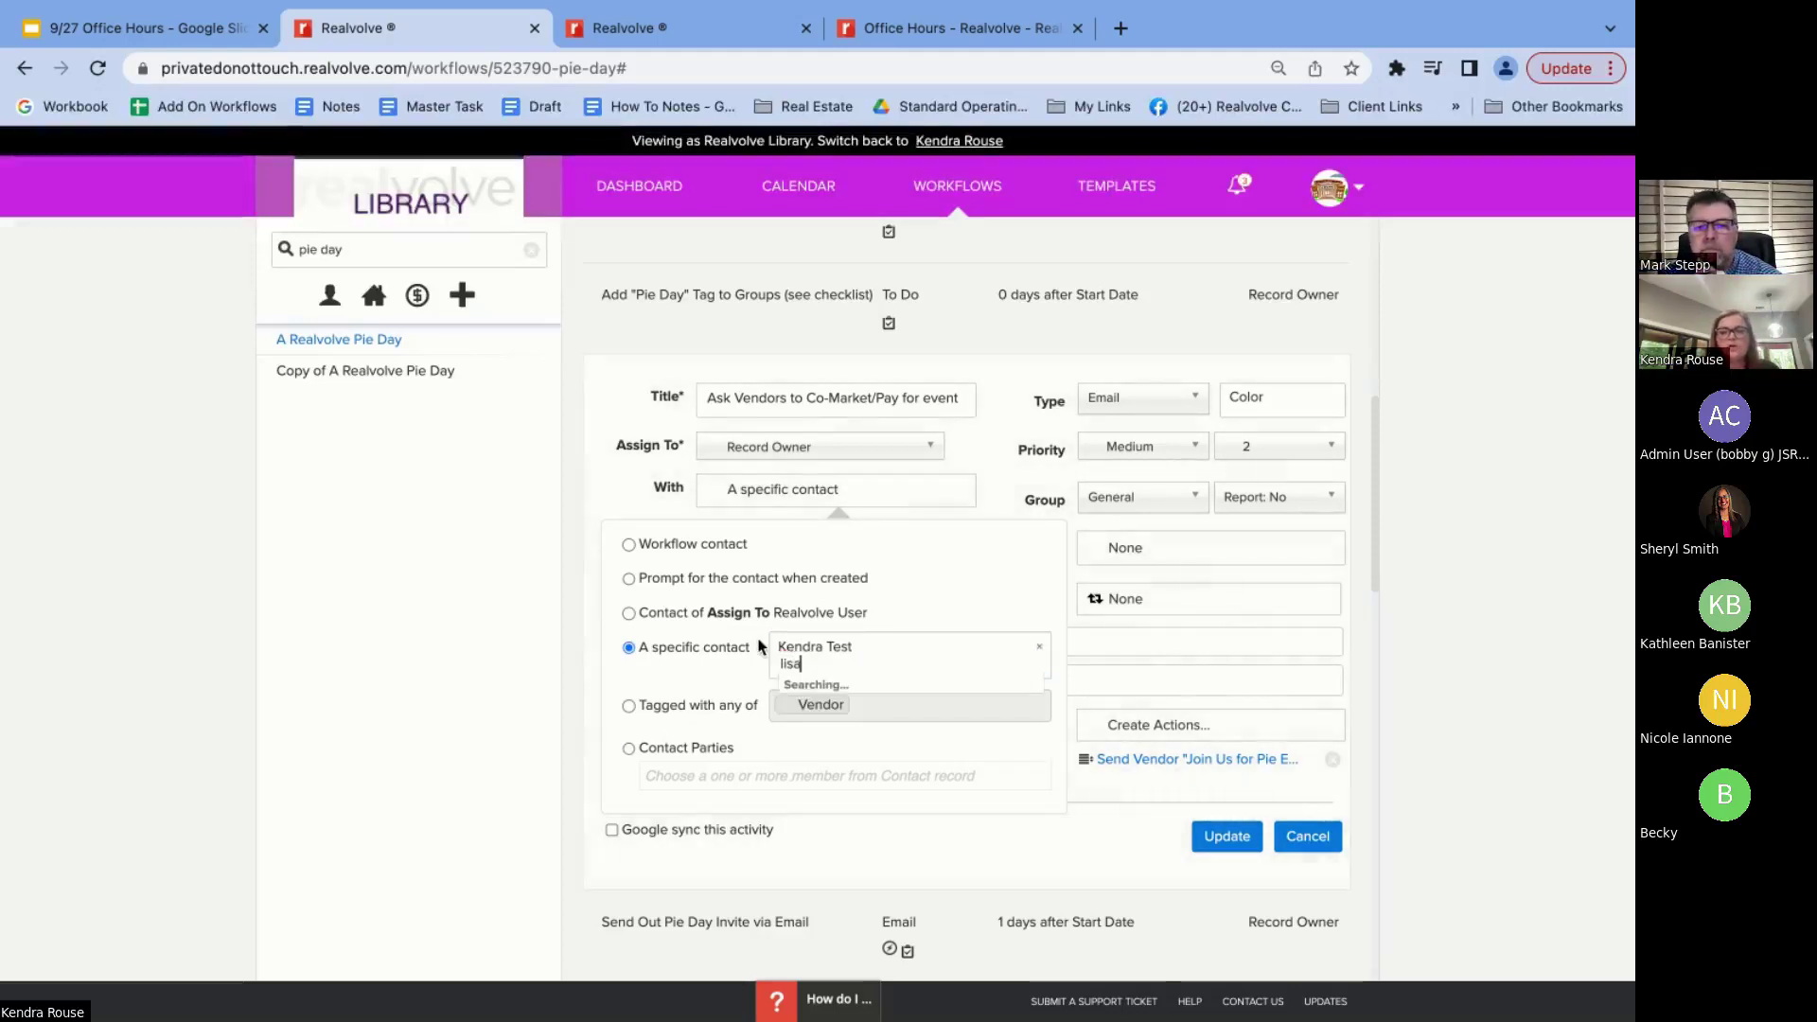
left_click(827, 700)
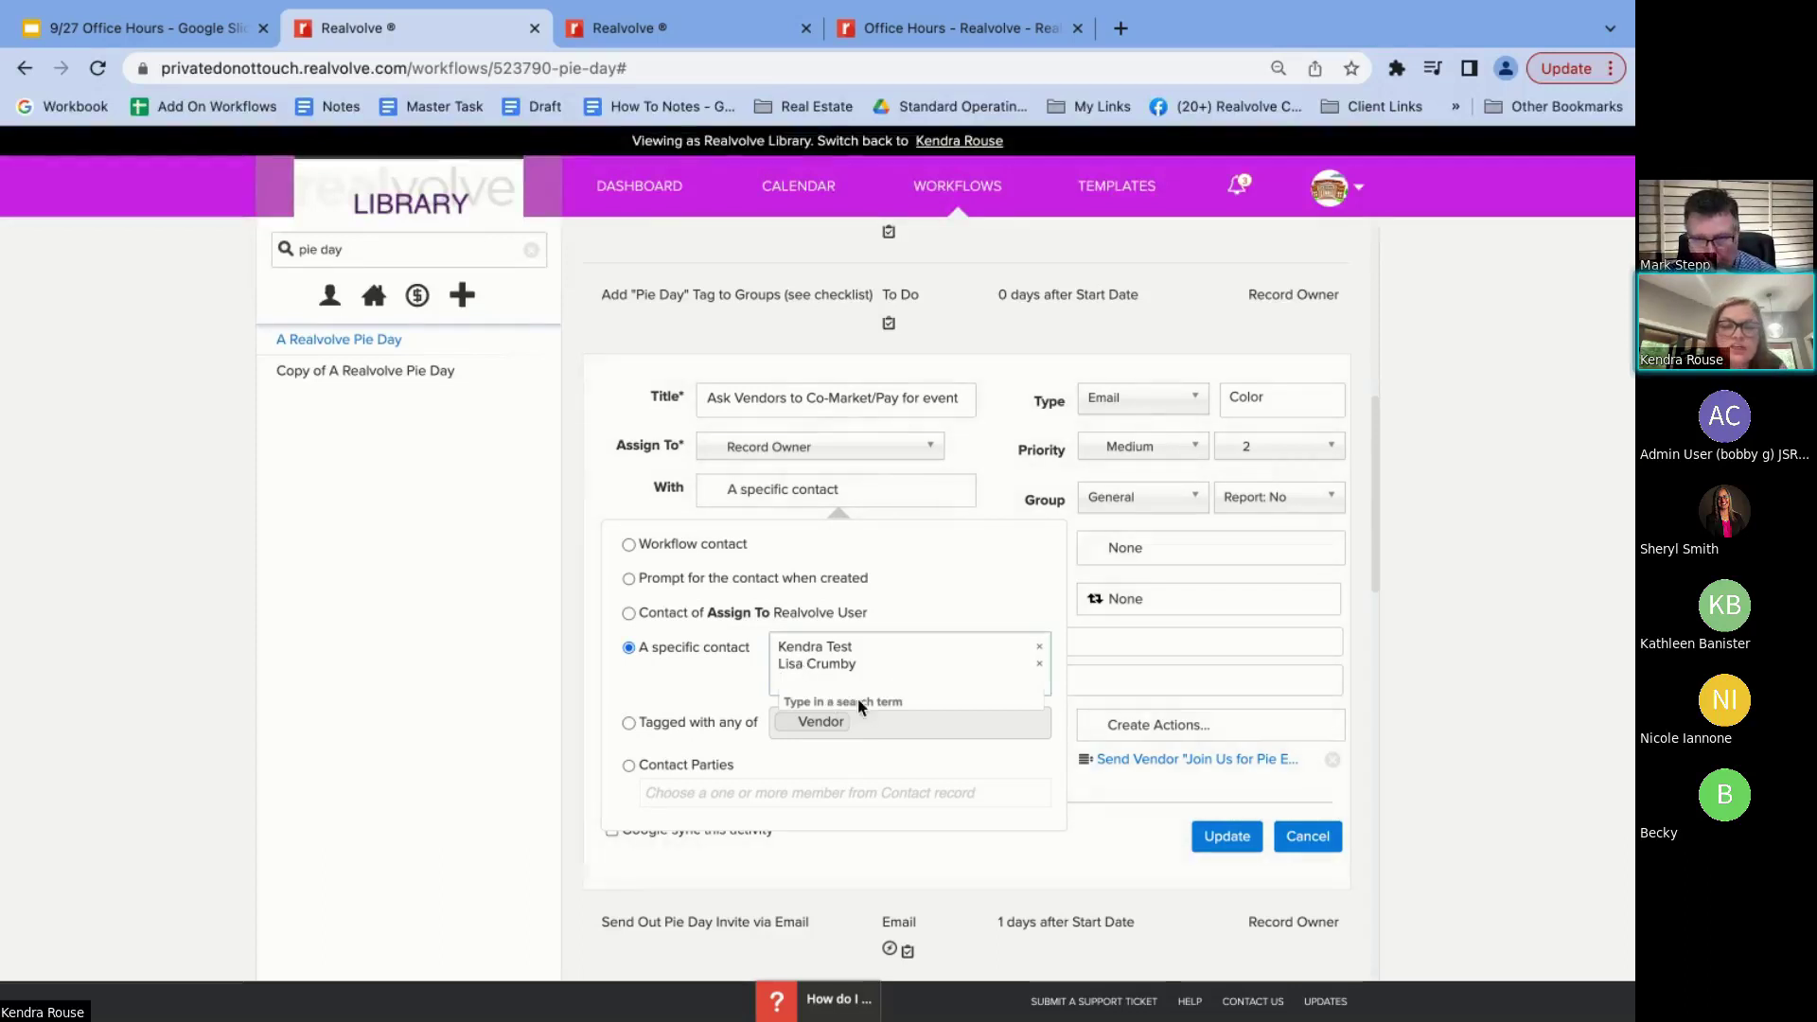
left_click(628, 727)
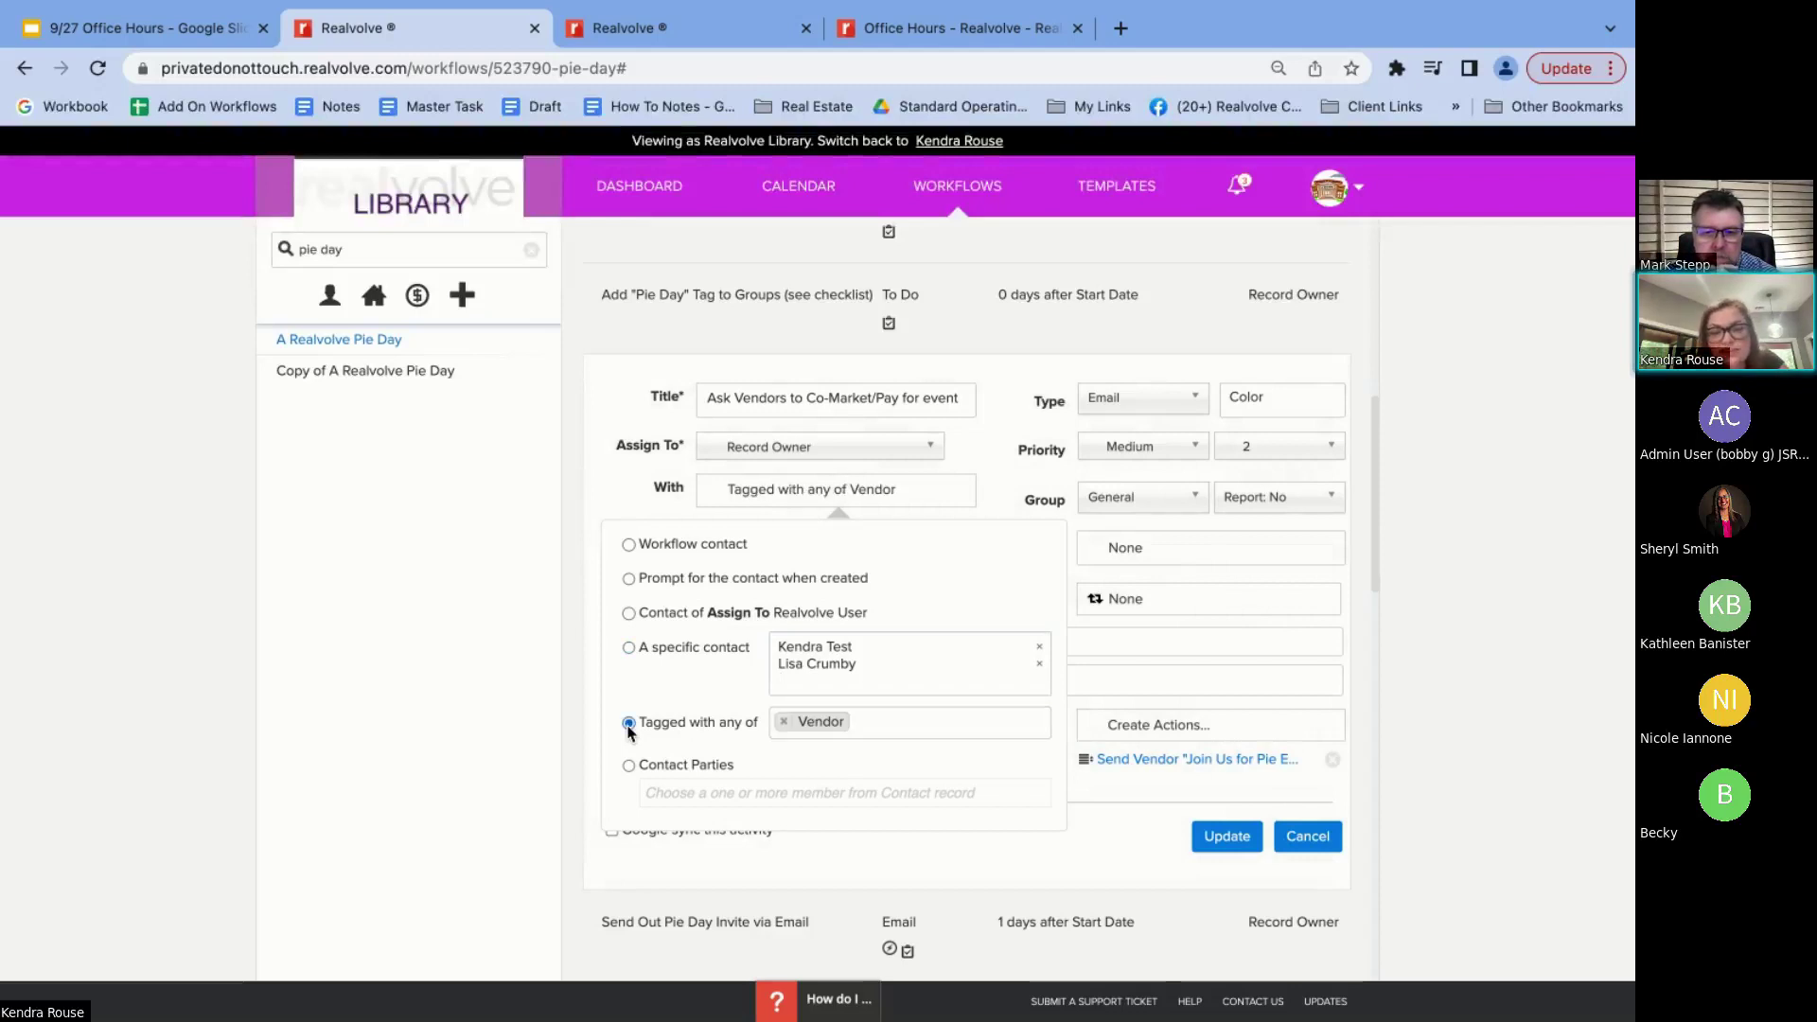
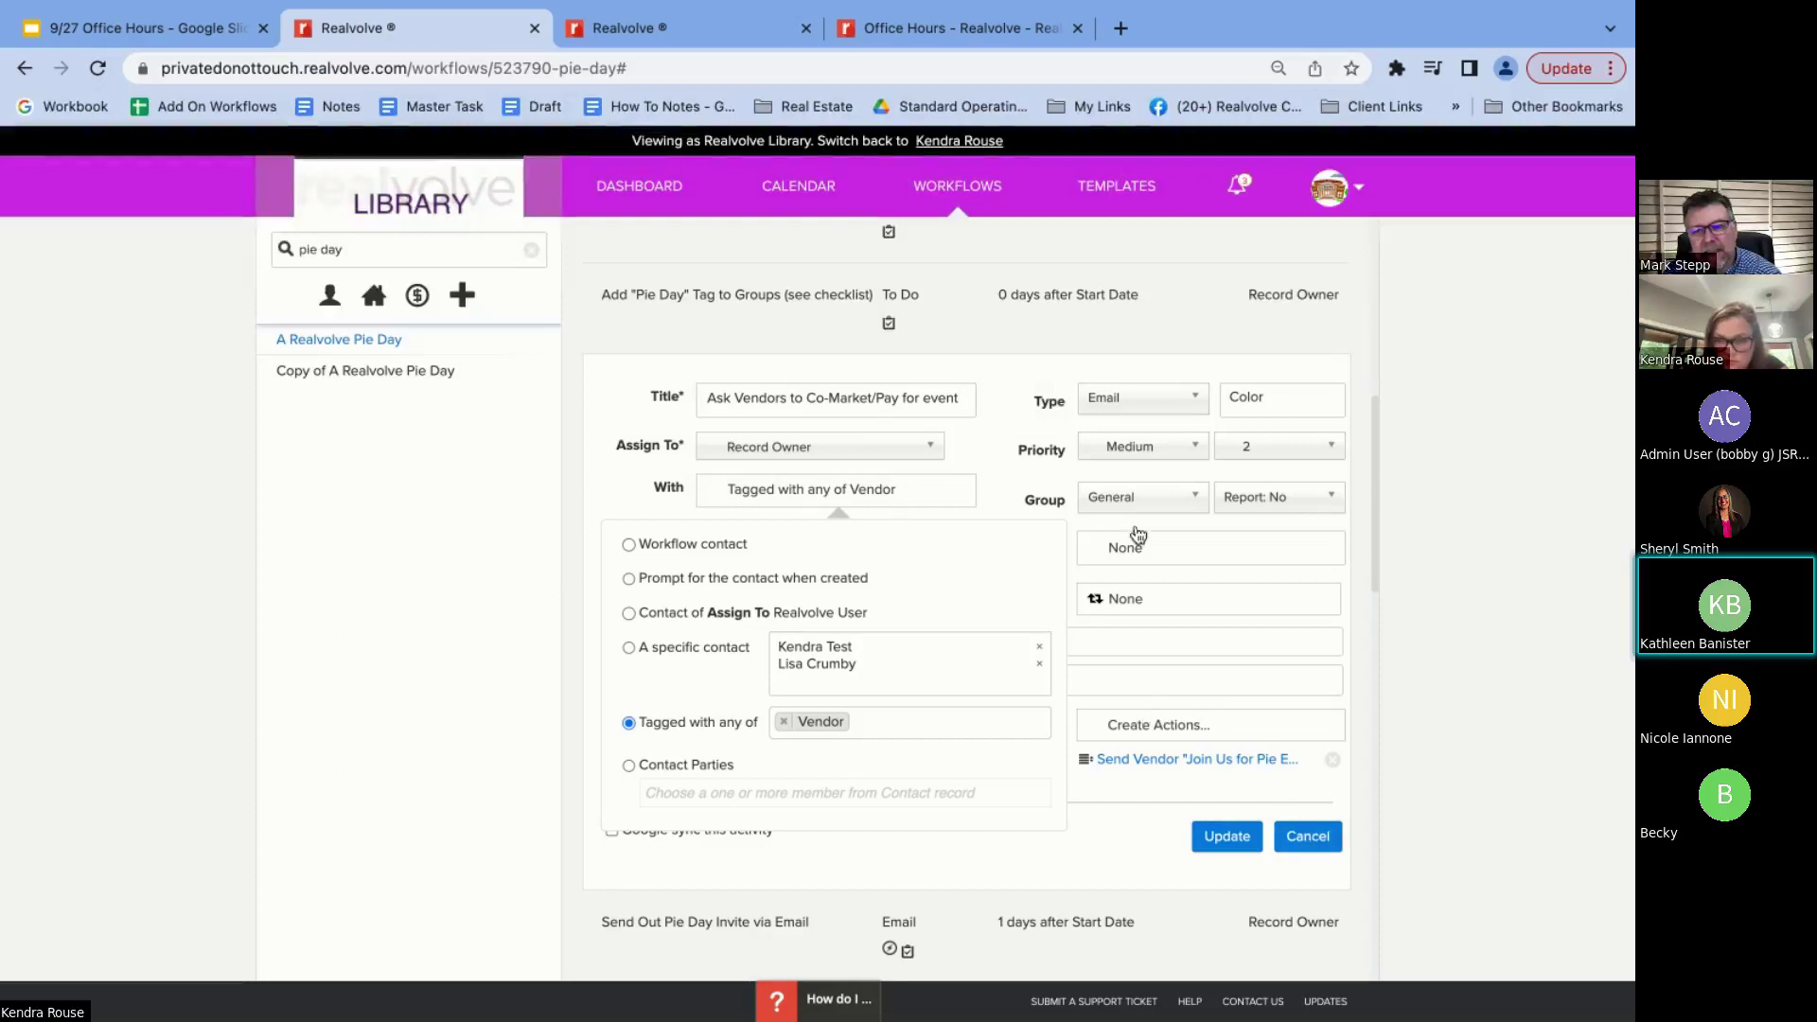
left_click(1308, 836)
Examine the order and scheduling of the Pie Day activities relative to the start date and next appointment date
scroll(1018, 530, "up", 1)
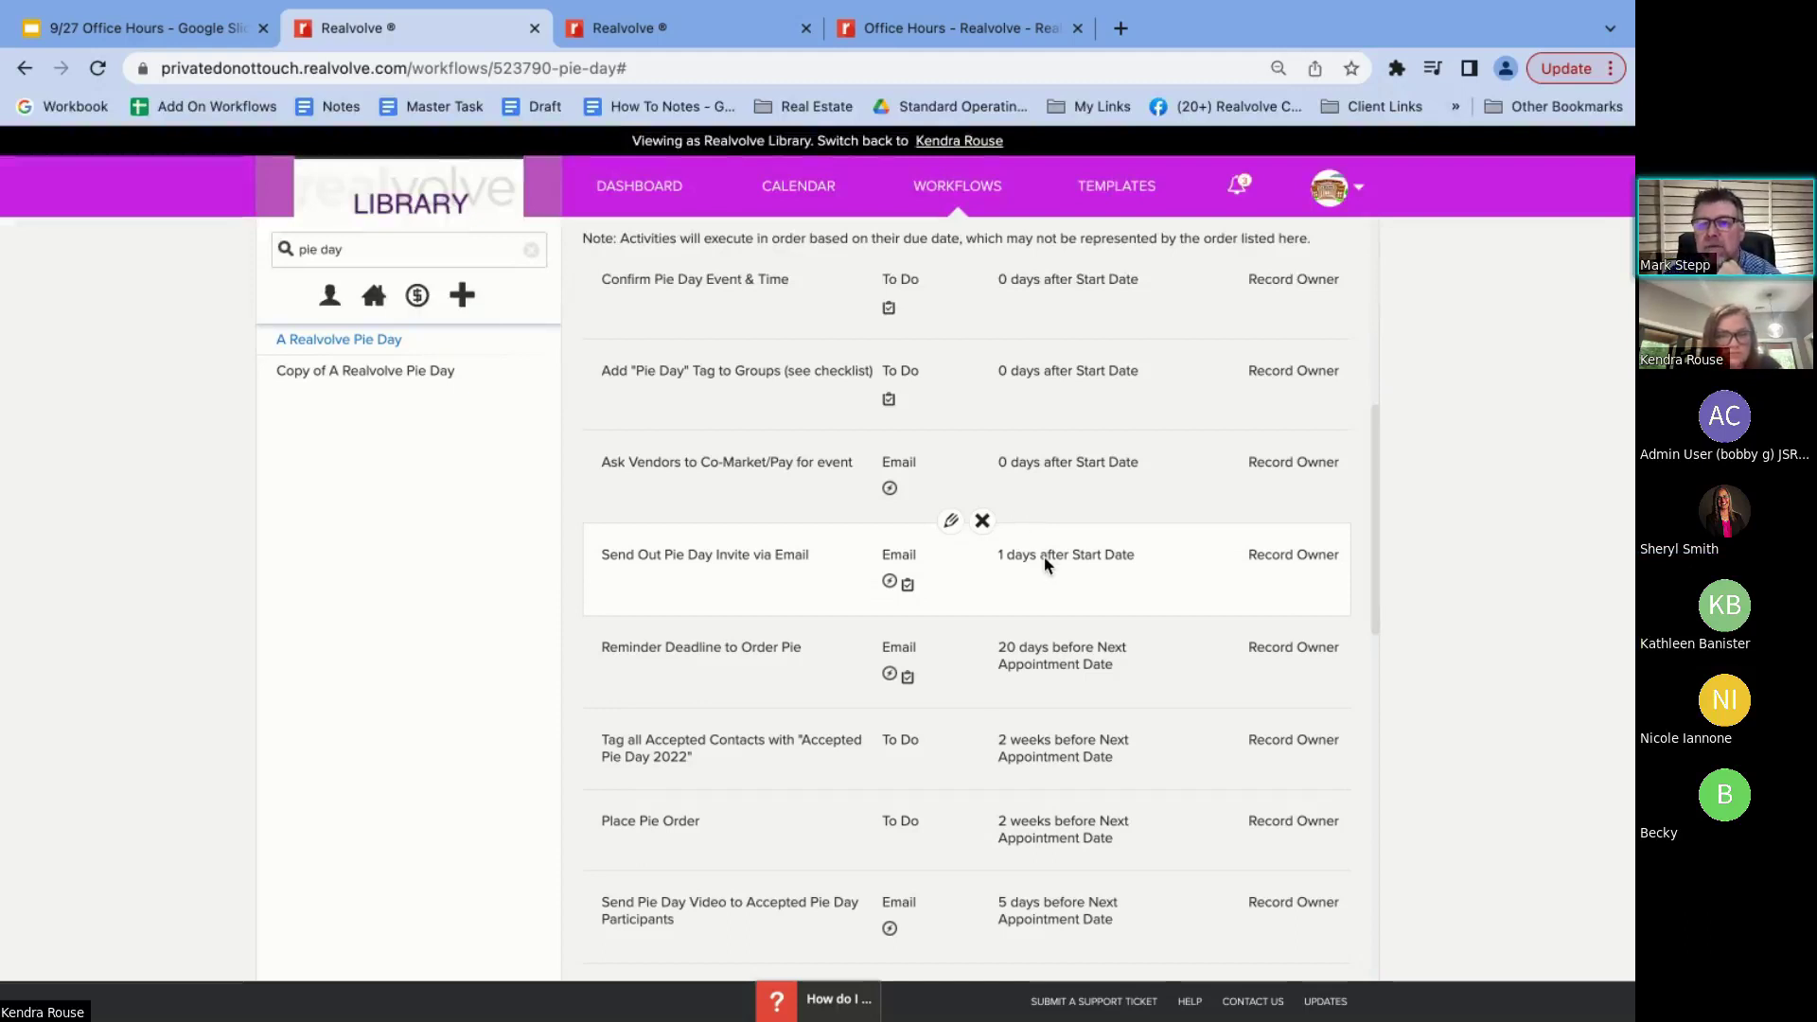
scroll(1060, 554, "up", 2)
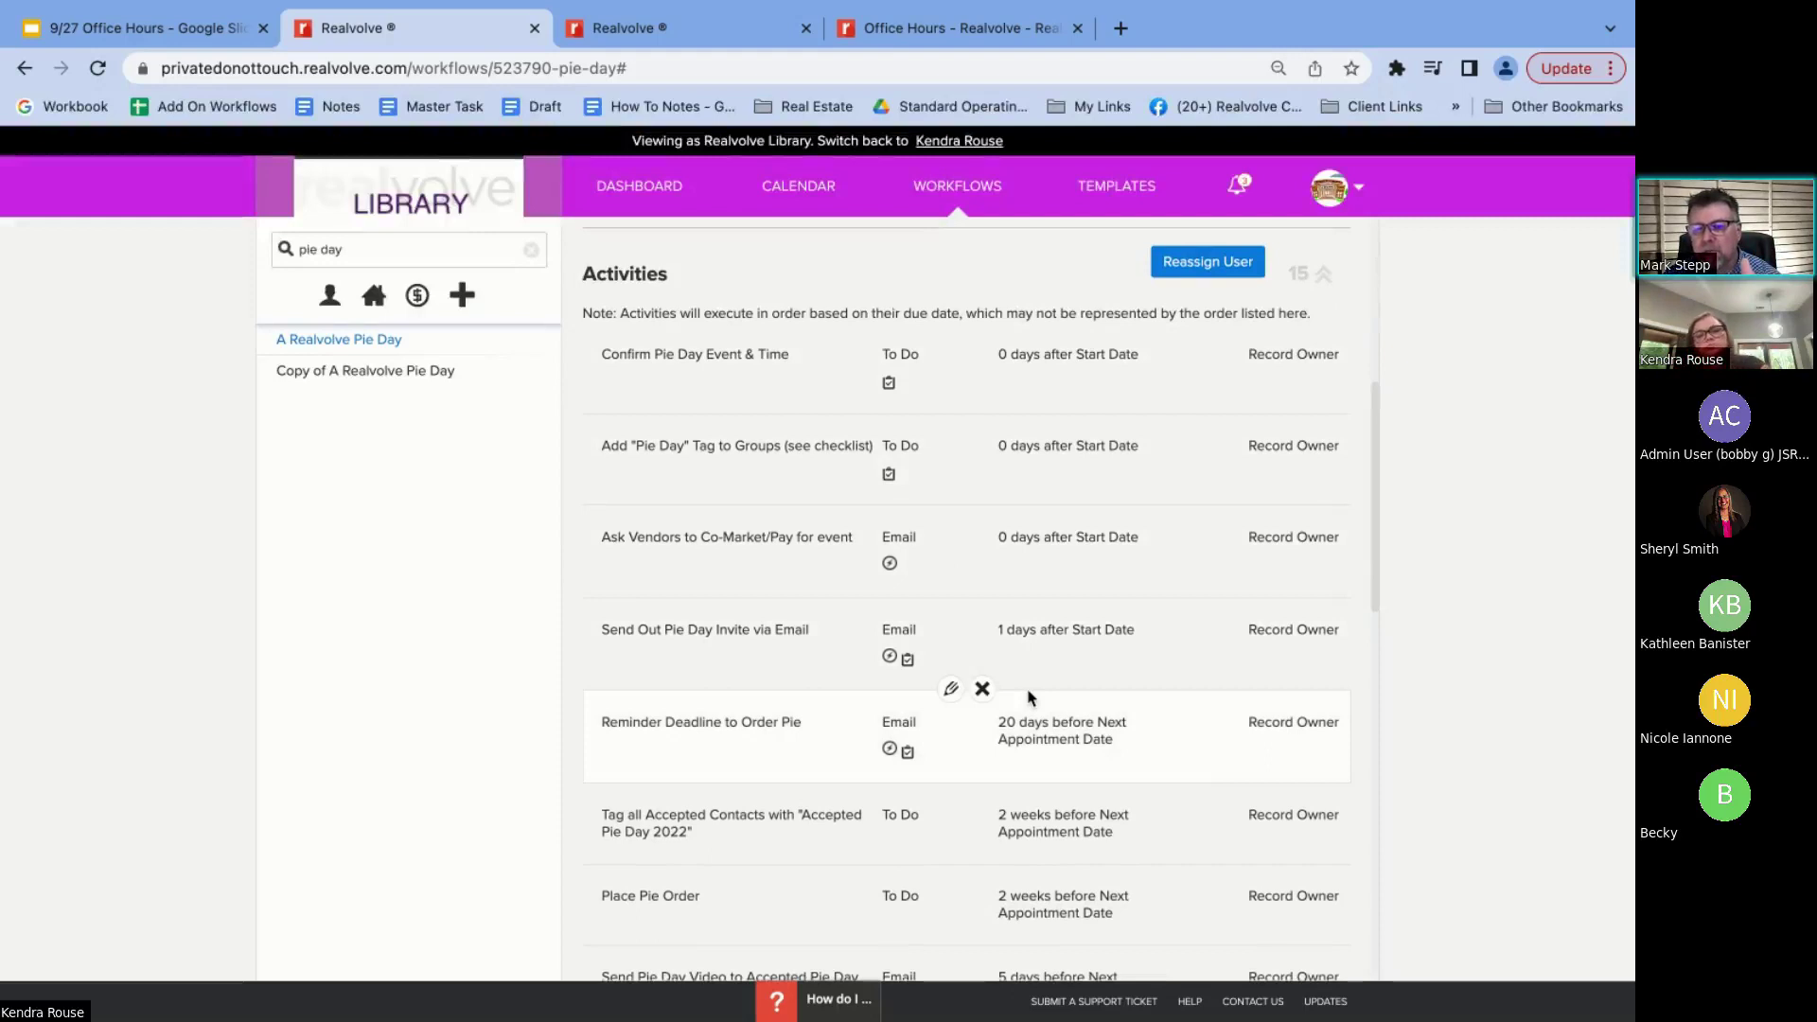
scroll(1078, 649, "down", 1)
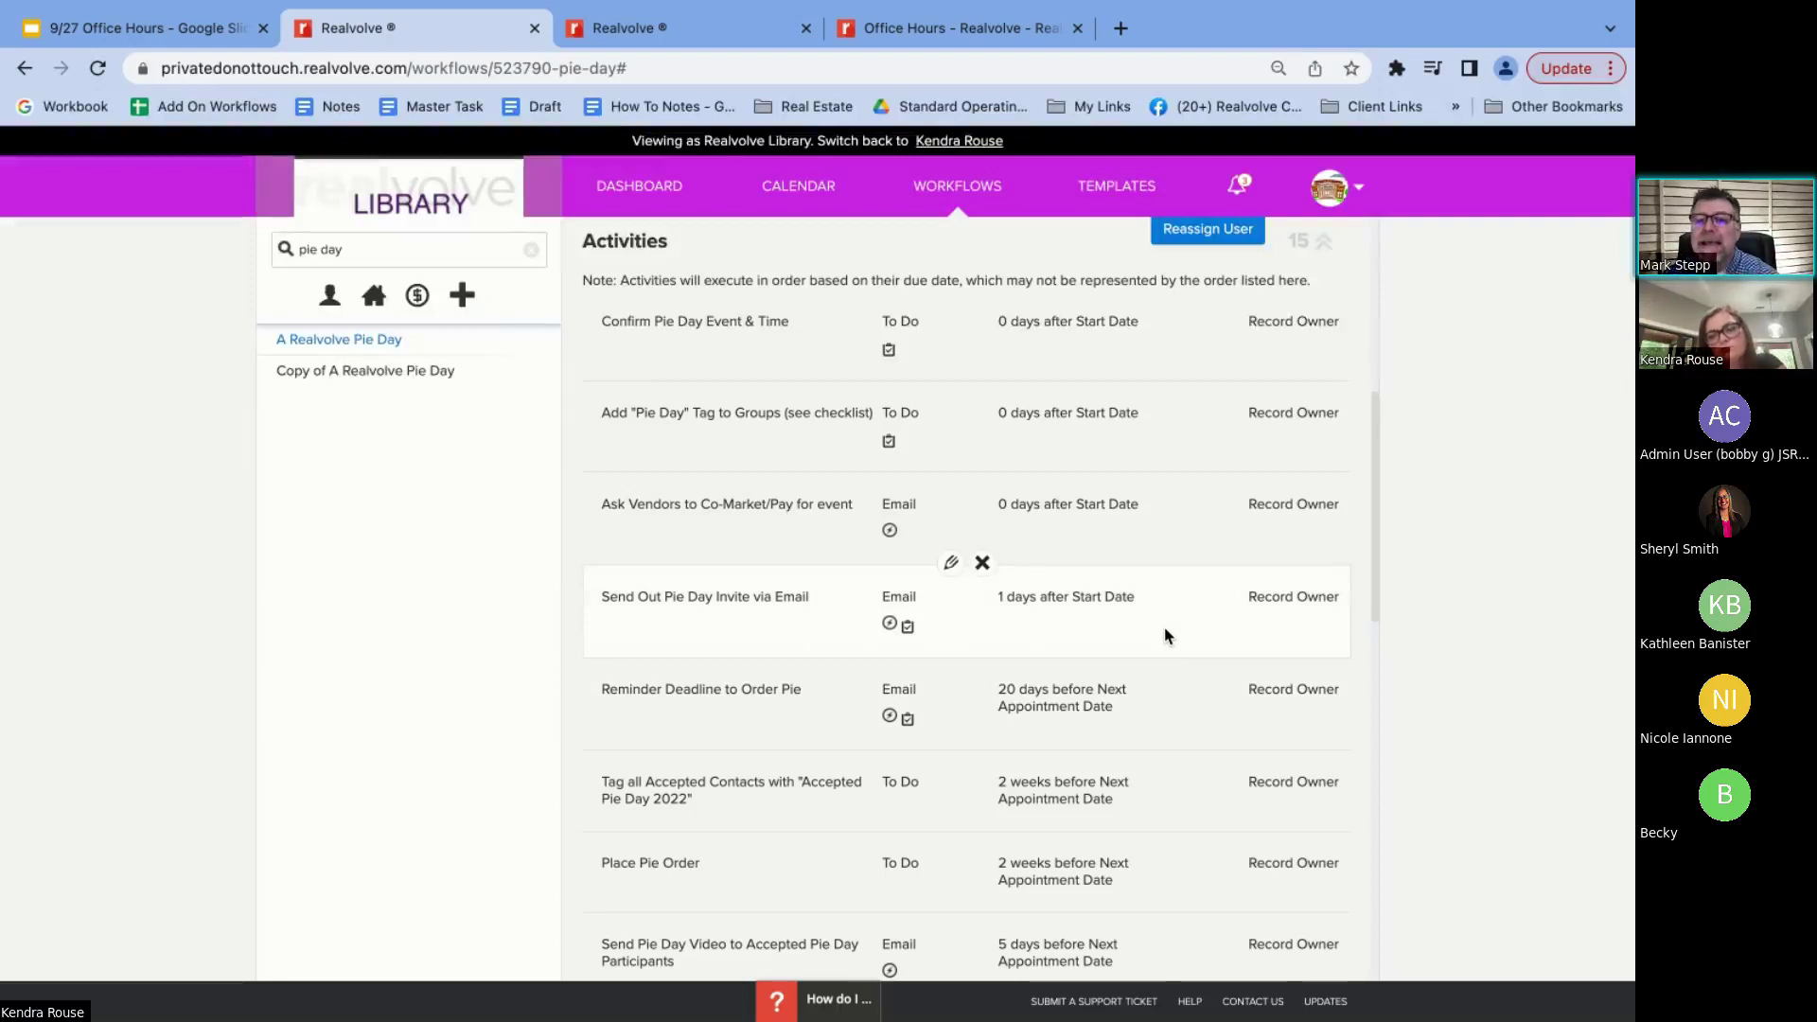
scroll(1166, 635, "up", 1)
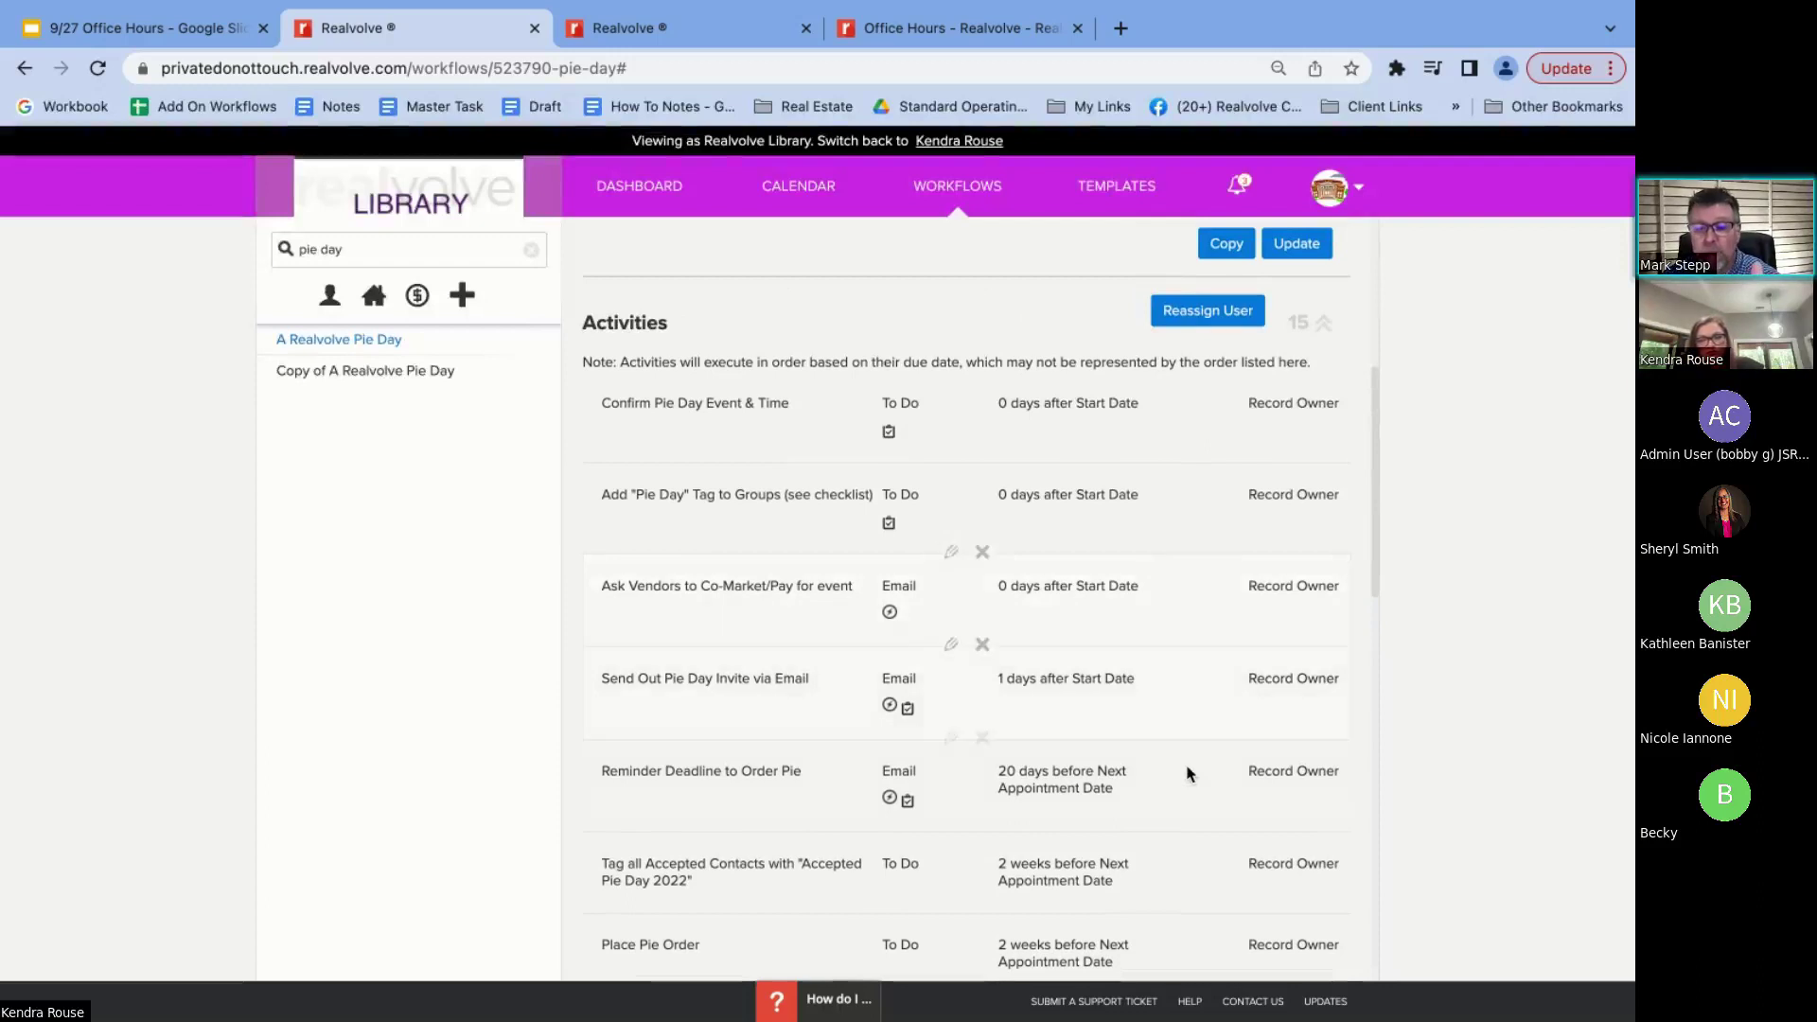
scroll(1188, 771, "down", 5)
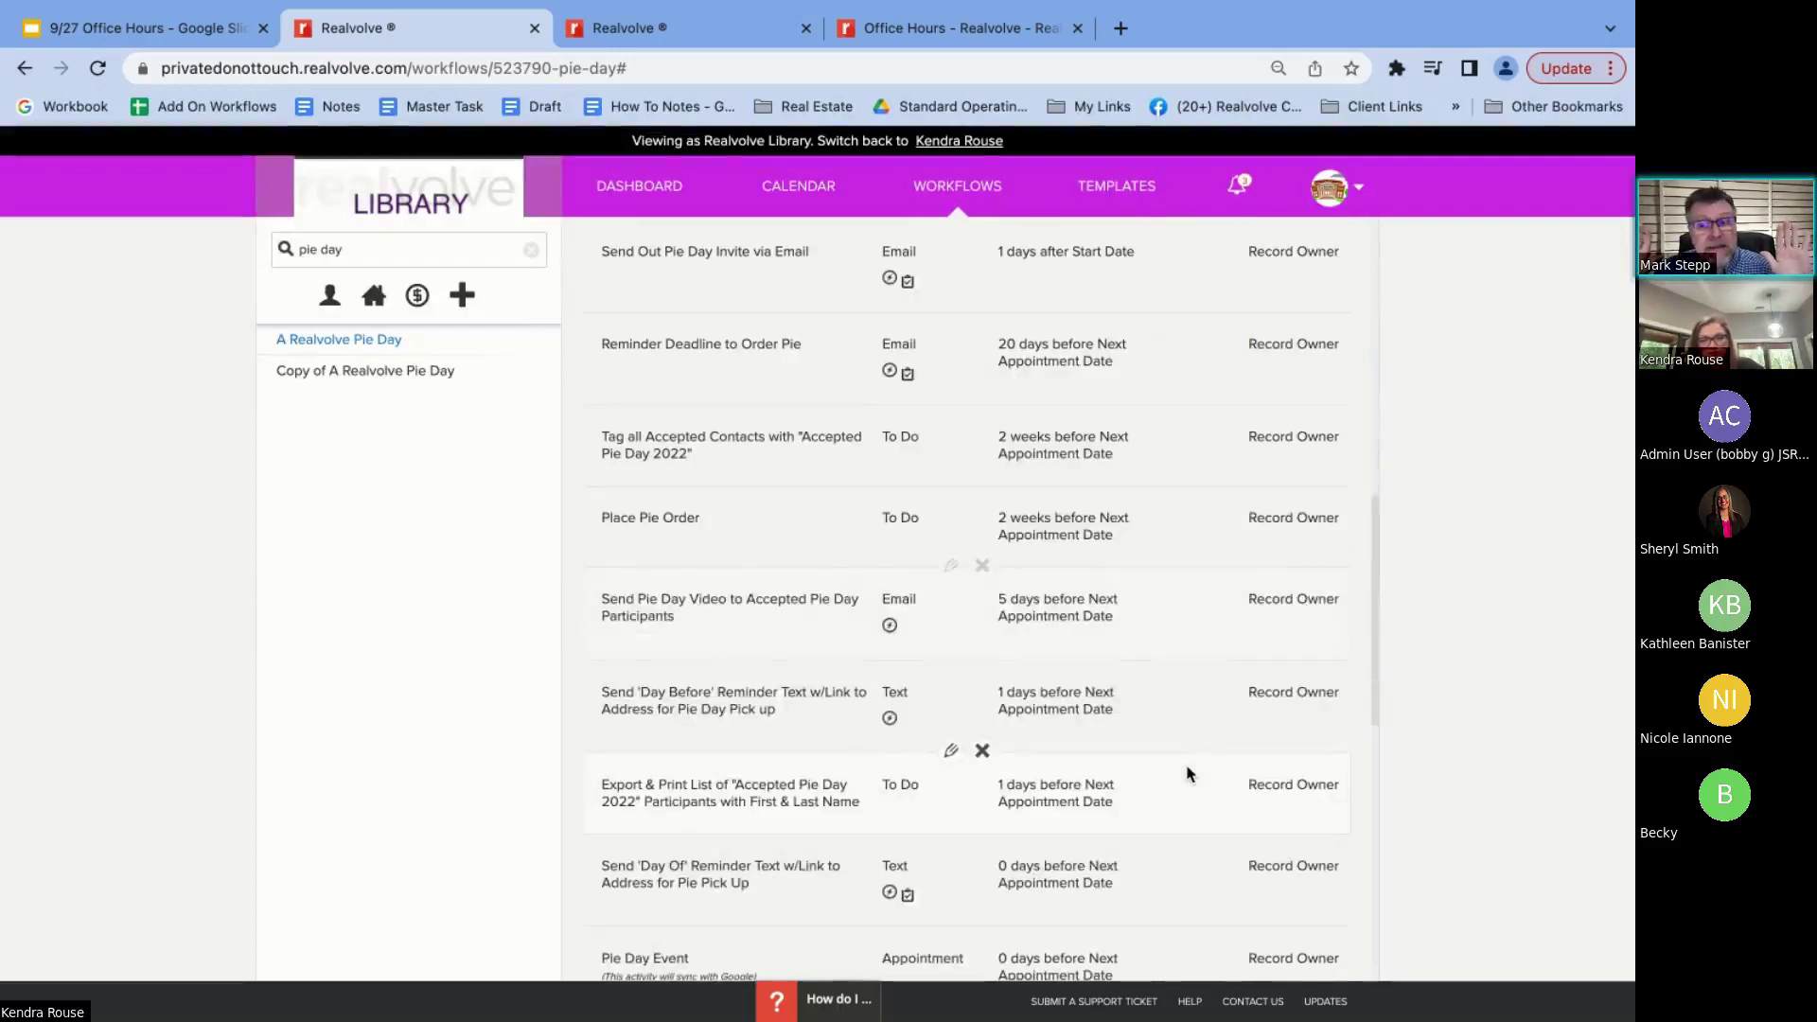
scroll(1191, 773, "down", 1)
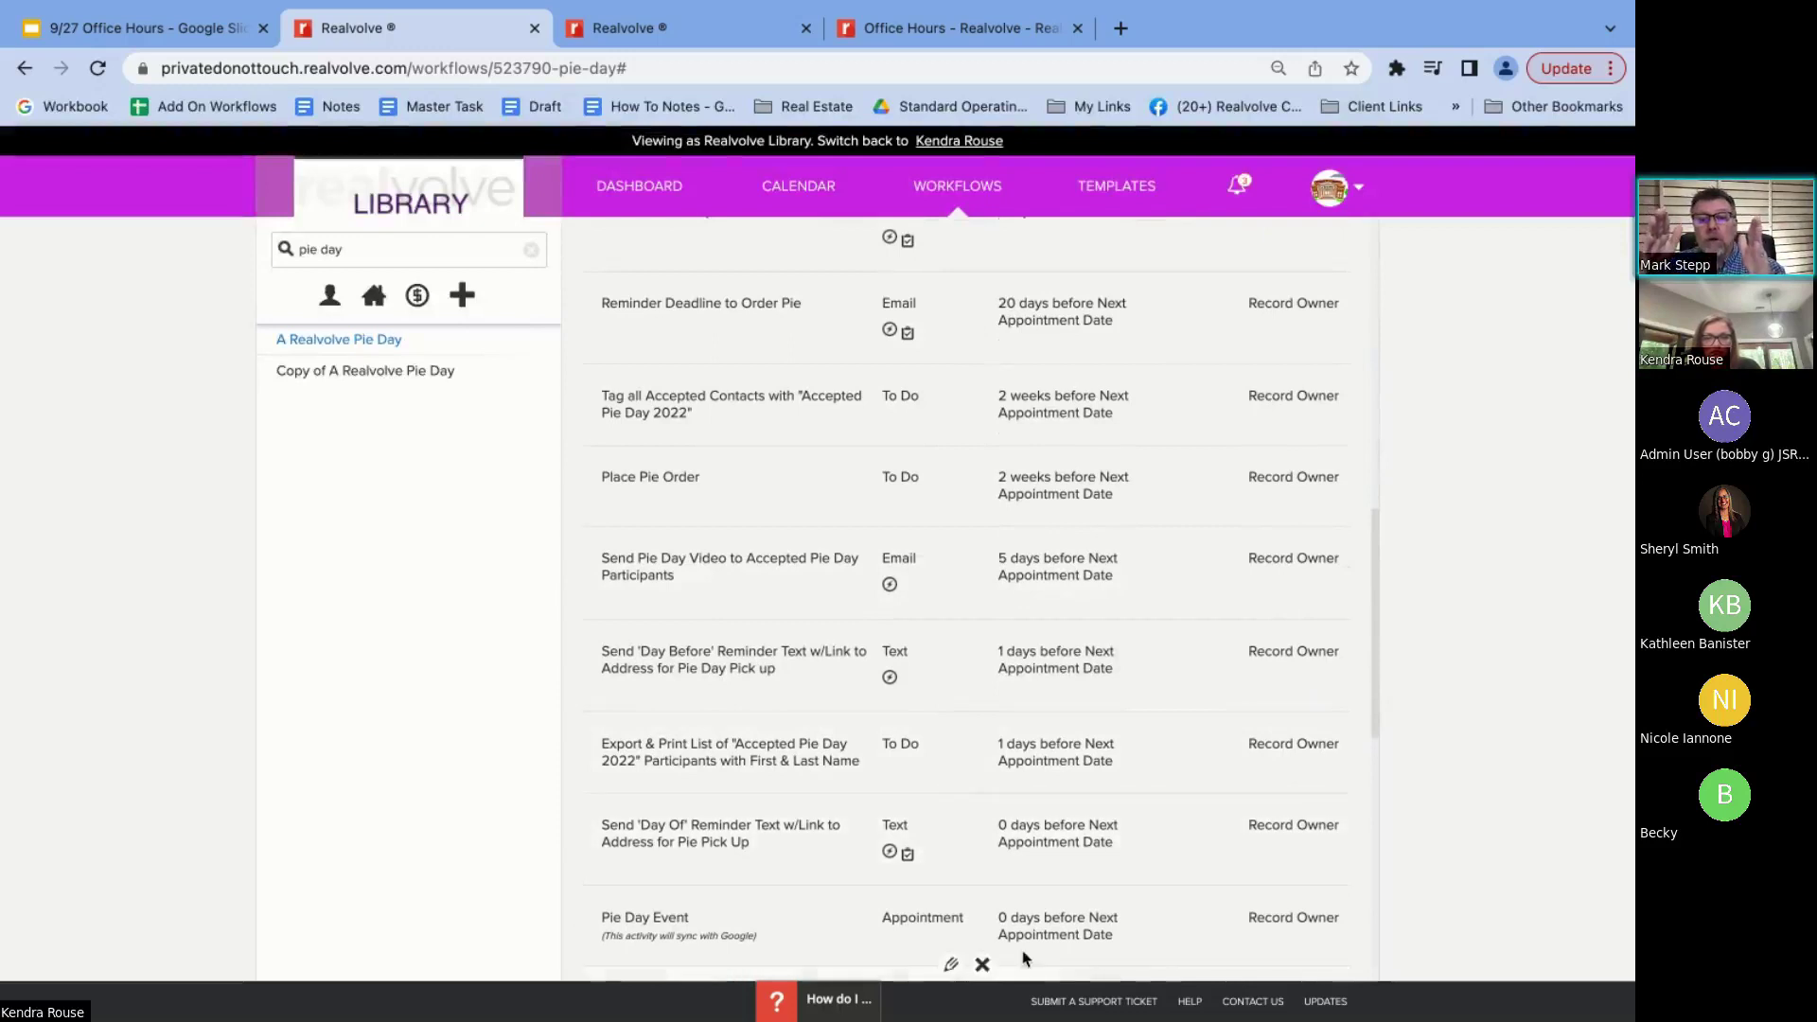
scroll(1028, 906, "down", 1)
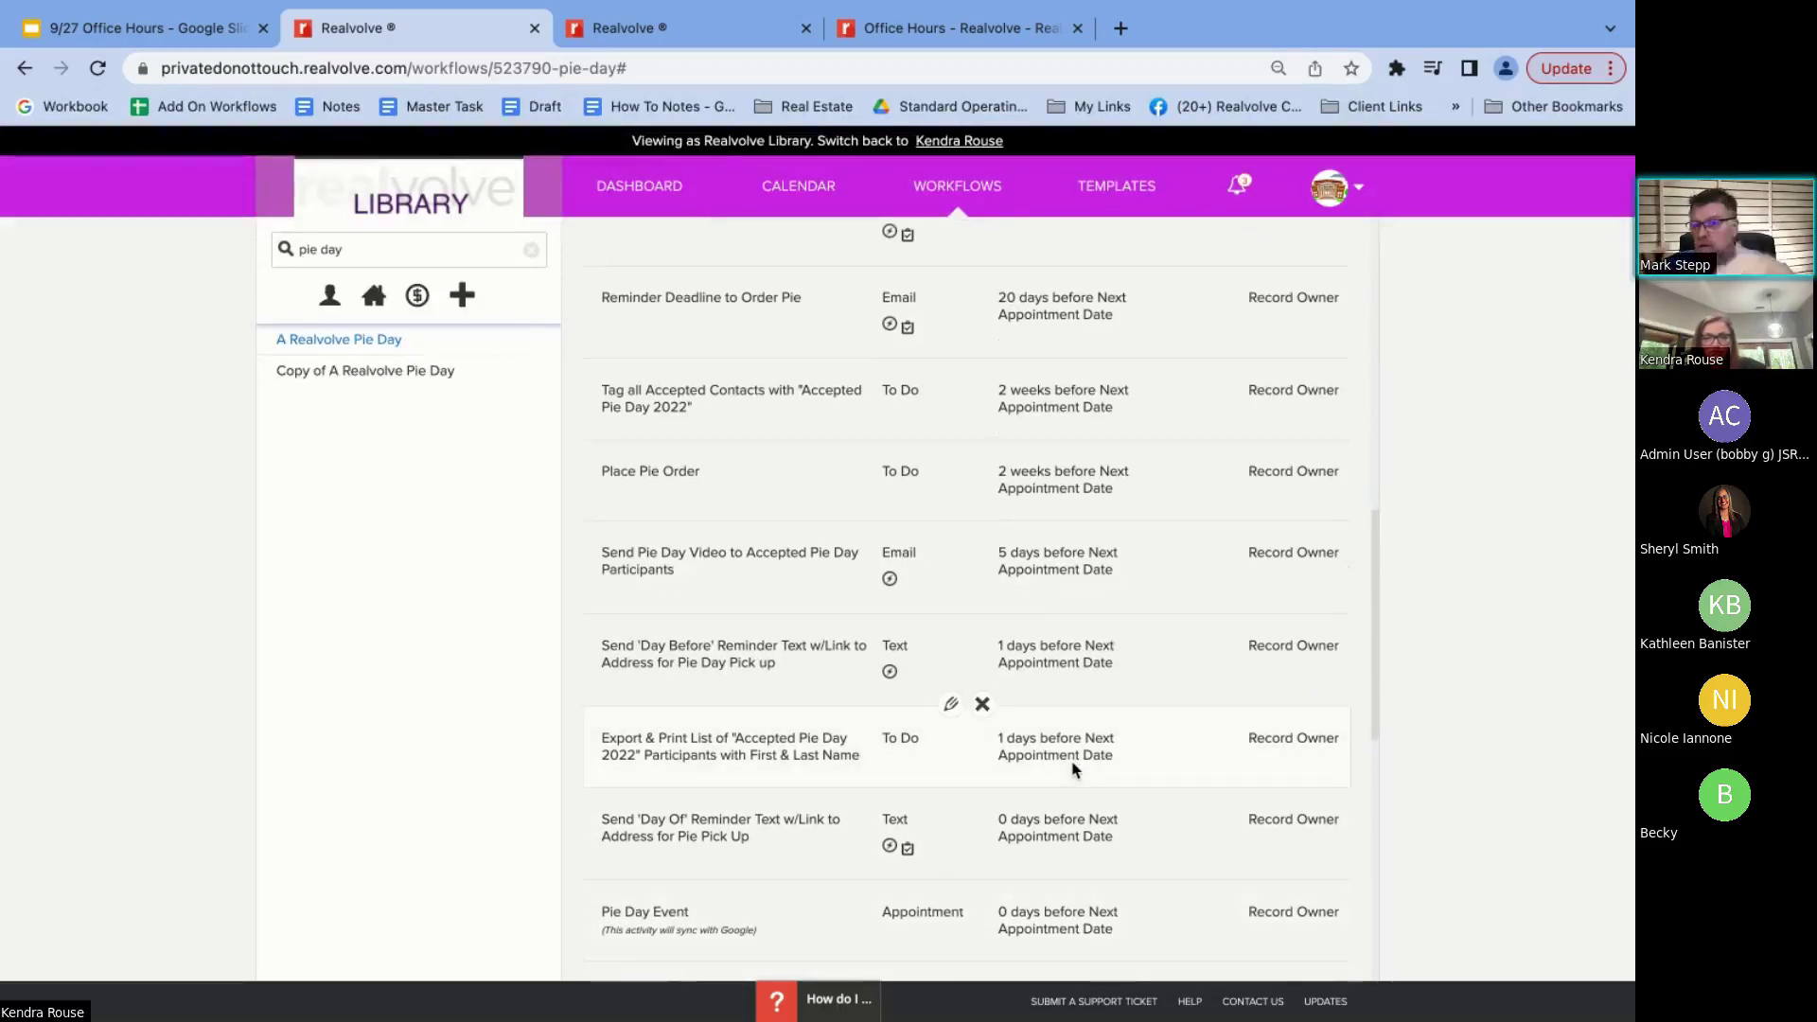
scroll(1074, 769, "up", 1)
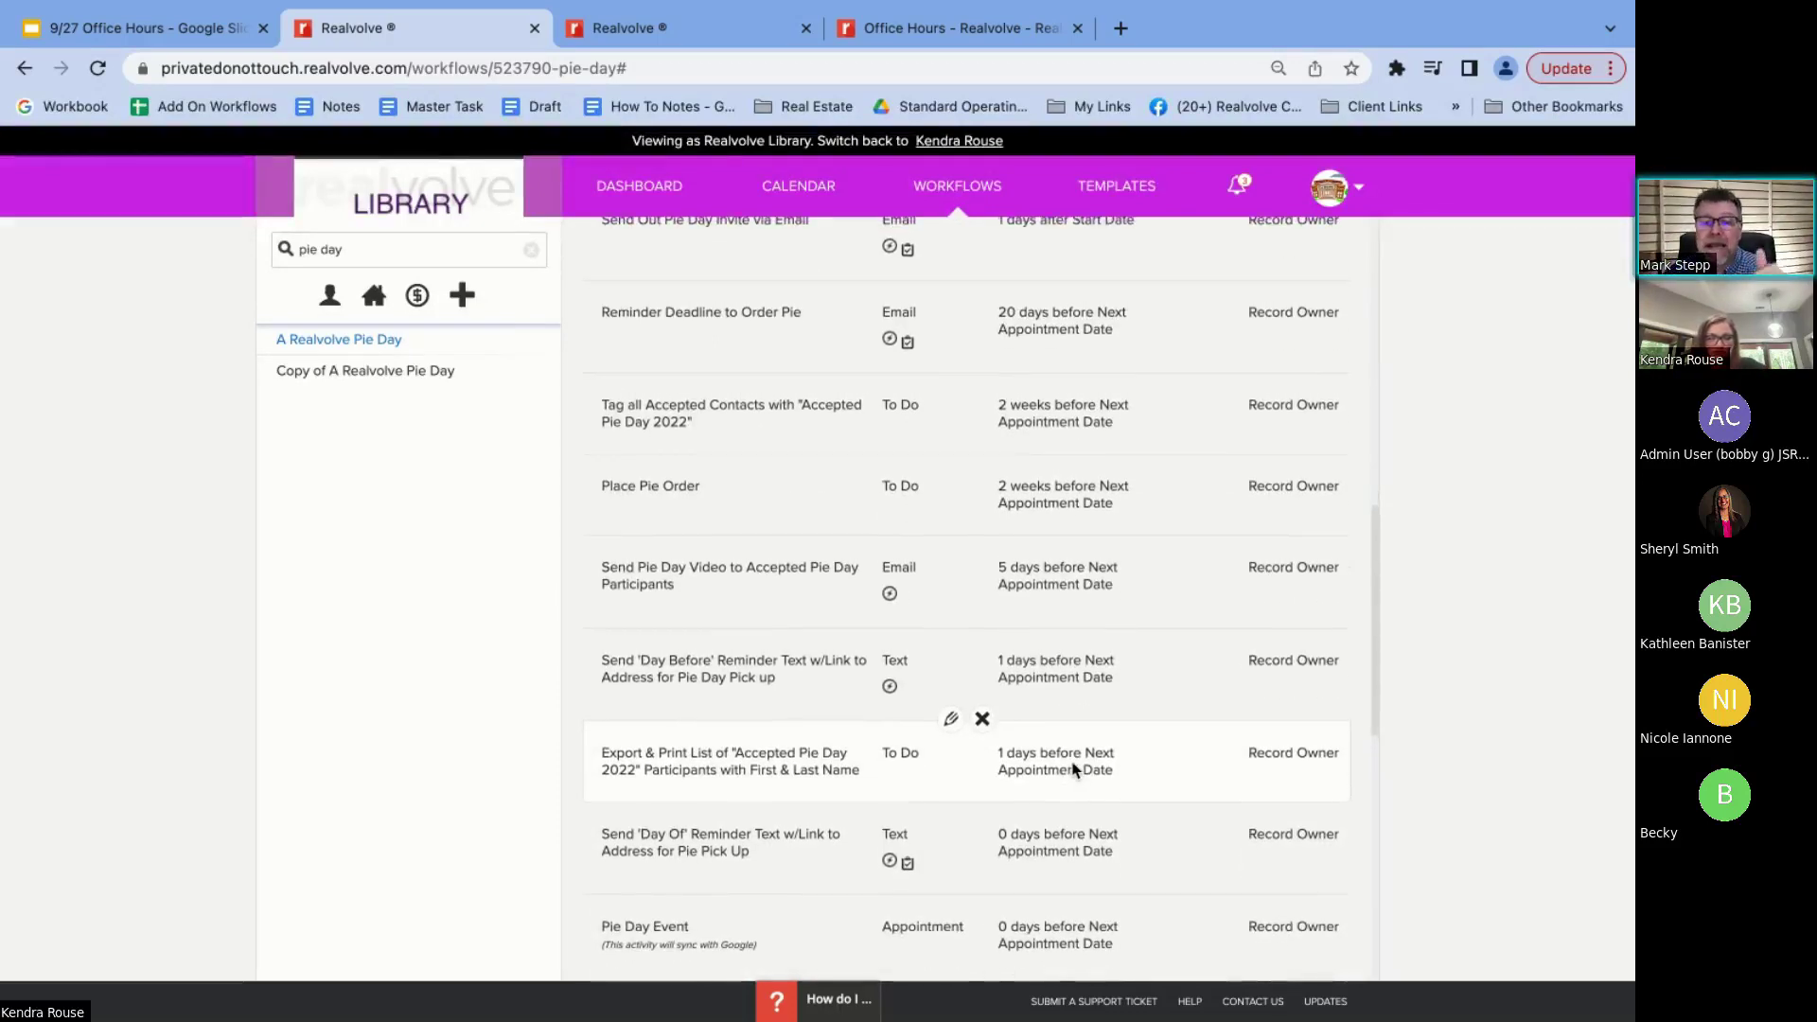
scroll(1076, 748, "up", 5)
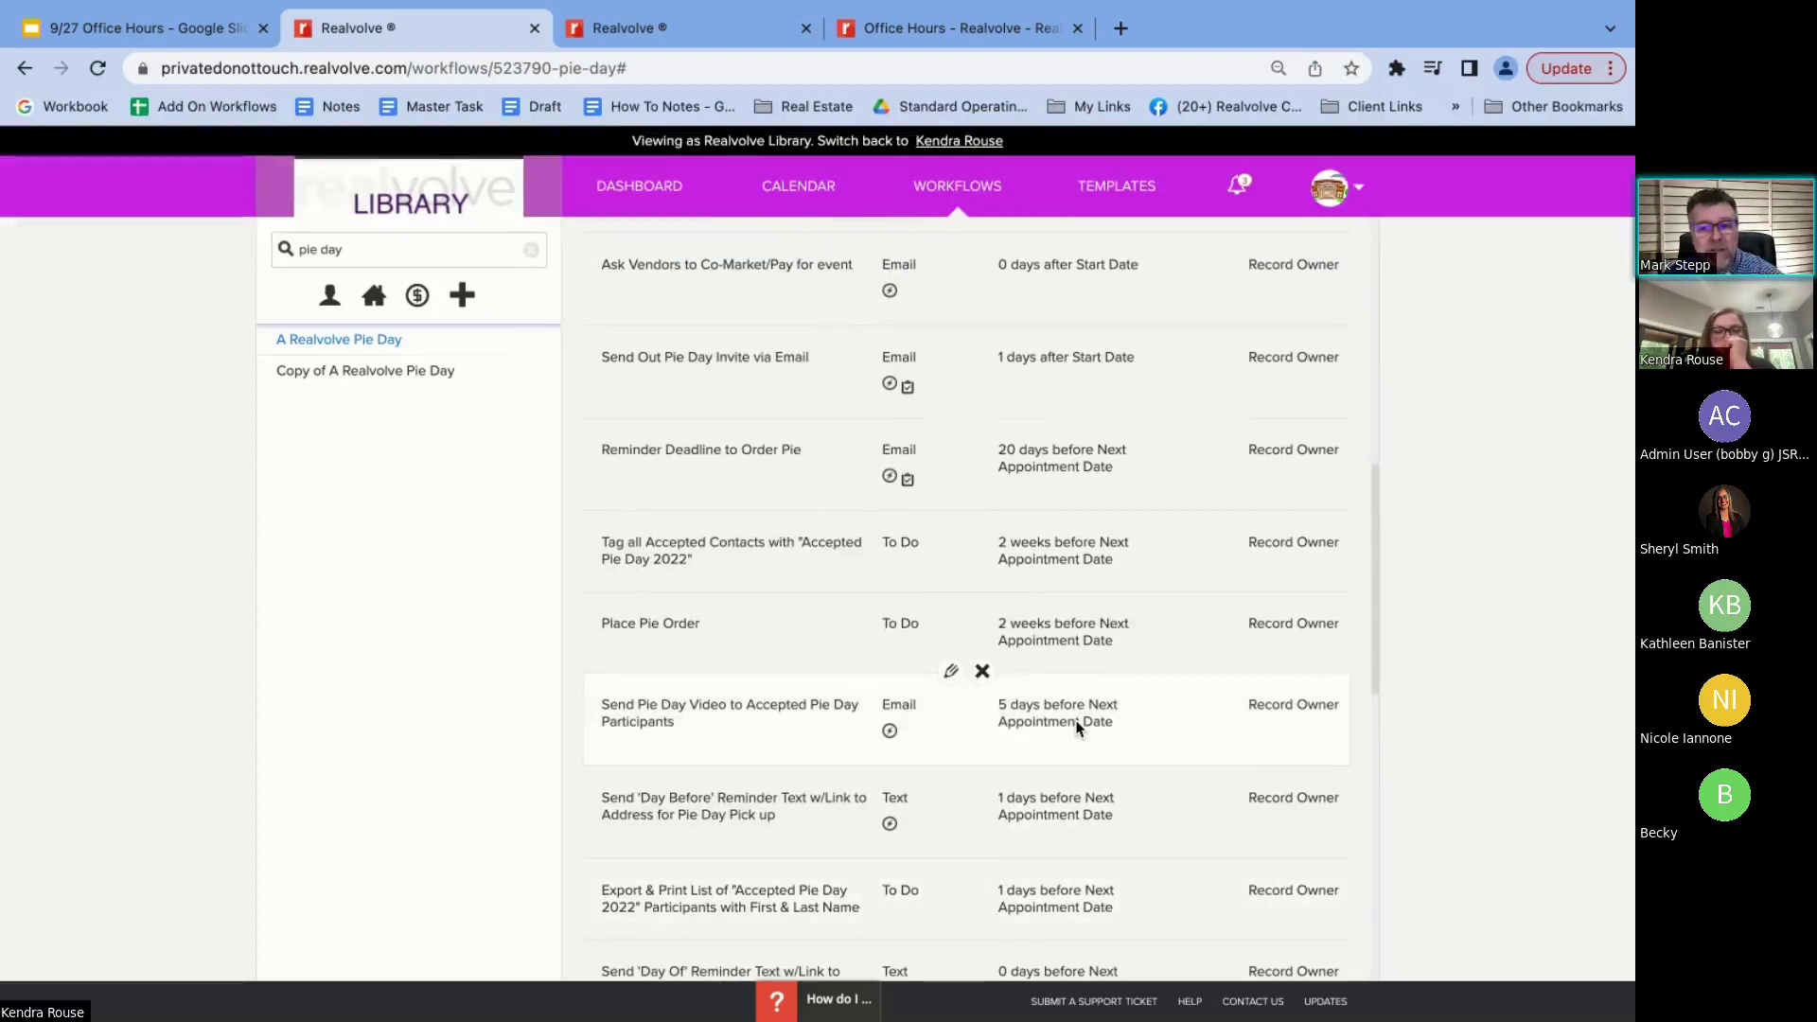
scroll(1076, 722, "up", 5)
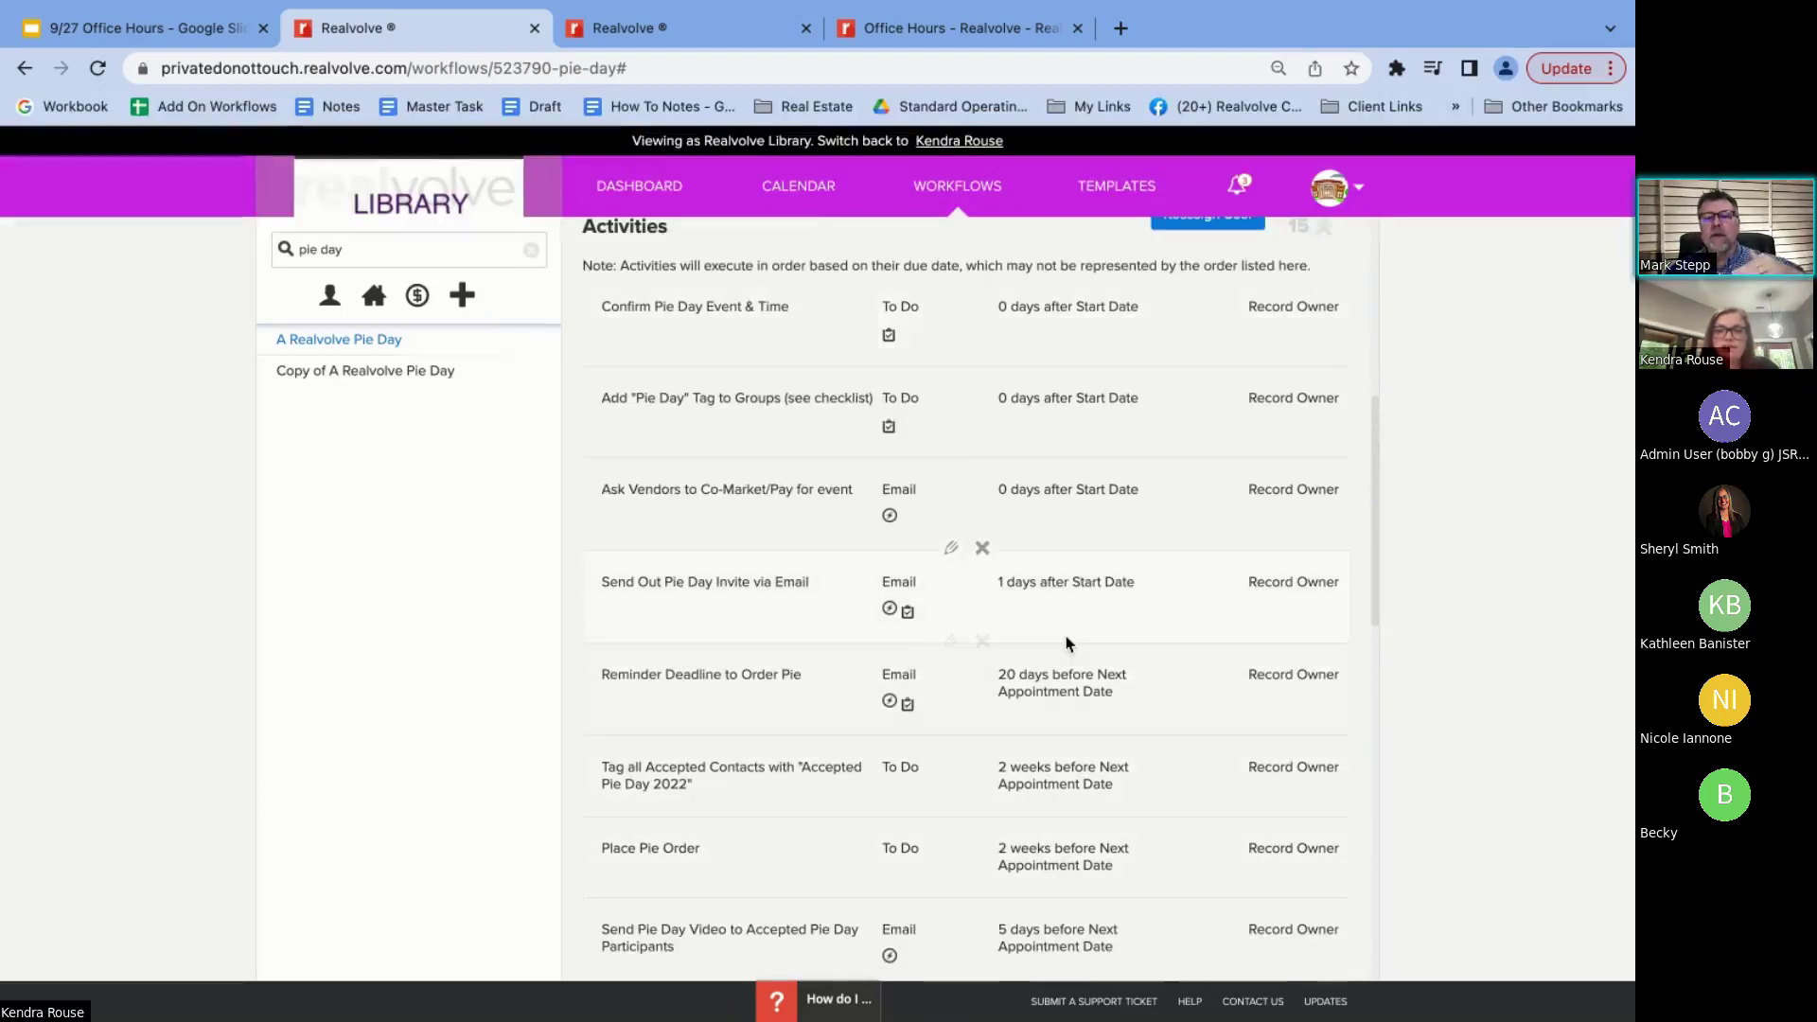
scroll(1173, 620, "down", 3)
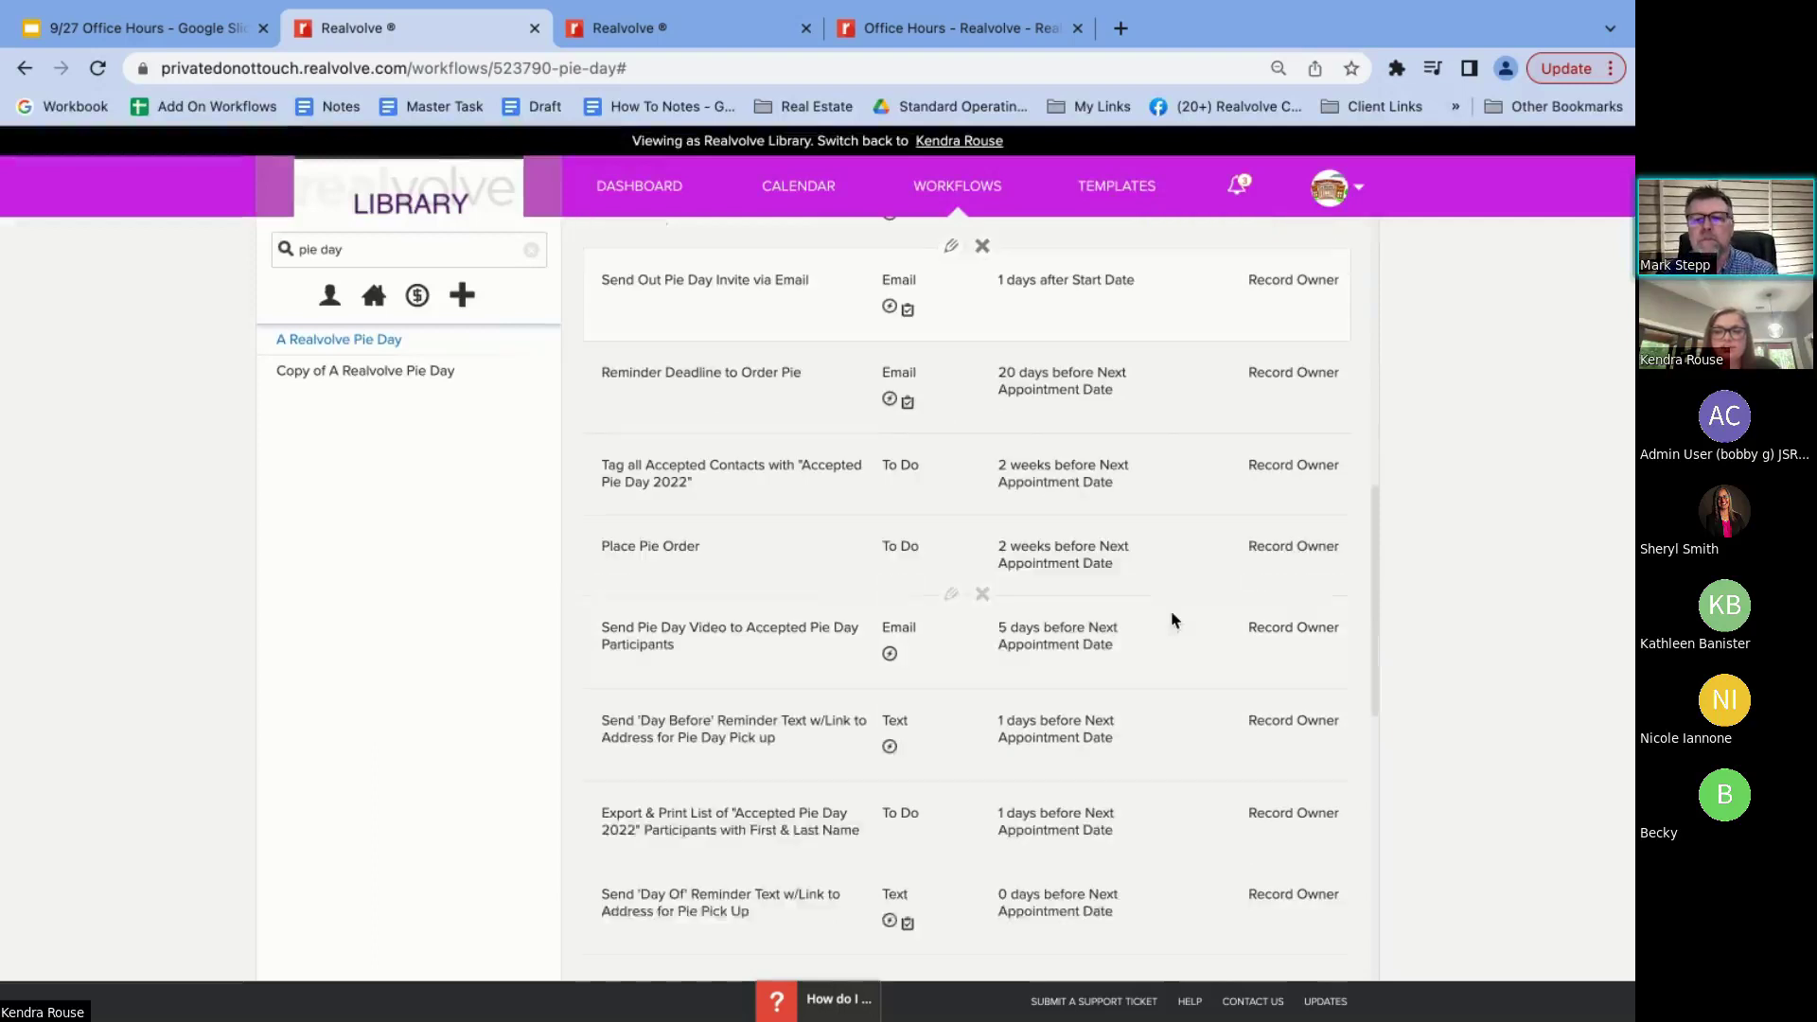
scroll(1015, 866, "up", 2)
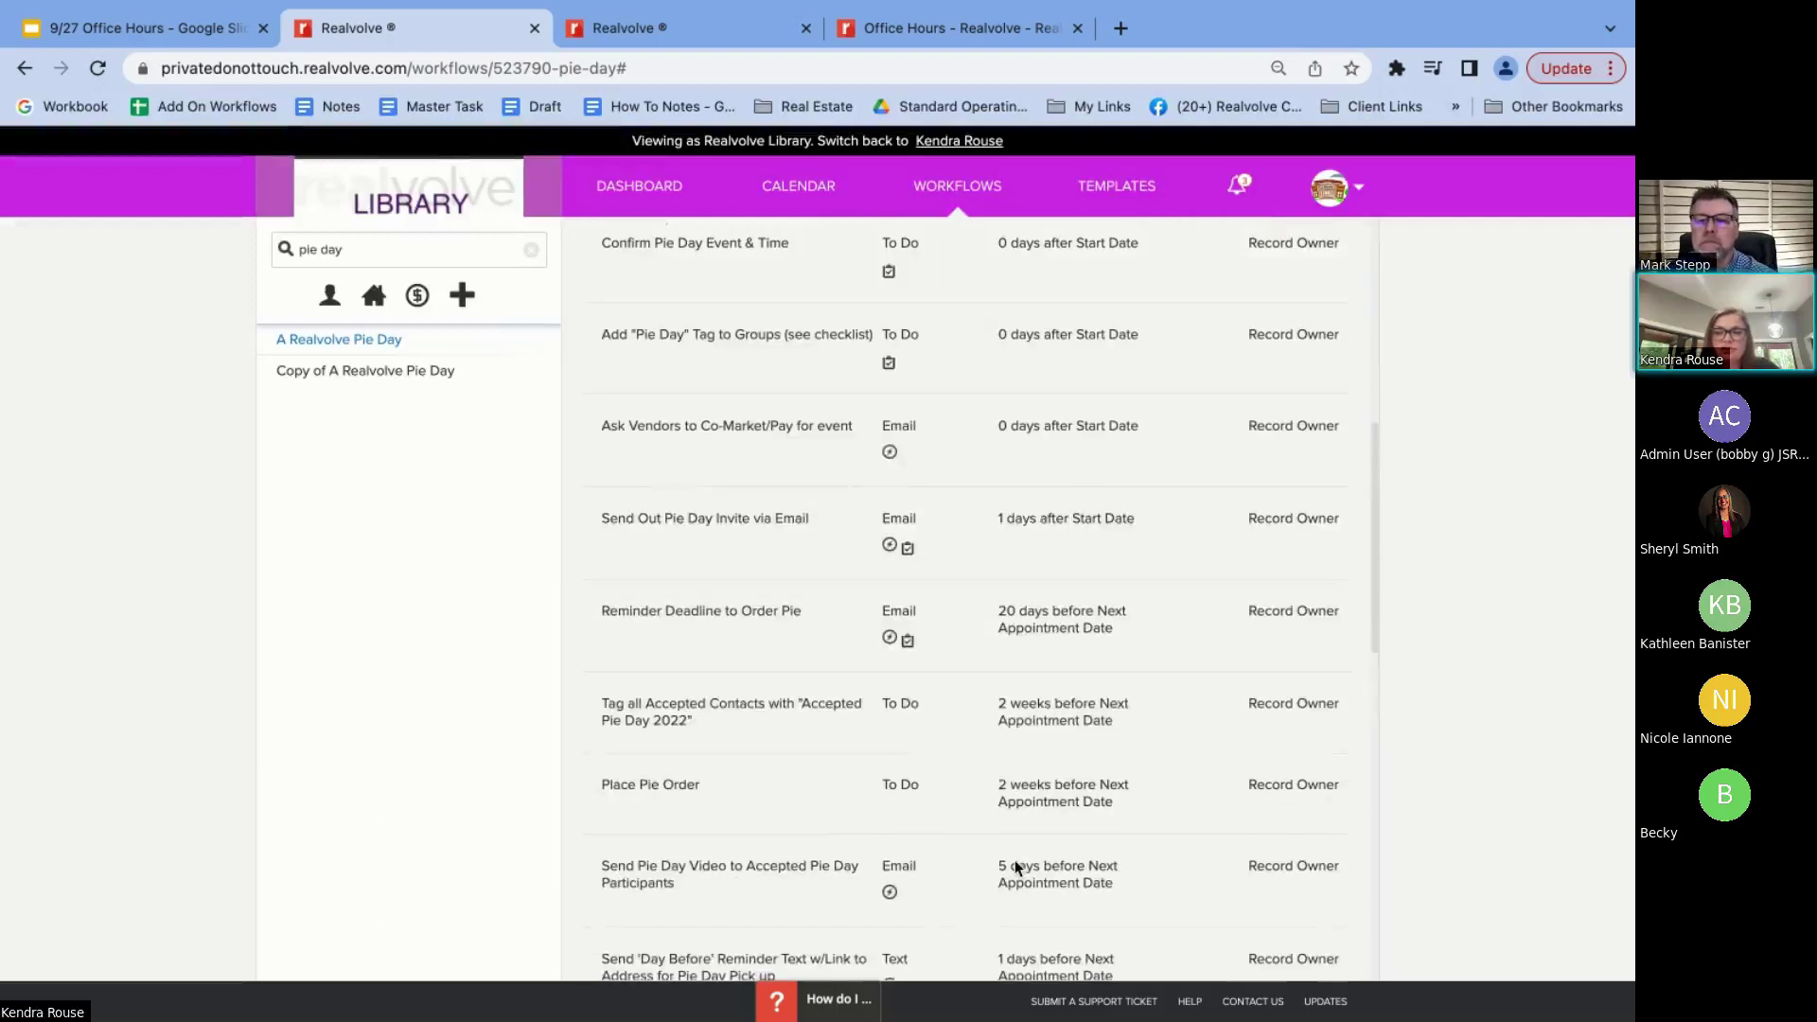
scroll(1015, 866, "up", 2)
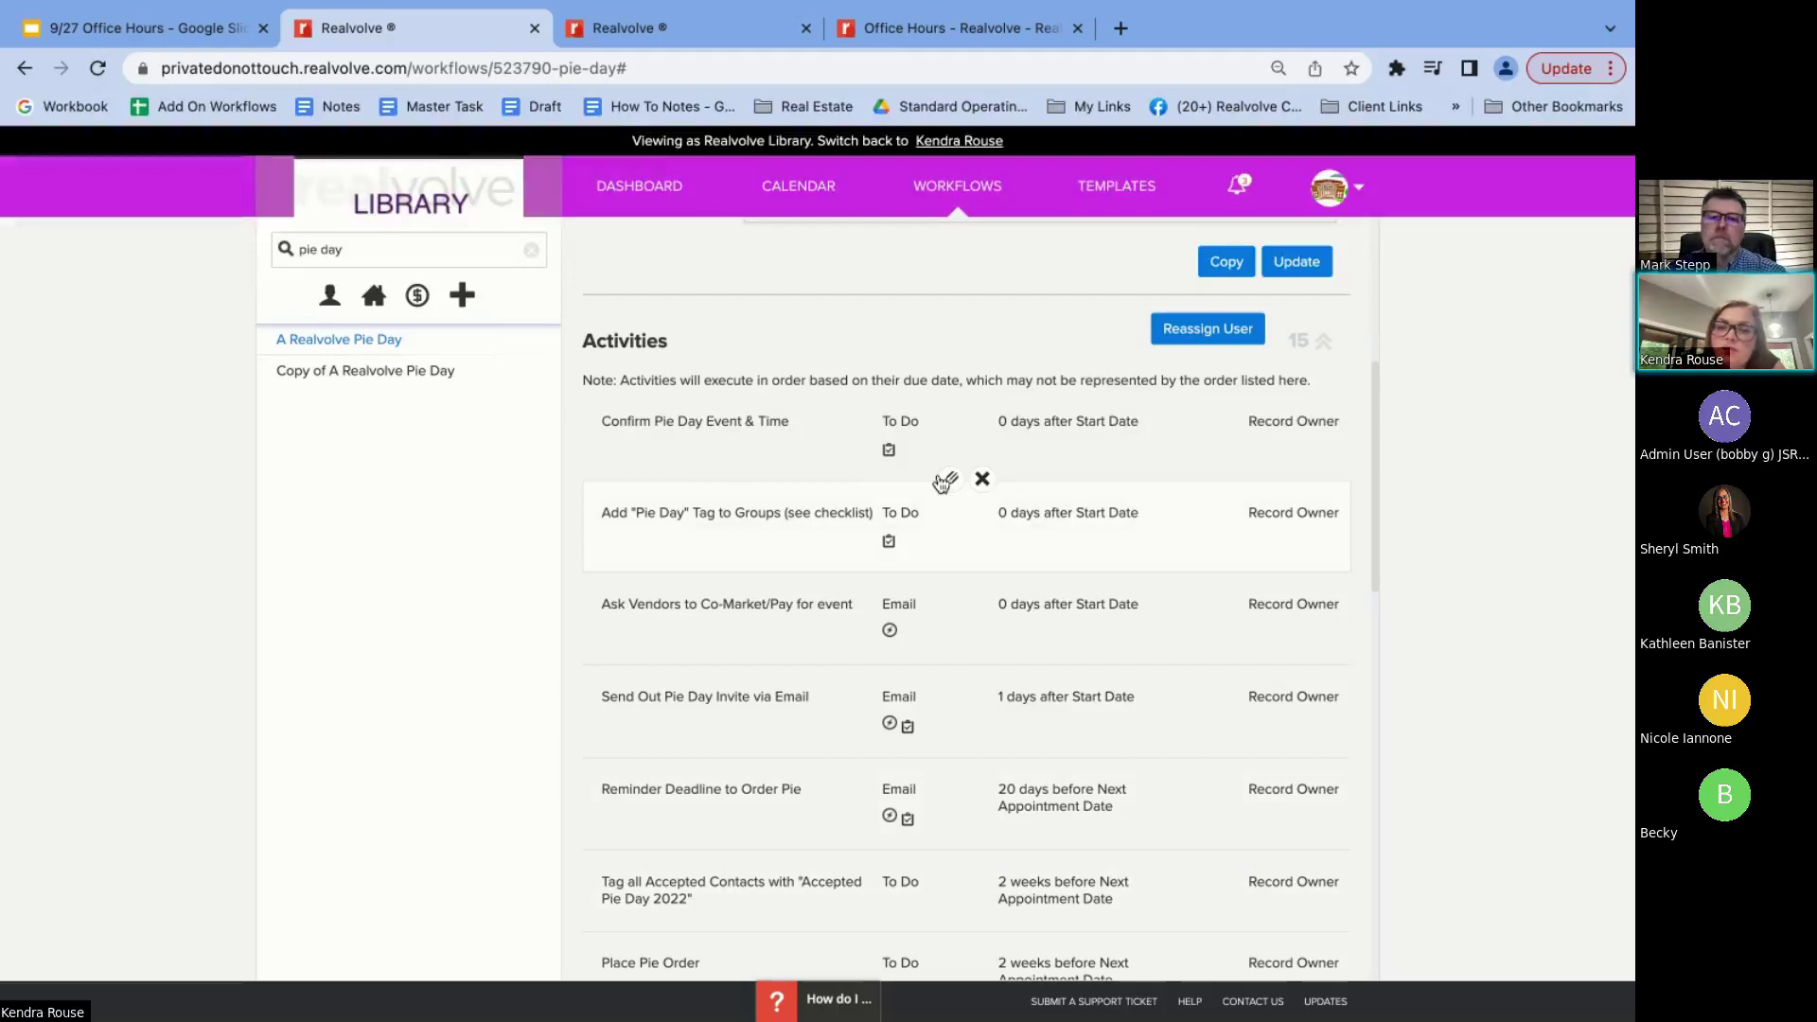
Collapse the Pie Day workflow's activities list and expand it again
scroll(1300, 382, "up", 1)
left_click(1301, 382)
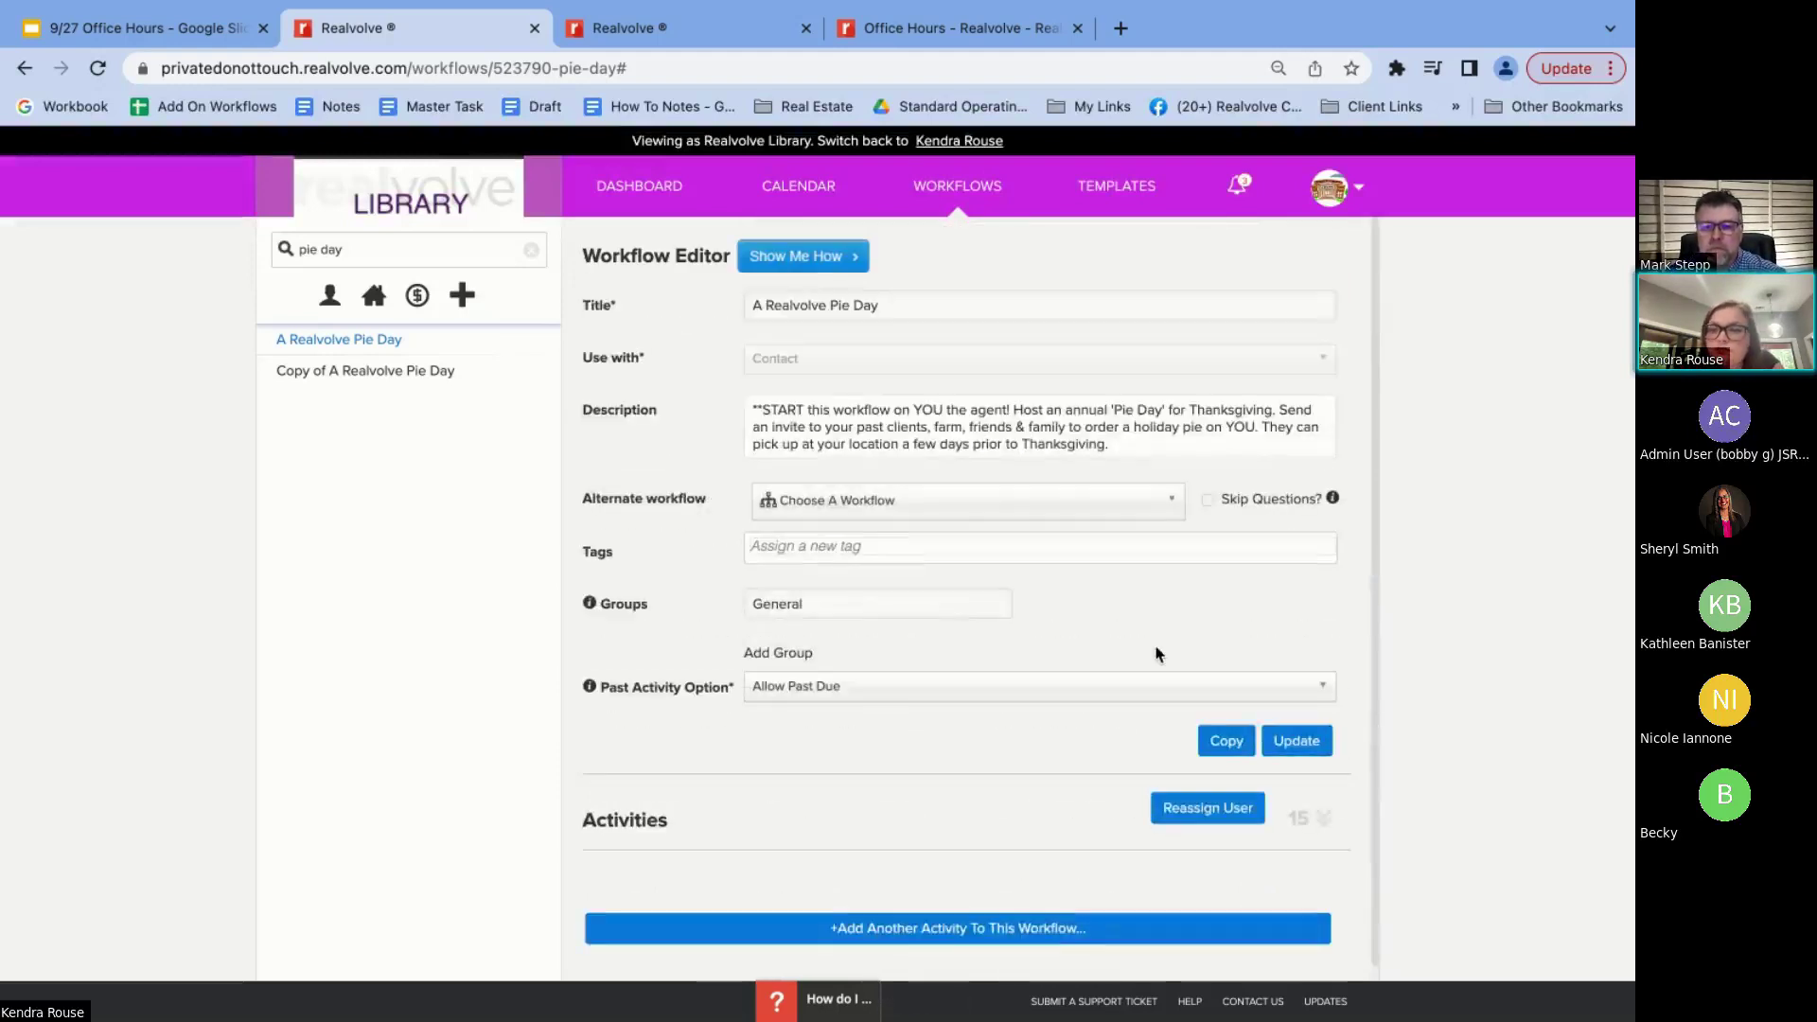
left_click(1323, 819)
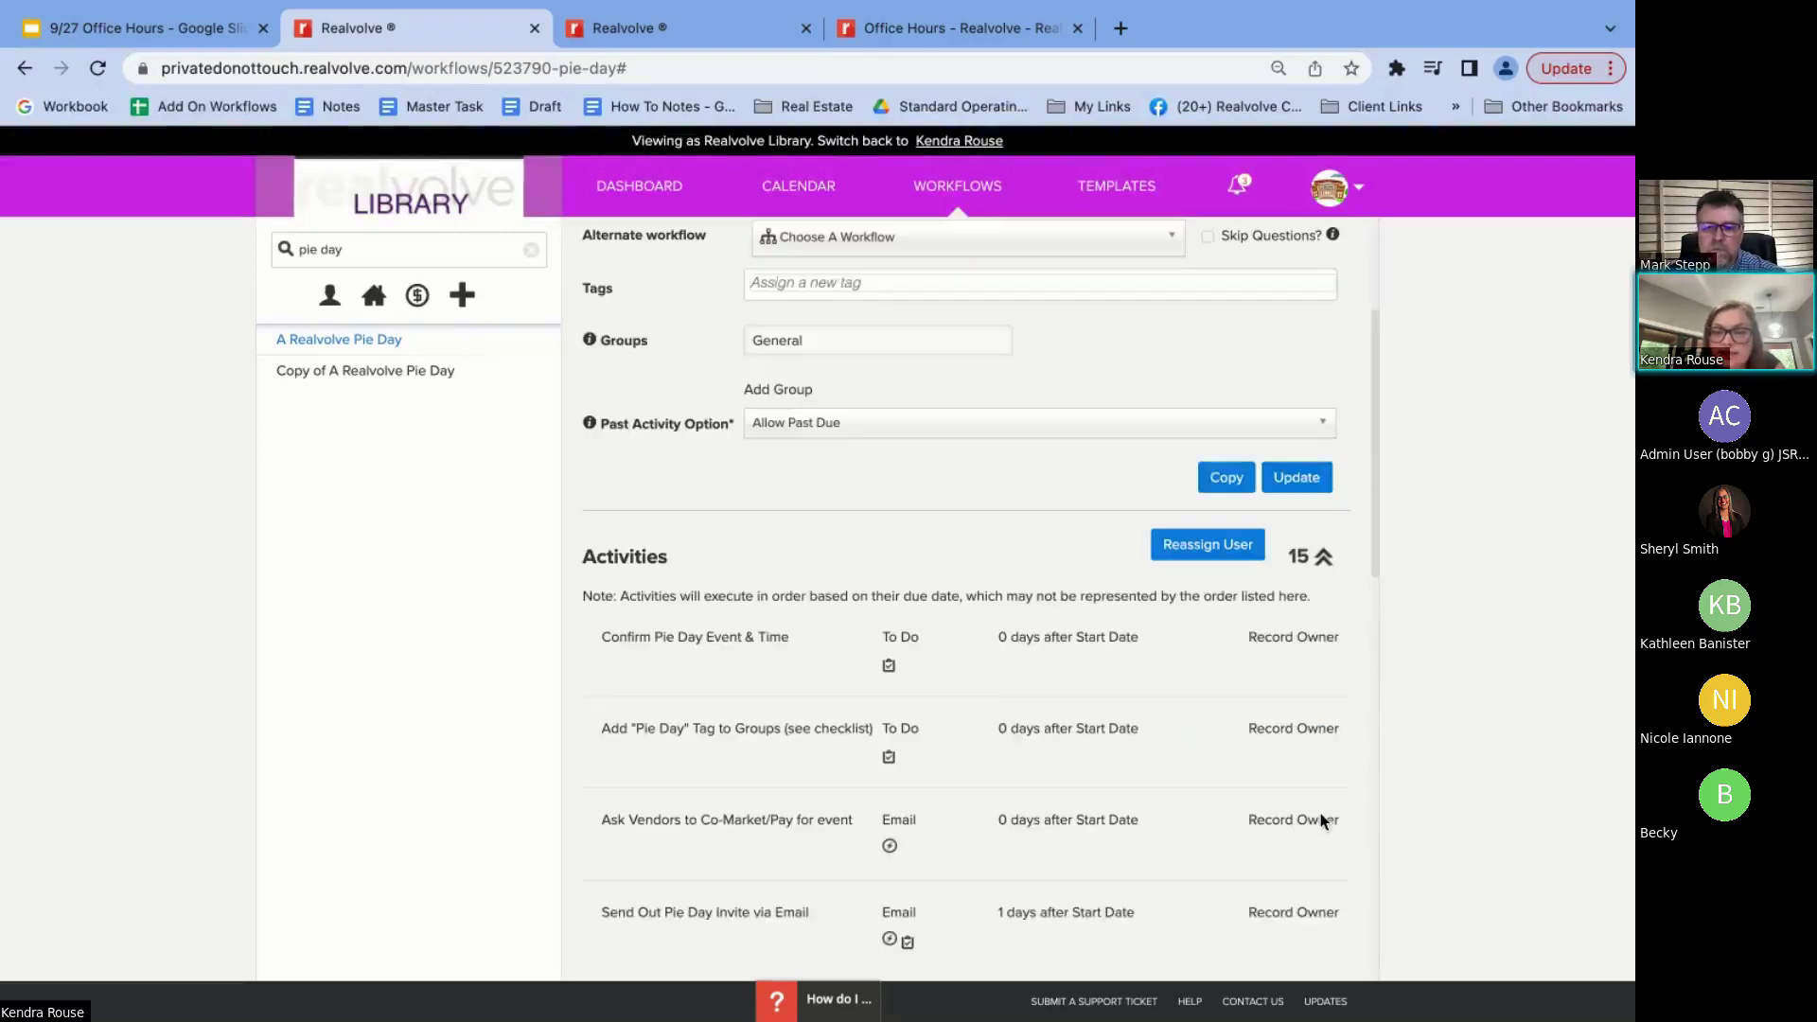
Look over the scheduled activities again and open the settings of "Confirm Pie Day Event & Time"
scroll(1320, 819, "down", 2)
mouse_move(984, 788)
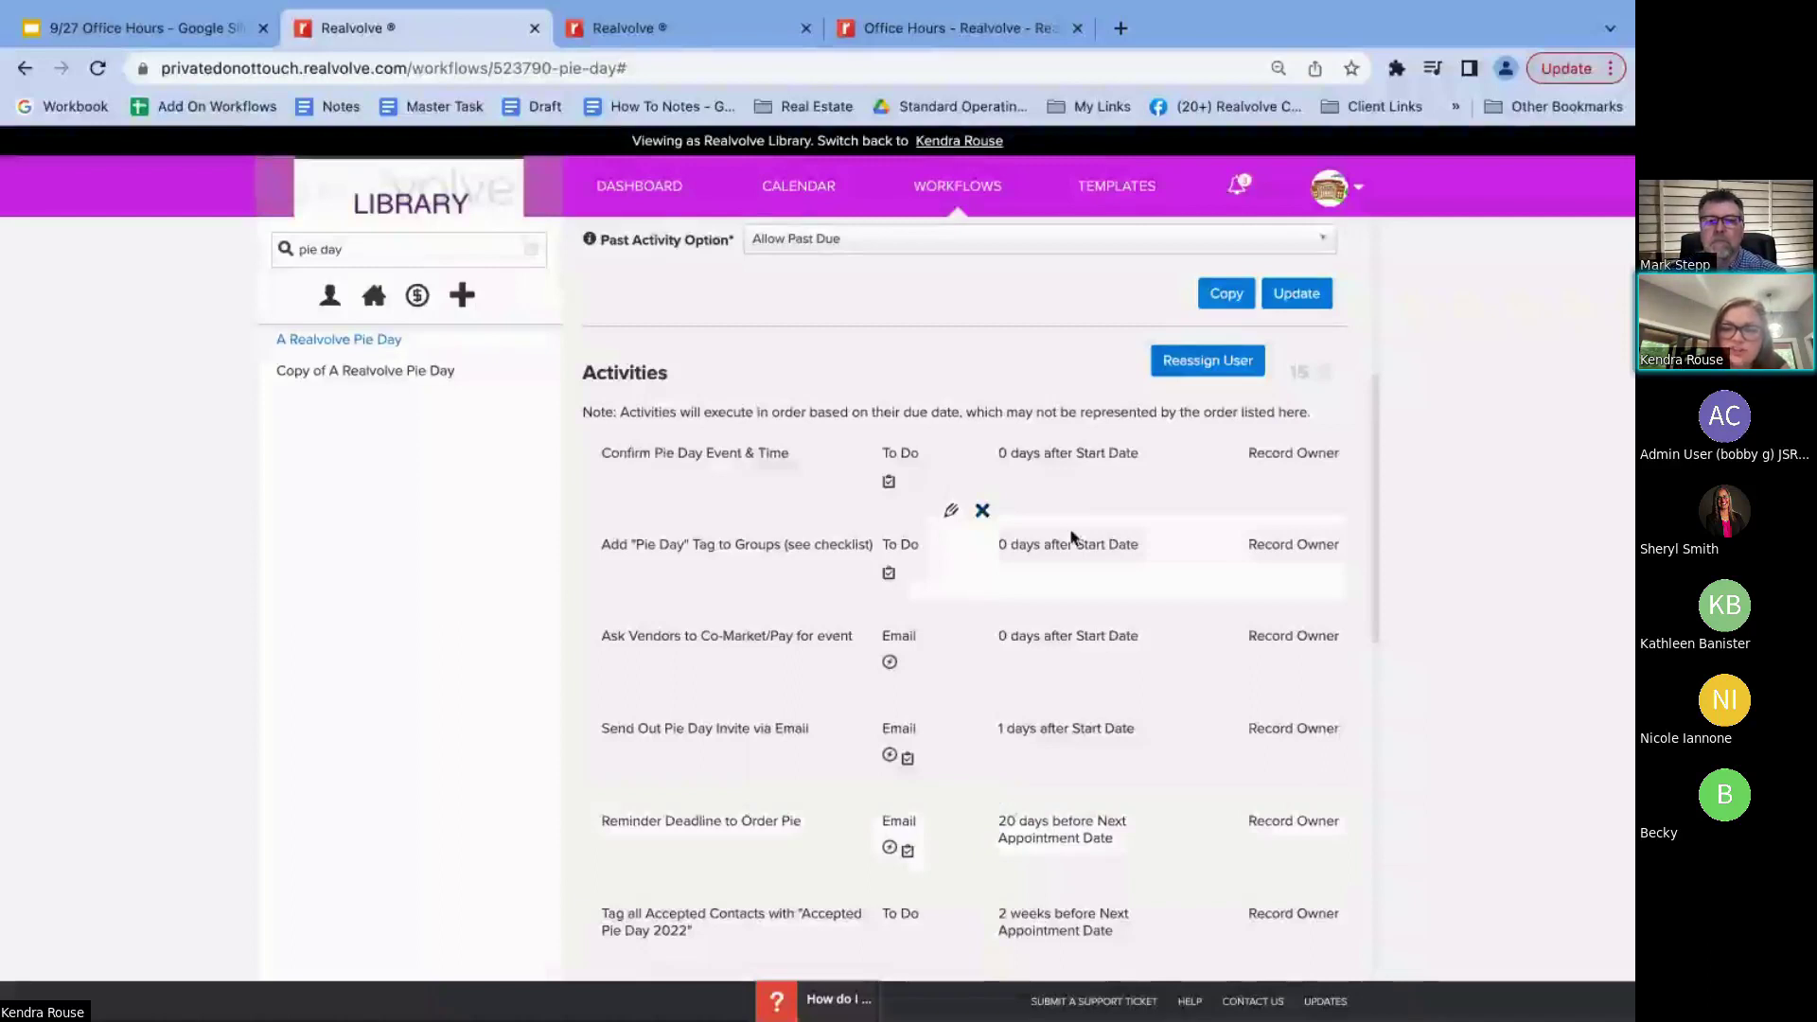
scroll(1041, 643, "down", 4)
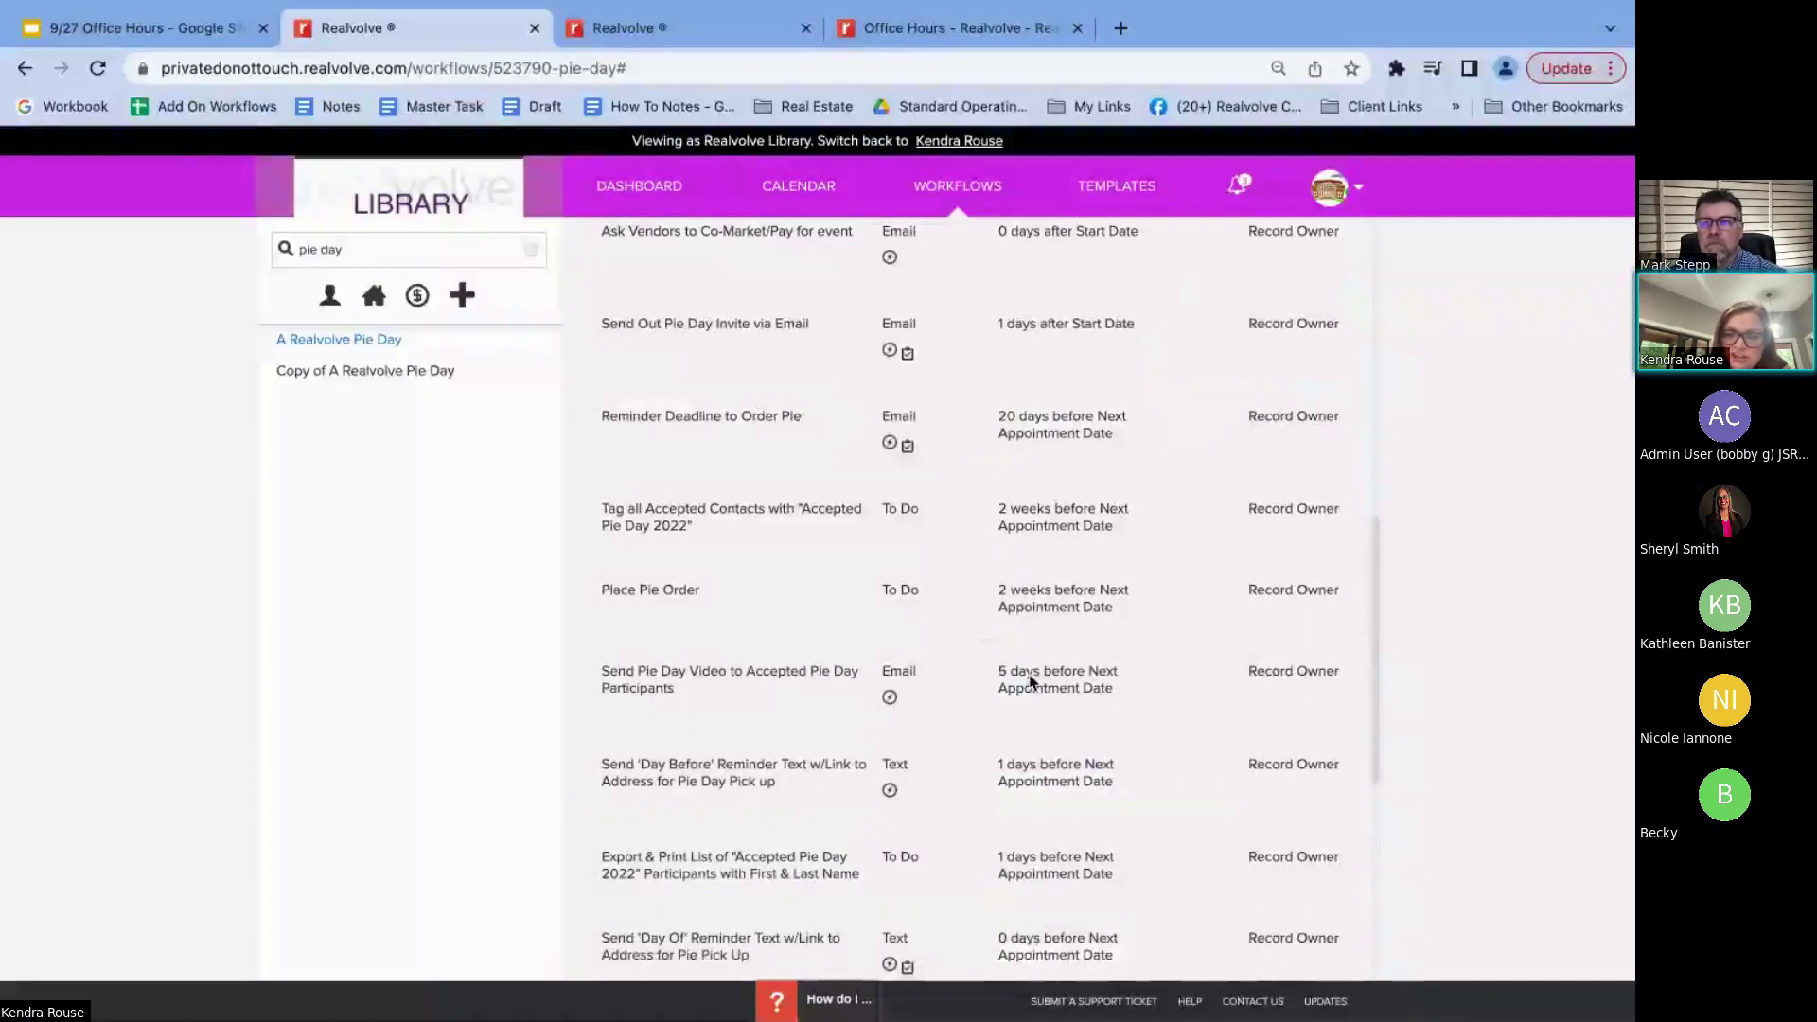
scroll(1031, 682, "up", 4)
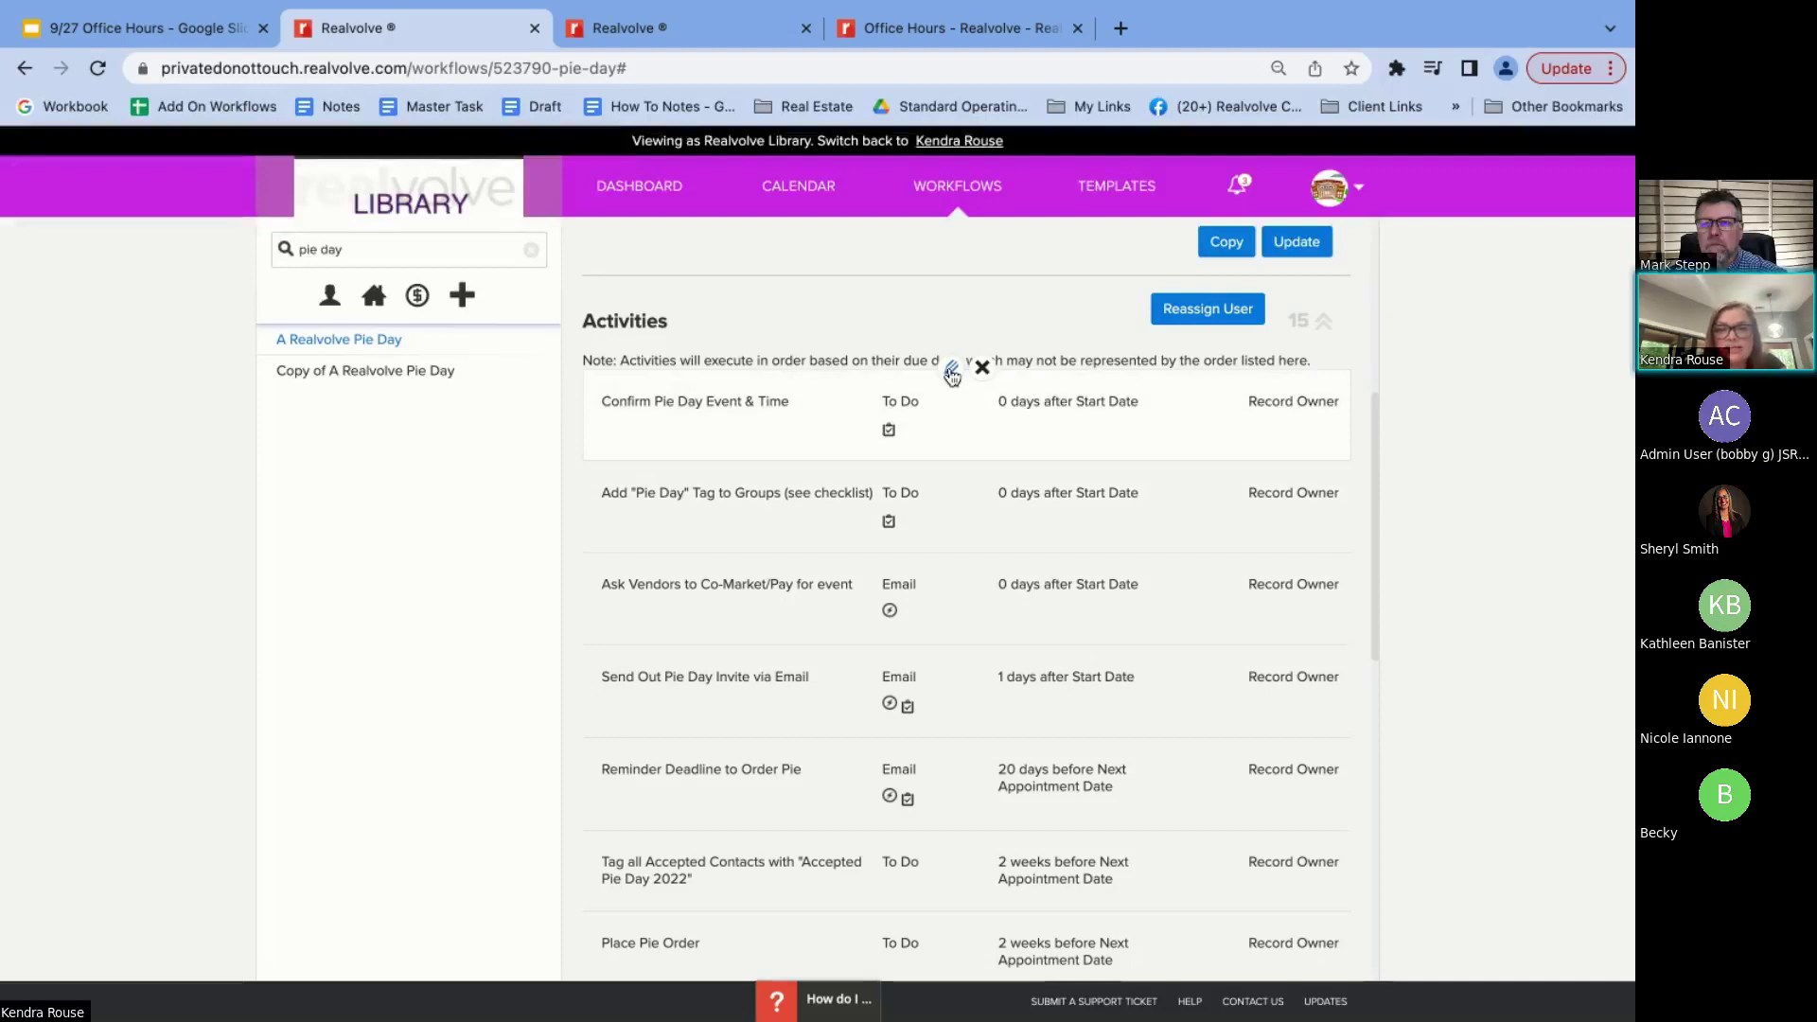
left_click(952, 371)
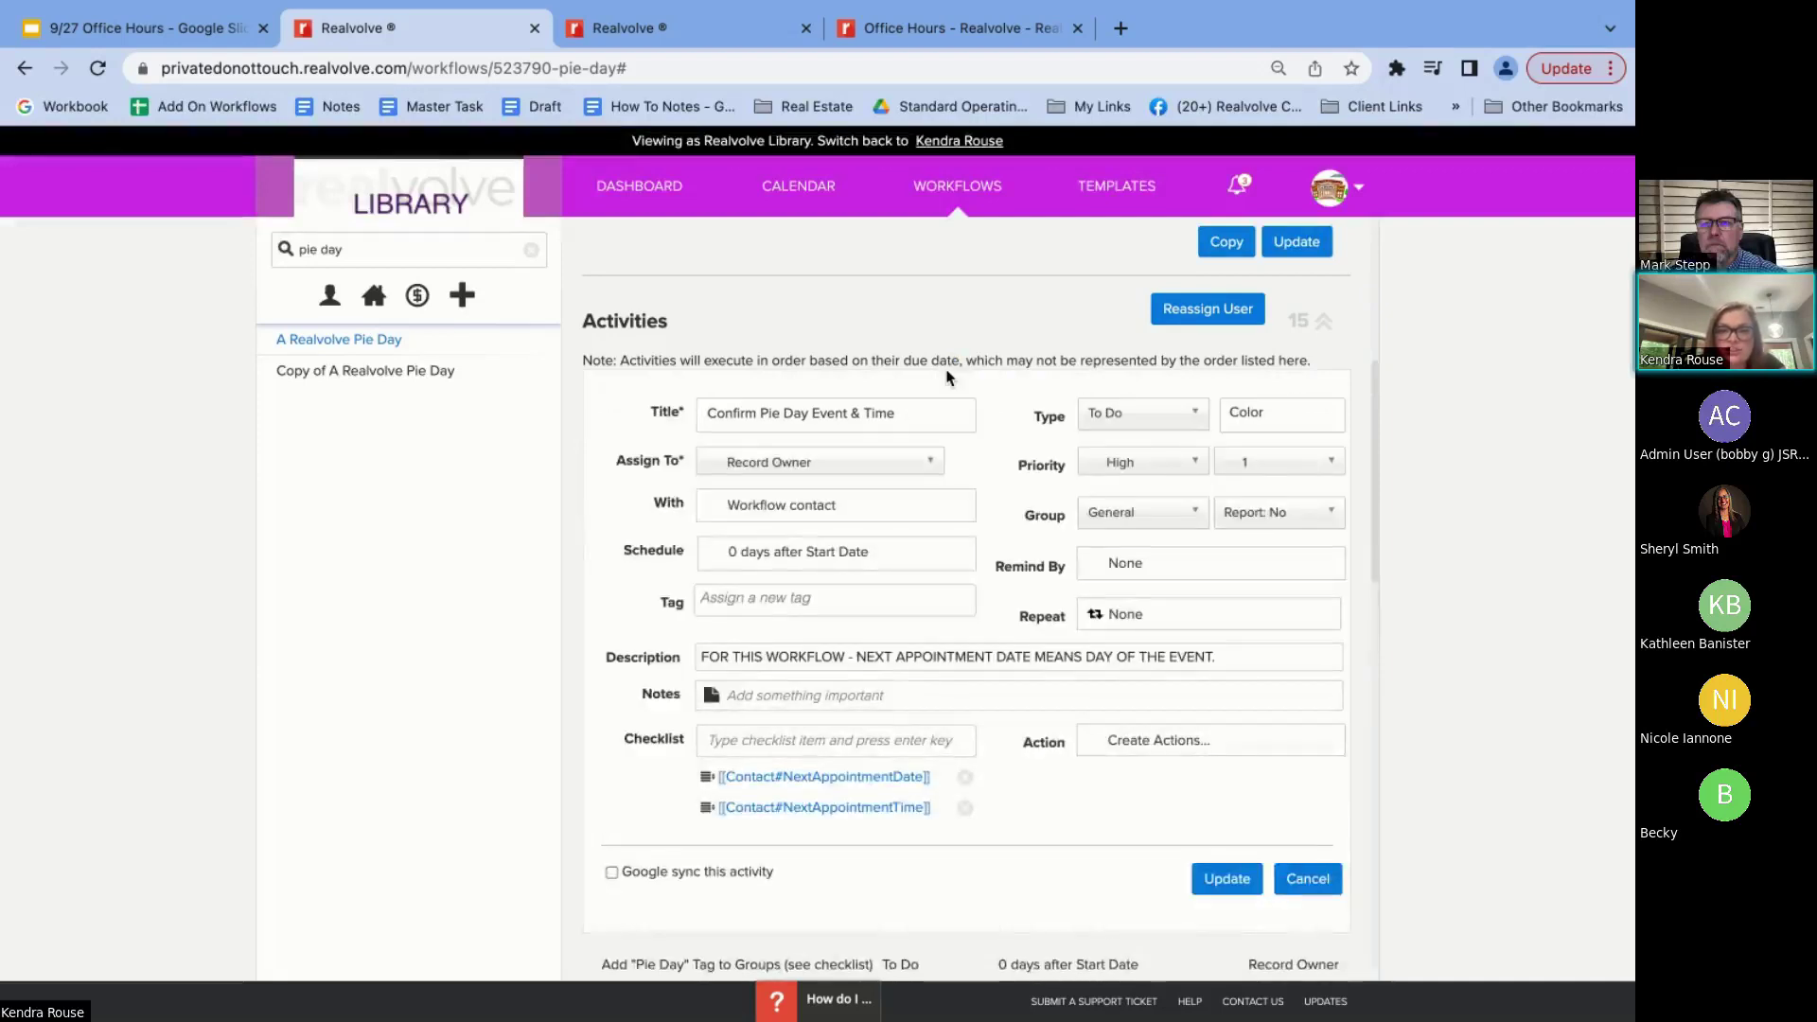
Set the priority number of "Confirm Pie Day Event & Time" to 2, and save the activity and the workflow
left_click(1283, 468)
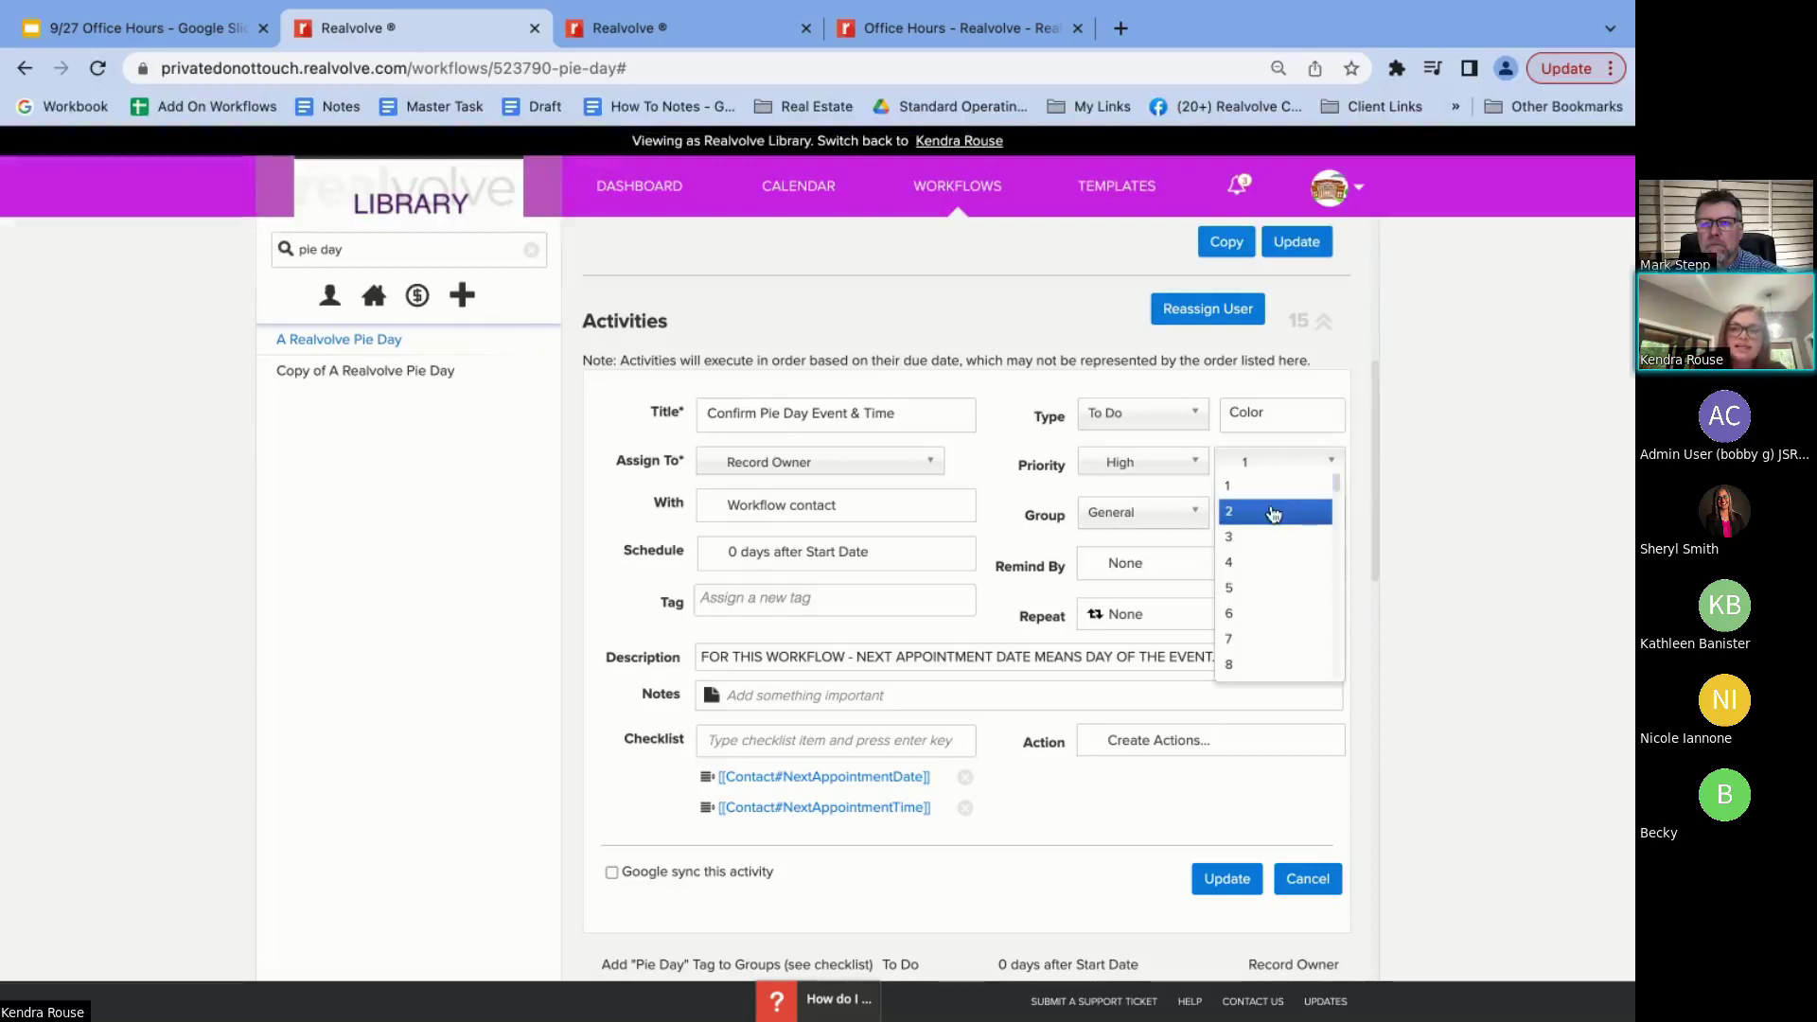
left_click(1274, 515)
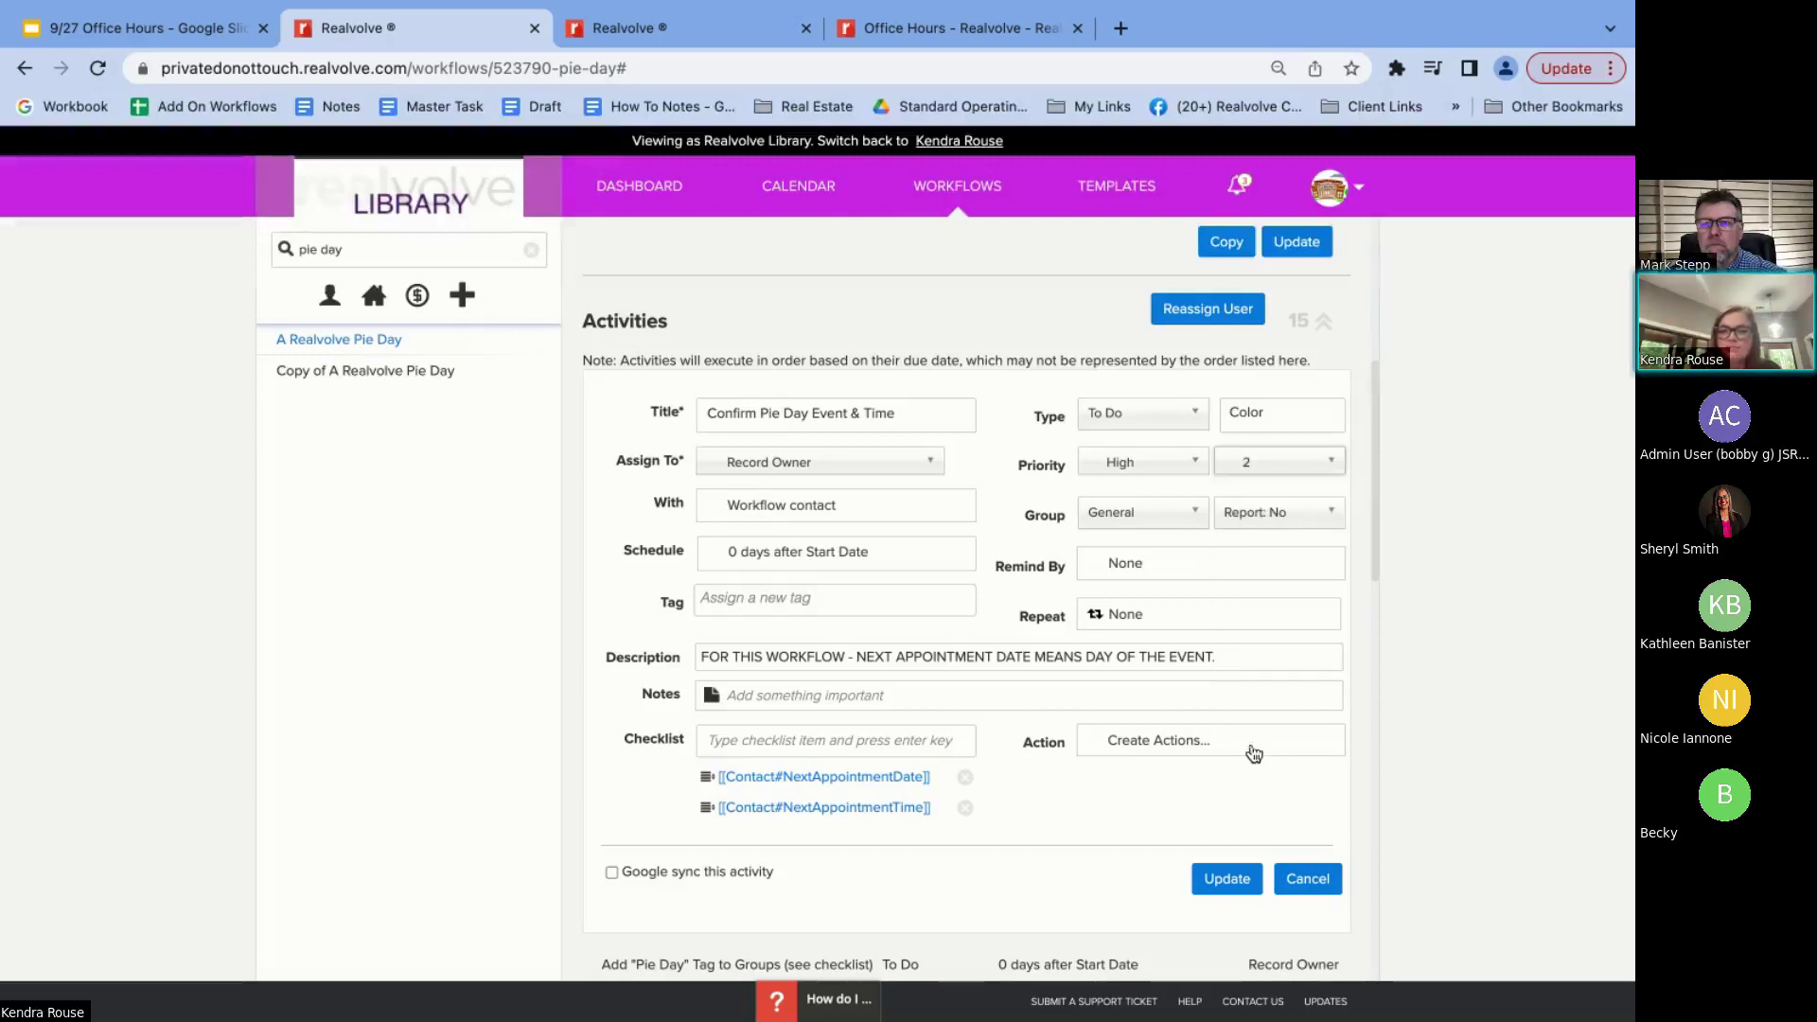
left_click(1226, 880)
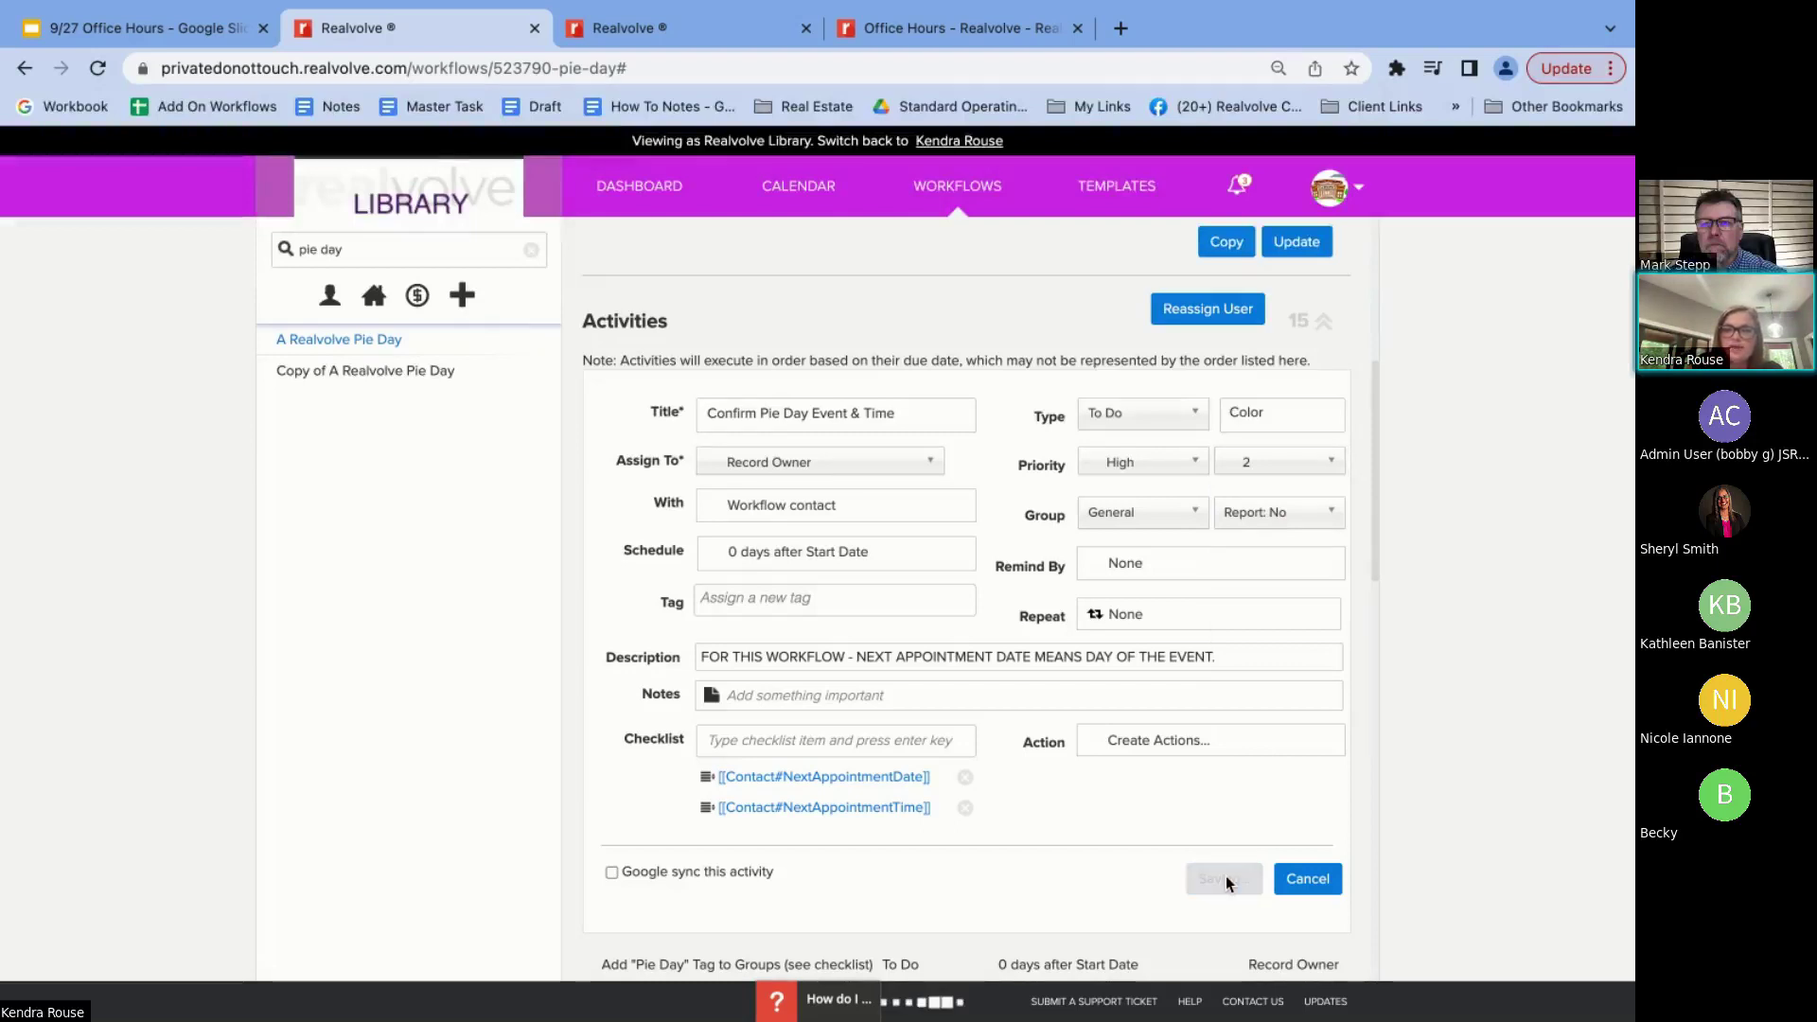
left_click(1296, 244)
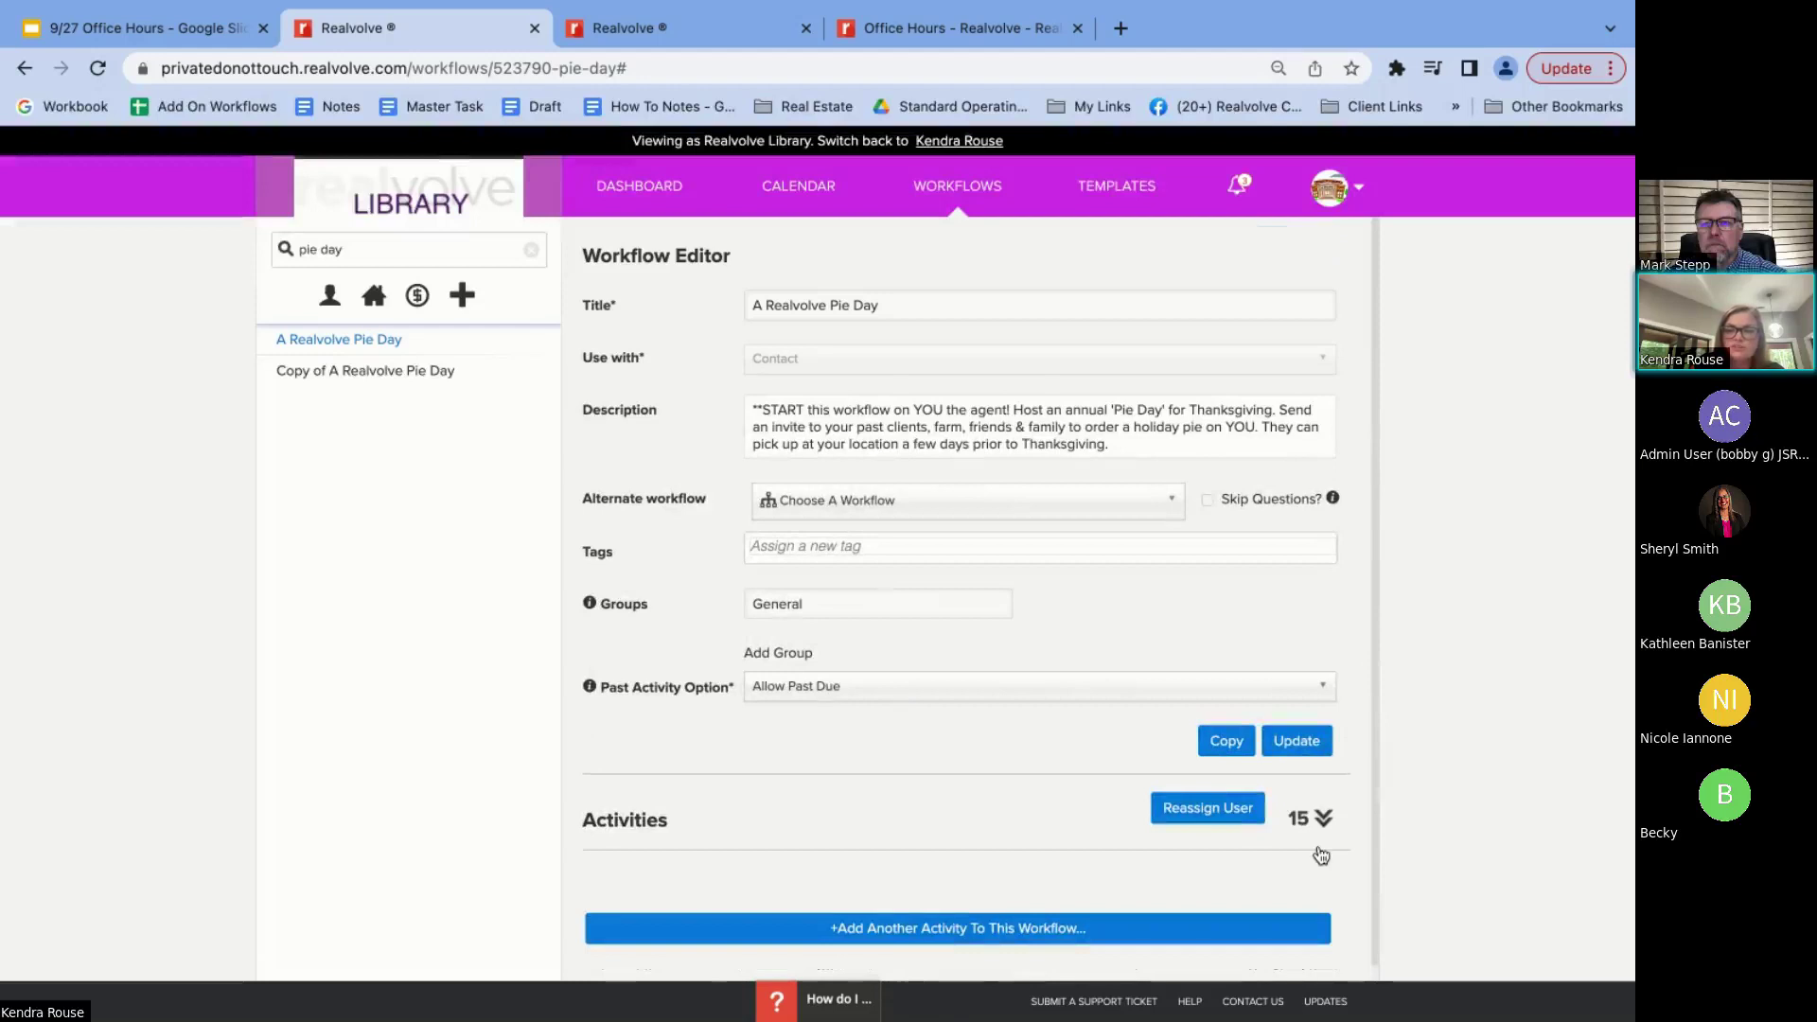
Expand the activities list, look through the priority numbers offered for the "Add "Pie Day" Tag to Groups" activity and cancel the edit
left_click(1325, 820)
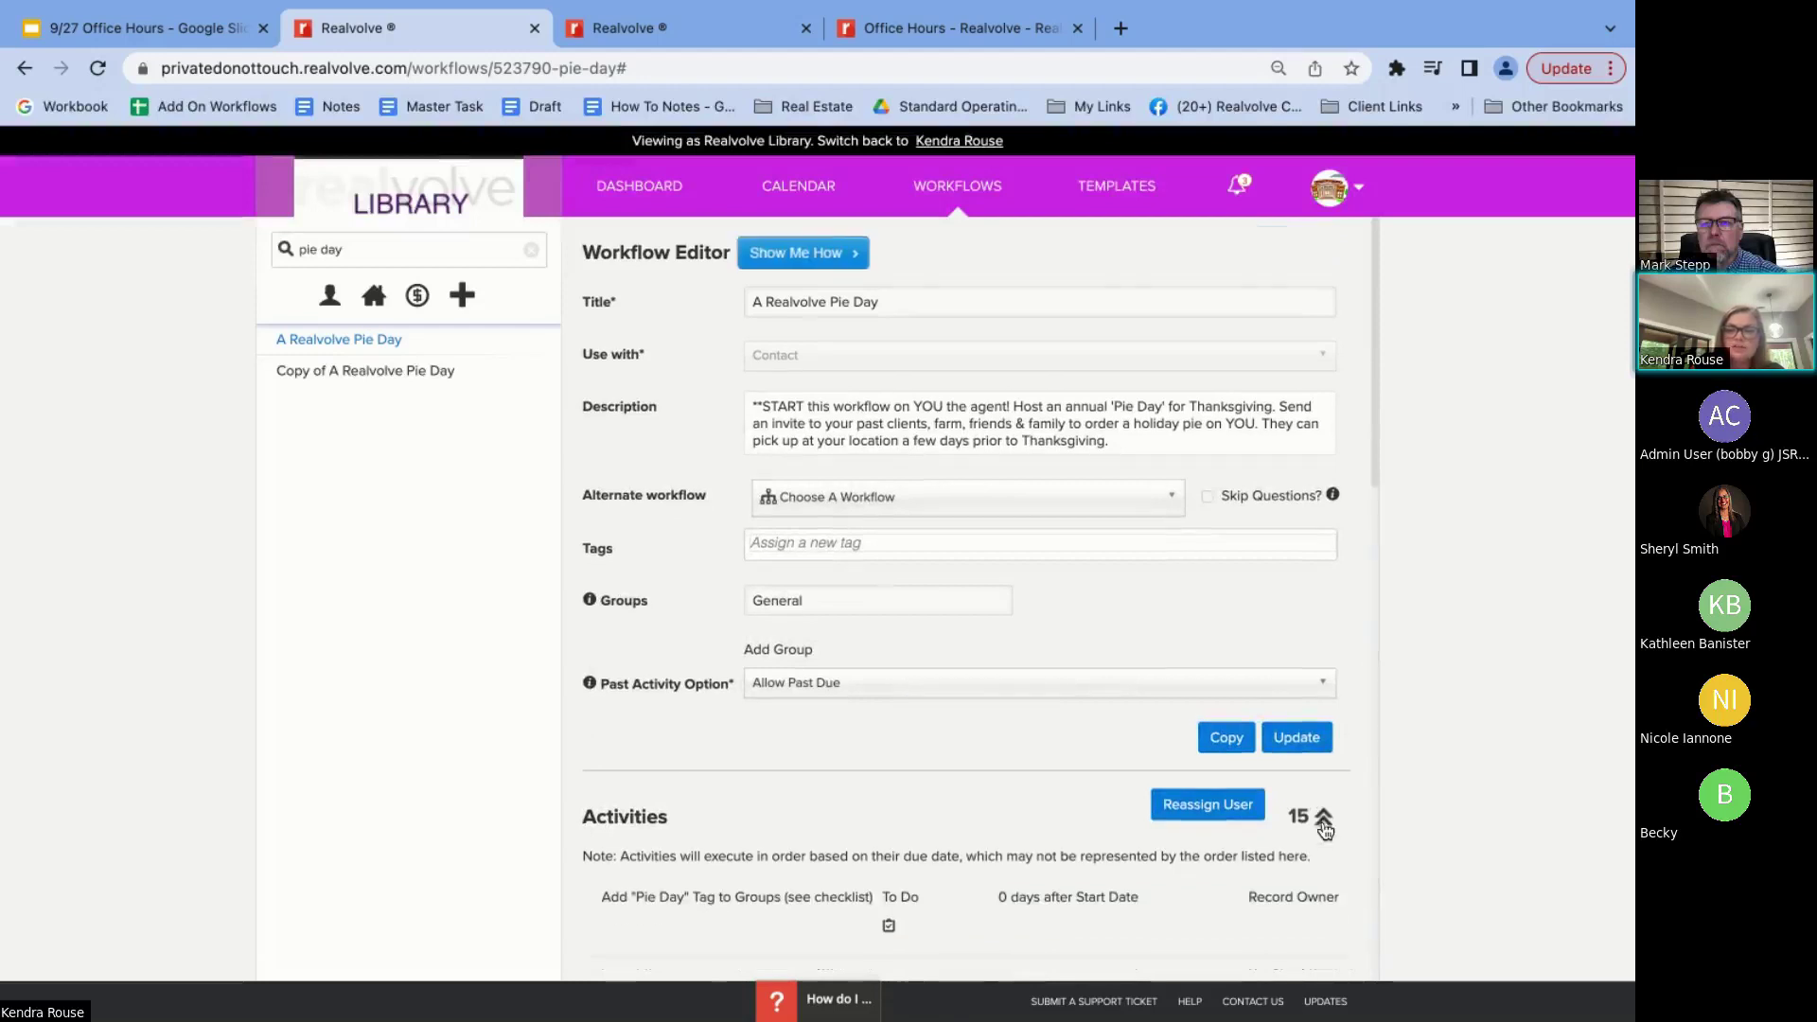
scroll(1326, 829, "down", 3)
scroll(1324, 829, "down", 1)
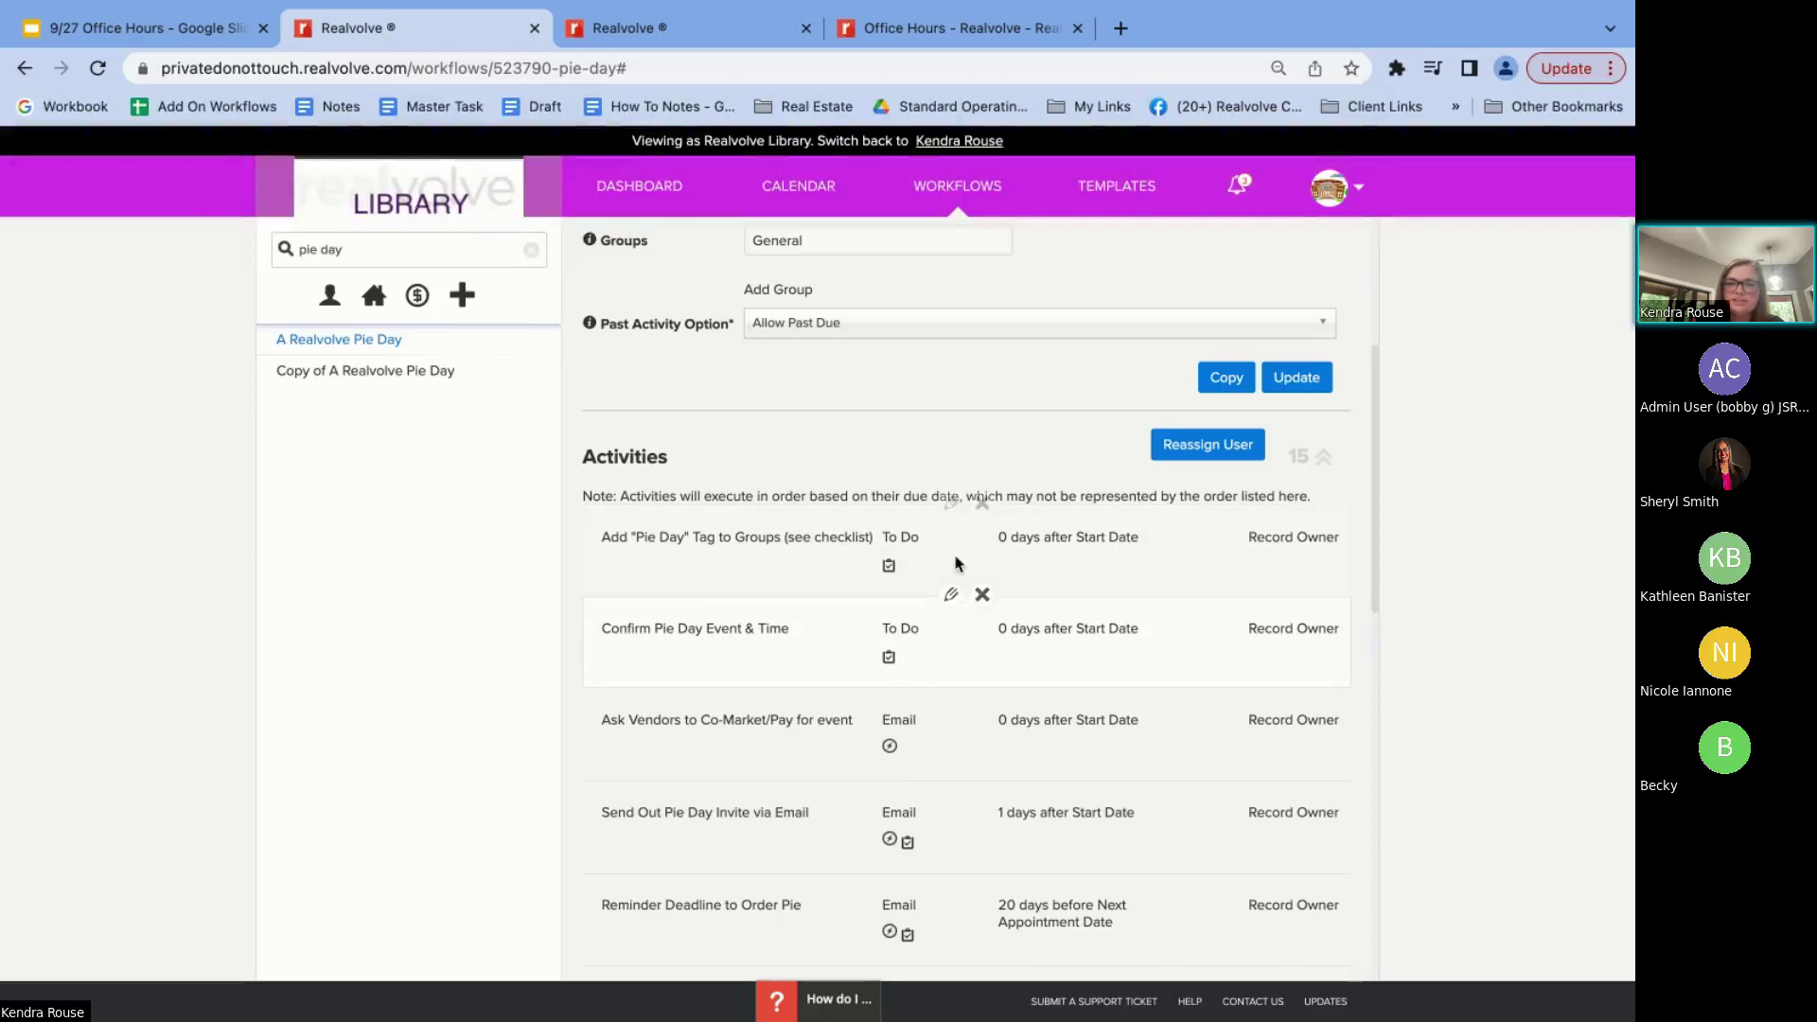
left_click(952, 509)
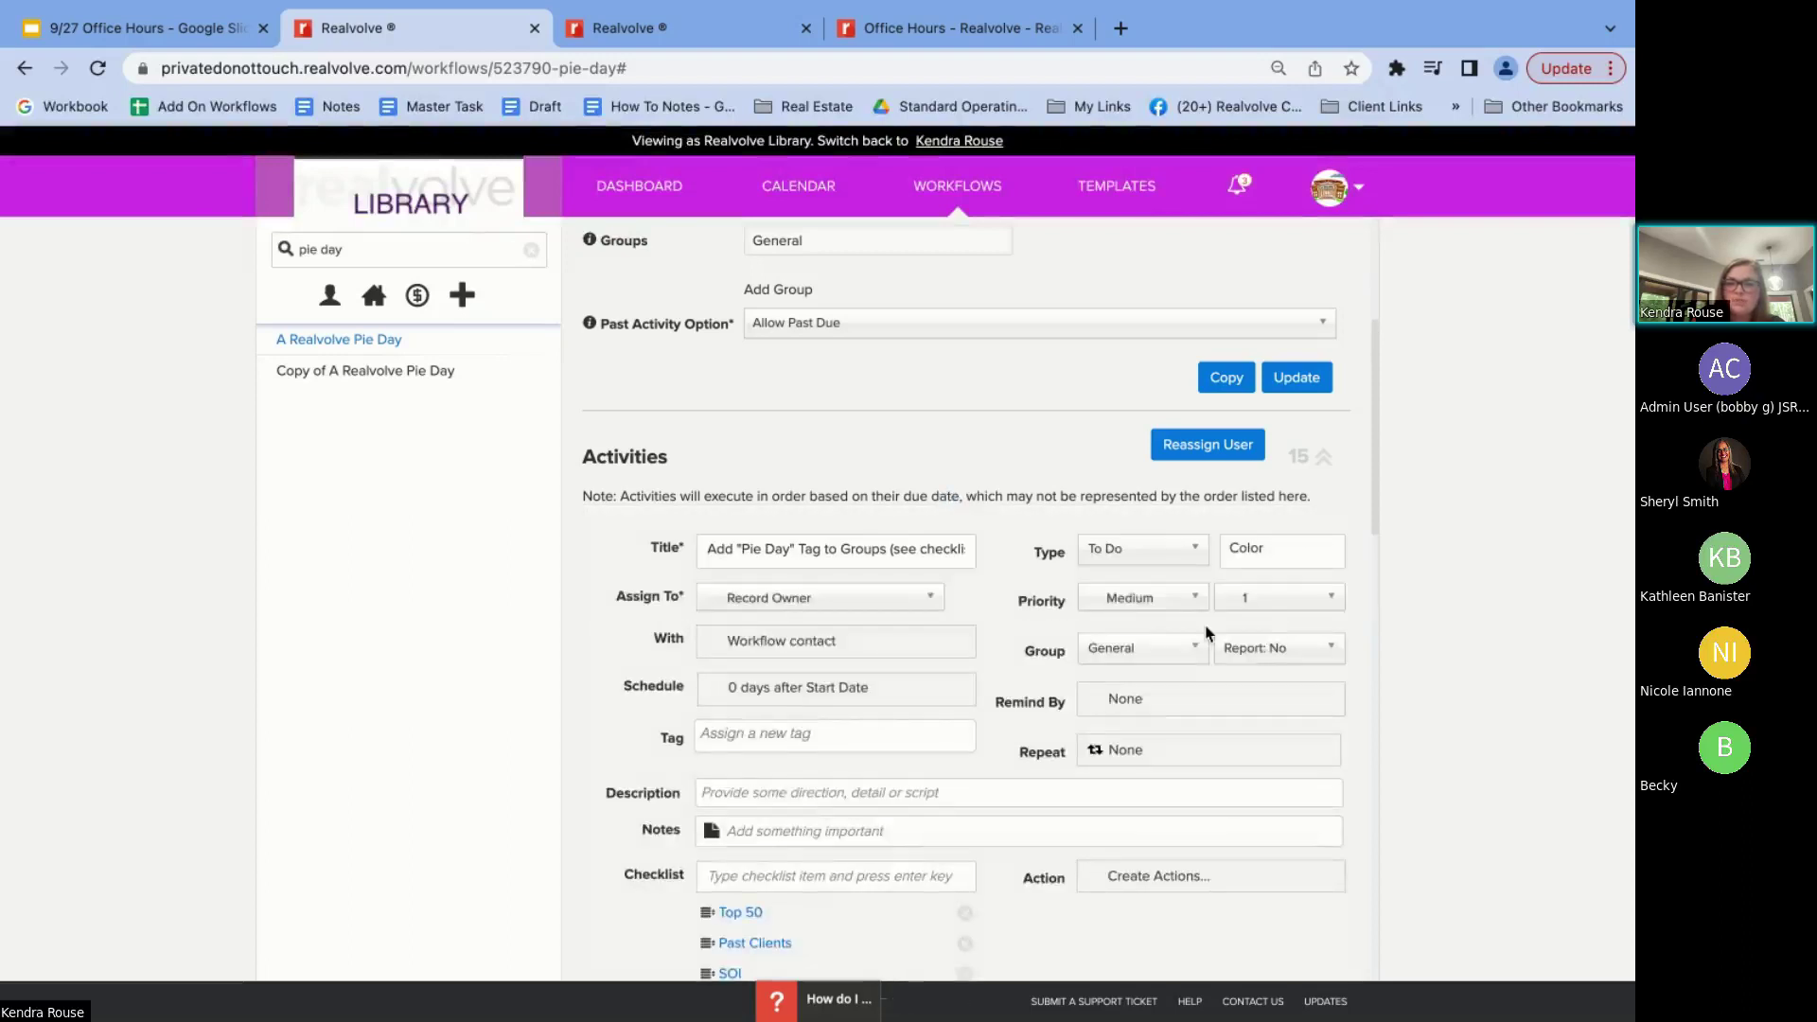
left_click(1268, 600)
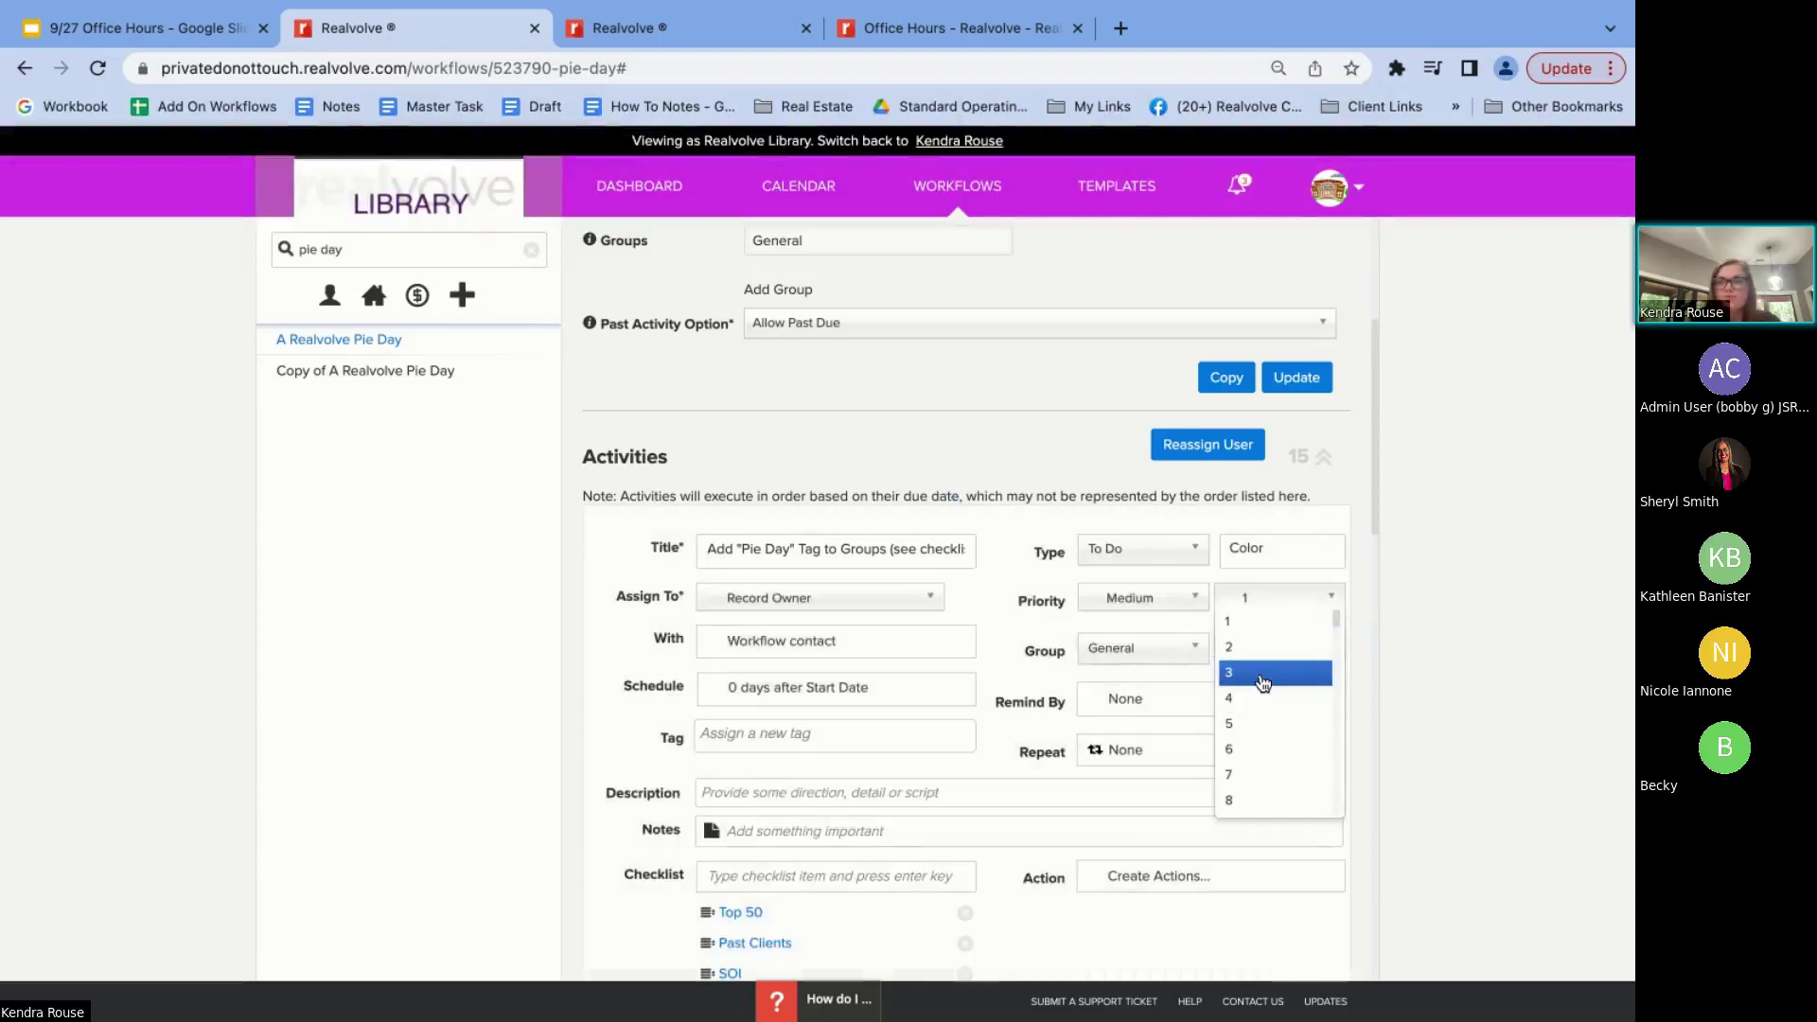
scroll(1266, 683, "down", 1)
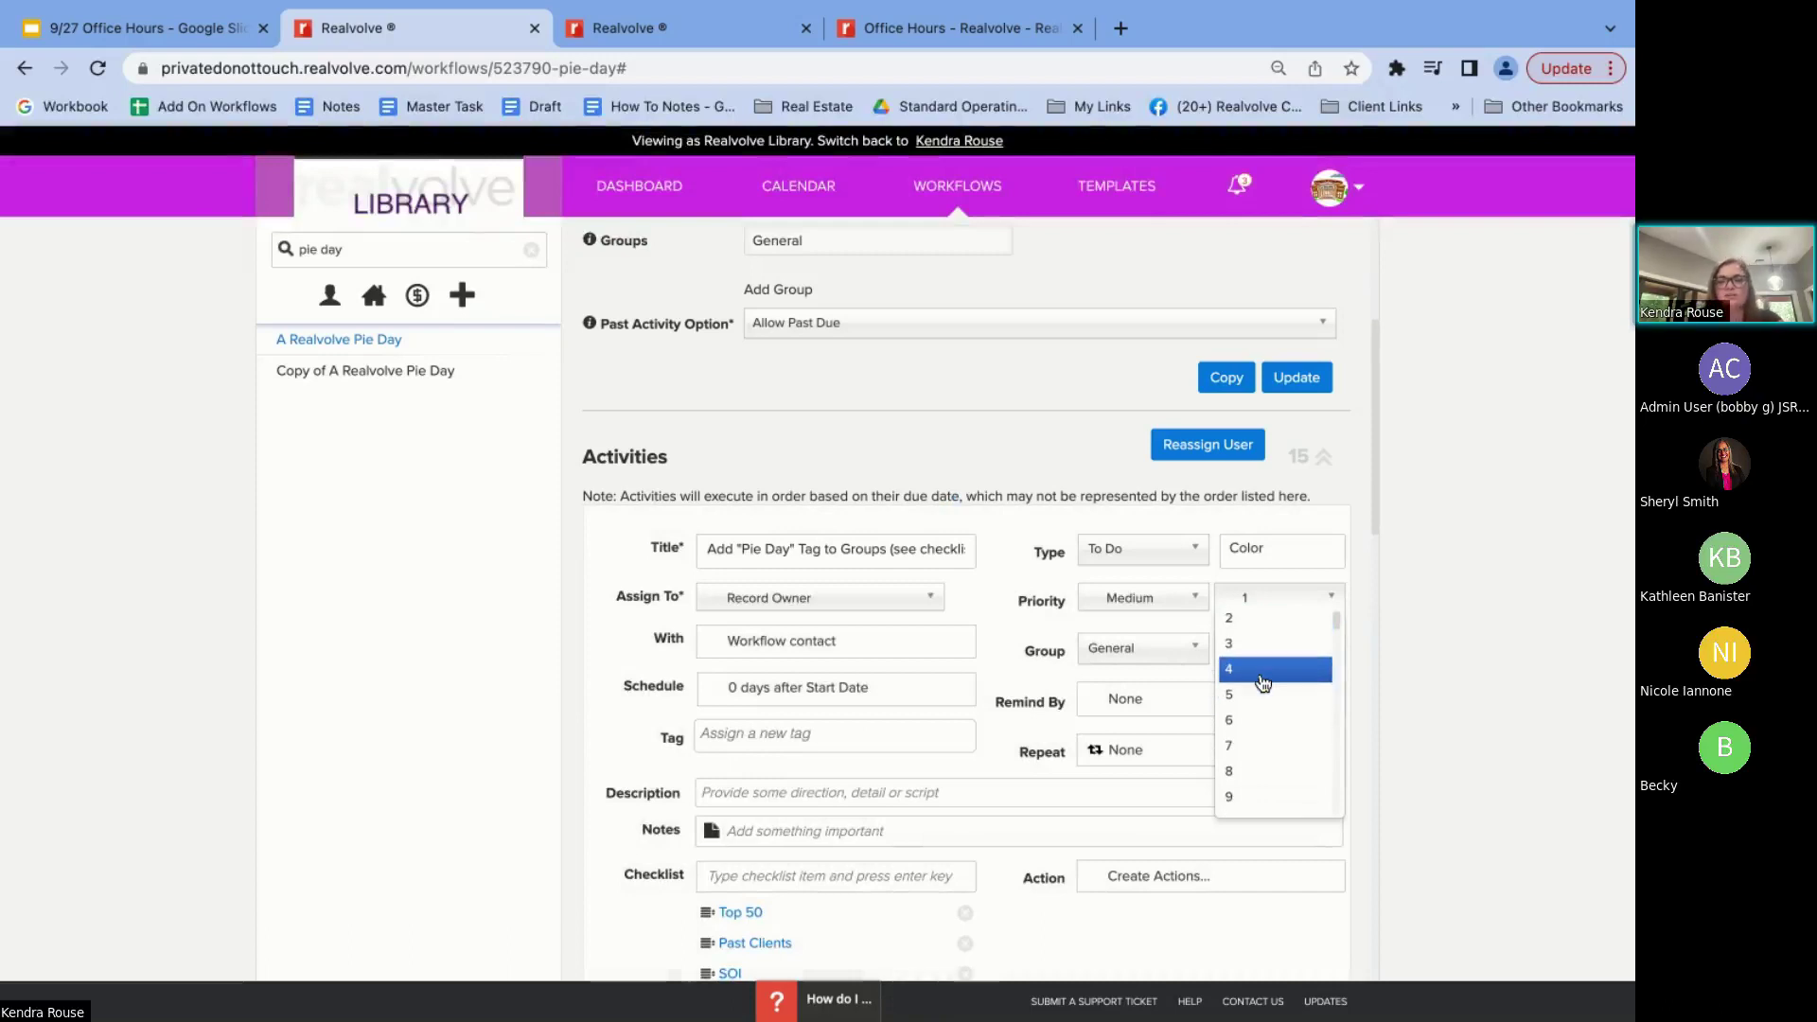
scroll(1085, 846, "down", 2)
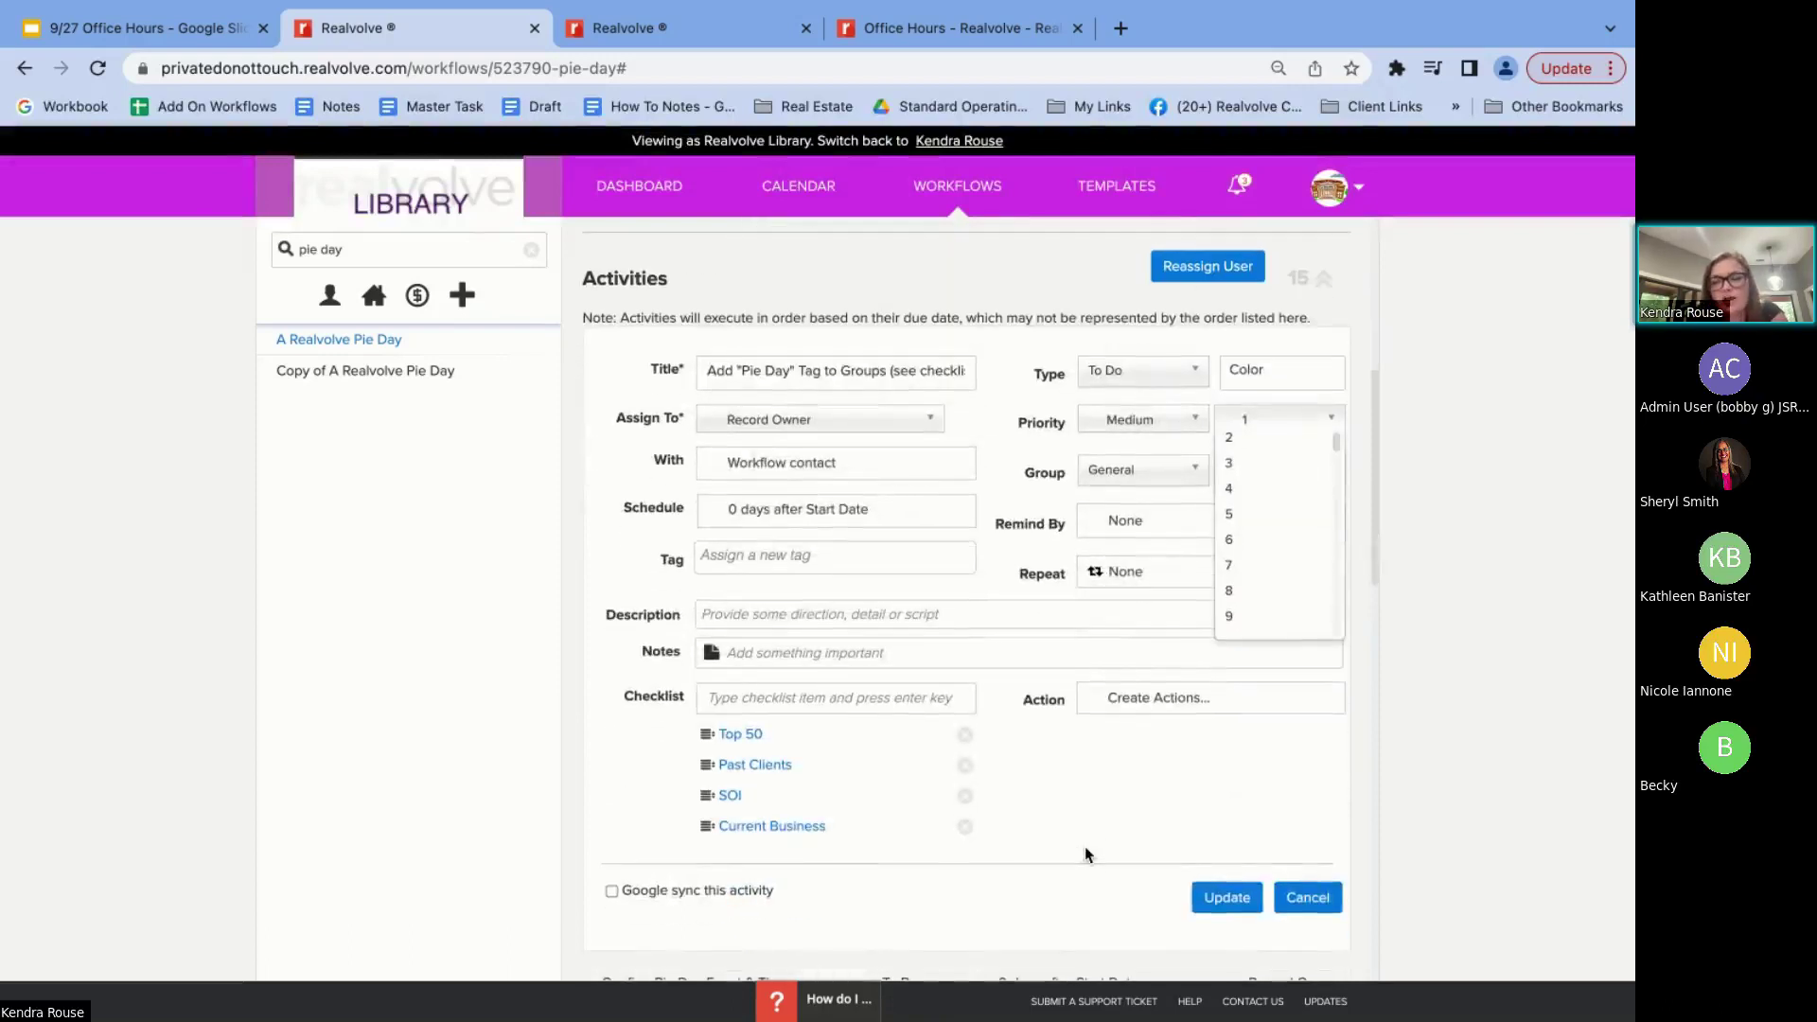
left_click(1308, 898)
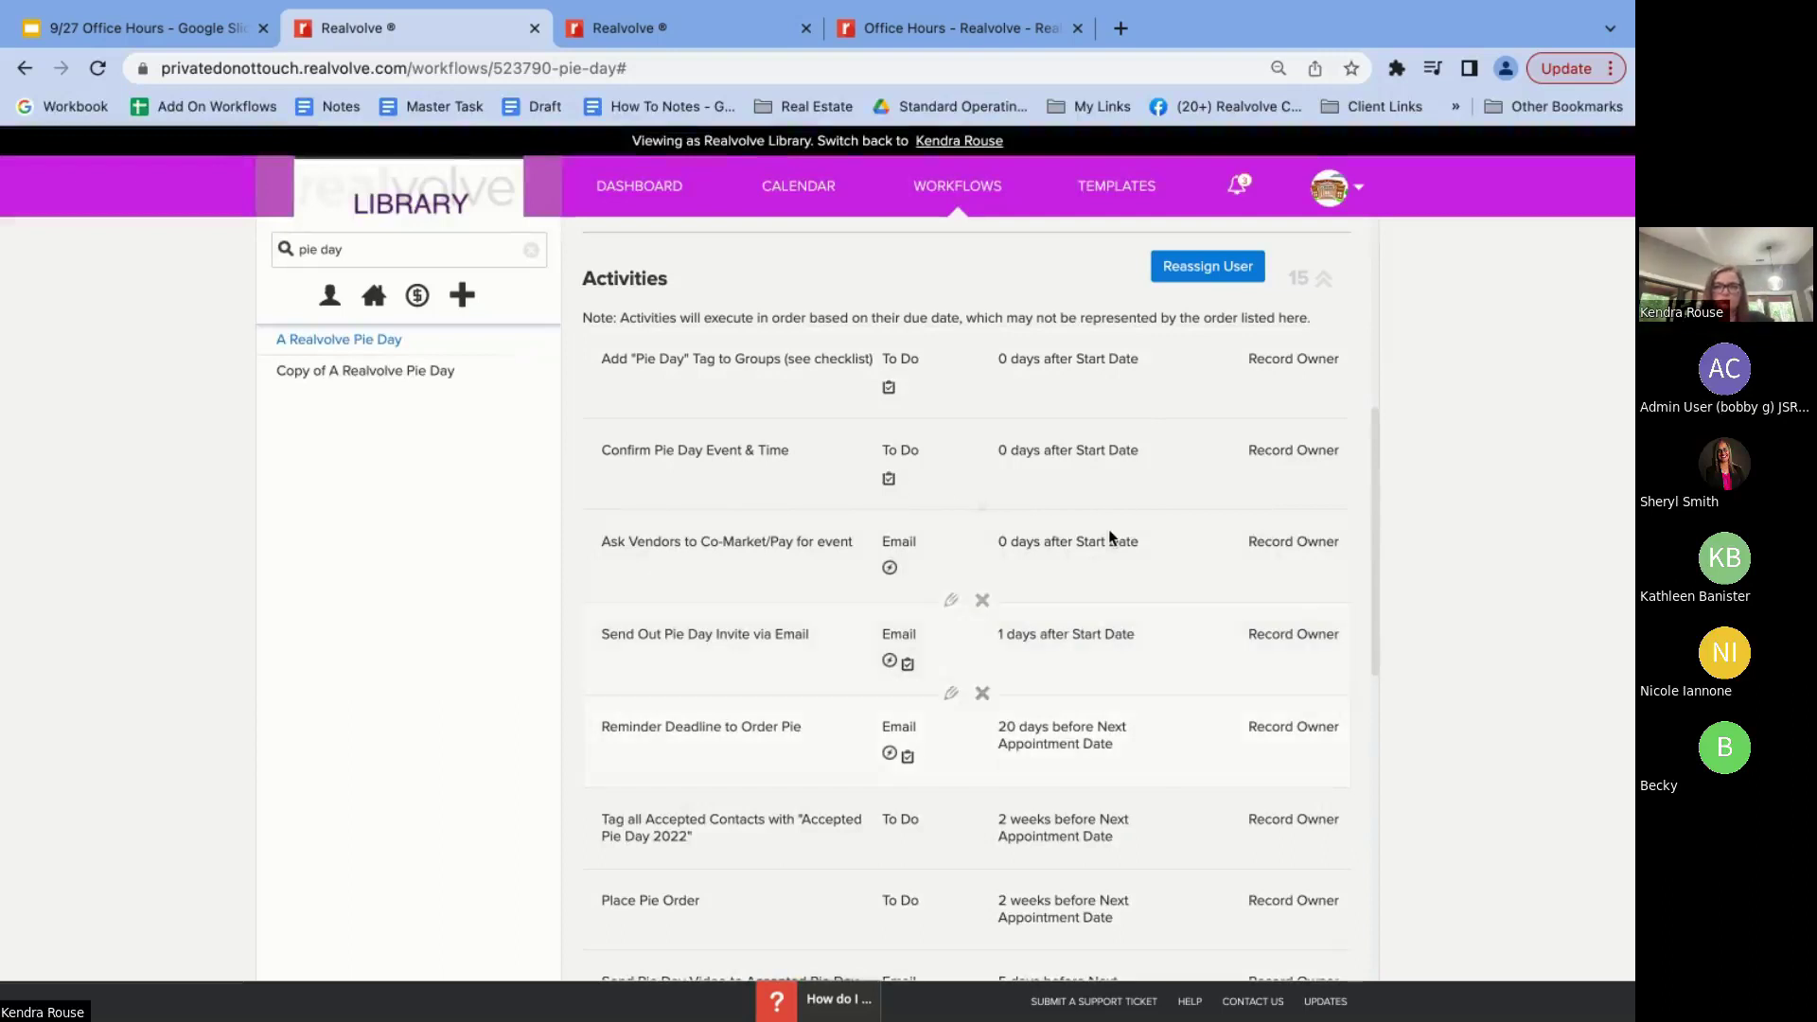
Review the settings of the "Tag all Accepted Contacts with "Accepted Pie Day 2022"" activity and close them without changes
scroll(1195, 649, "down", 1)
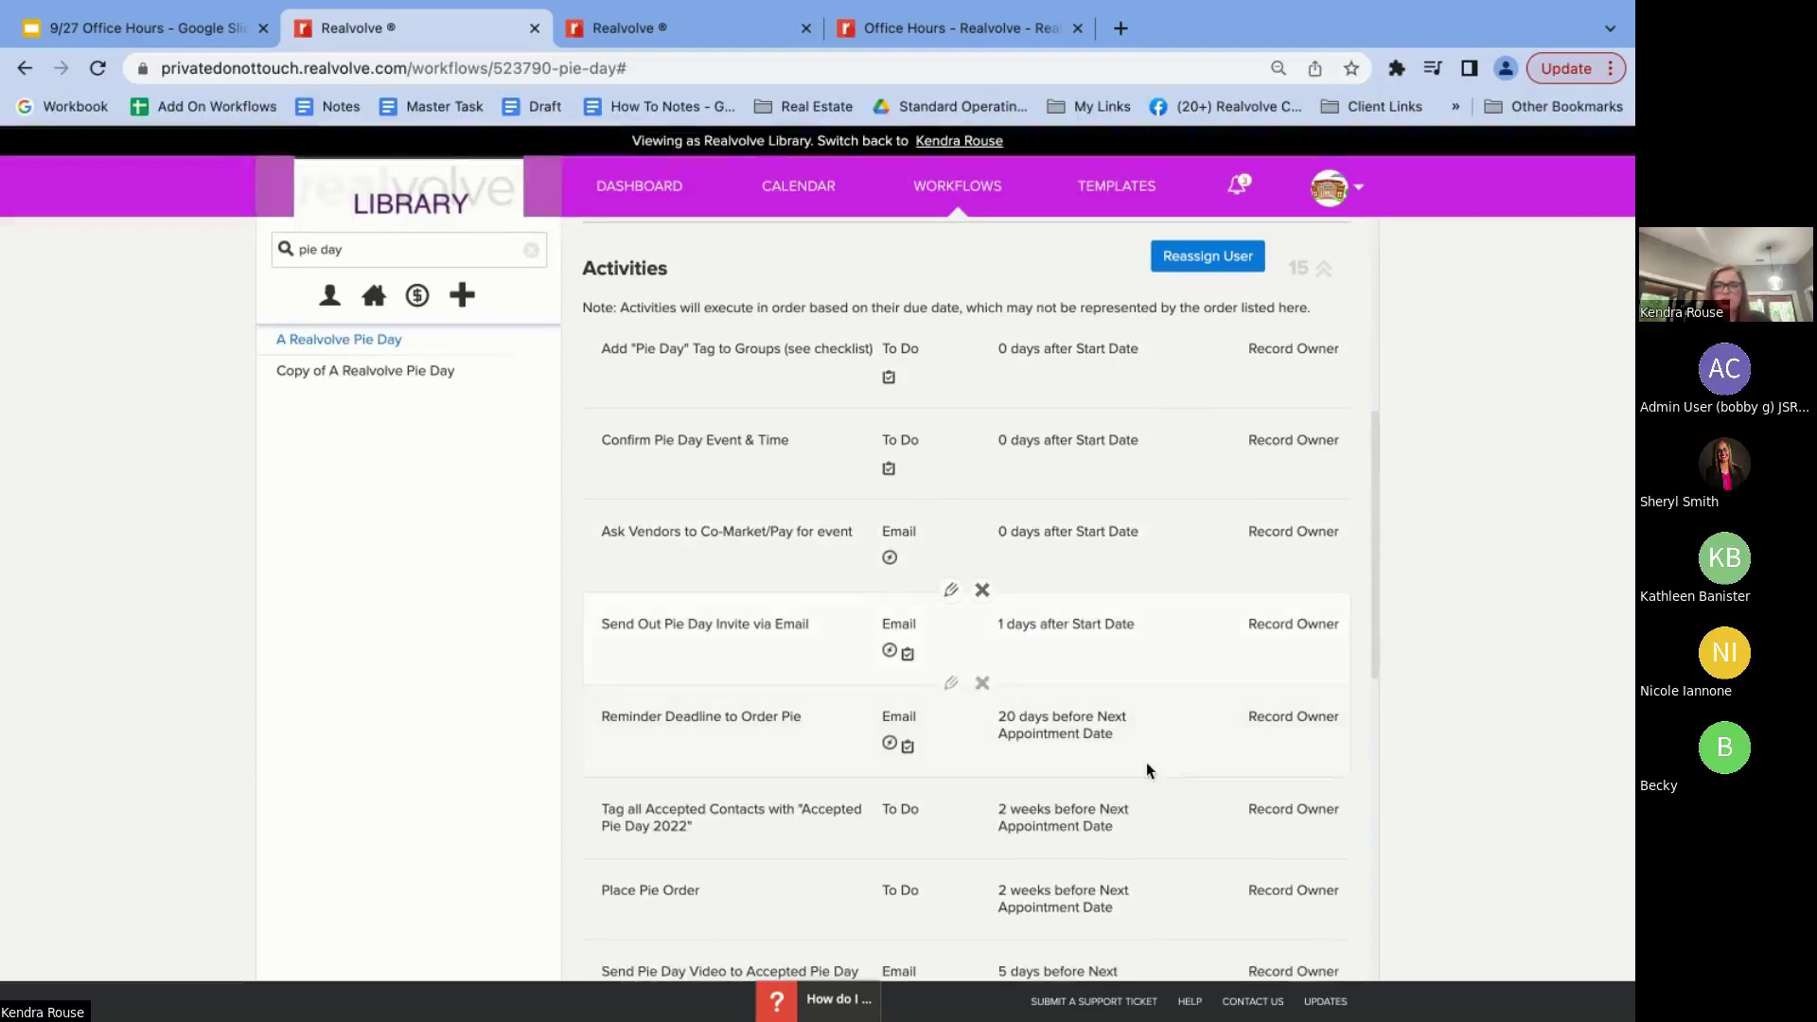
scroll(1145, 762, "down", 1)
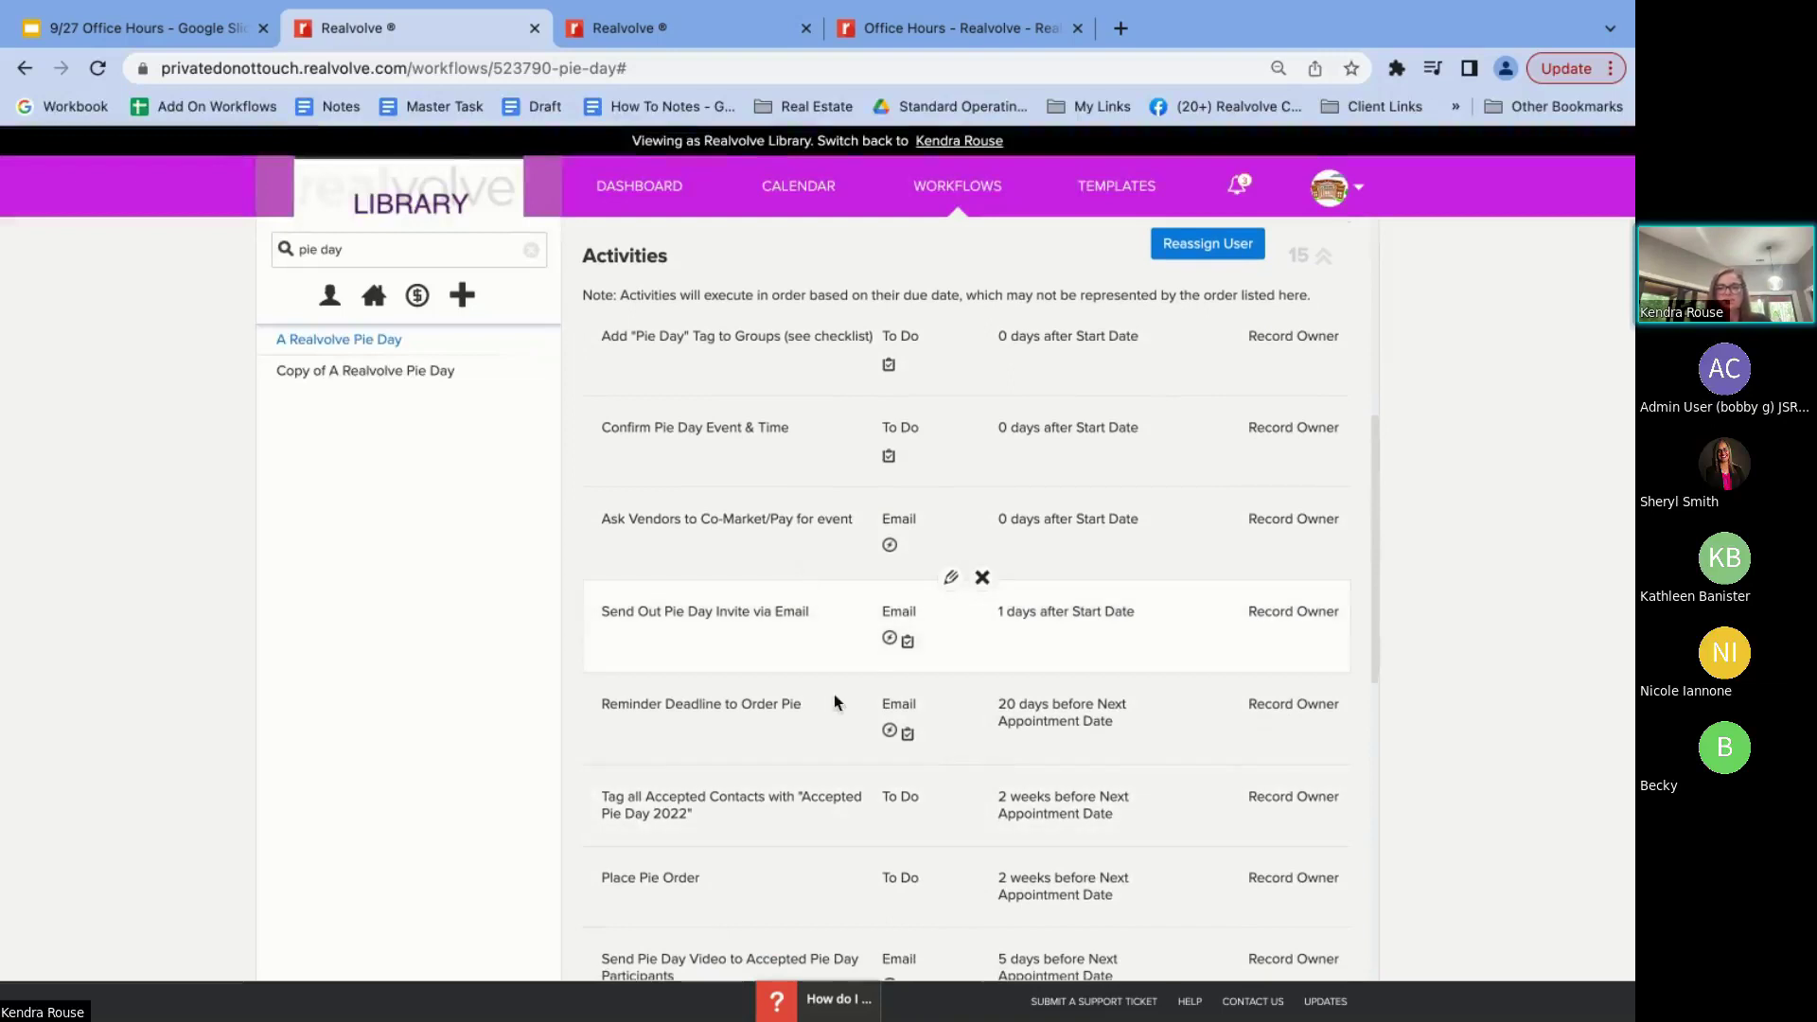
scroll(715, 677, "down", 2)
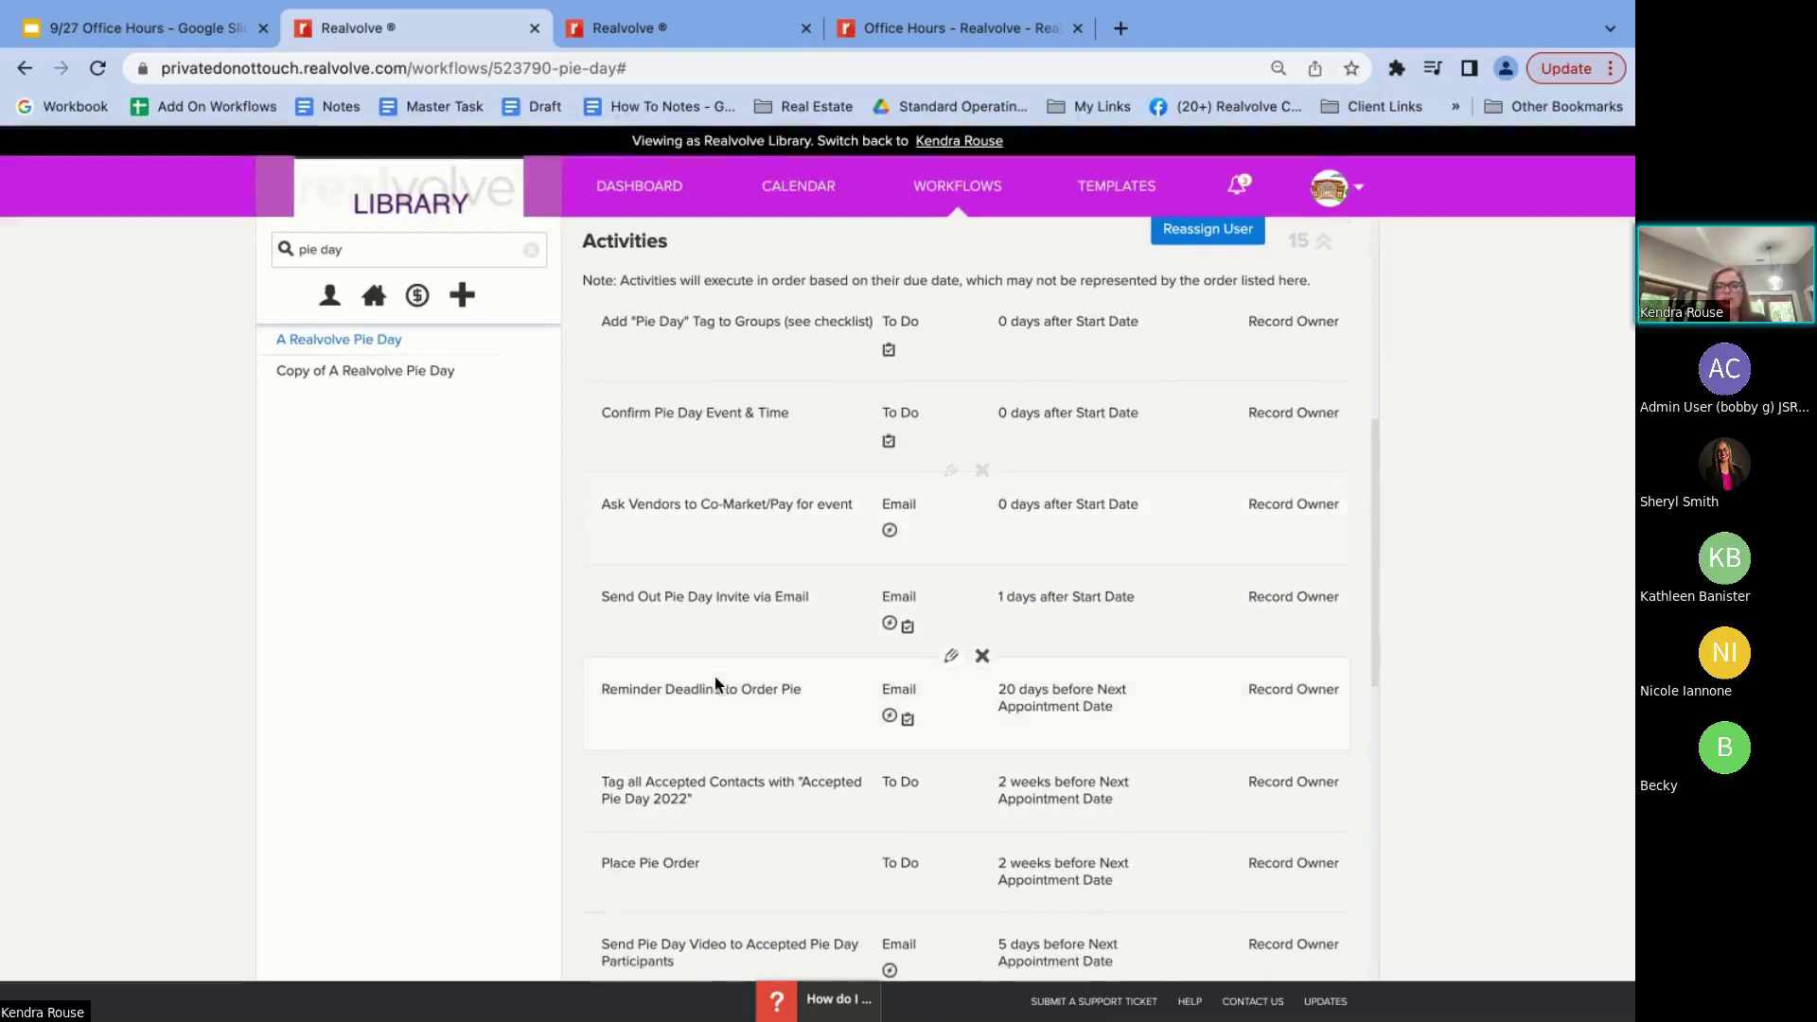
scroll(724, 683, "down", 2)
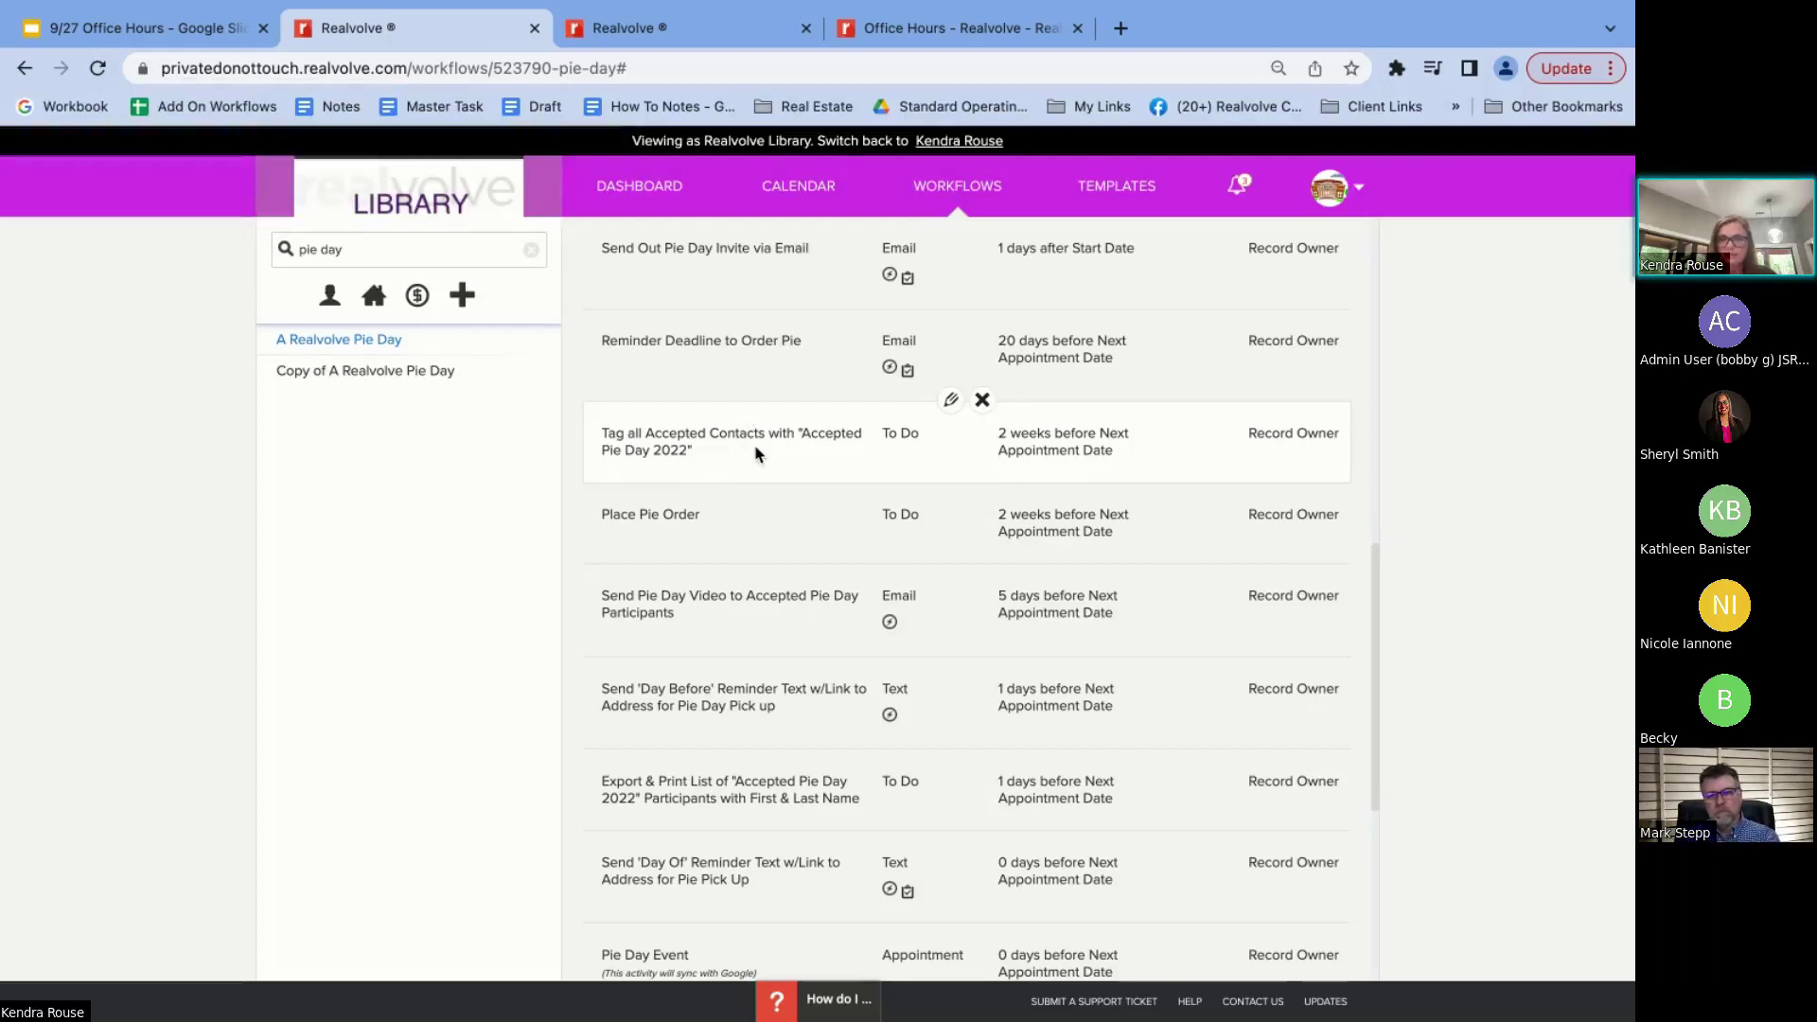
left_click(950, 400)
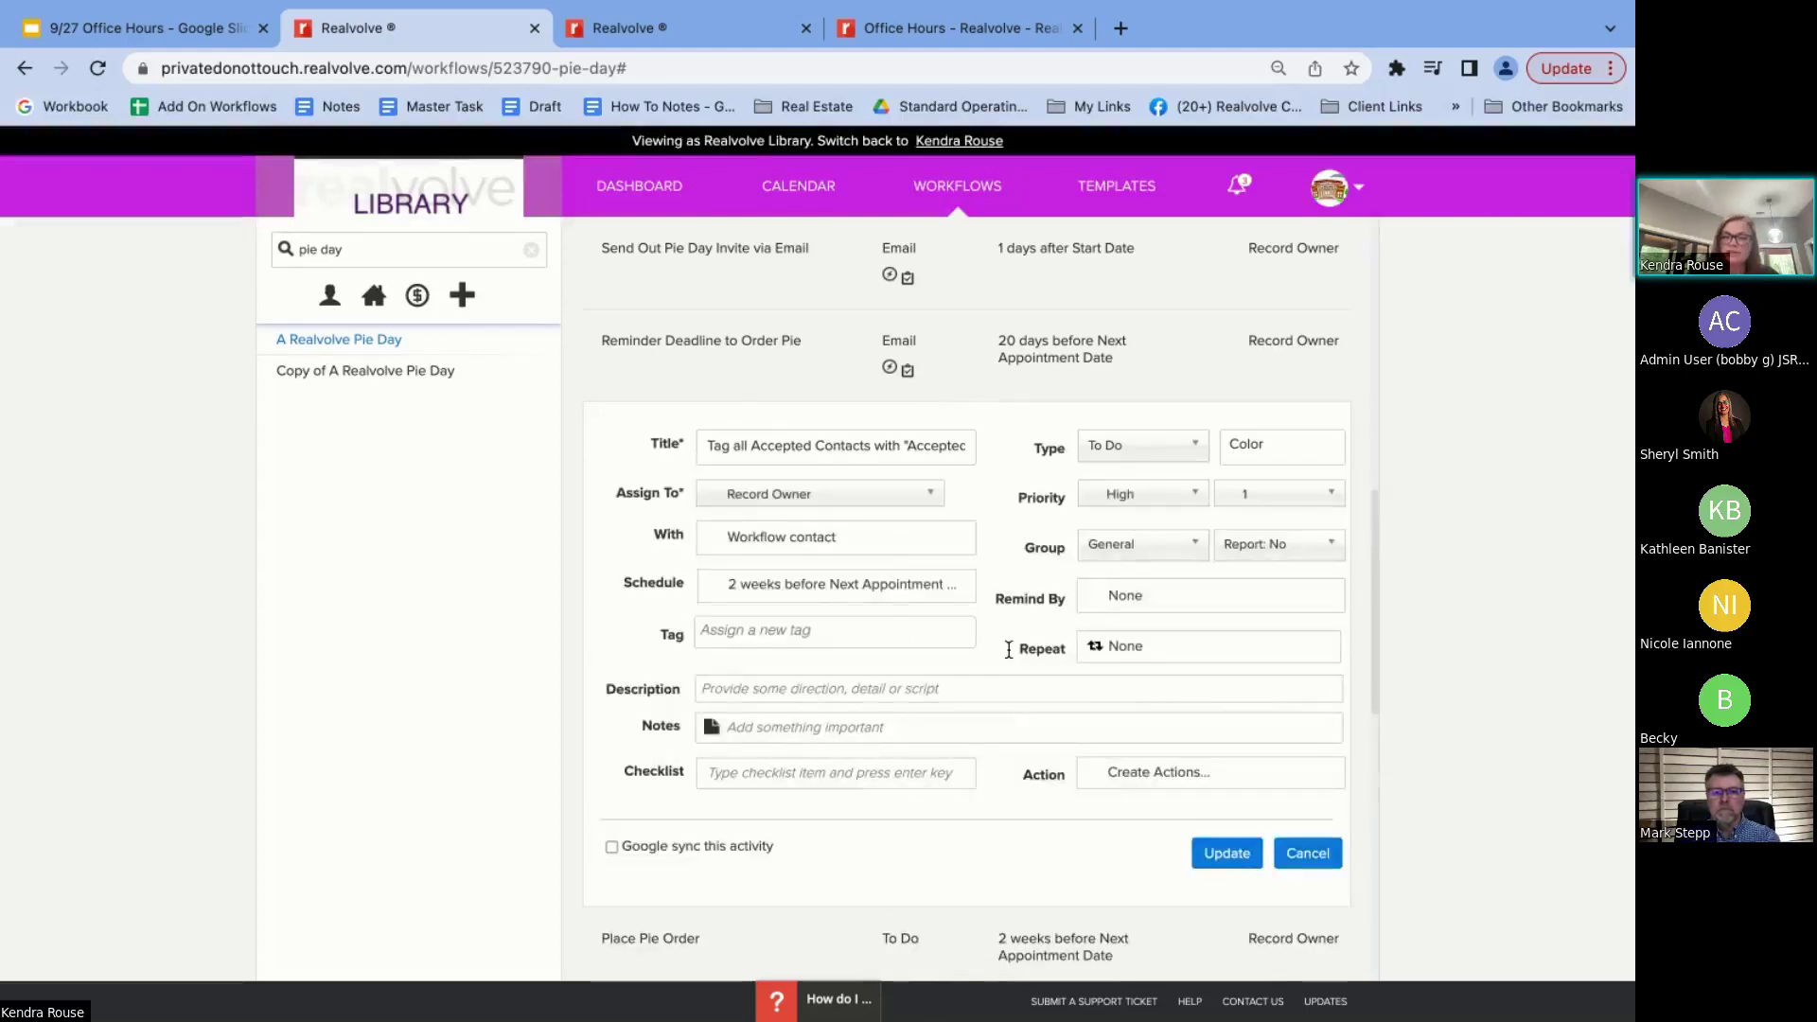
left_click(1308, 852)
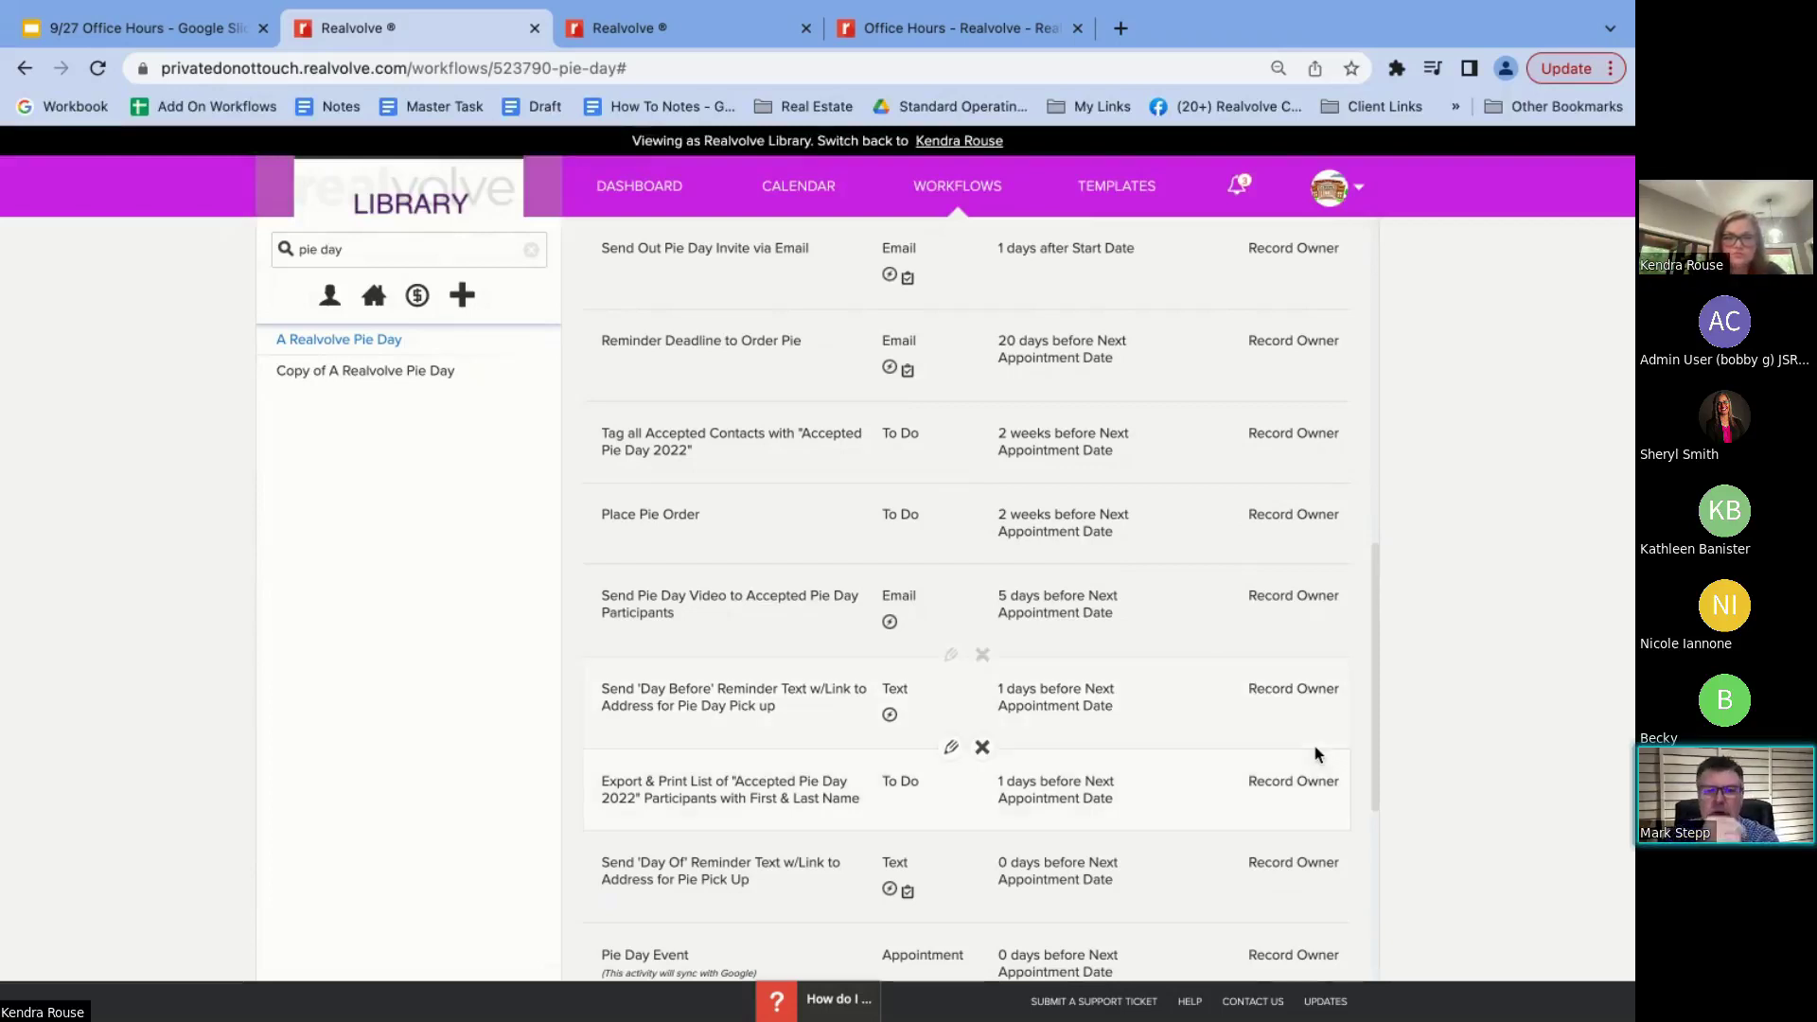
Review the remaining Pie Day activities through the thank-you emails and tag removal, and return to the earlier activities
scroll(1314, 747, "down", 4)
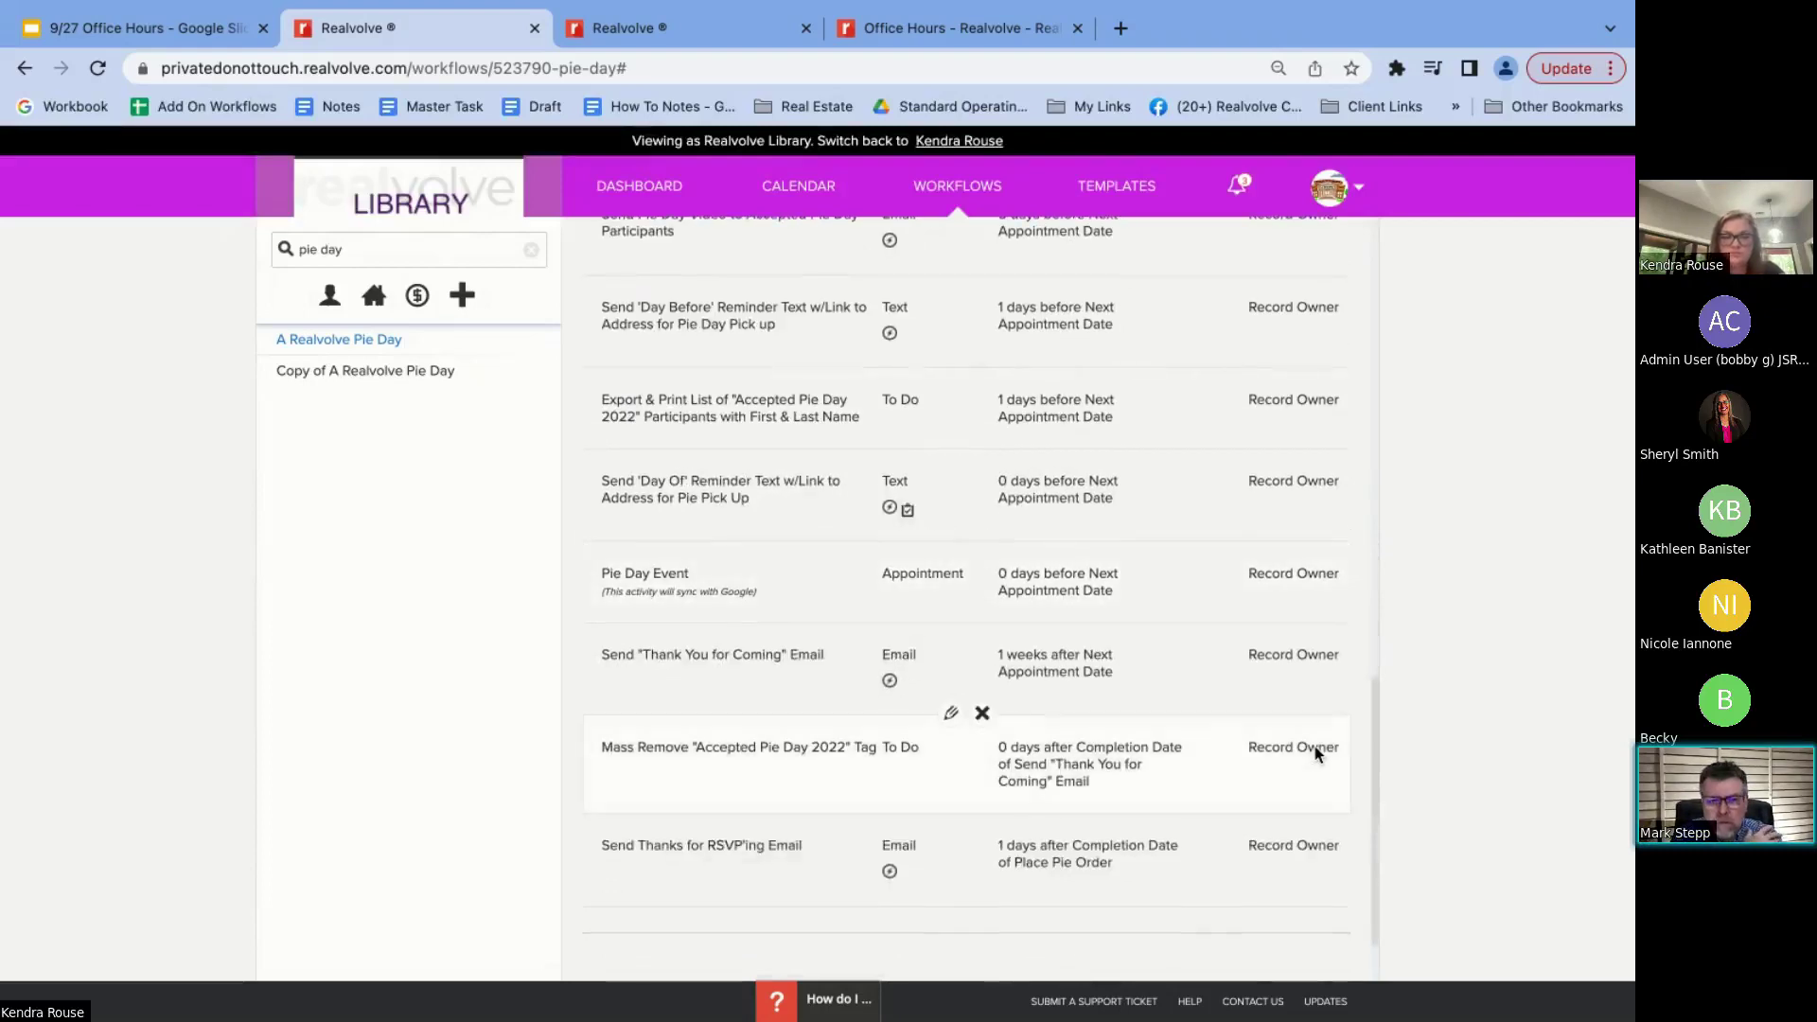
scroll(1315, 754, "up", 2)
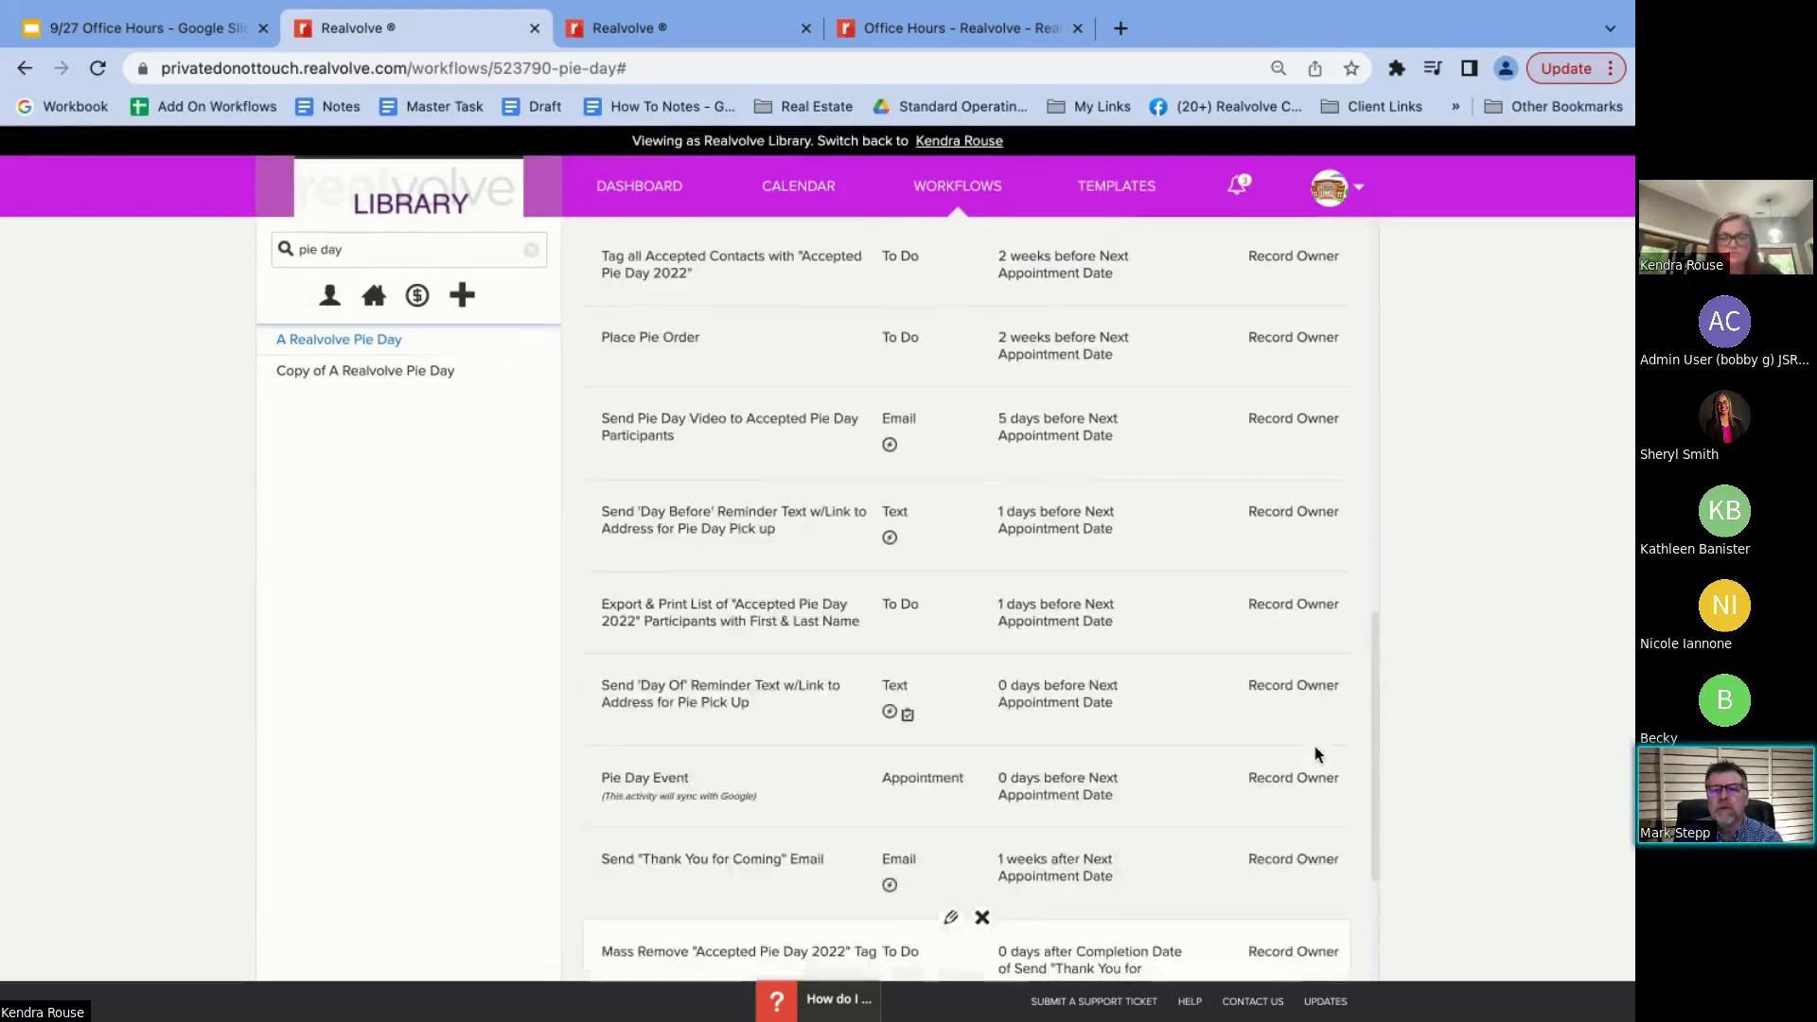
scroll(1315, 754, "up", 1)
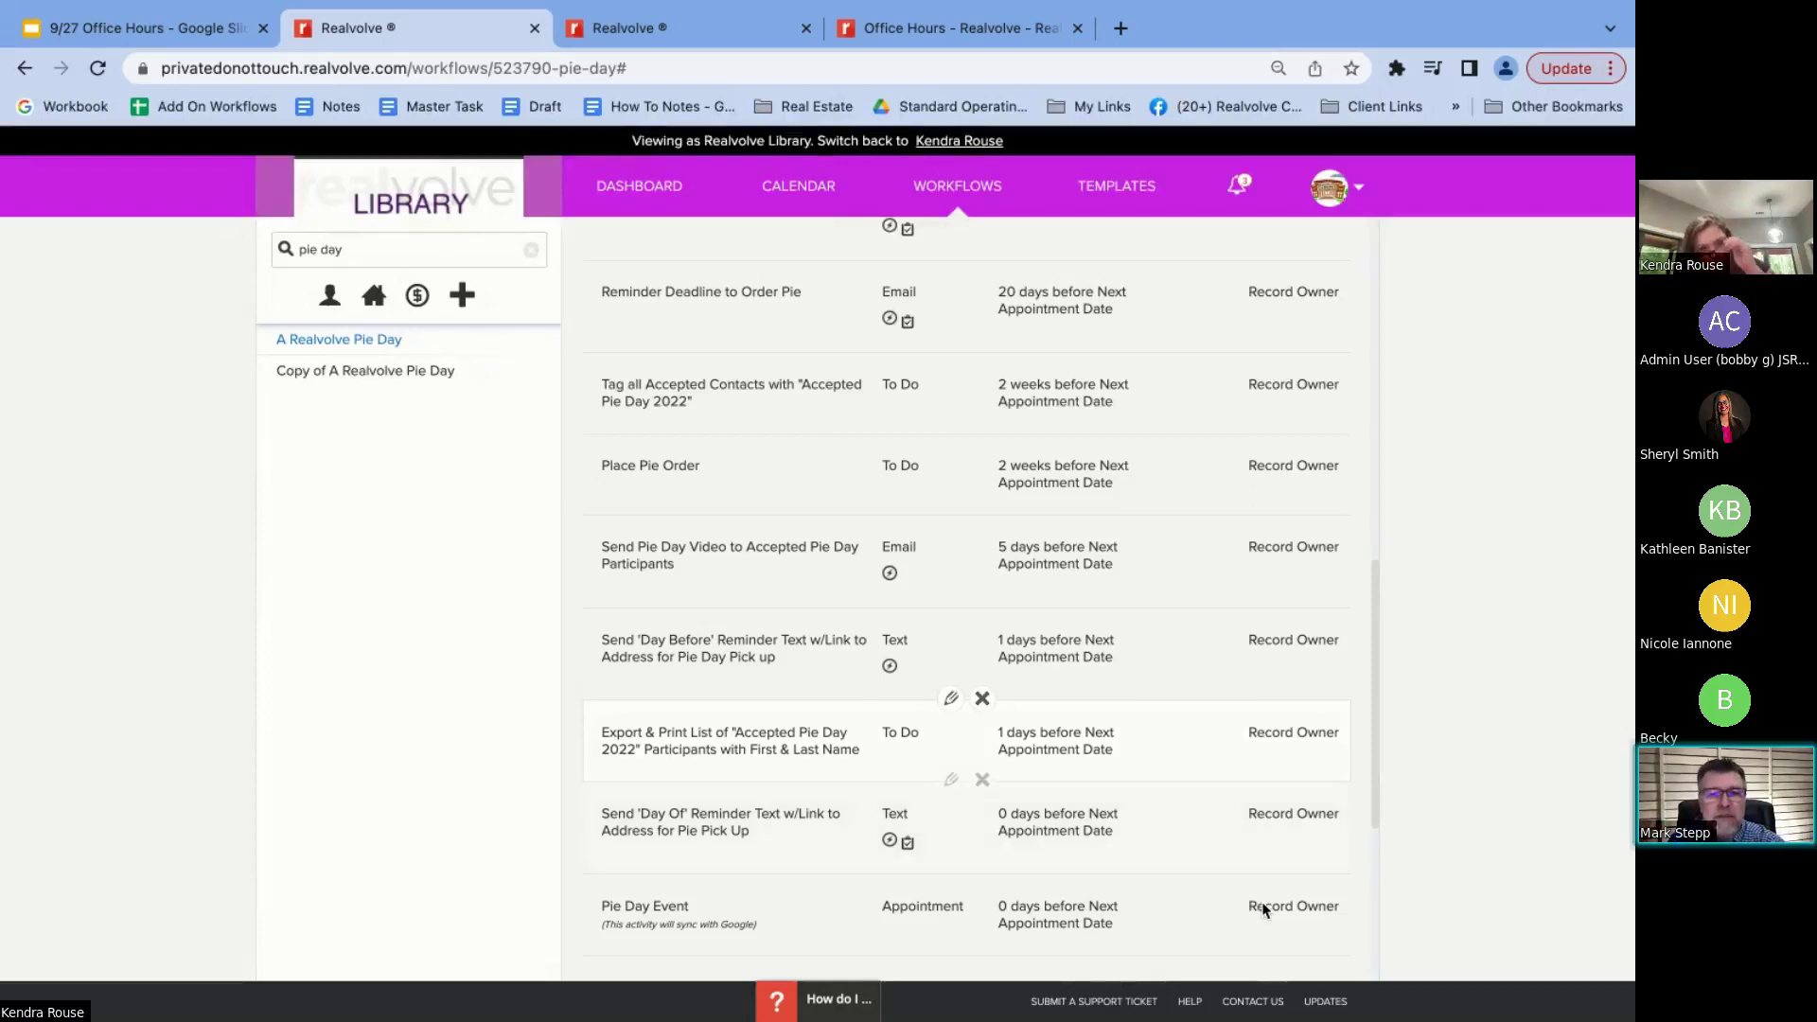
scroll(1081, 814, "up", 5)
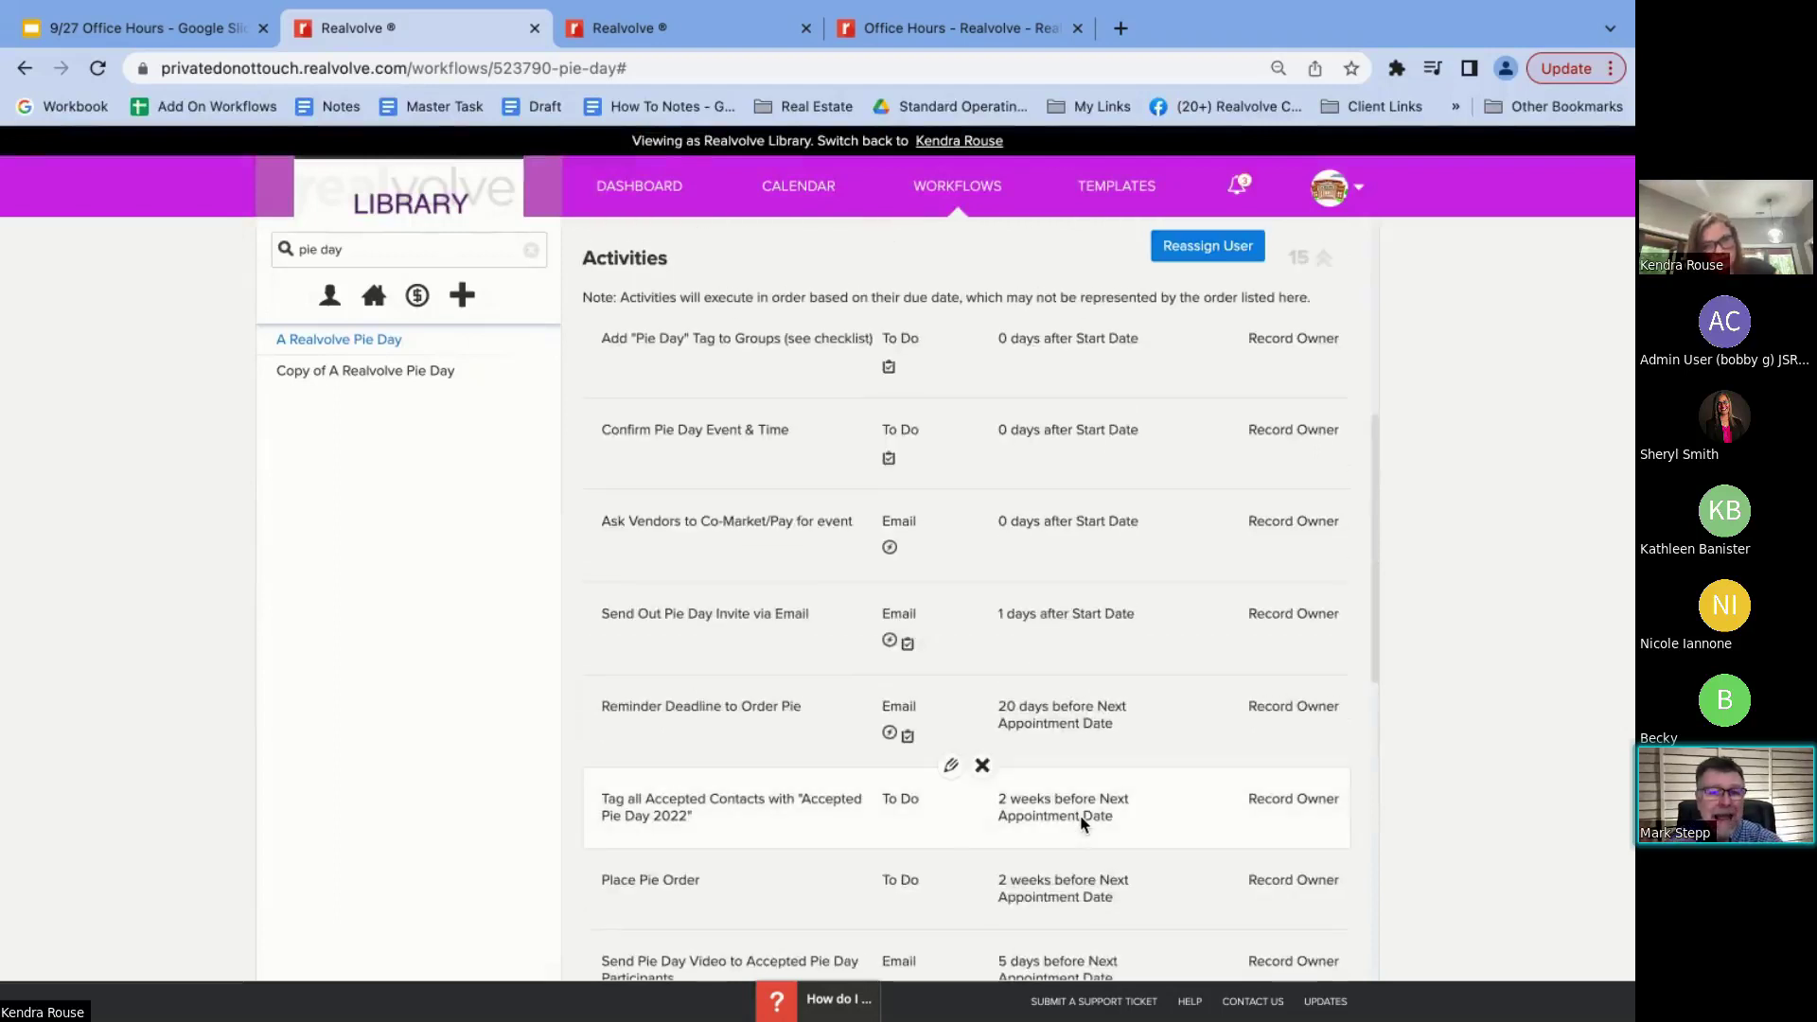
scroll(988, 824, "down", 2)
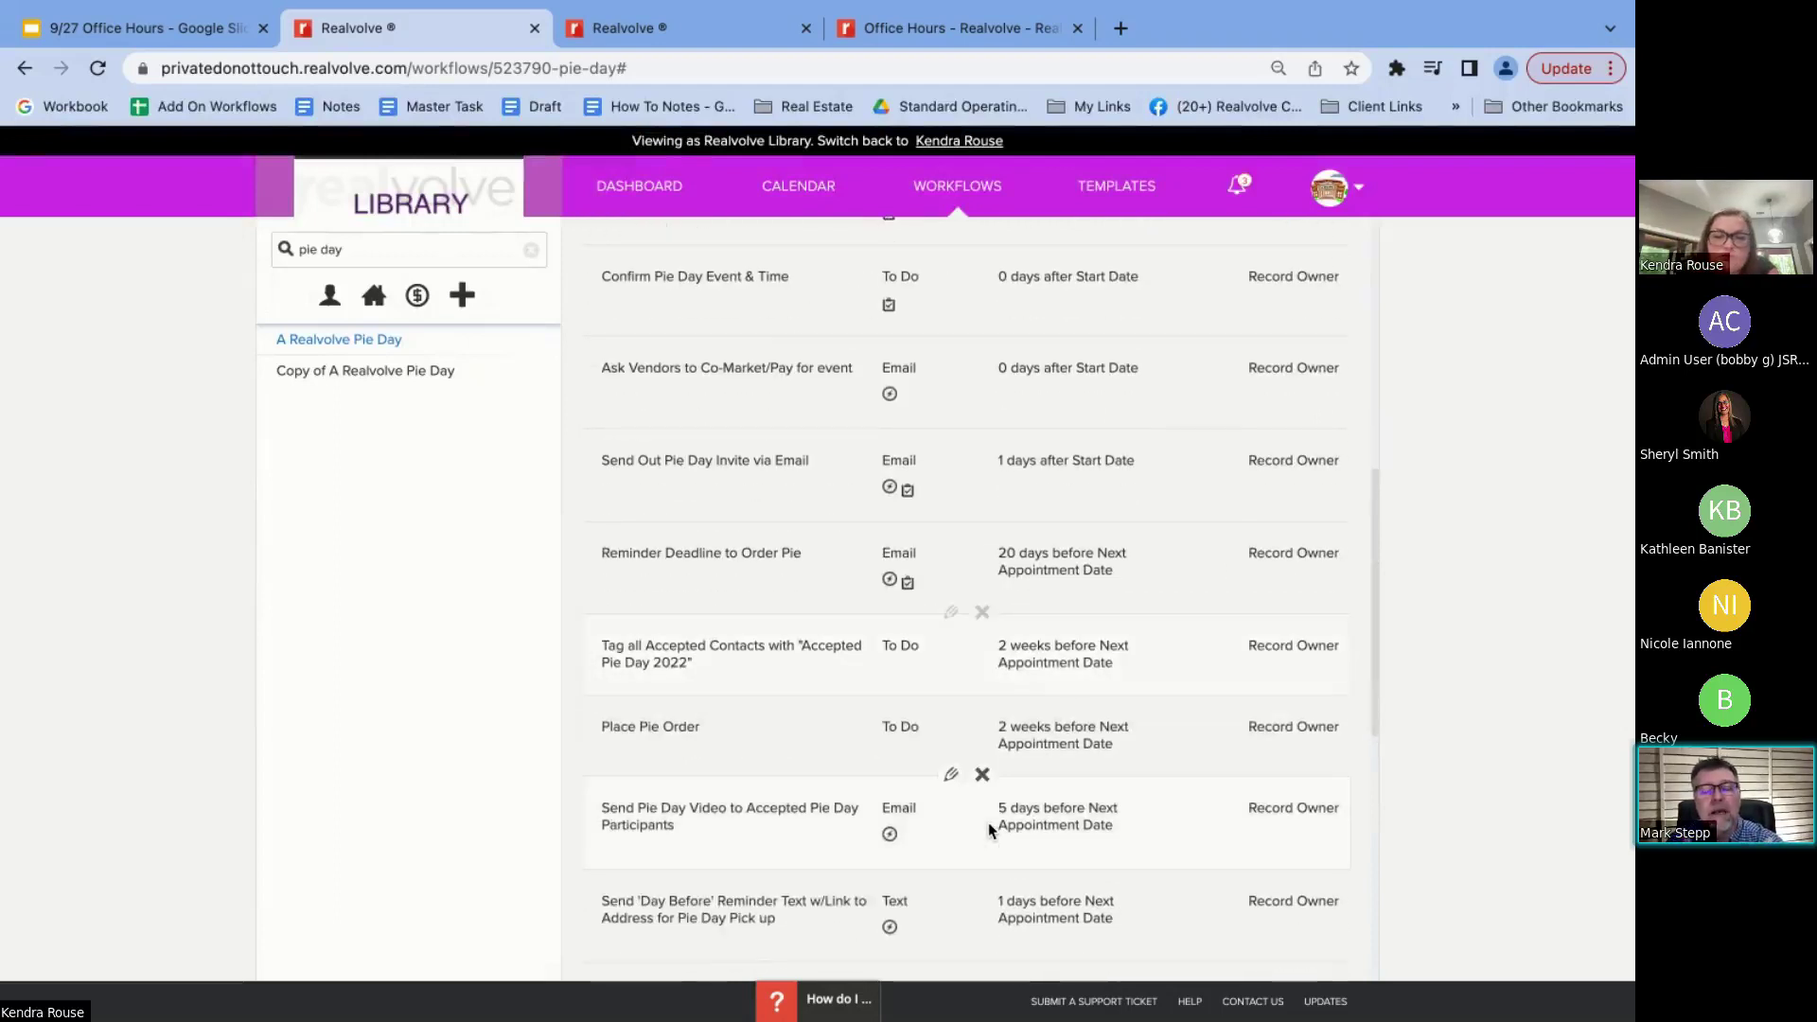
scroll(988, 822, "down", 1)
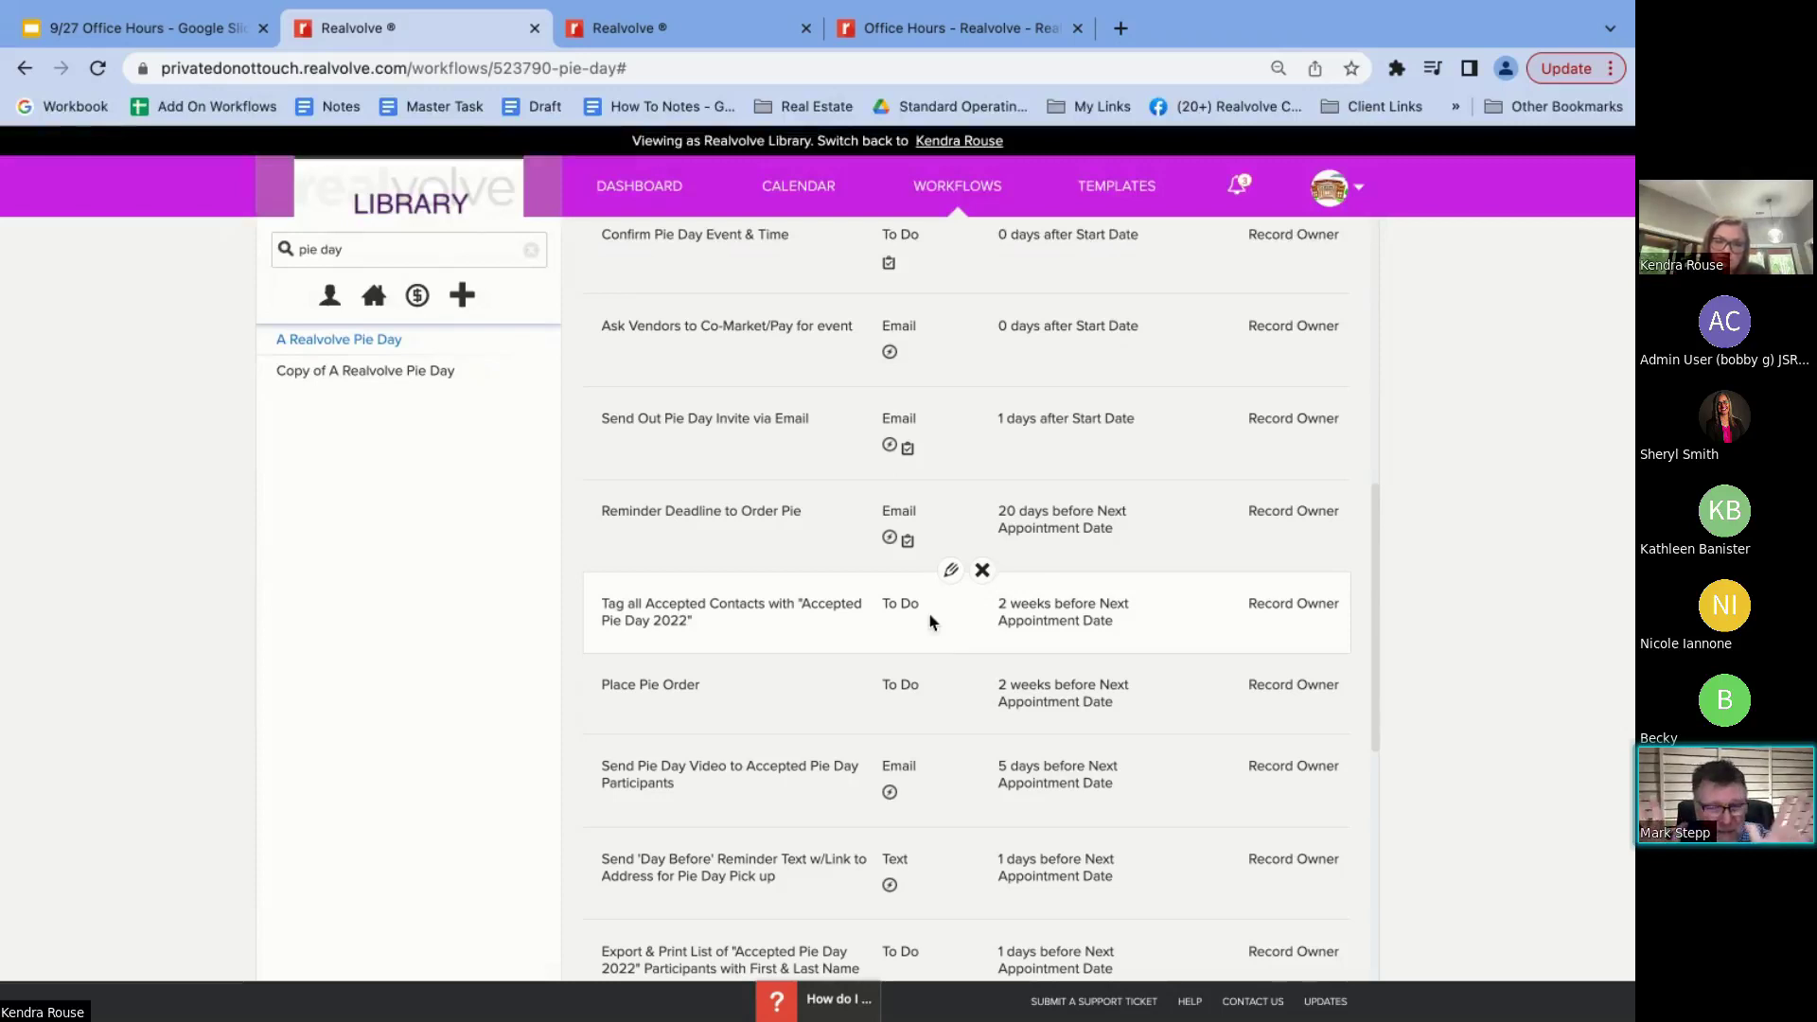
Open the "Send Pie Day Invite Email" action of the "Send Out Pie Day Invite via Email" activity and view its message template
scroll(954, 640, "up", 1)
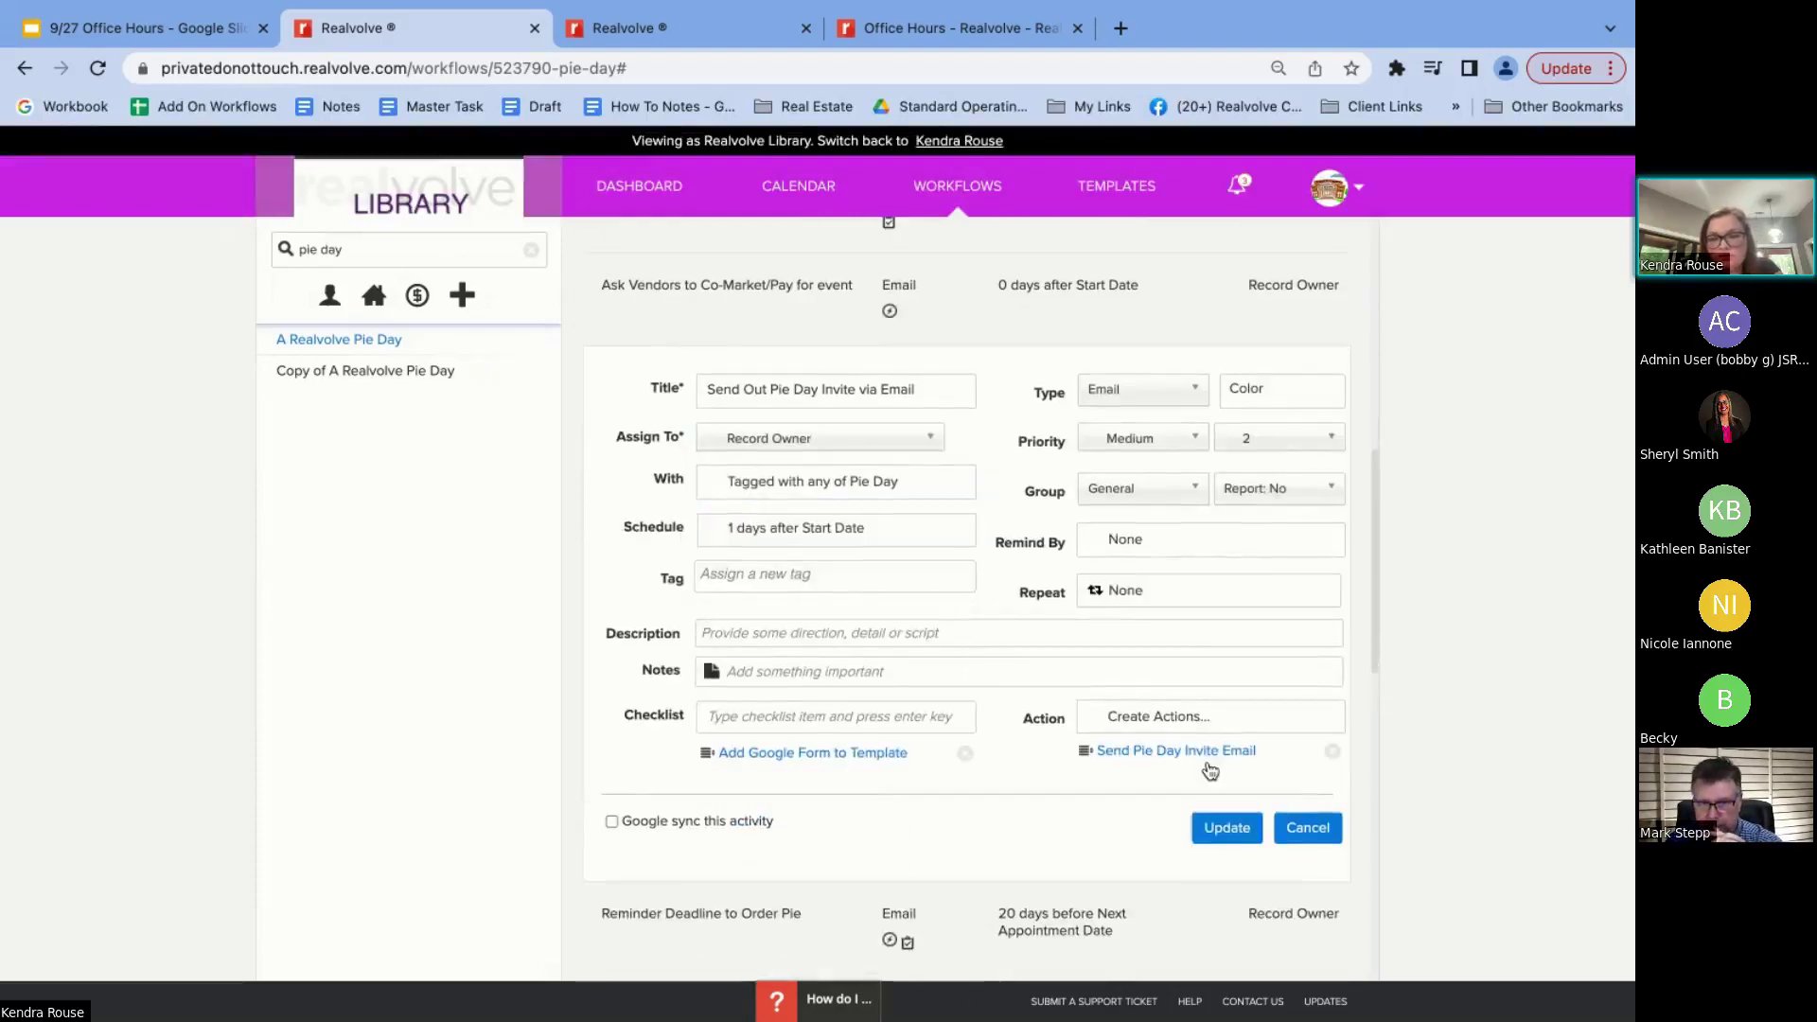
left_click(1196, 754)
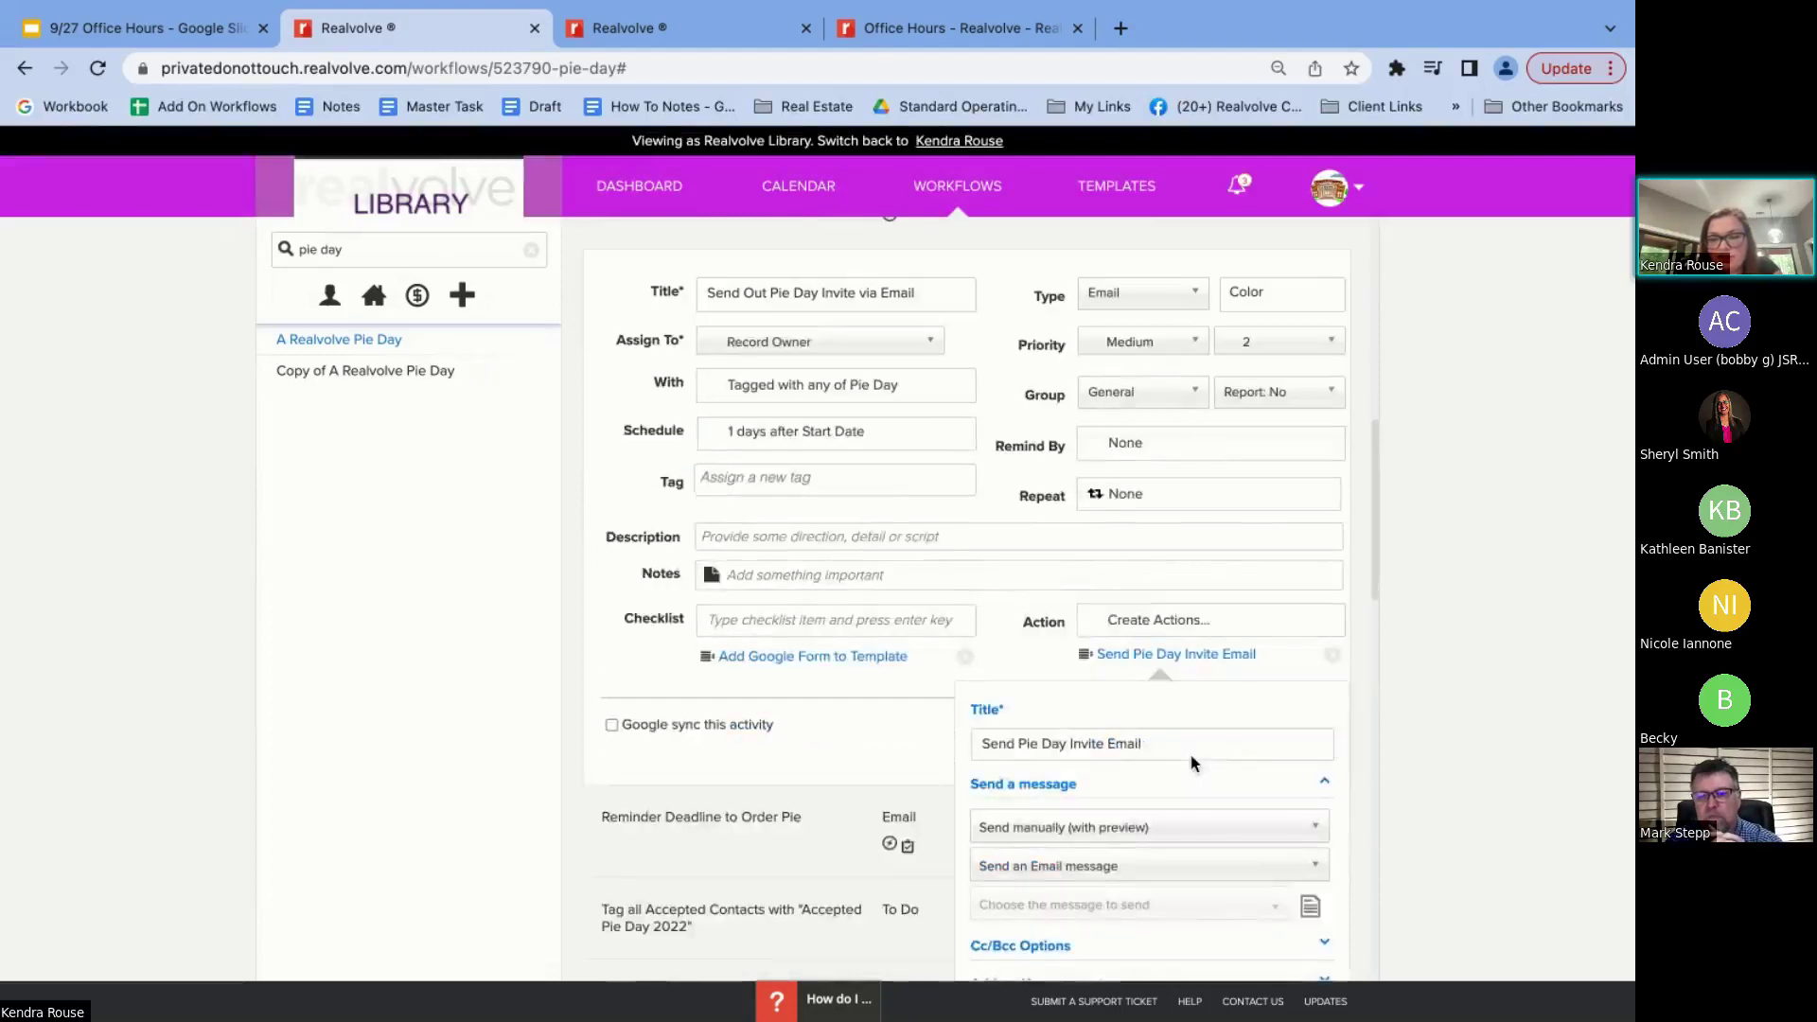
scroll(1194, 765, "down", 1)
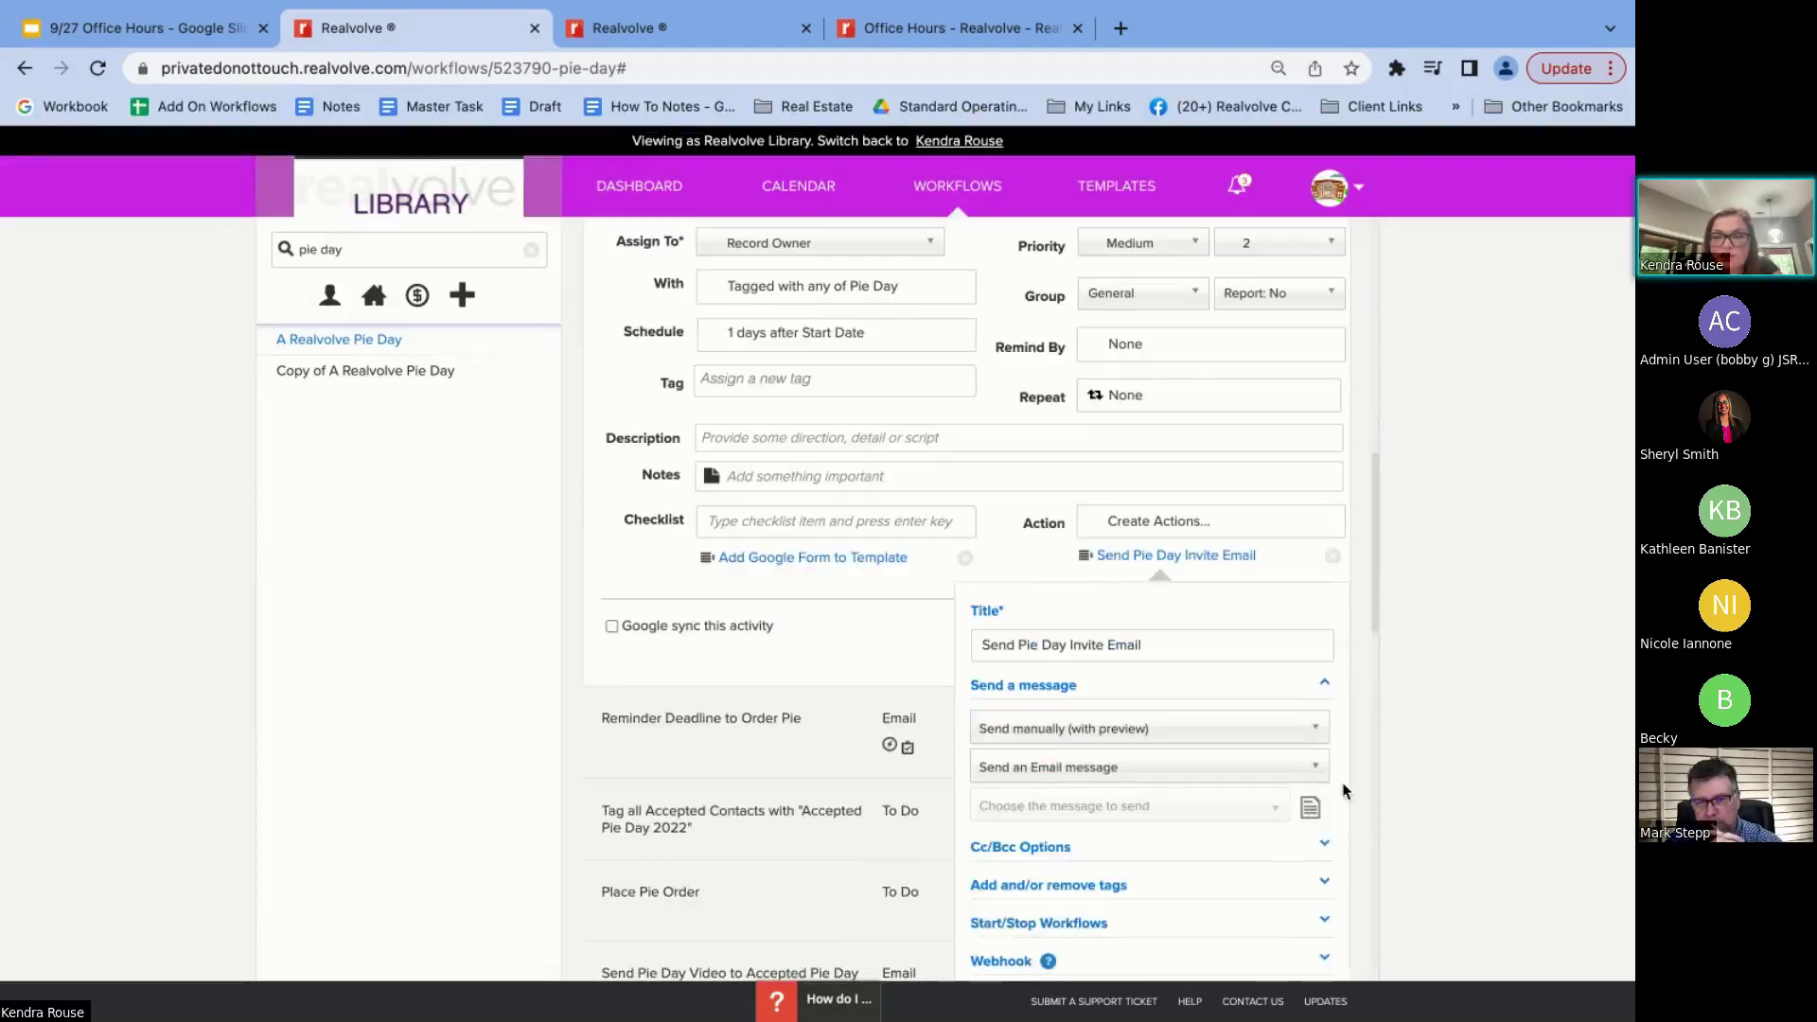
scroll(1228, 624, "down", 3)
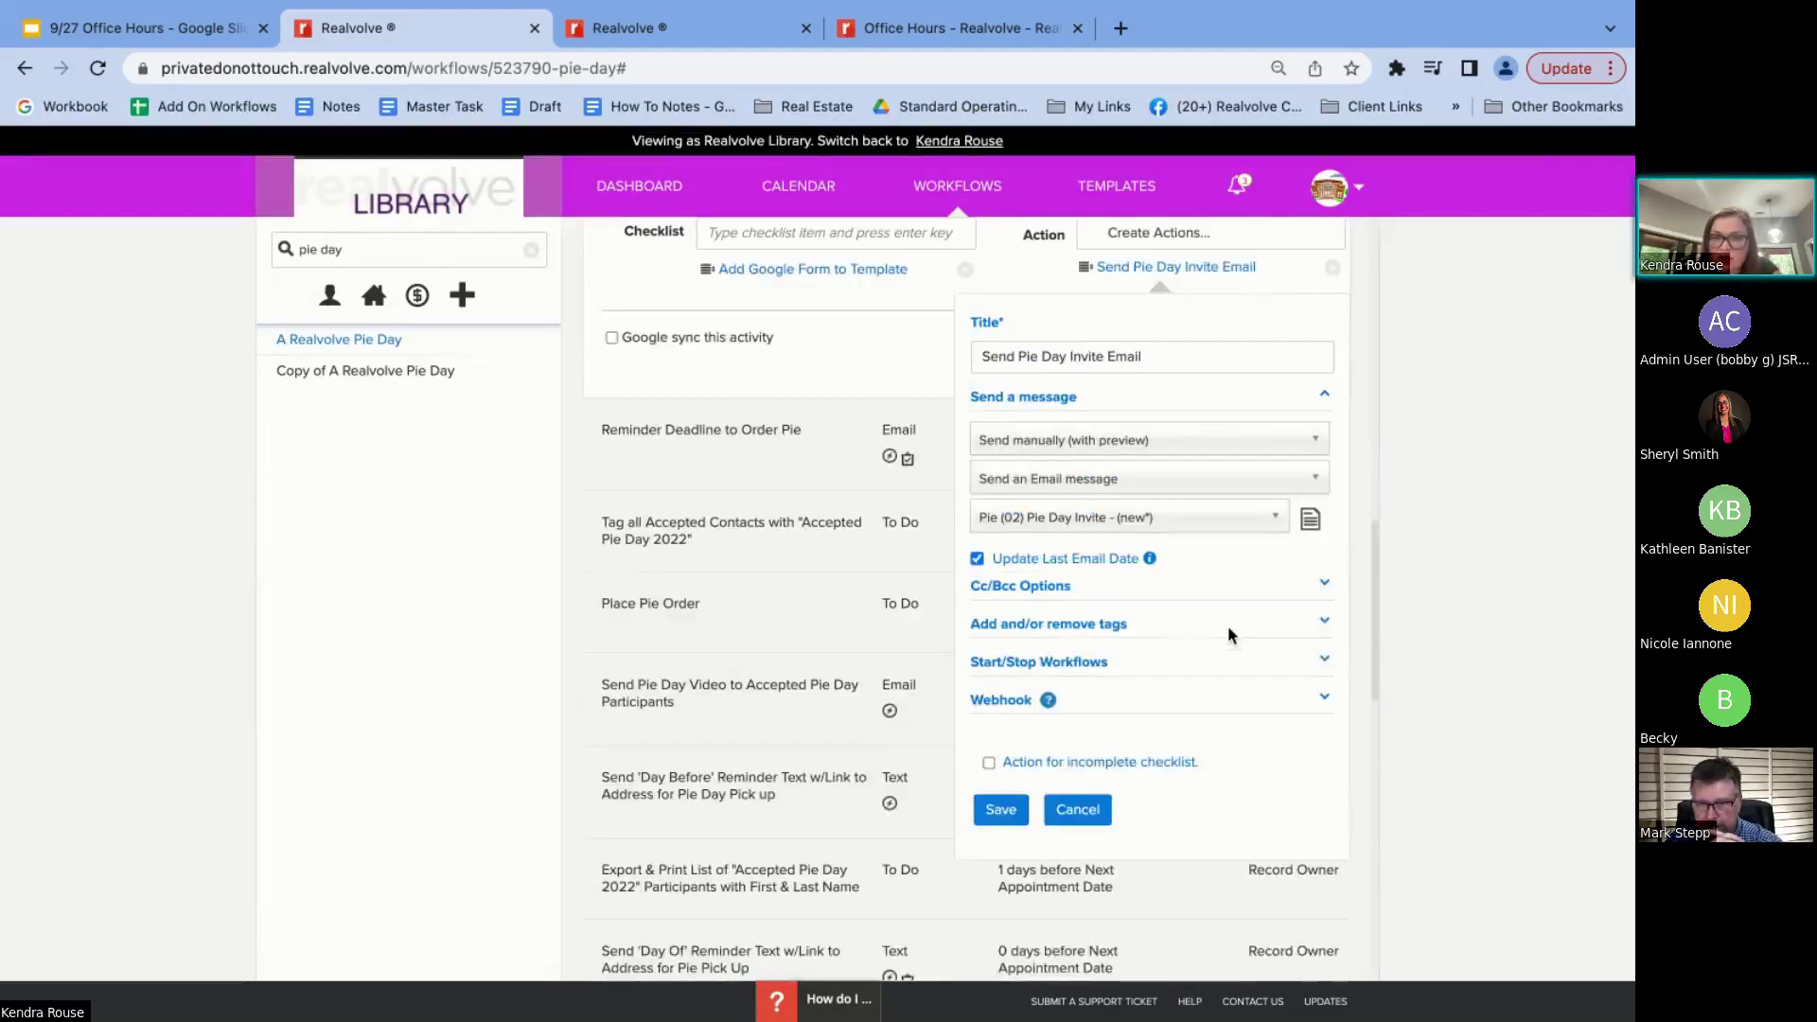
left_click(1310, 519)
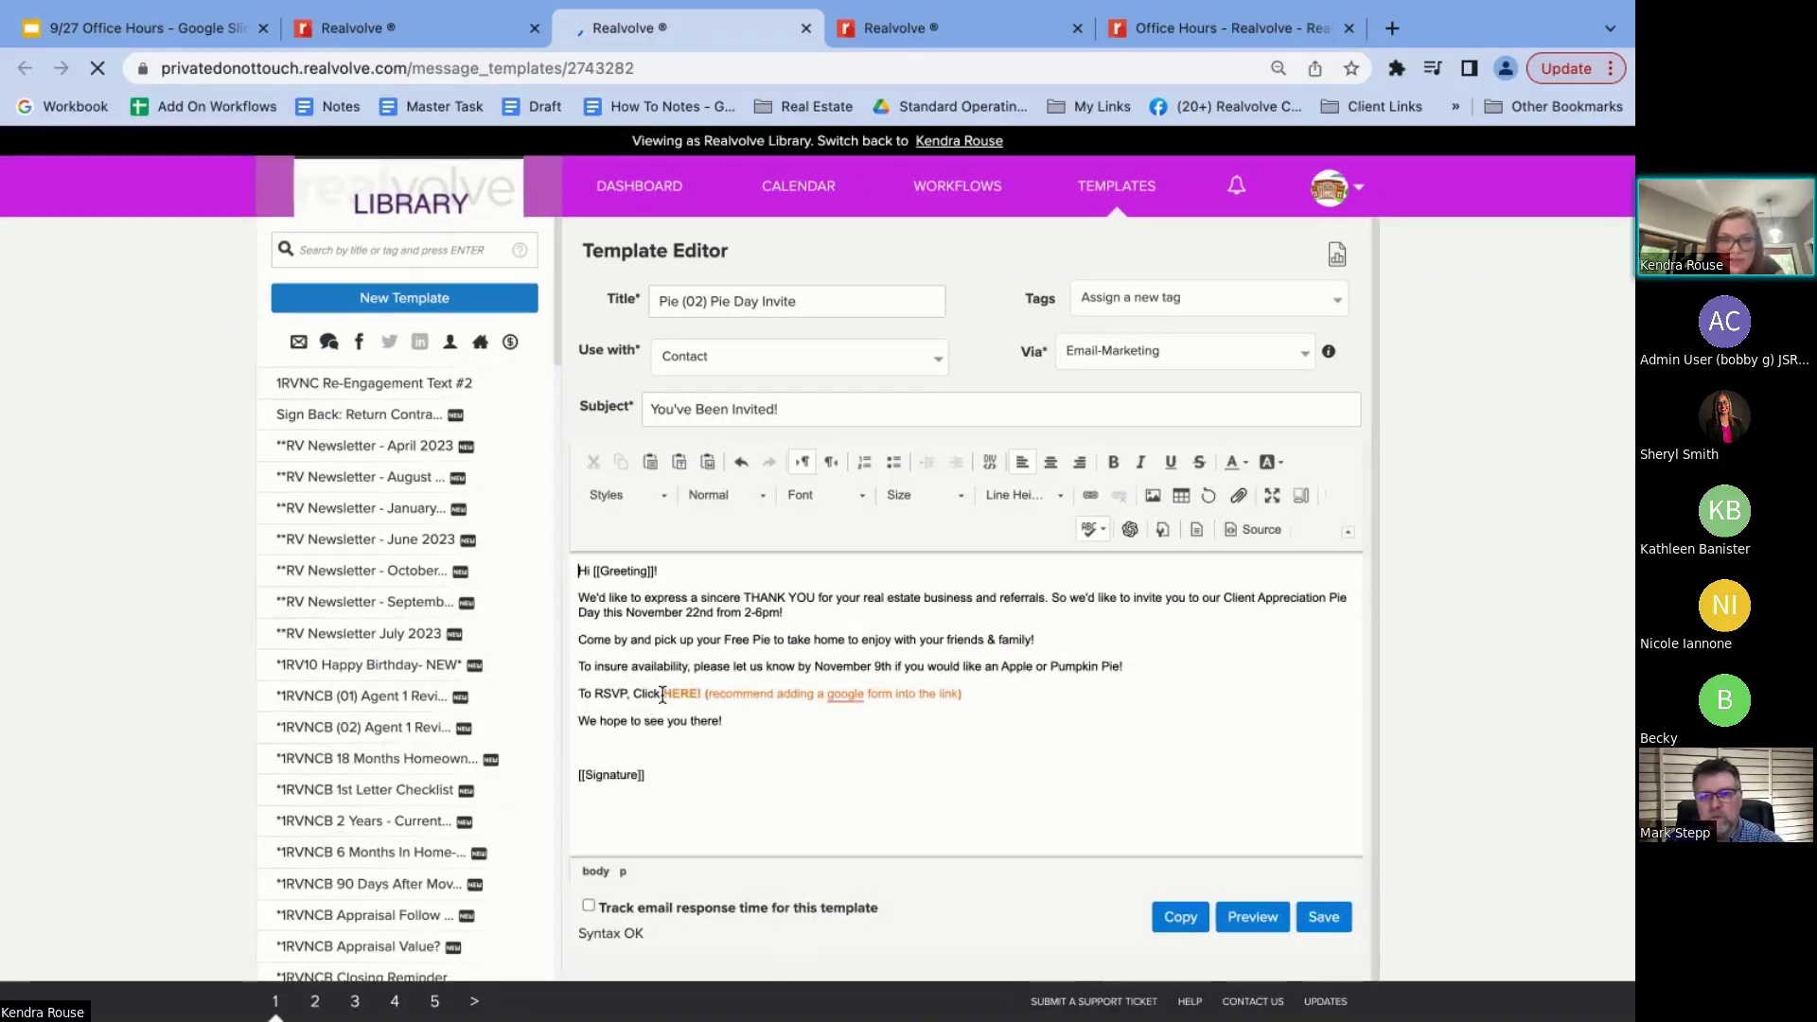
Highlight the orange "HERE!" RSVP text and its Google form recommendation in the Pie Day Invite template to point it out
left_click_drag(662, 693, 579, 694)
left_click(975, 693)
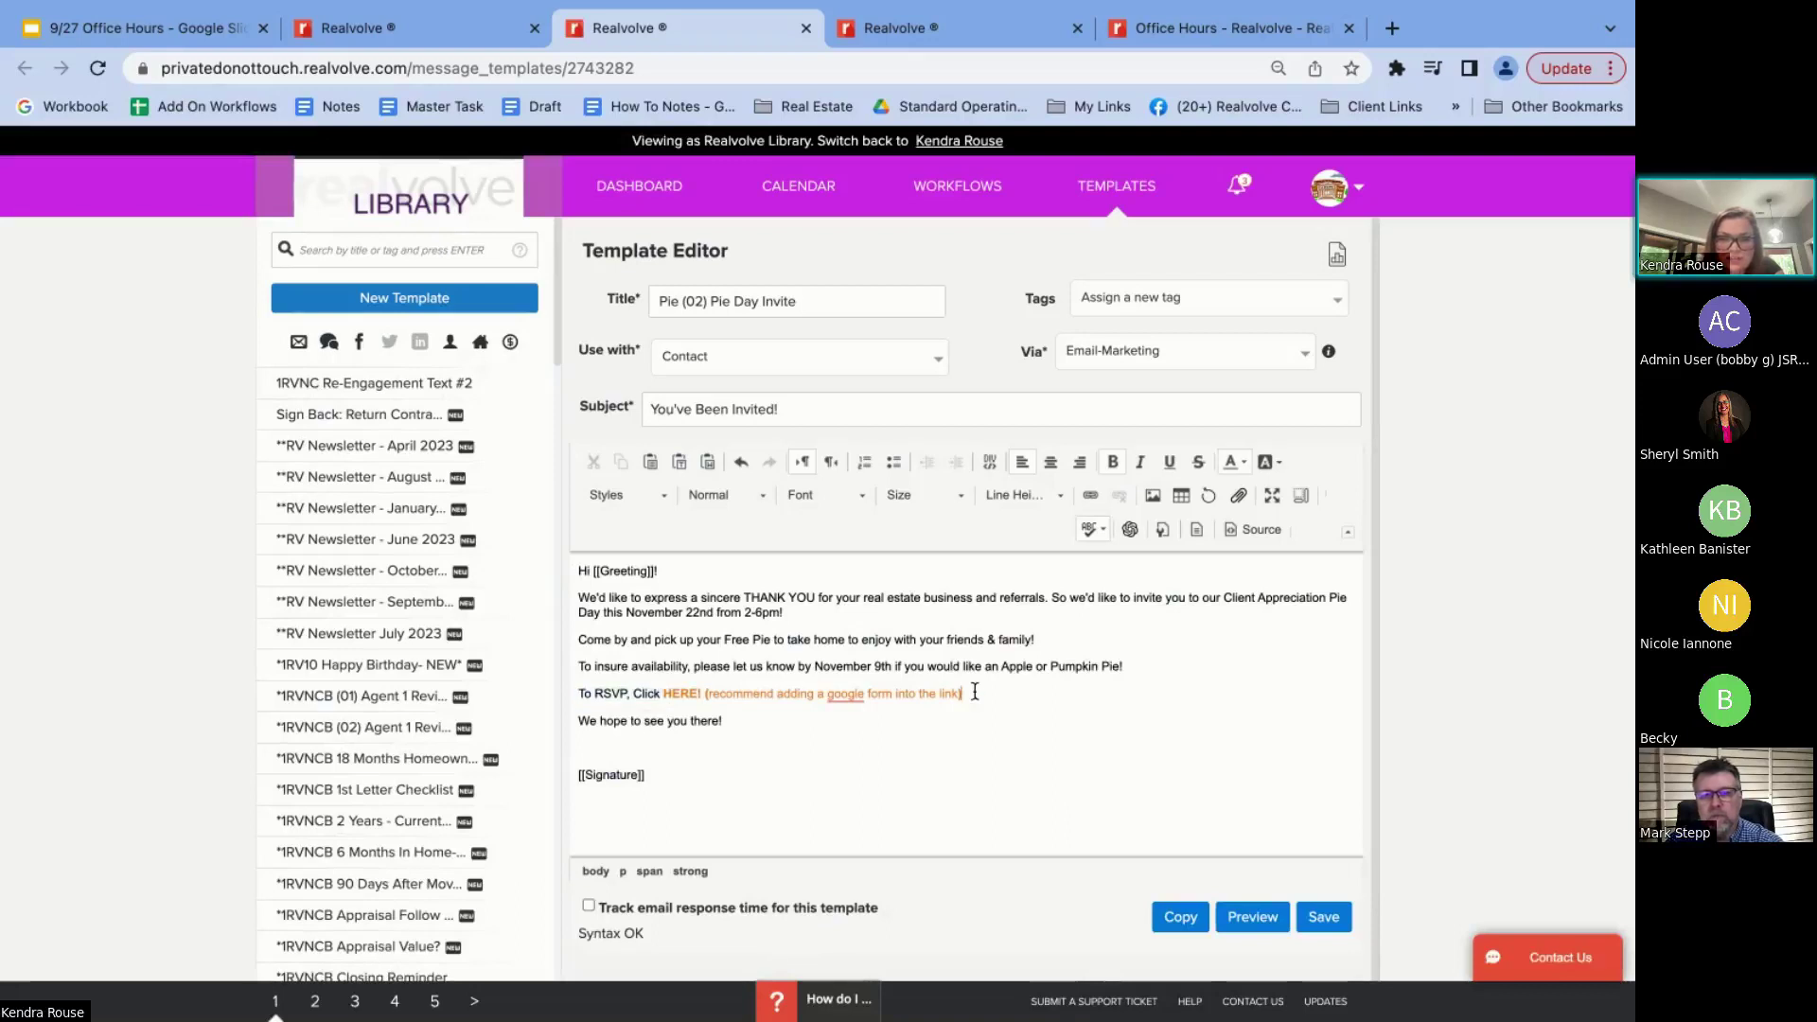
left_click_drag(663, 693, 968, 694)
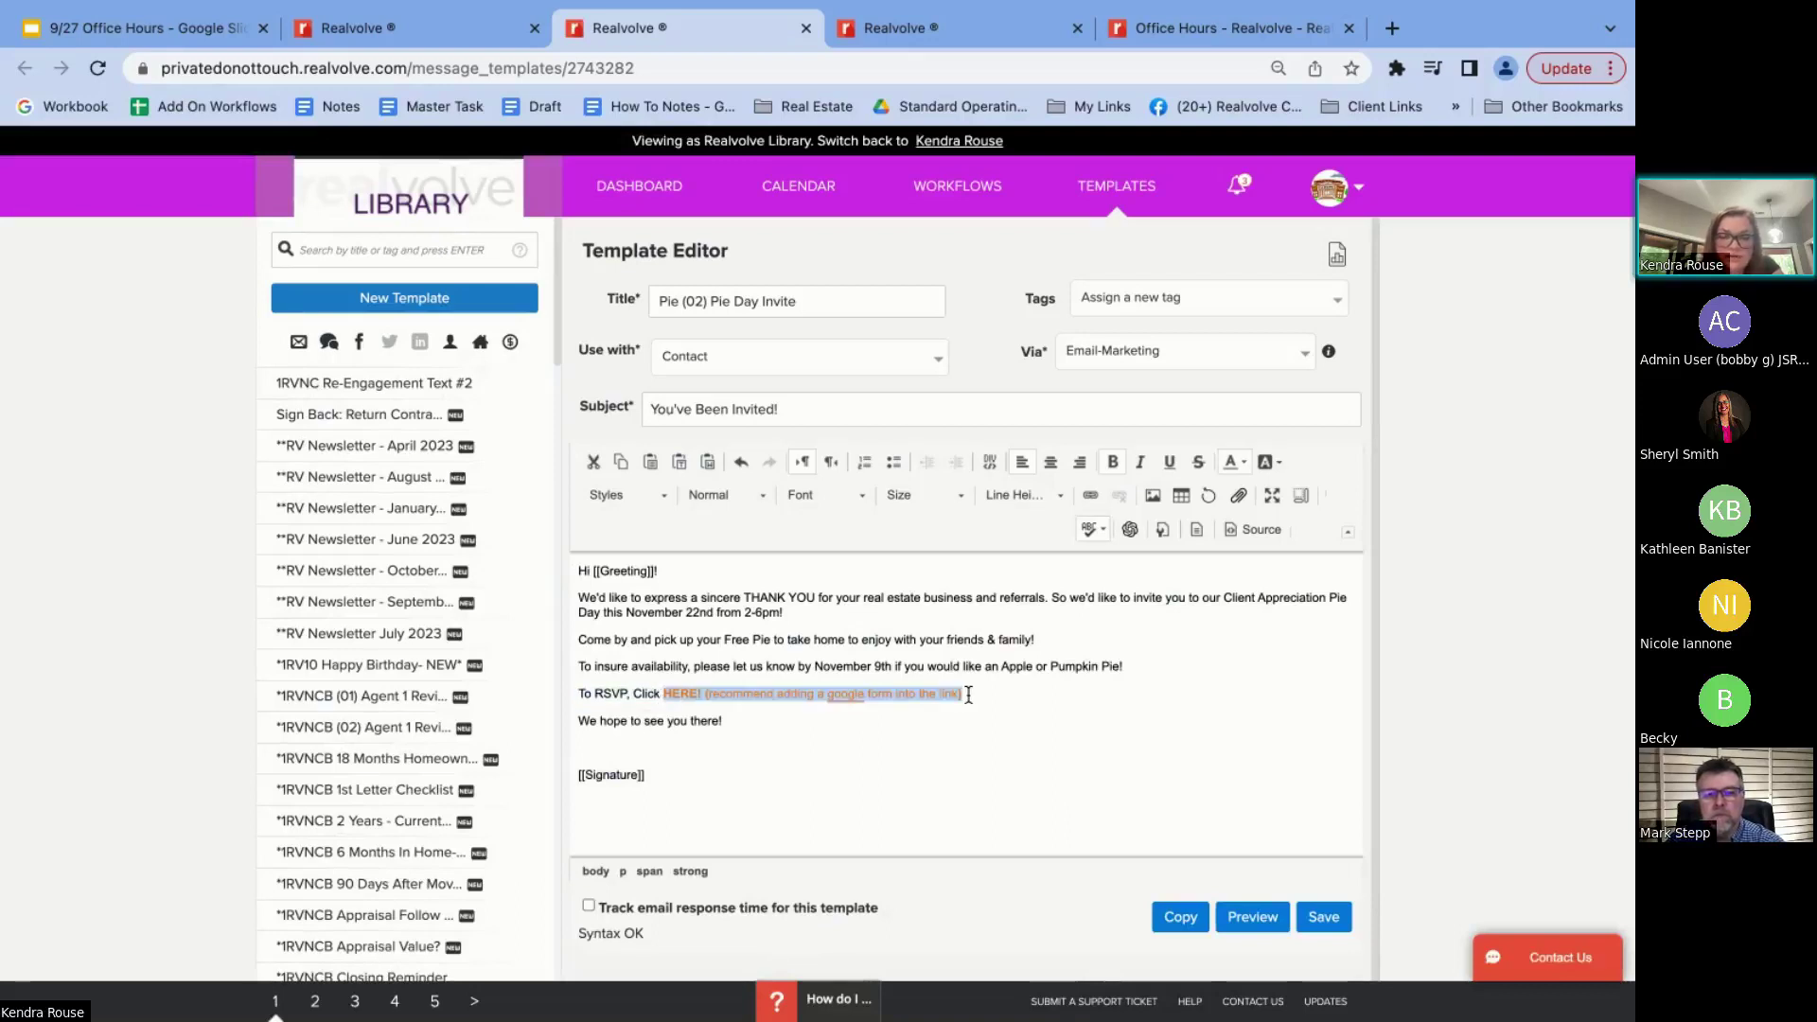
left_click(665, 694)
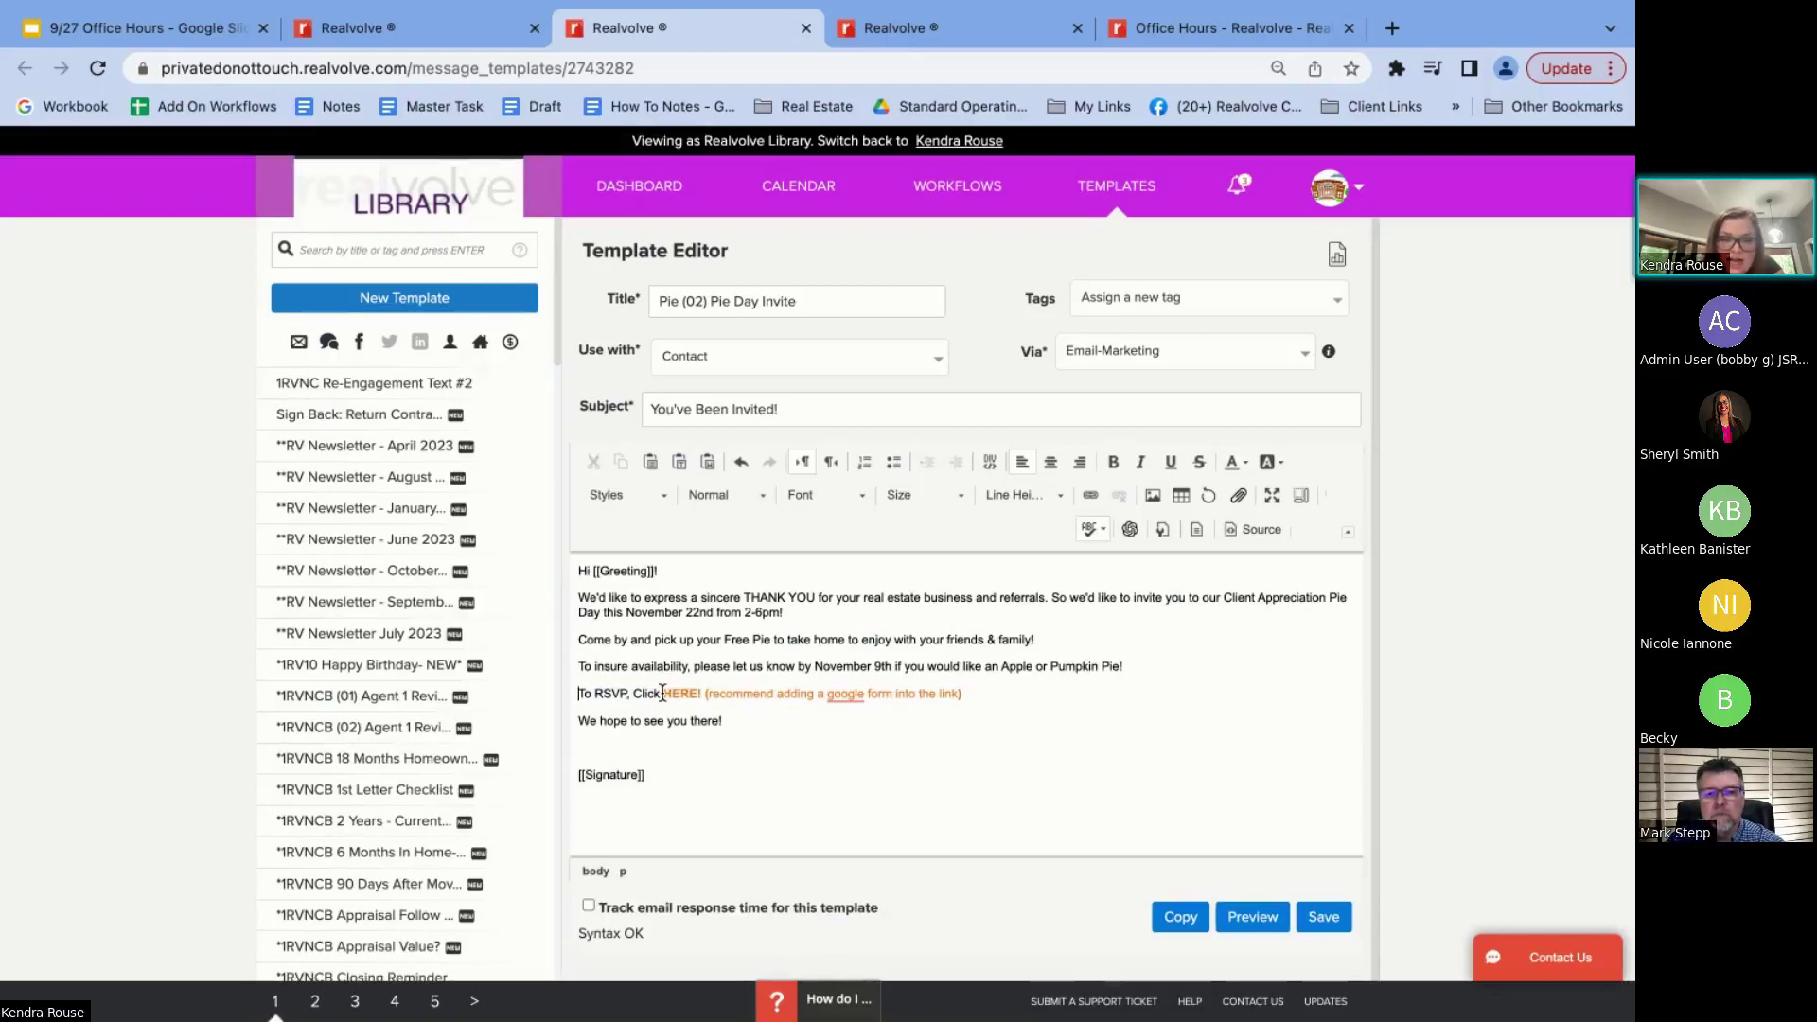
Show the URL link settings for "HERE!" in the invite template, cancel them and return to the Pie Day workflow
double_click(679, 693)
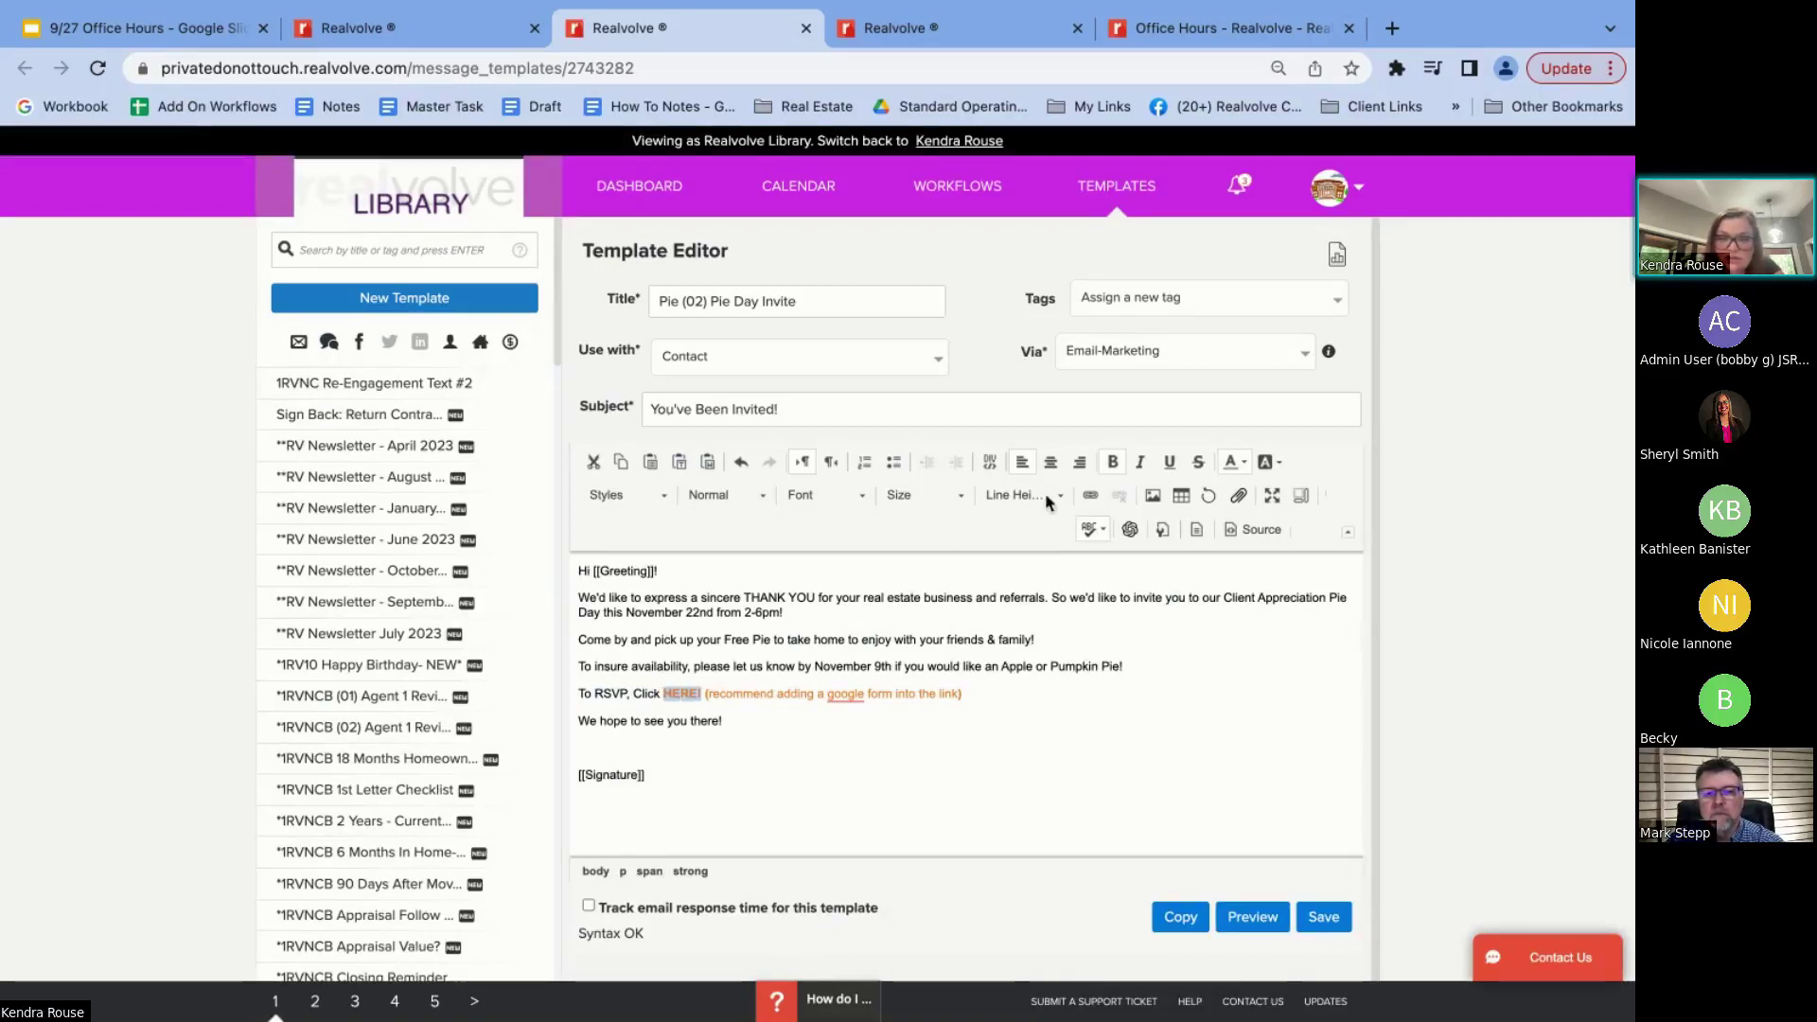
left_click(1090, 495)
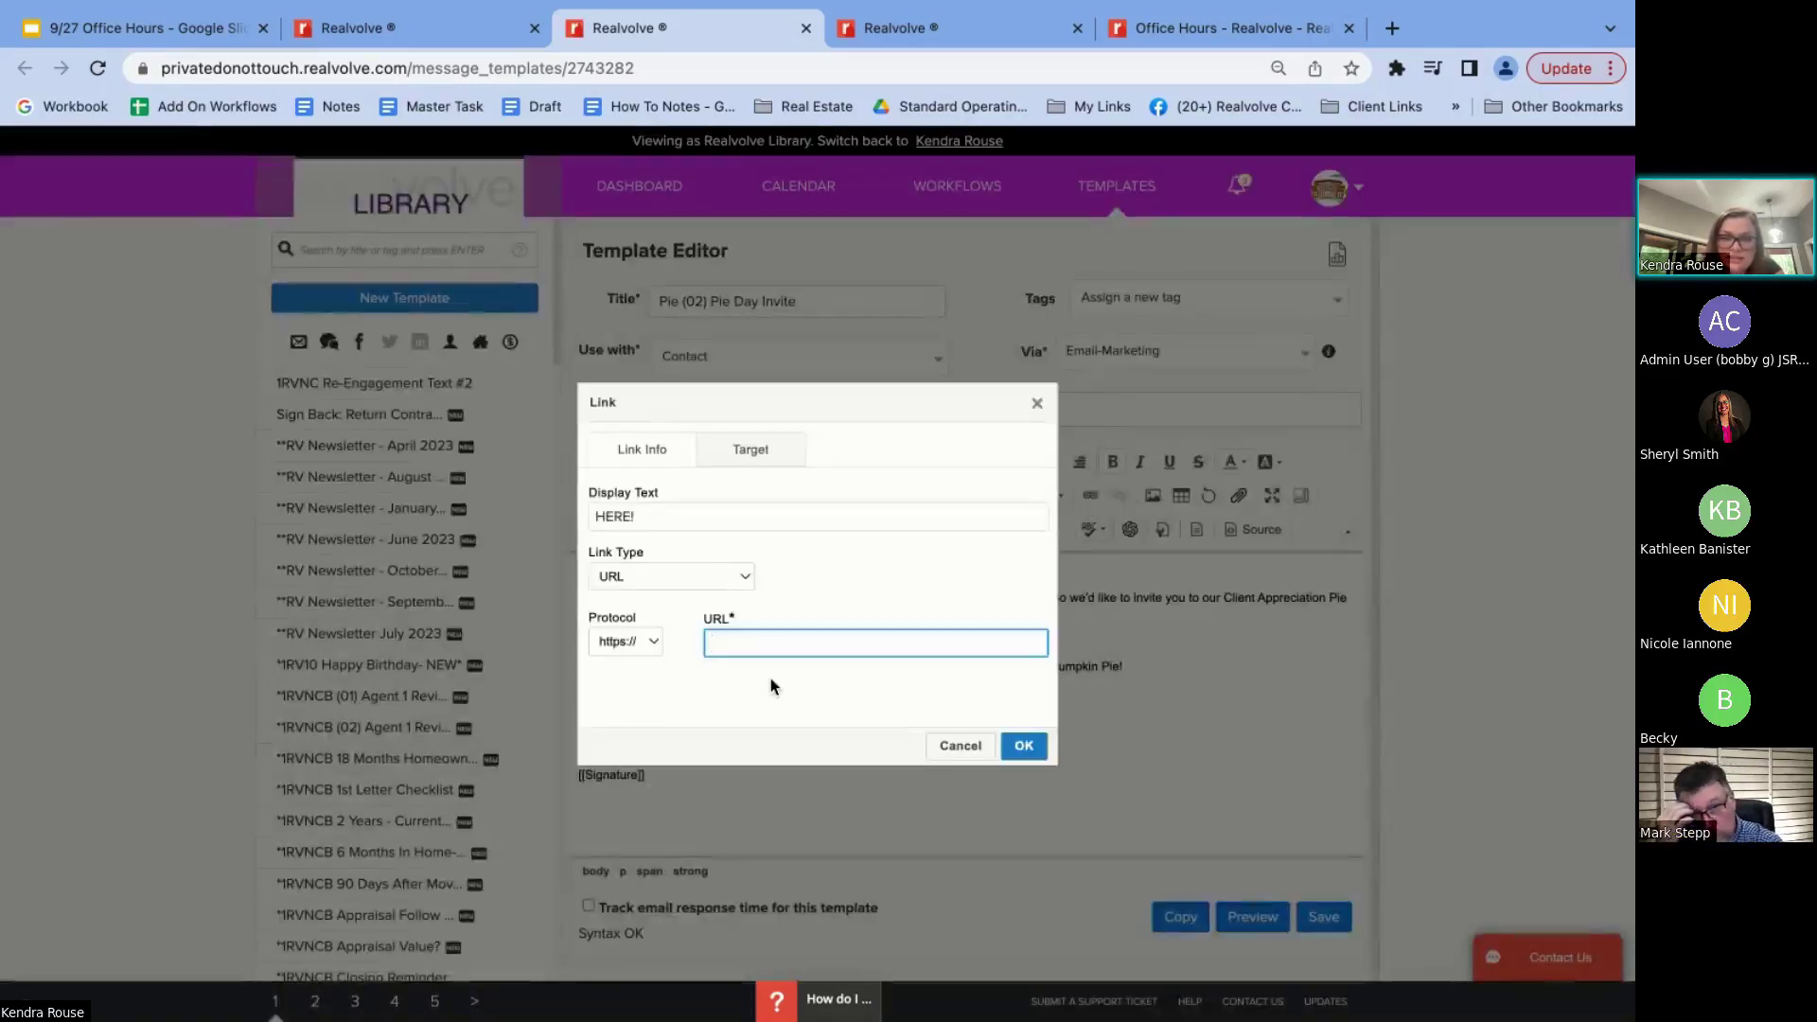
left_click(958, 753)
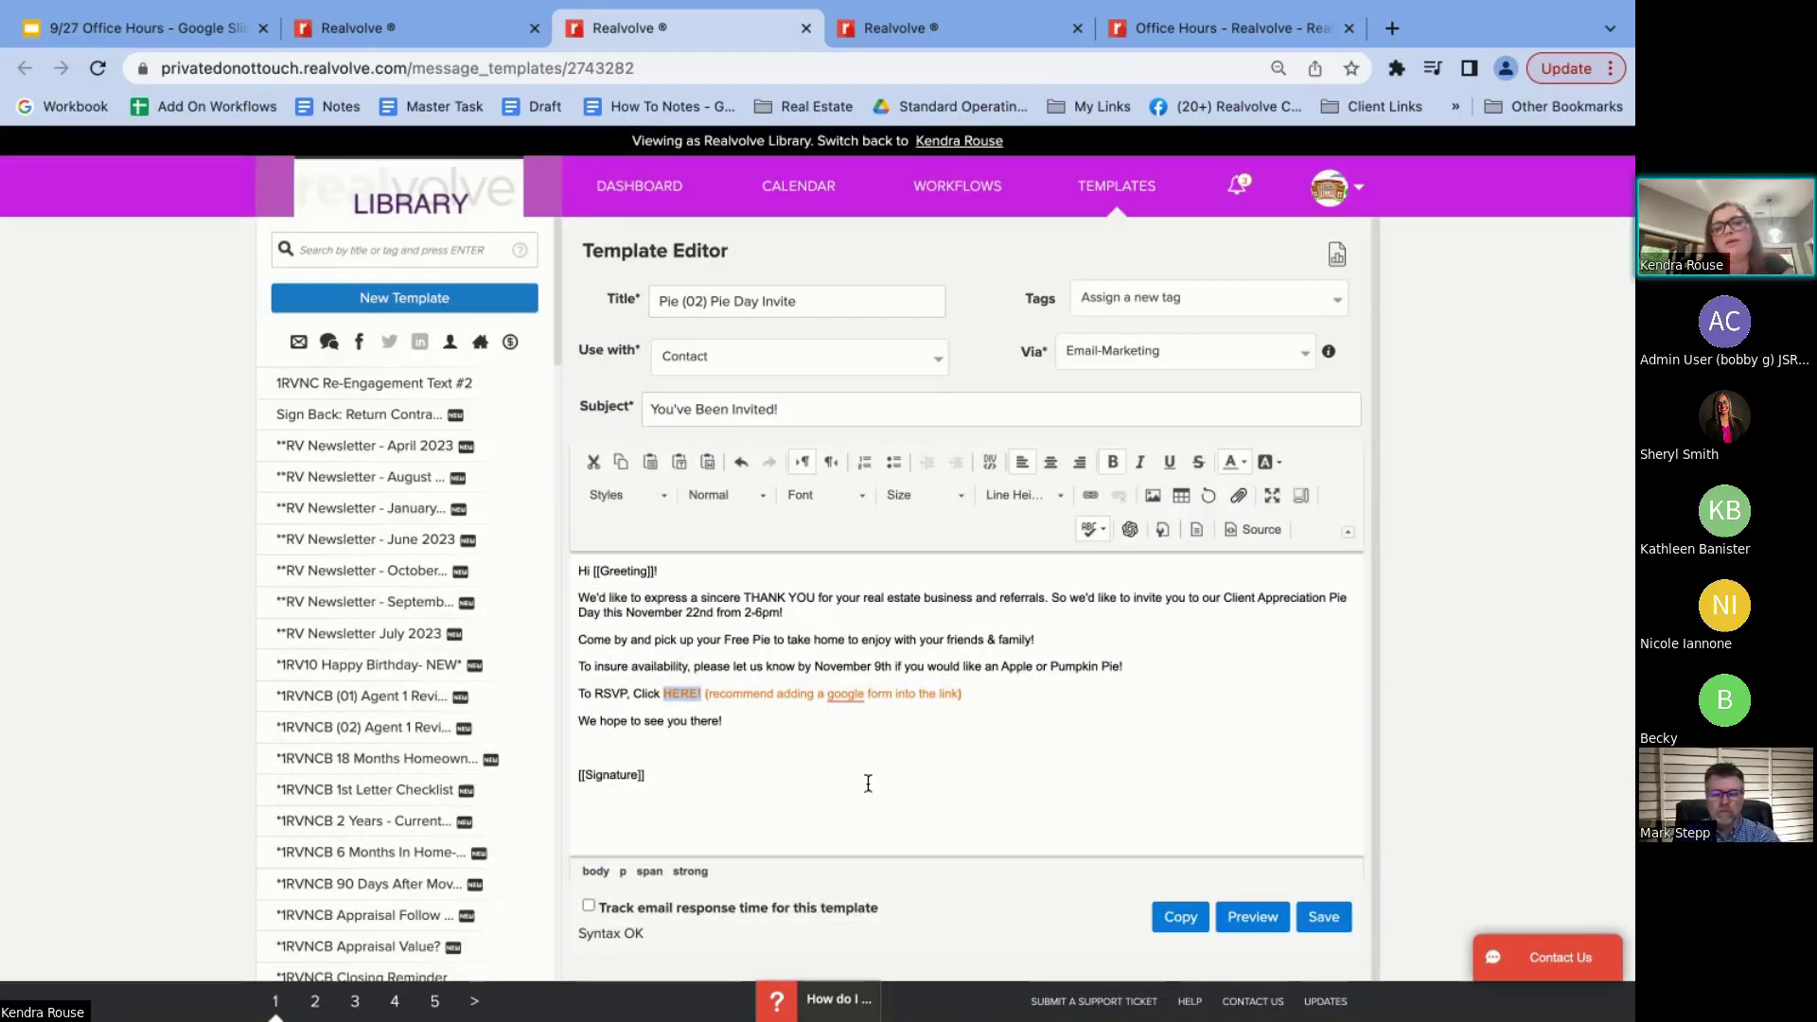
left_click(431, 43)
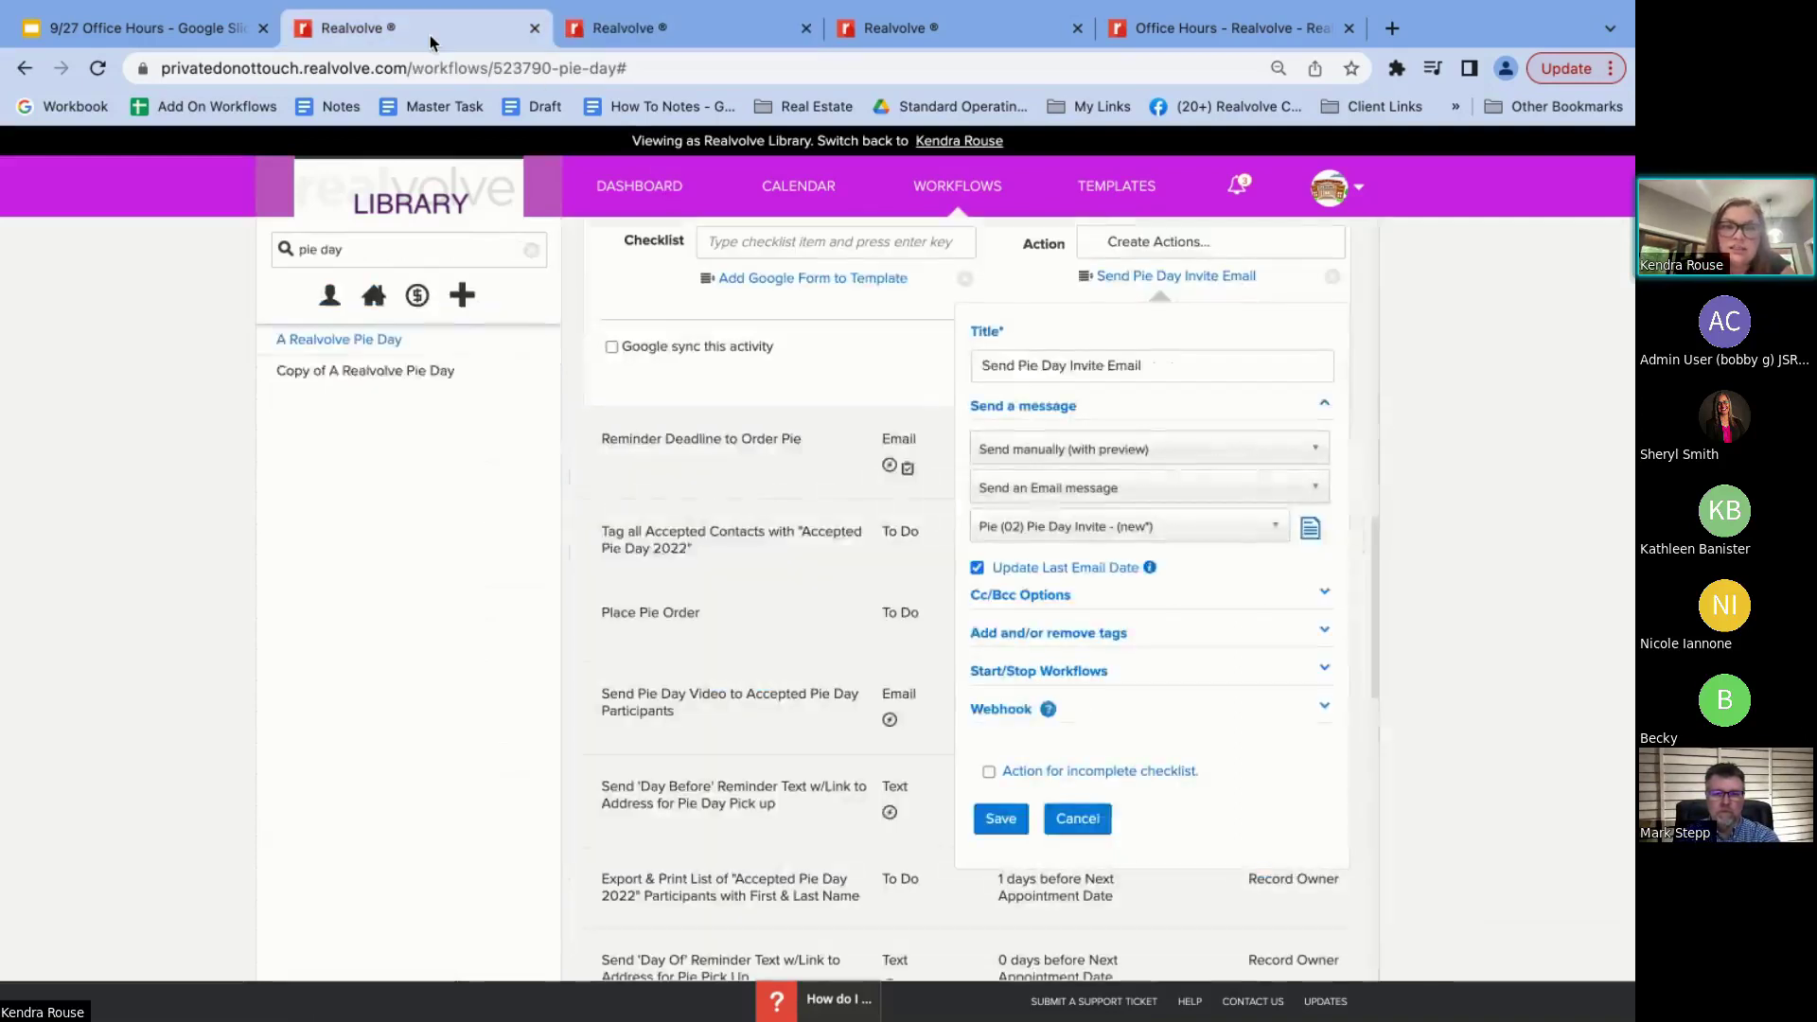
Cancel the "Send Pie Day Invite Email" action and close the "Send Out Pie Day Invite via Email" activity without updating it
left_click(1076, 819)
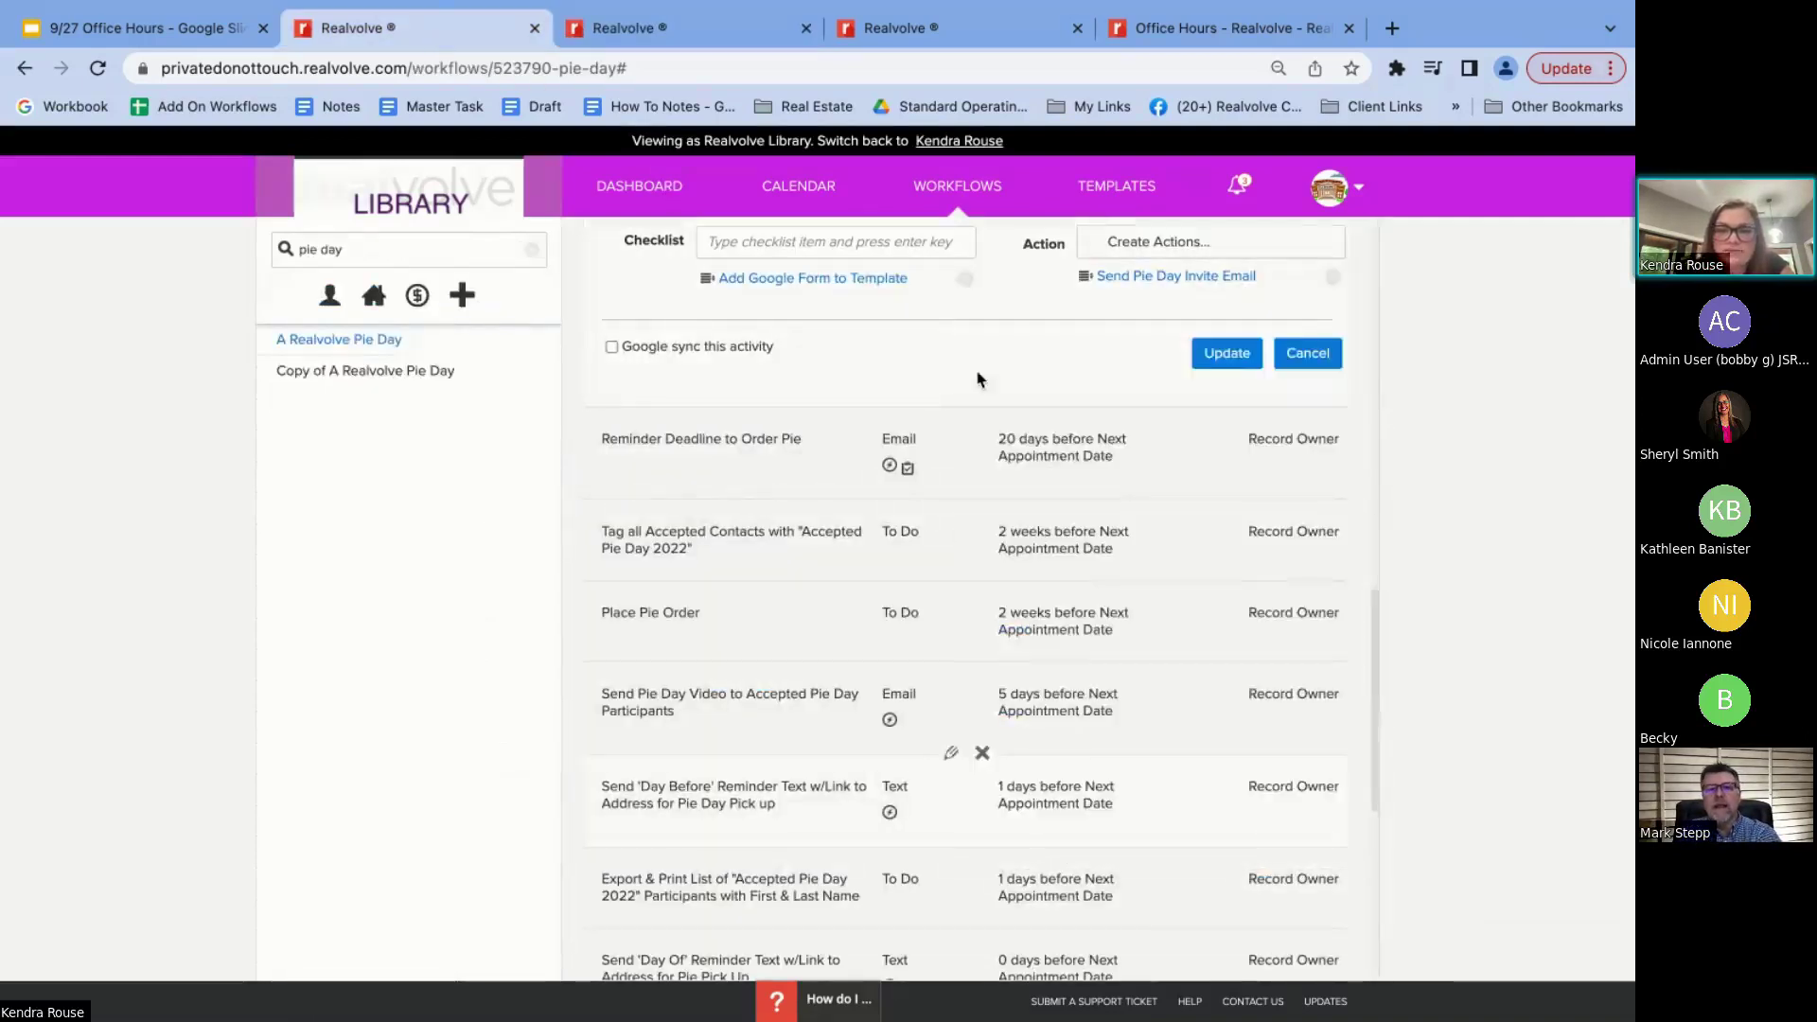
scroll(792, 537, "up", 5)
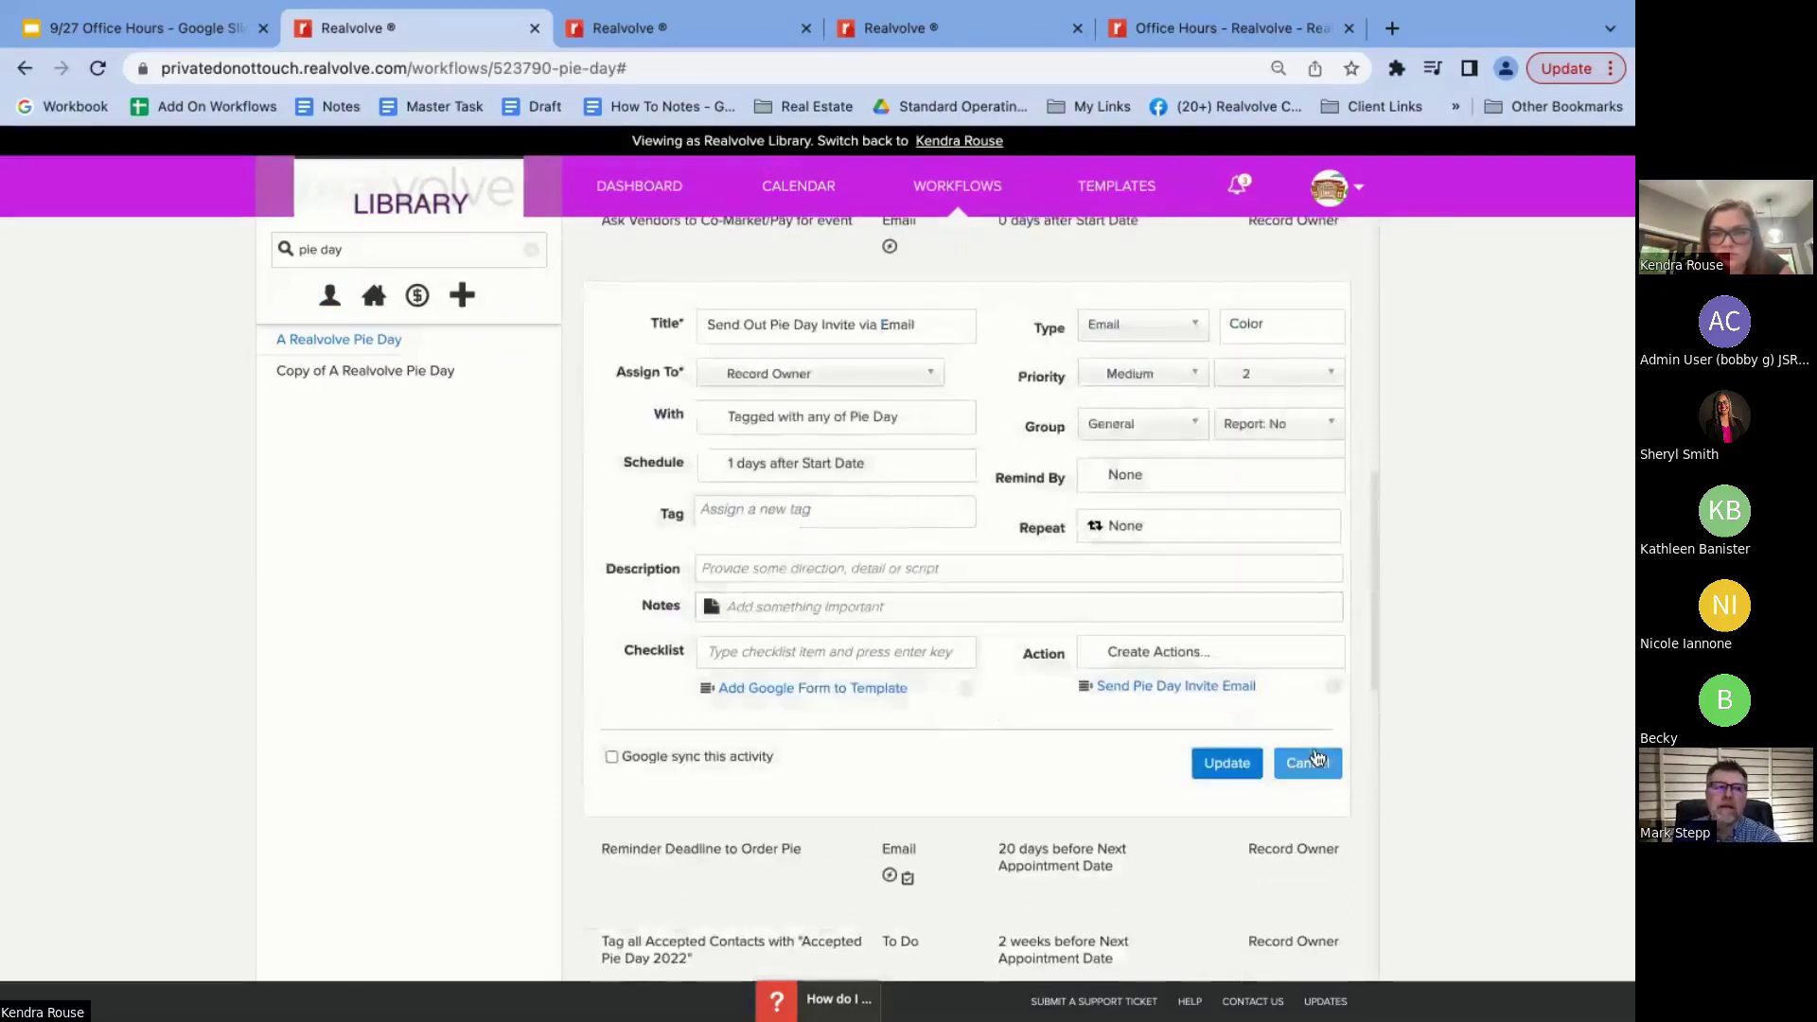
left_click(1310, 760)
scroll(1323, 804, "up", 1)
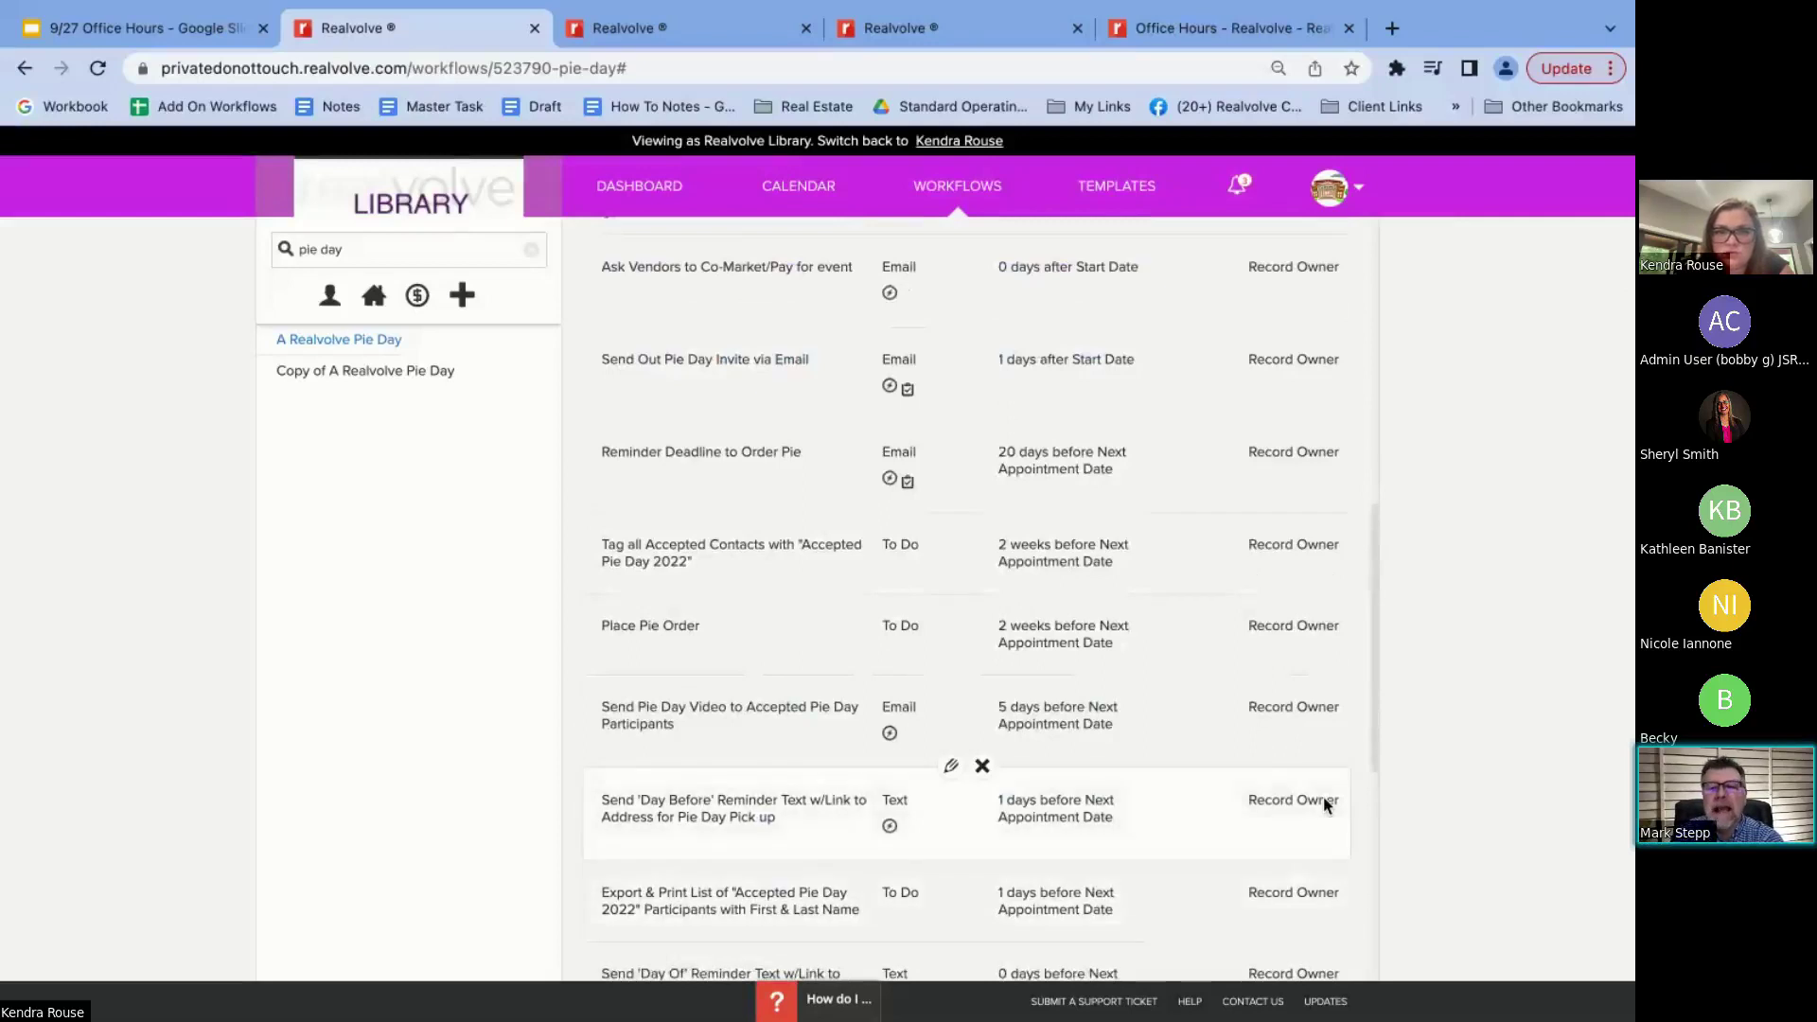
Review the Pie Day activities from the email invite and order deadline reminder through the pie order, day-of reminder text and thank-you email
scroll(1325, 803, "up", 1)
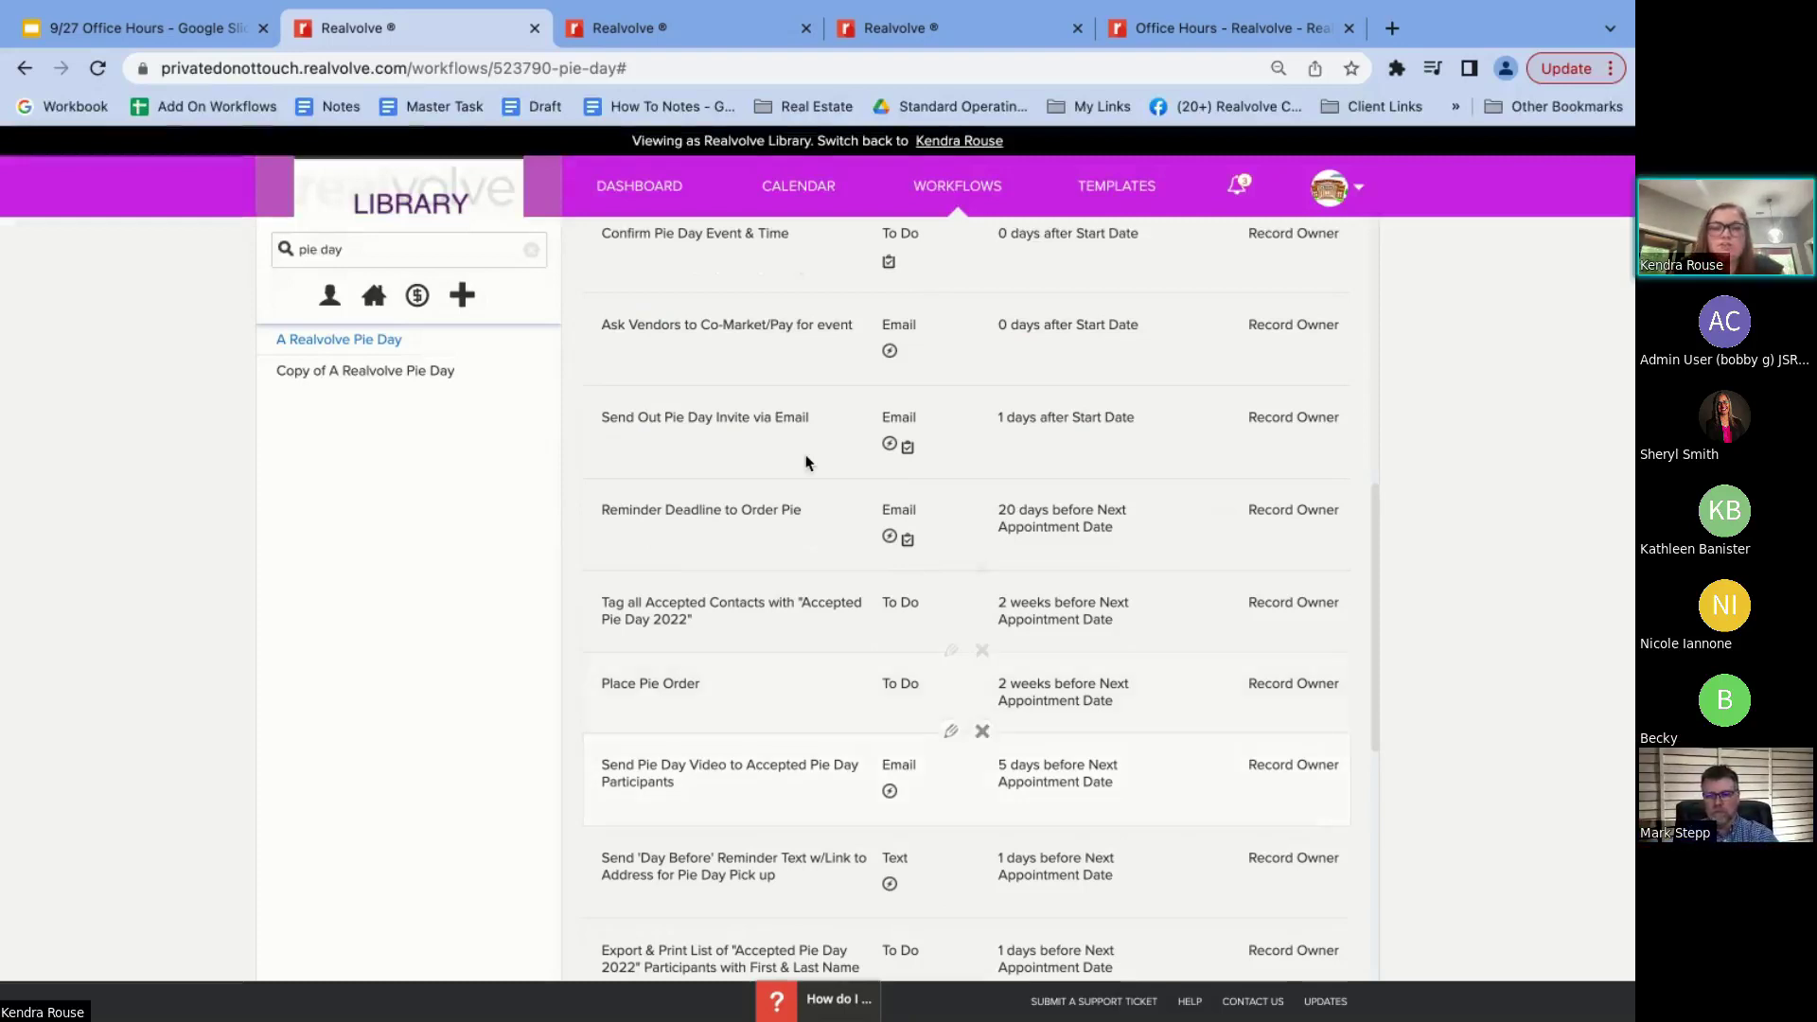
scroll(847, 713, "down", 1)
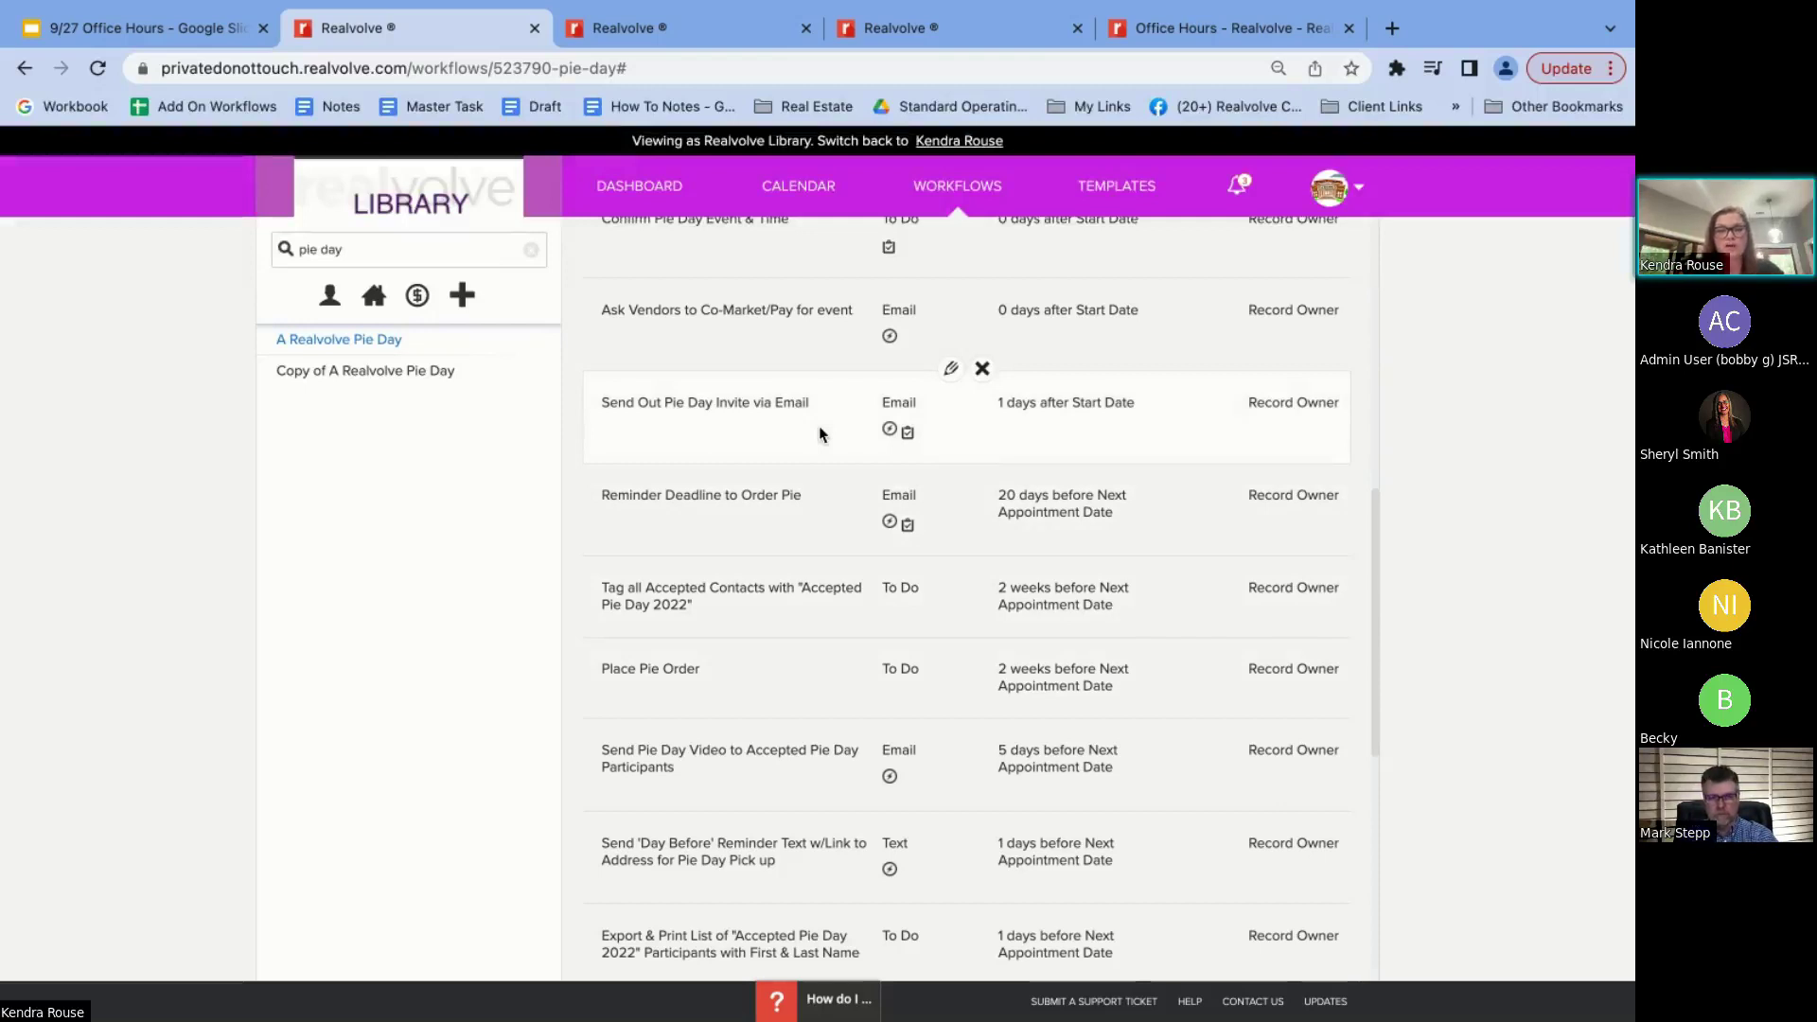
scroll(798, 536, "down", 1)
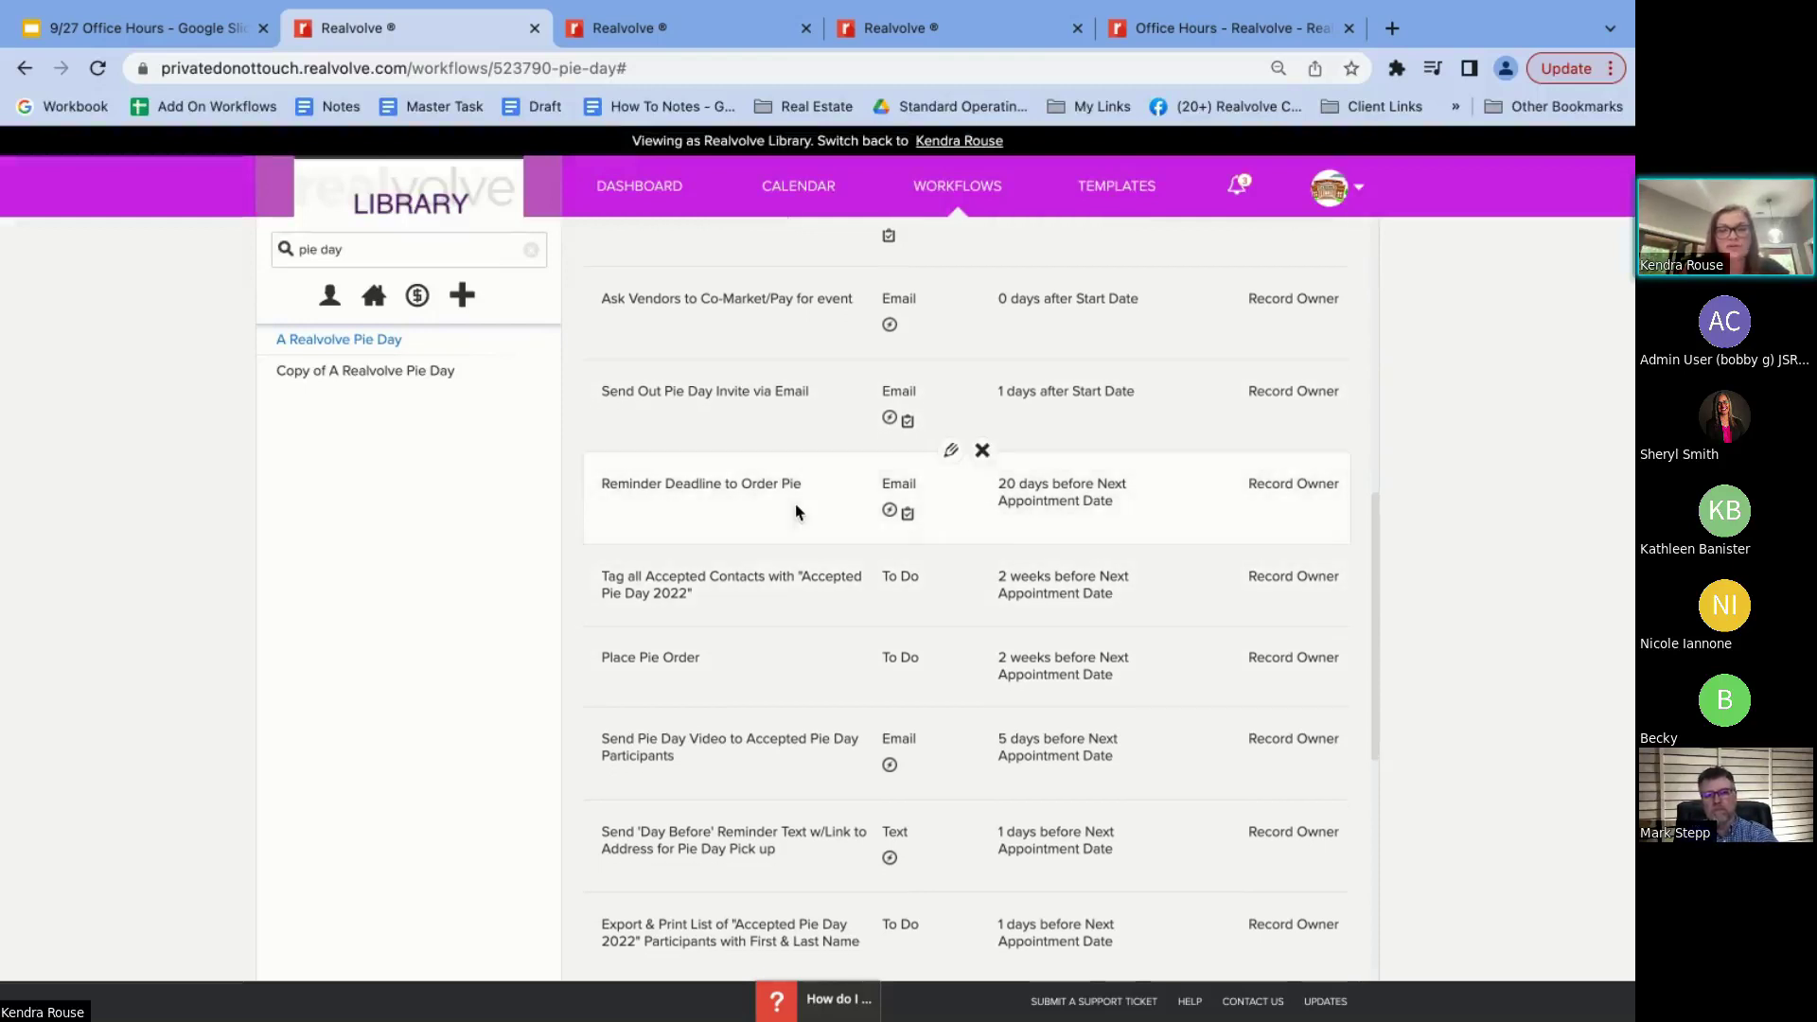
scroll(795, 509, "down", 1)
scroll(794, 511, "up", 1)
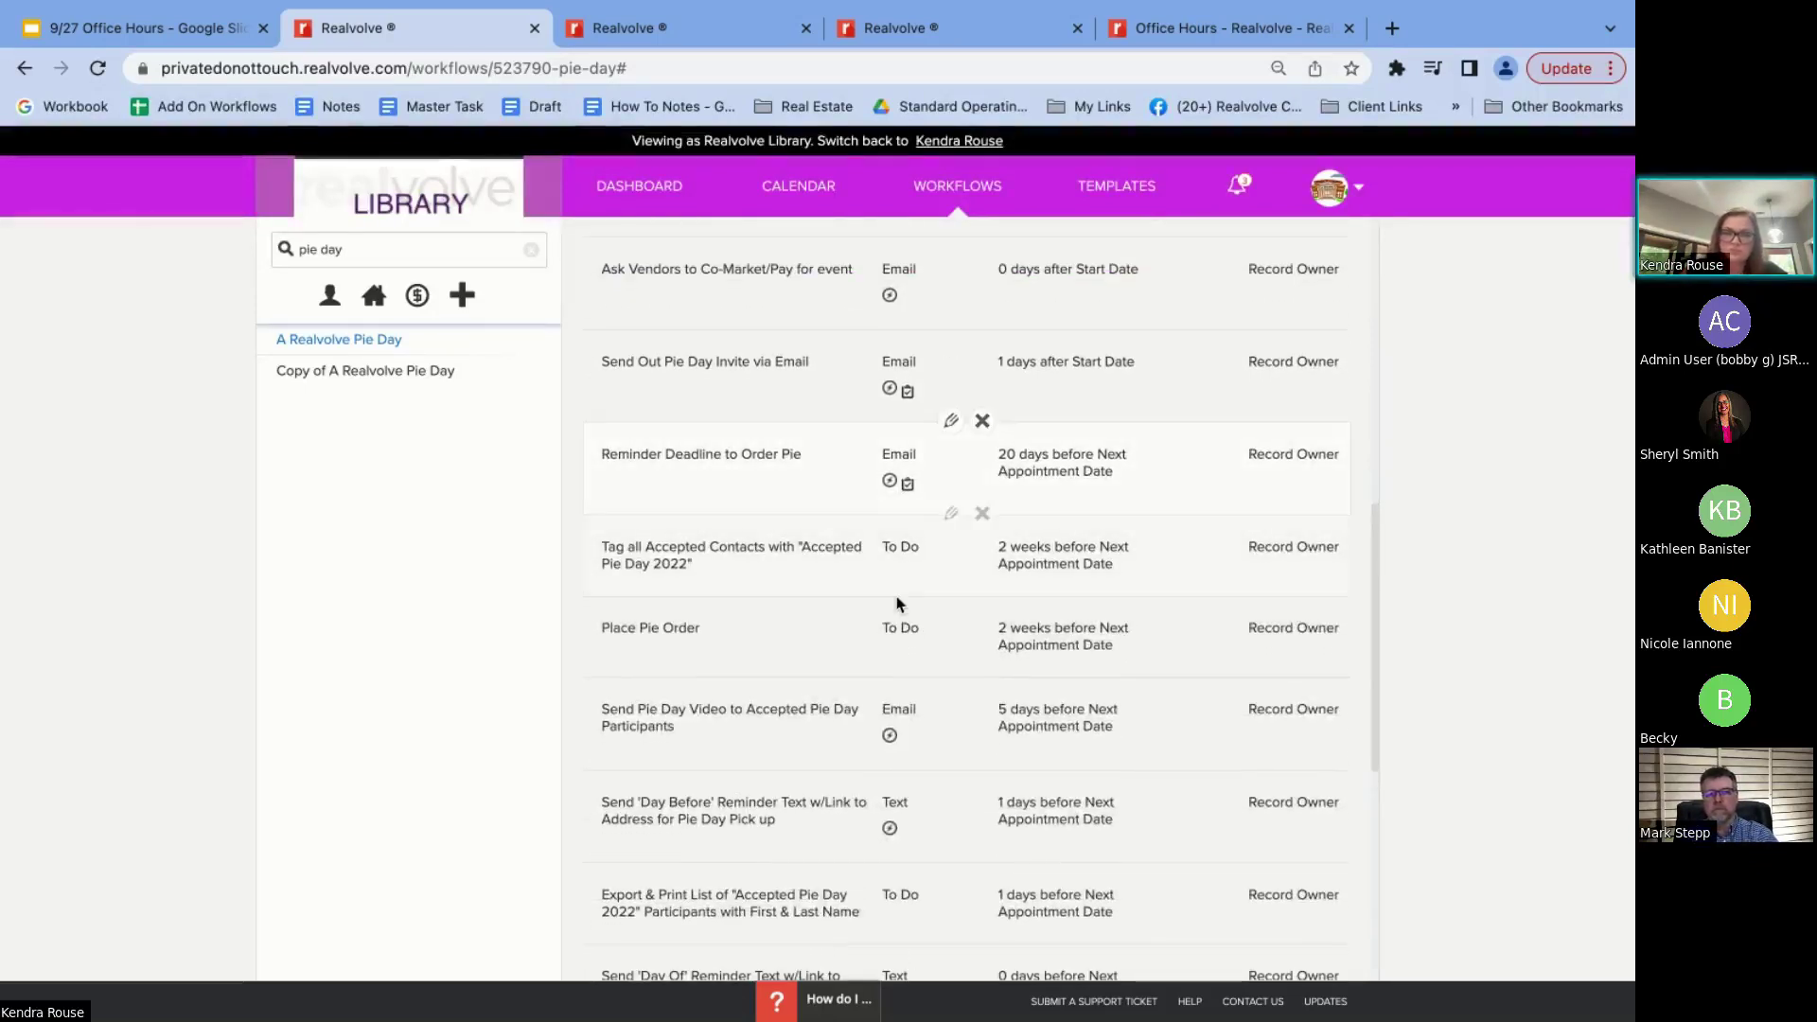
scroll(897, 605, "down", 1)
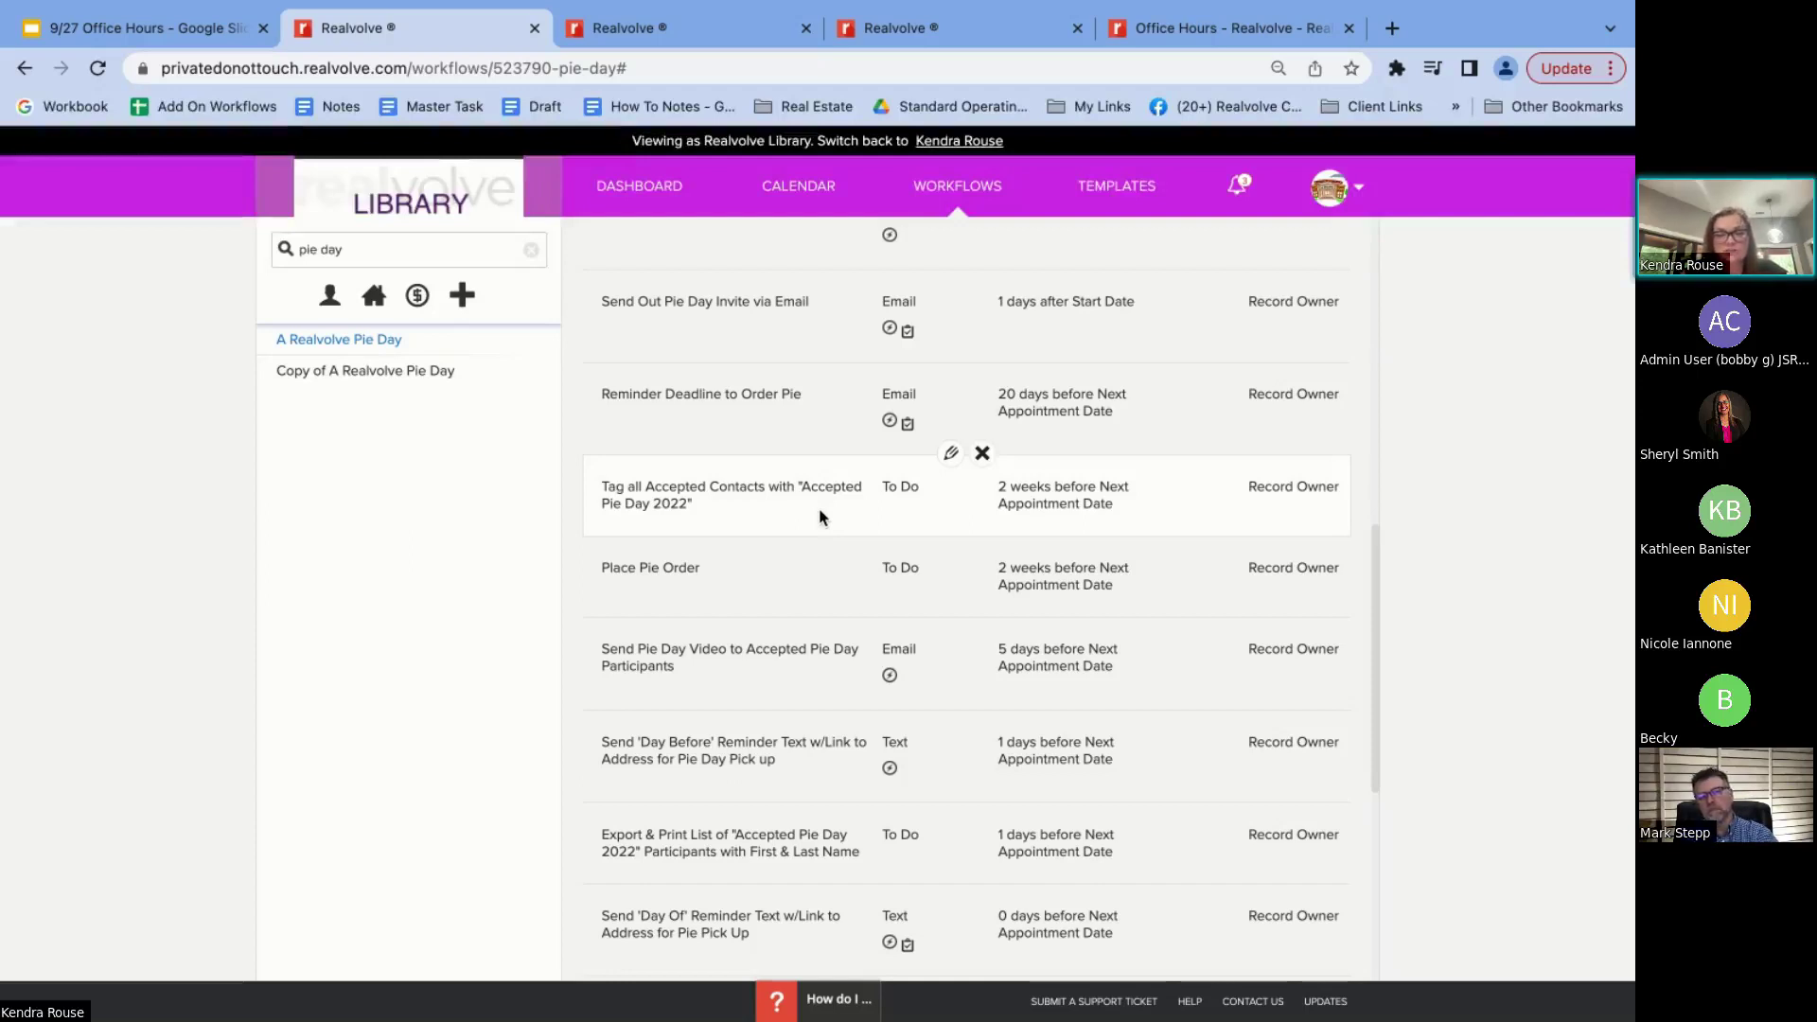
scroll(820, 507, "down", 1)
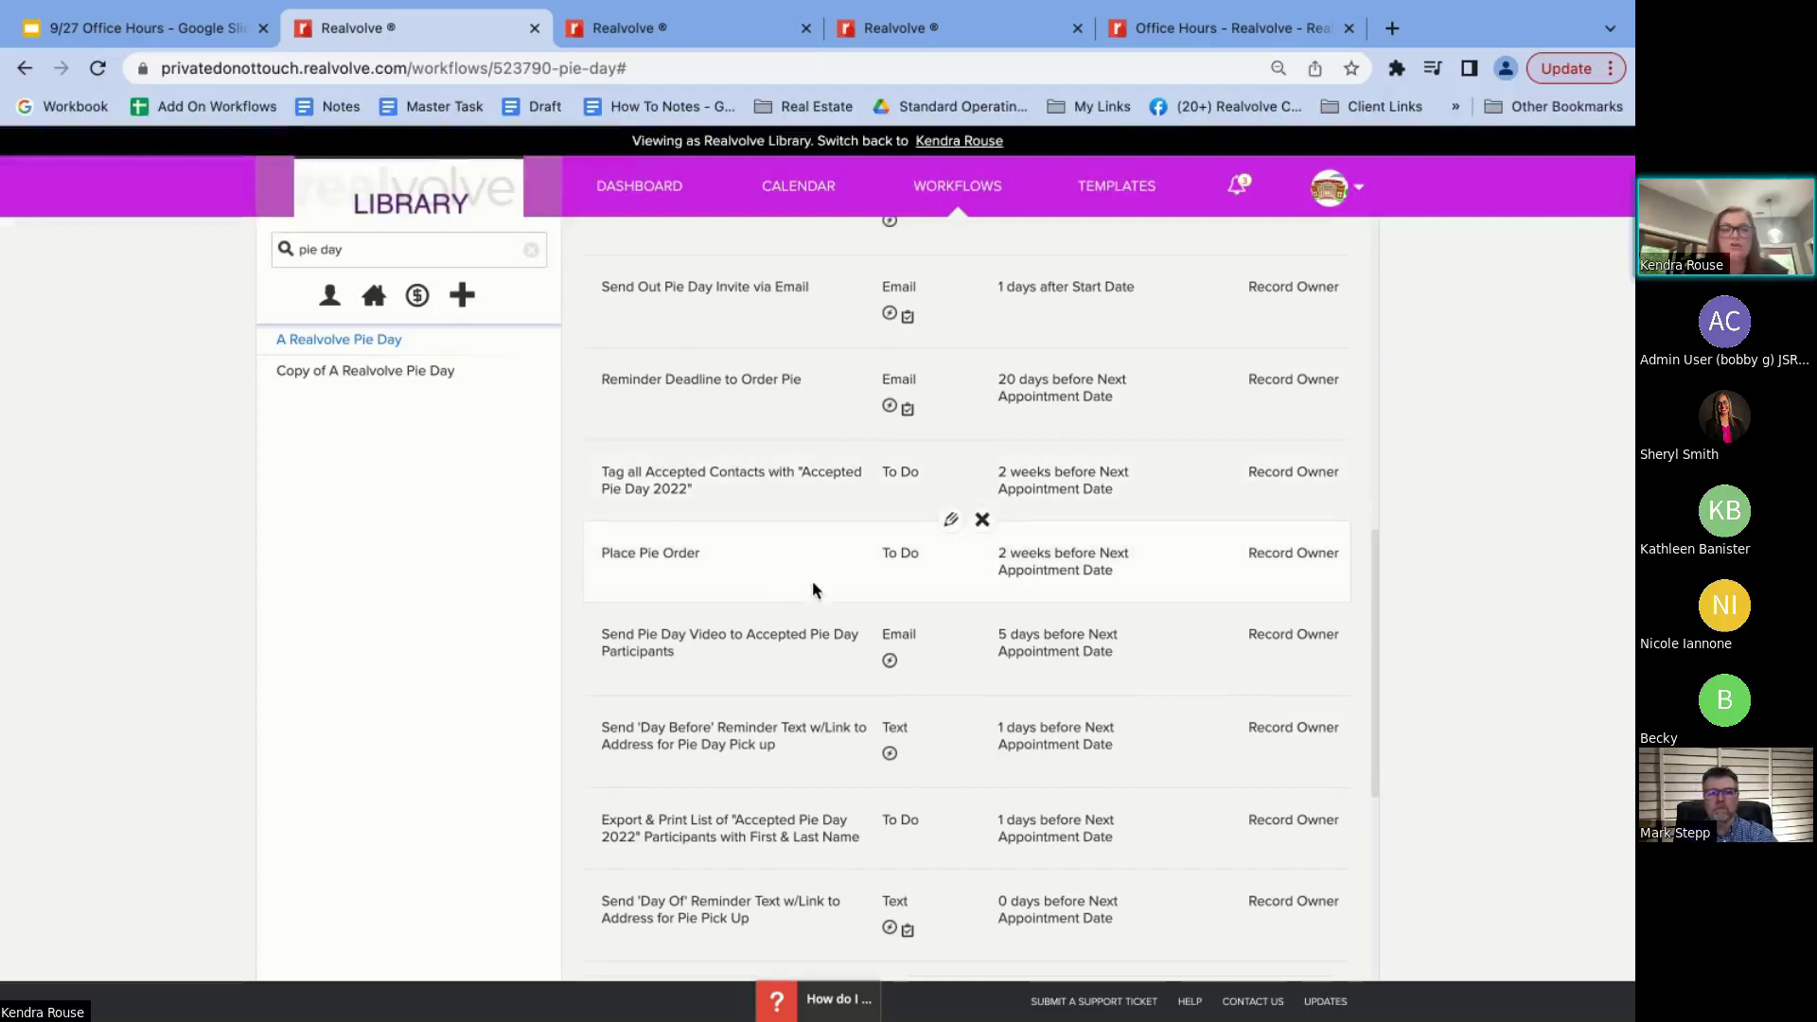
scroll(814, 591, "down", 1)
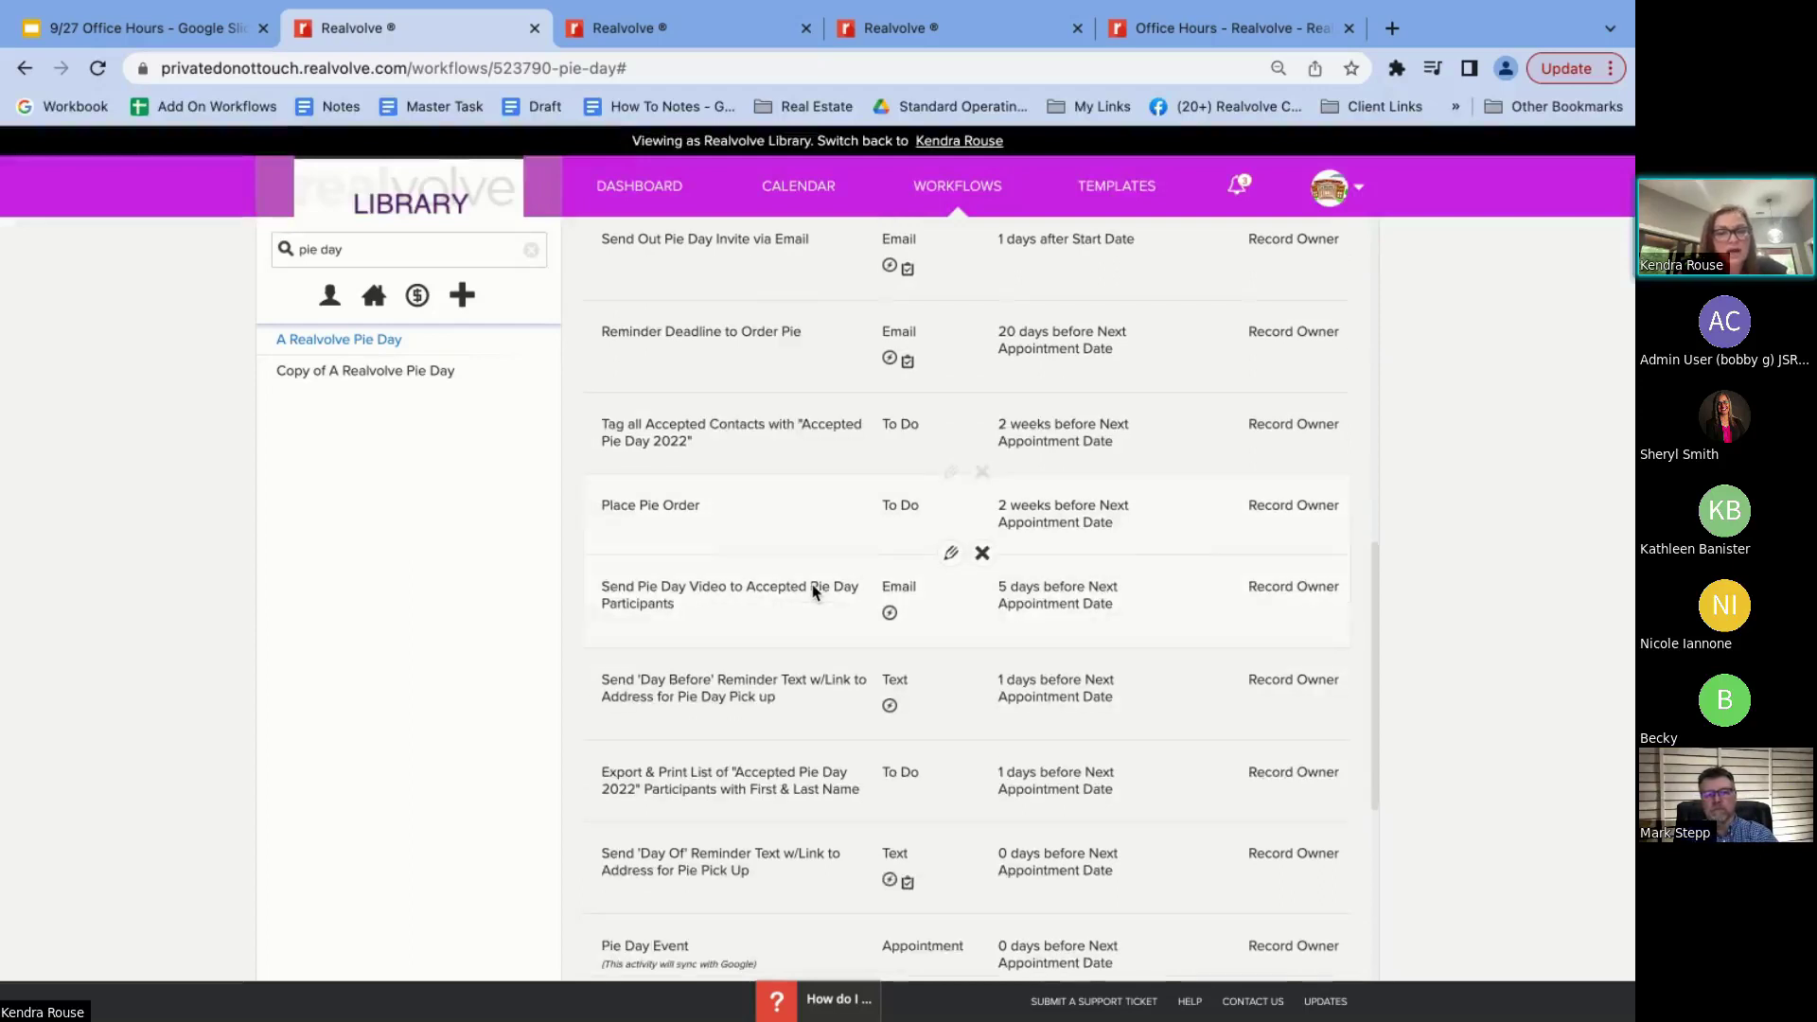
scroll(813, 591, "down", 1)
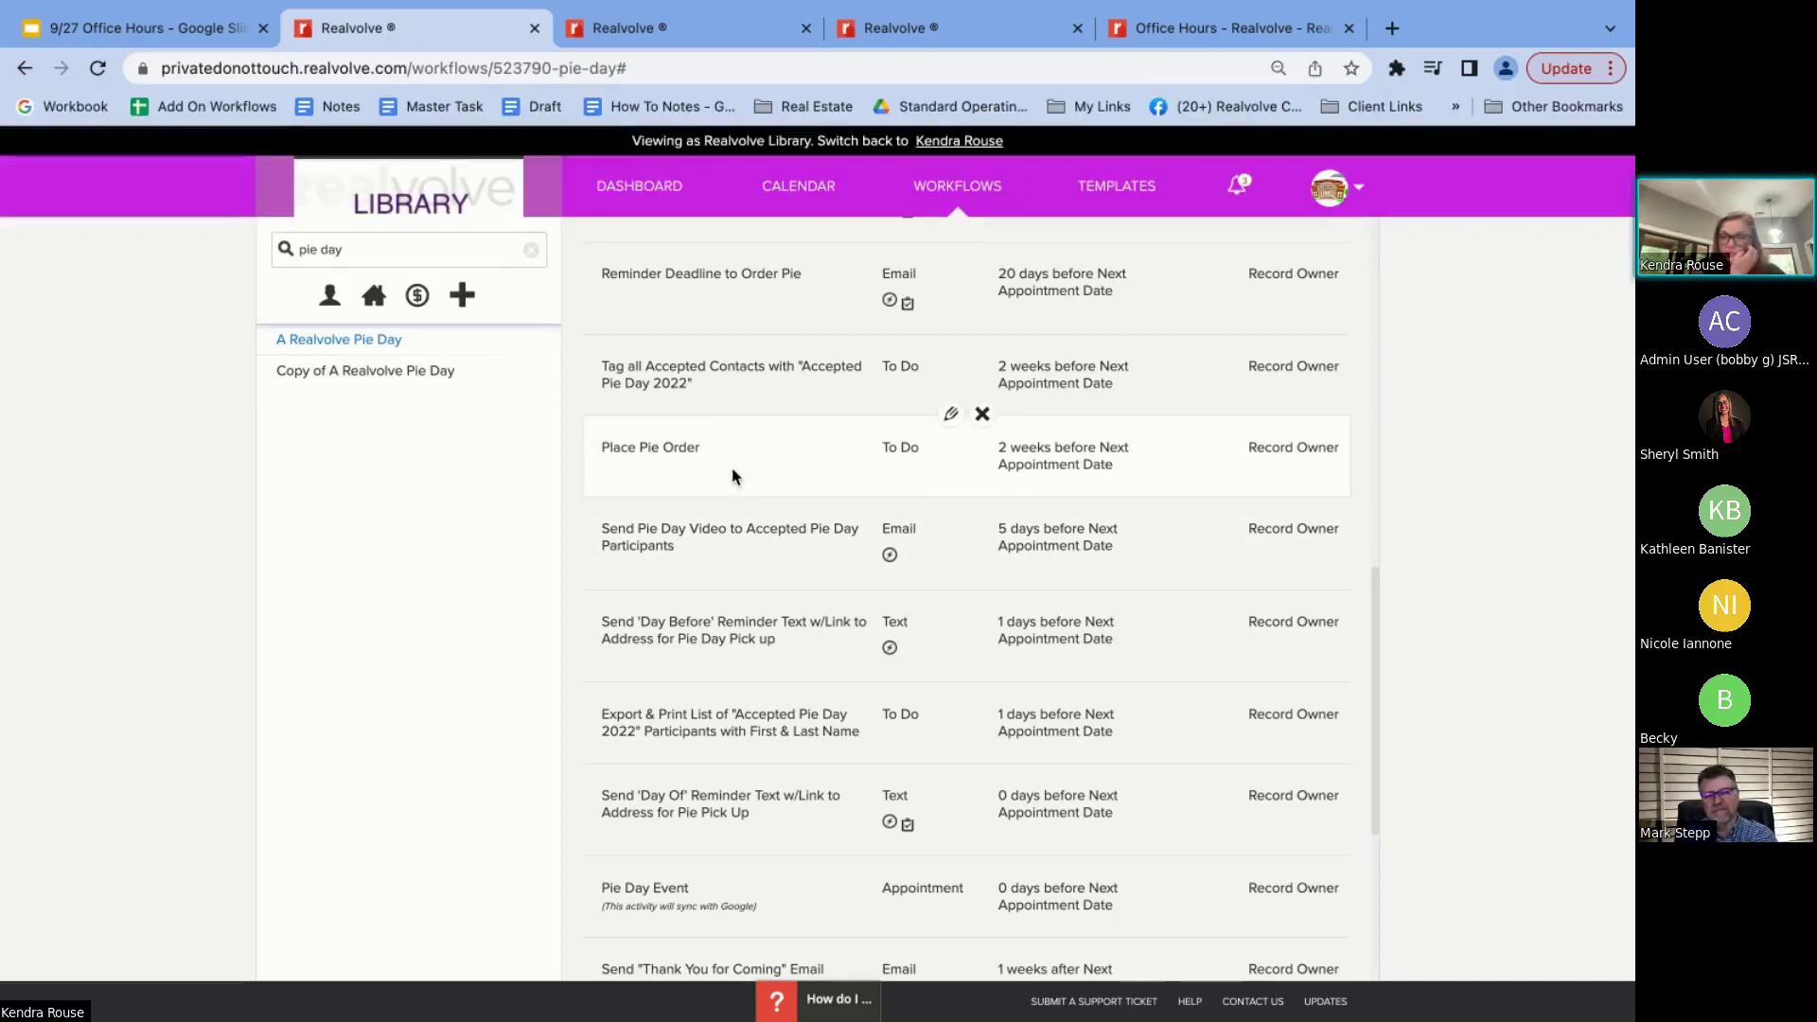
scroll(772, 567, "down", 1)
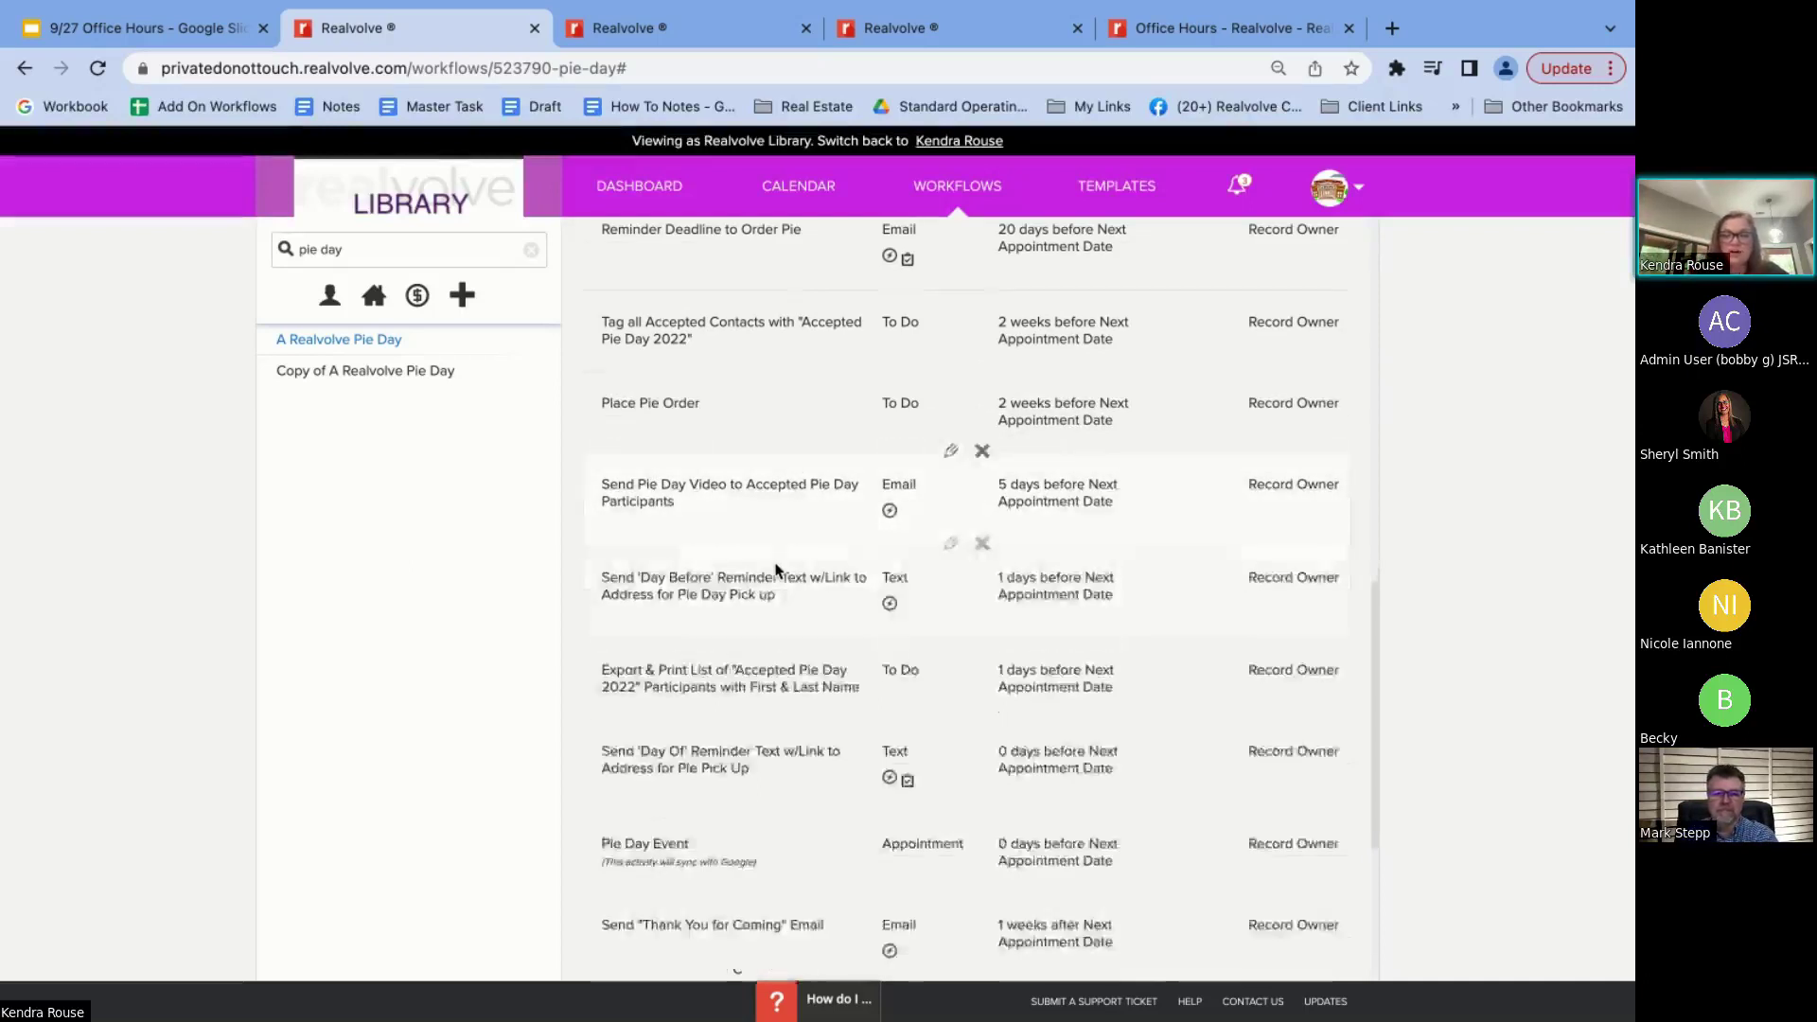
scroll(780, 518, "down", 2)
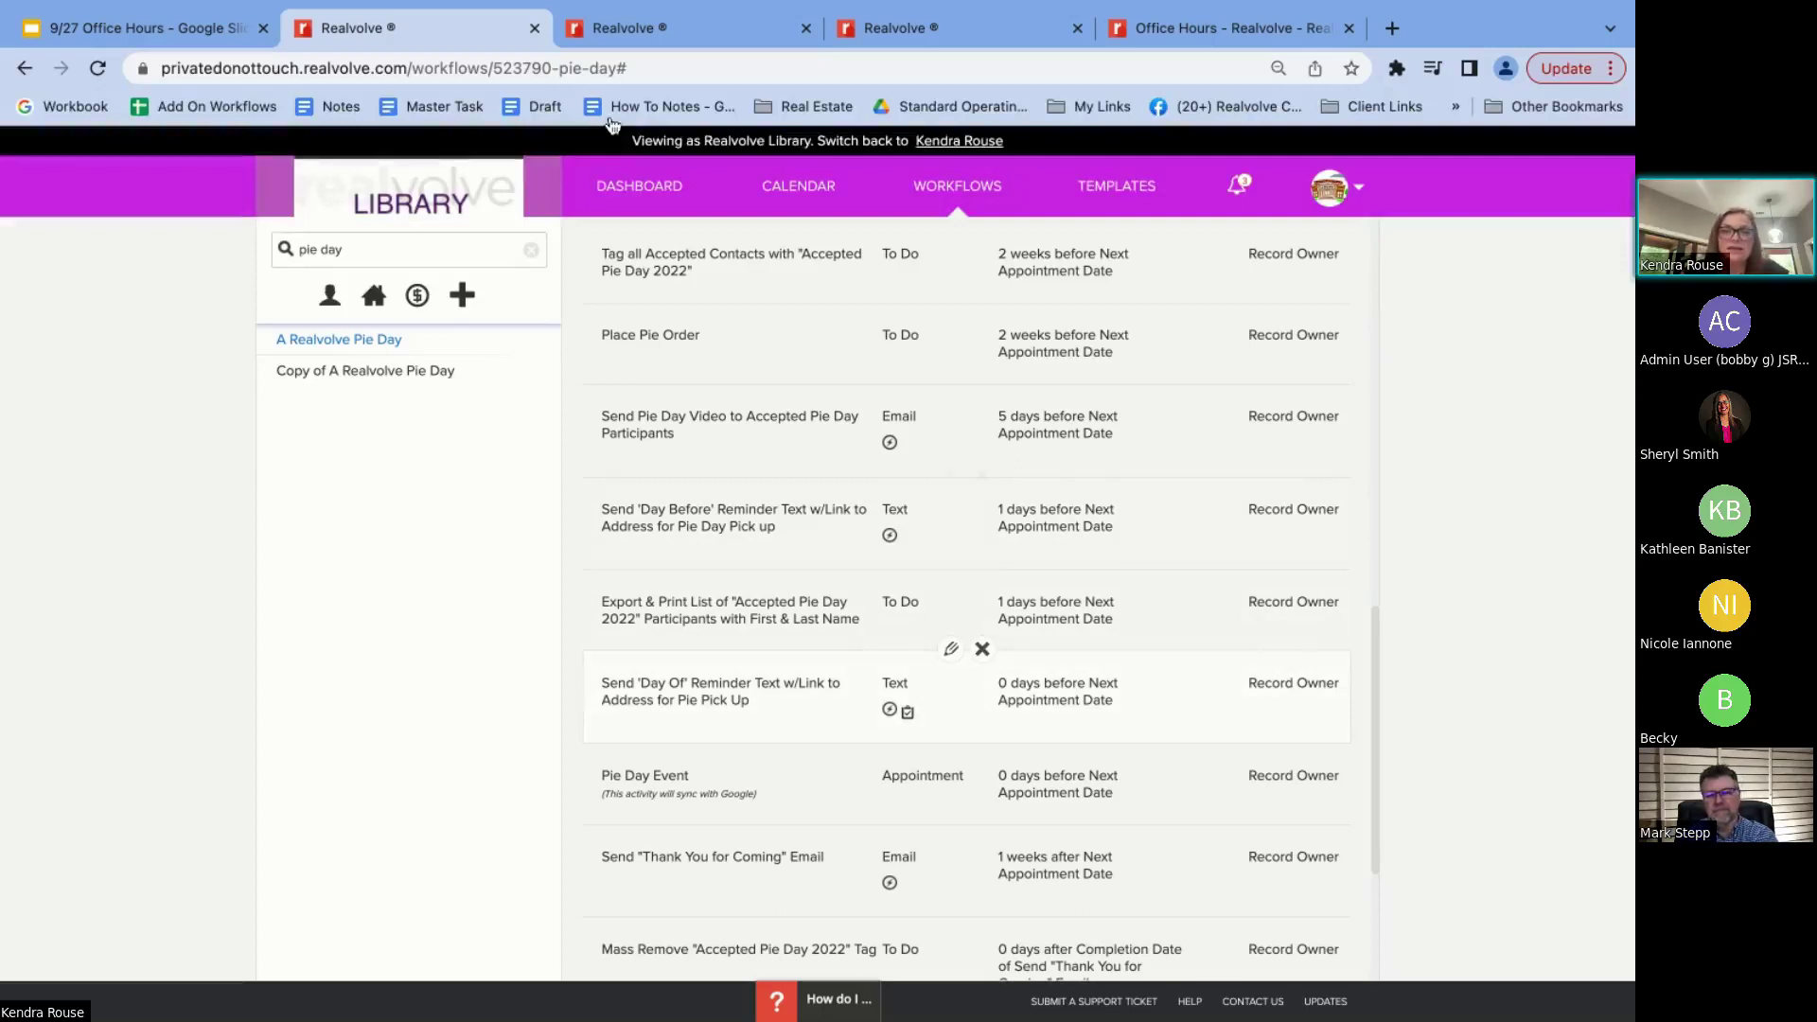
Switch to the browser page with the Pie Day Invite template, open the dashboard and start a new filter for the contacts
left_click(642, 31)
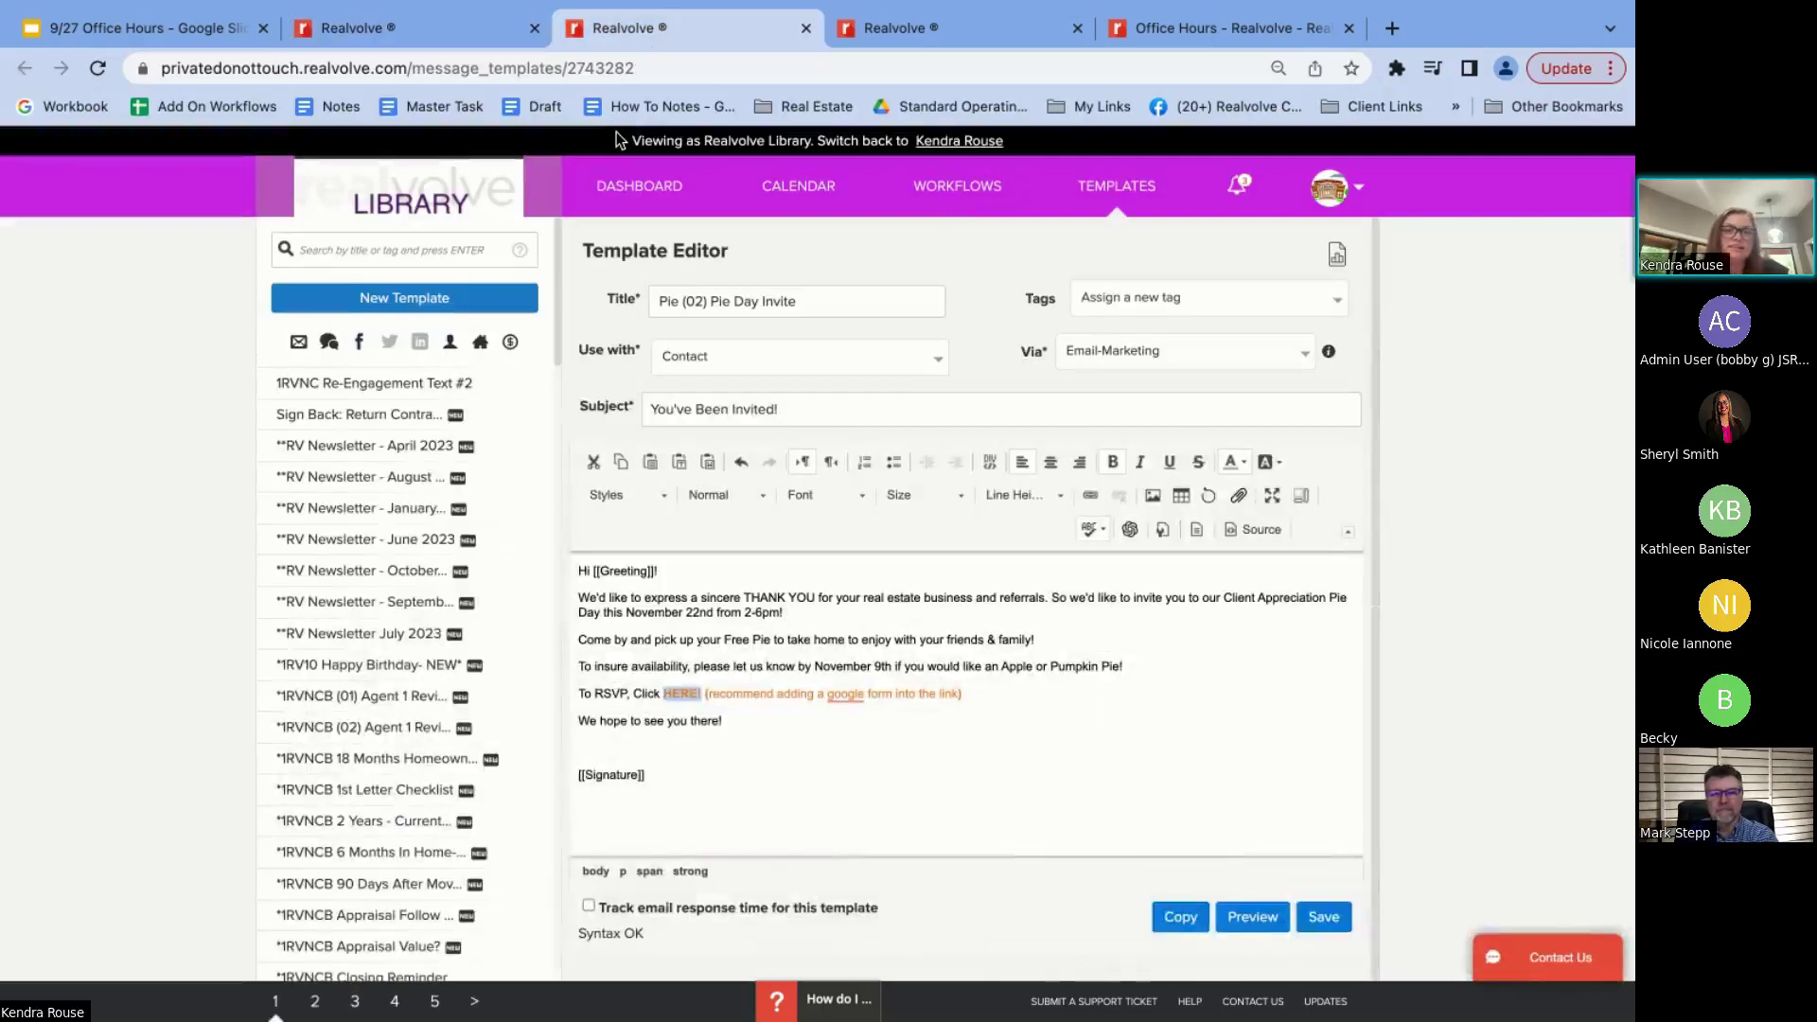
left_click(631, 189)
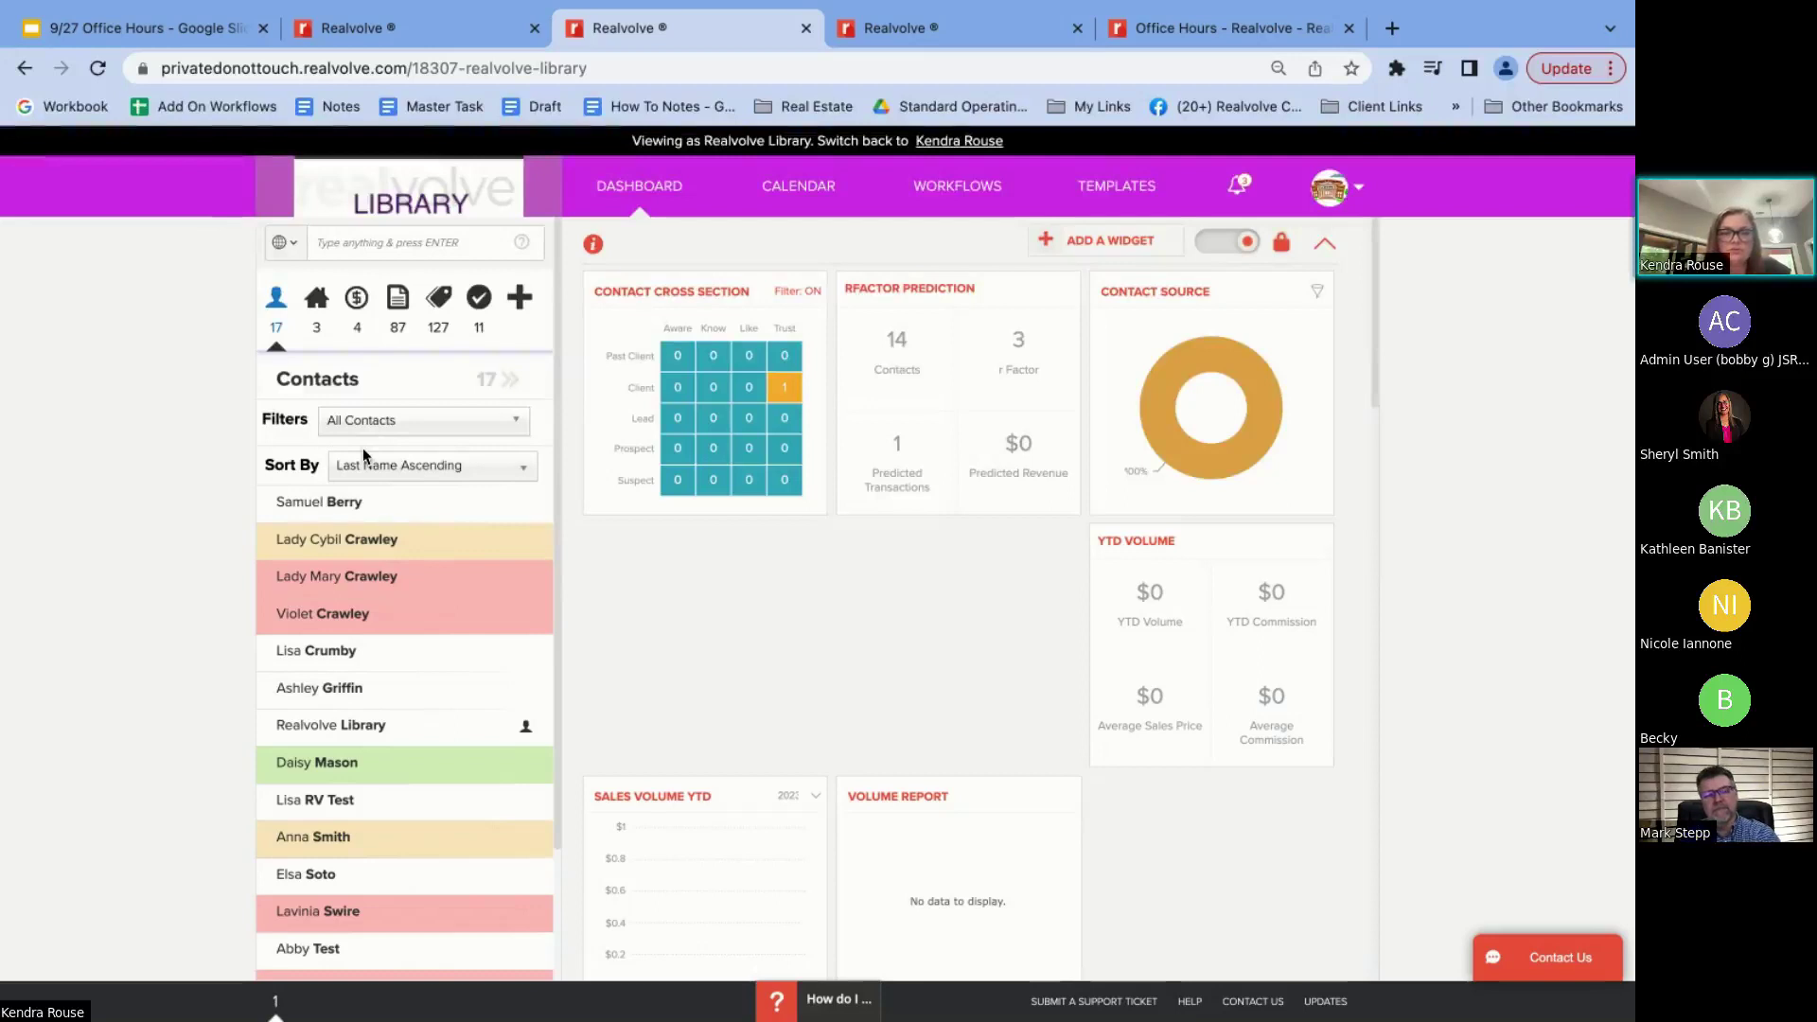
left_click(365, 426)
left_click(370, 446)
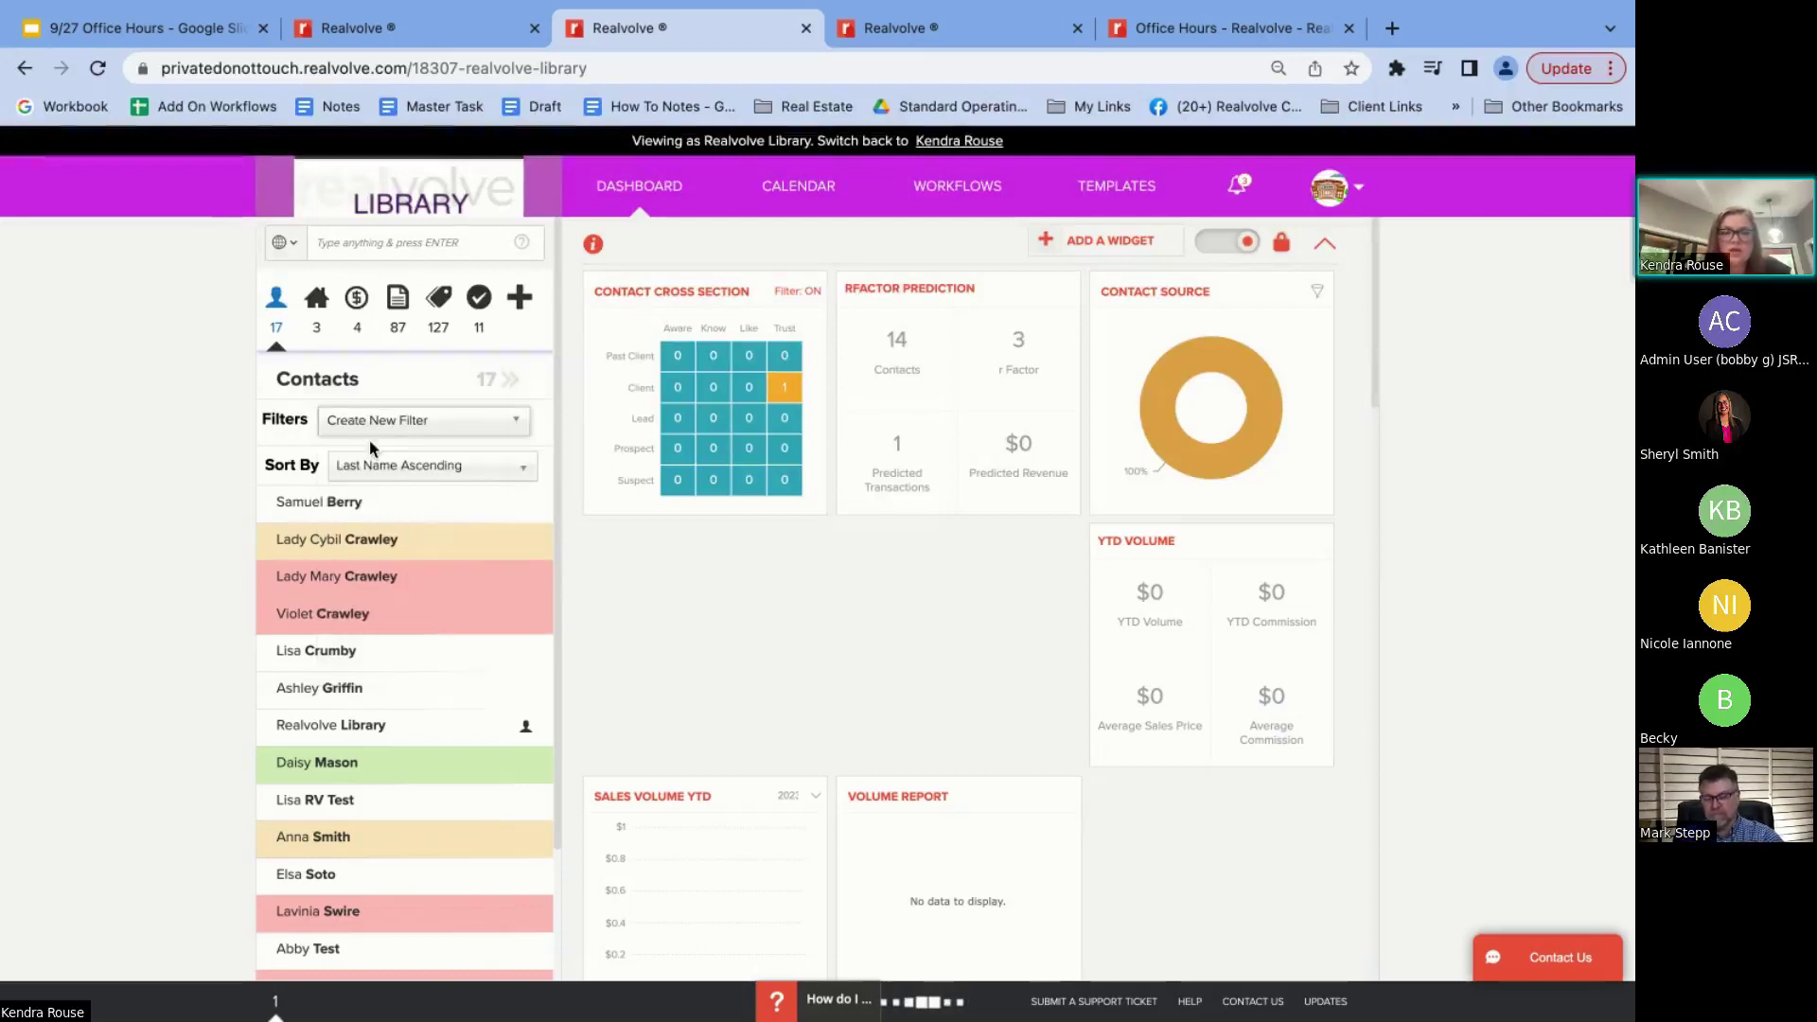
left_click(362, 463)
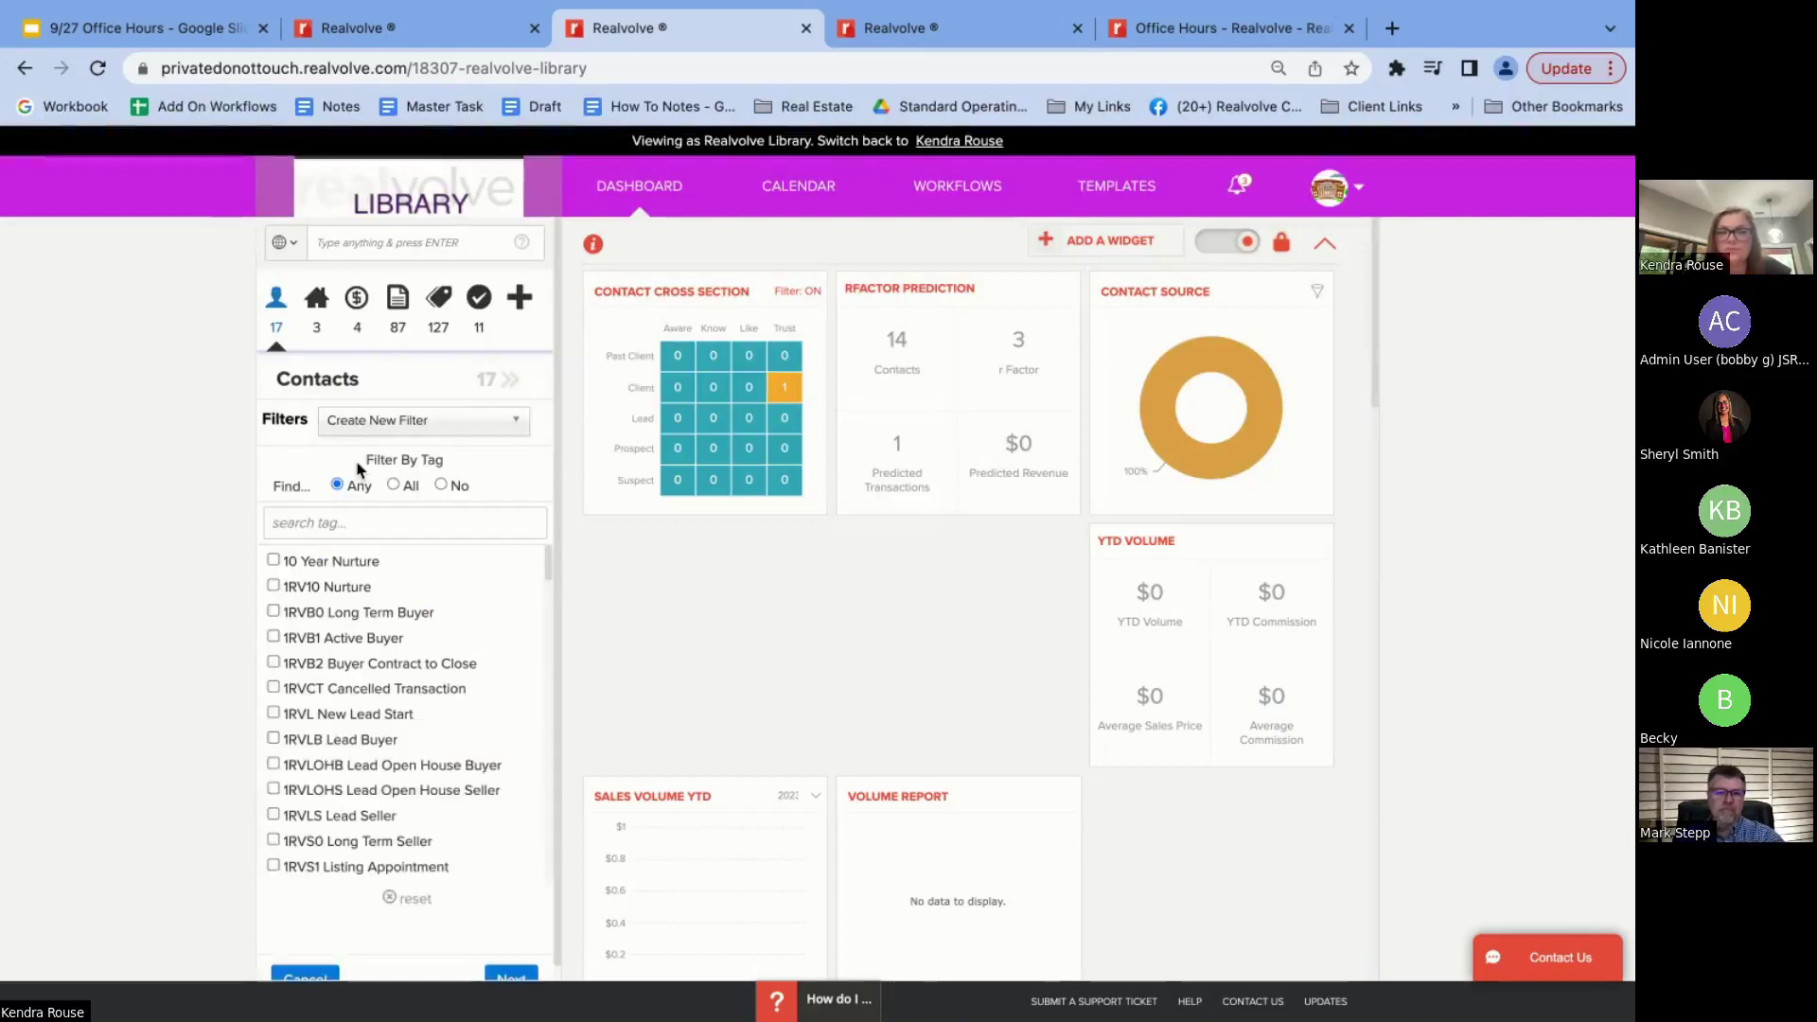
Try filtering the contacts by the "Accepted Pie Day" and "Accepted Pie Day 2022" tags, and clear both tags again
left_click(329, 522)
type("accep")
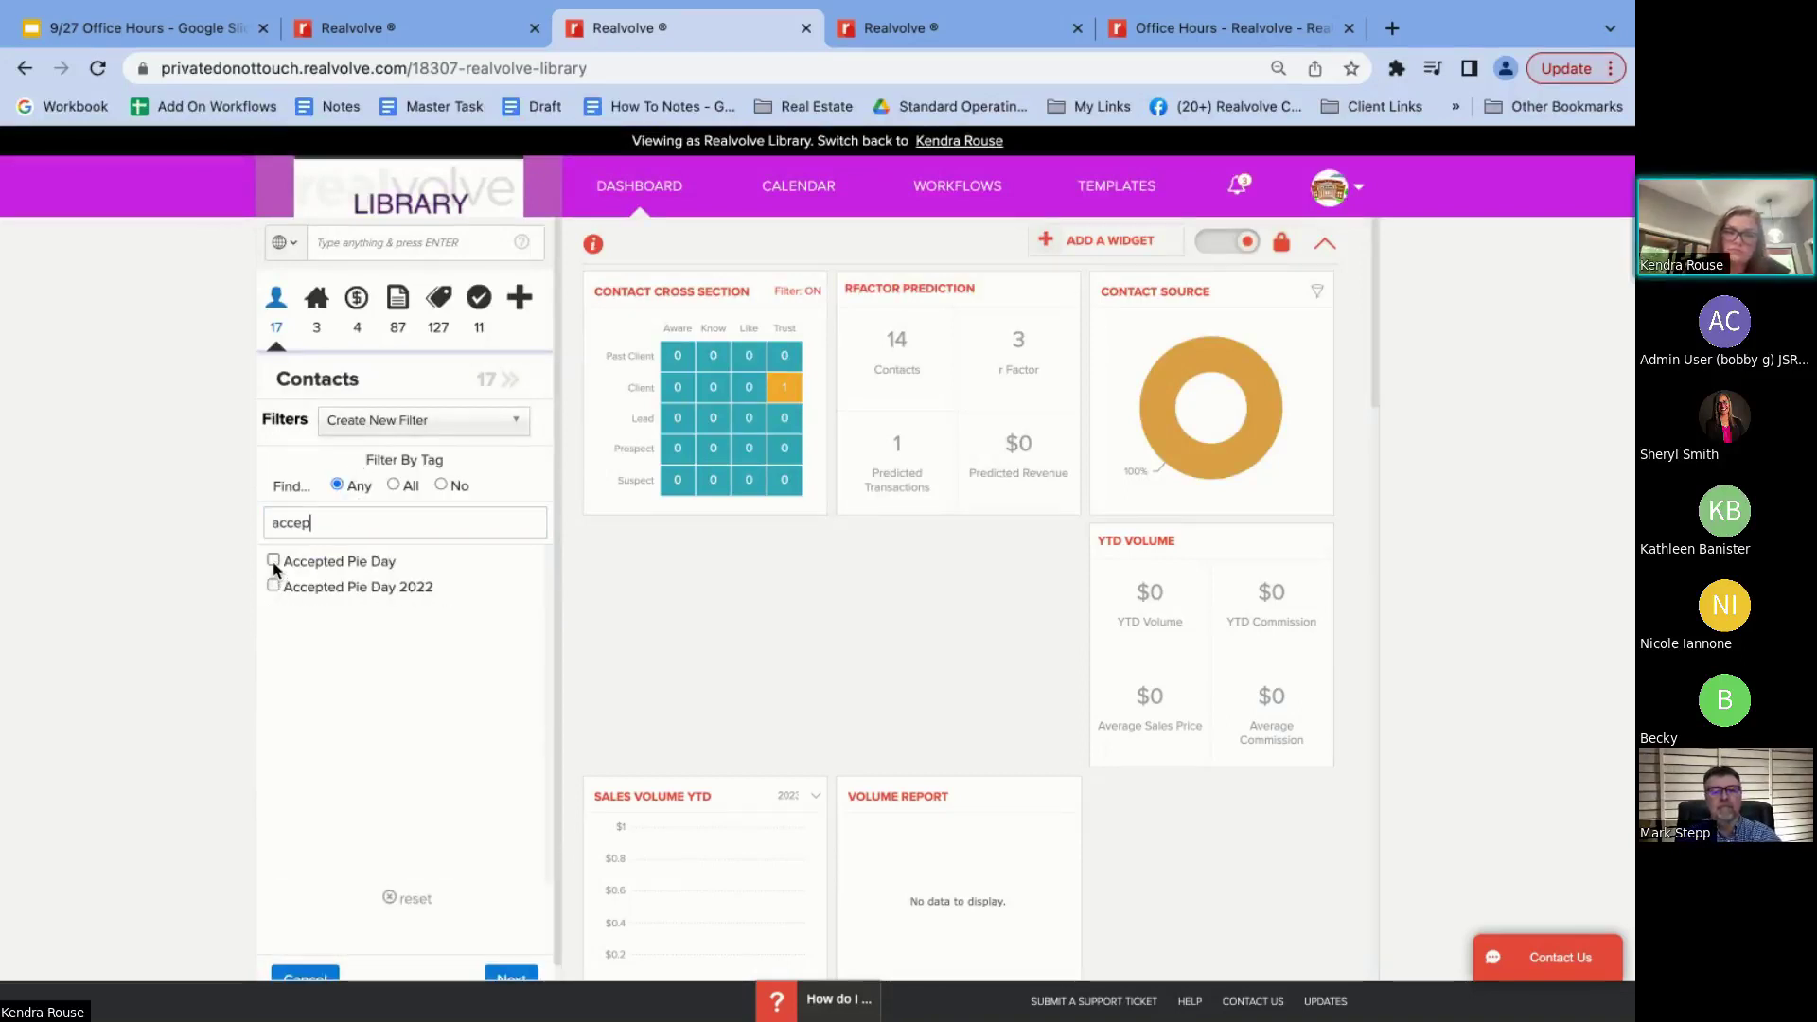
left_click(274, 560)
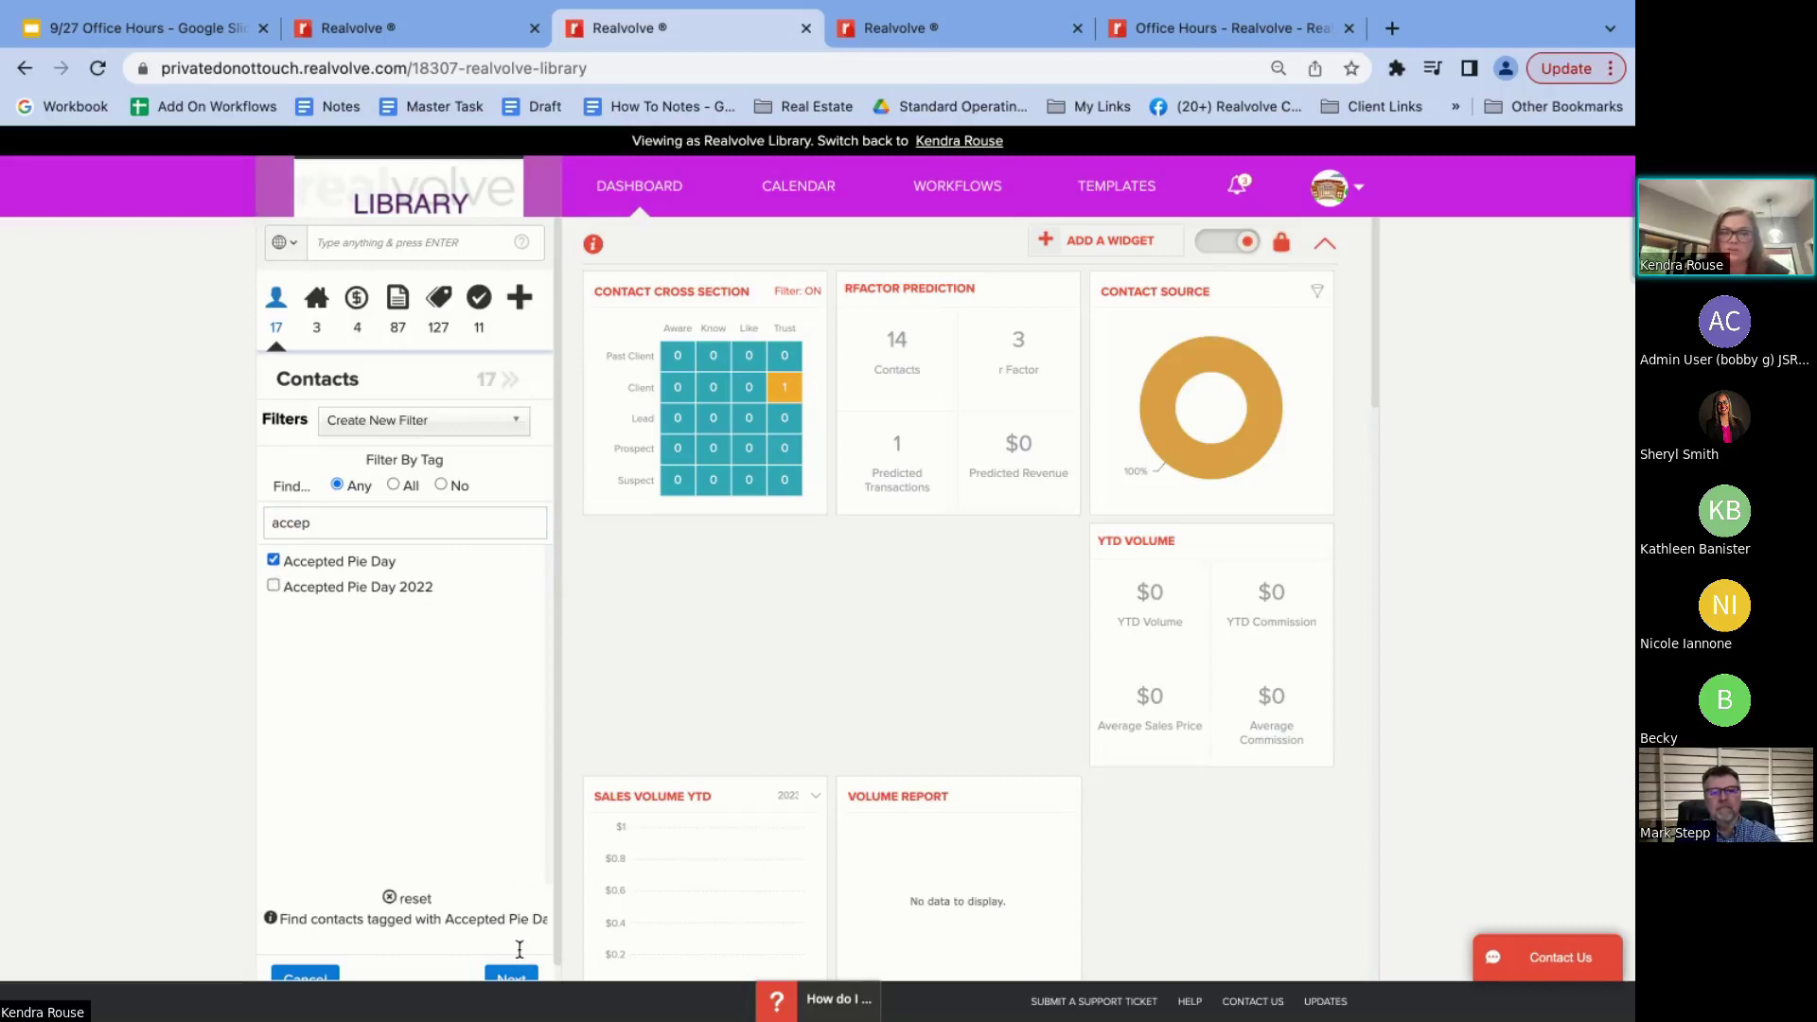
left_click(511, 977)
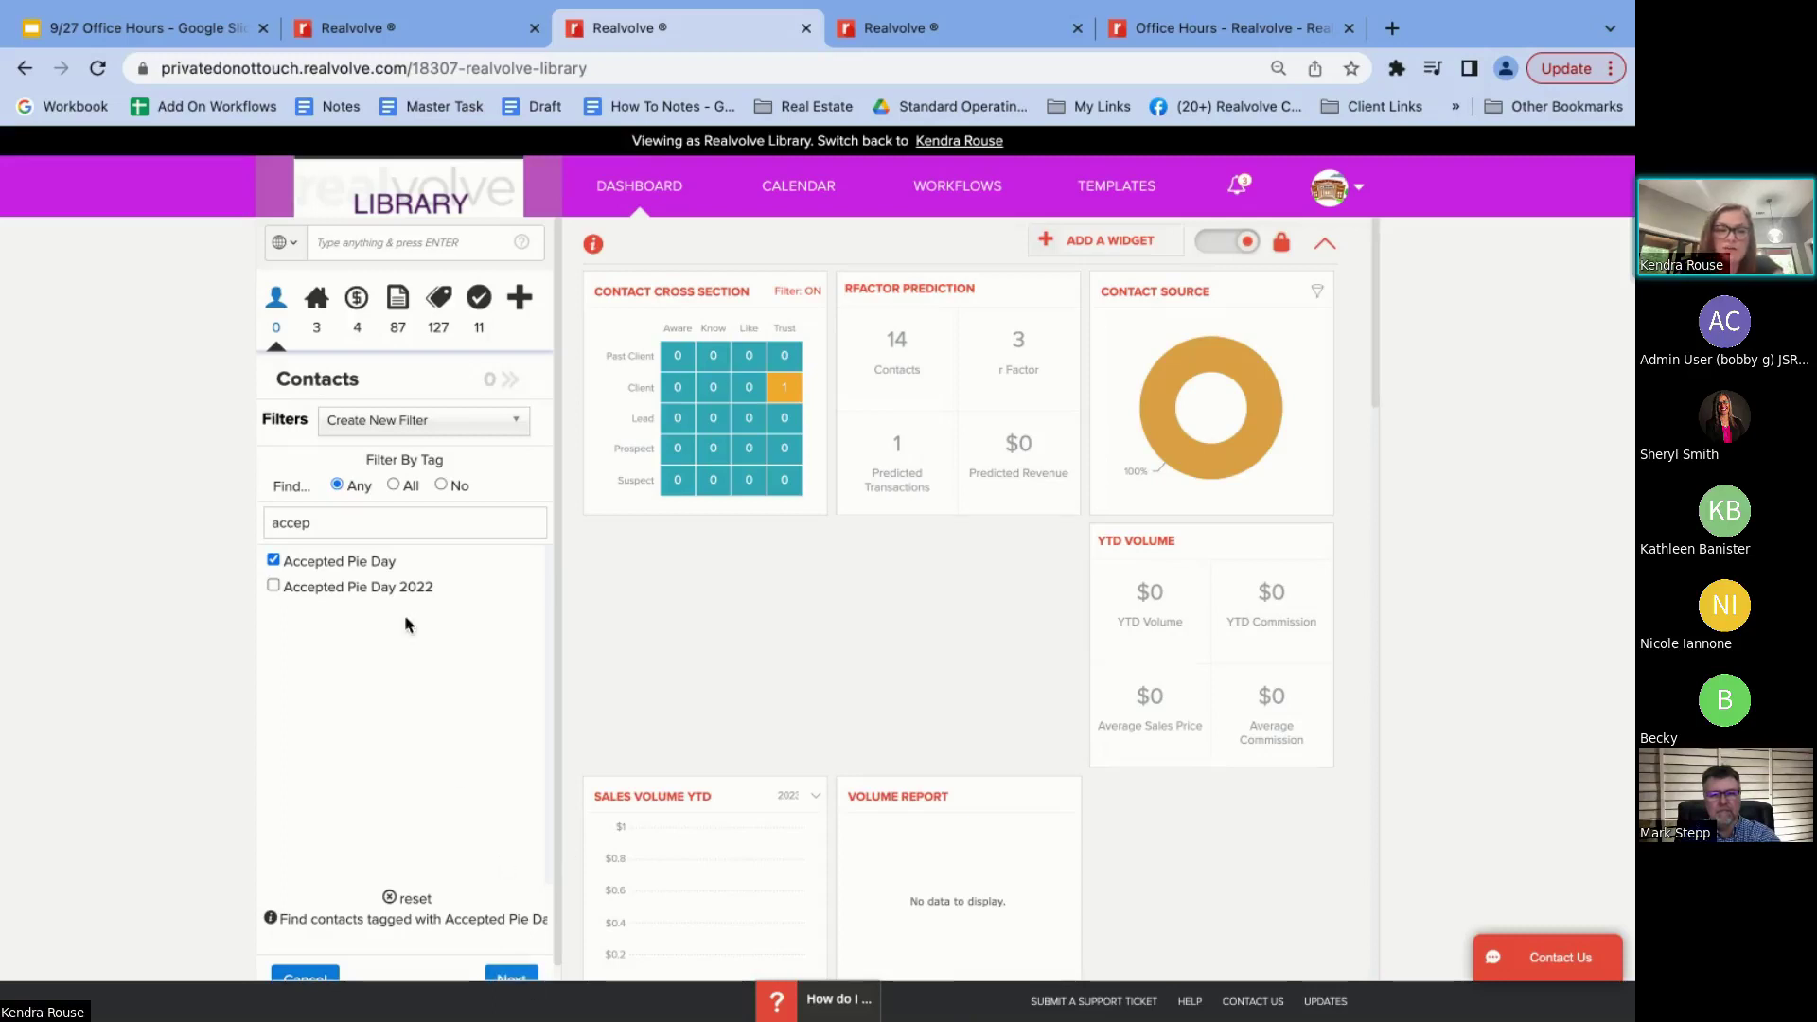
left_click(272, 587)
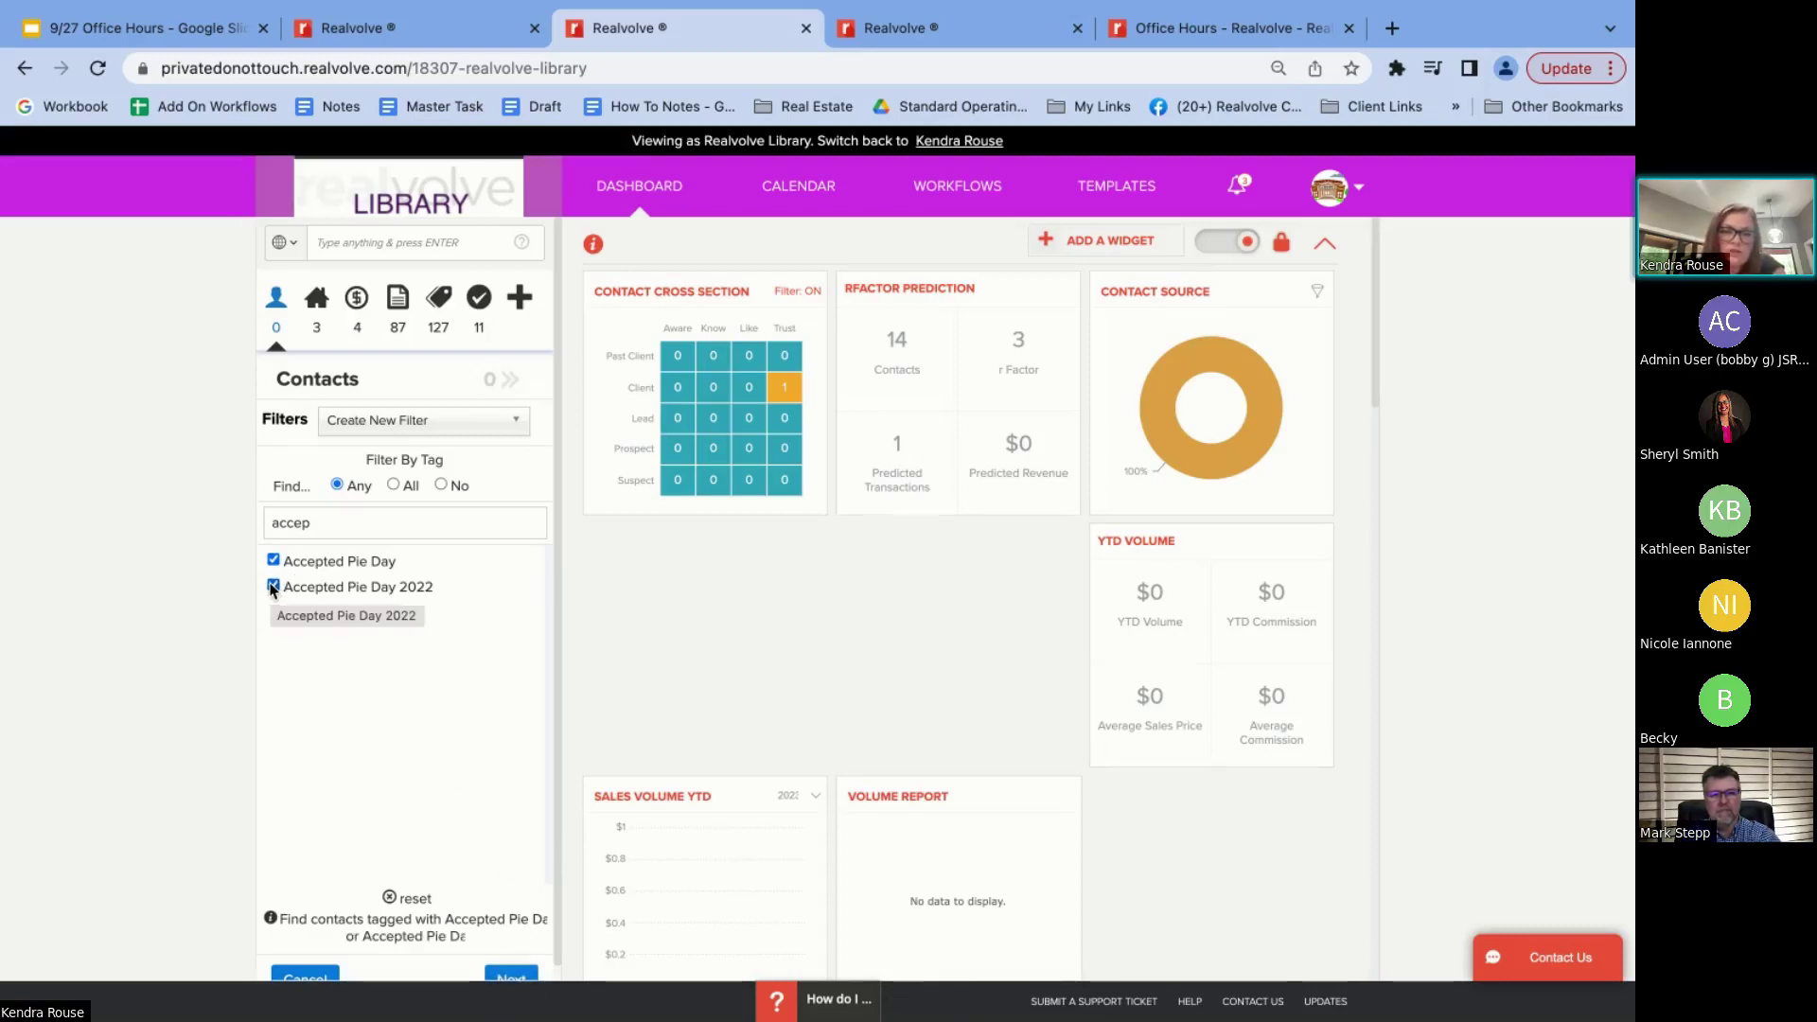
left_click(273, 587)
left_click(274, 561)
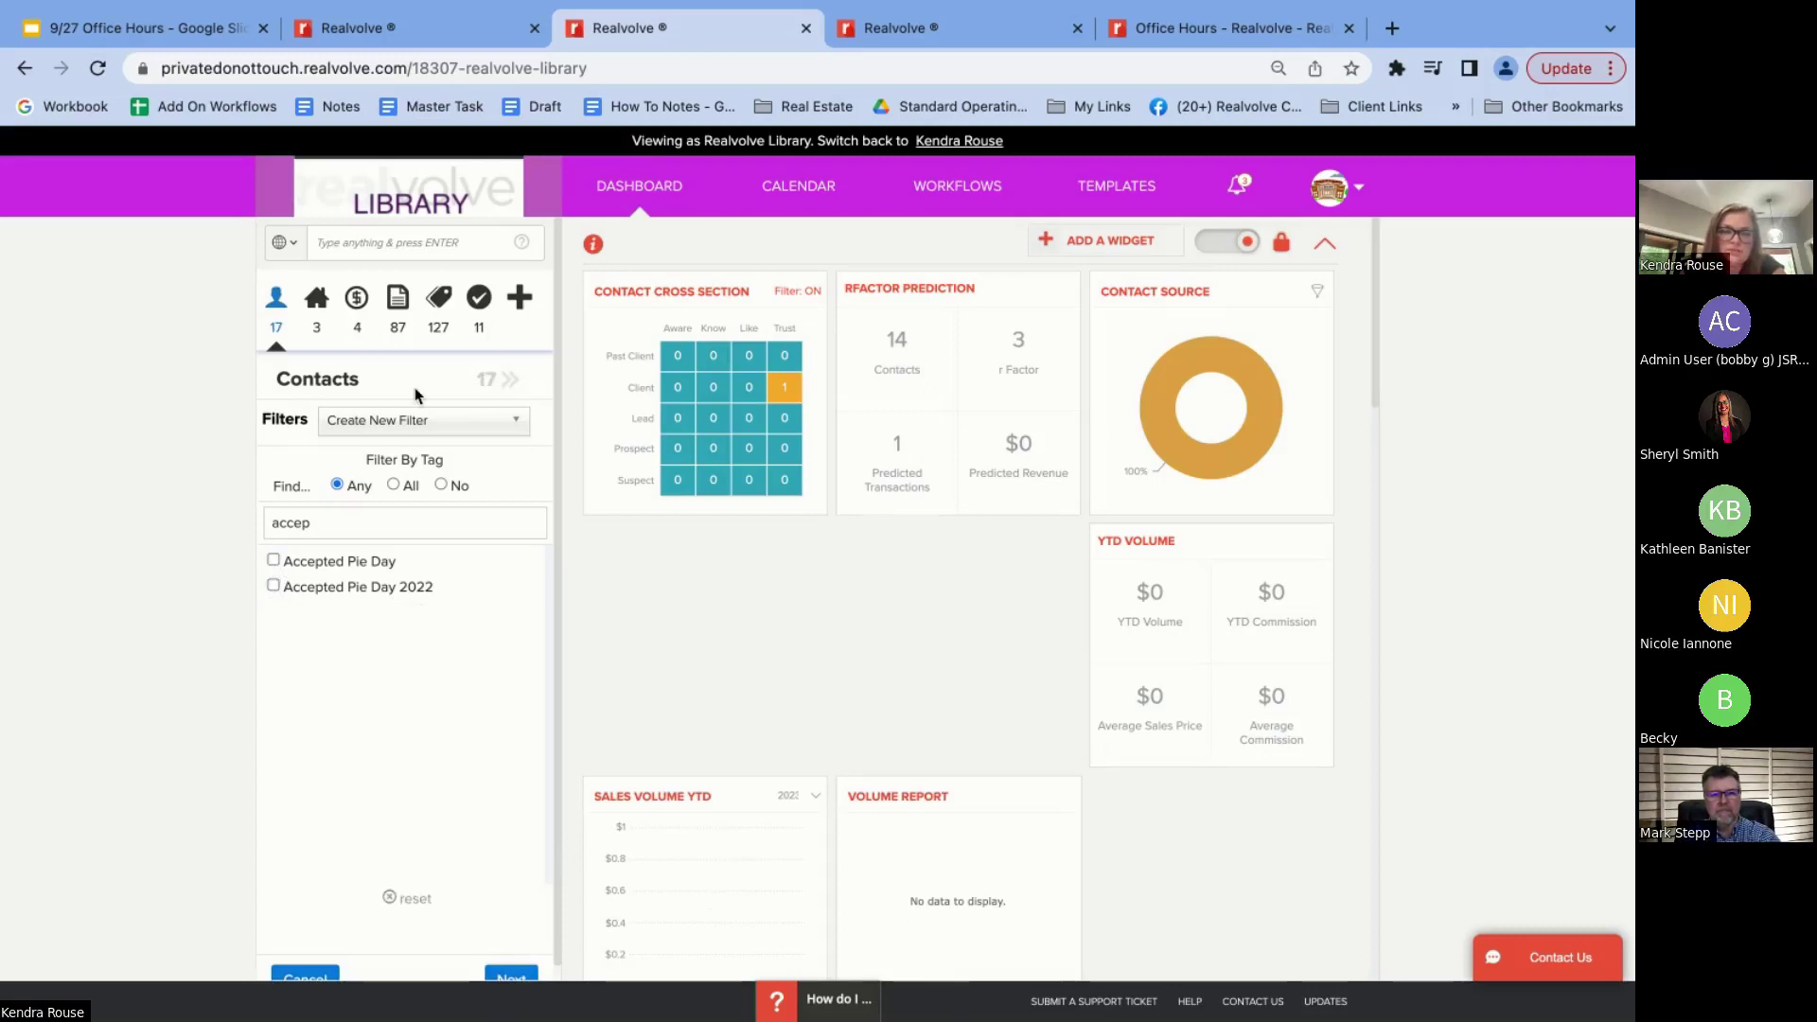
Select every contact in the full contact list and open the export field settings for all contacts individually
left_click(510, 381)
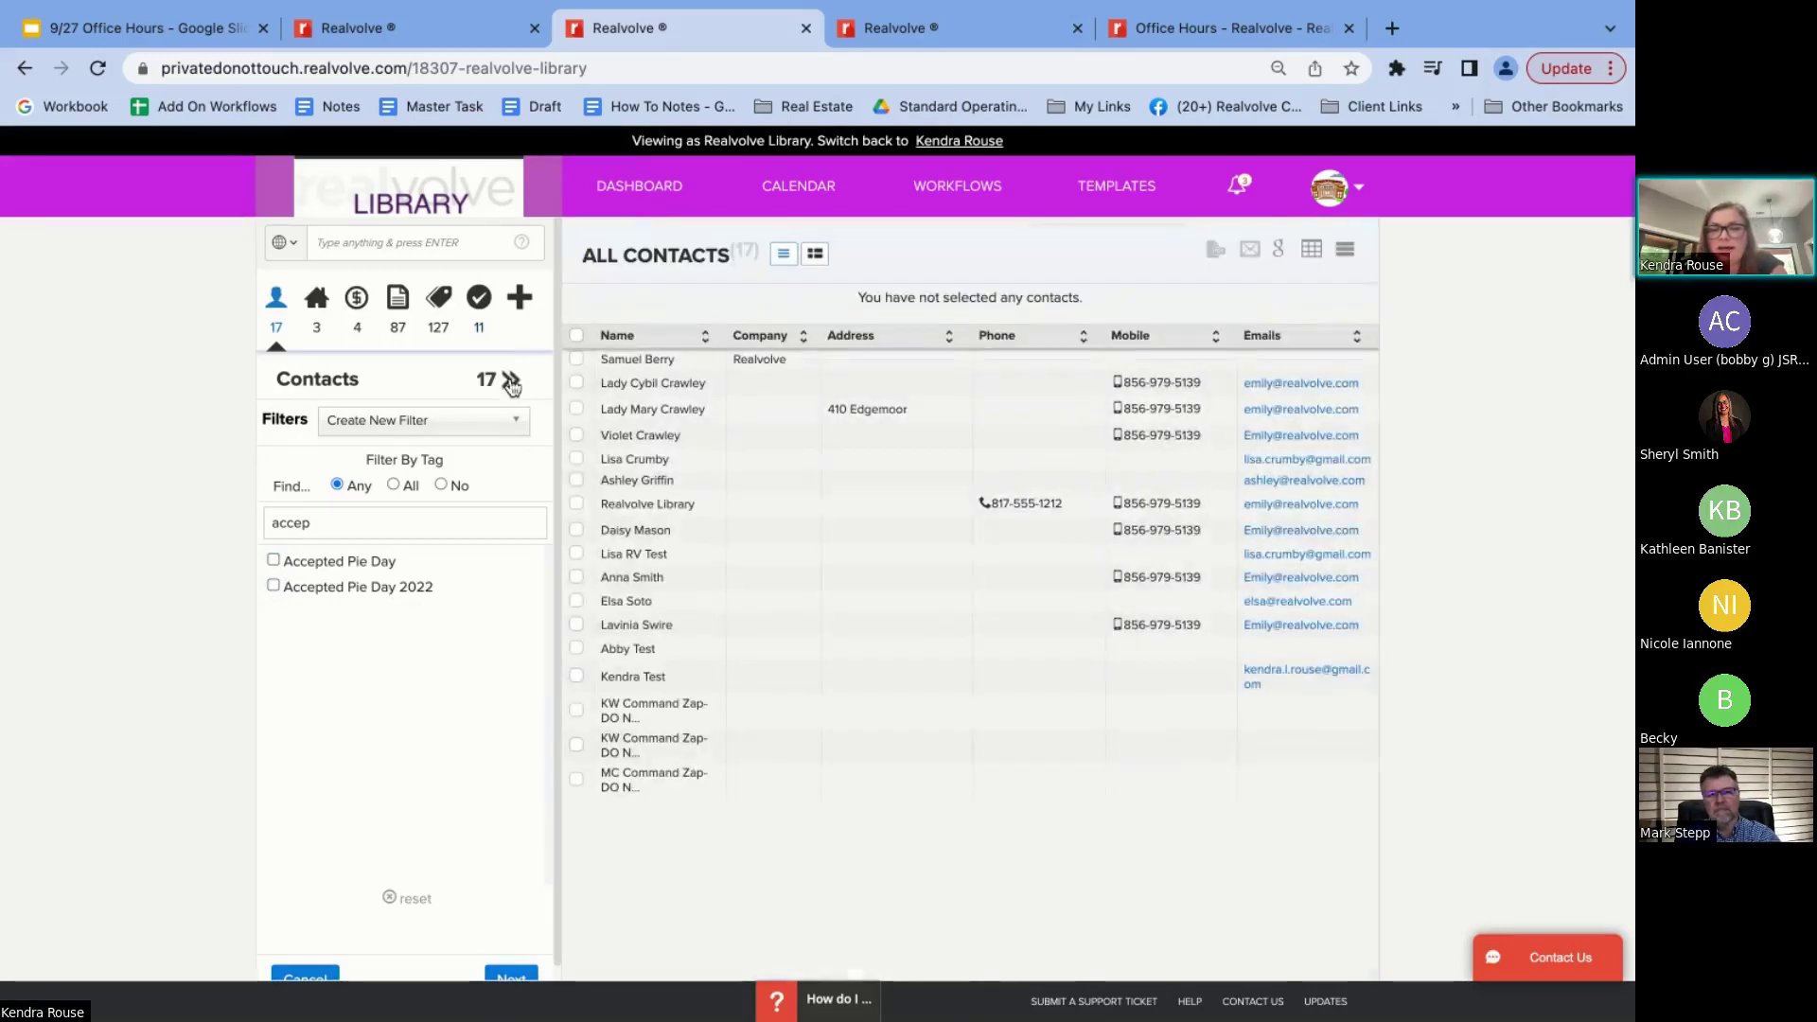
left_click(577, 339)
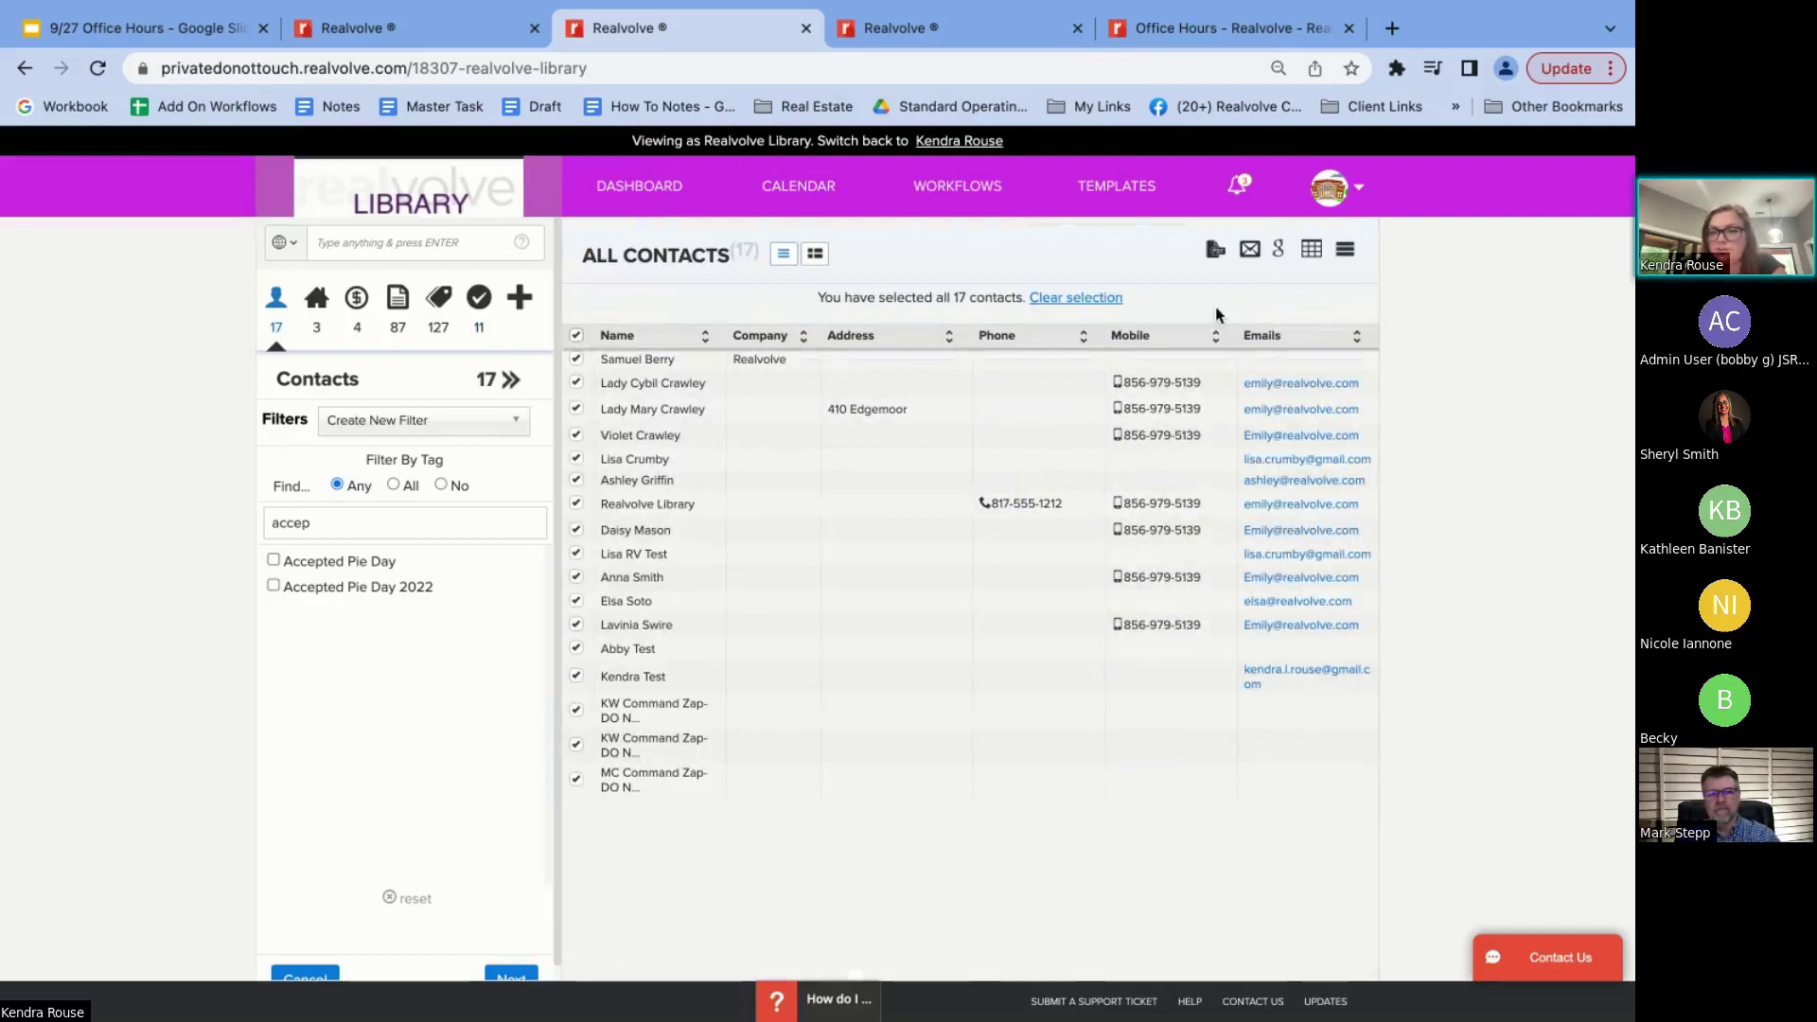
left_click(1316, 258)
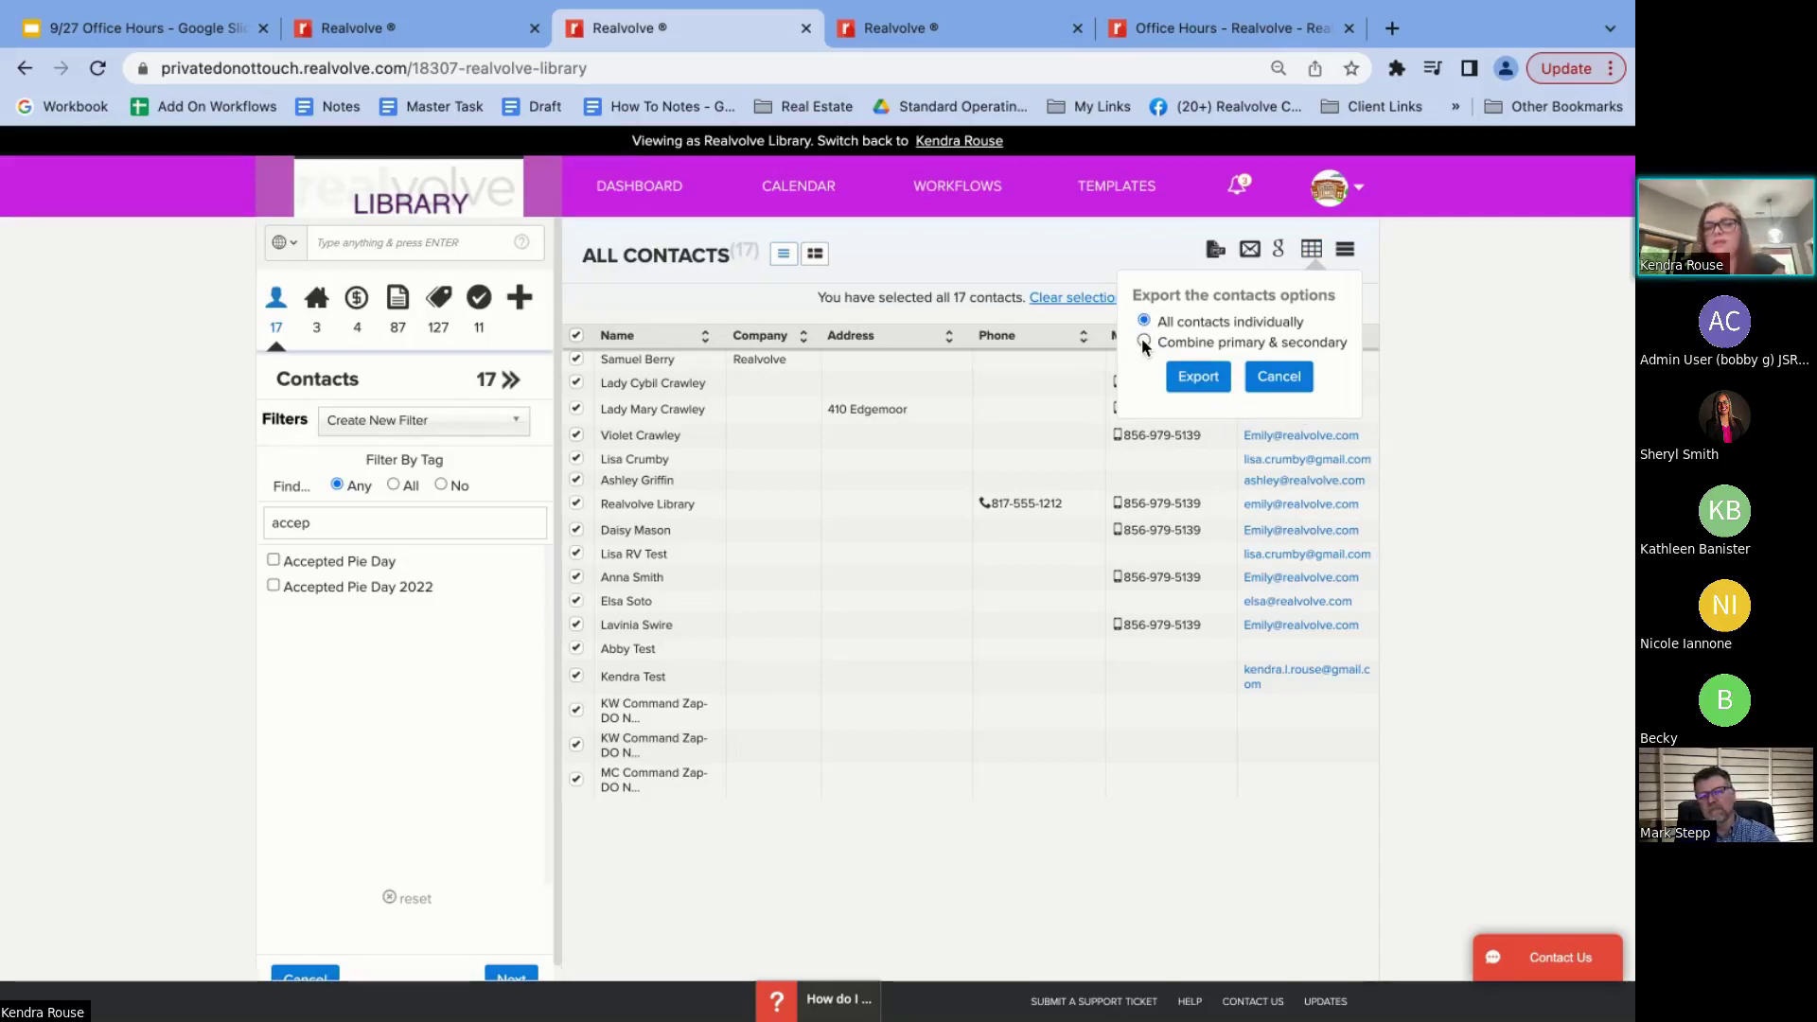
left_click(1199, 378)
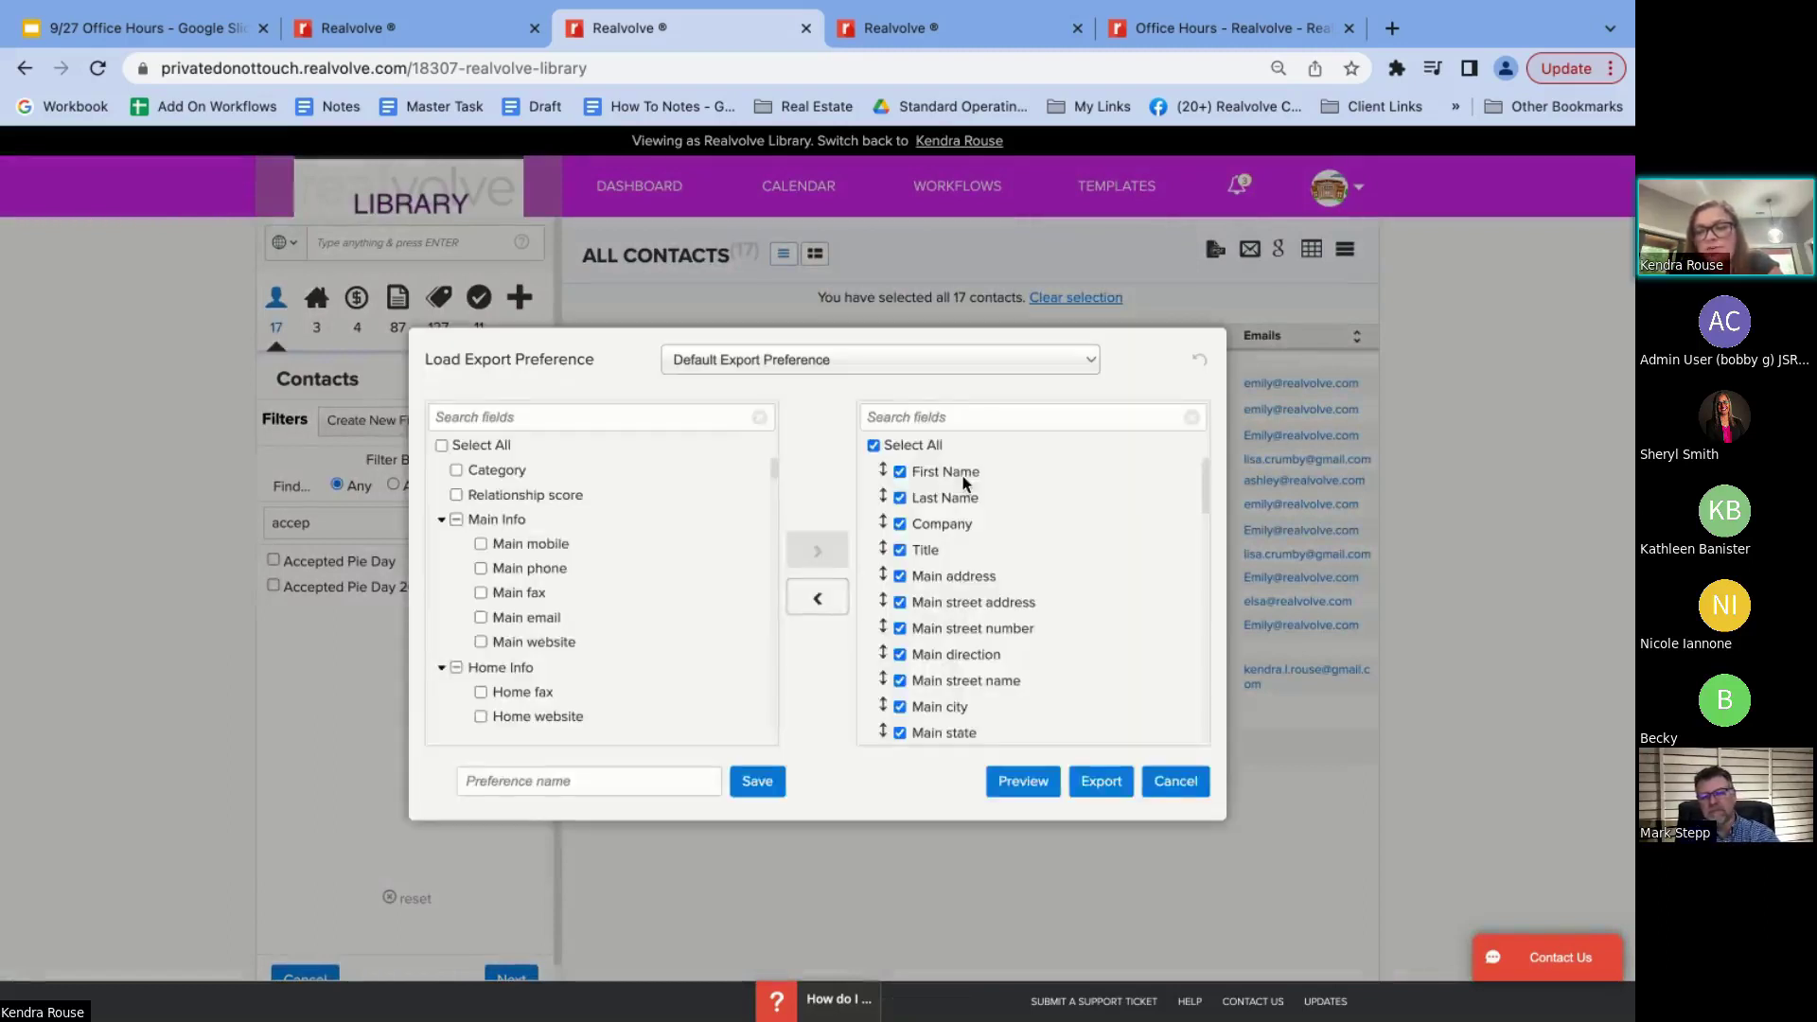
Remove all fields from the default export selection and uncheck every field in the available list
left_click(819, 599)
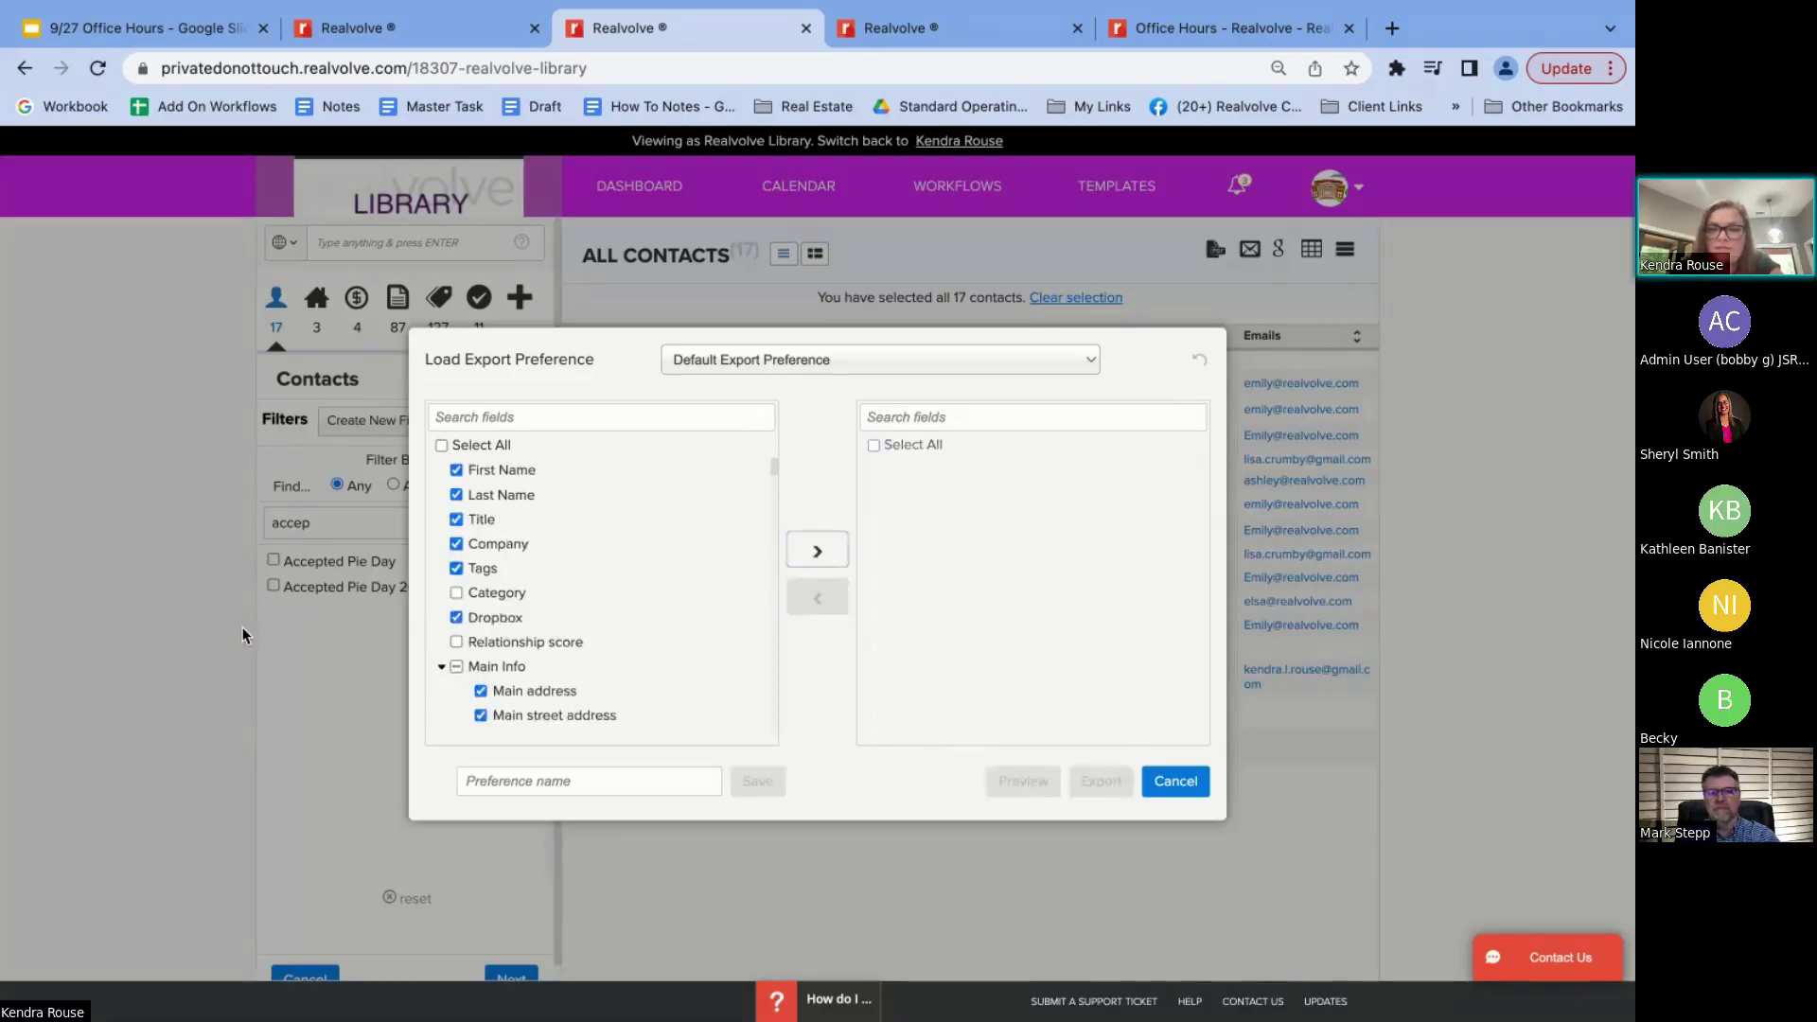
left_click(441, 446)
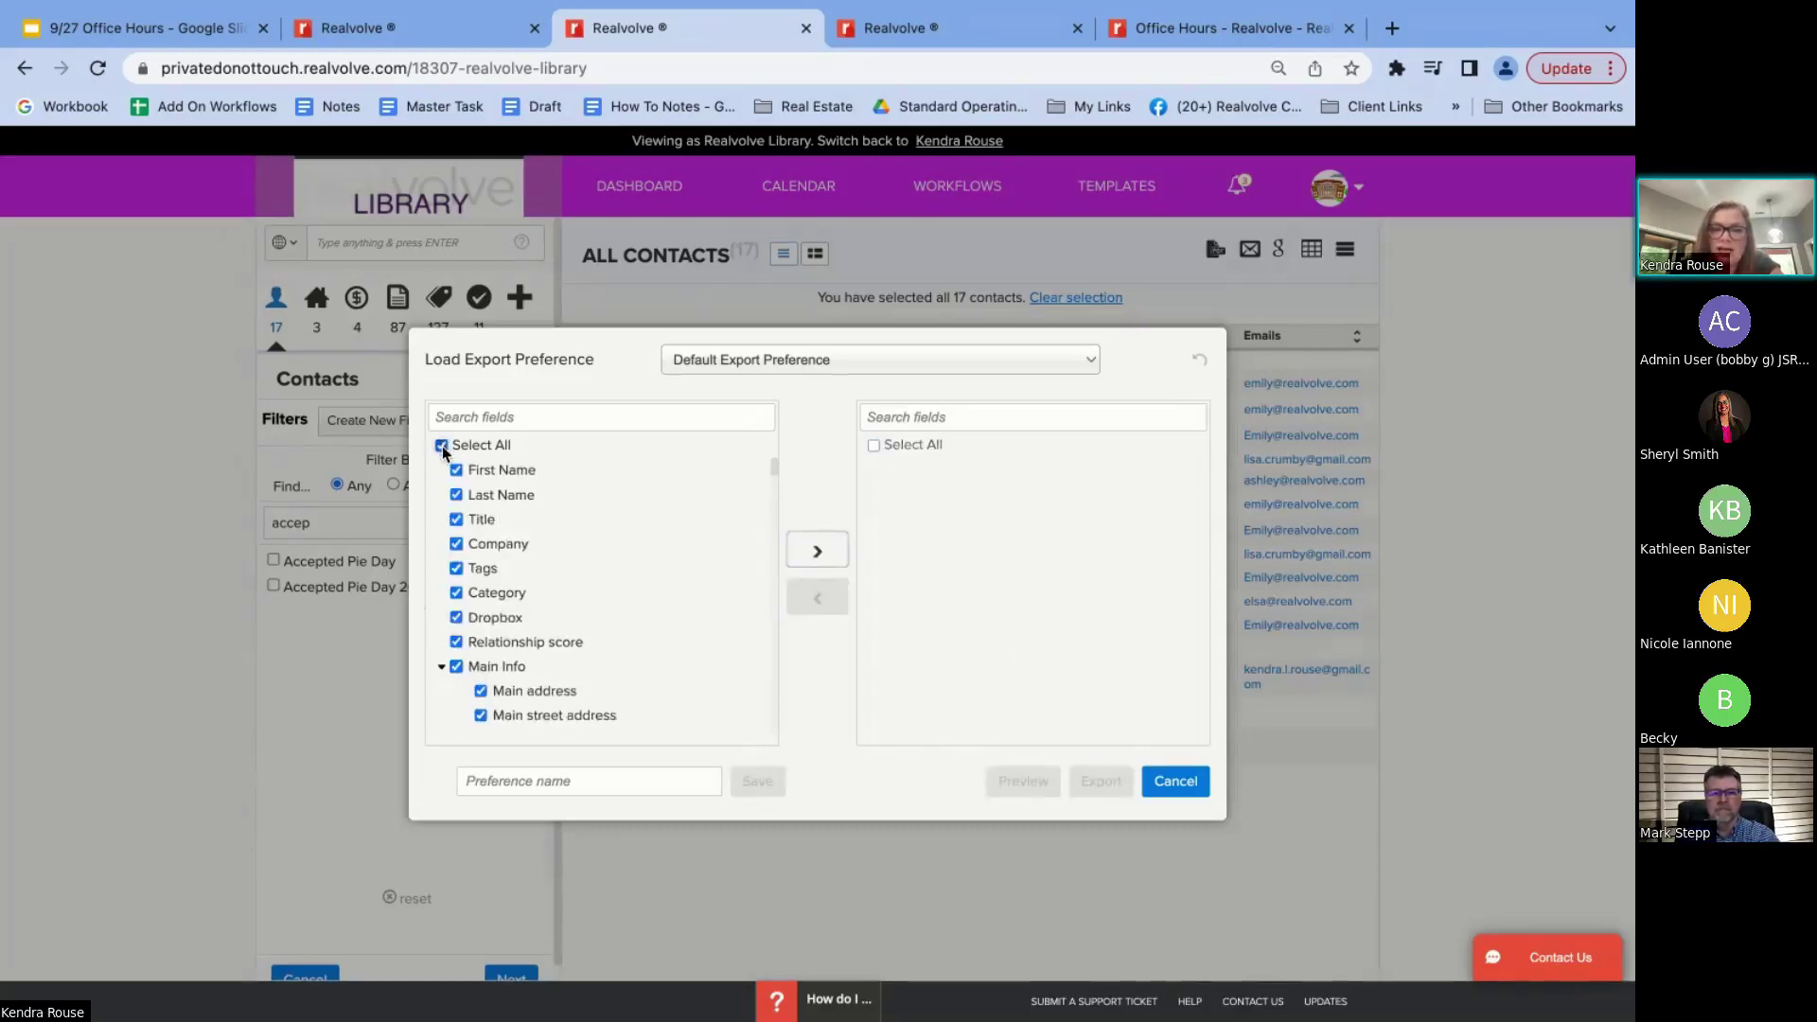
left_click(441, 446)
Find the First Name field among the available fields and add it to the export
left_click(499, 416)
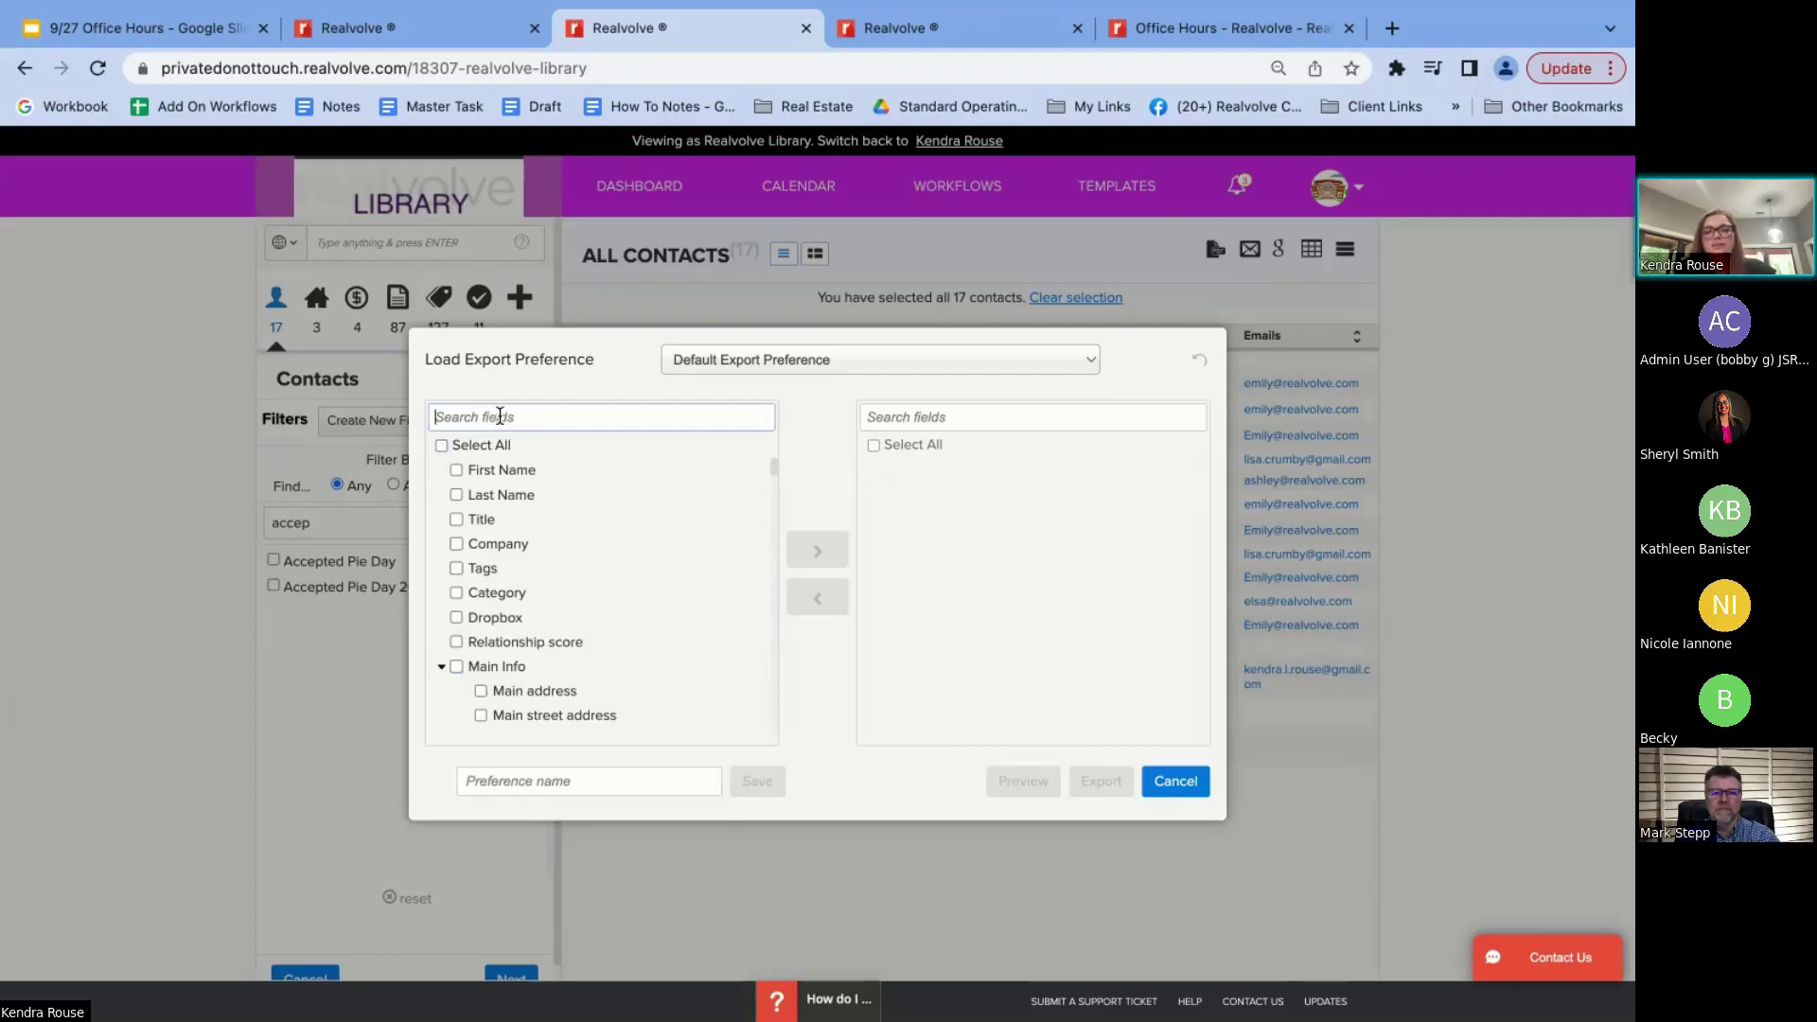
type("first")
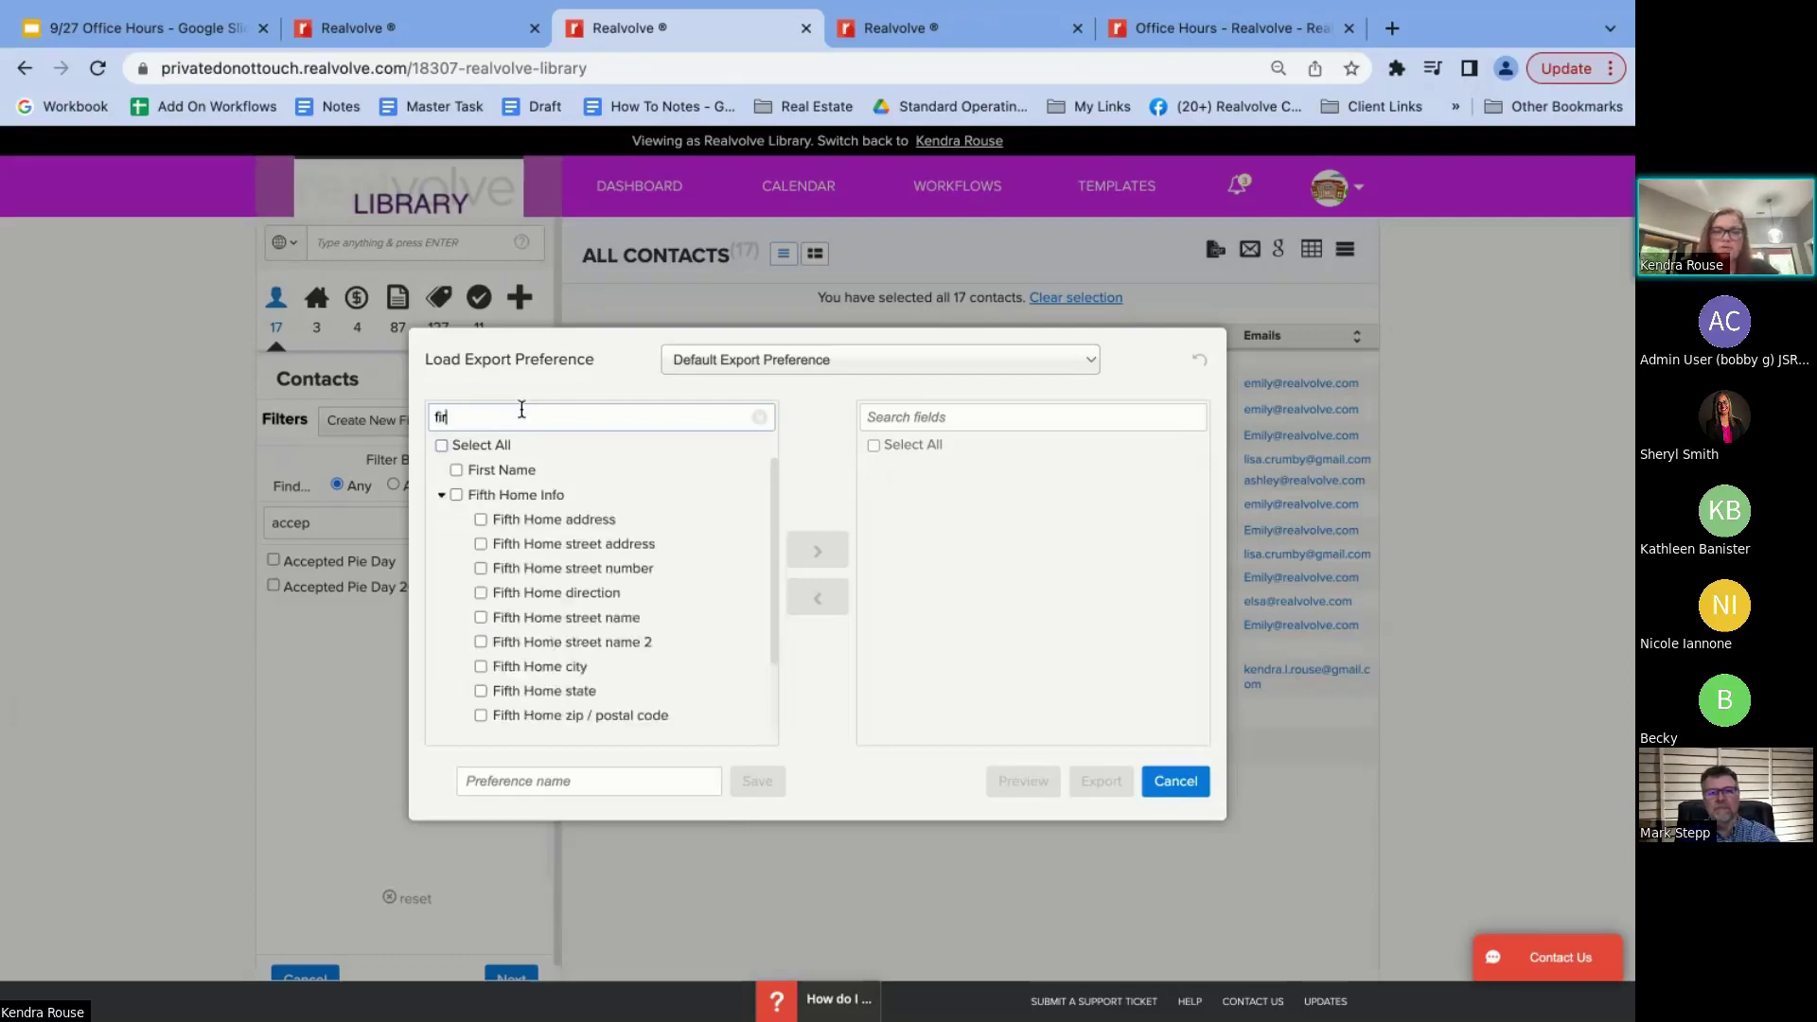
left_click(457, 471)
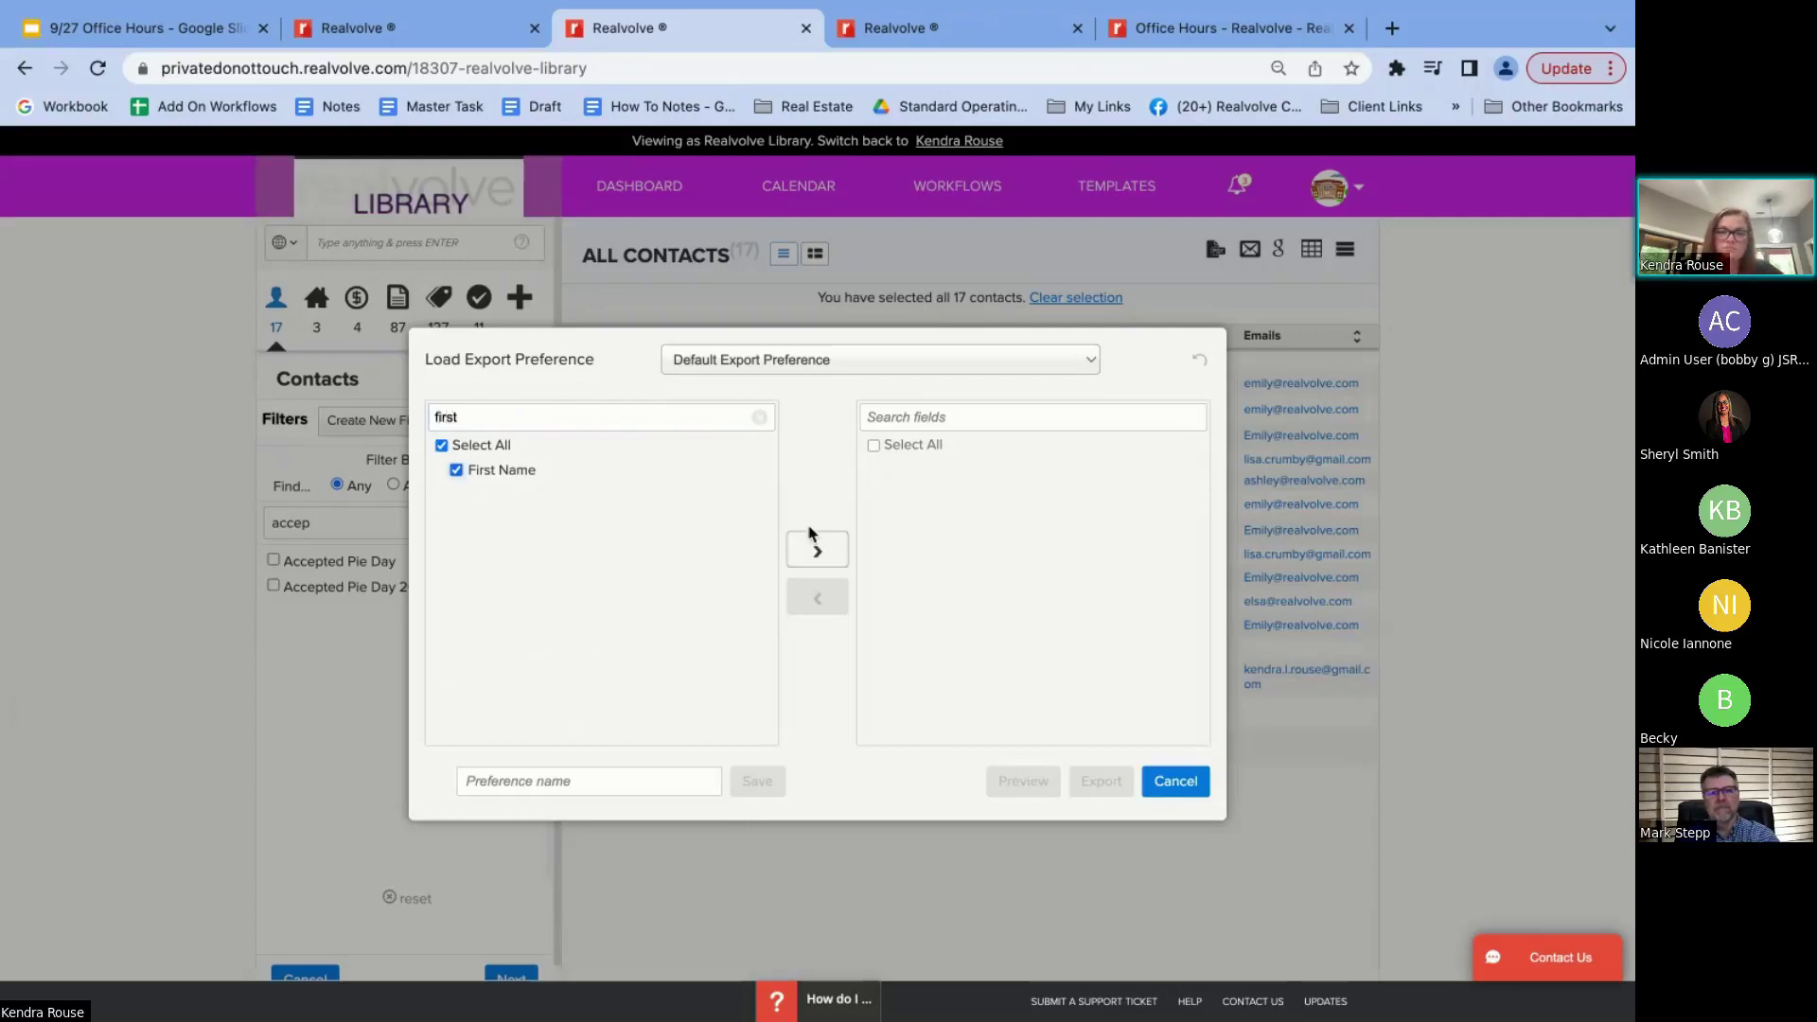
left_click(815, 550)
Find the Last Name field among the available fields and add it to the export
key("BackSpace")
key("BackSpace")
key("BackSpace")
key("BackSpace")
key("BackSpace")
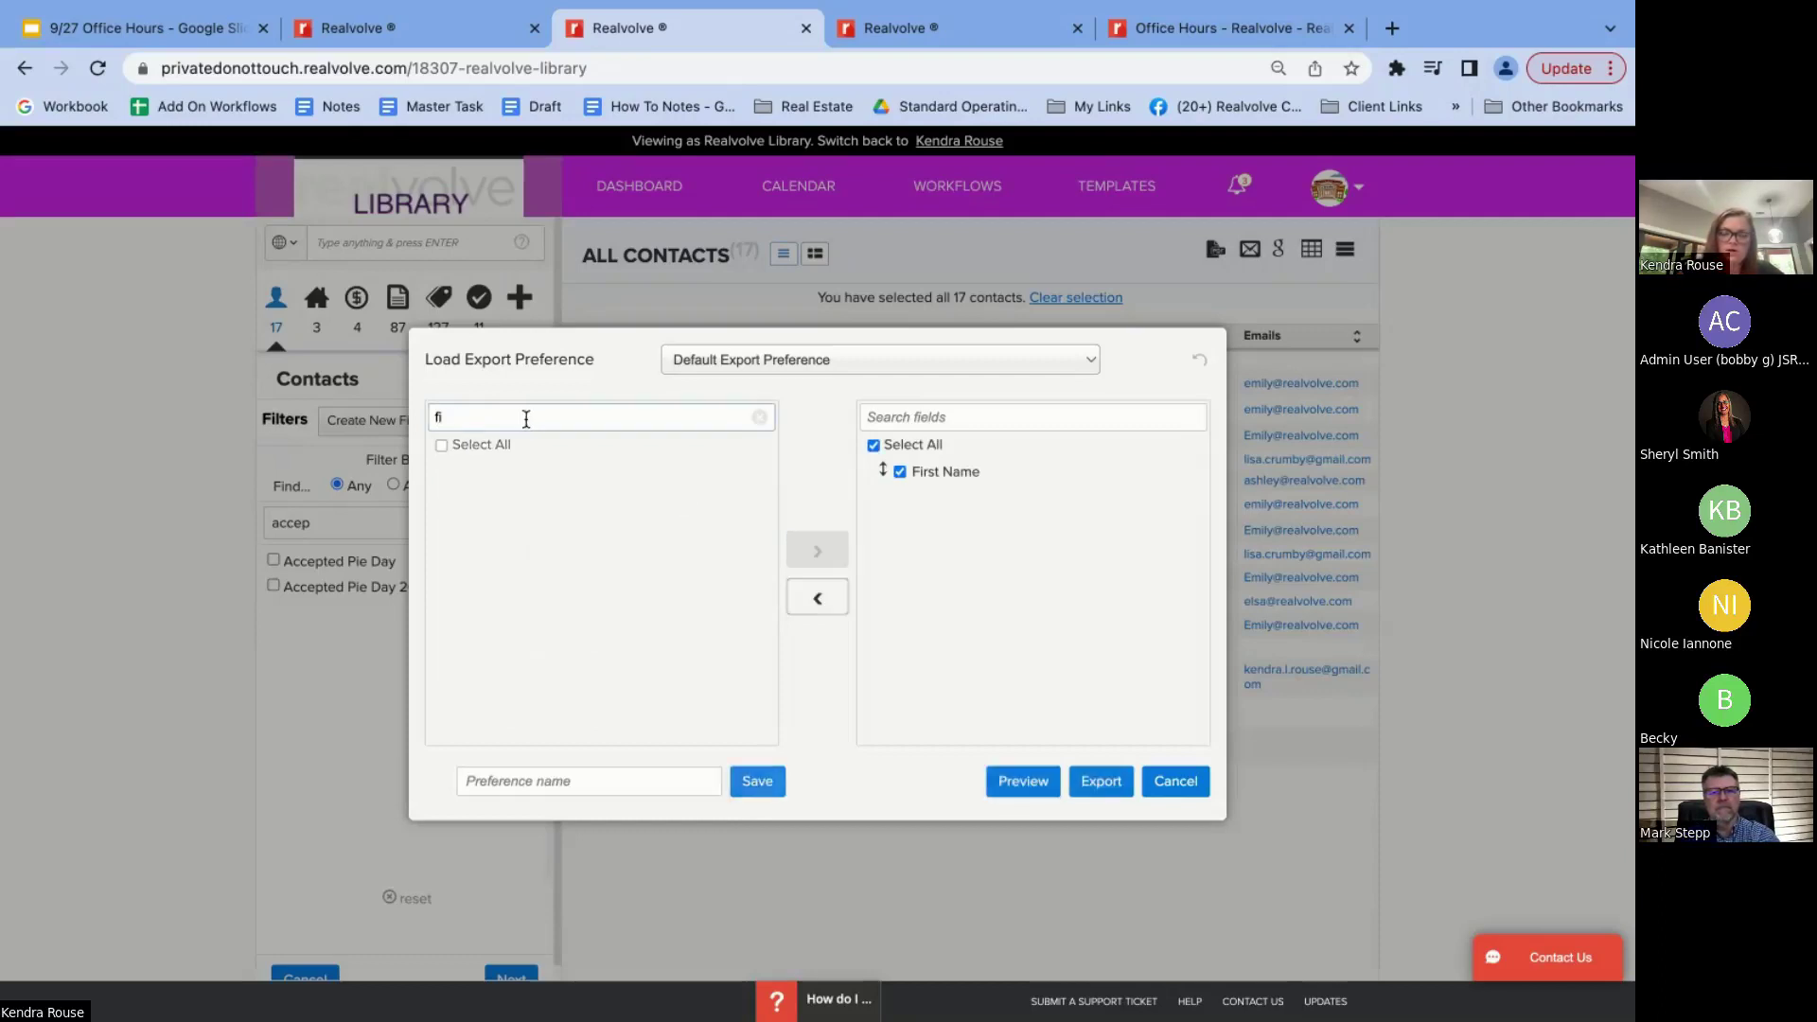
type("last")
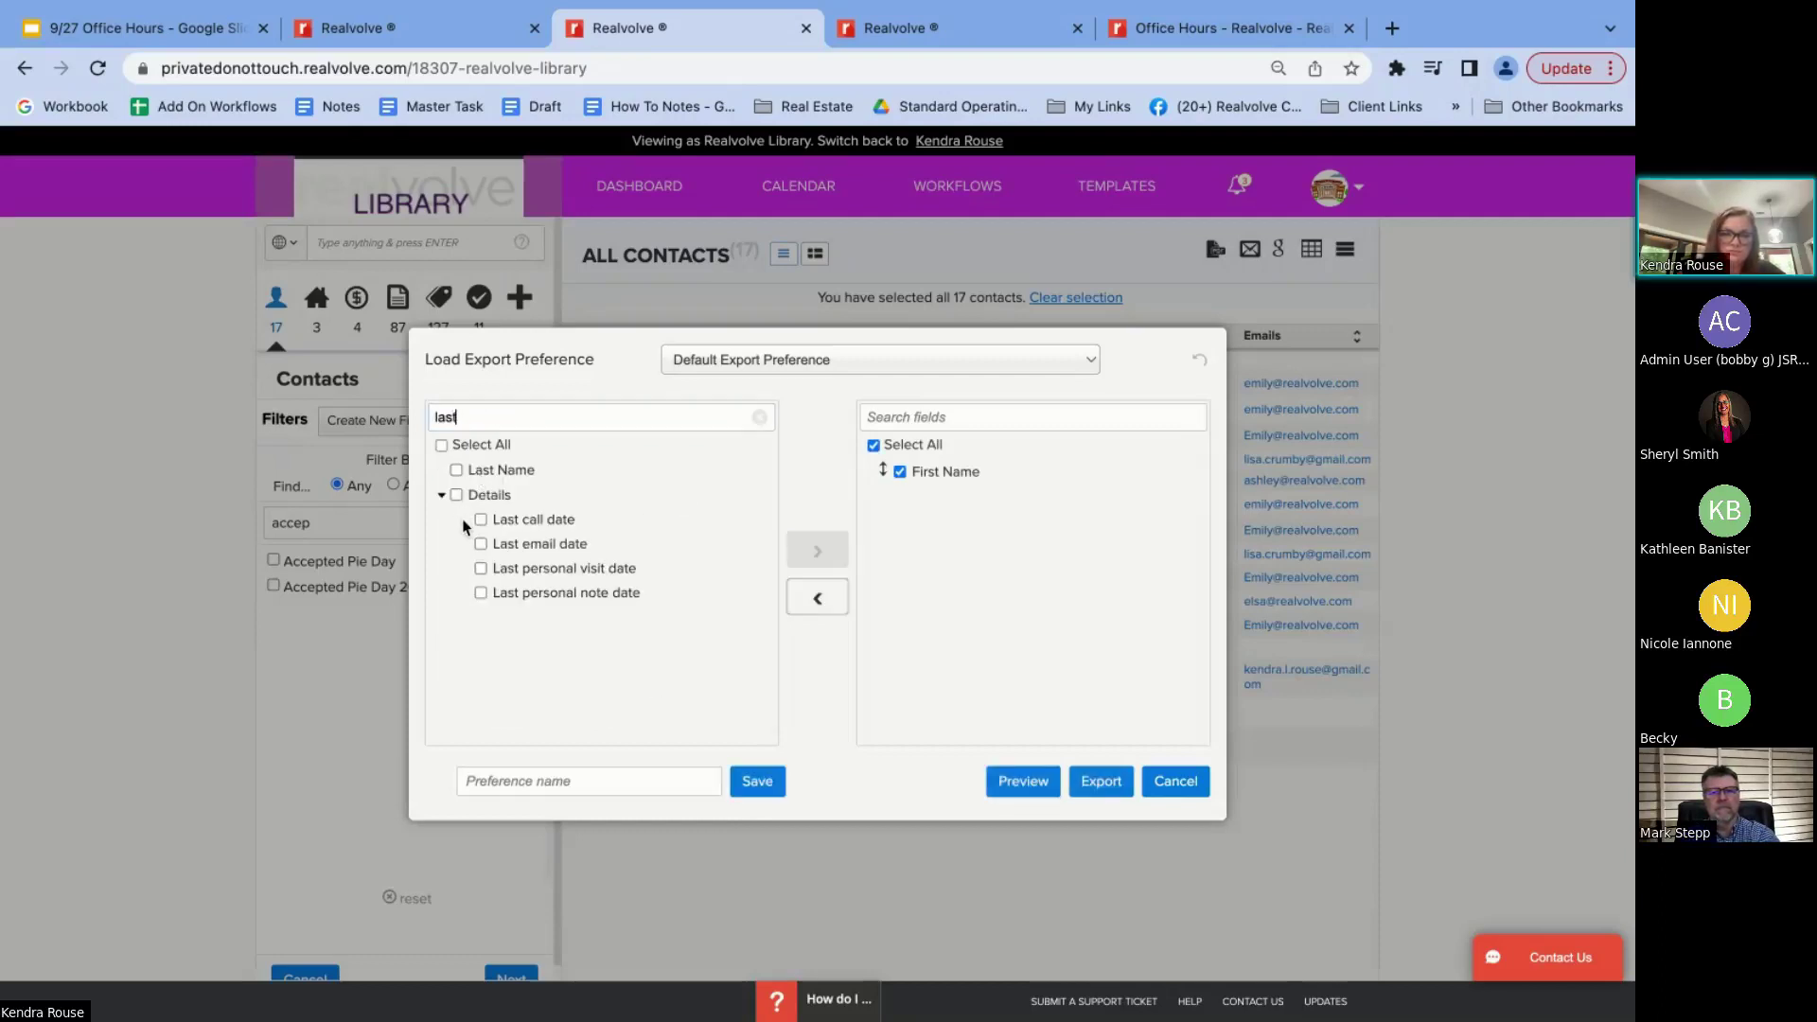
left_click(456, 470)
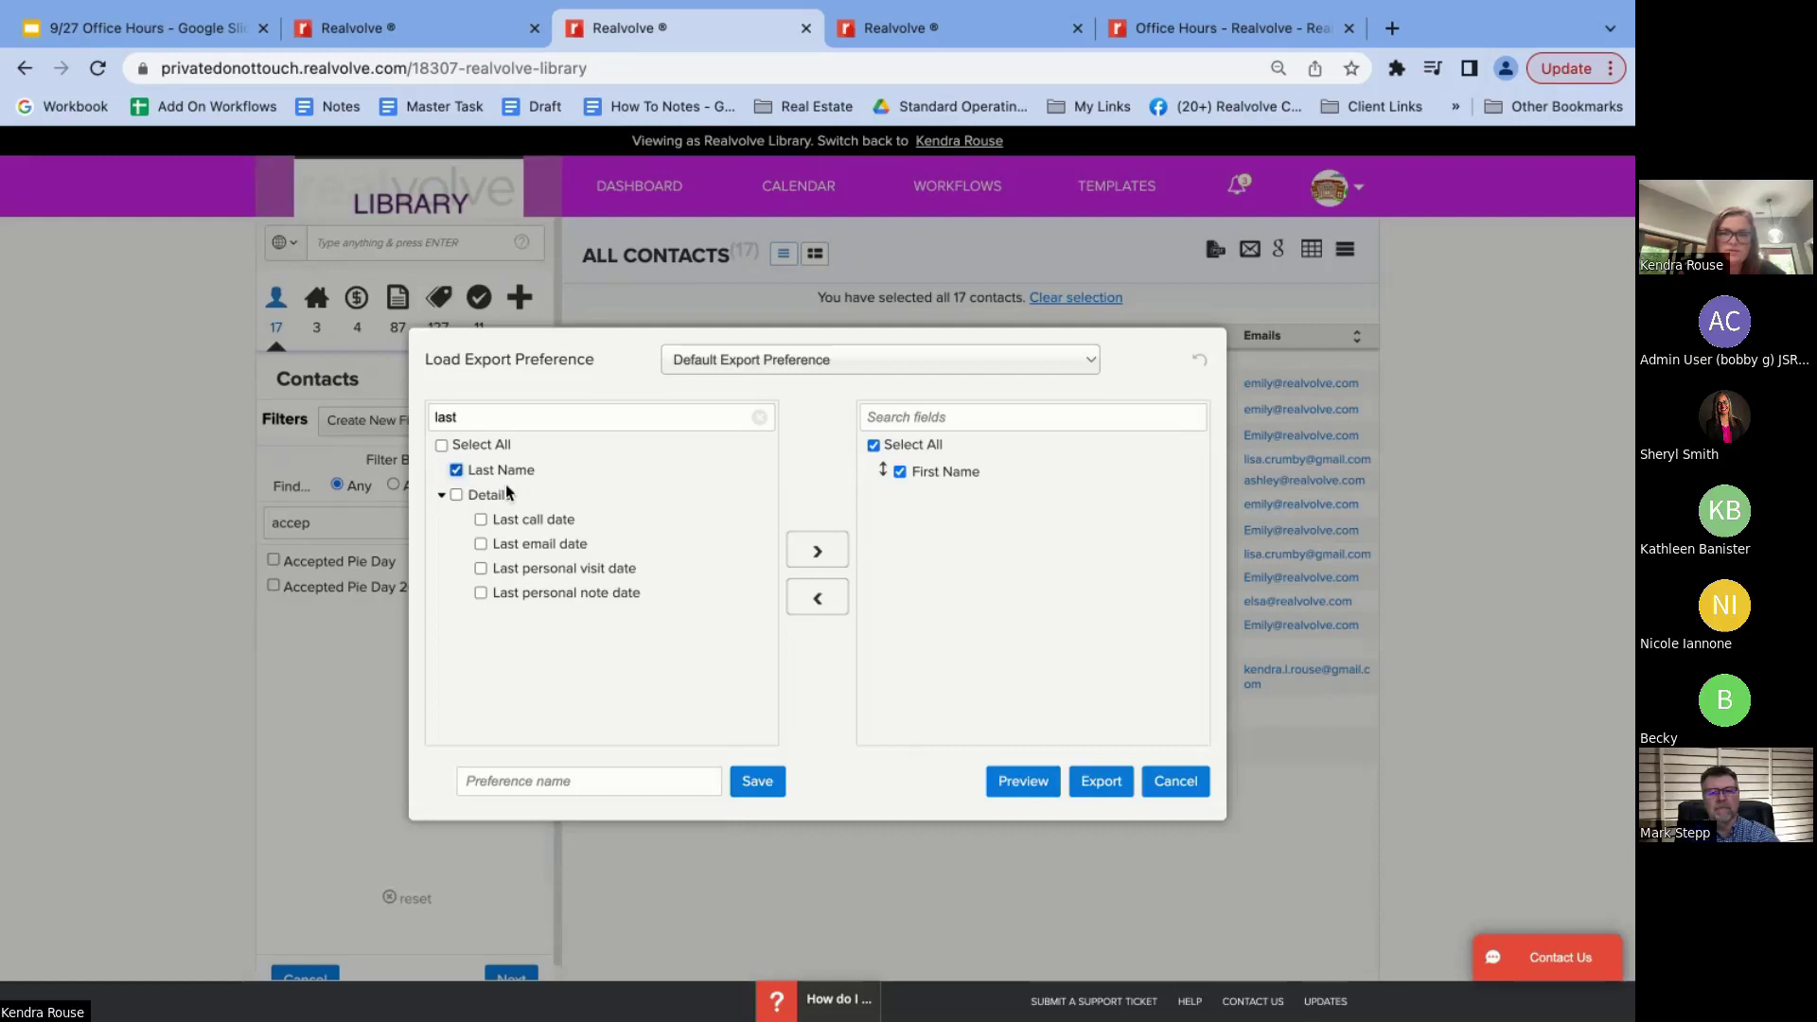
left_click(820, 549)
Search the available fields for "mobi" and add the Home mobile field to the export
left_click(559, 417)
key("BackSpace")
key("BackSpace")
key("BackSpace")
key("BackSpace")
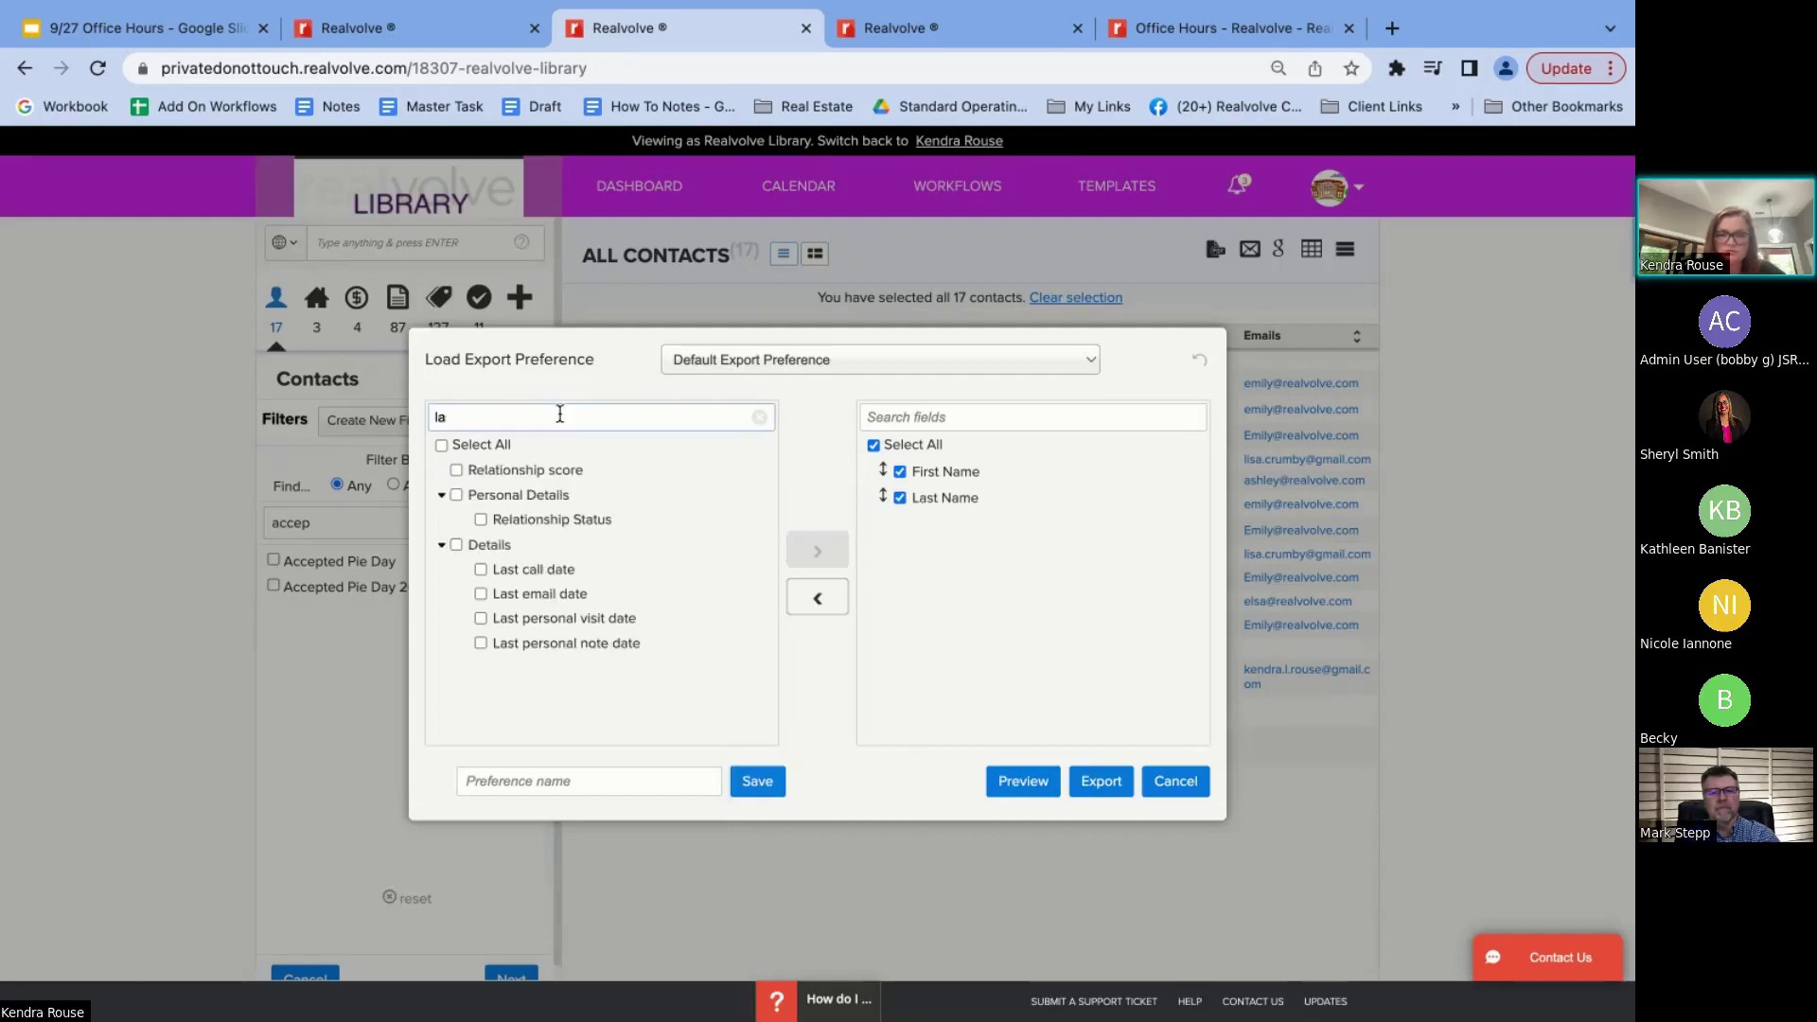
type("mobi")
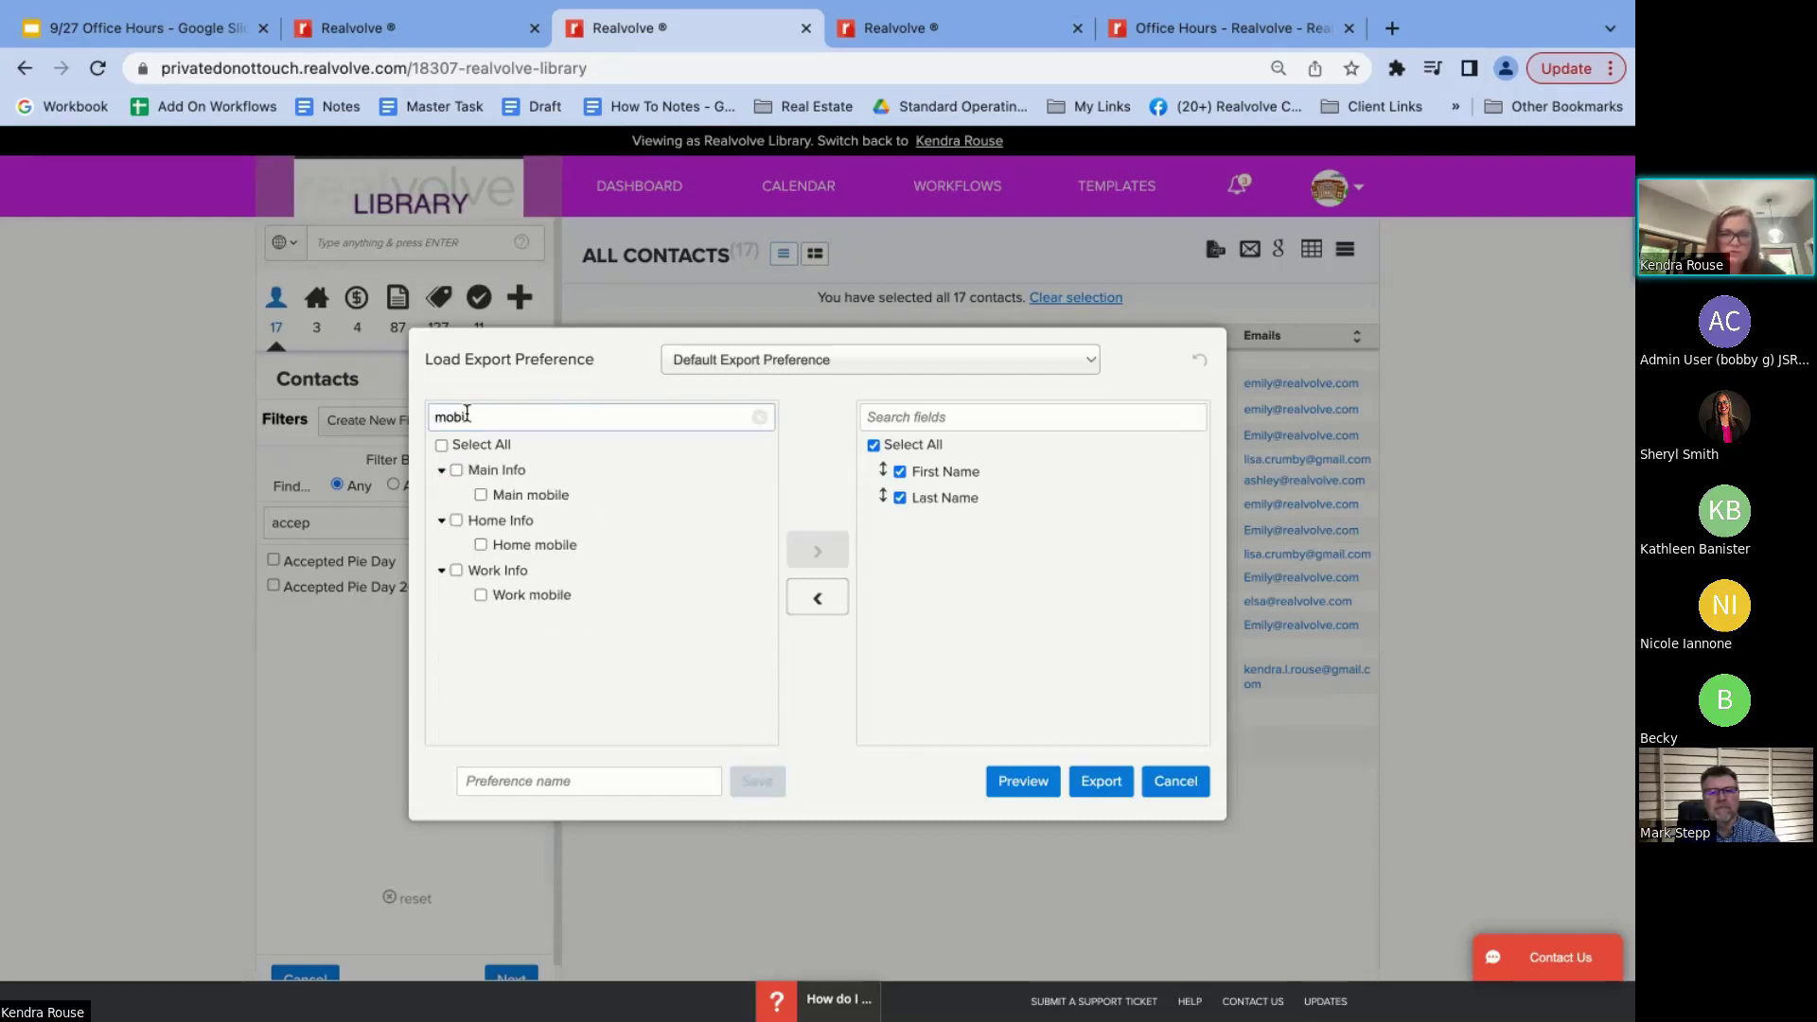
left_click(482, 494)
left_click(481, 545)
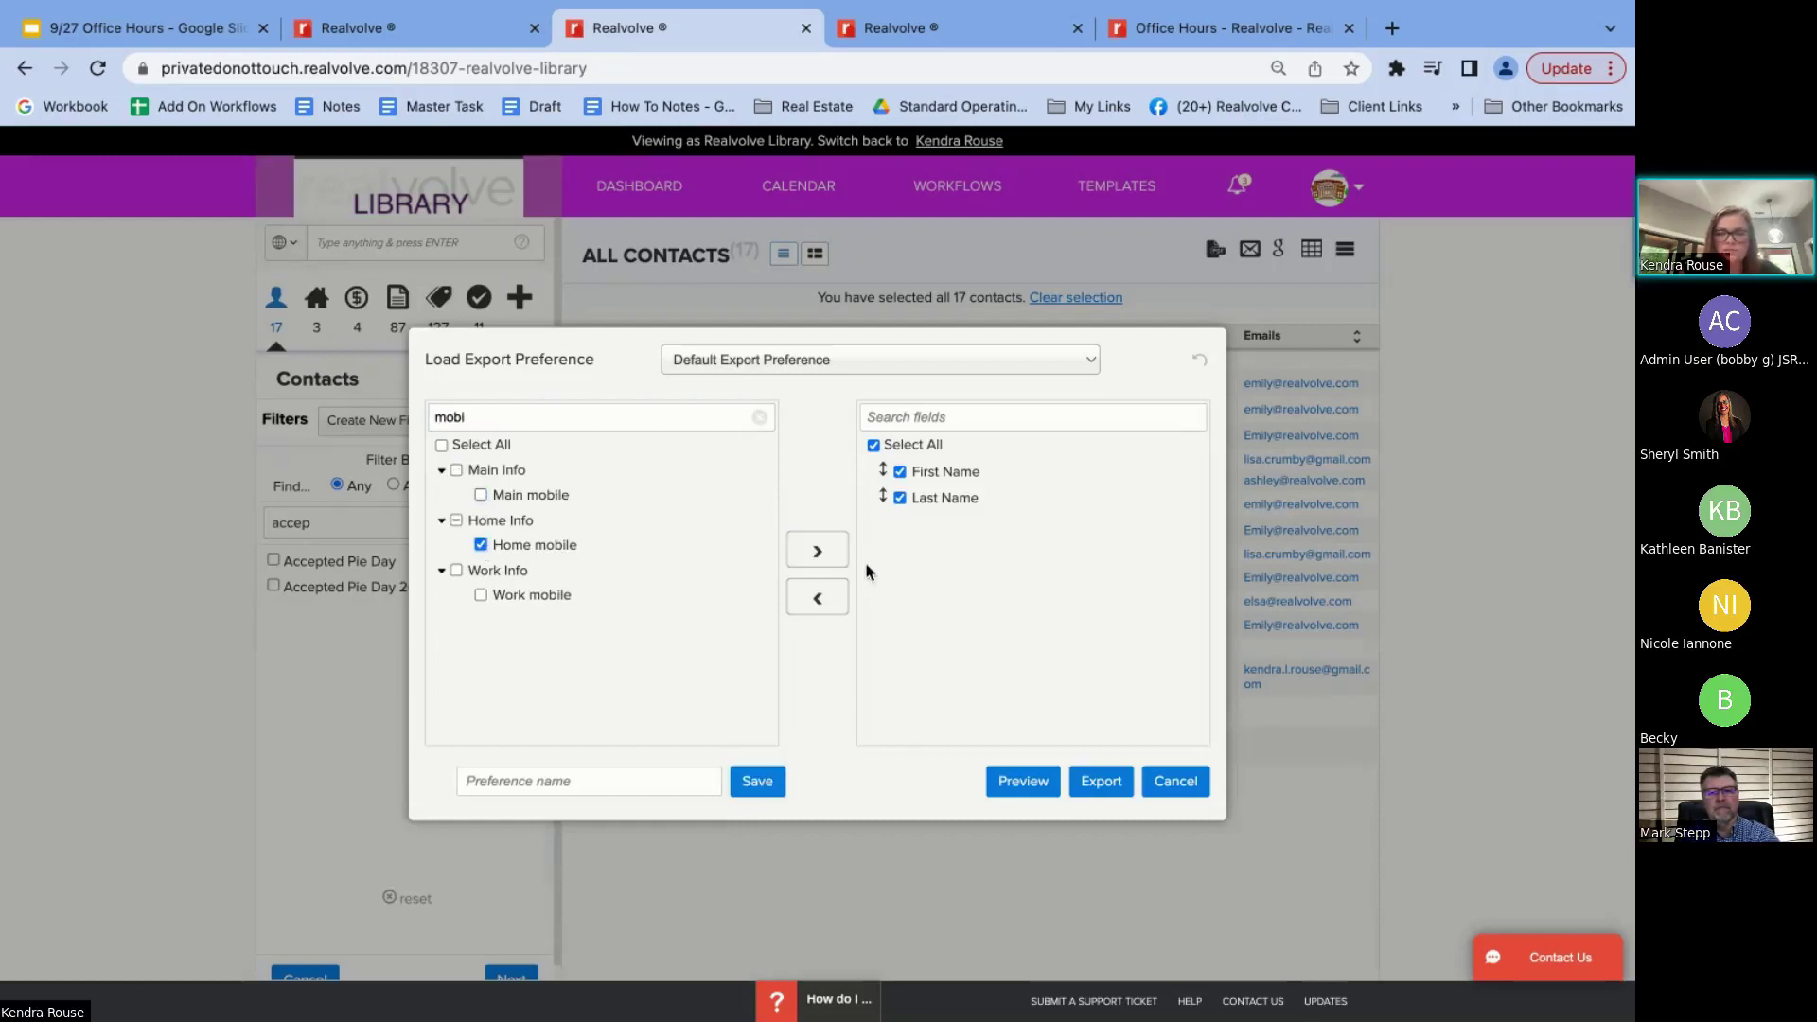
left_click(818, 550)
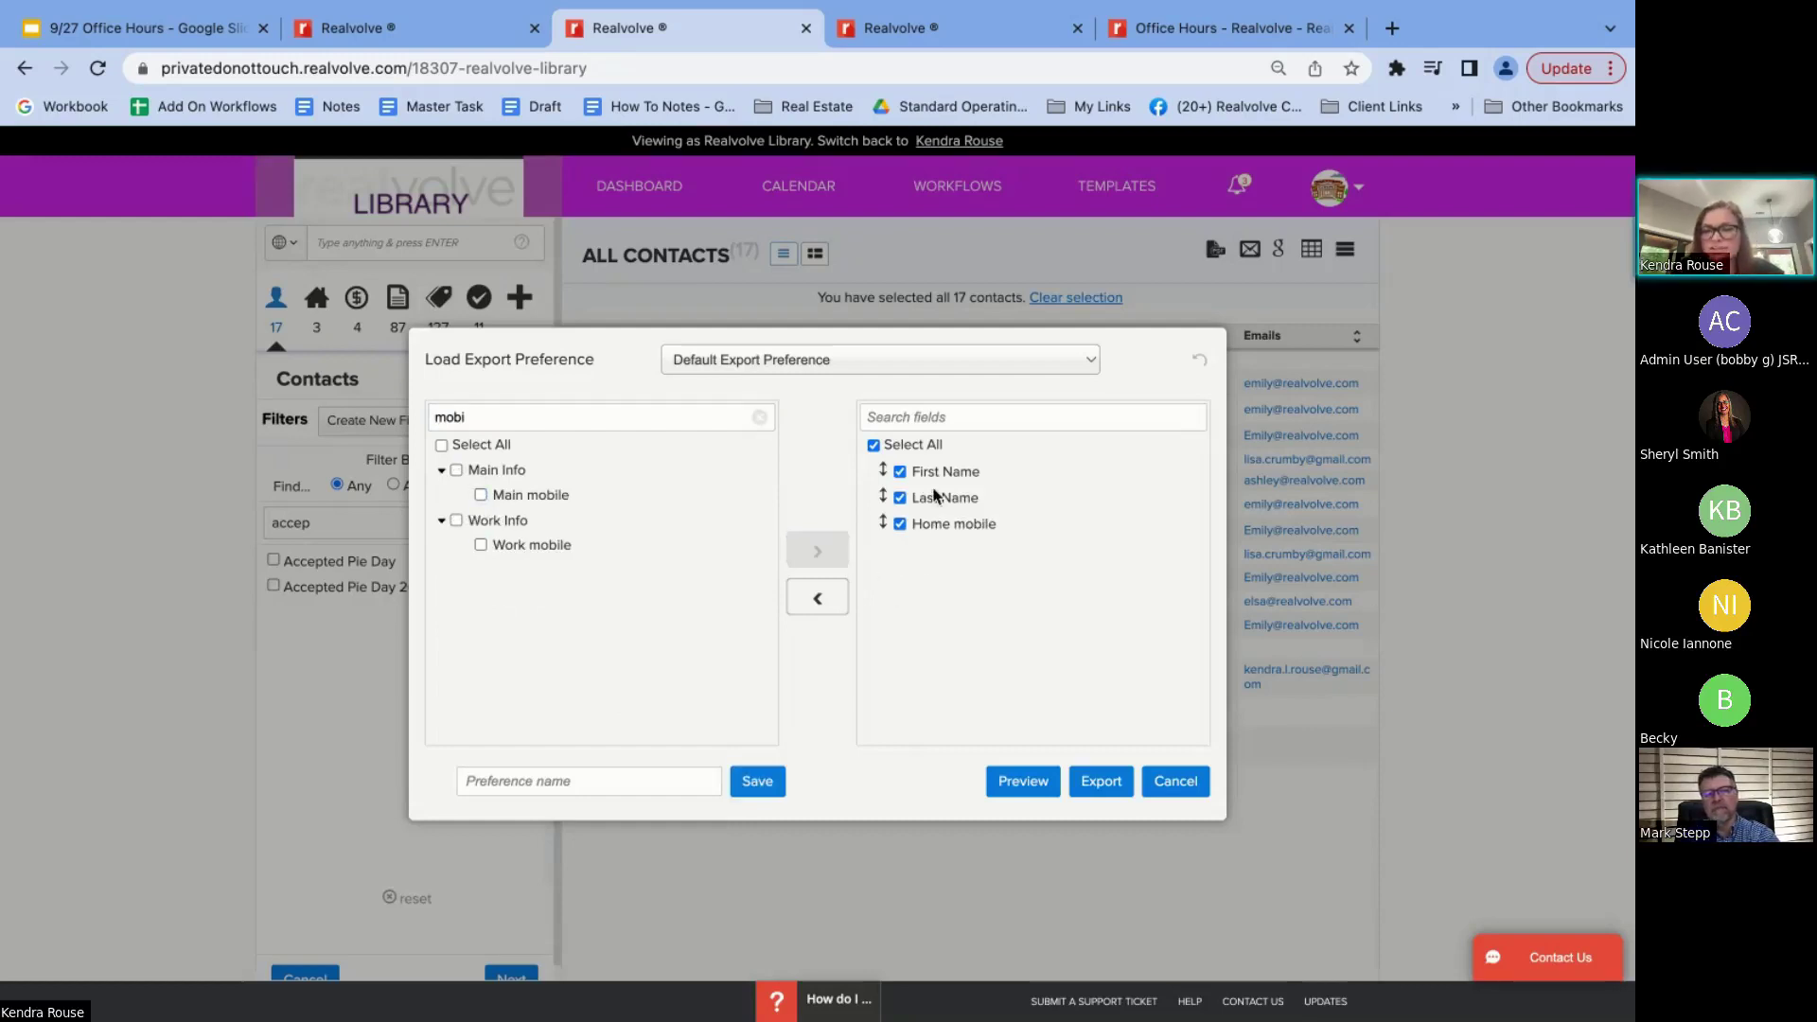
Save the chosen fields as an export preference named "Pie Day Print List" and close the export settings
left_click(492, 785)
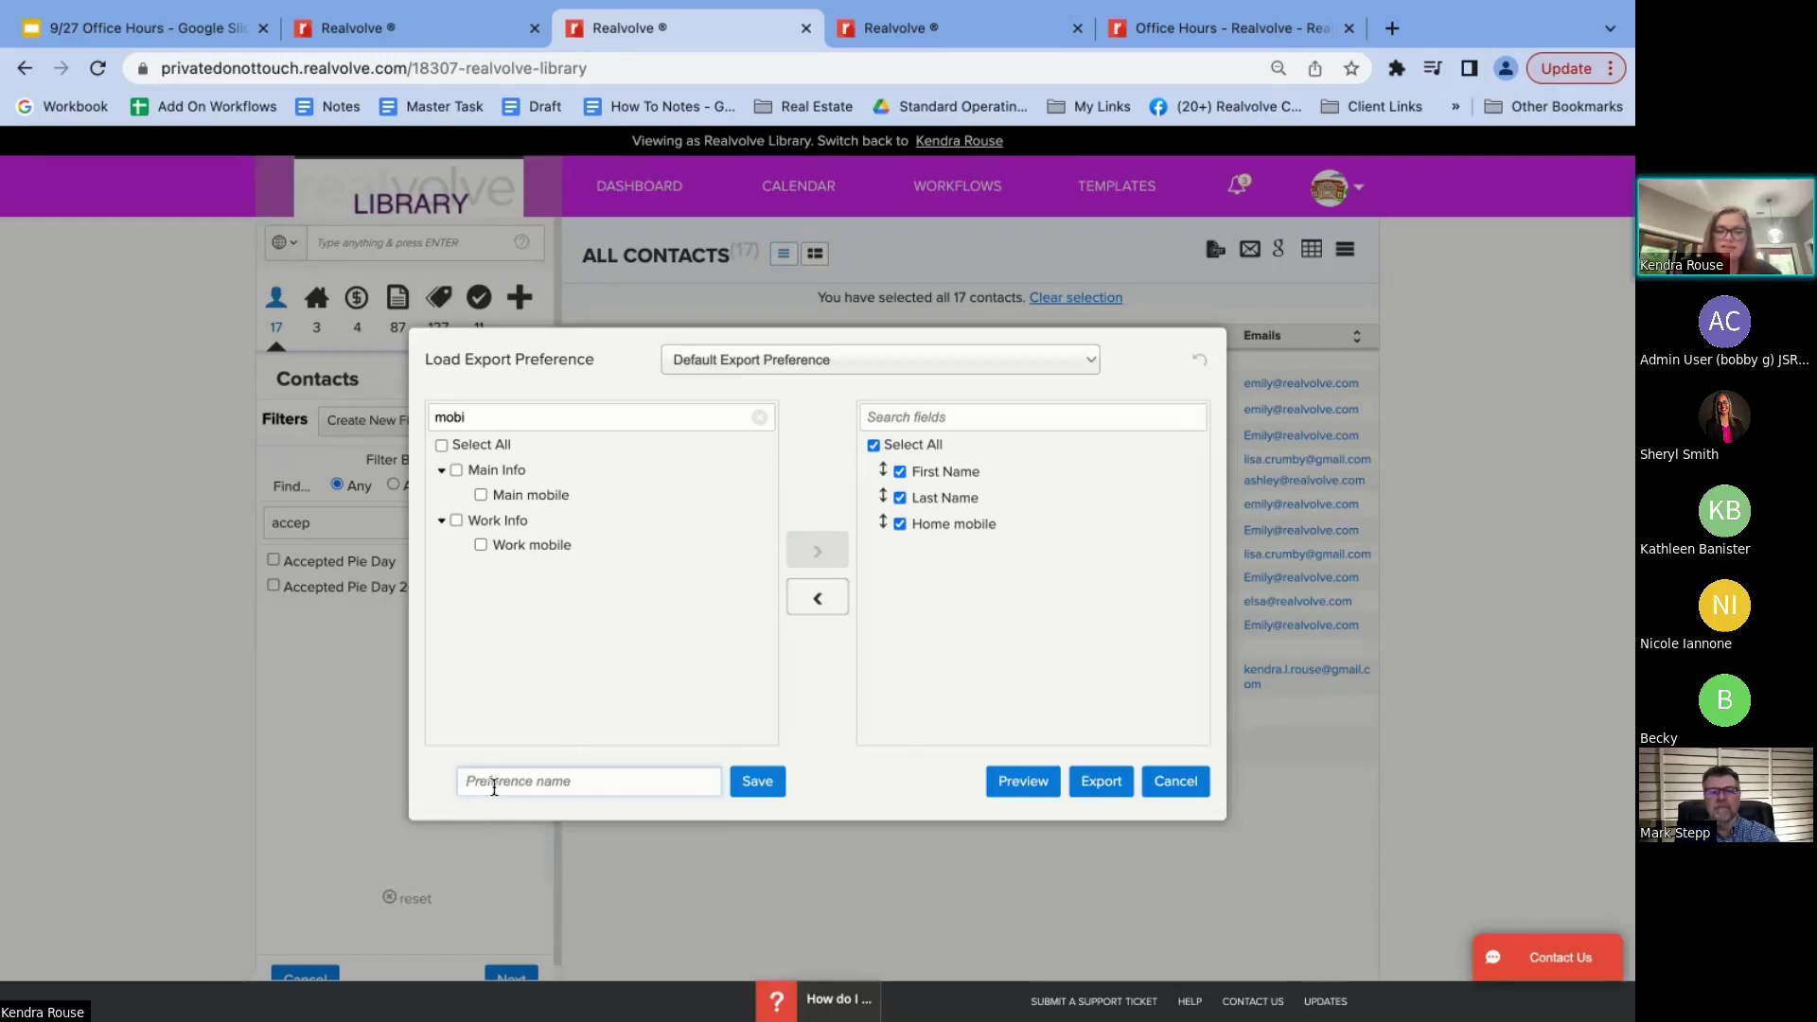
type("Pie Day")
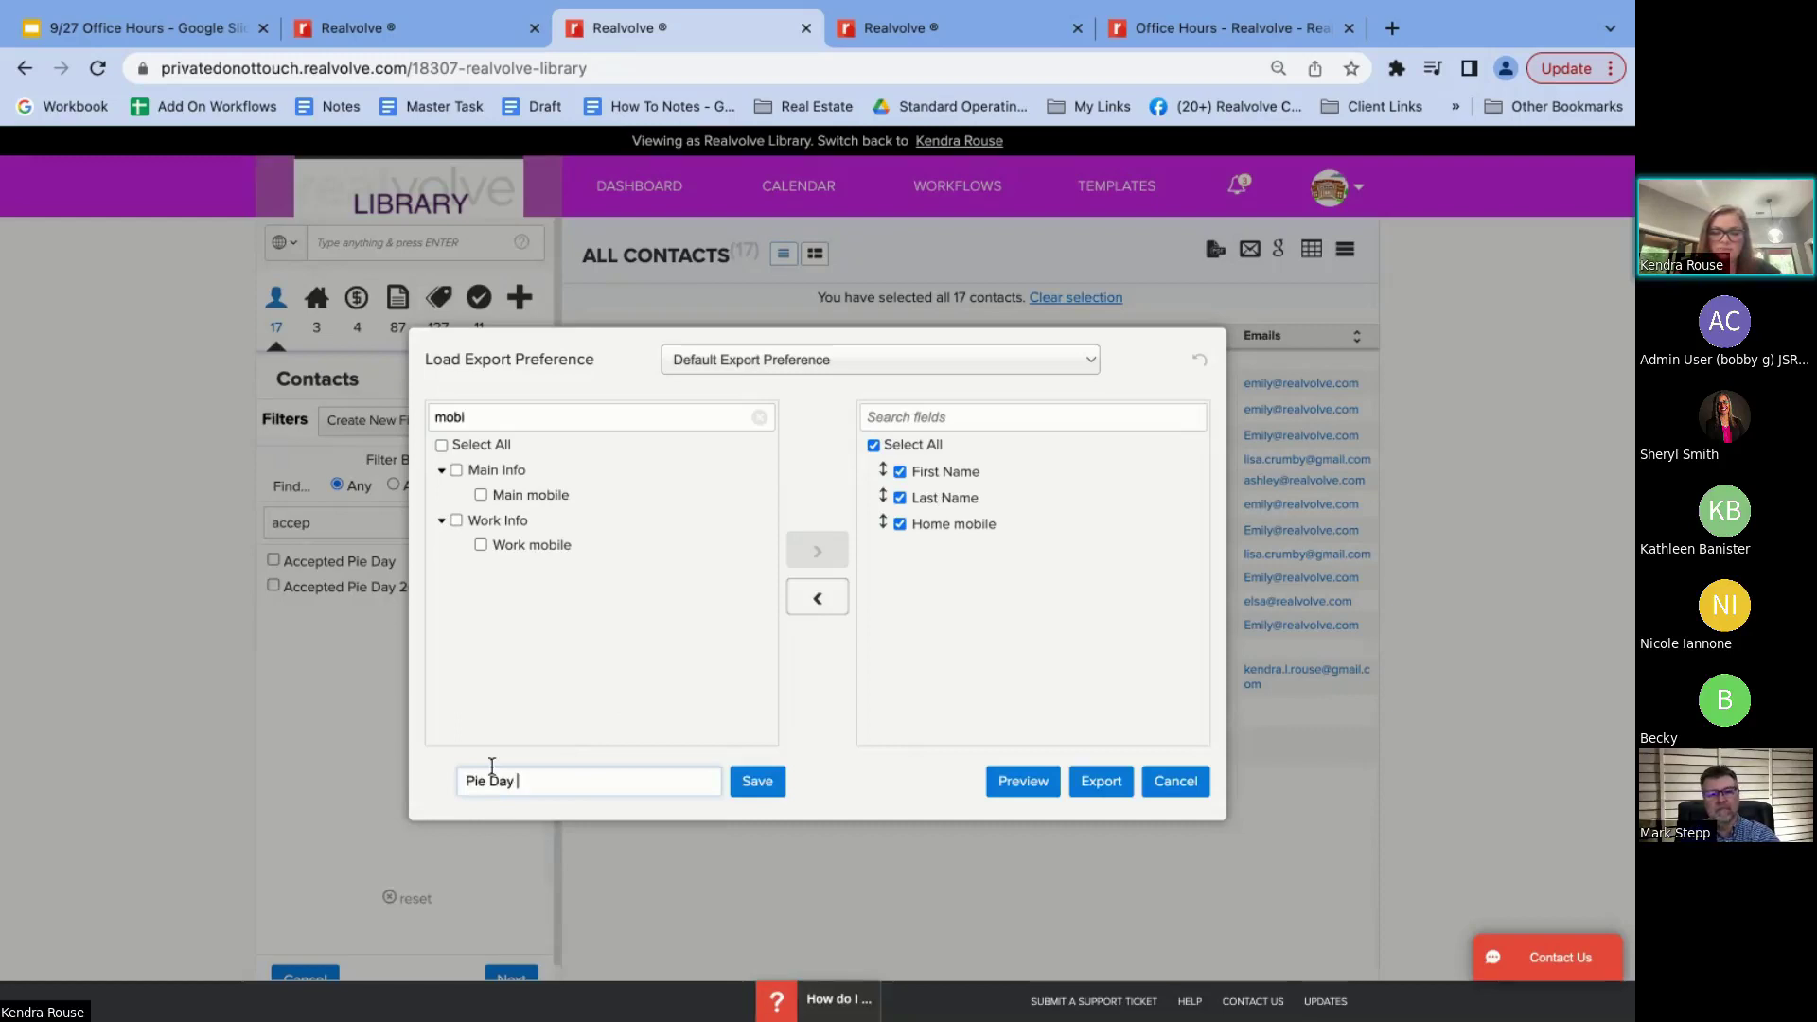
type(" Print List")
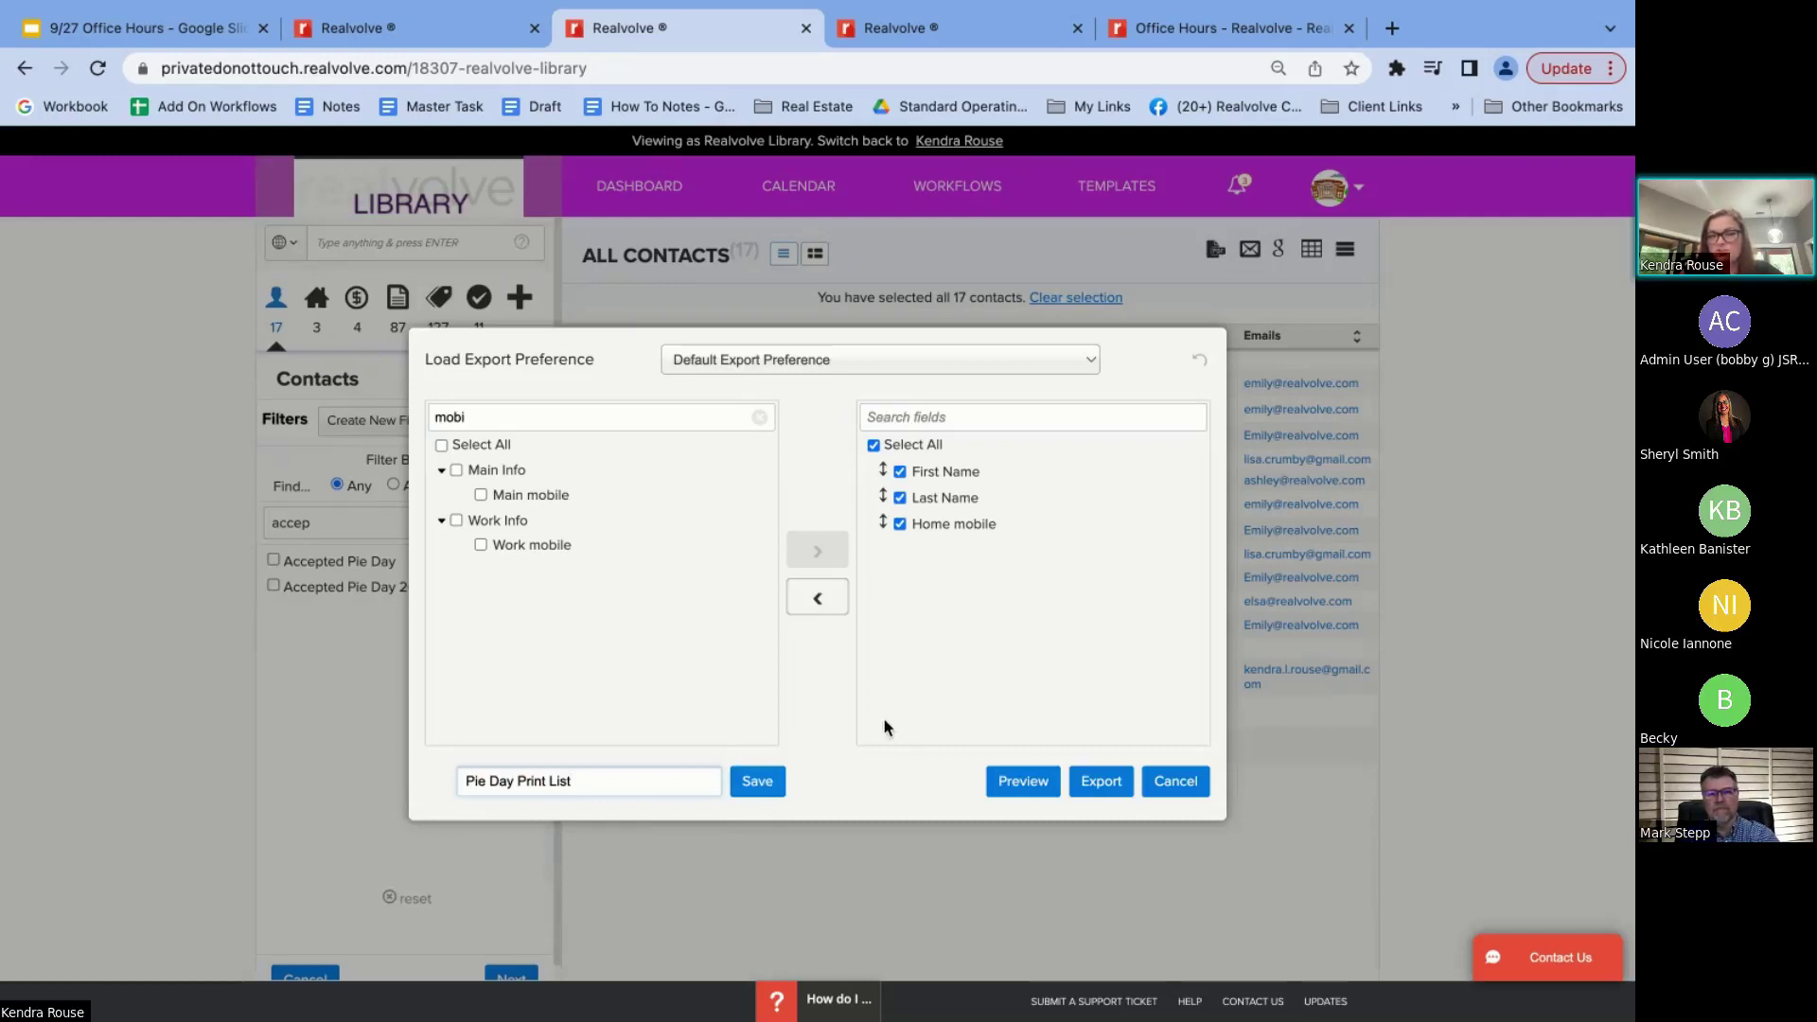
left_click(754, 784)
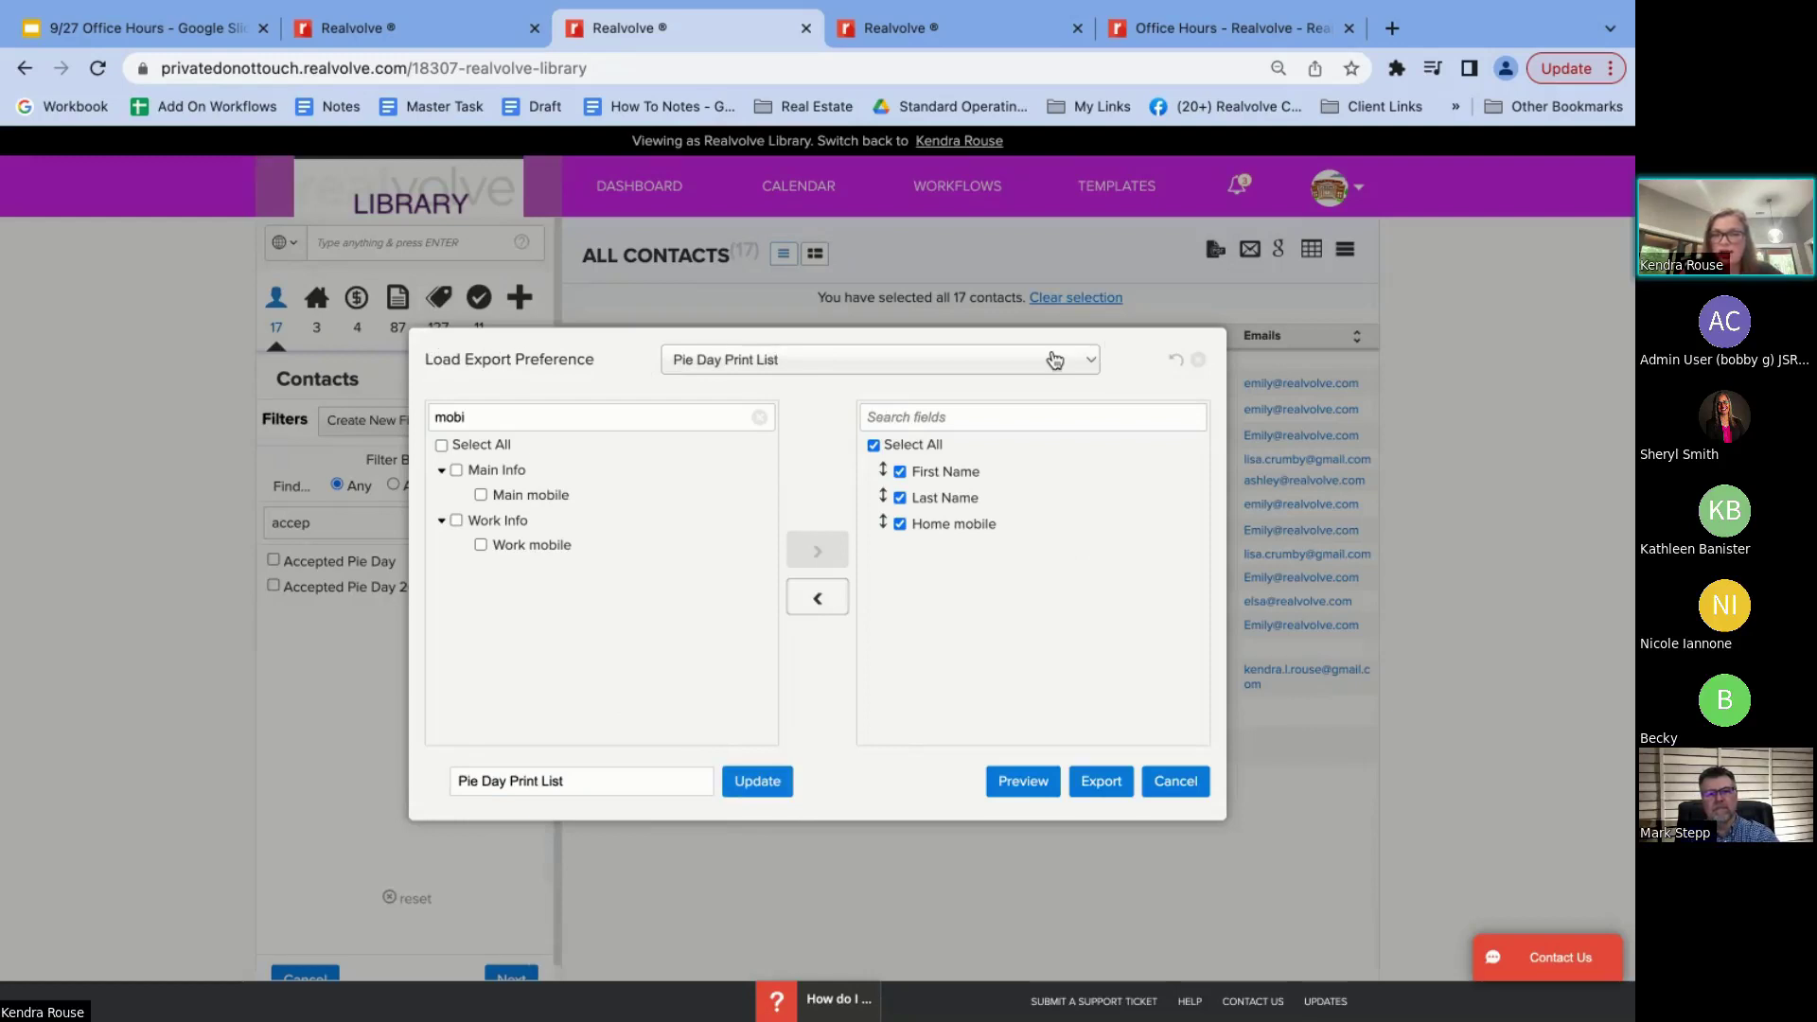
left_click(1176, 783)
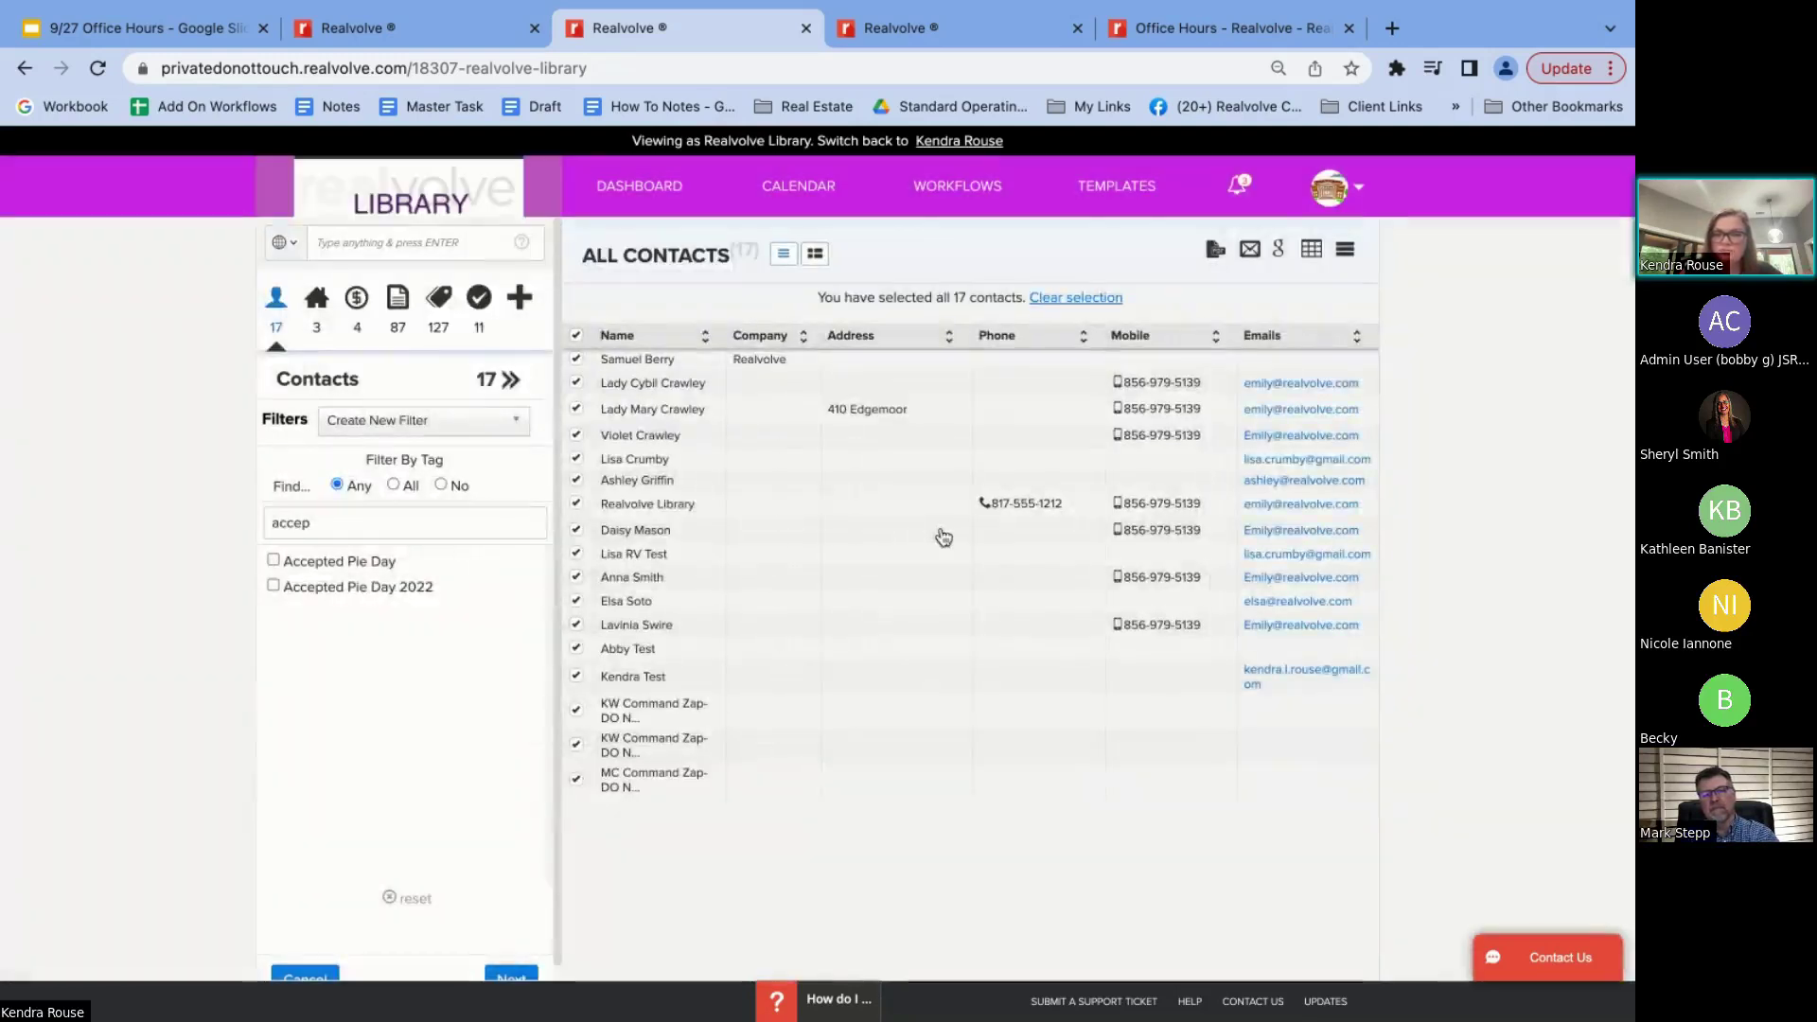
Reopen the export settings for the selected contacts and load the "Pie Day Print List" preference
left_click(1312, 251)
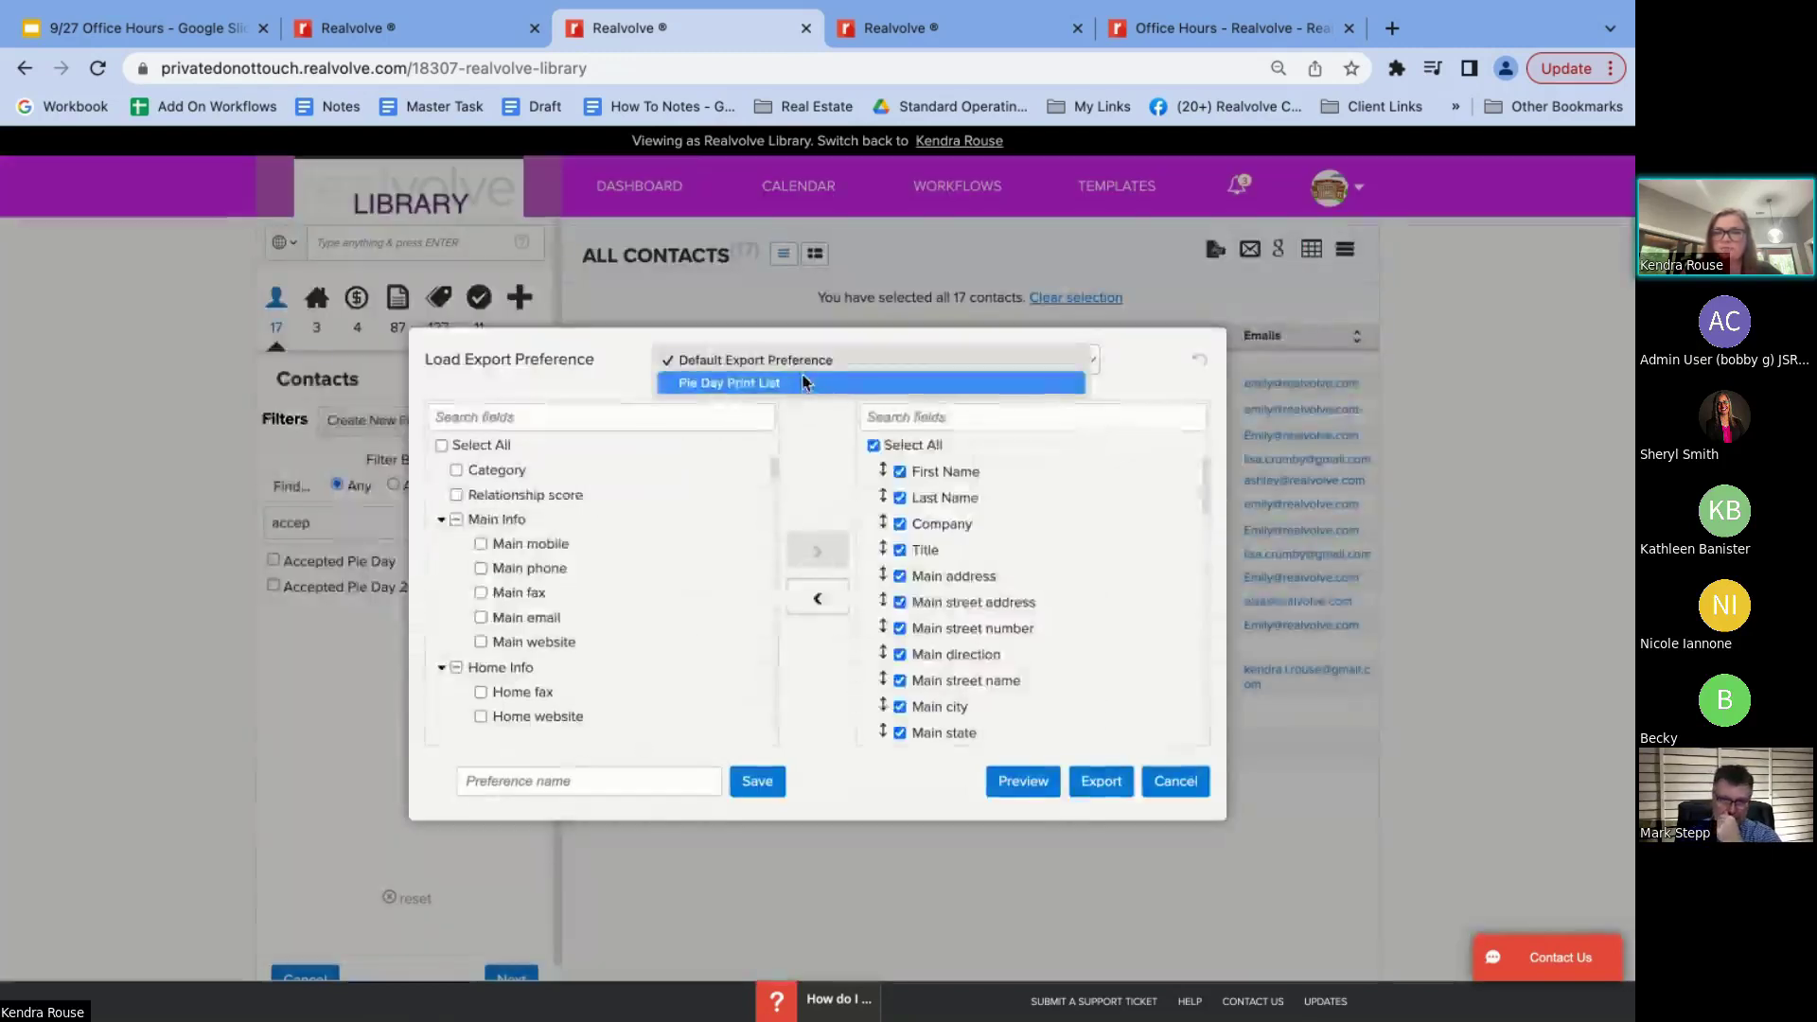
left_click(1195, 378)
left_click(803, 360)
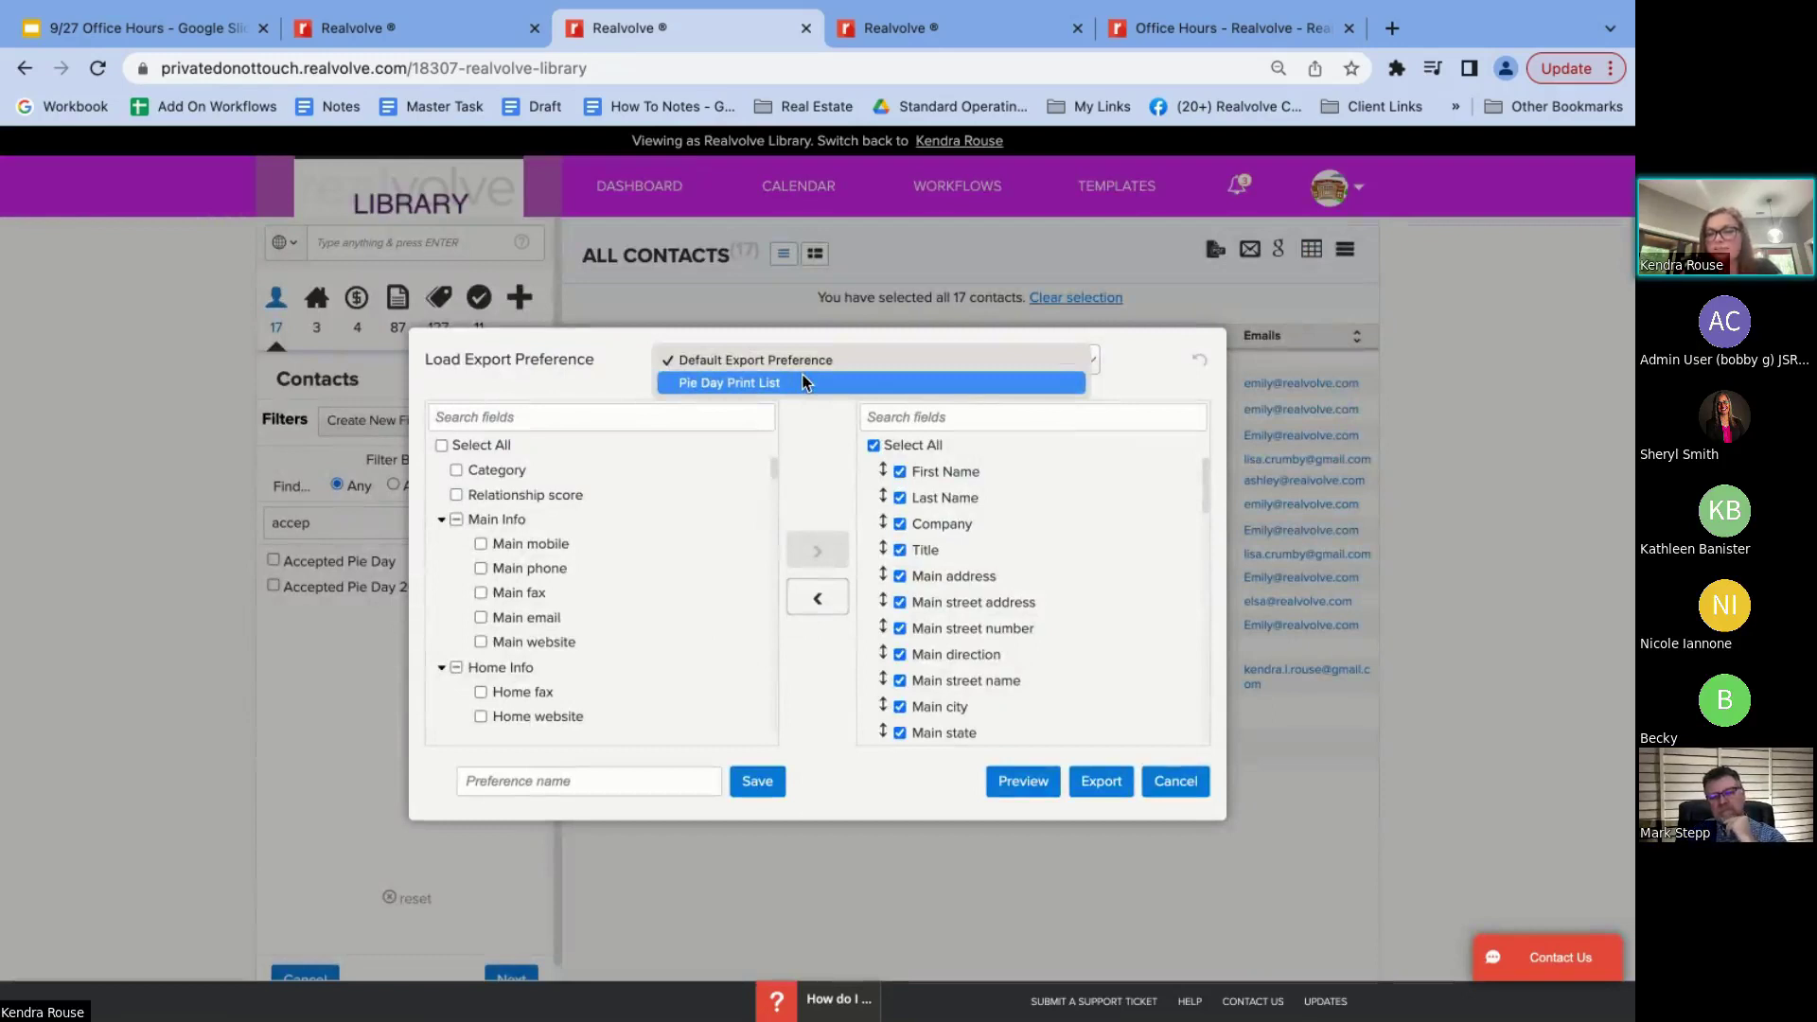
left_click(774, 383)
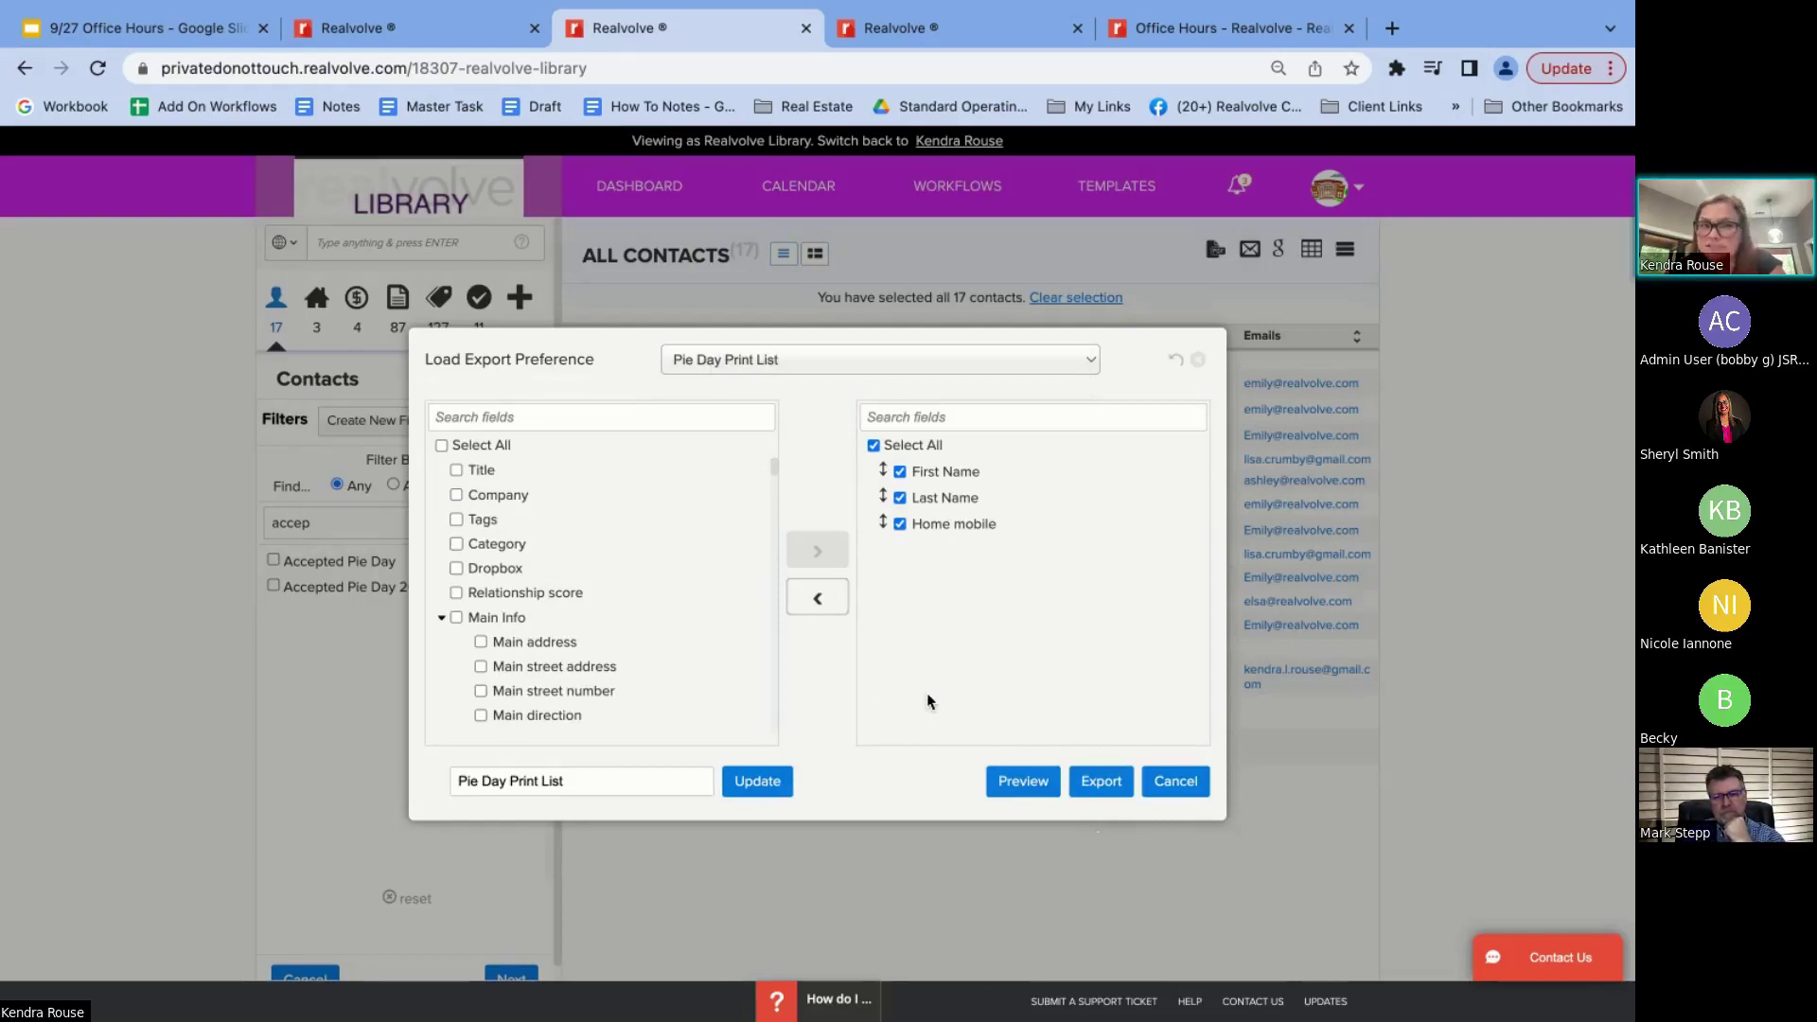
Return to the "A Realvolve Pie Day" workflow and review its remaining activities, their schedule and the workflow details
left_click(454, 29)
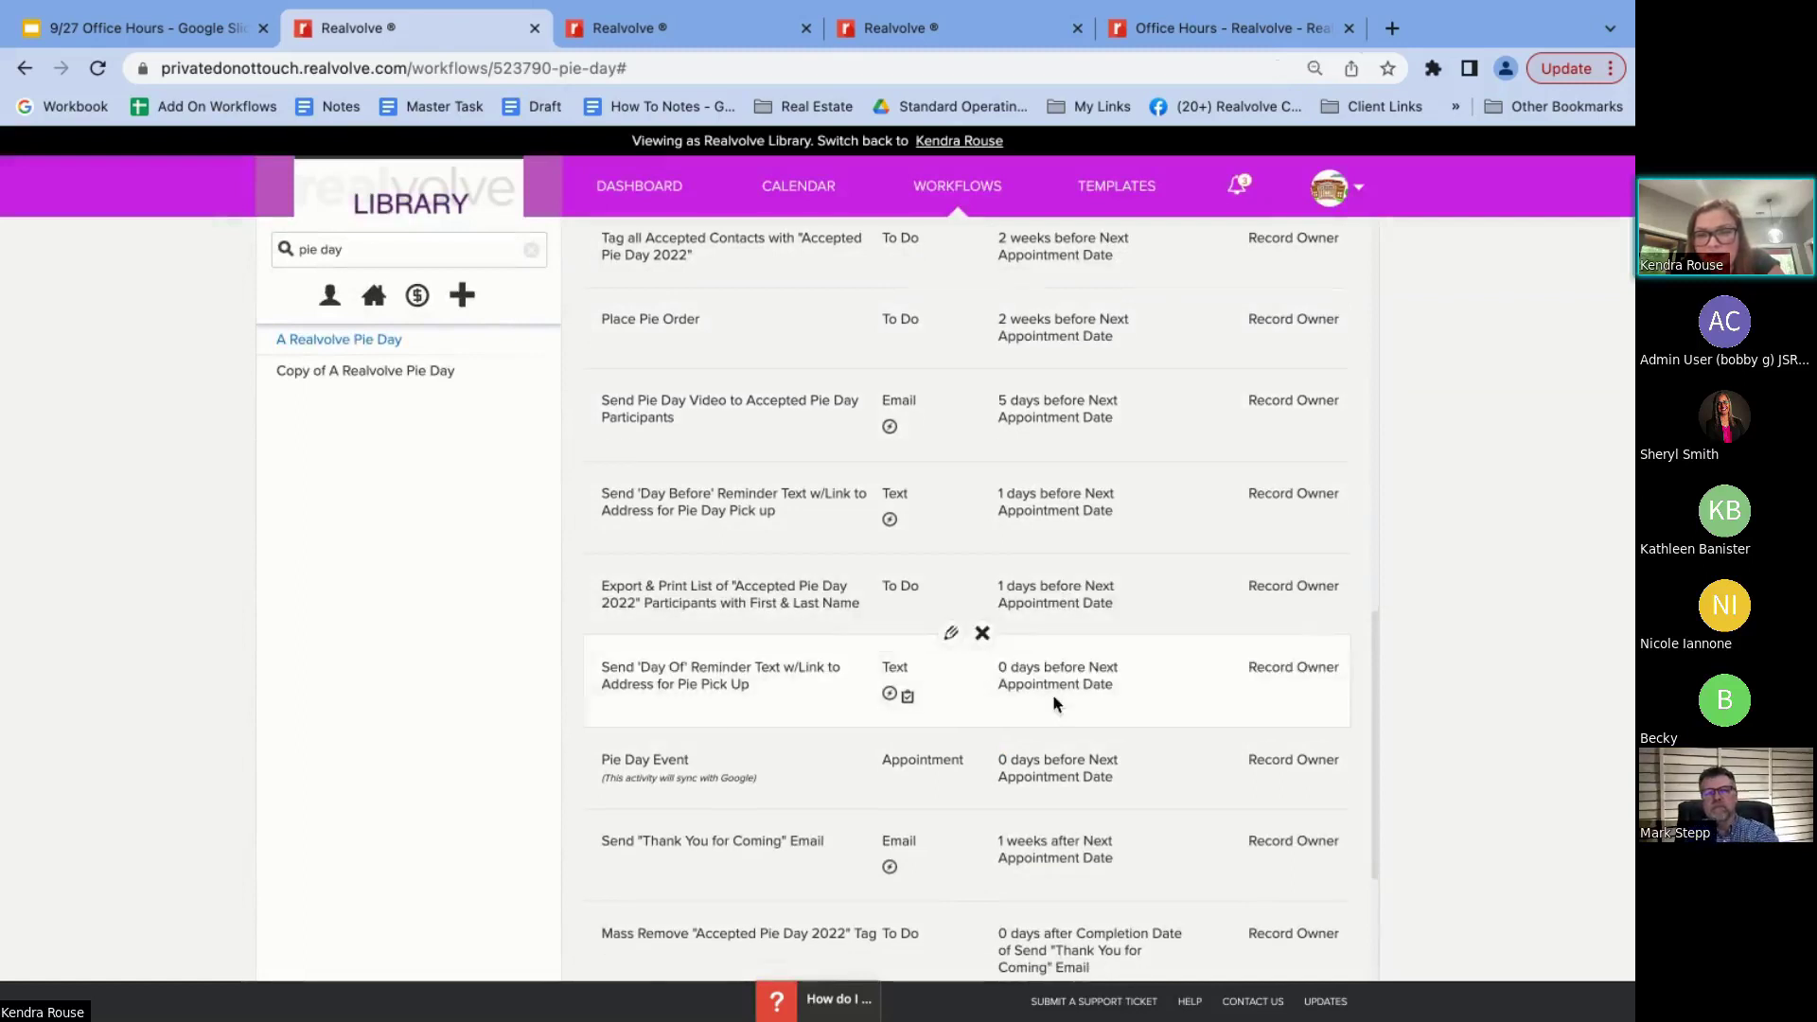
scroll(1052, 694, "down", 2)
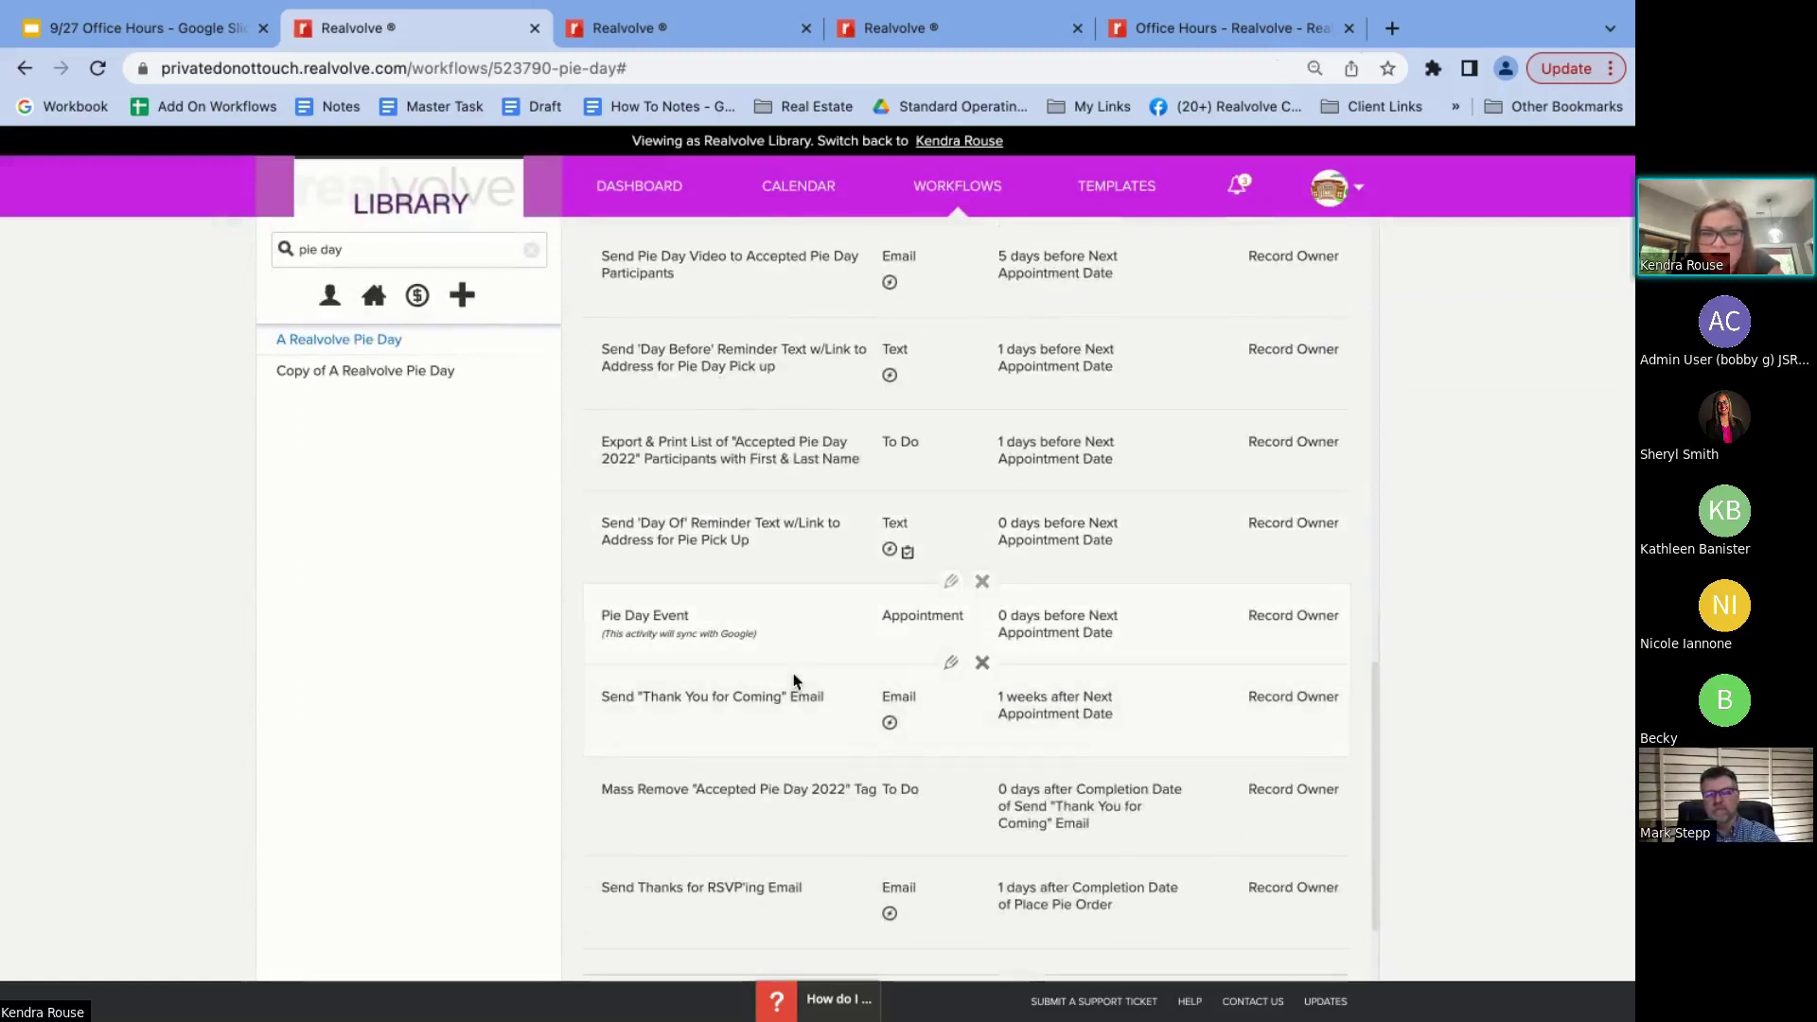
scroll(794, 681, "down", 2)
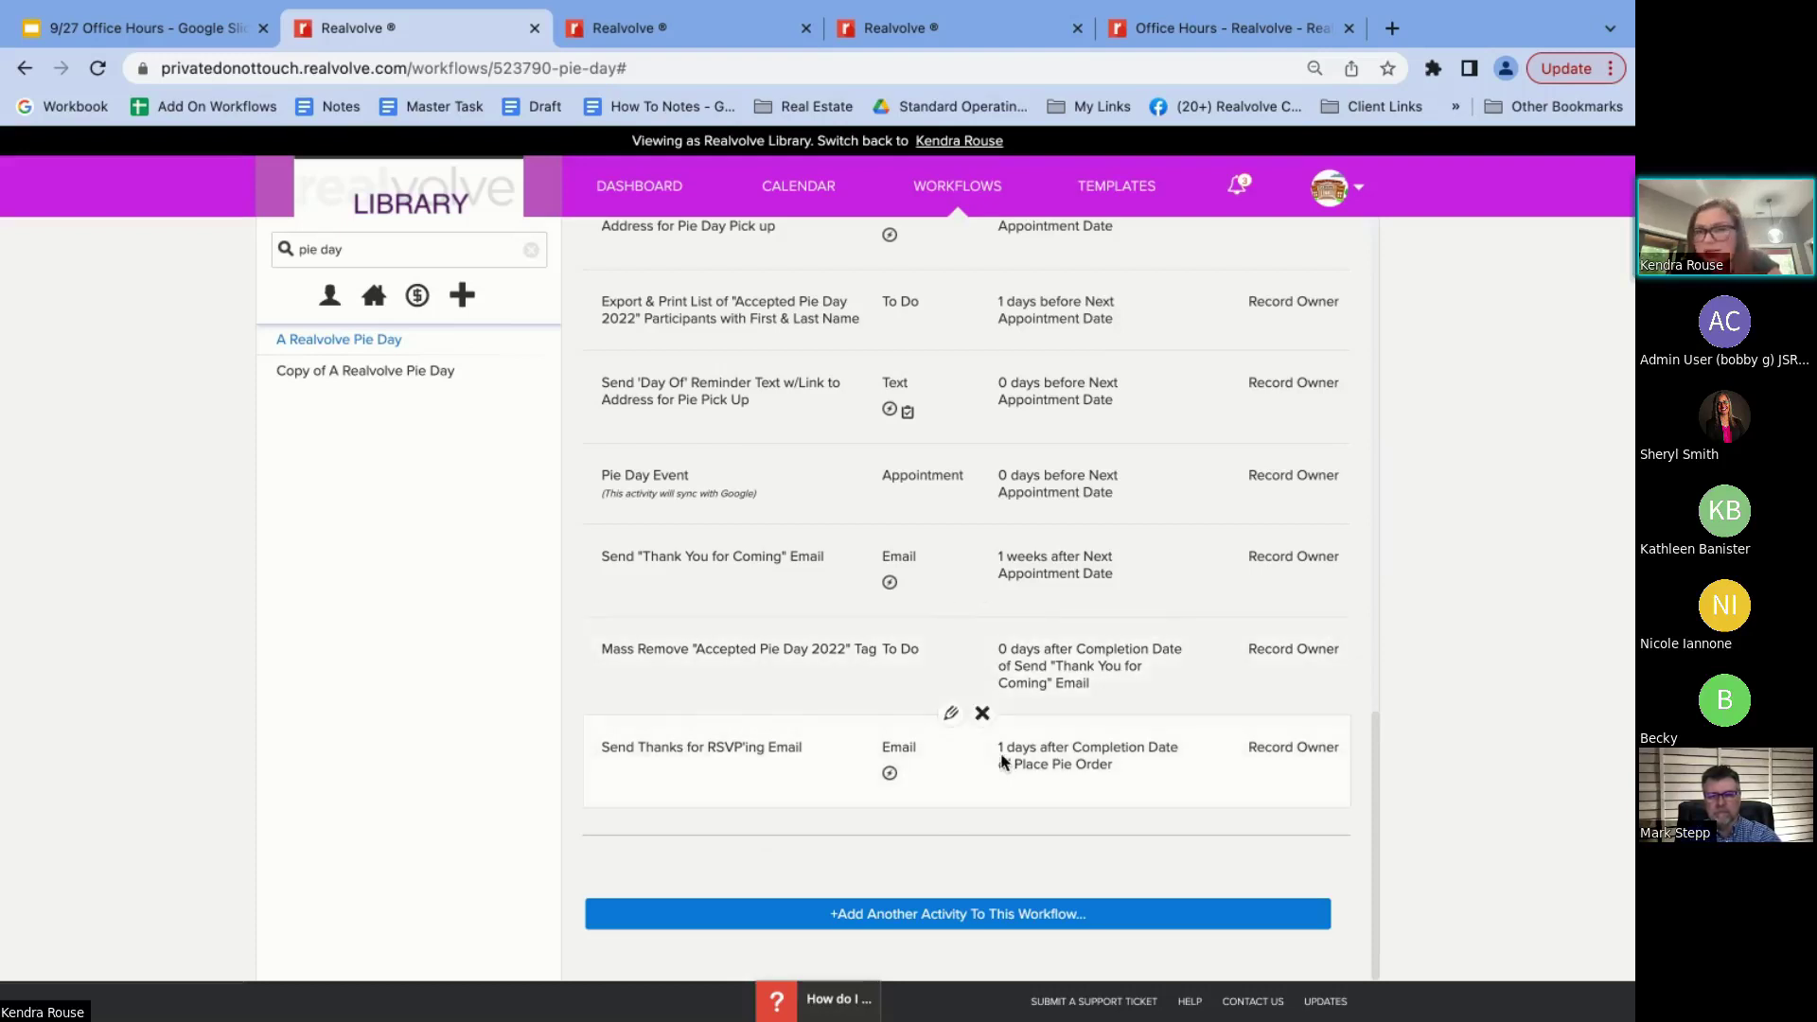
scroll(1003, 499, "up", 1)
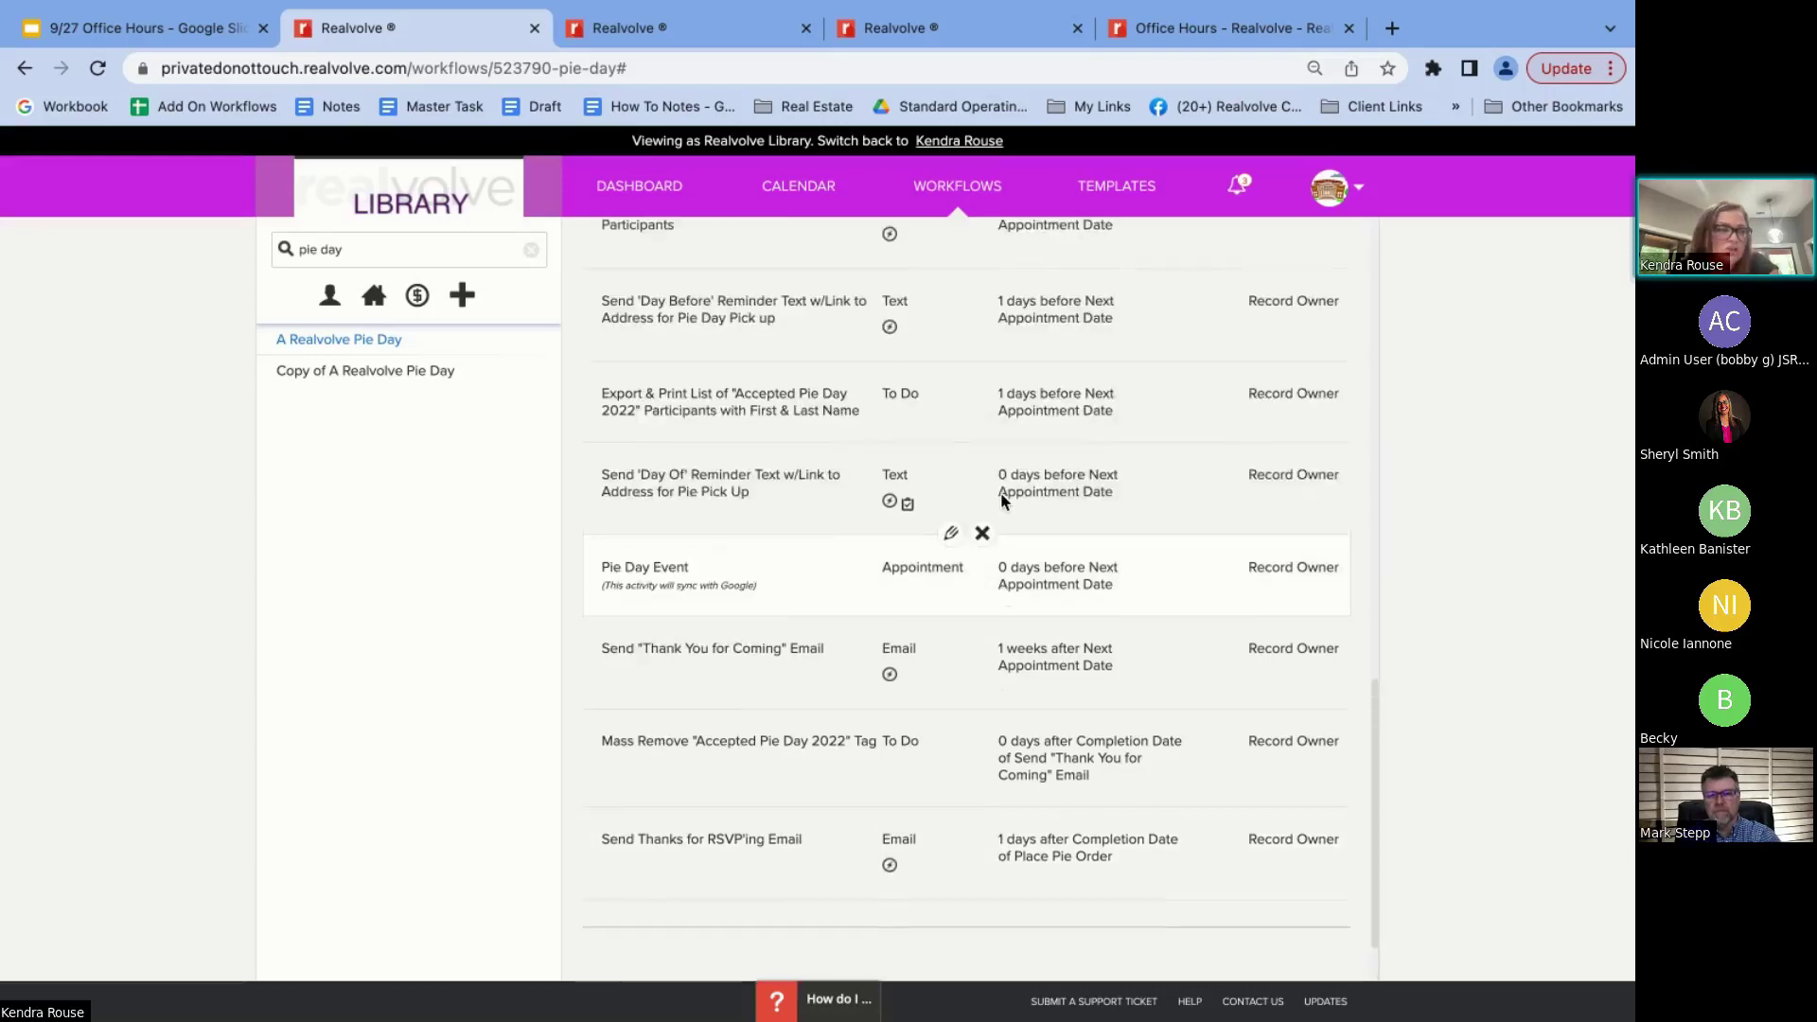
scroll(1003, 499, "up", 3)
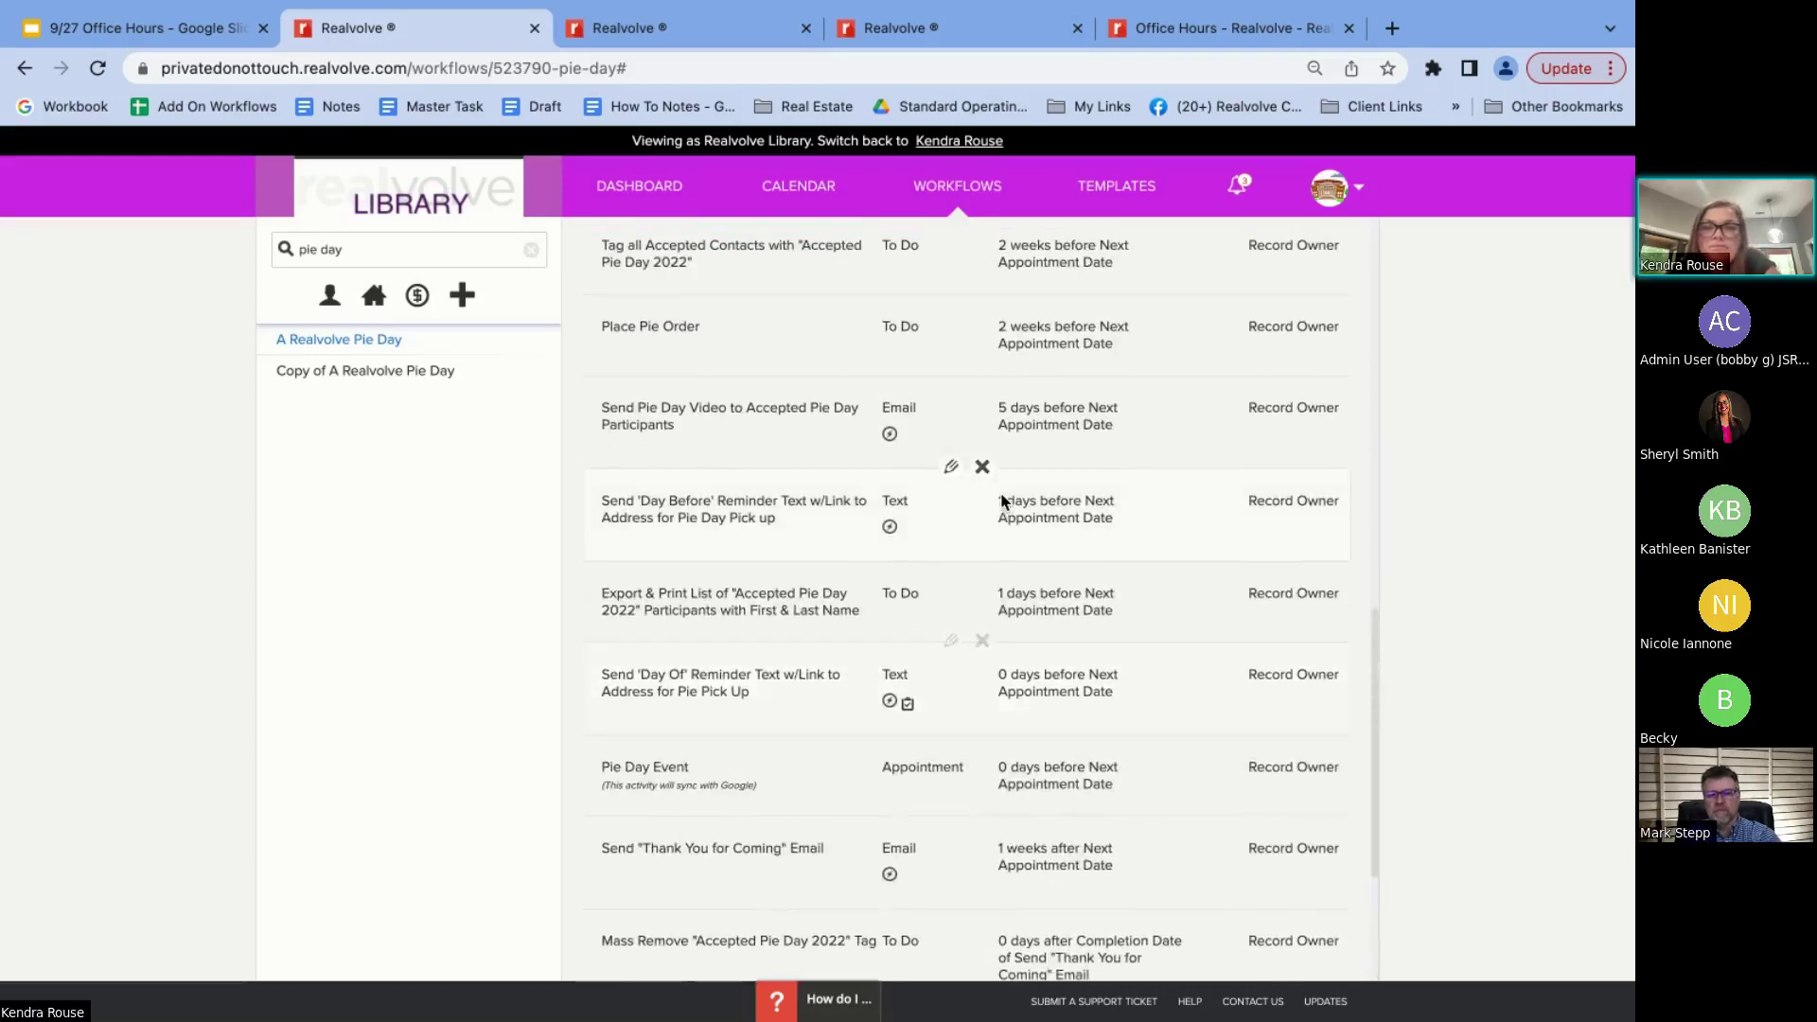
scroll(1002, 499, "up", 5)
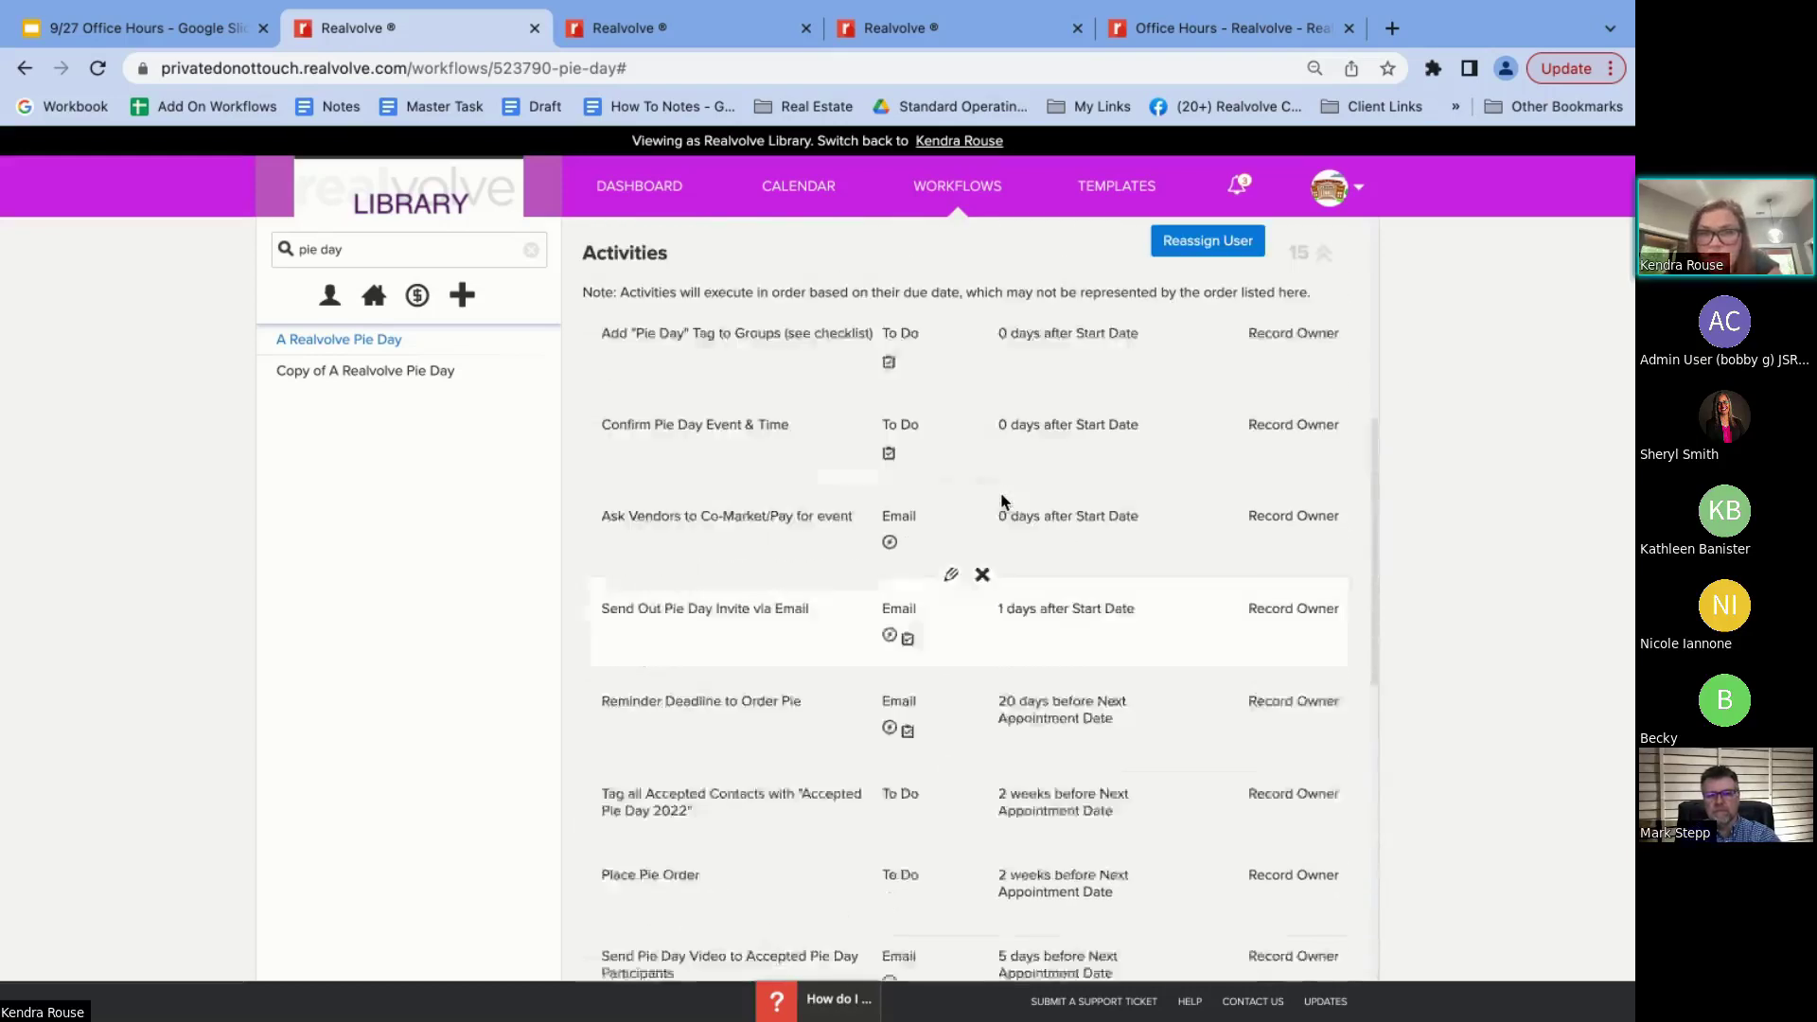
scroll(1001, 492, "up", 2)
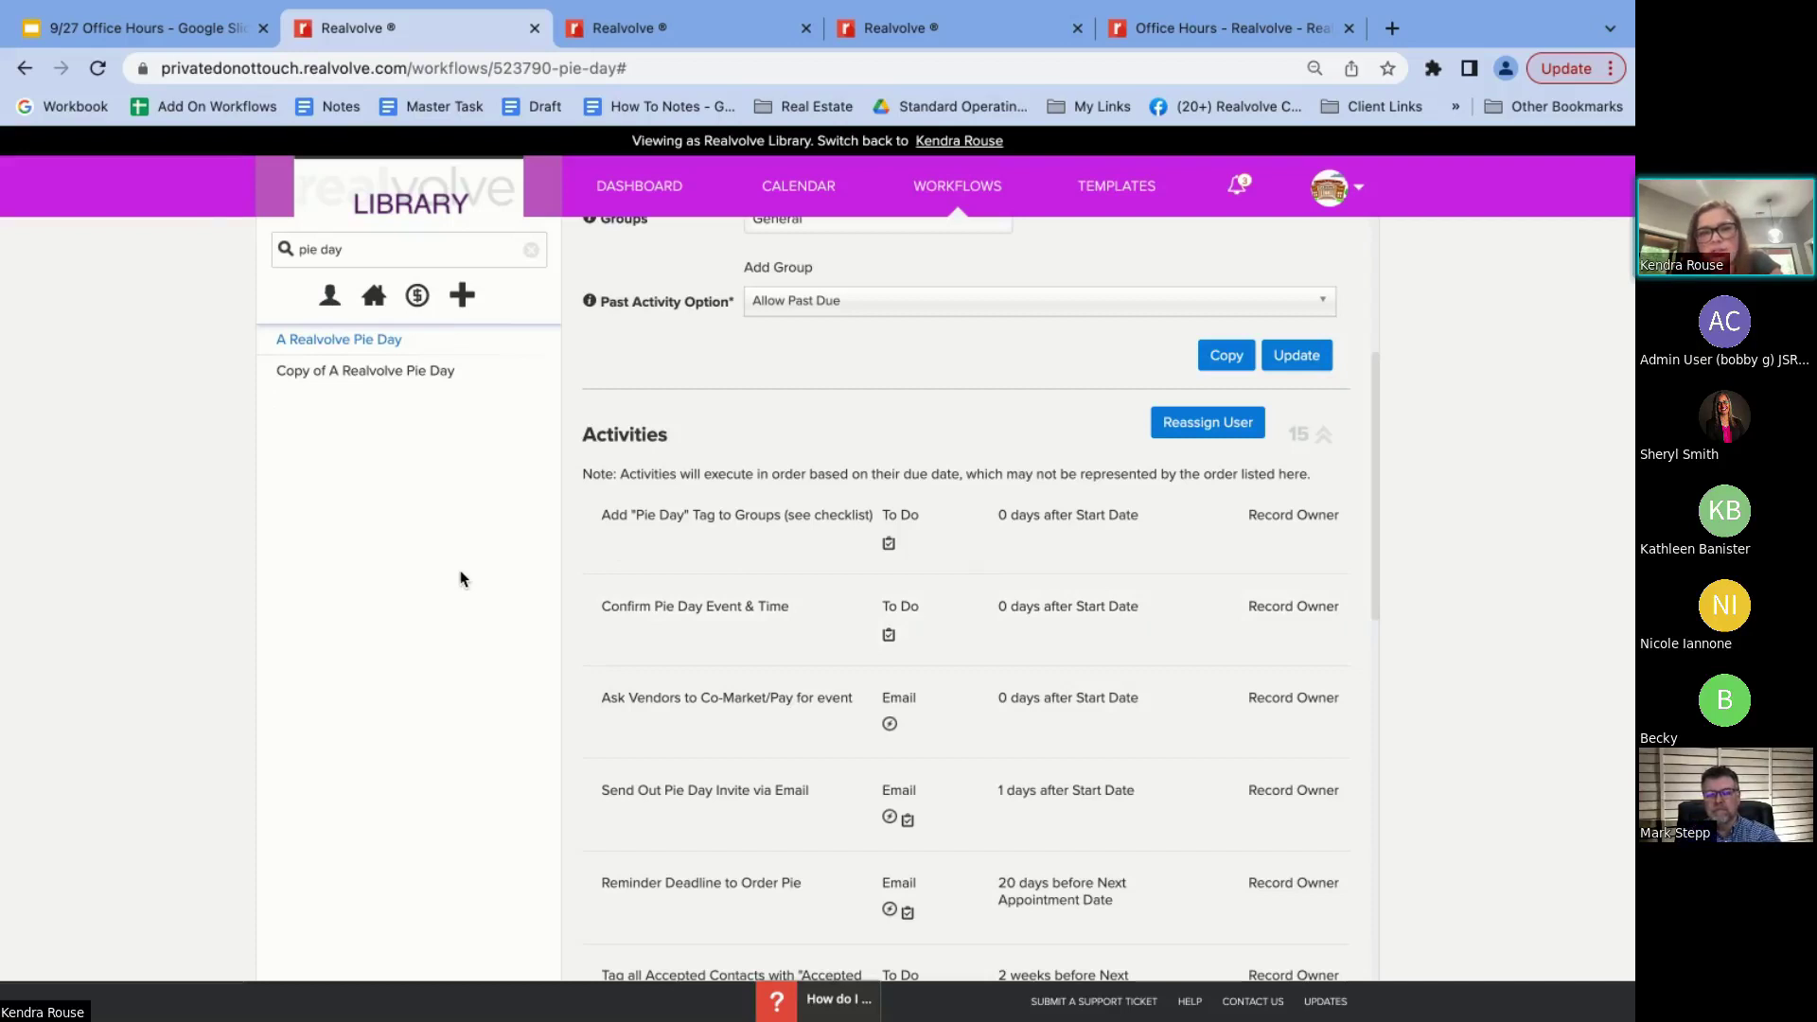
scroll(931, 662, "up", 3)
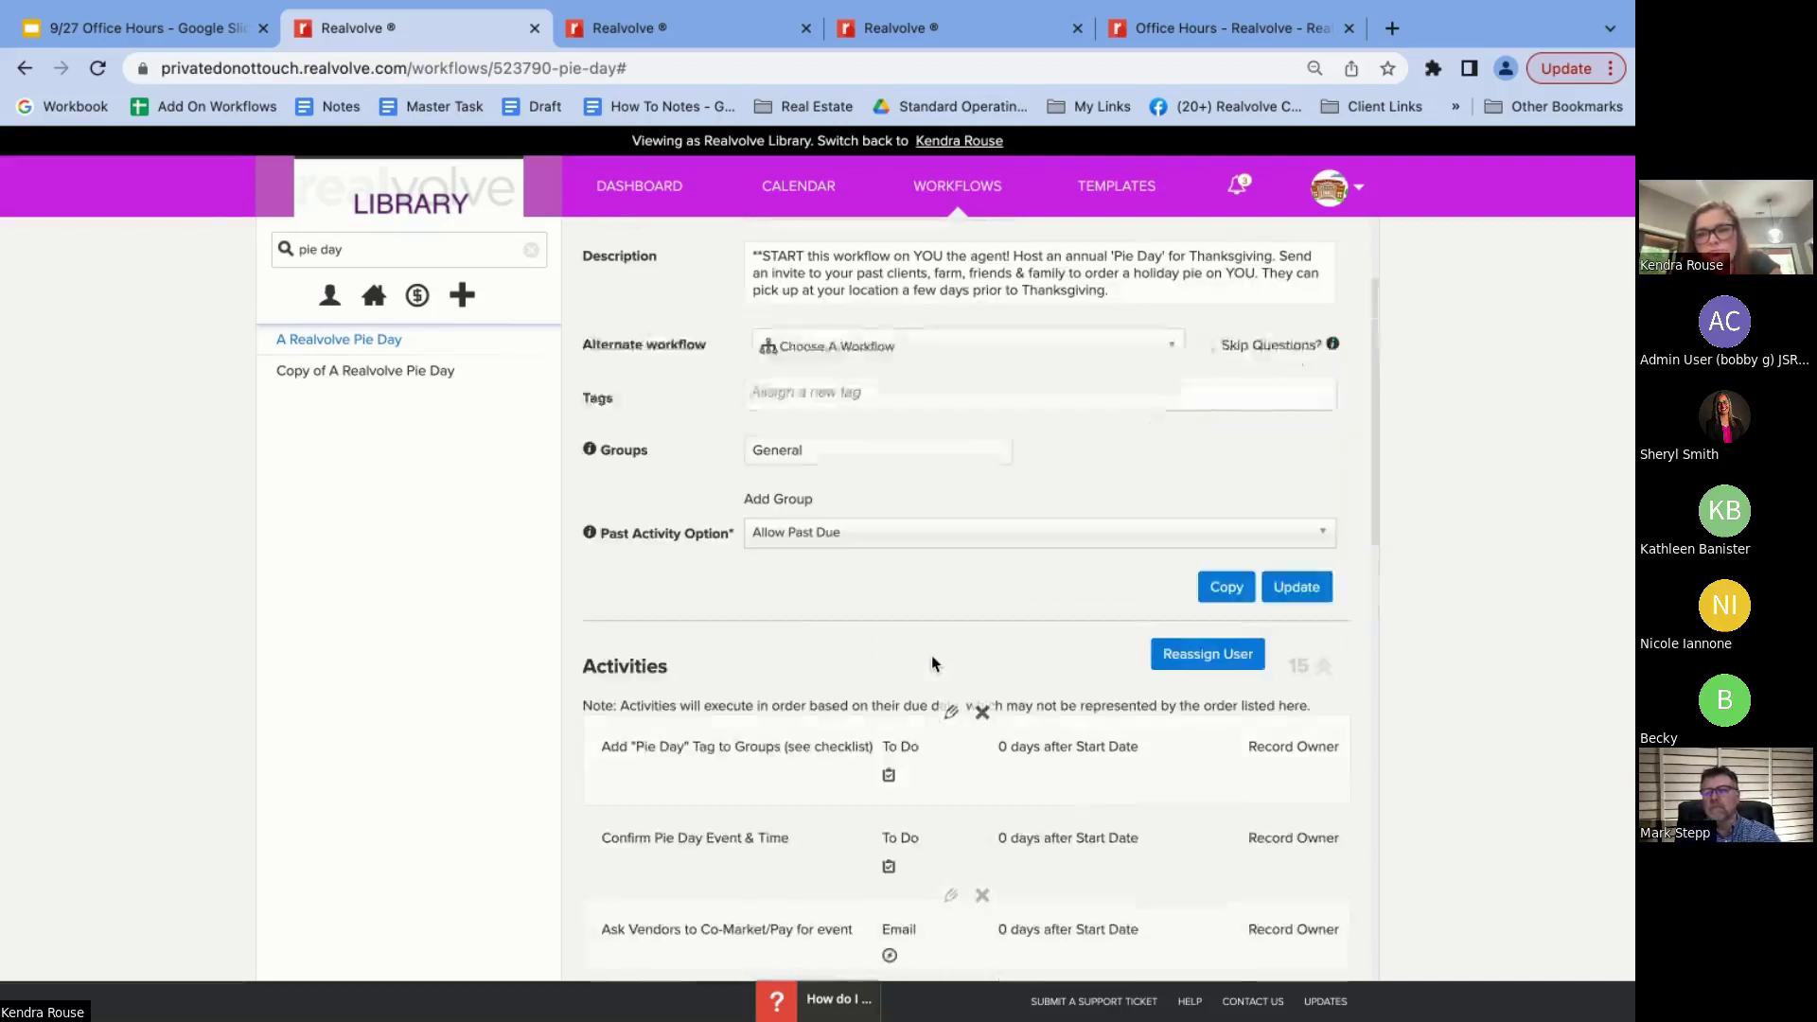
scroll(931, 662, "up", 1)
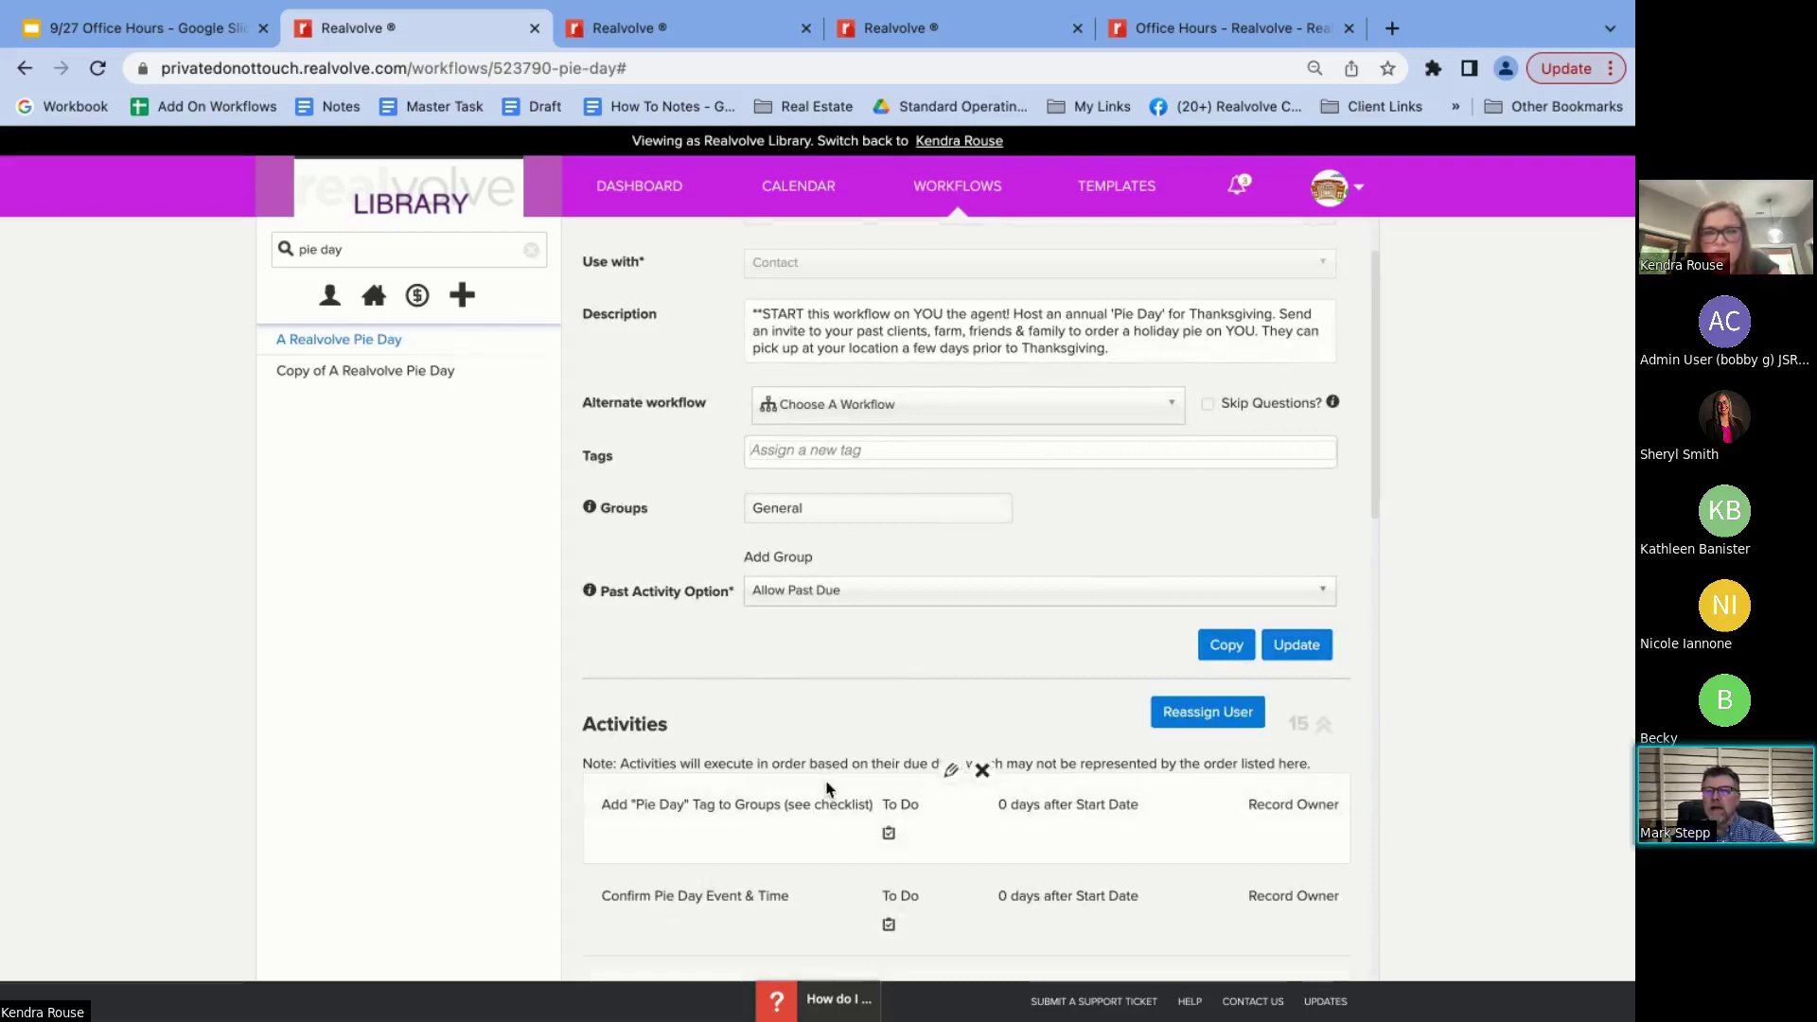
scroll(826, 788, "up", 2)
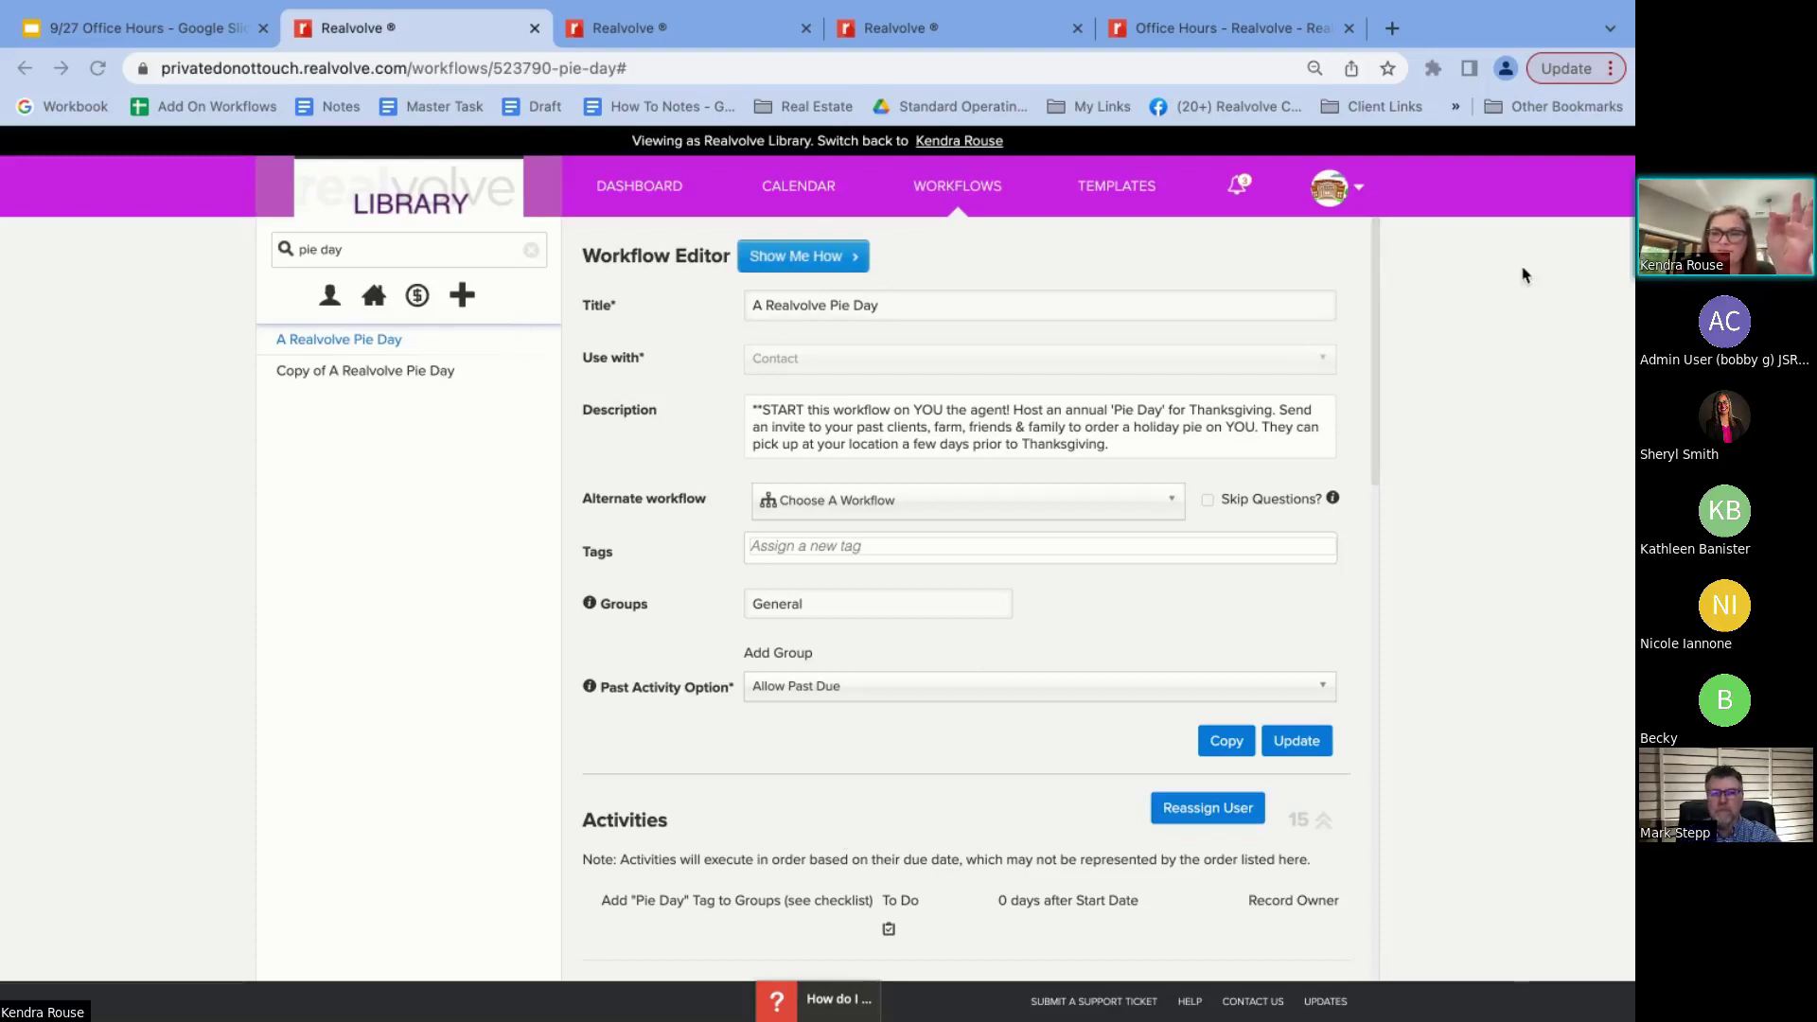
Examine the order and timing of the workflow's activities, from the "Pie Day" tagging to-do through the participant list export
scroll(1302, 833, "down", 5)
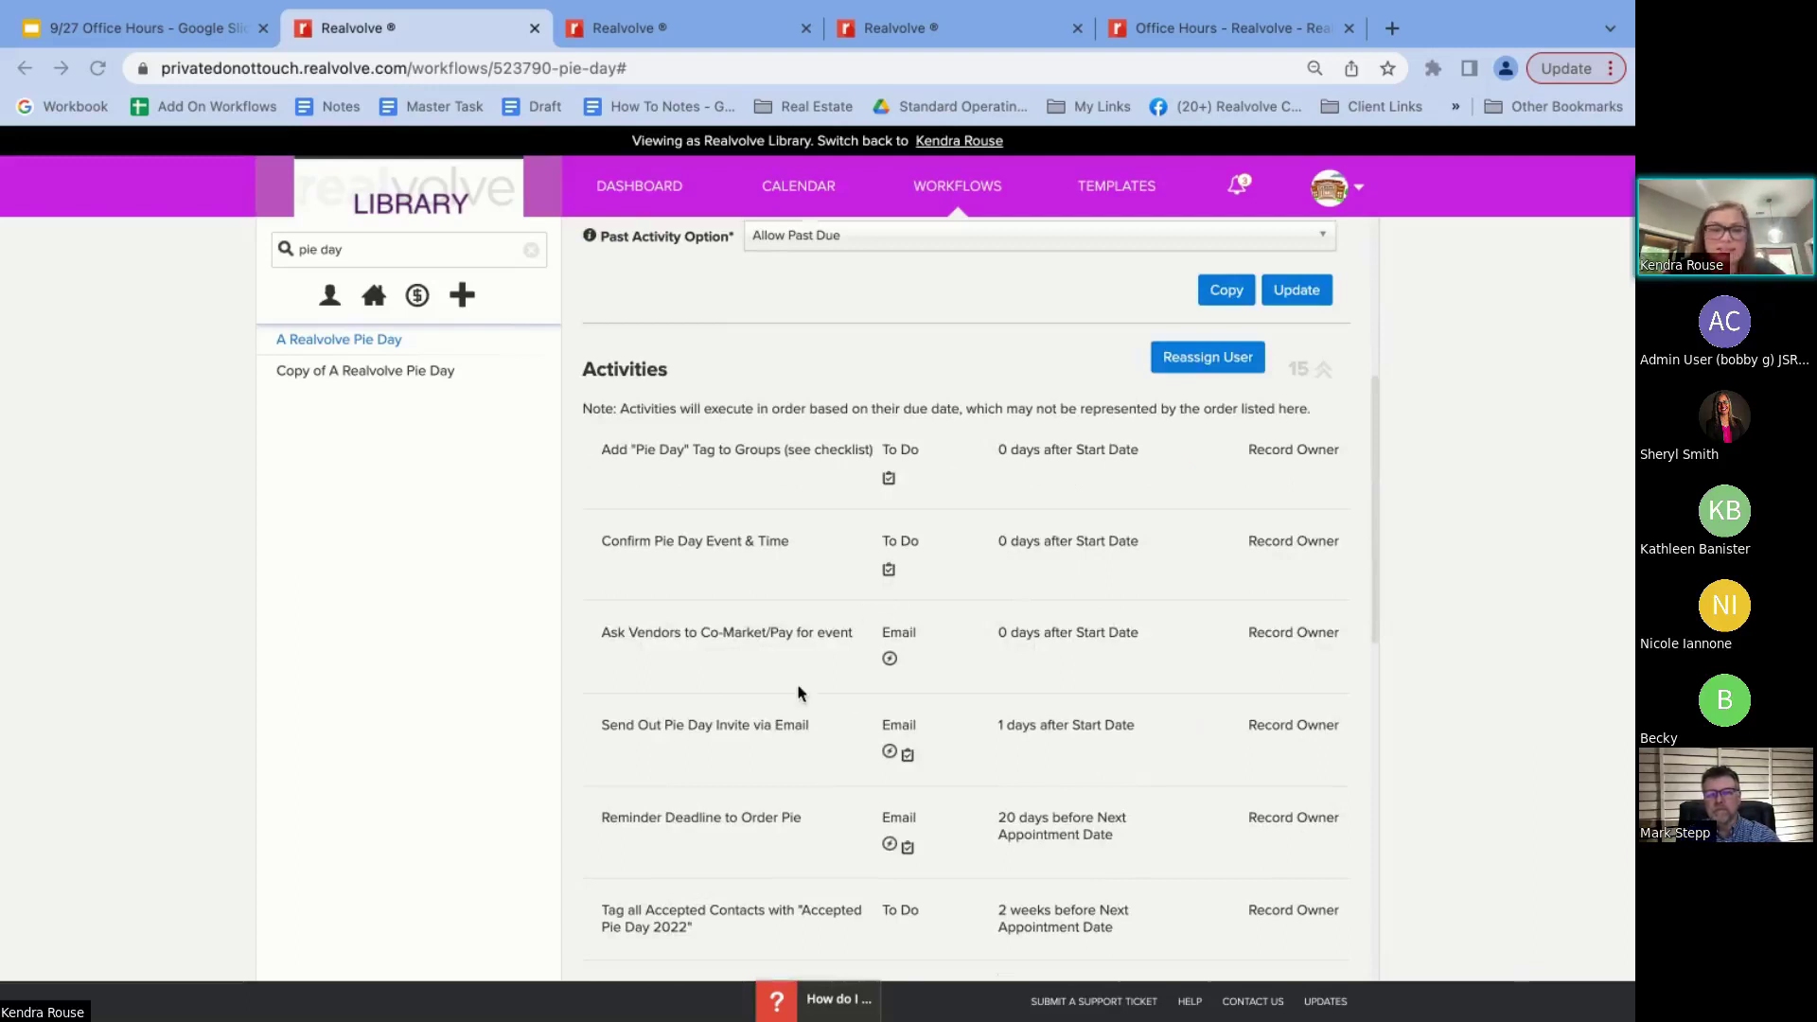
scroll(905, 840, "down", 1)
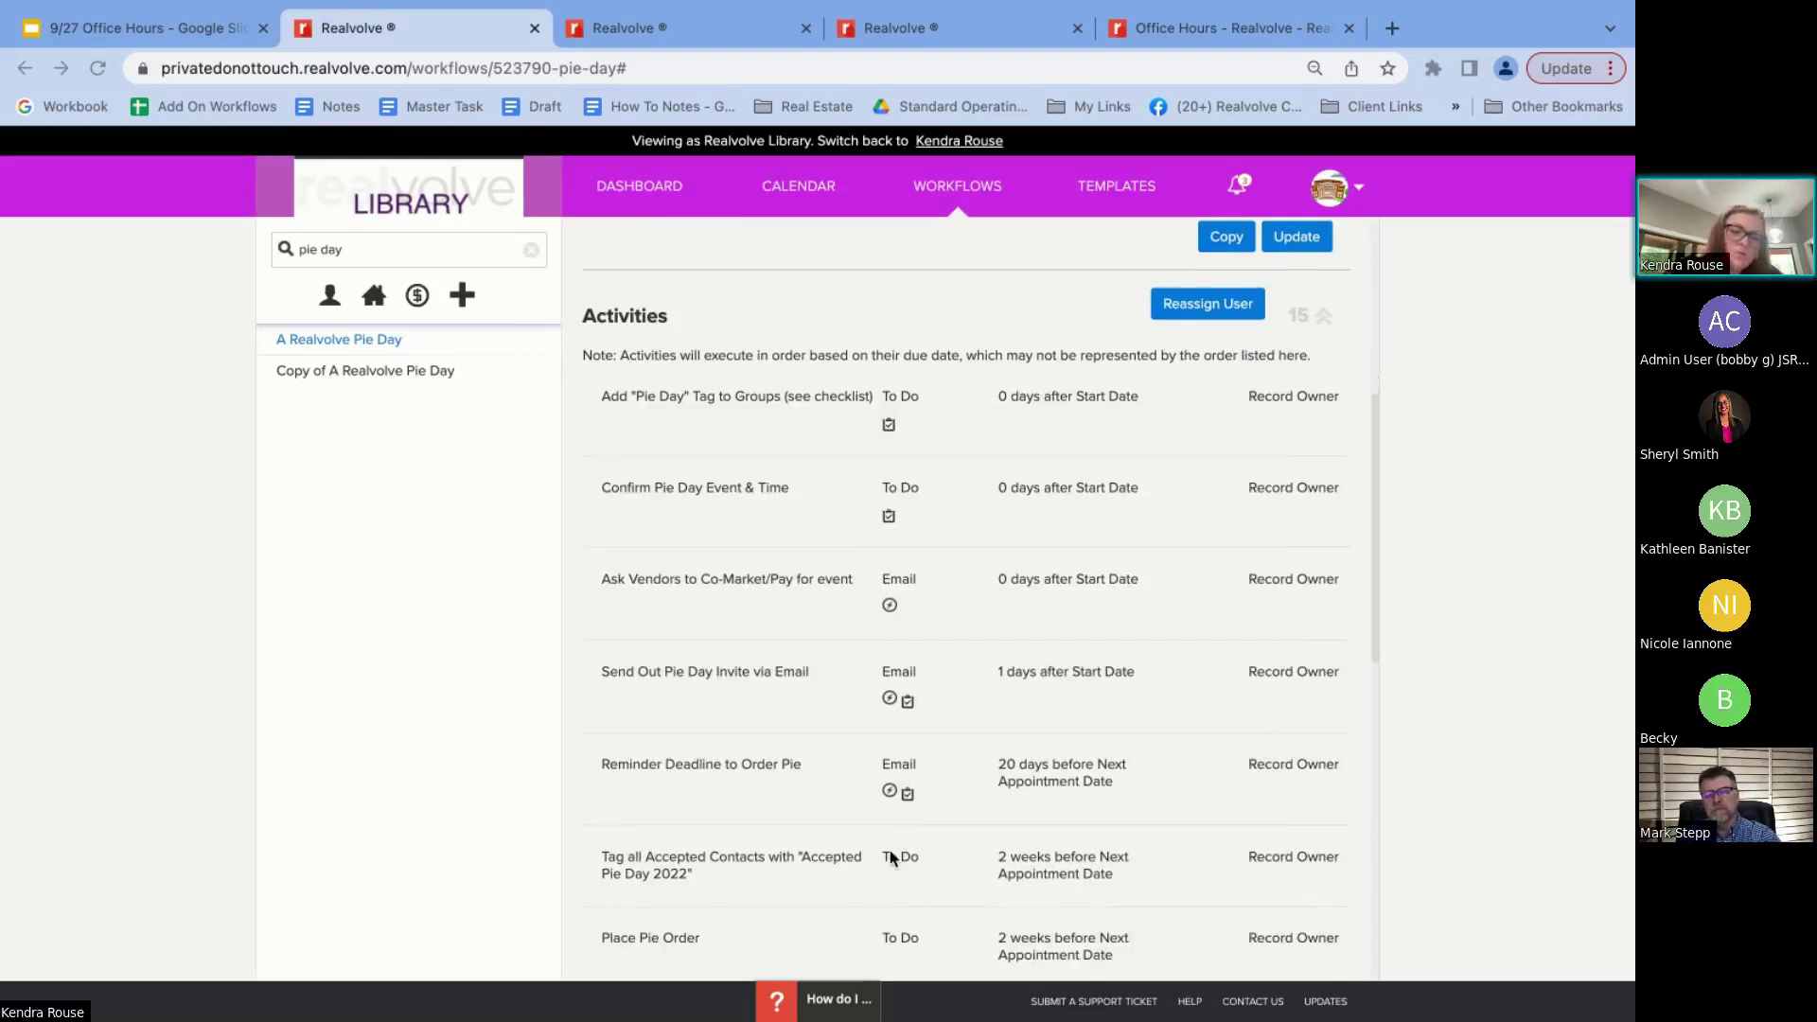
scroll(892, 858, "down", 2)
scroll(889, 855, "up", 7)
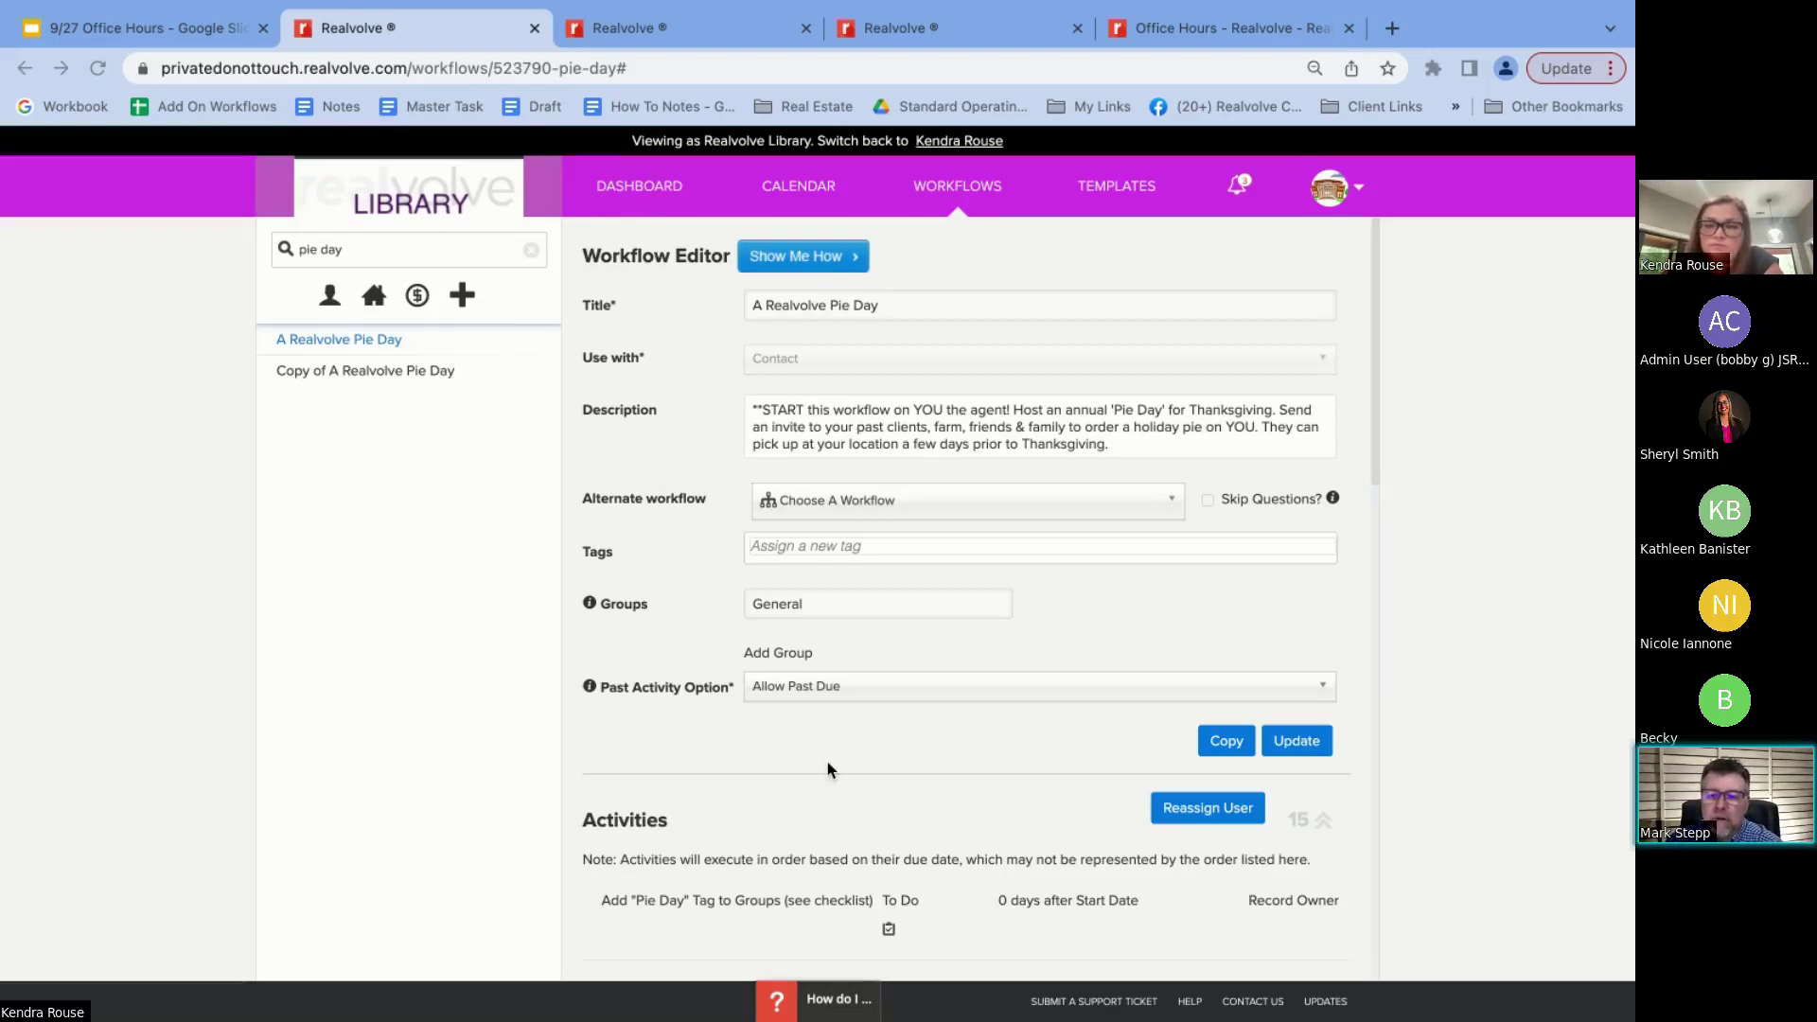
scroll(829, 768, "down", 3)
scroll(829, 757, "down", 6)
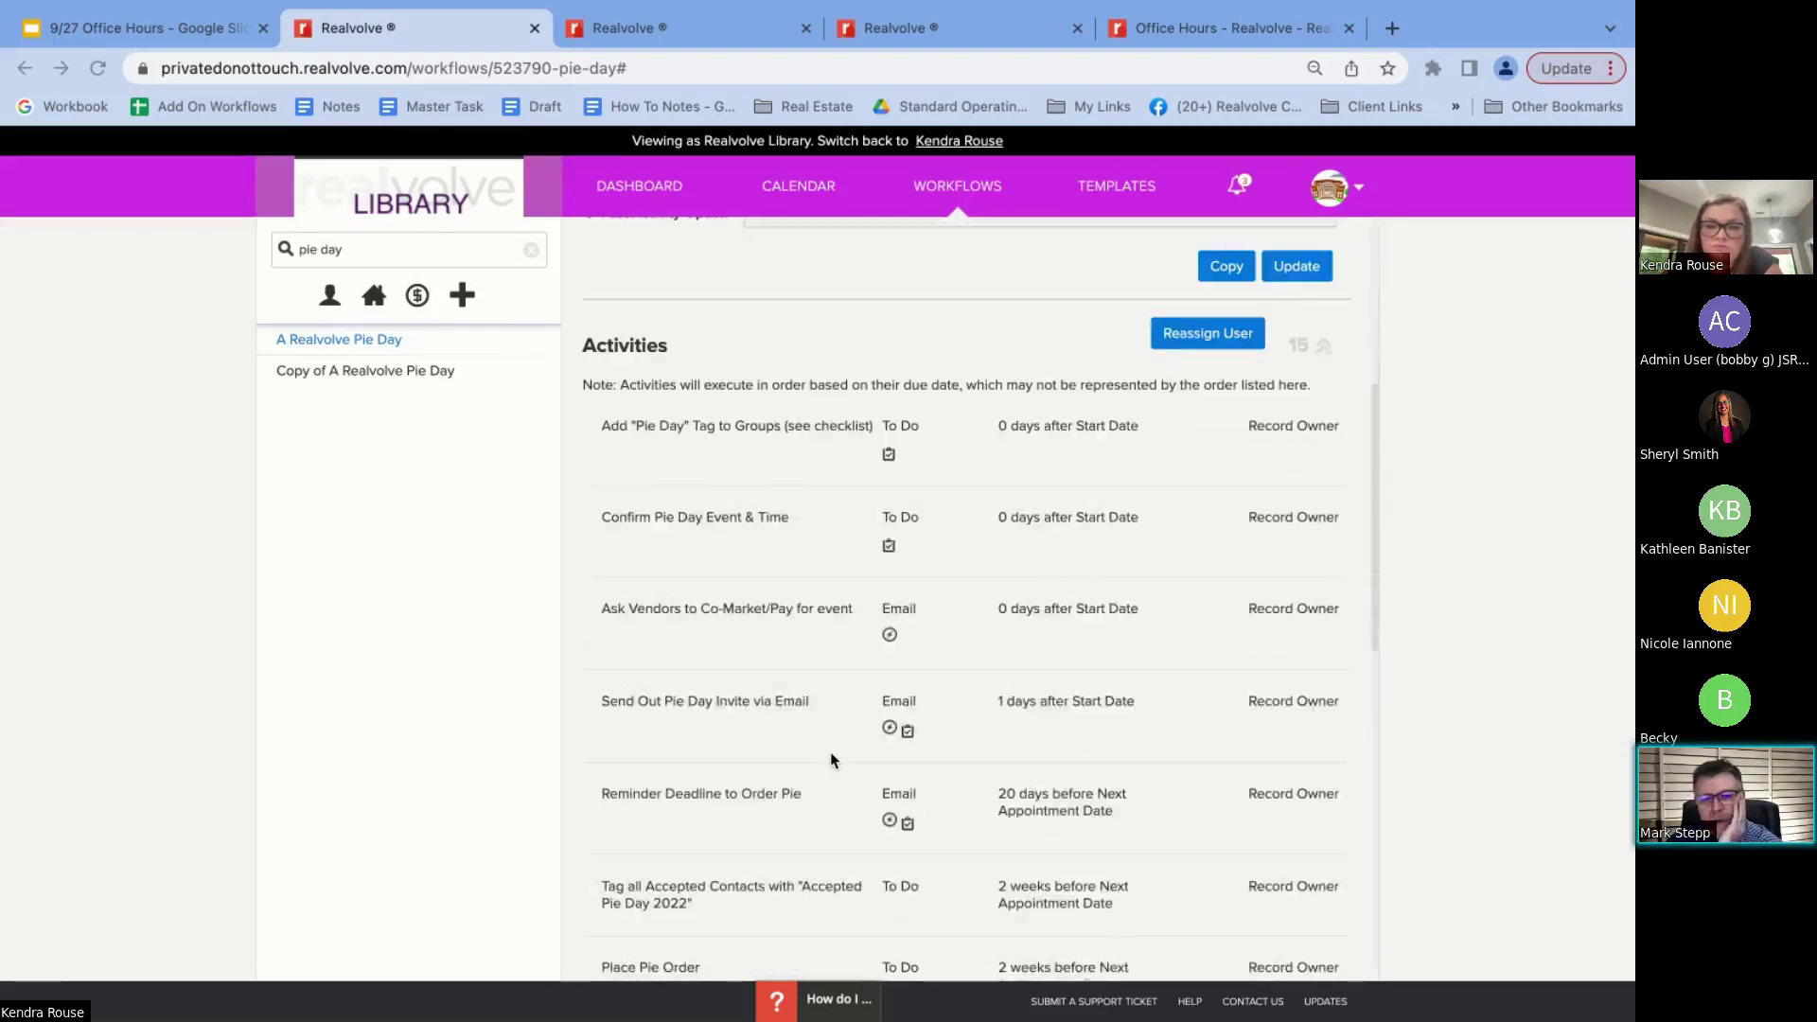
scroll(913, 894, "down", 1)
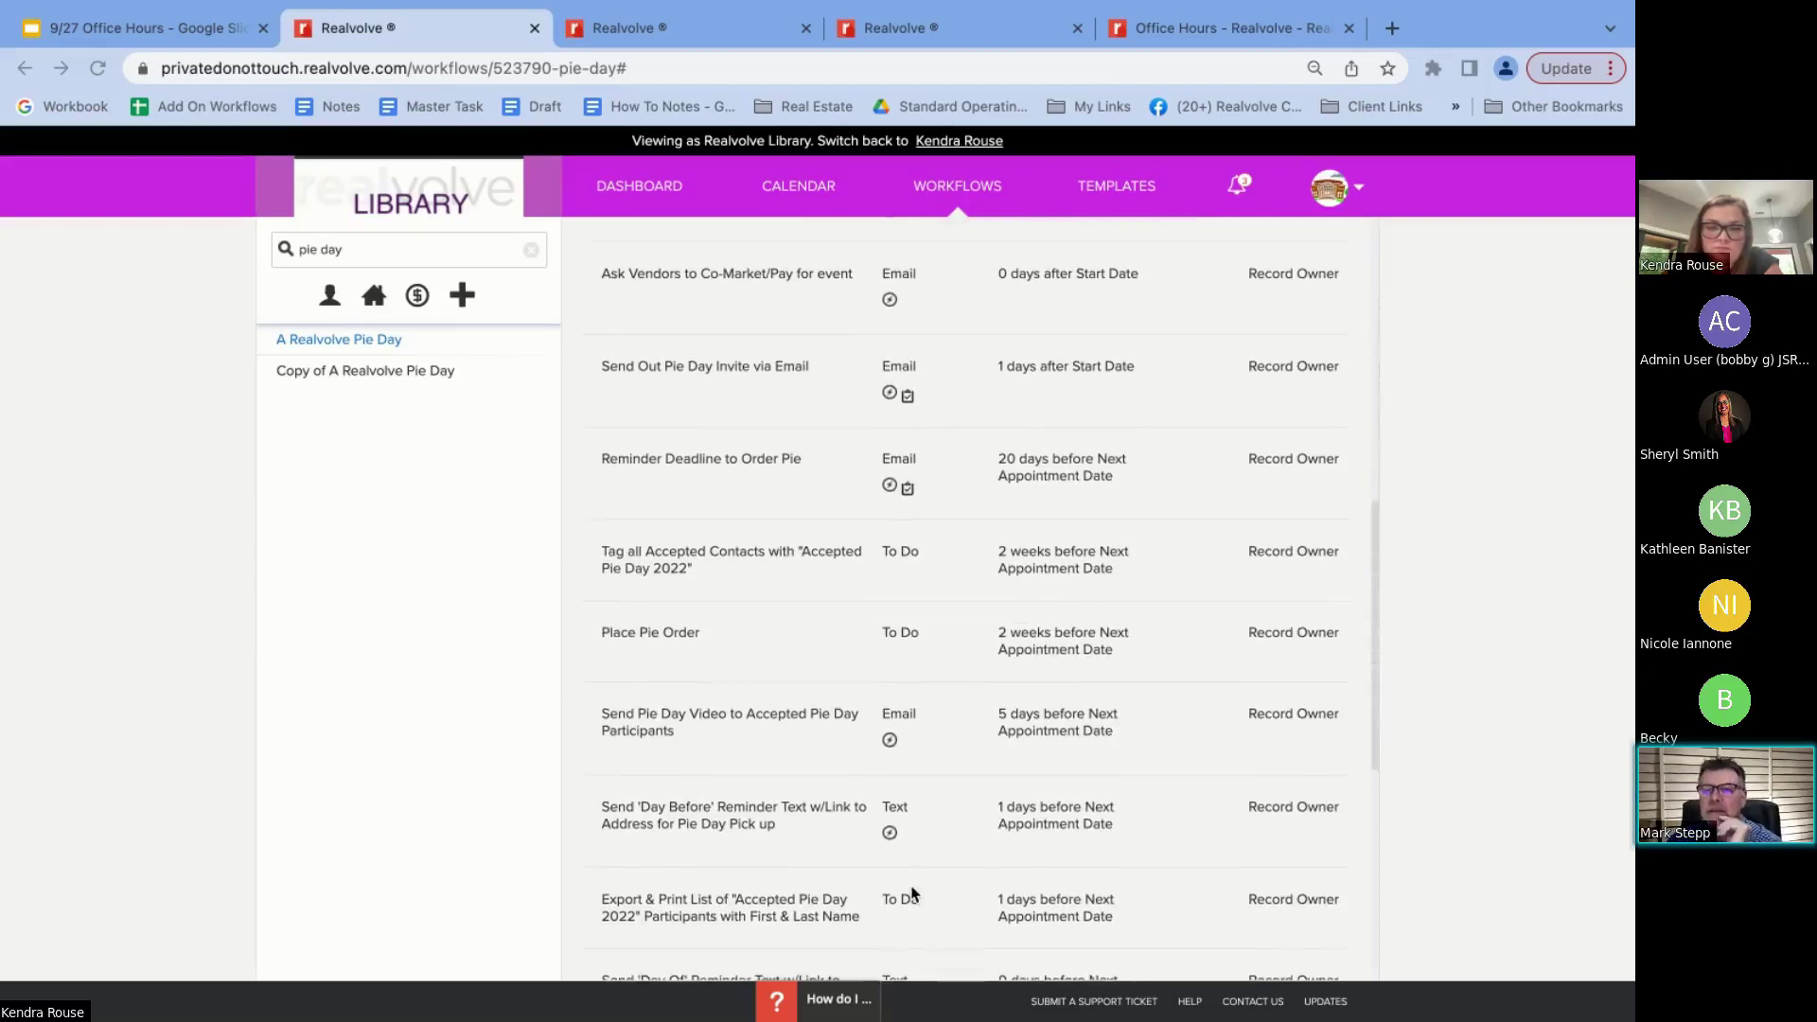
scroll(912, 908, "up", 3)
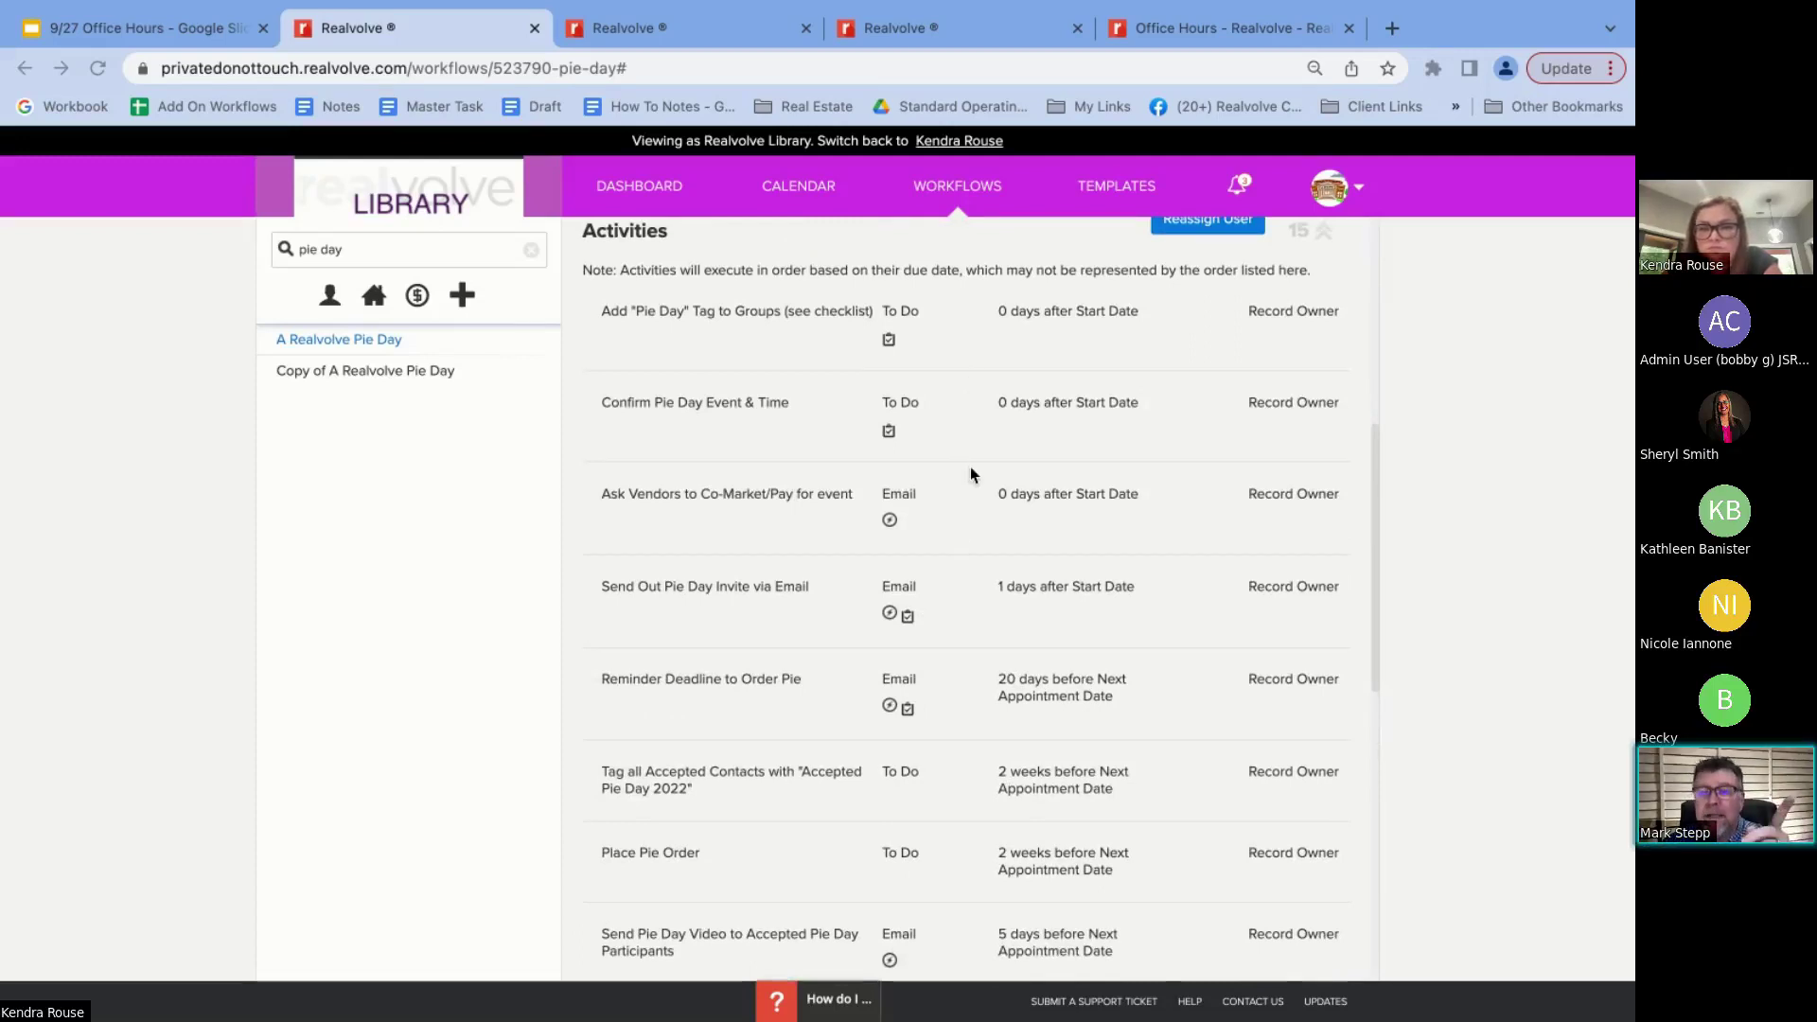
Open the "Ask Vendors to Co-Market/Pay for event" activity, inspect its priority number options, and cancel the edit
mouse_move(959, 473)
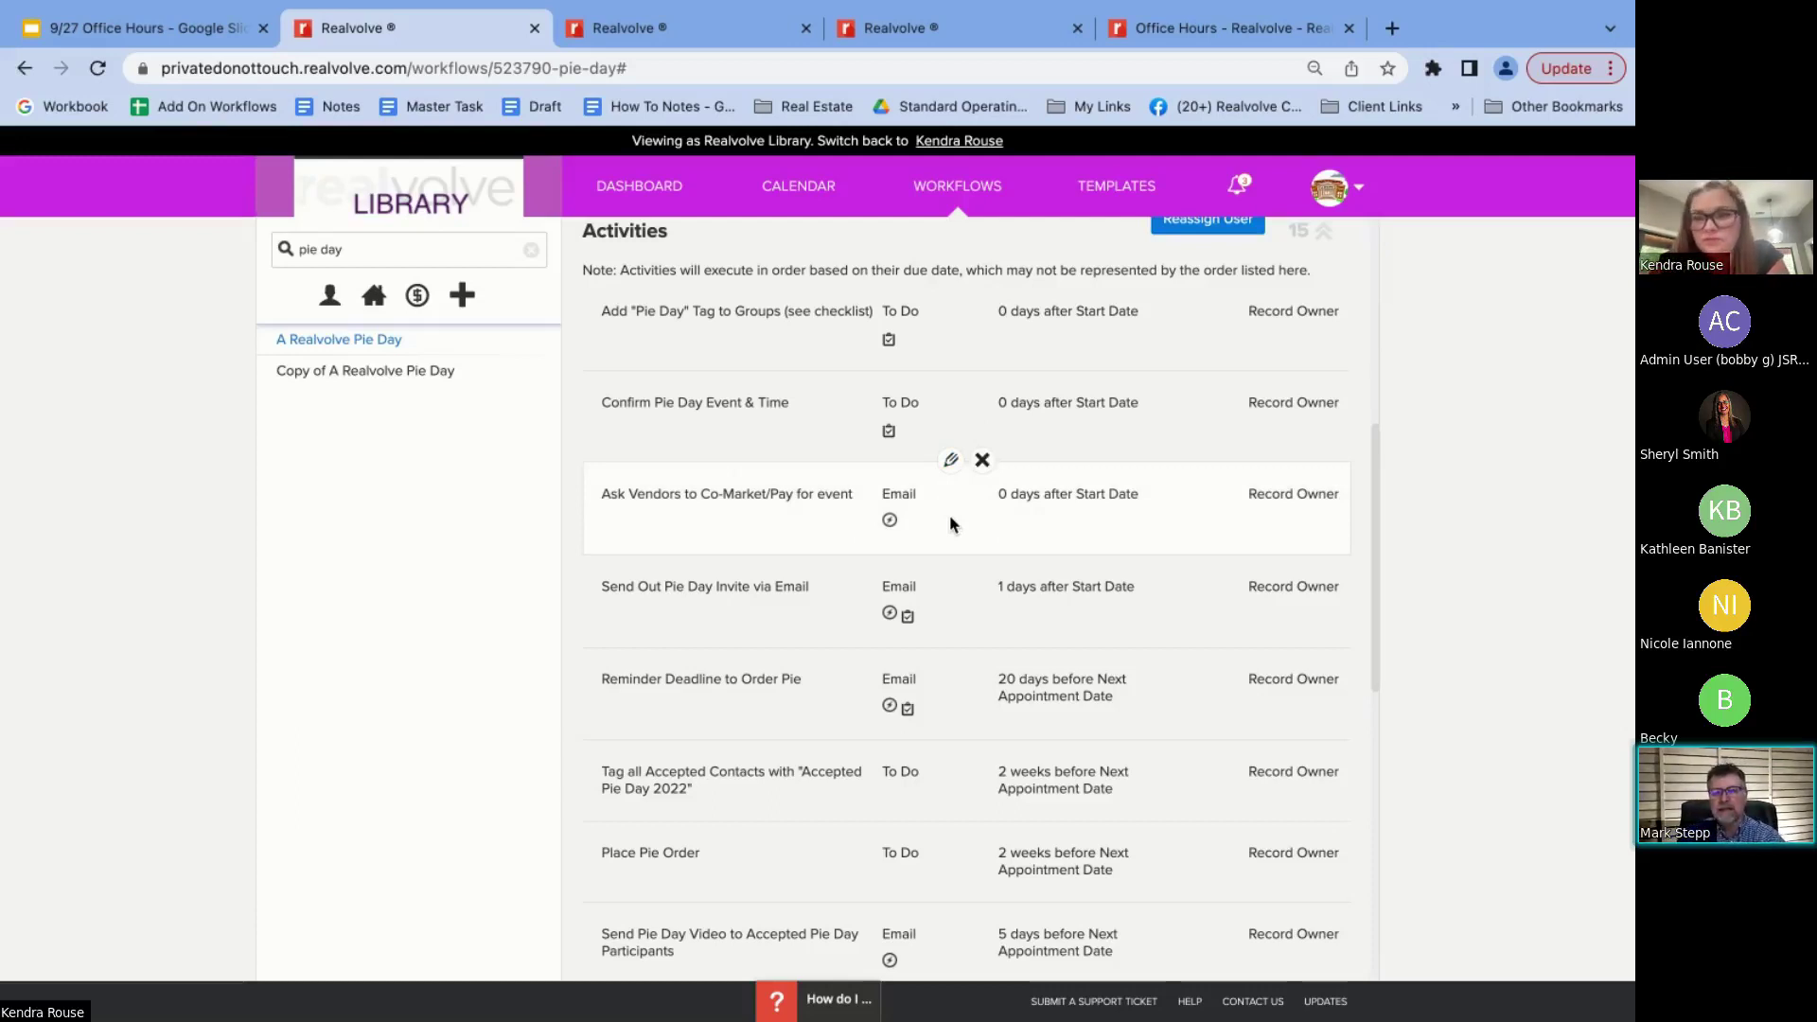
scroll(960, 548, "up", 1)
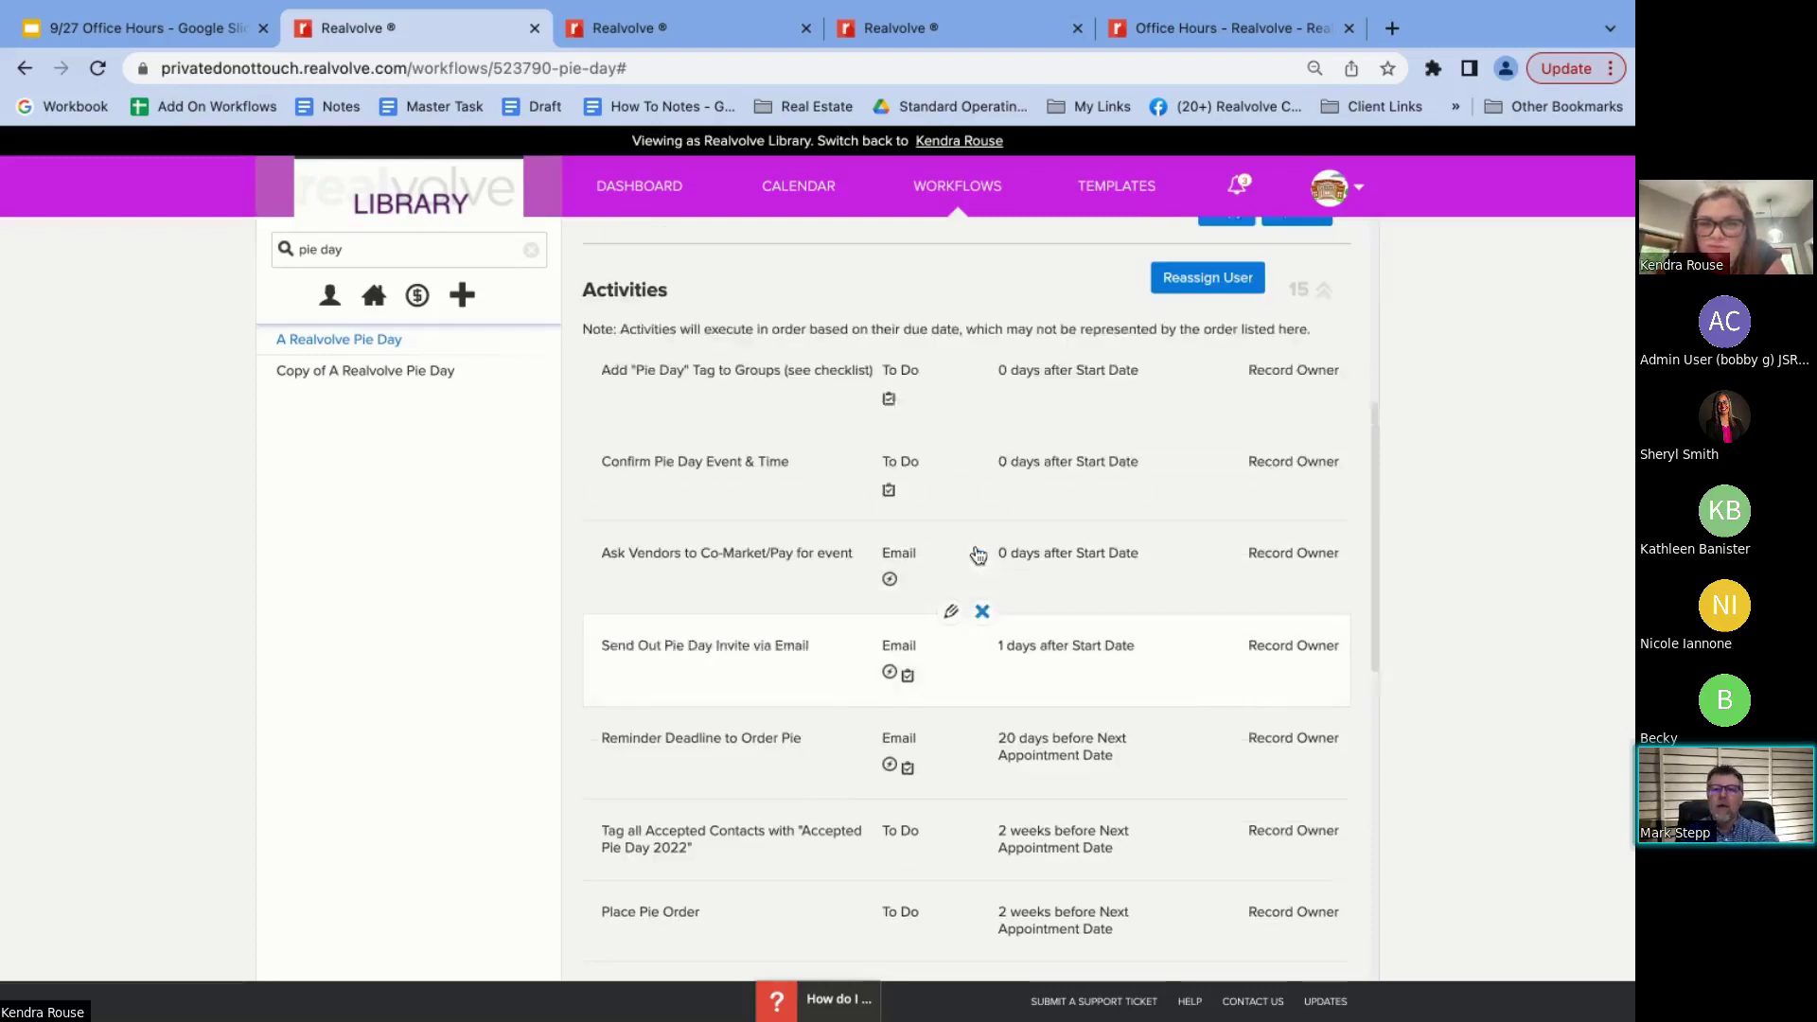
left_click(950, 532)
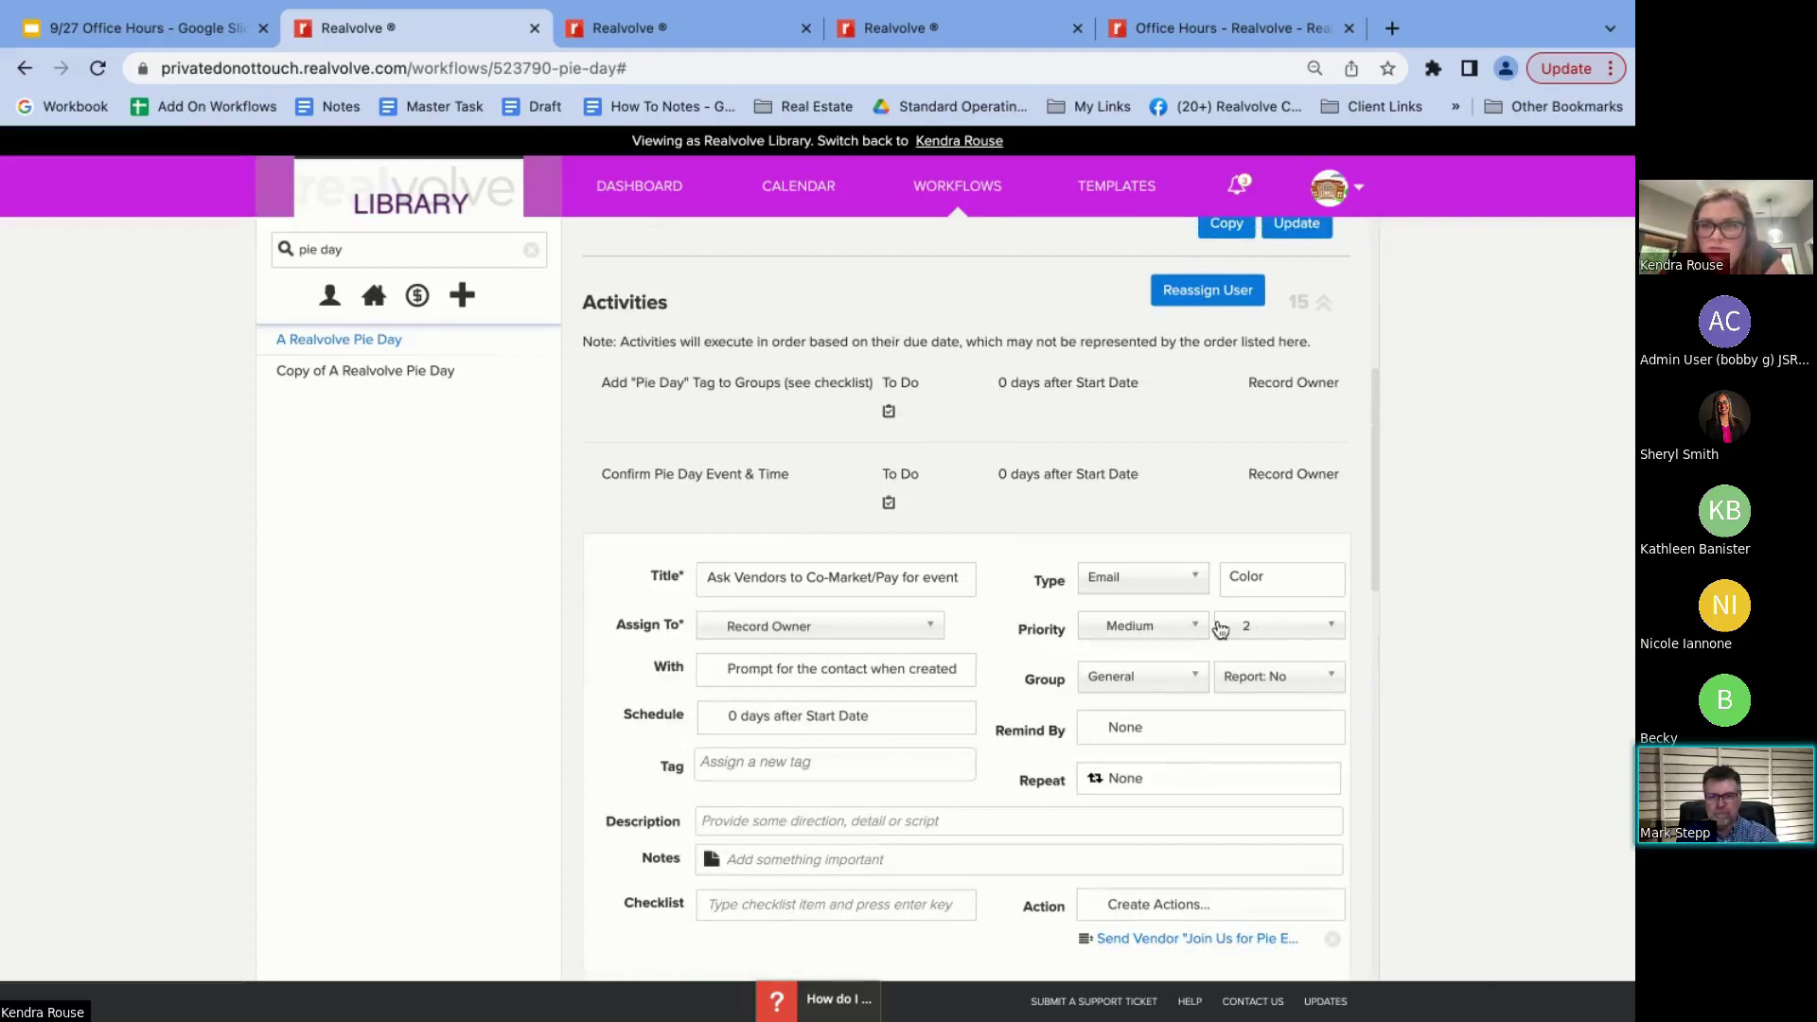
left_click(1270, 632)
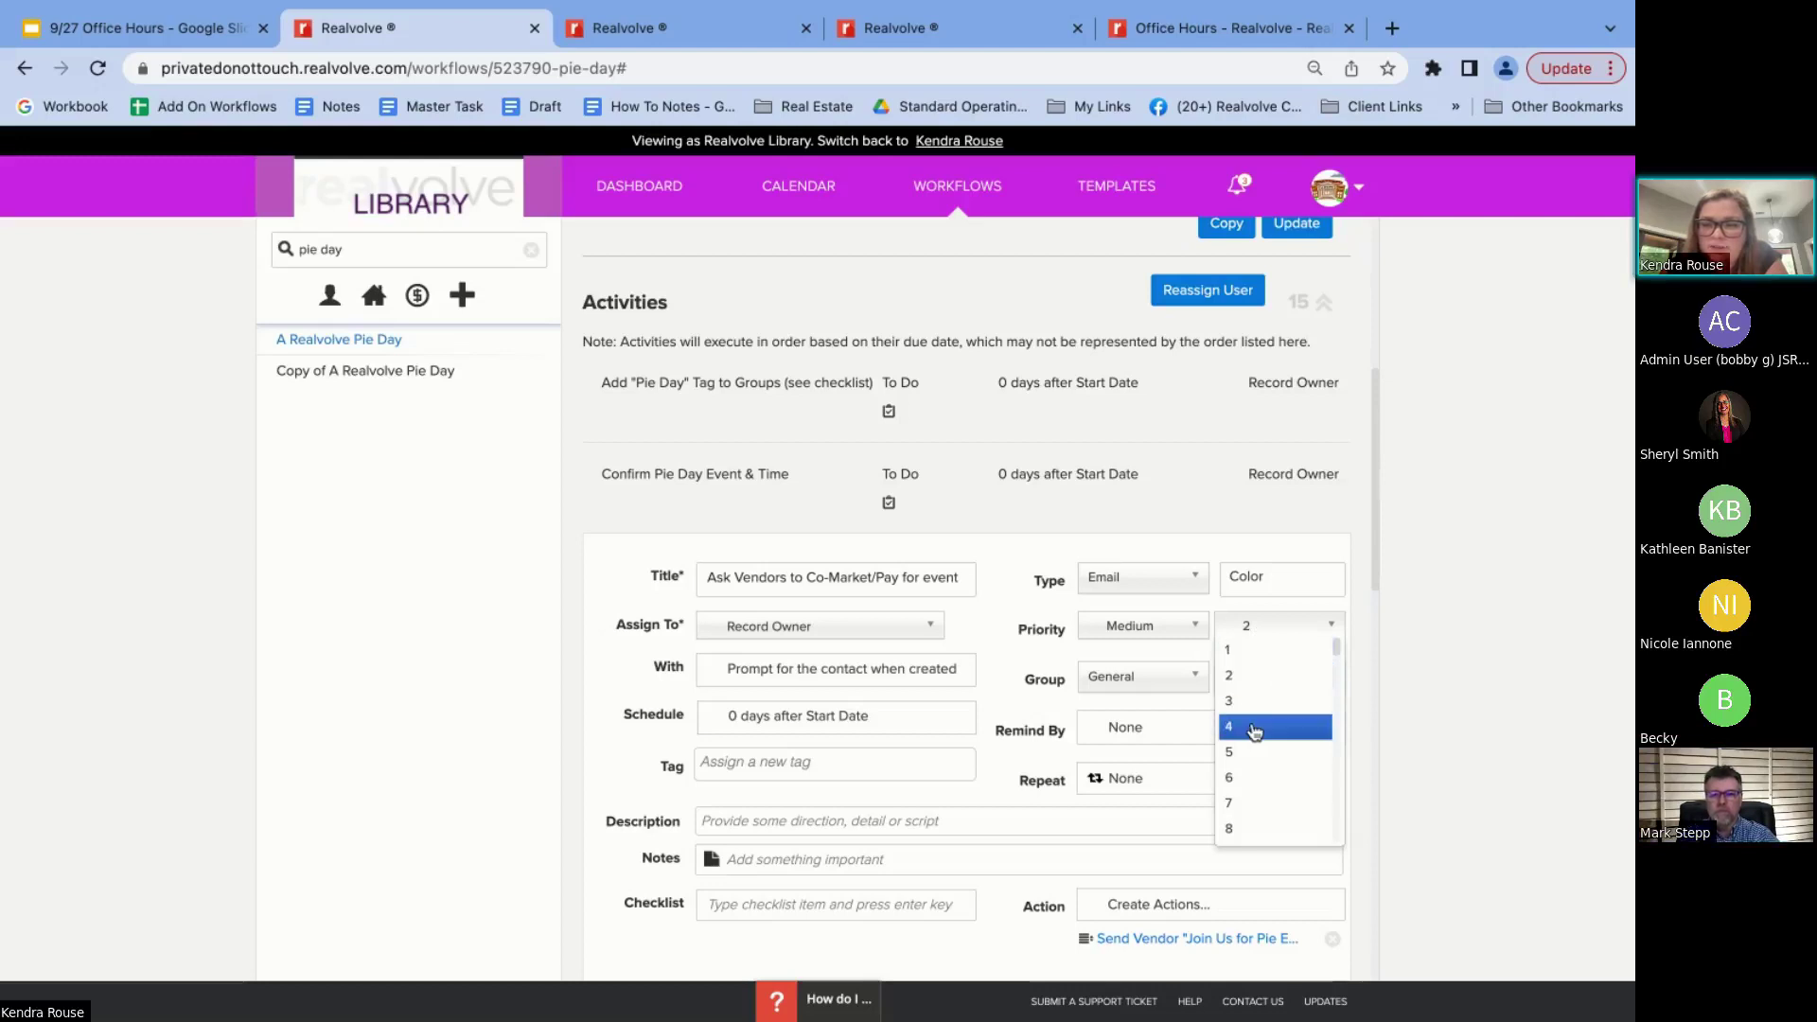
left_click(1252, 627)
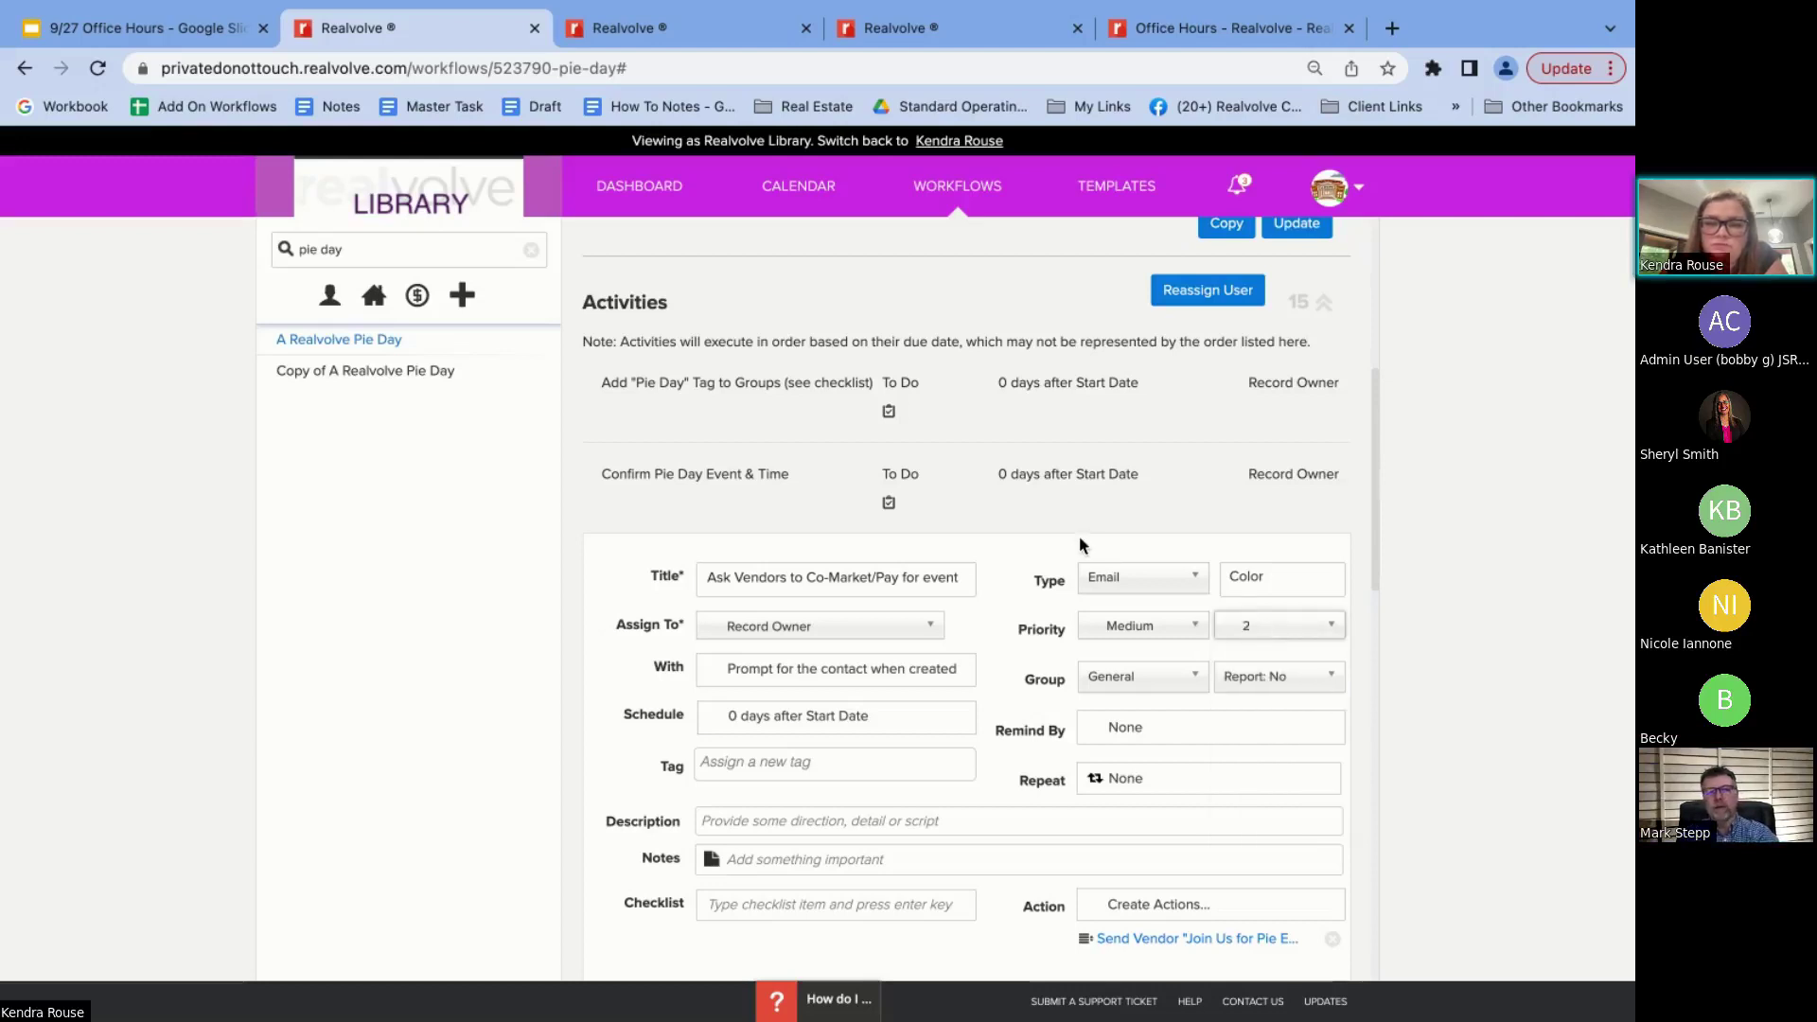
scroll(1079, 537, "down", 3)
left_click(1322, 763)
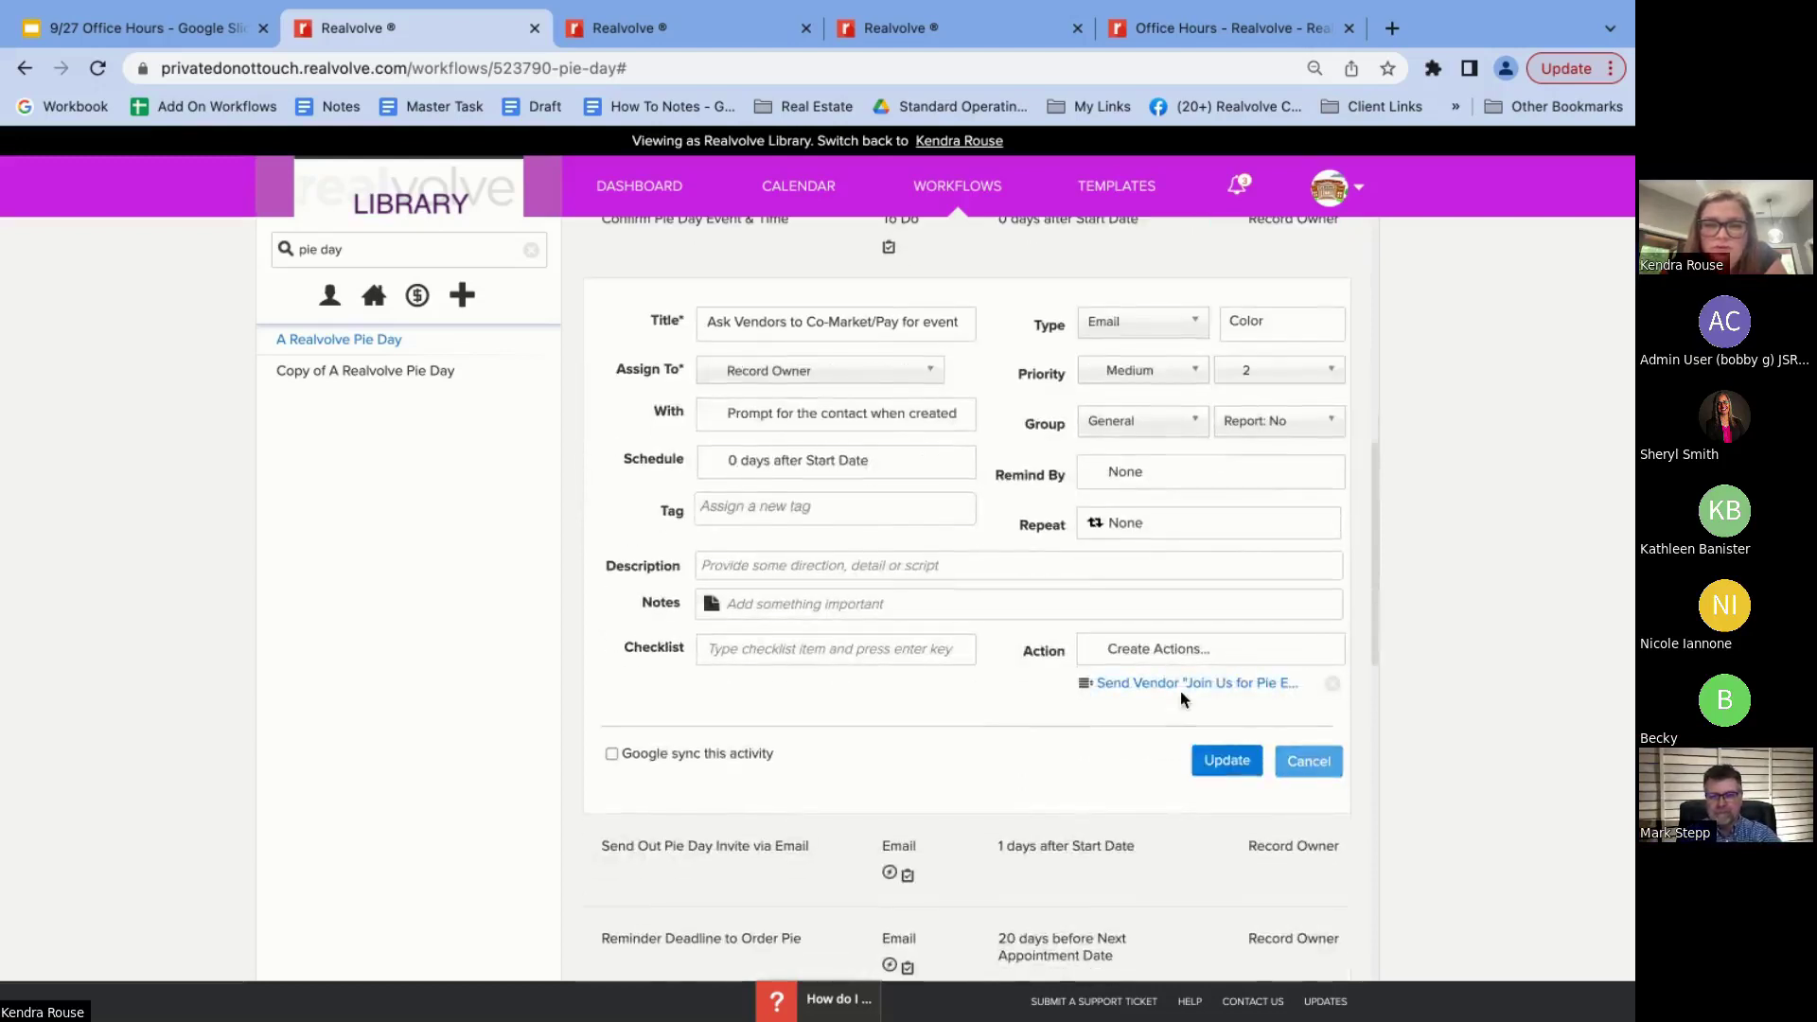
scroll(1069, 492, "up", 2)
scroll(1083, 598, "down", 10)
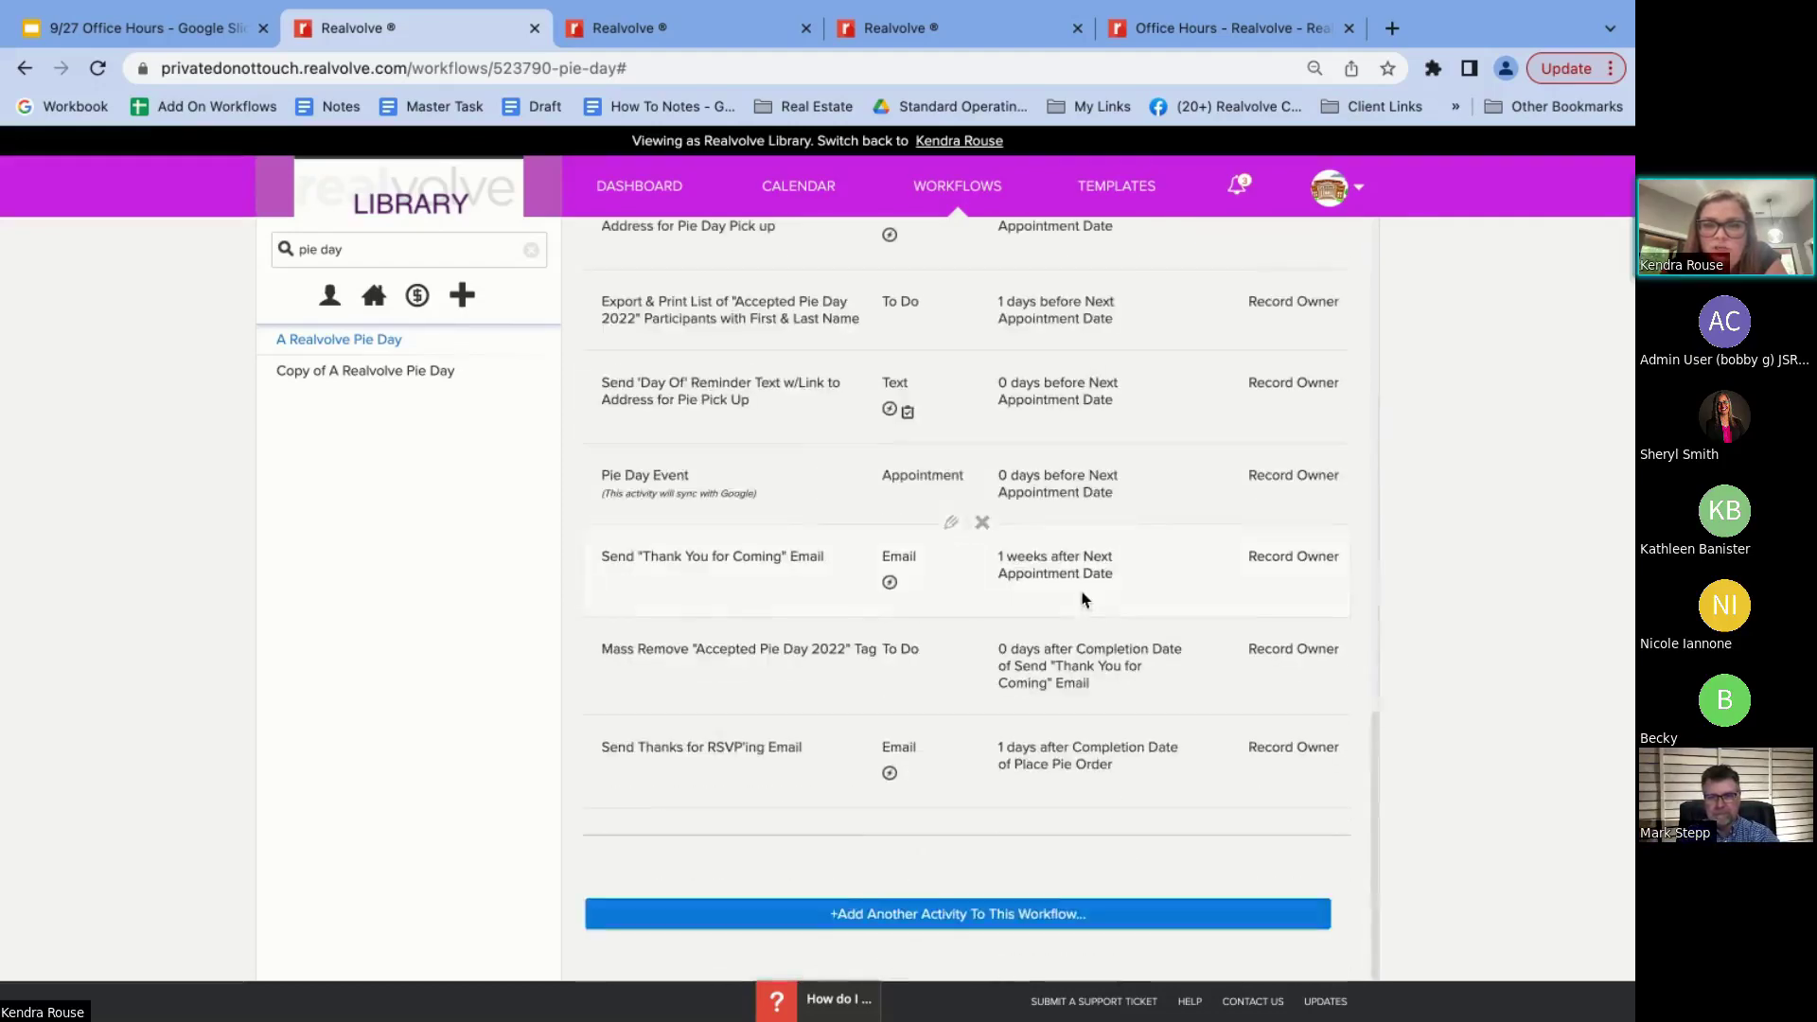
scroll(1083, 598, "up", 1)
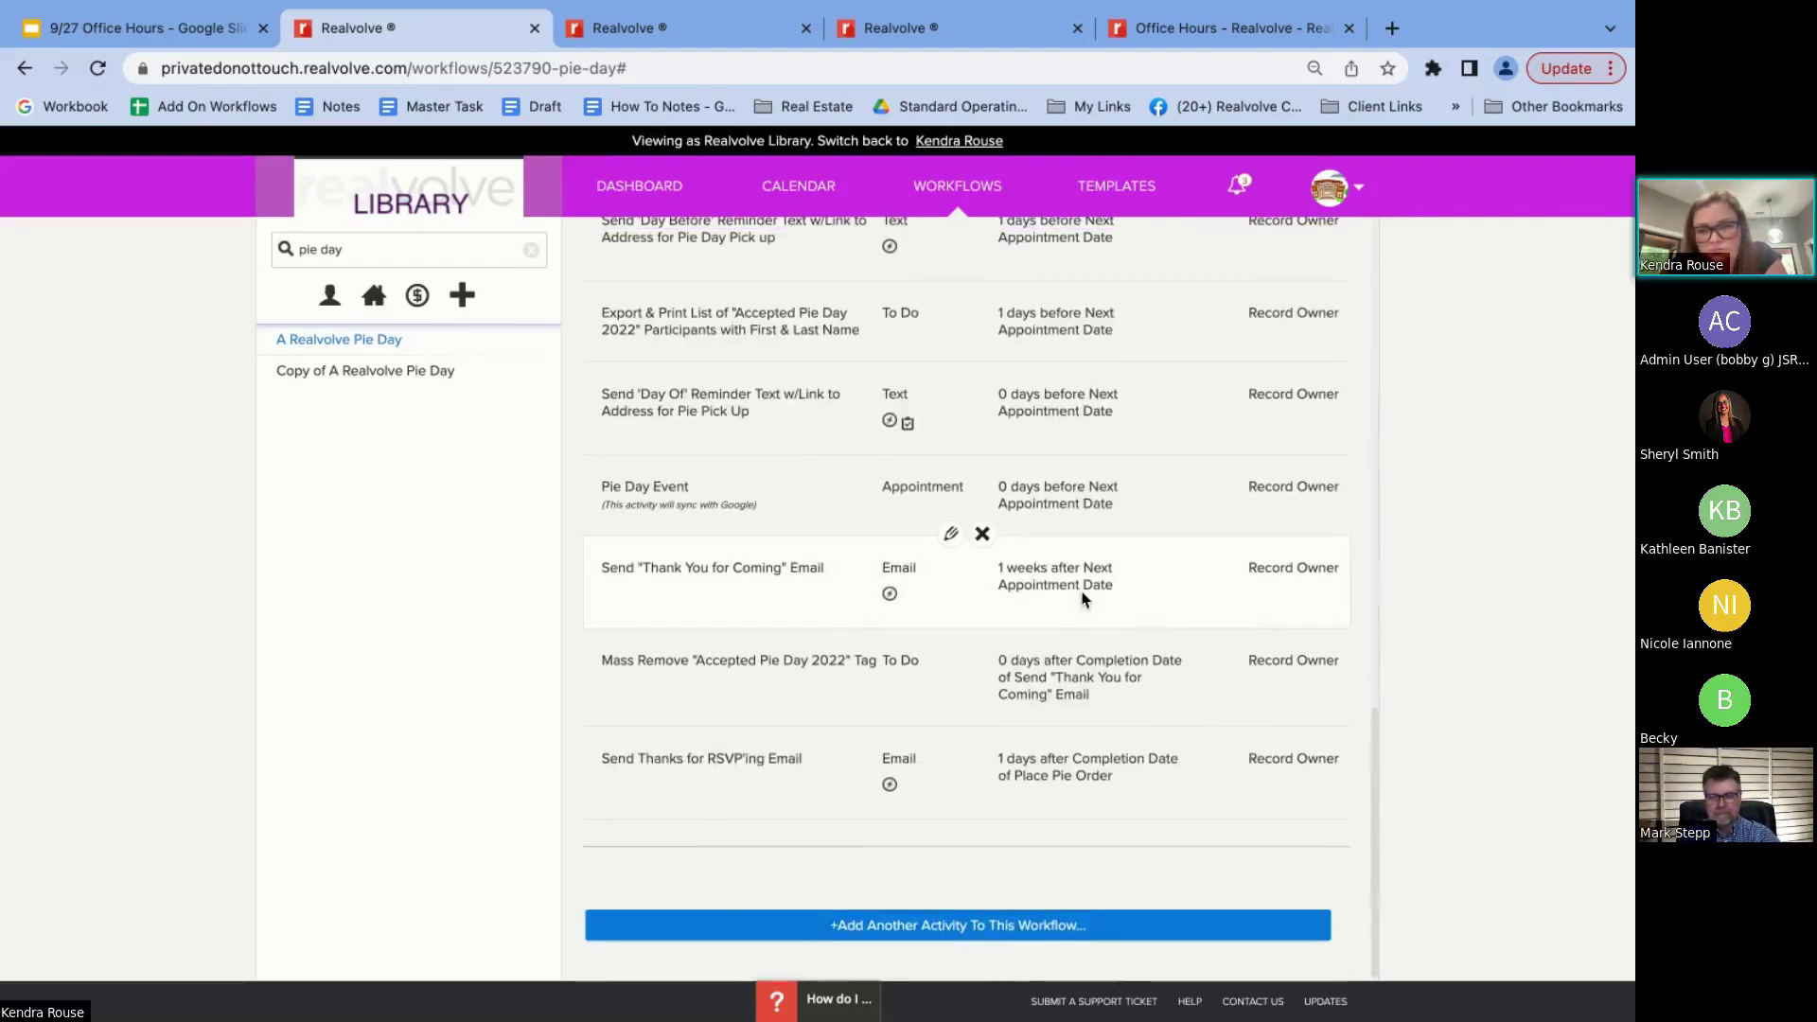
scroll(1083, 598, "up", 3)
scroll(1083, 598, "up", 10)
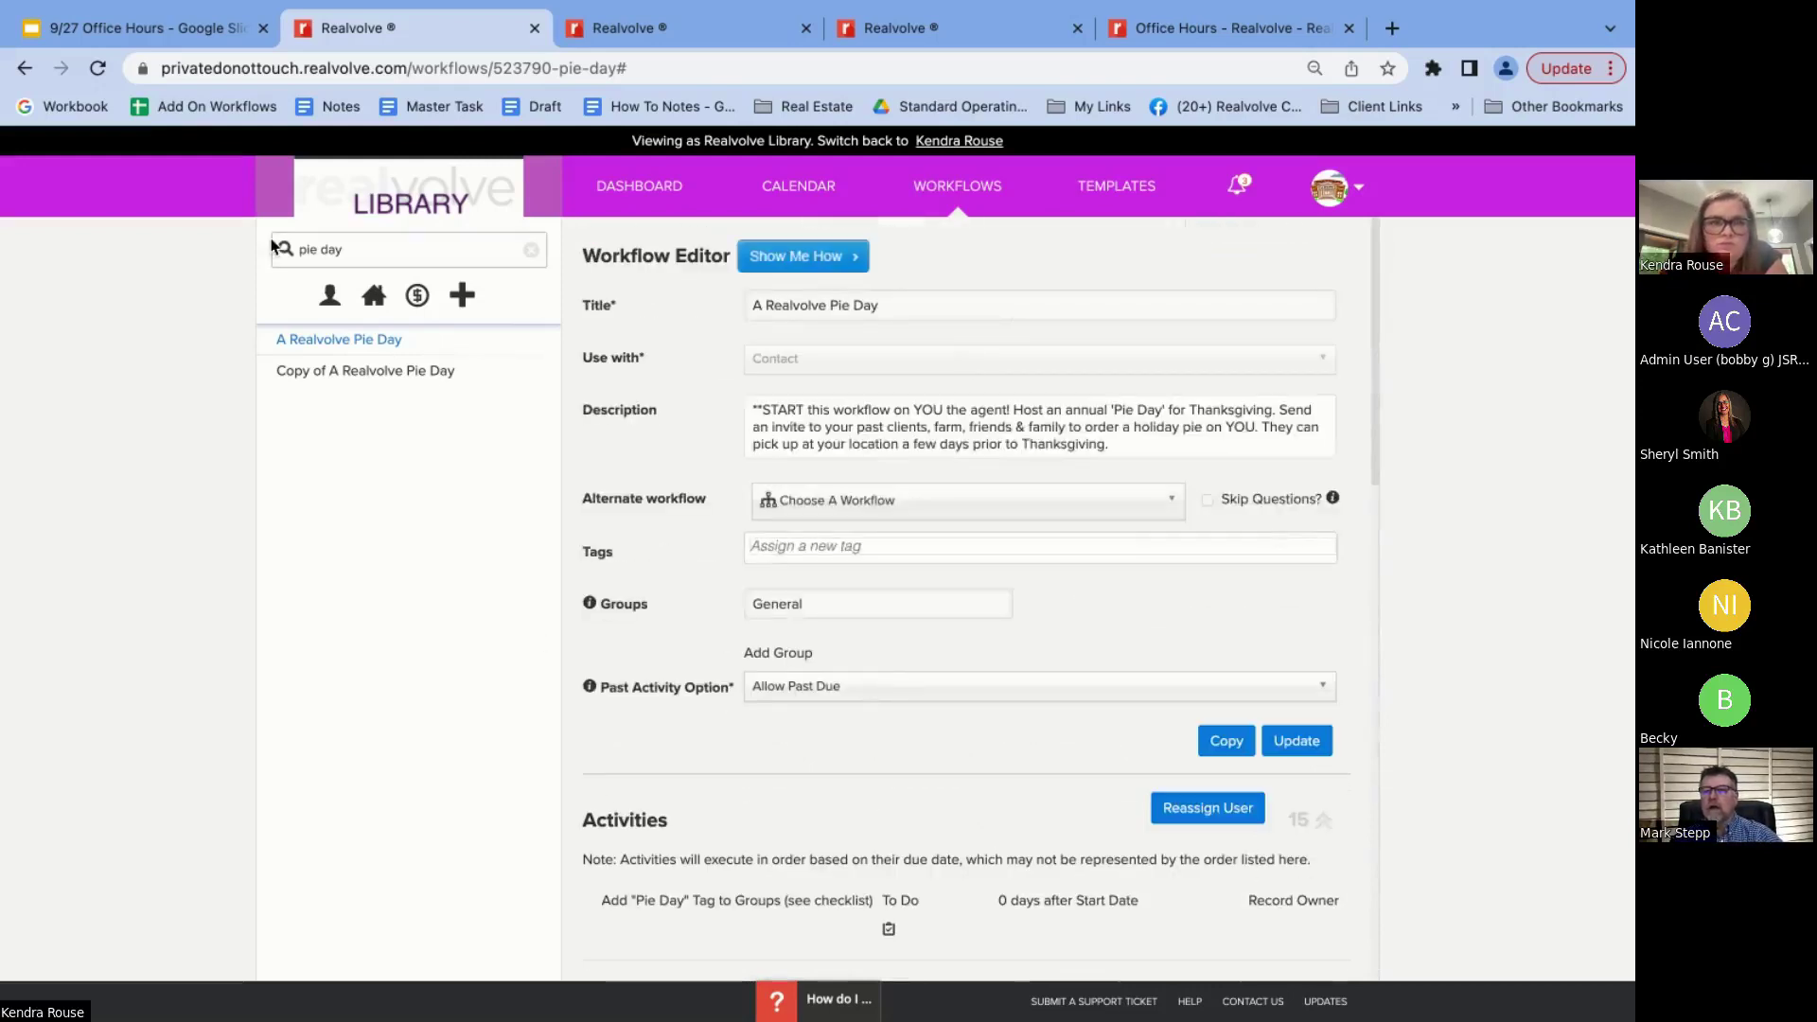
Switch to the Google Slides presentation and show the Premium Services slide in full screen
left_click(142, 32)
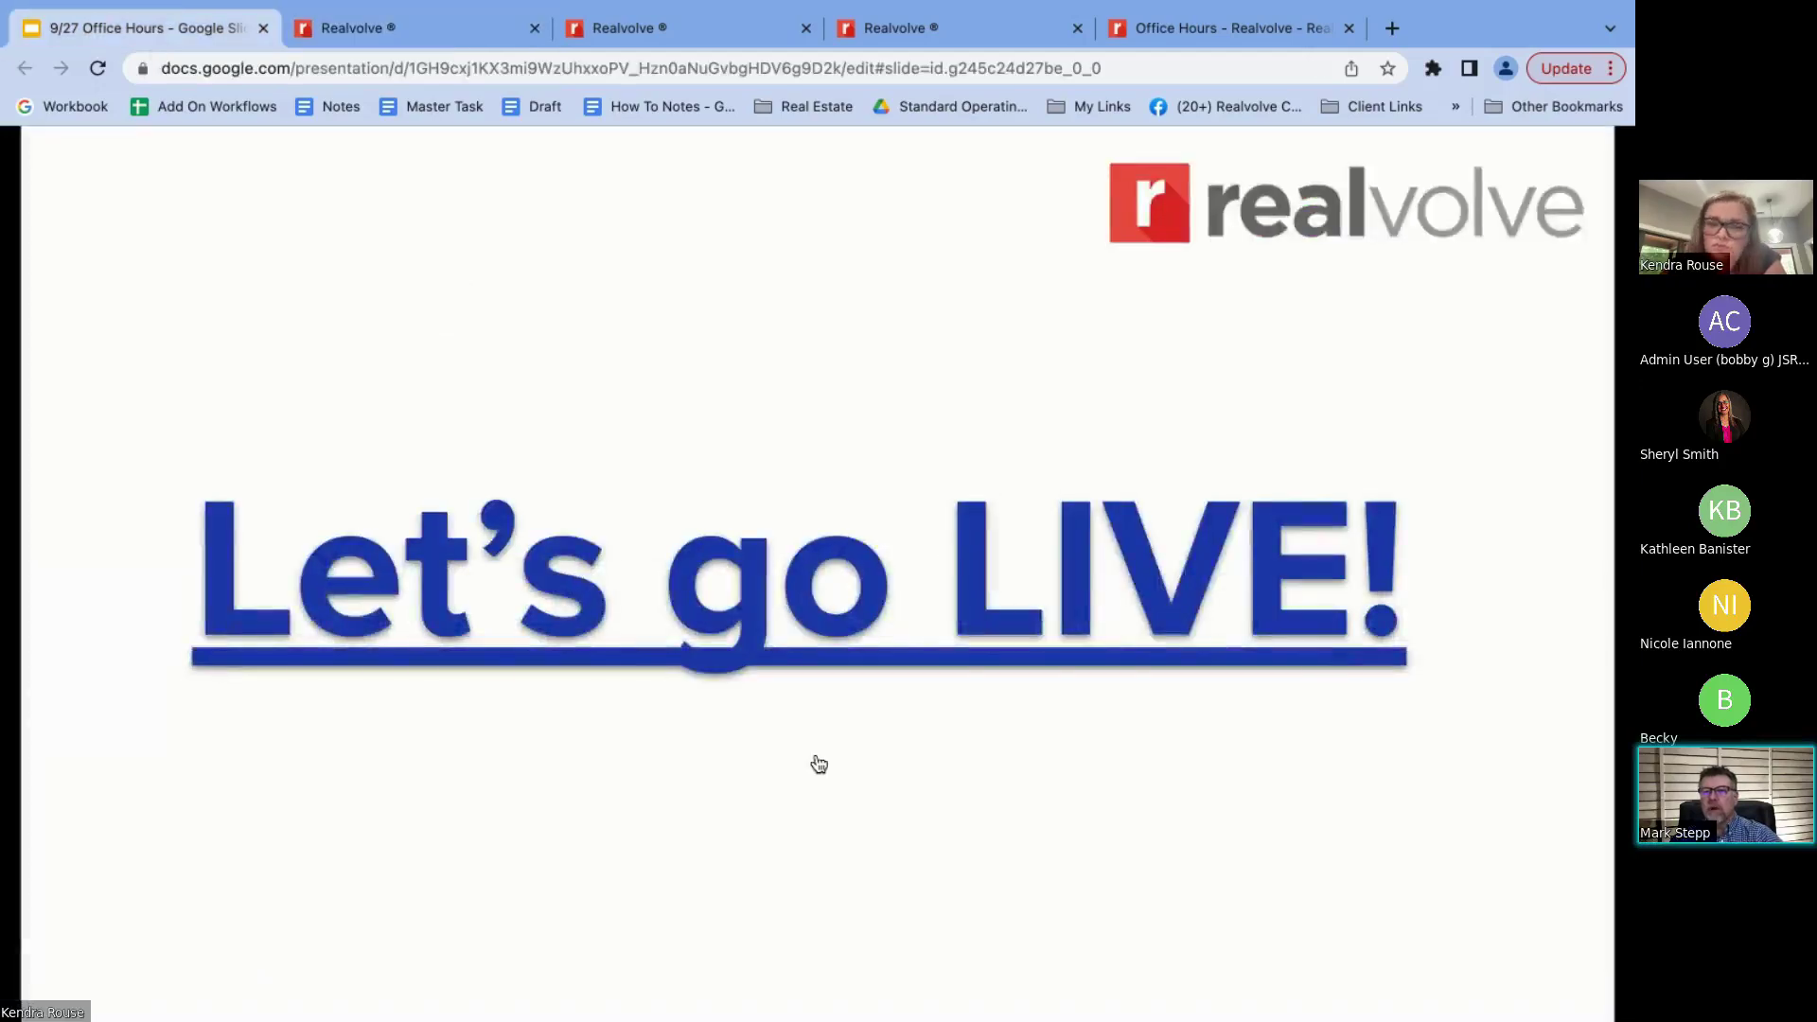
left_click(1386, 952)
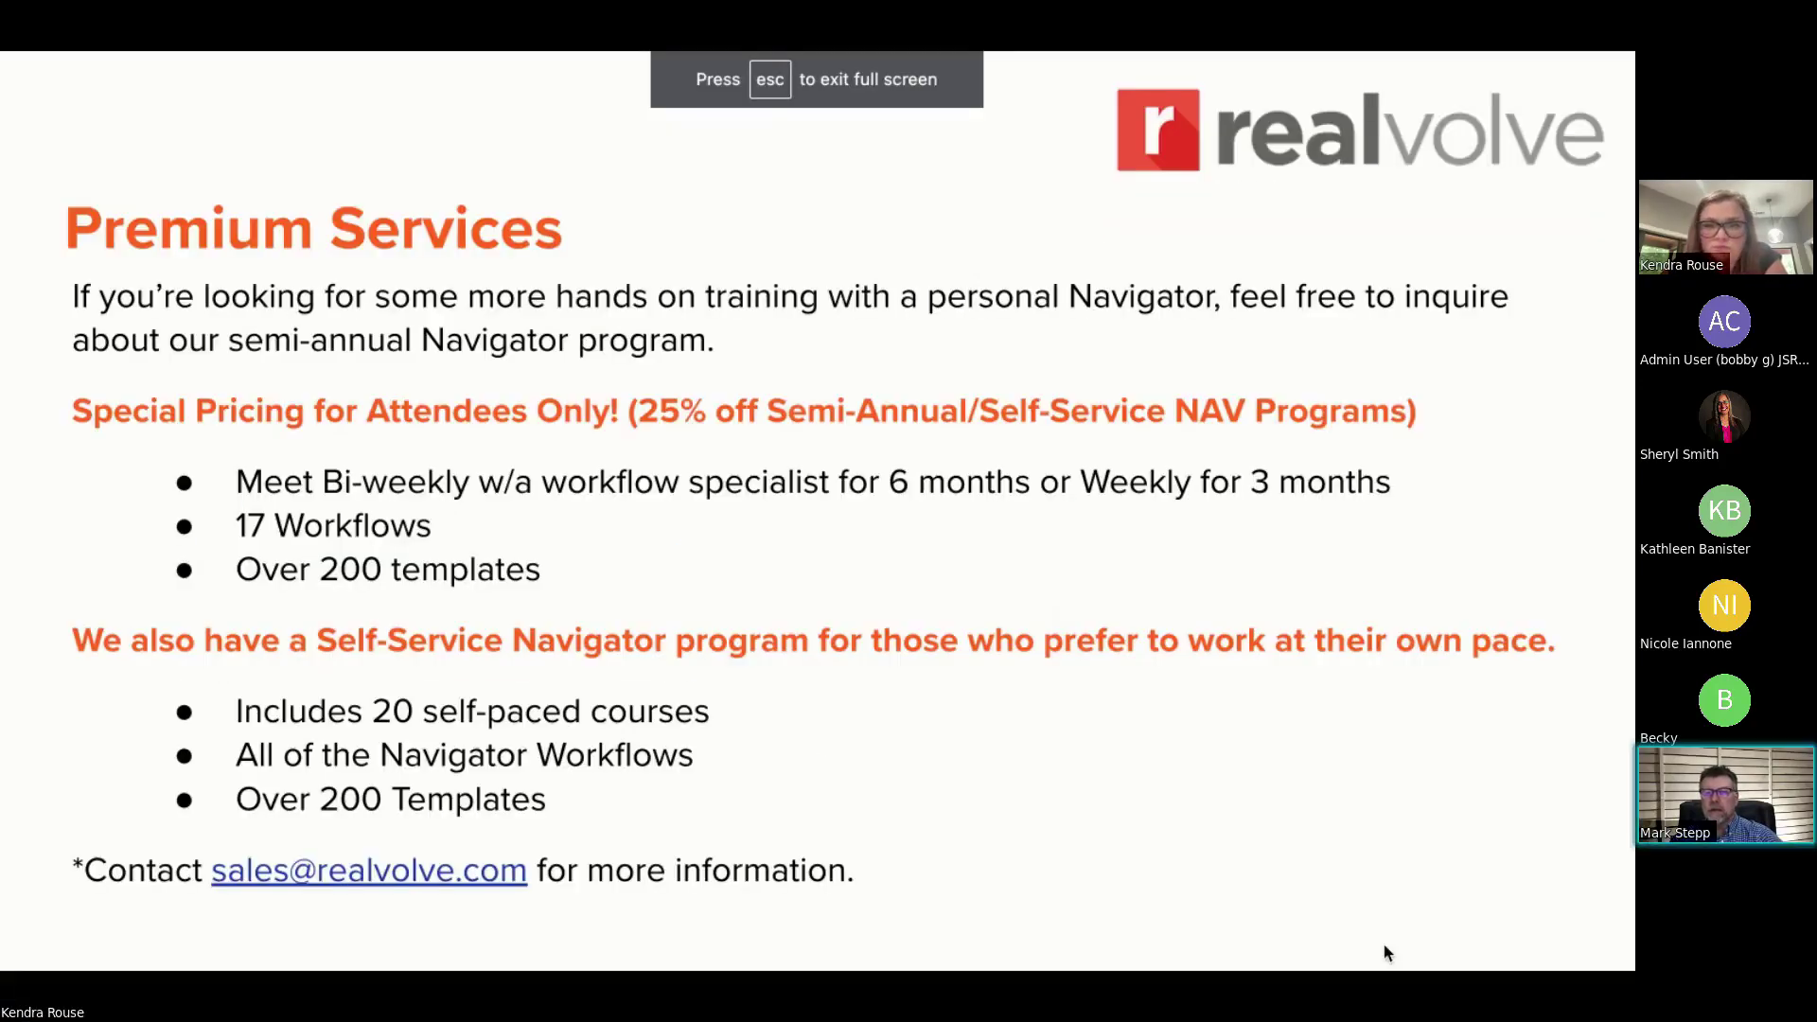